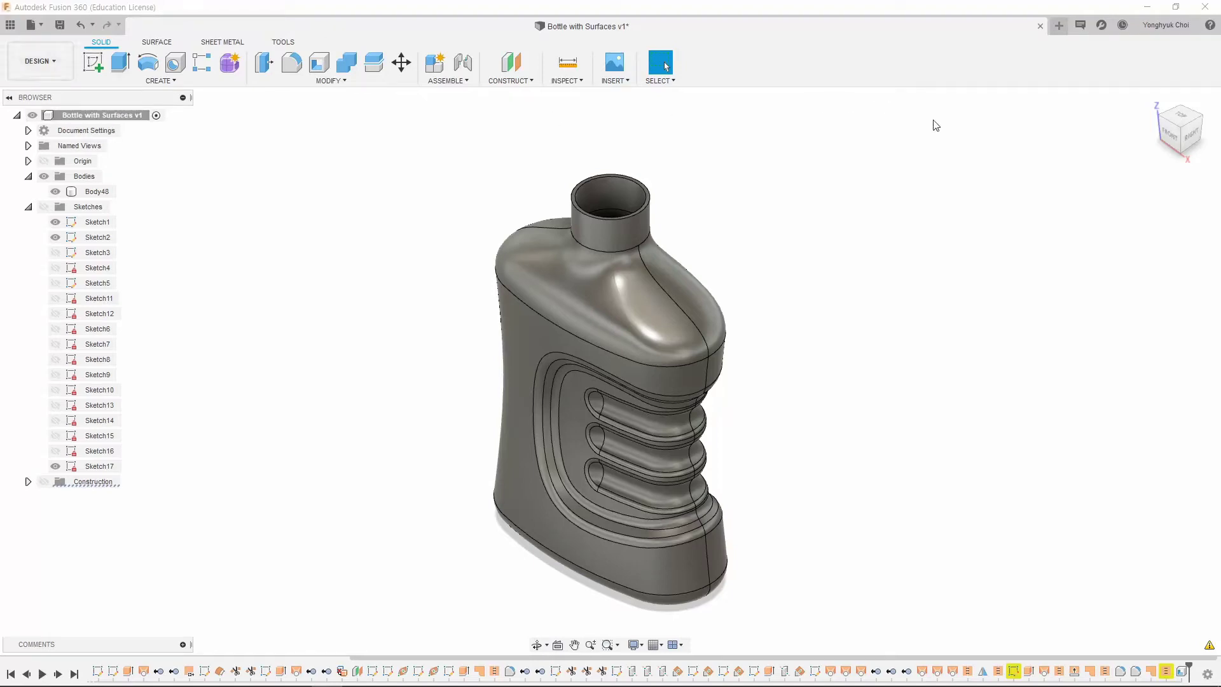
Step: View the ribbed bottle from corner, back, left and right views, return Home, then open the File menu
left_click(1168, 122)
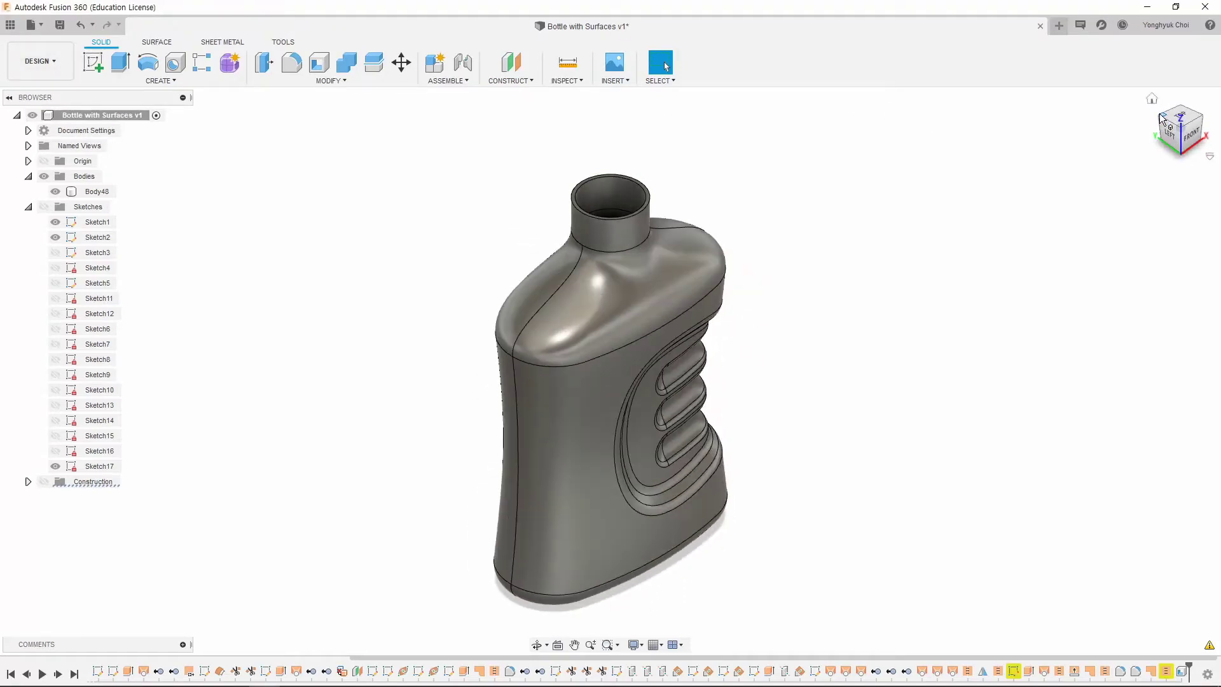
left_click(1162, 118)
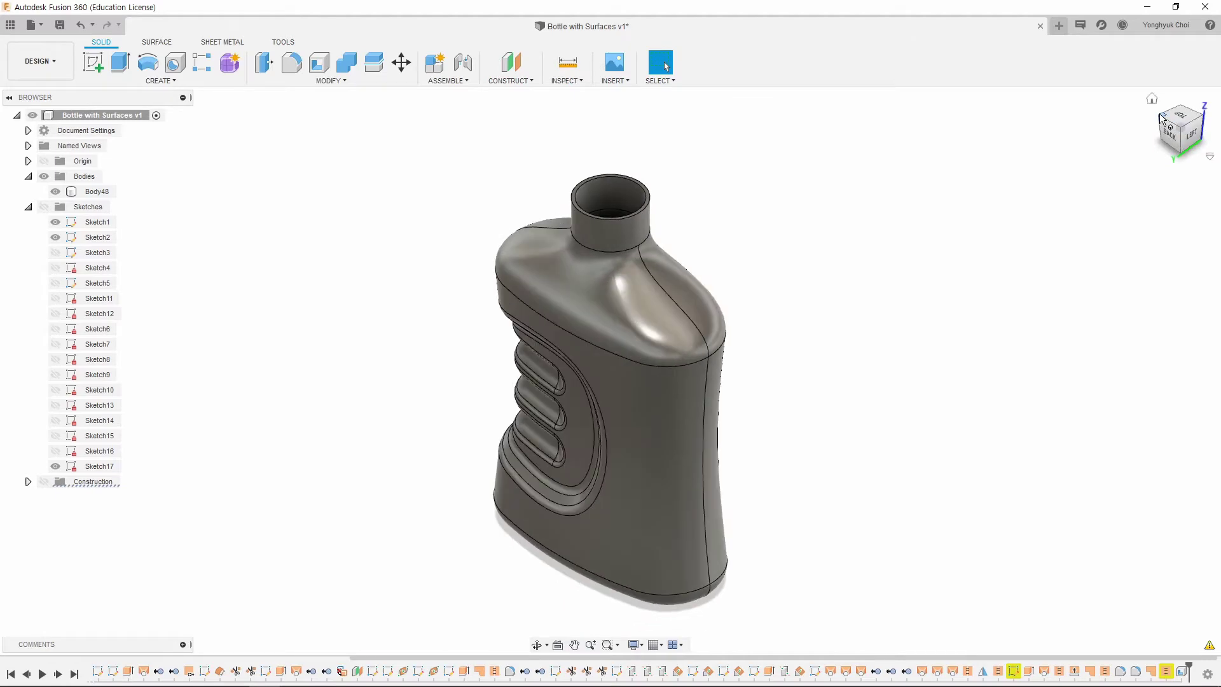
left_click(1162, 119)
left_click(1191, 138)
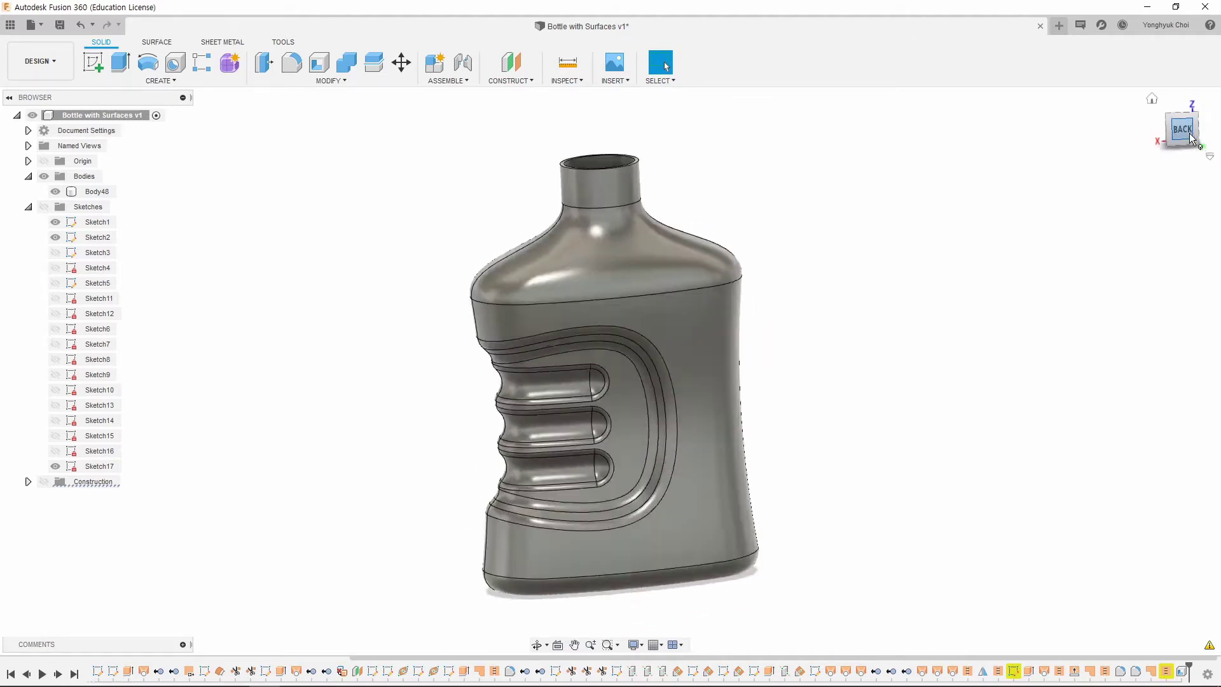
left_click(1205, 131)
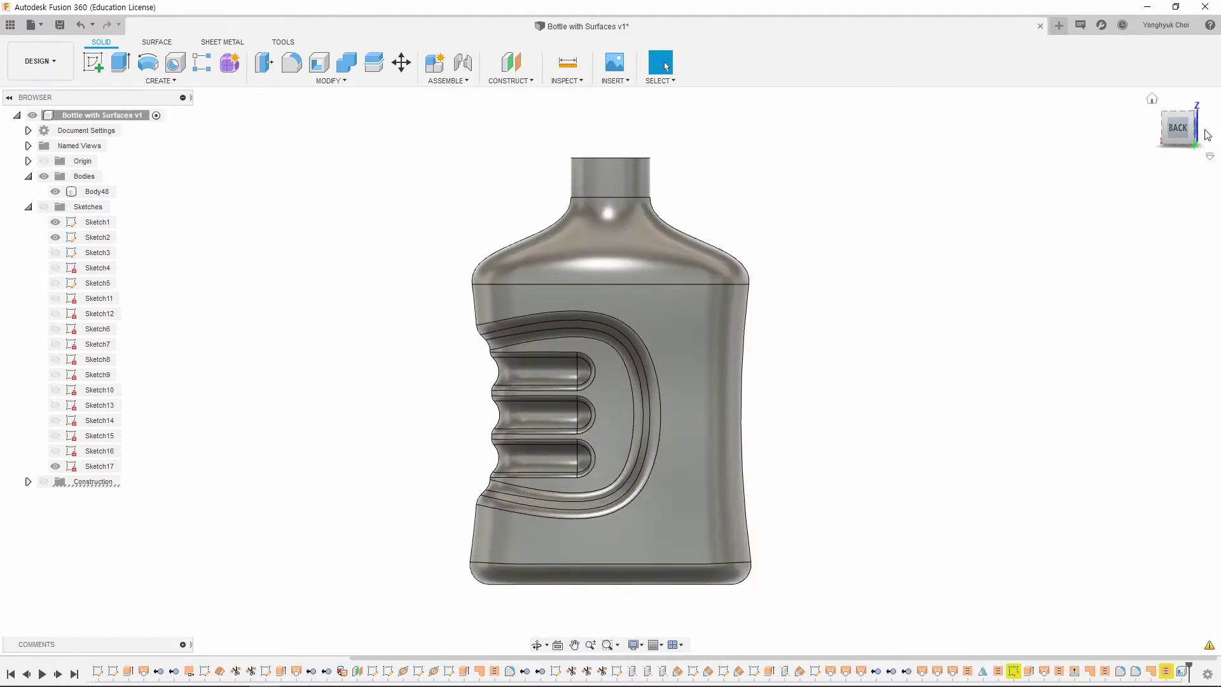
left_click(1161, 133)
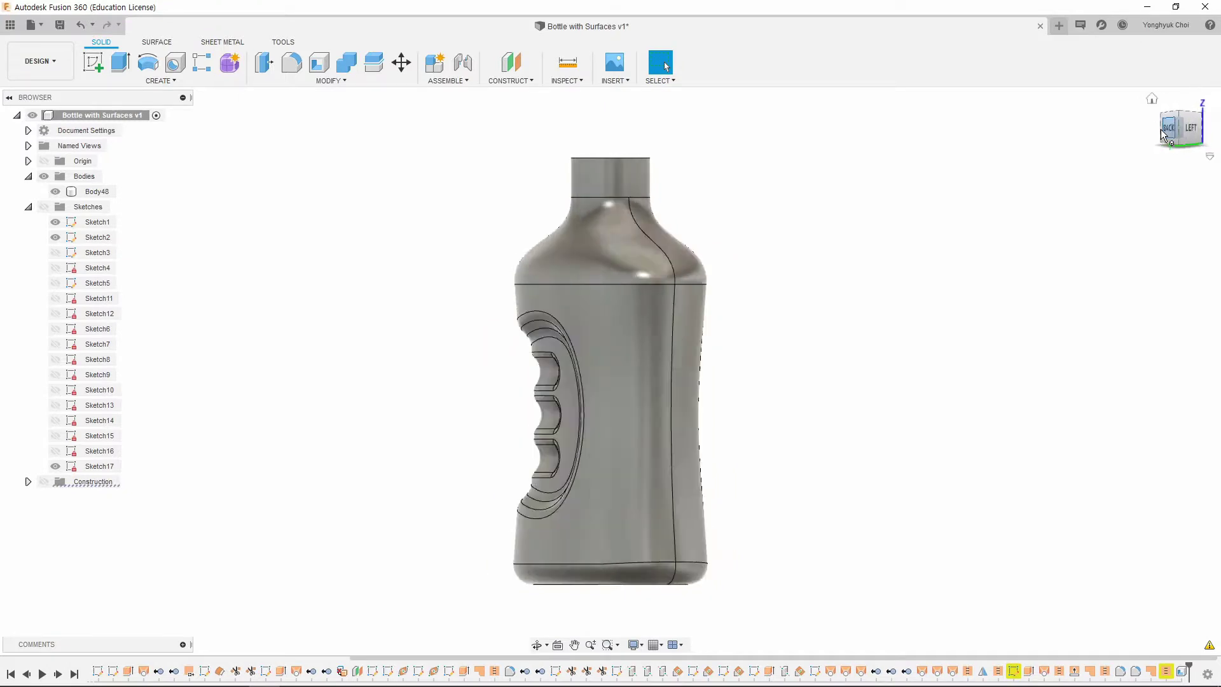
left_click(1162, 133)
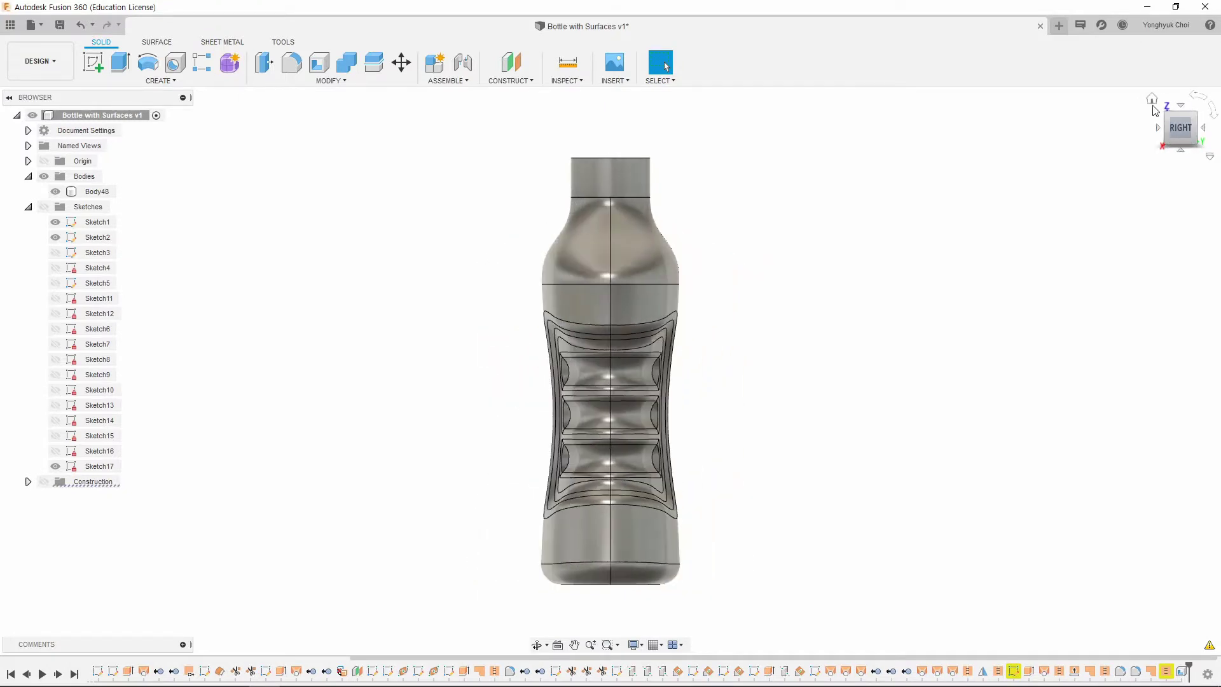
left_click(1153, 104)
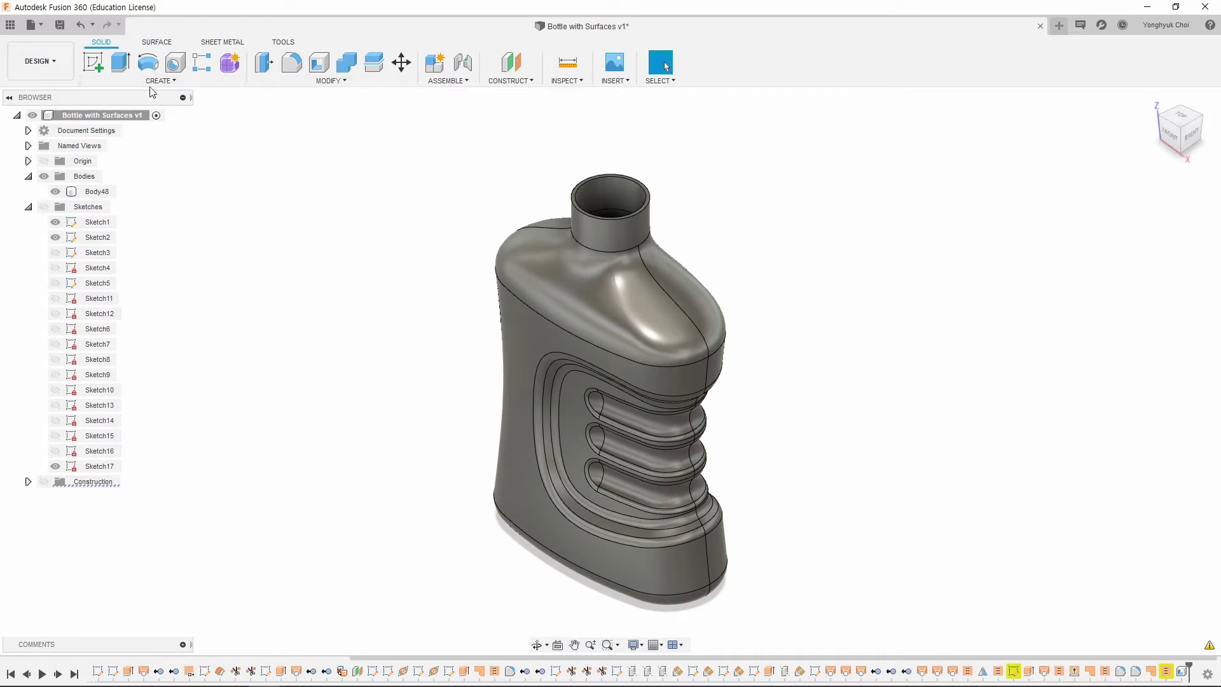
left_click(40, 27)
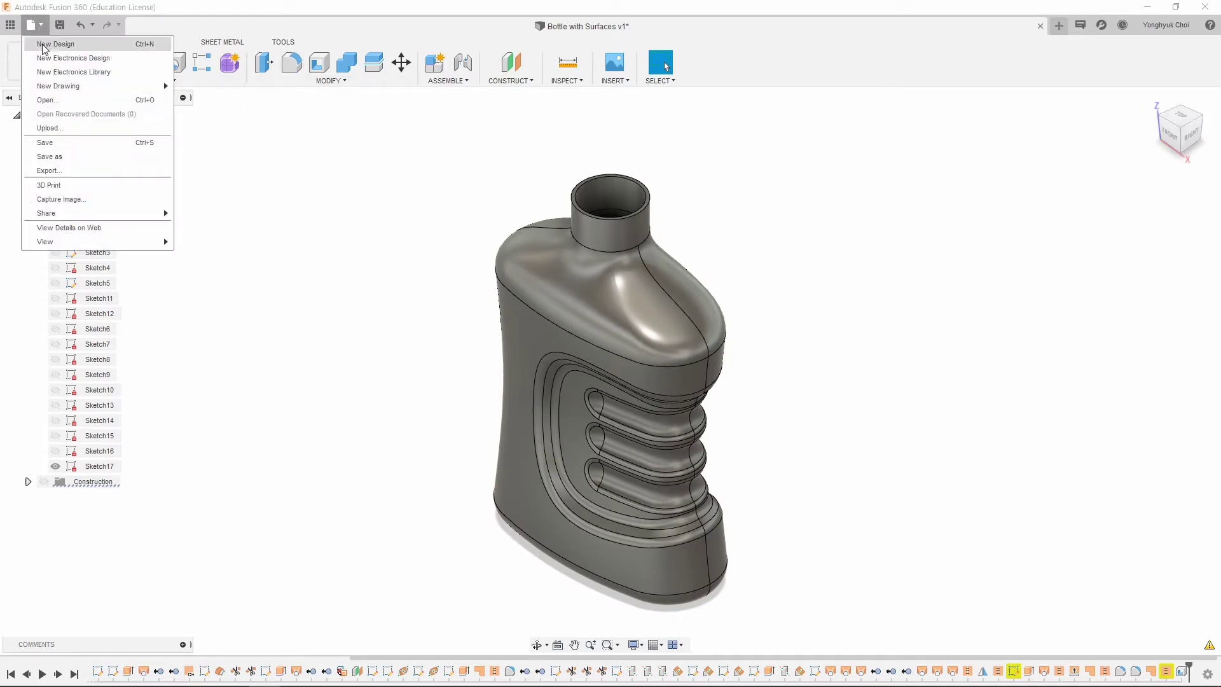
Step: Start a new blank design with a sketch on the XY ground plane
left_click(45, 46)
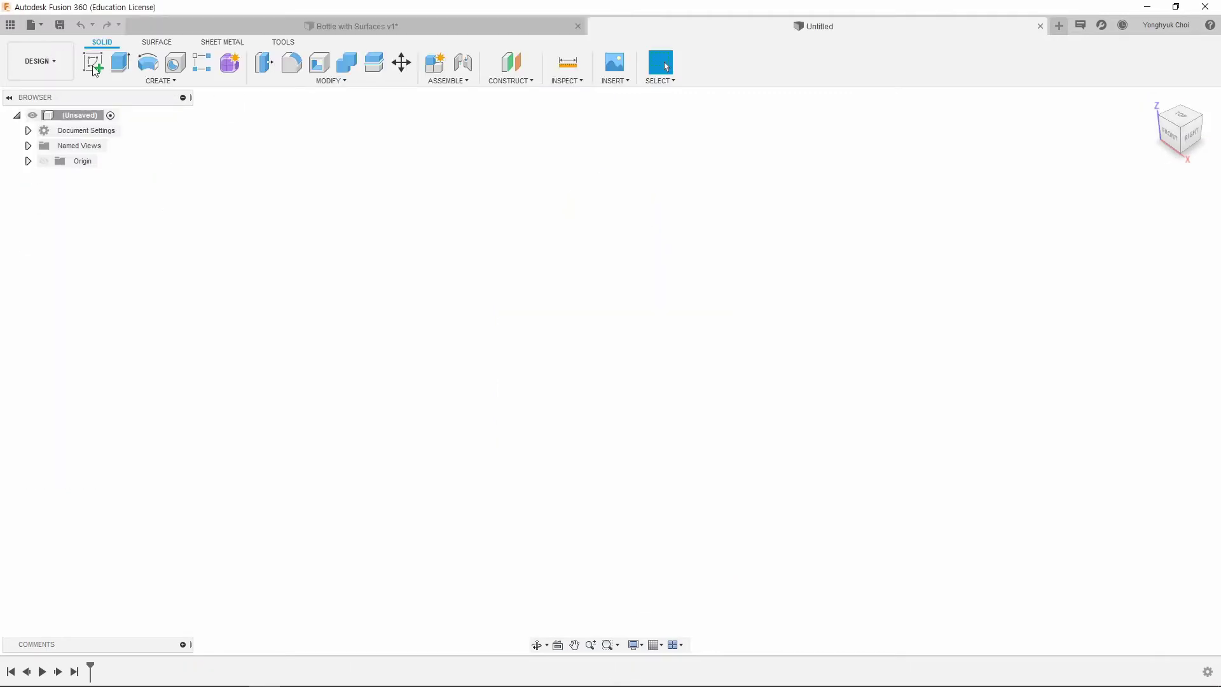
left_click(94, 68)
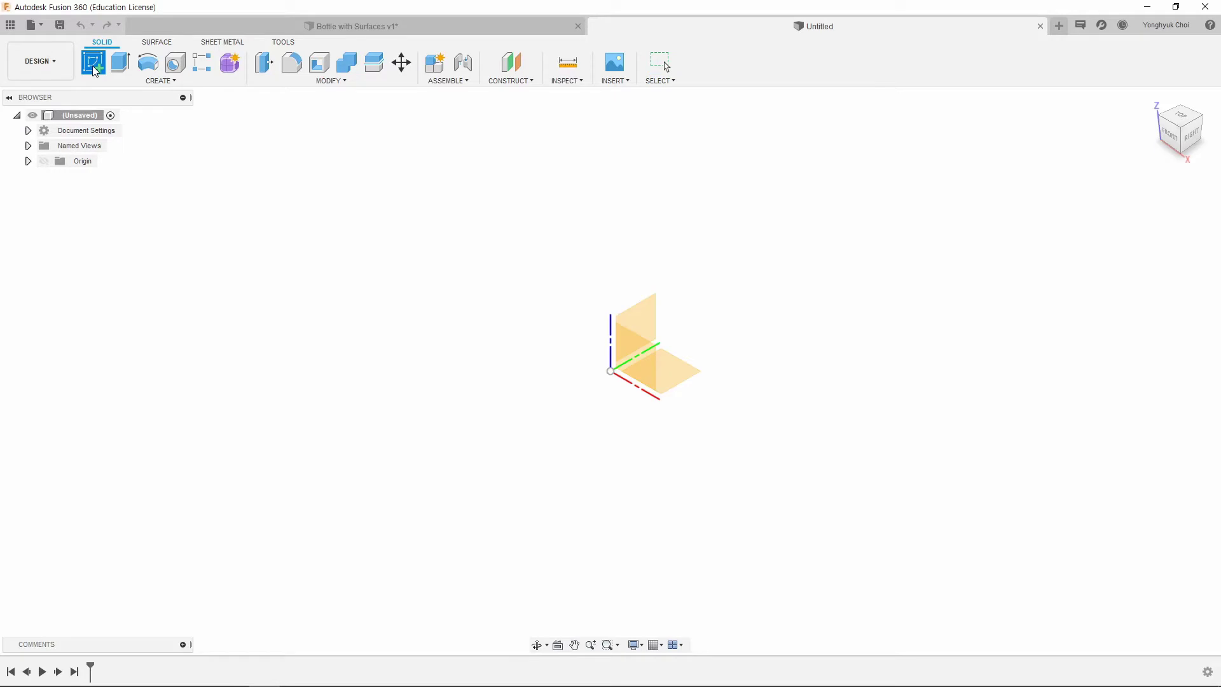
left_click(686, 382)
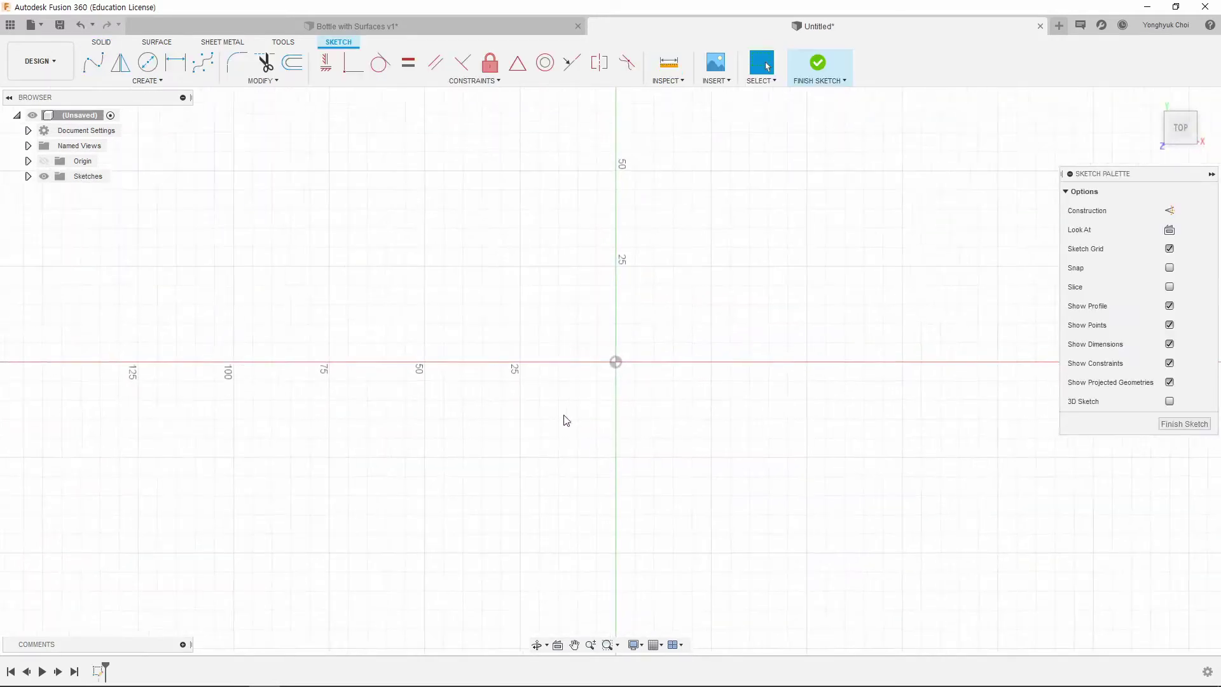
Step: Draw a 30 mm diameter circle with its centre left of the origin
left_click(148, 61)
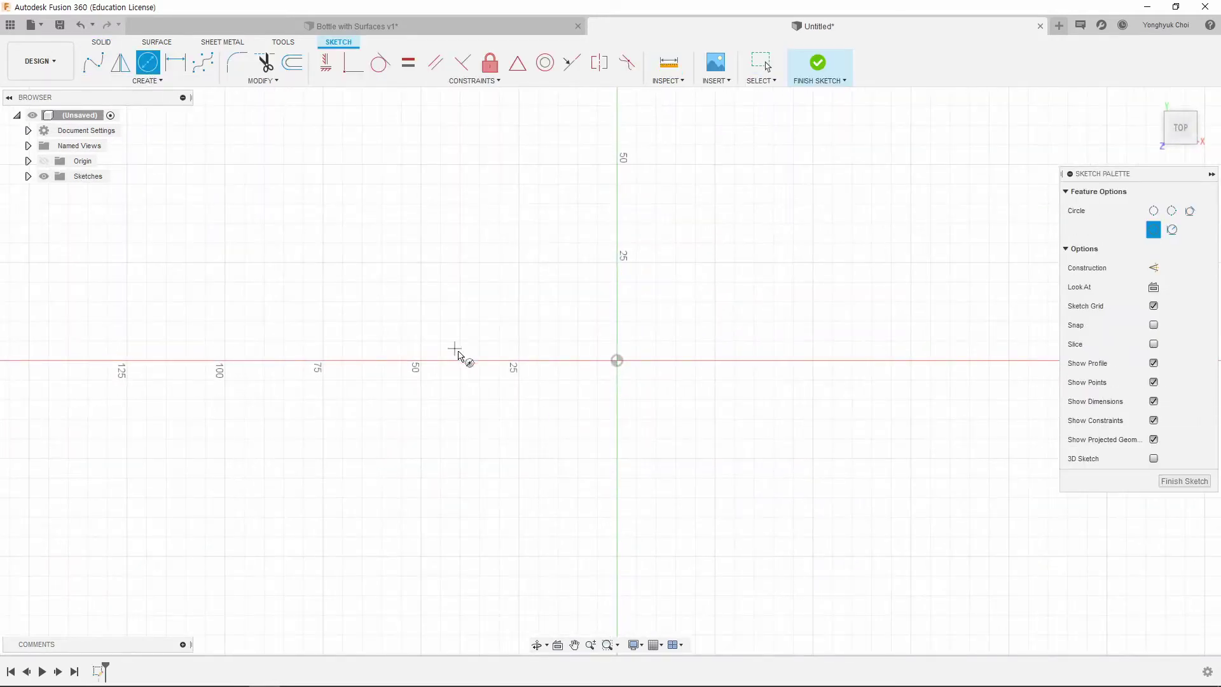
left_click(454, 348)
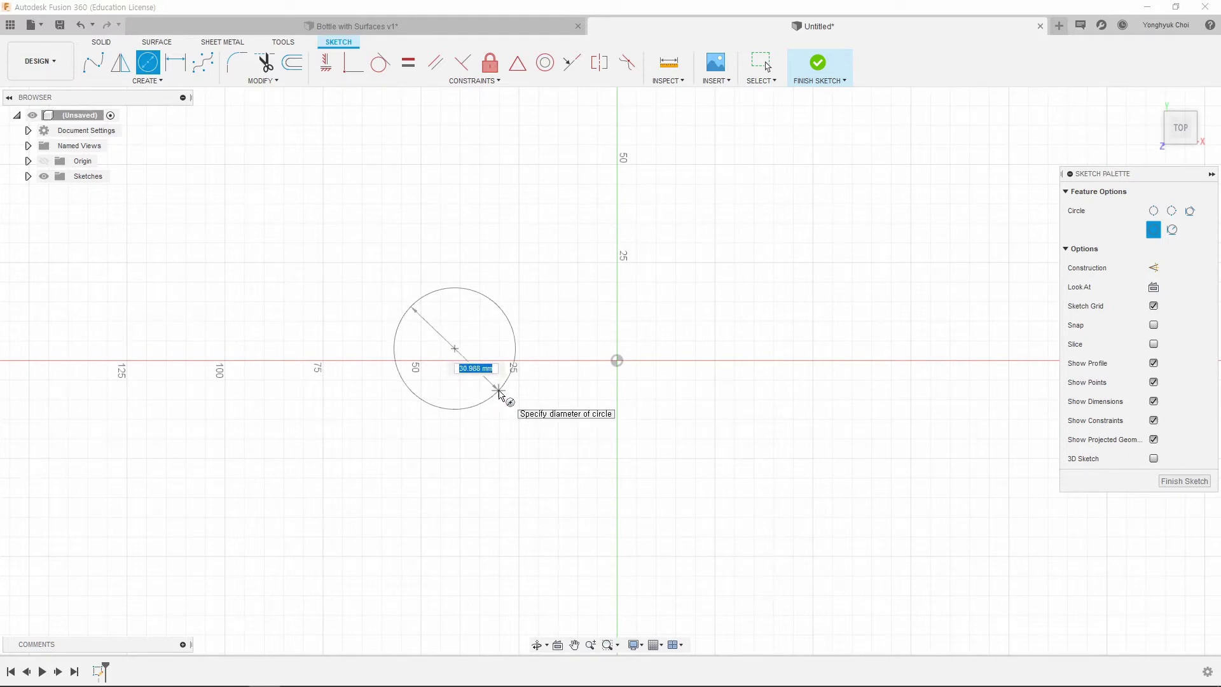
type("30")
key("Return")
key("Escape")
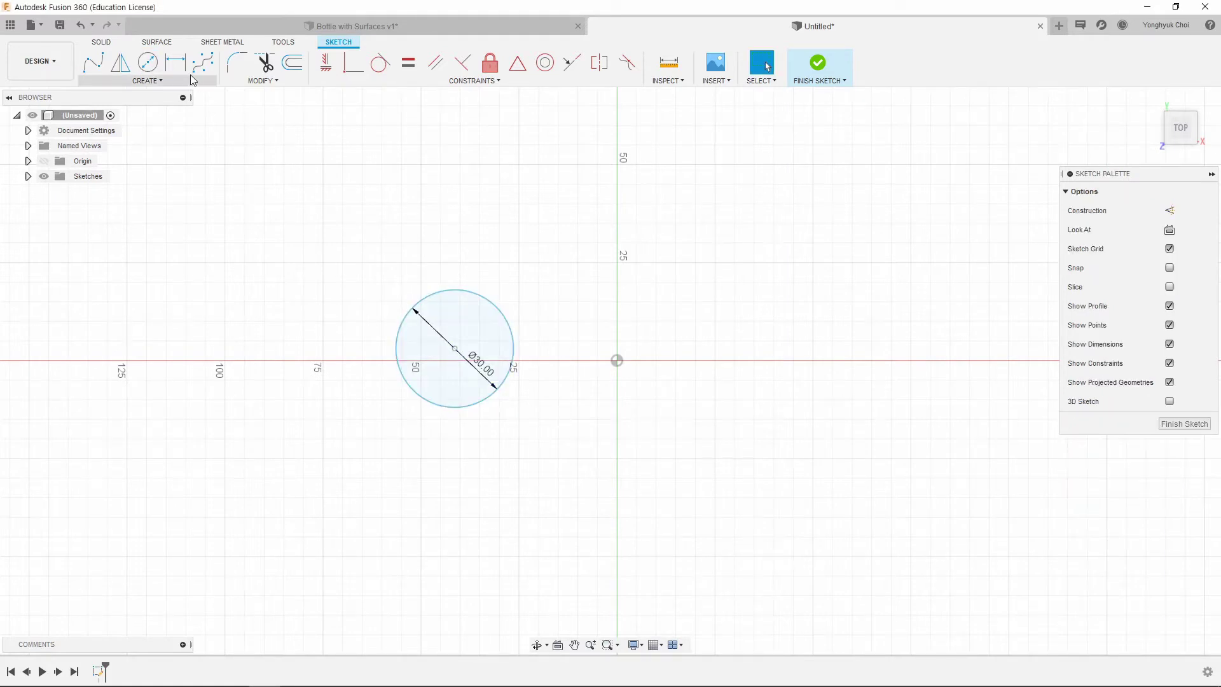
Step: Dimension the circle centre 20 mm from the origin
left_click(174, 62)
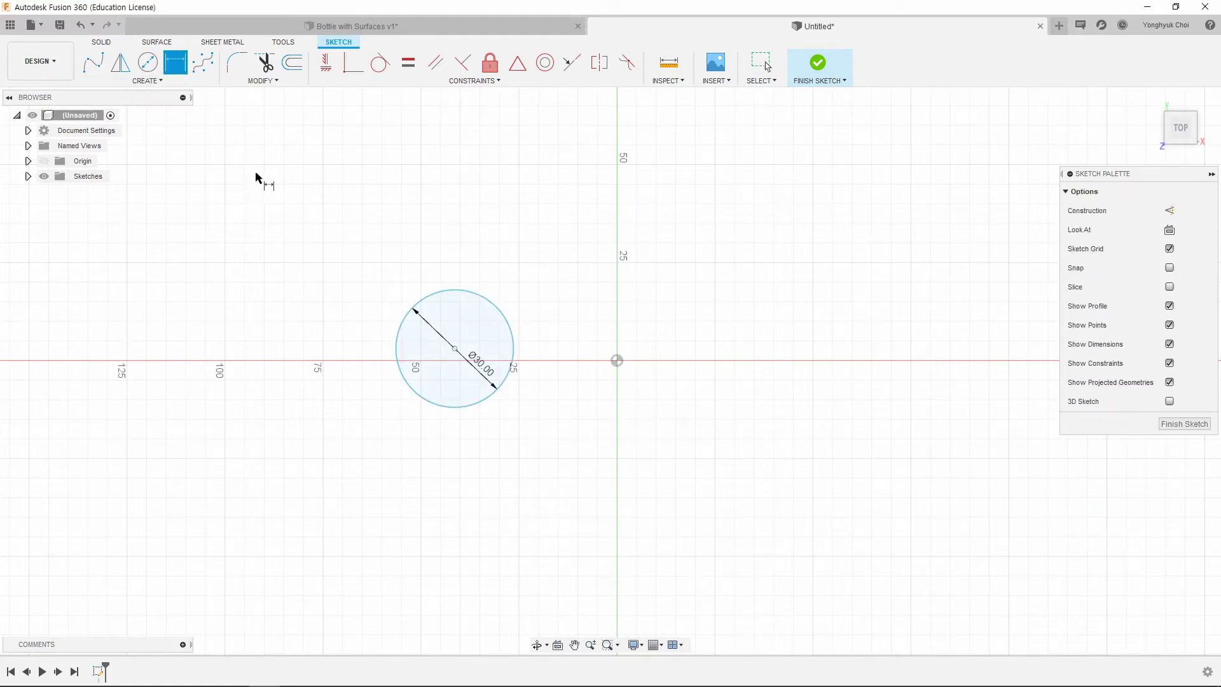
left_click(617, 360)
left_click(563, 442)
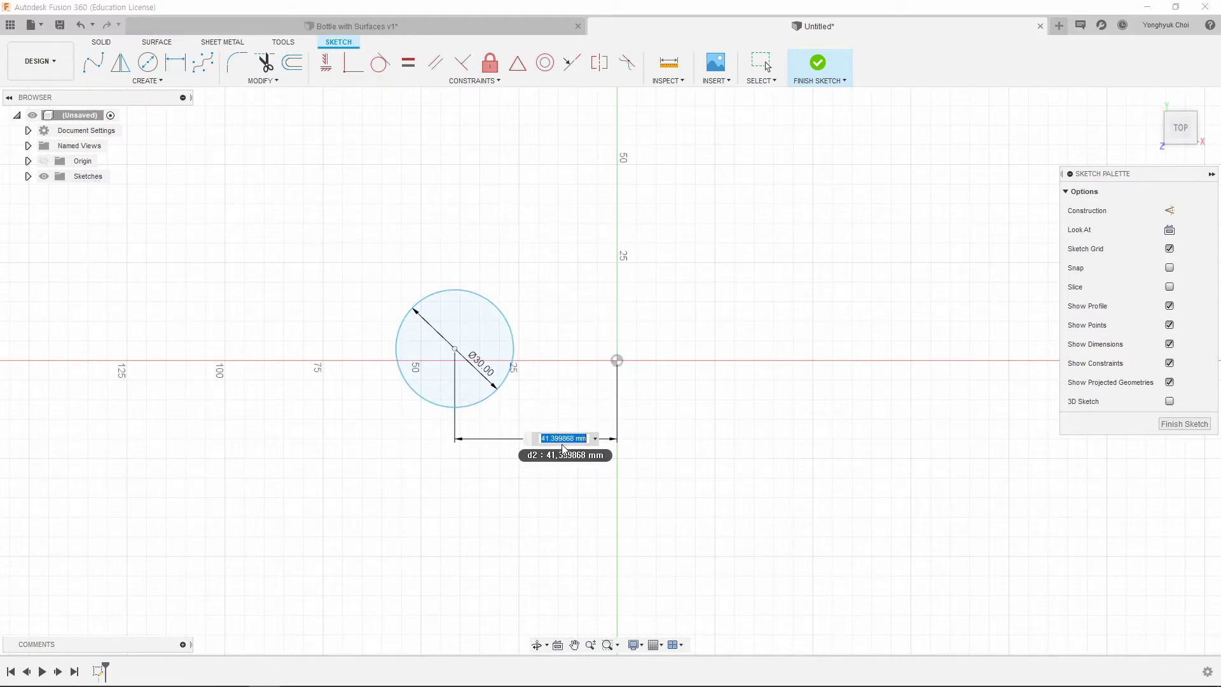
type("20")
key("Return")
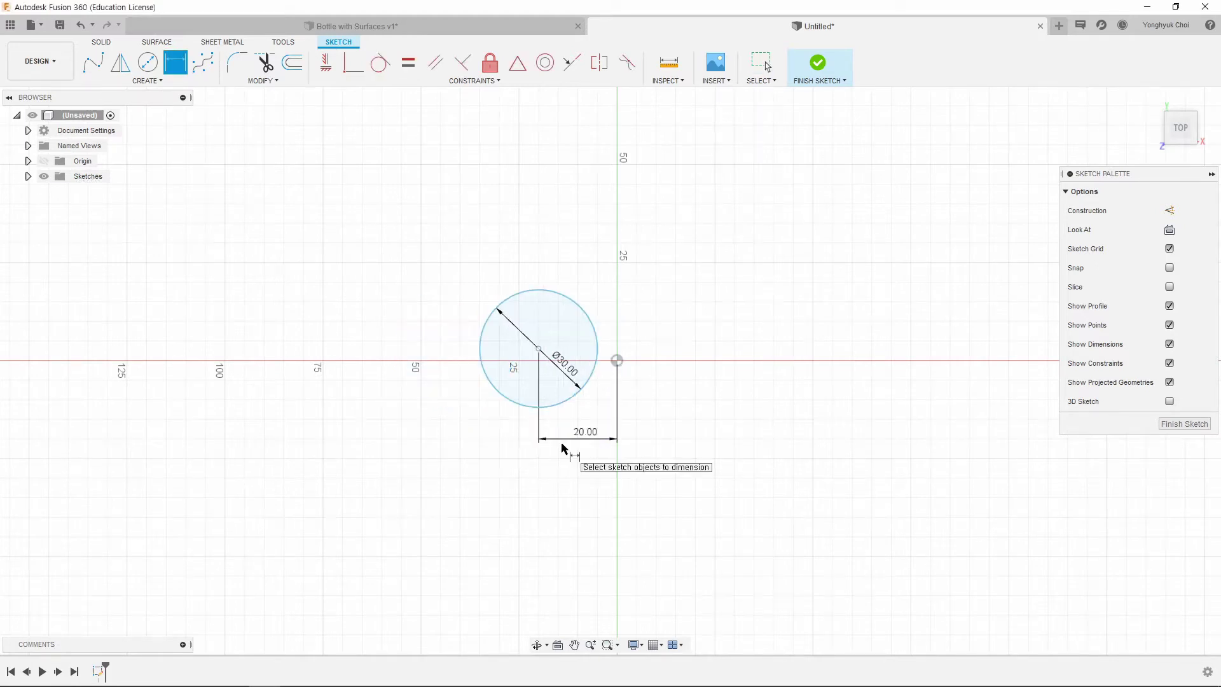
Step: Constrain the circle centre horizontally level with the origin
left_click(326, 62)
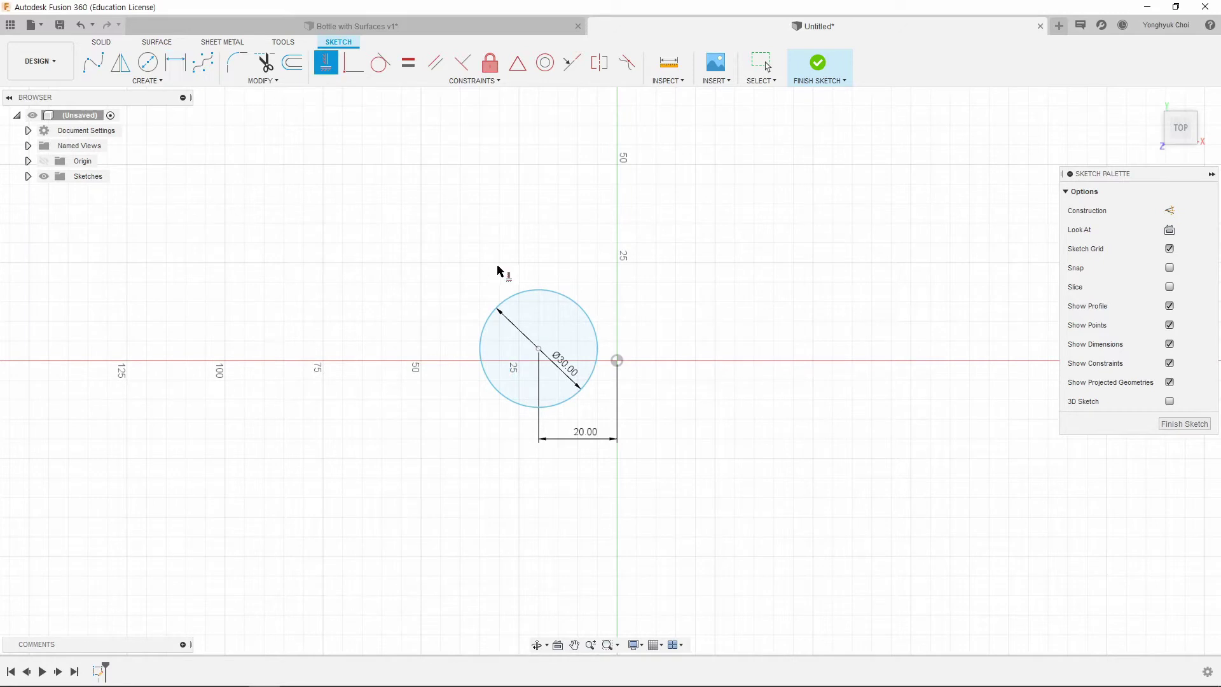
left_click(538, 349)
left_click(616, 361)
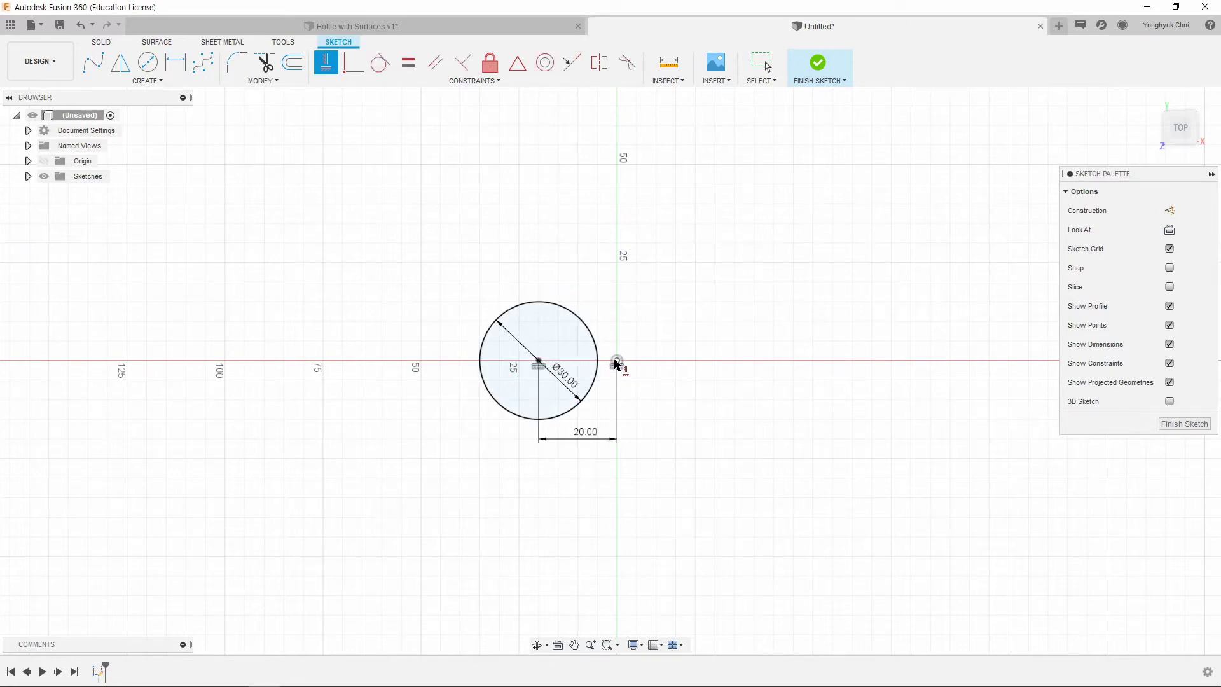
key("Escape")
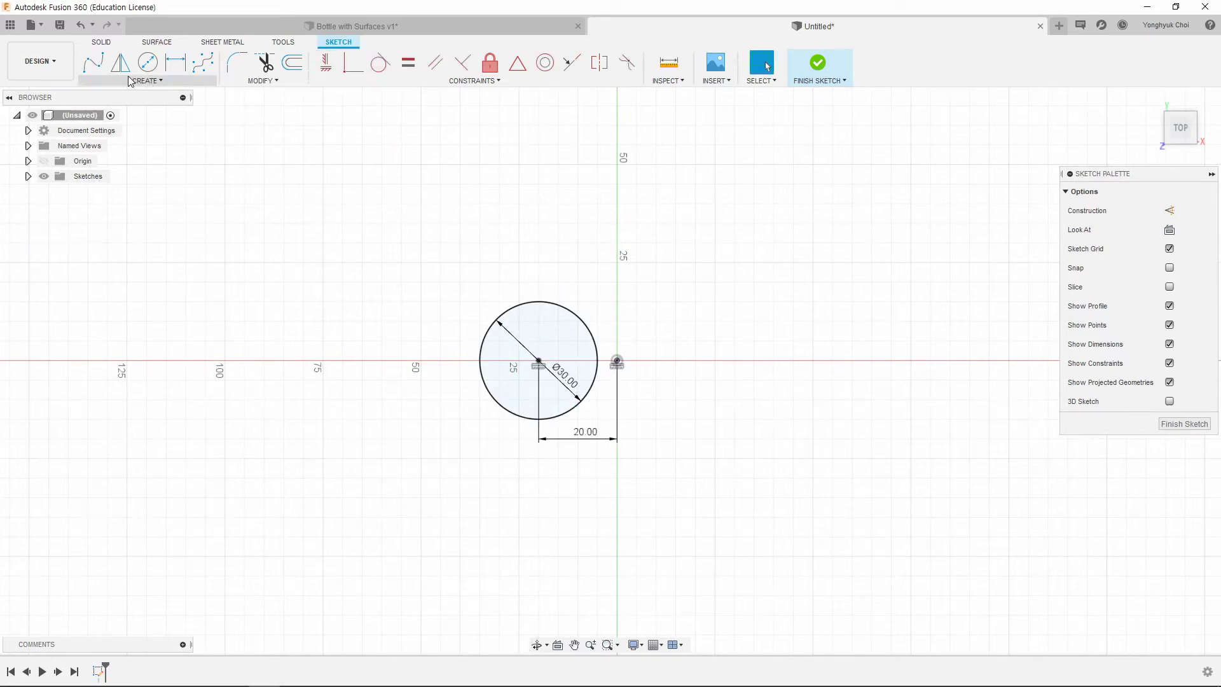
left_click(120, 62)
key("Escape")
Step: Draw a vertical line up from the origin and make it construction geometry
left_click(147, 81)
left_click(132, 97)
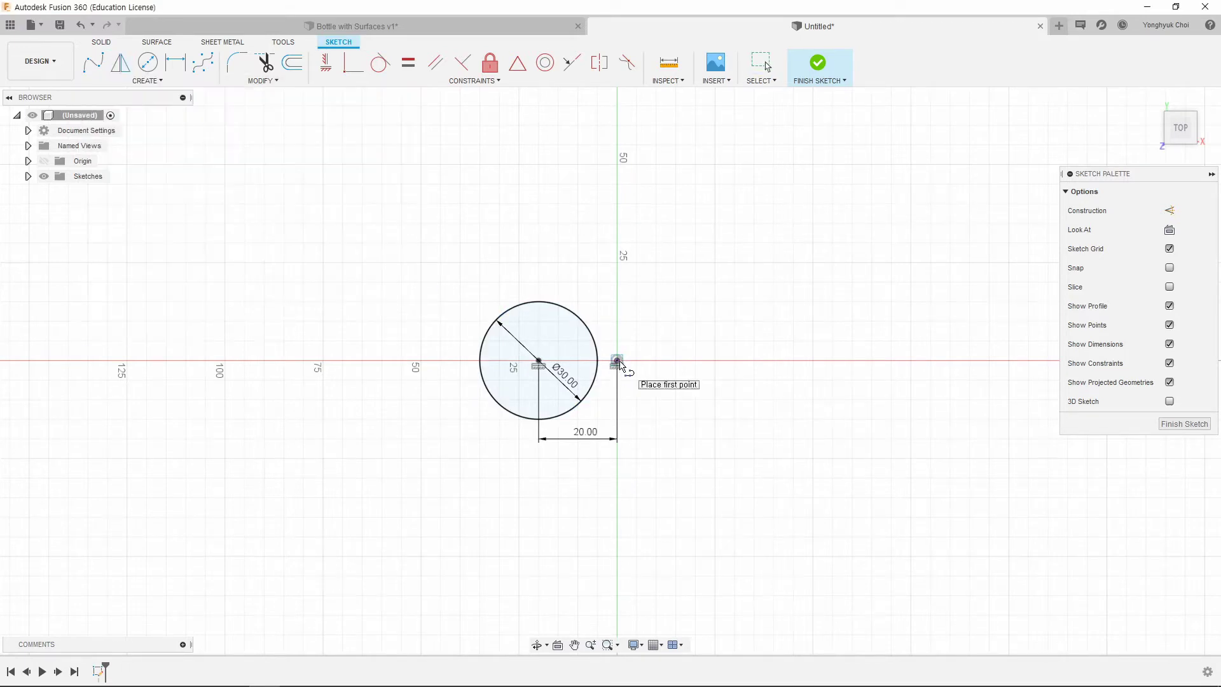
left_click(617, 361)
left_click(616, 238)
key("Escape")
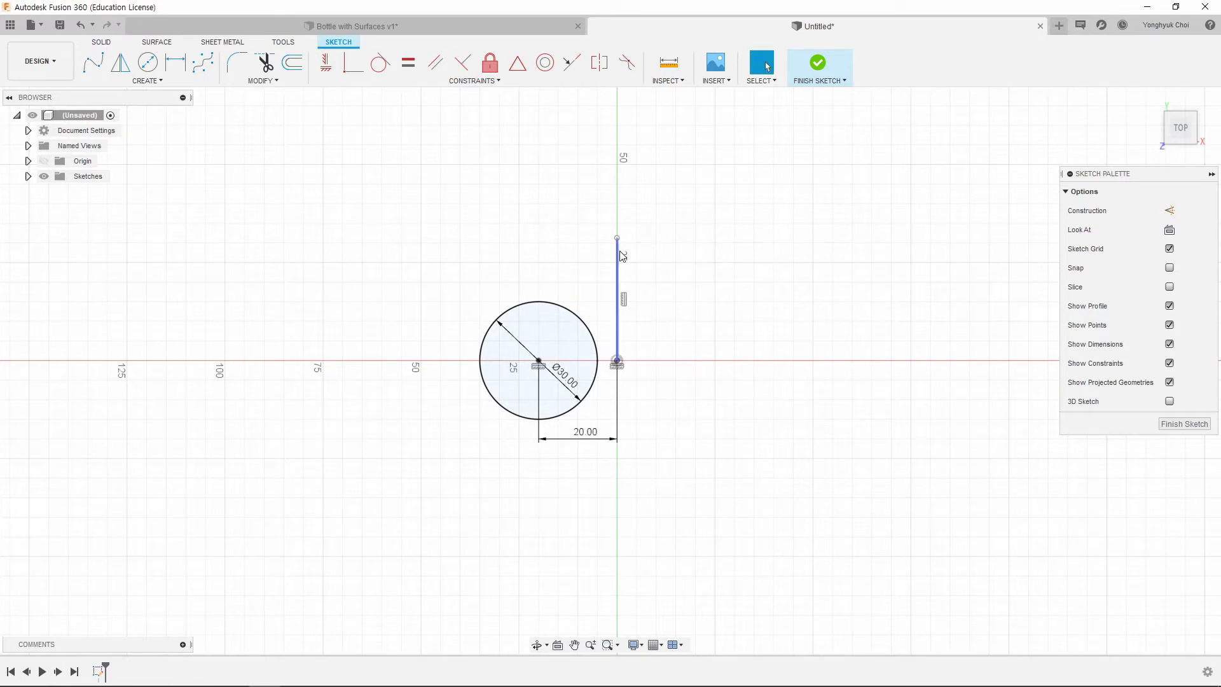
left_click(620, 281)
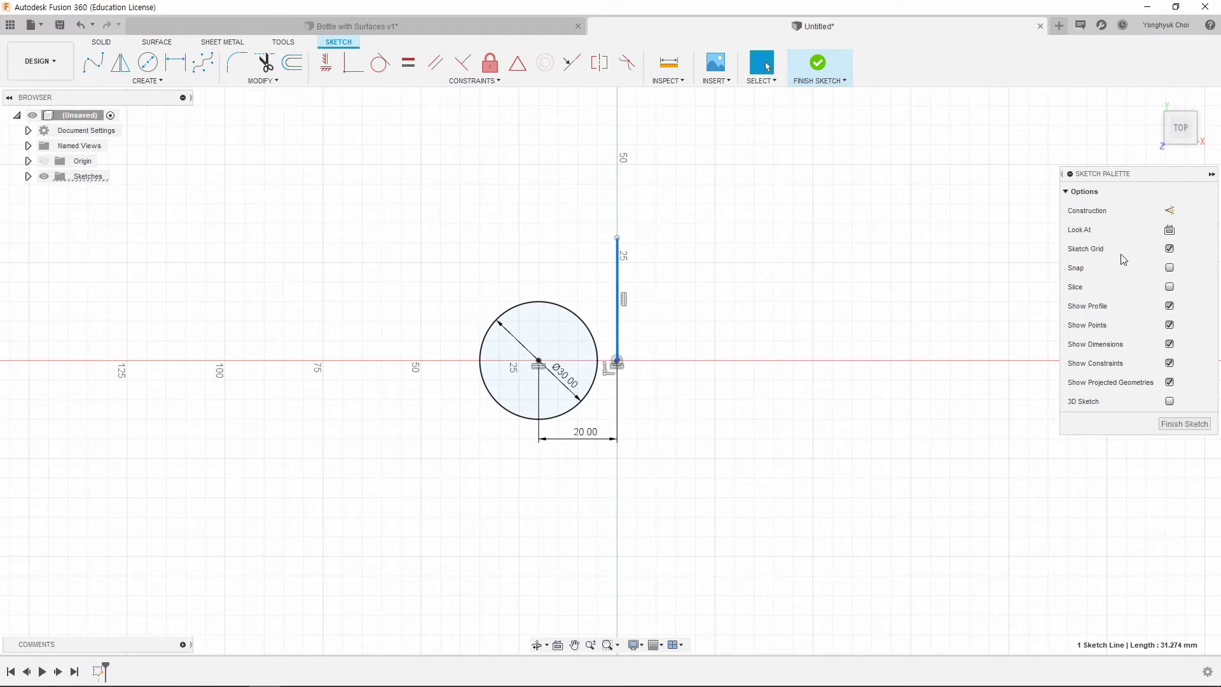
left_click(1171, 210)
left_click(699, 264)
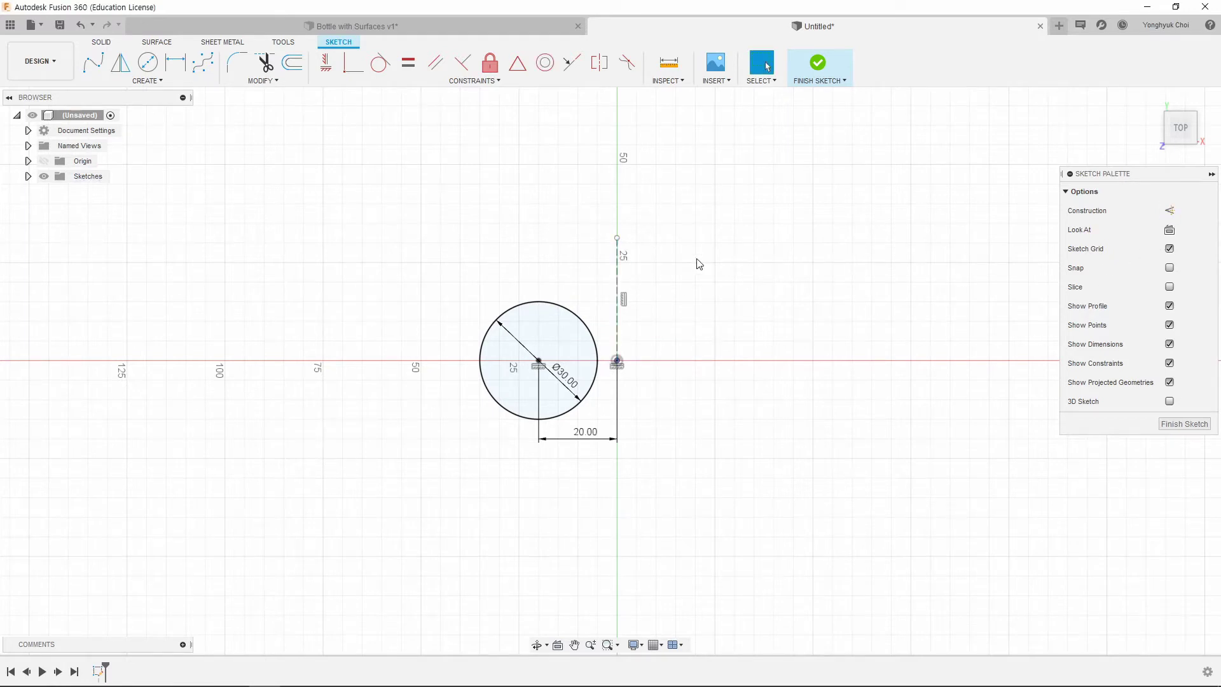
Step: Draw a horizontal line along the X axis and make it construction geometry
left_click(148, 81)
left_click(137, 96)
left_click(415, 361)
left_click(820, 361)
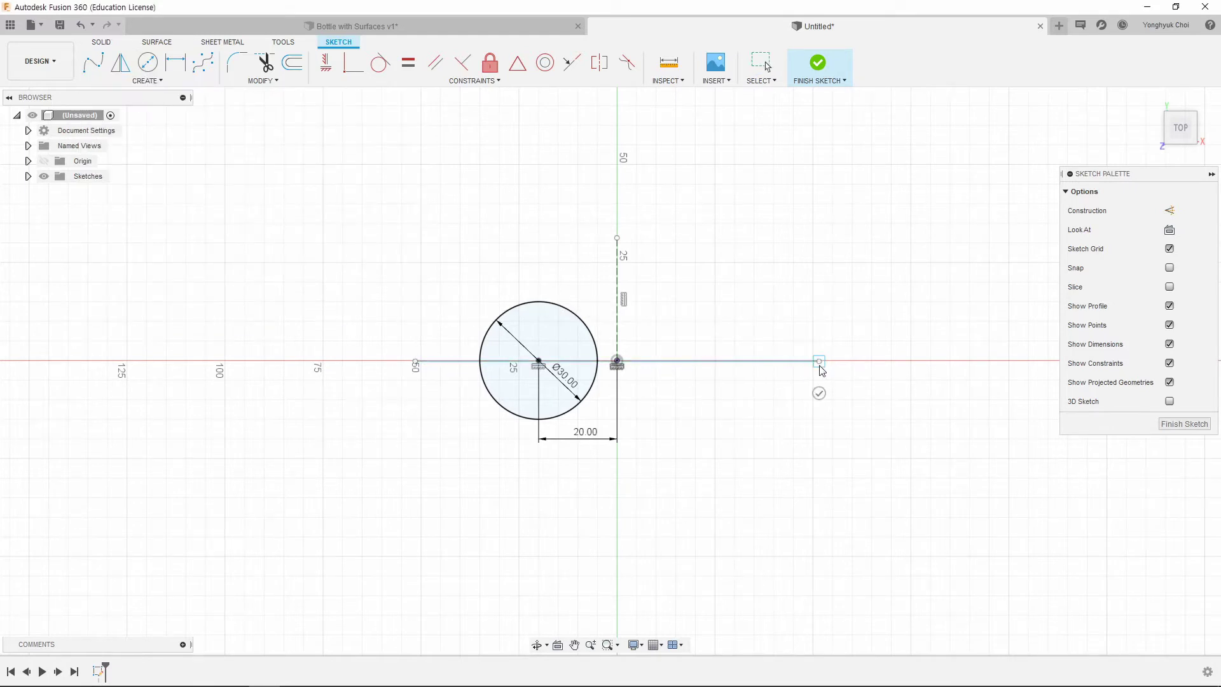
key("Escape")
left_click(732, 361)
left_click(1171, 210)
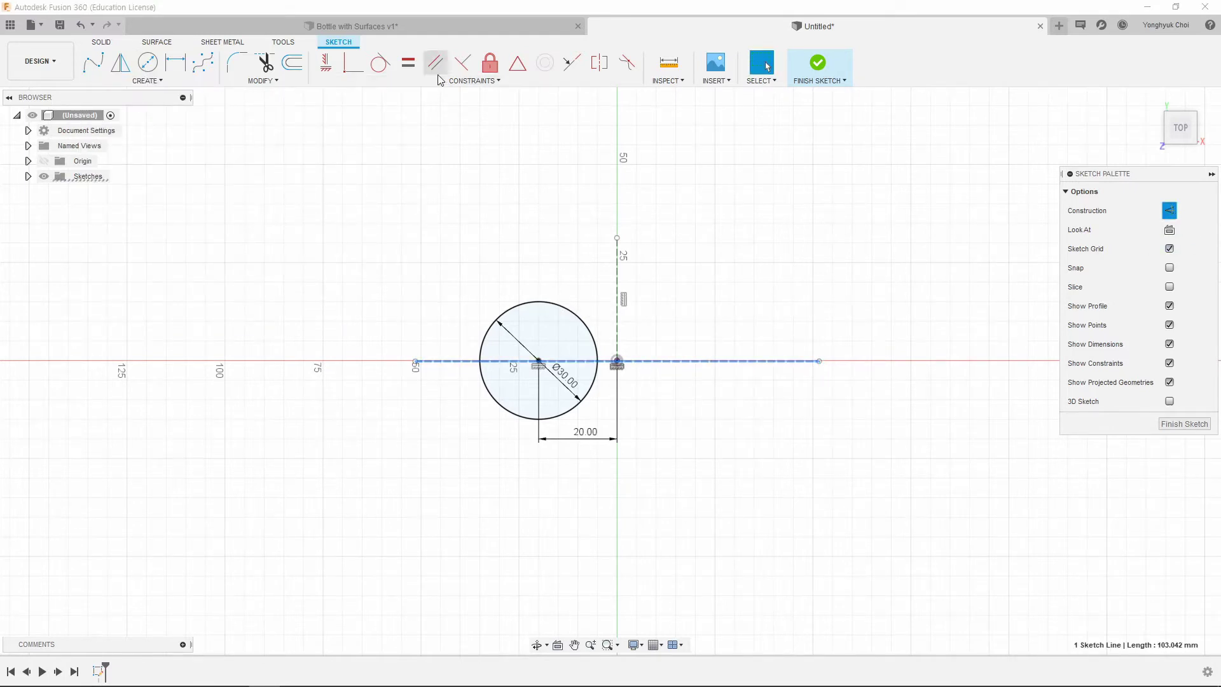
left_click(518, 62)
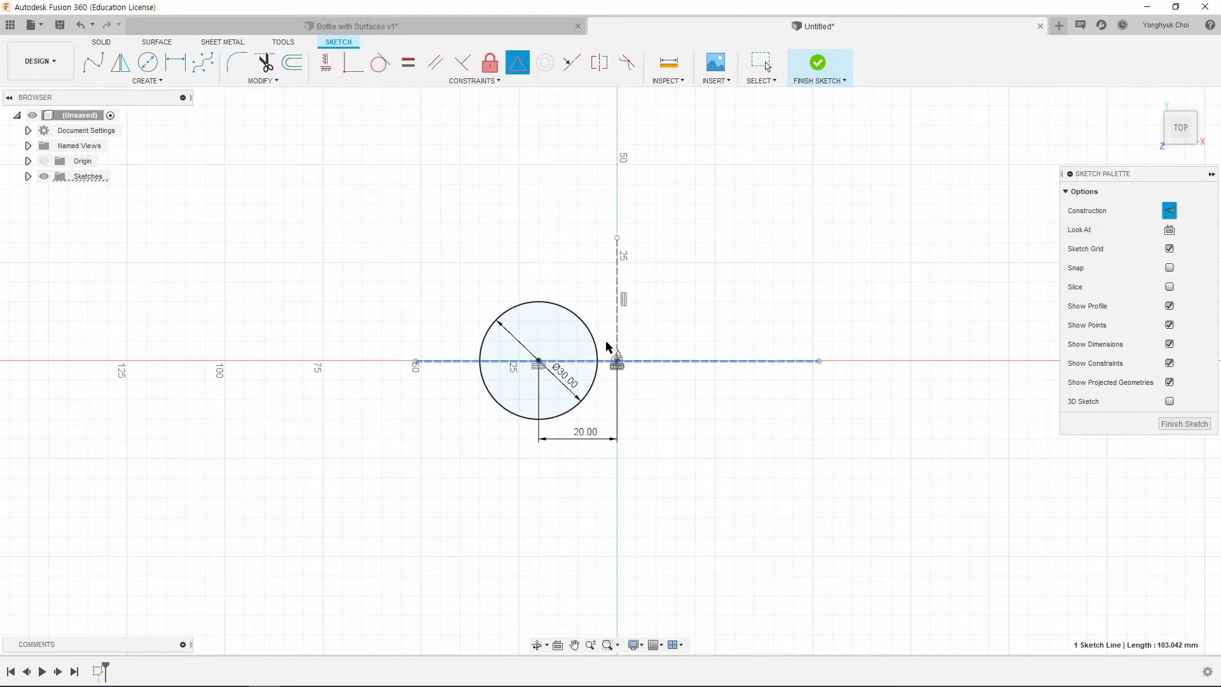
left_click(616, 363)
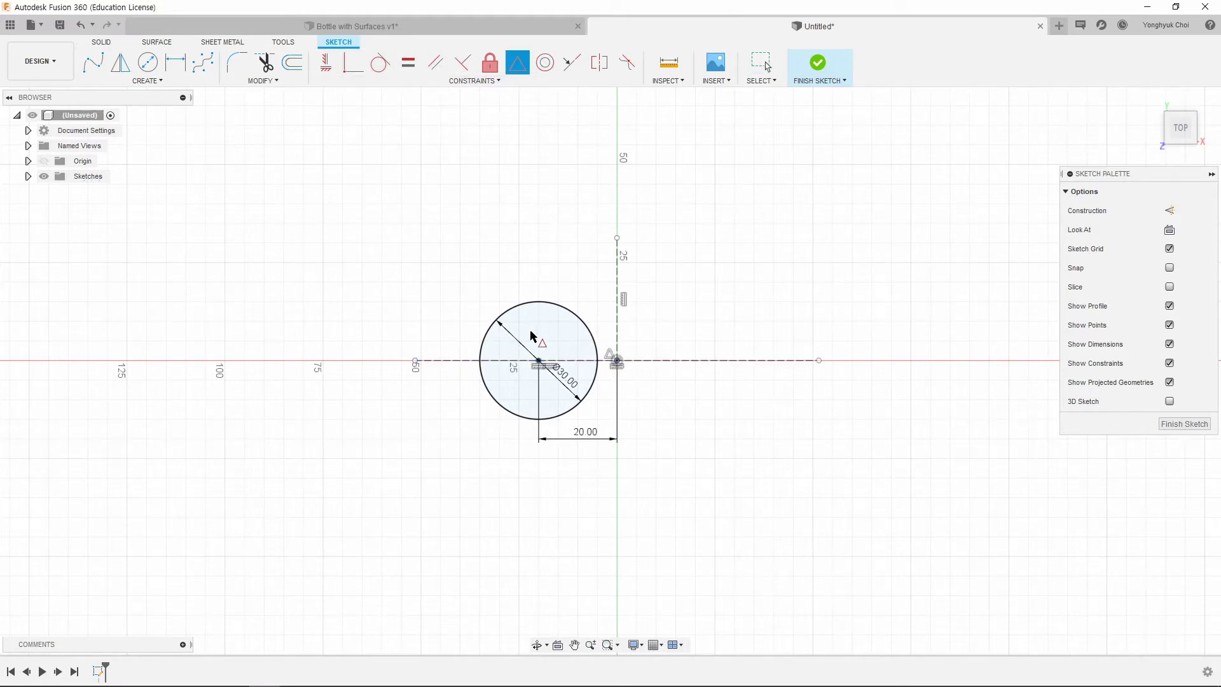
Step: Mirror the left 30 mm circle across the vertical construction line
key("Escape")
left_click(120, 62)
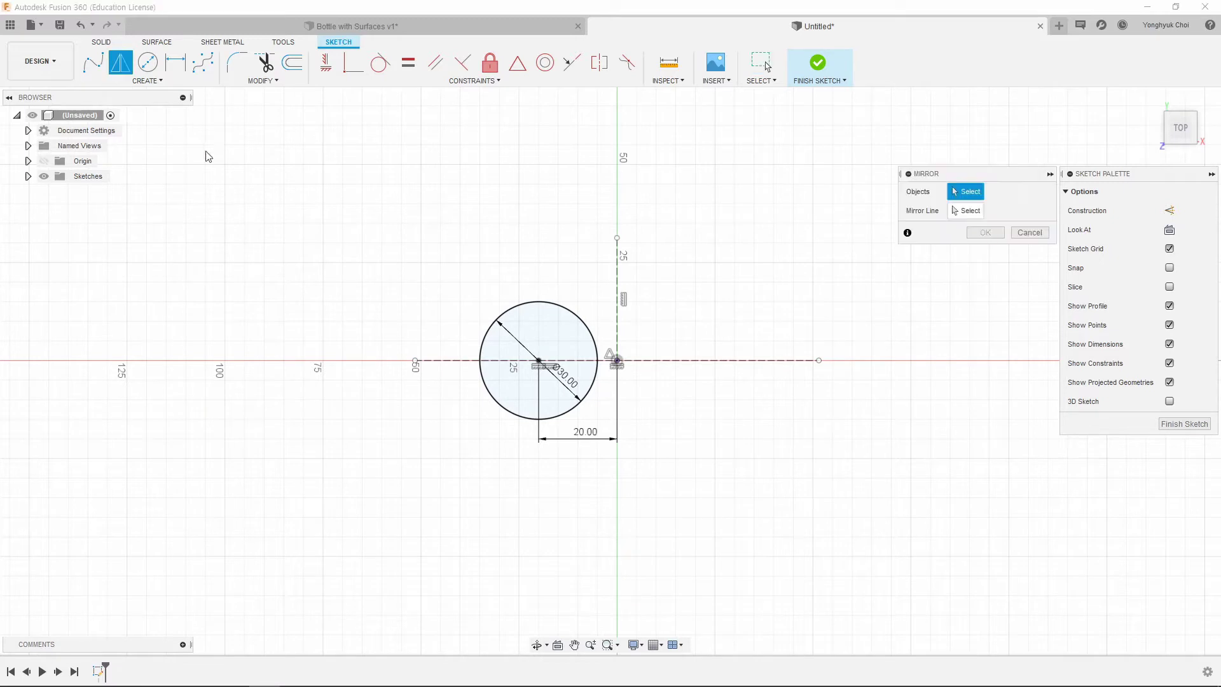
left_click(561, 305)
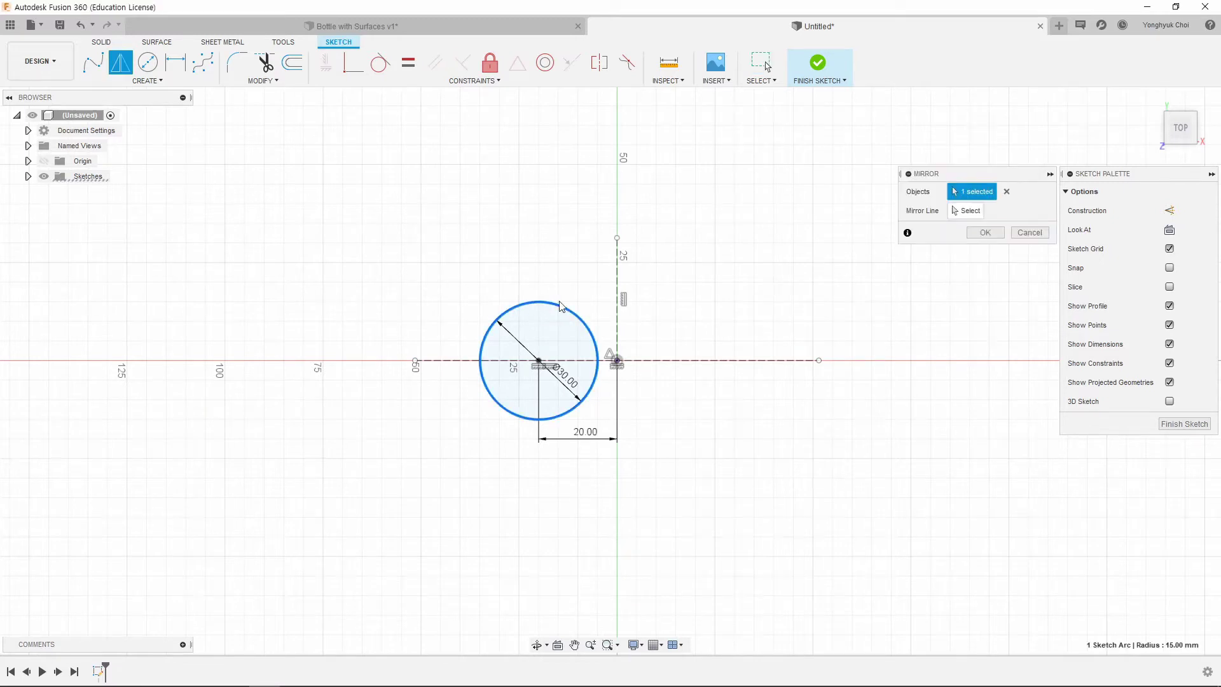
left_click(957, 213)
left_click(618, 308)
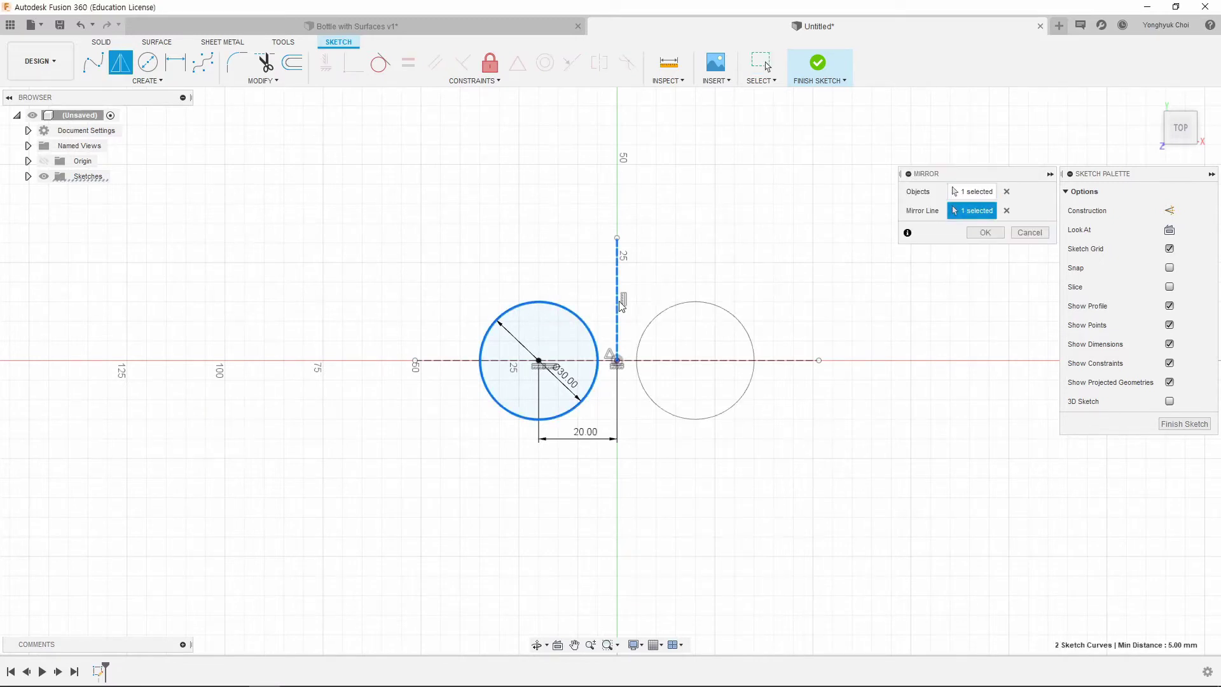
left_click(974, 233)
scroll(777, 419, "up", 2)
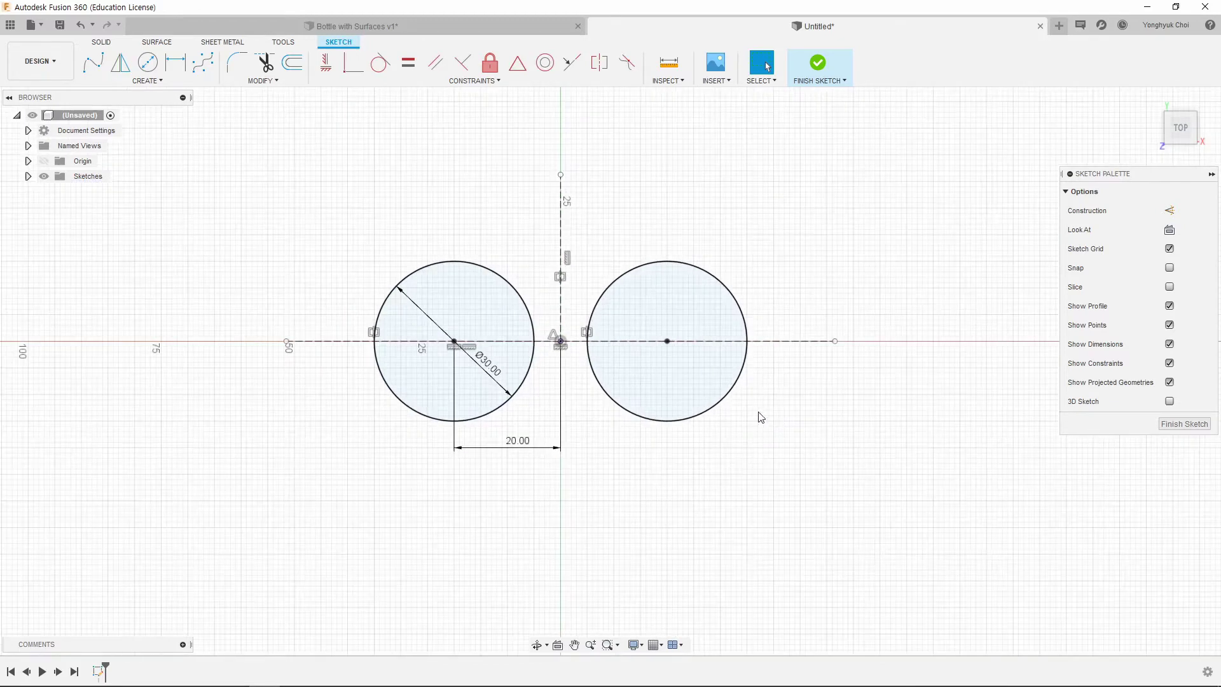
Step: Draw a large circle with its centre constrained onto the vertical axis
left_click(148, 62)
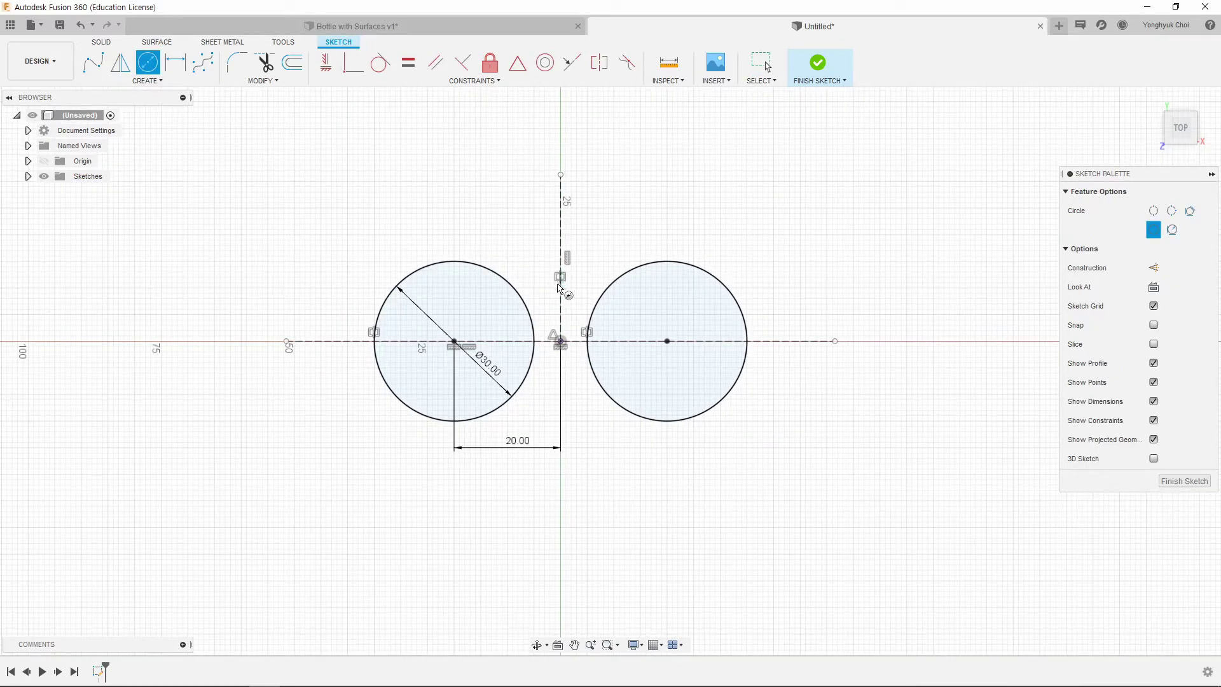
left_click(549, 267)
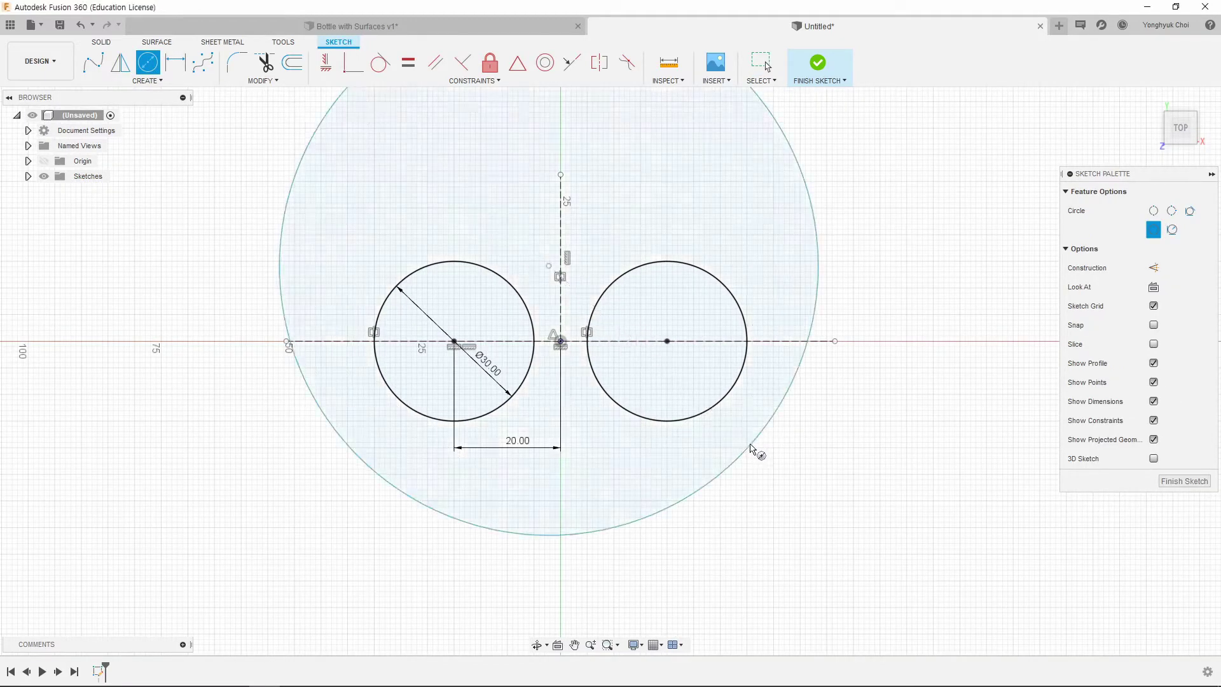
left_click(326, 62)
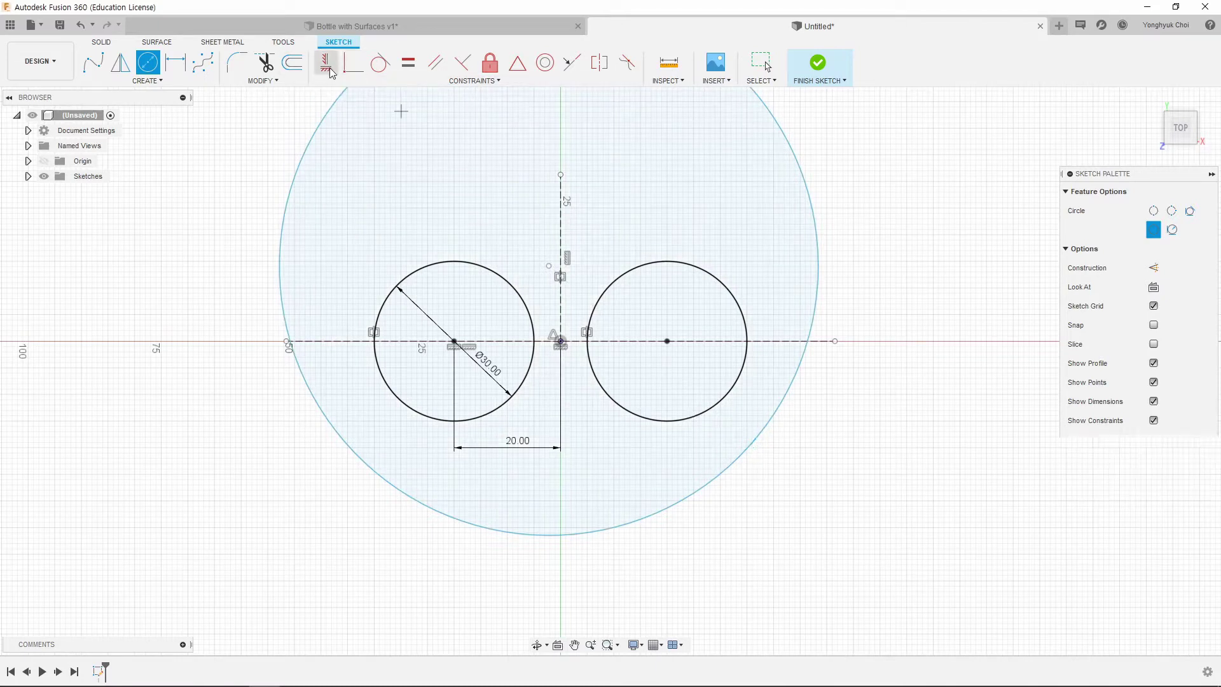
left_click(549, 267)
left_click(555, 337)
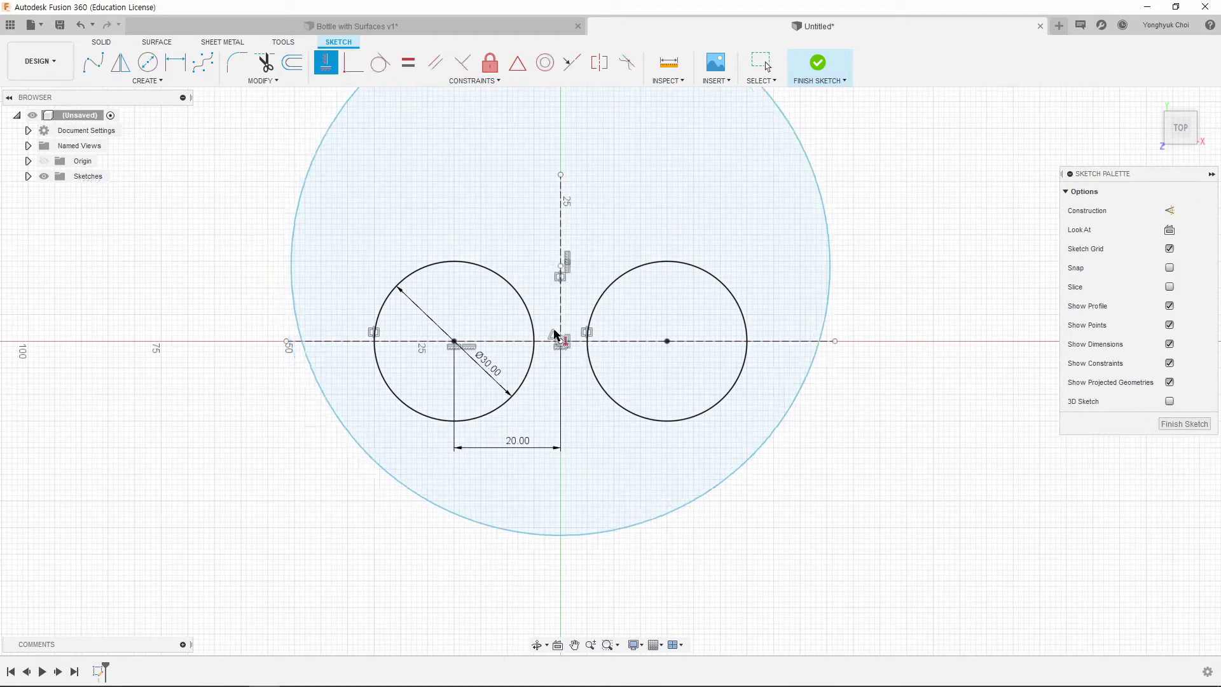
Step: Make the large circle tangent to the small circles and place its diameter dimension
left_click(381, 69)
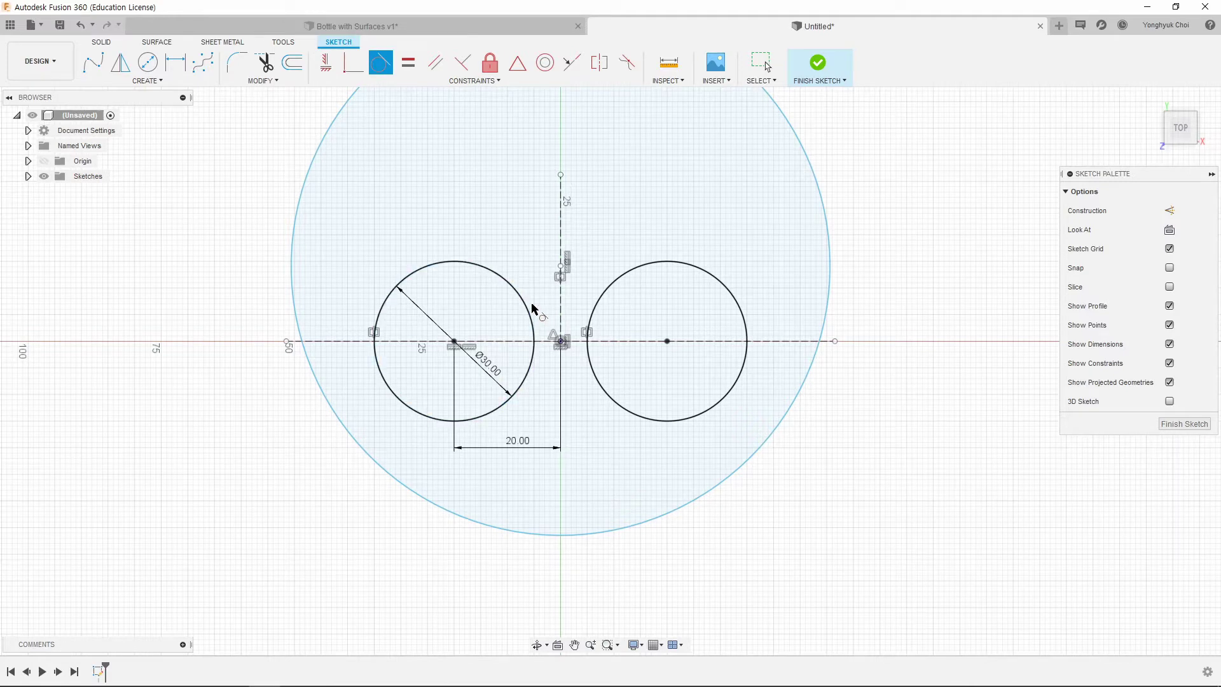
left_click(415, 414)
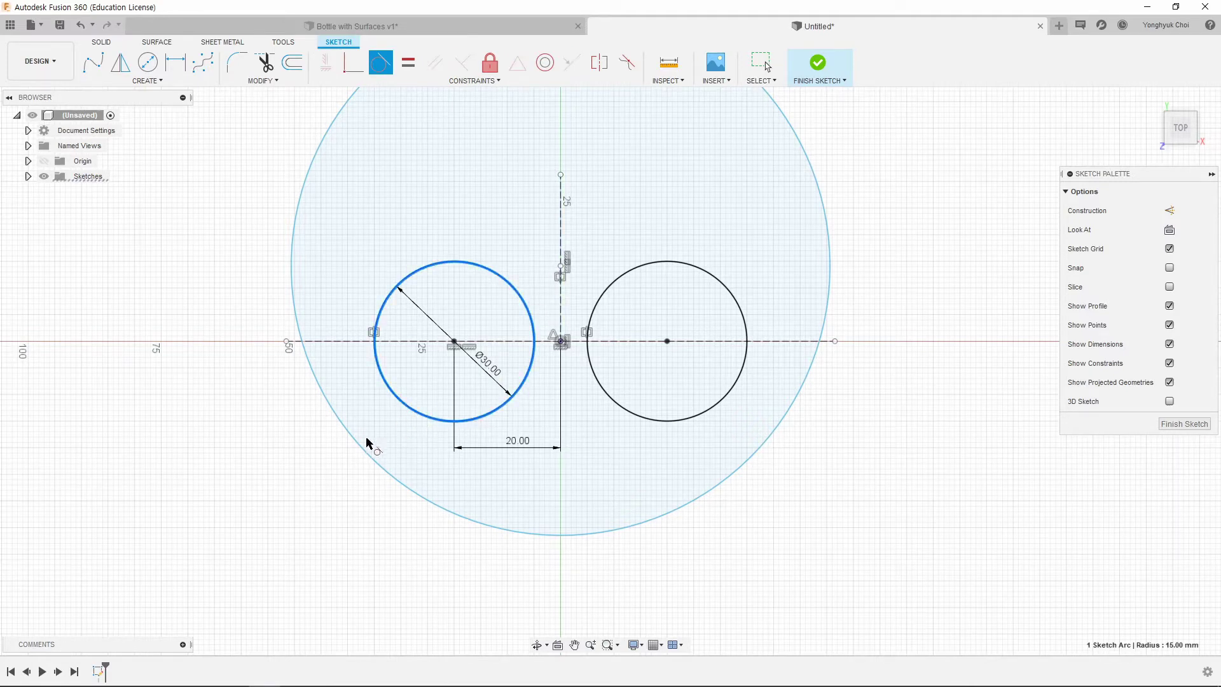
left_click(357, 449)
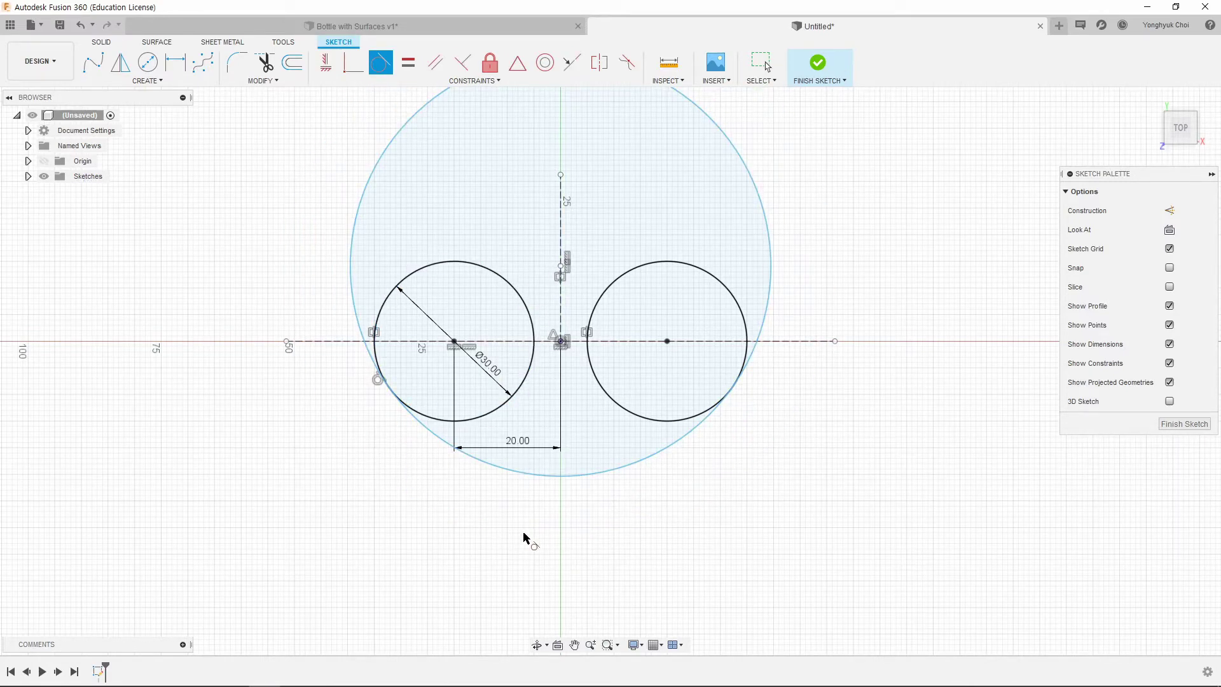
left_click(175, 62)
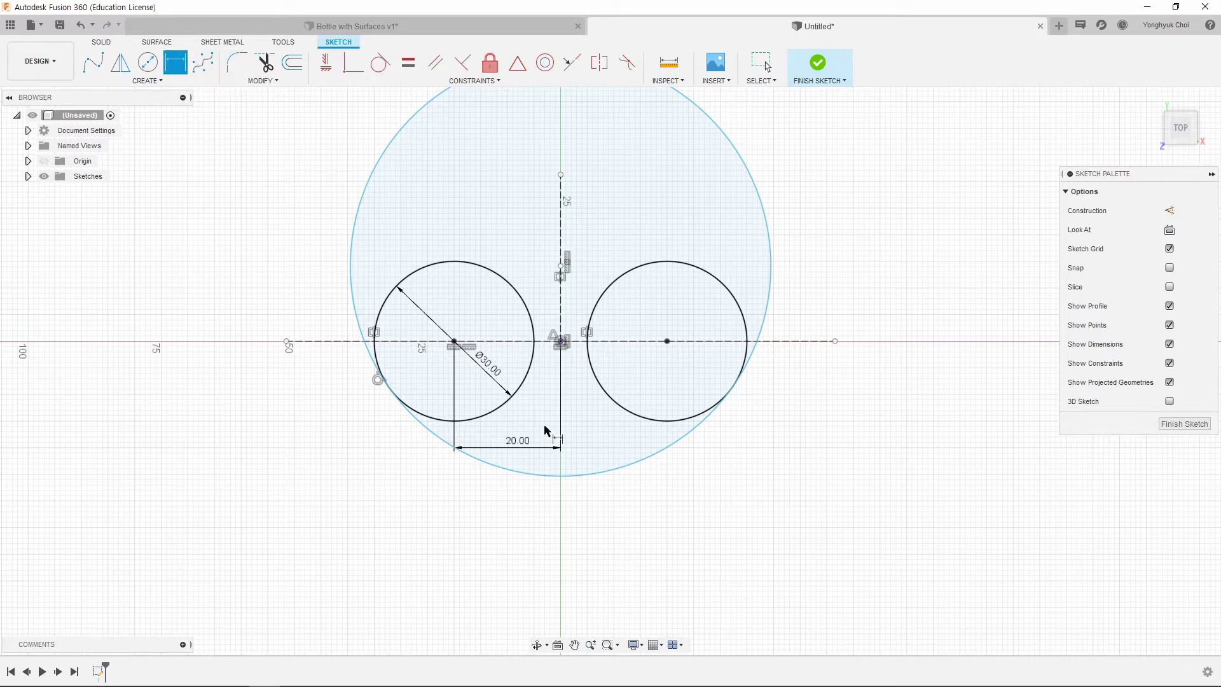
left_click(641, 472)
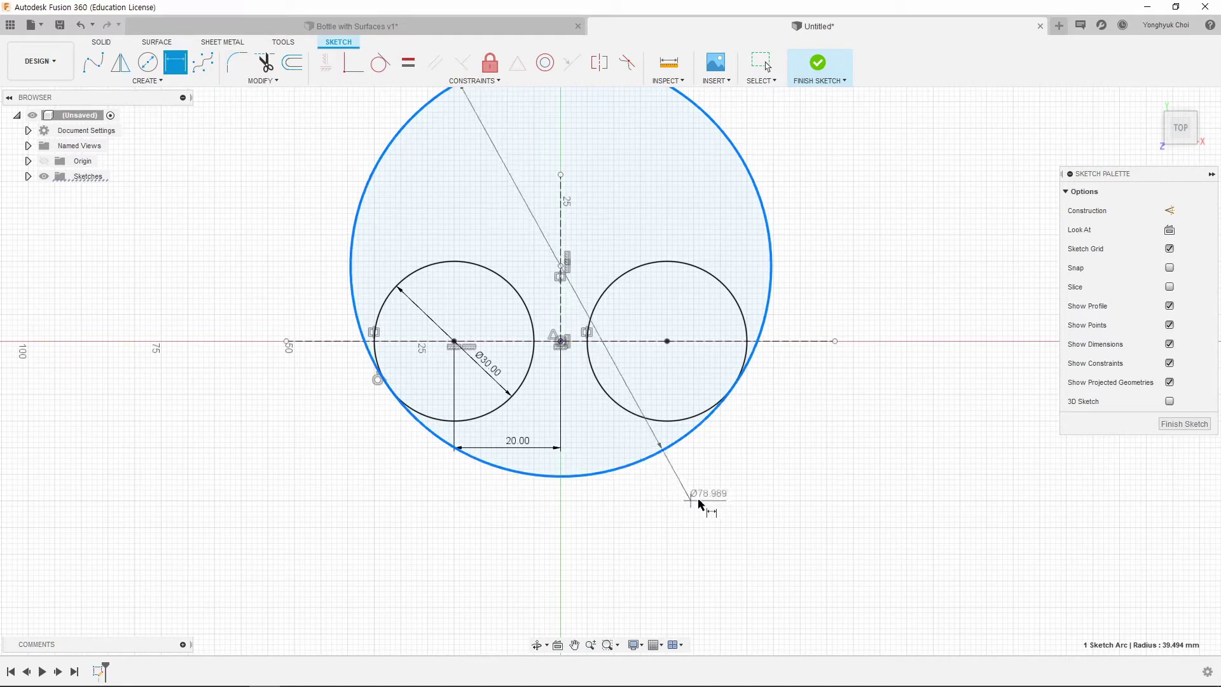
left_click(668, 515)
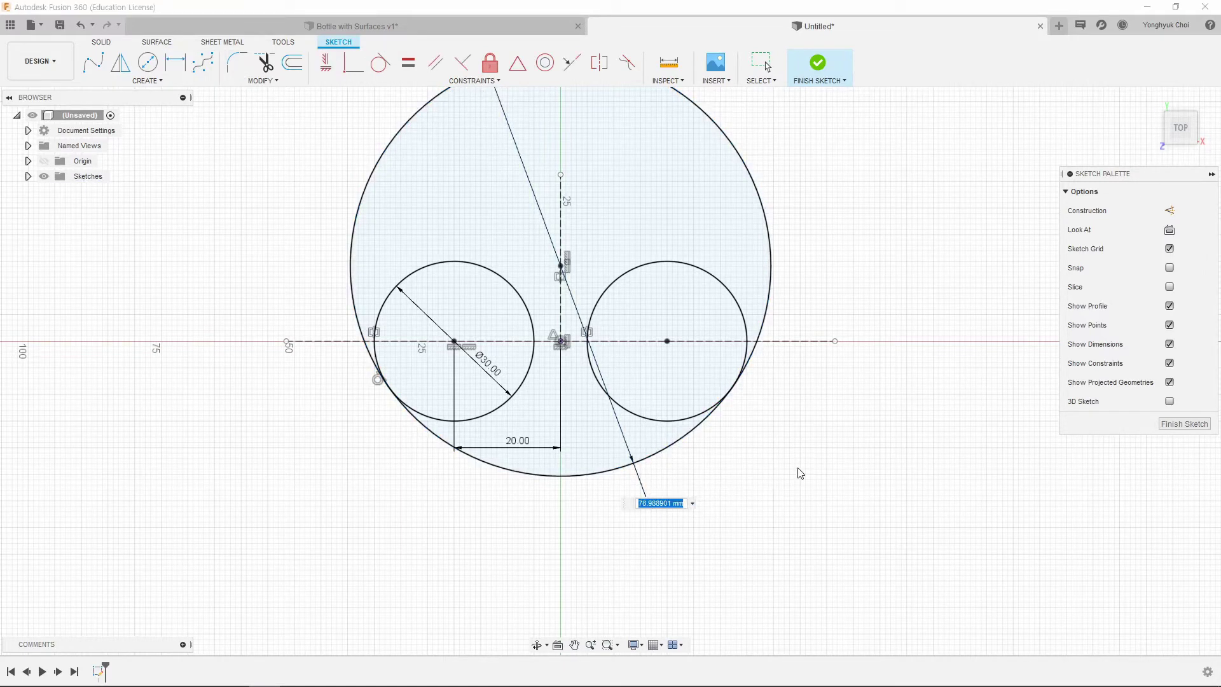
Step: Set the large circle to 200 mm and trim away the upper and inner arcs
key("Return")
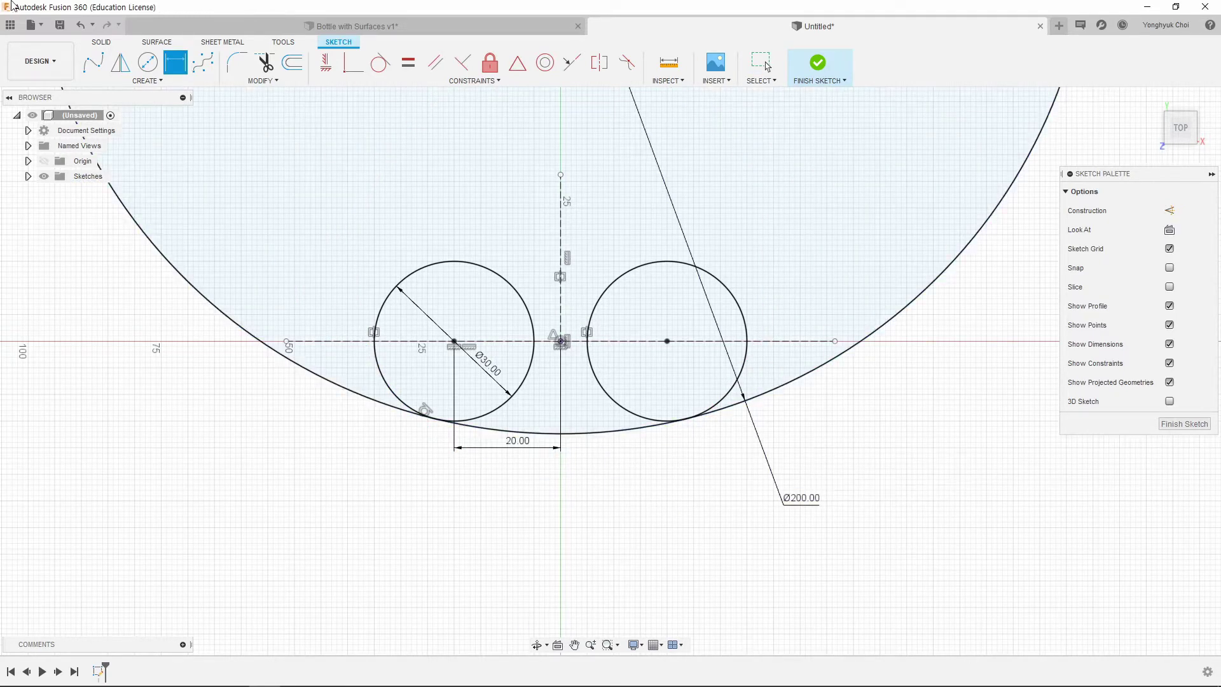
left_click(264, 61)
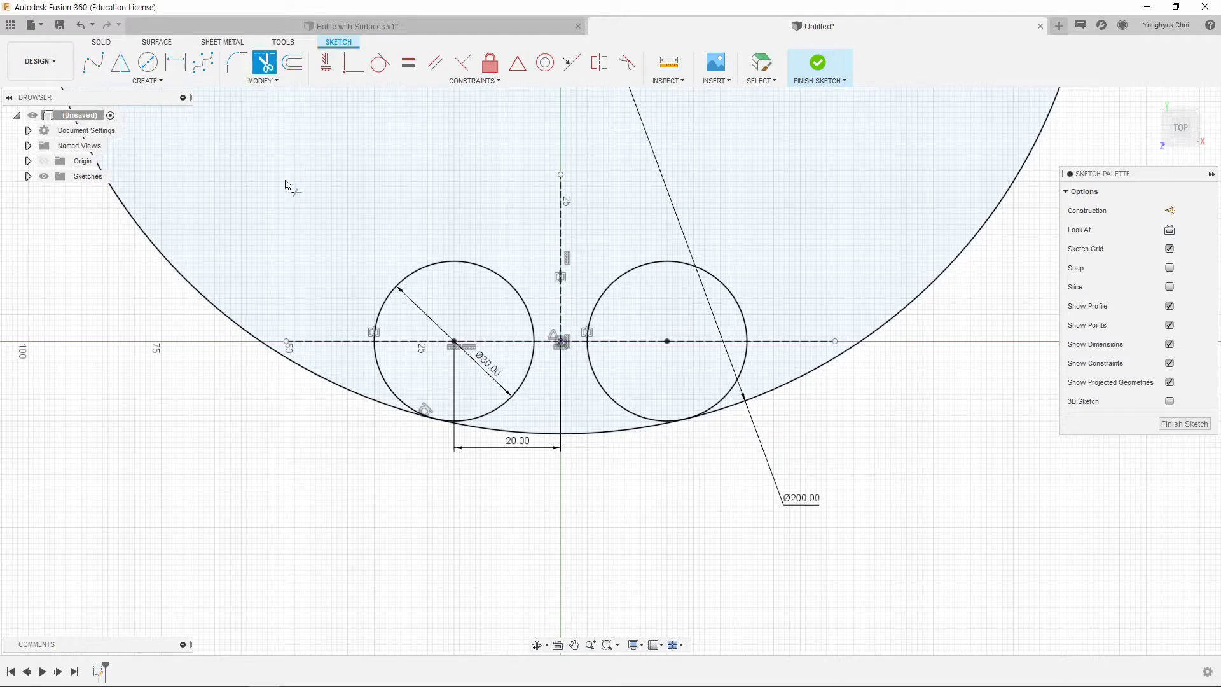
left_click(336, 388)
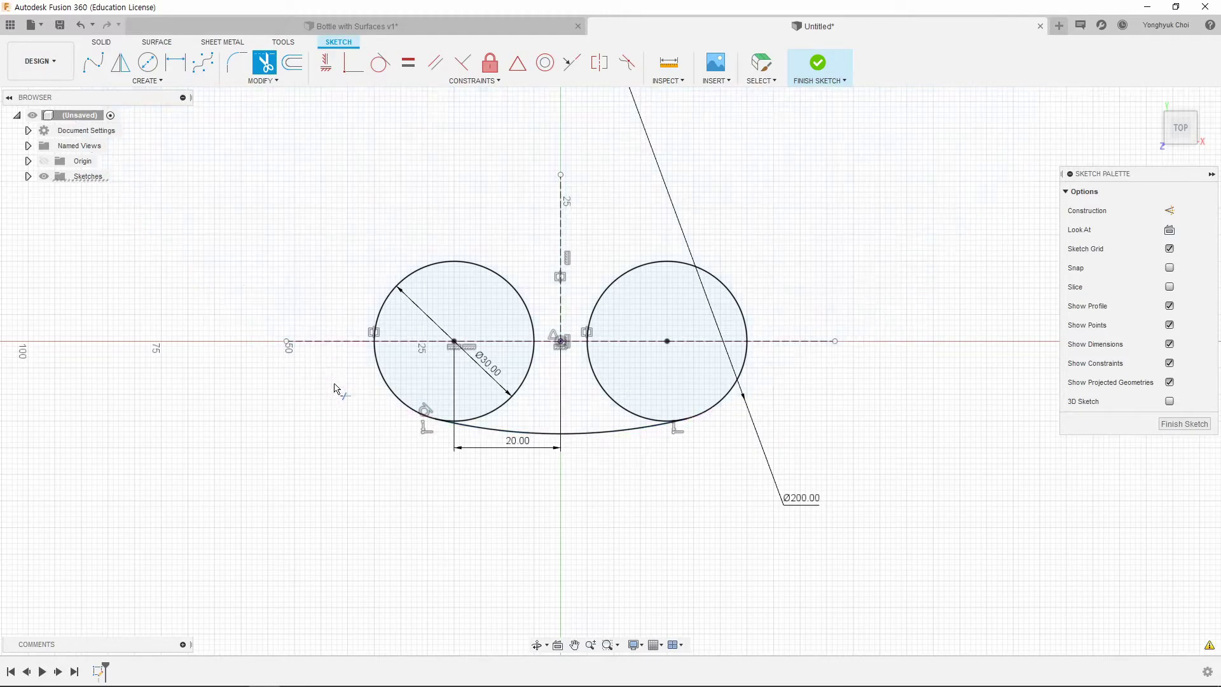
left_click(429, 270)
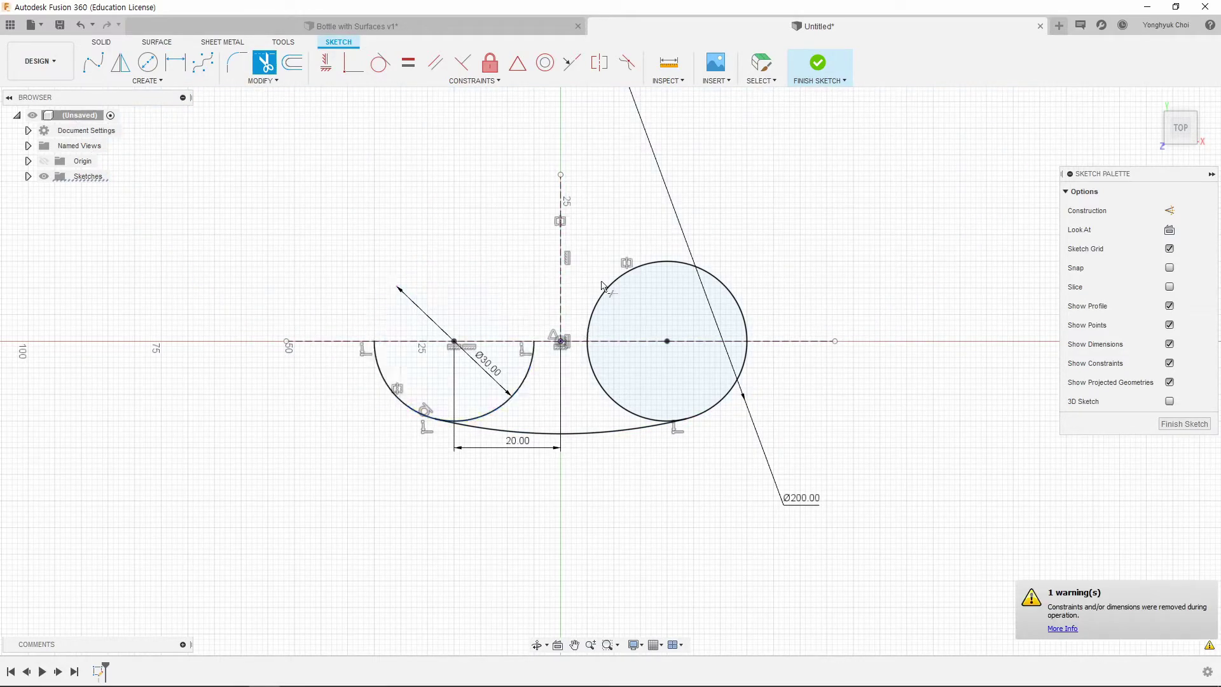
left_click(611, 285)
left_click(530, 375)
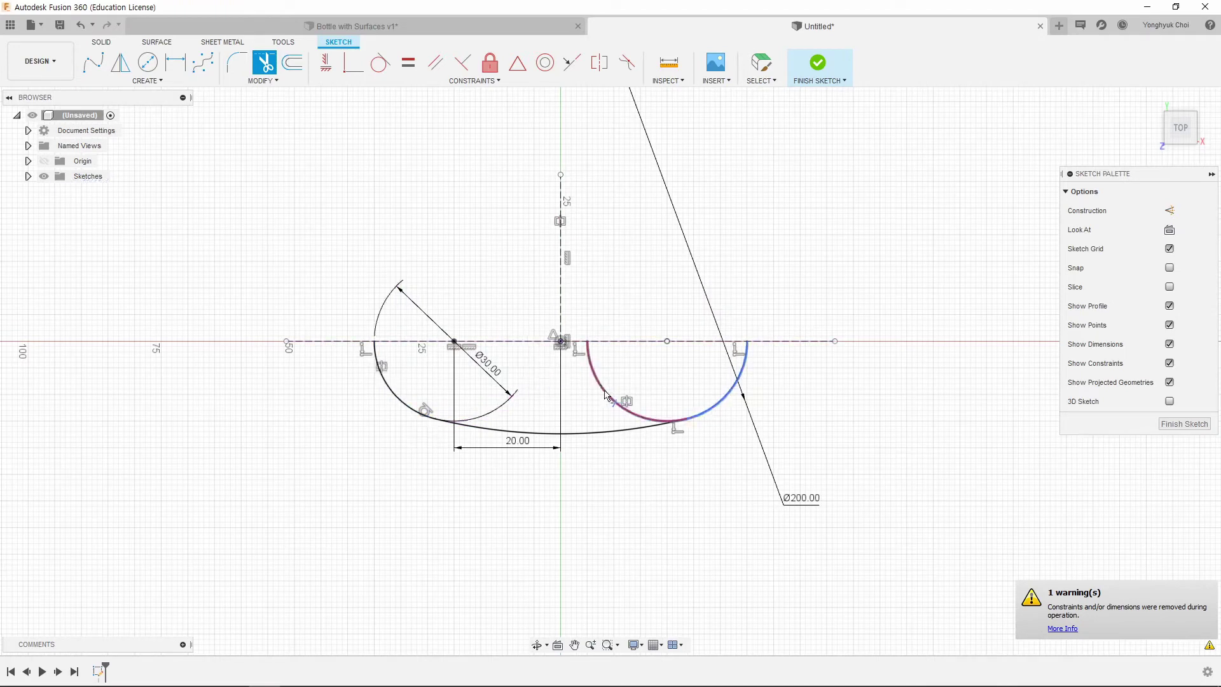
left_click(599, 389)
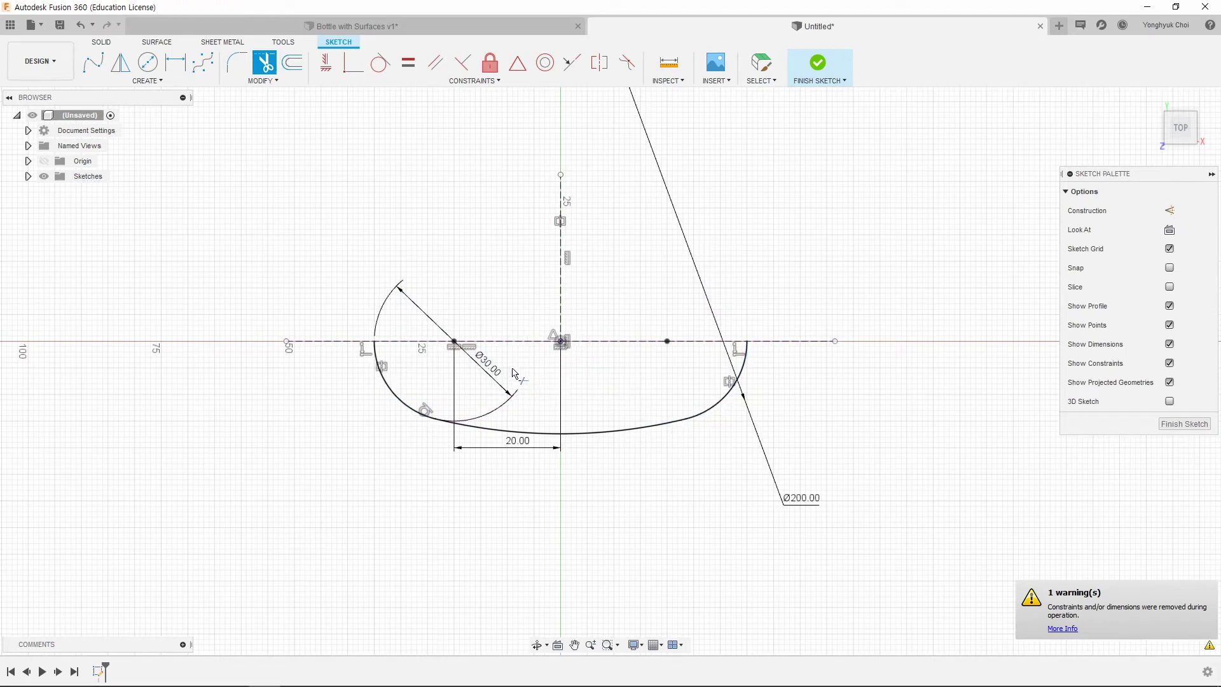
Step: Add a tangent constraint between the left and bottom arcs and finish the sketch
left_click(381, 63)
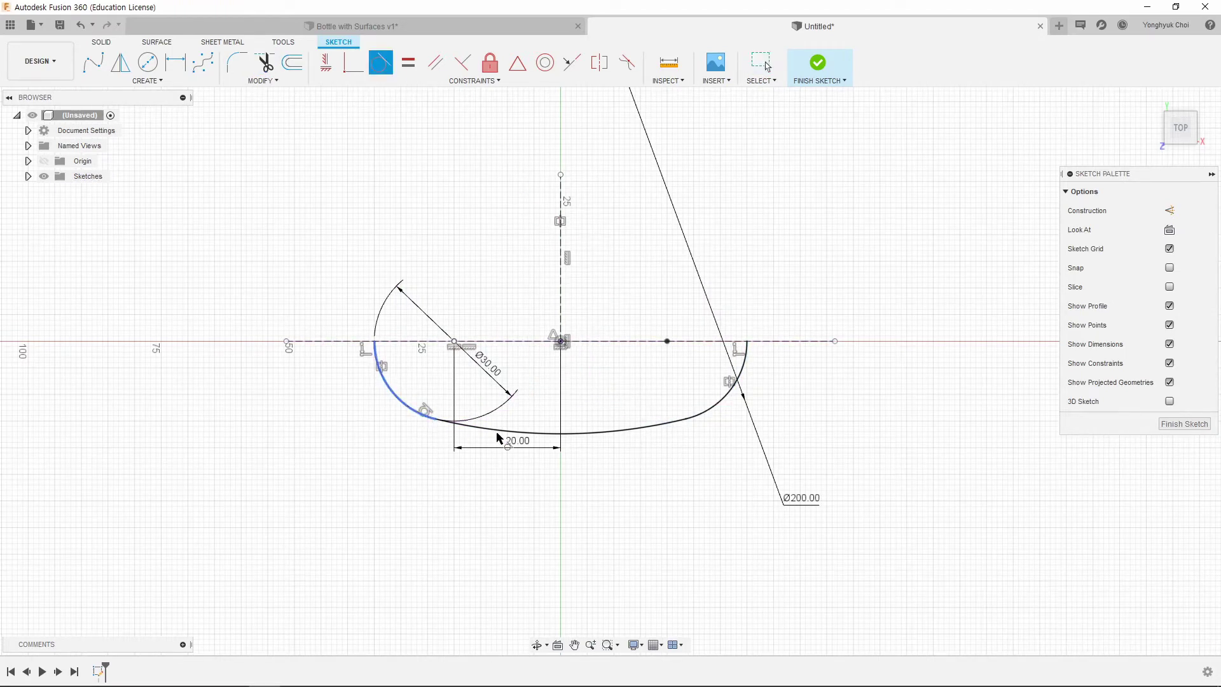
left_click(721, 414)
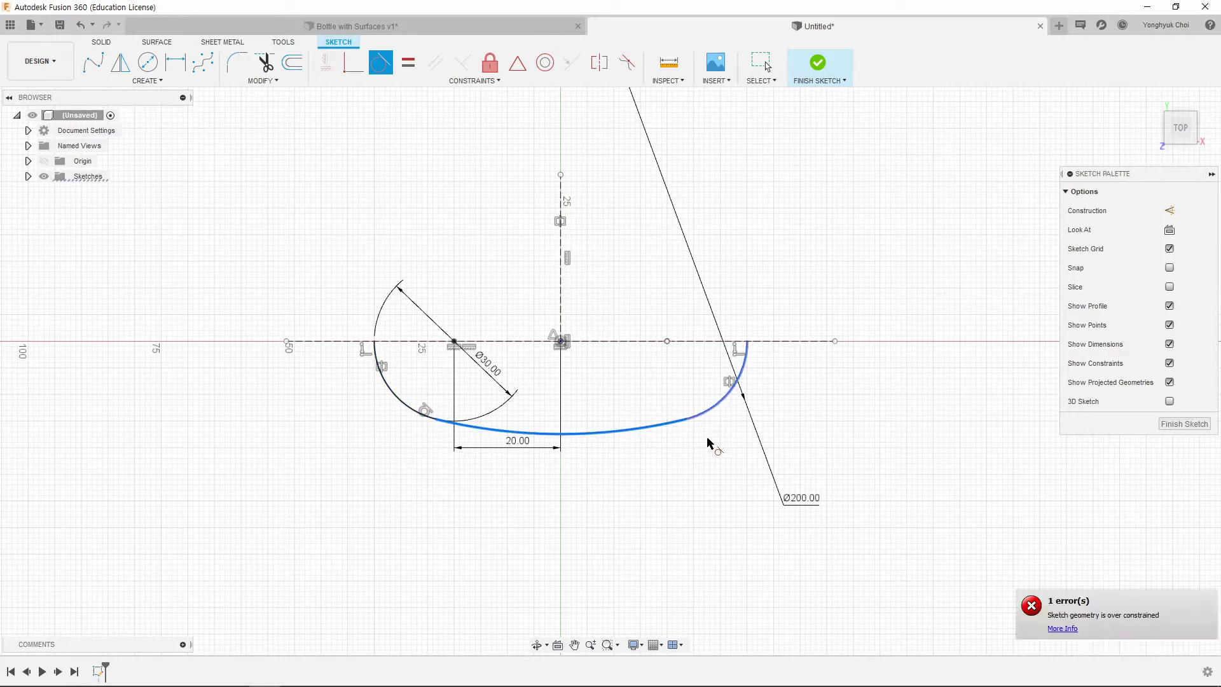
left_click(1170, 424)
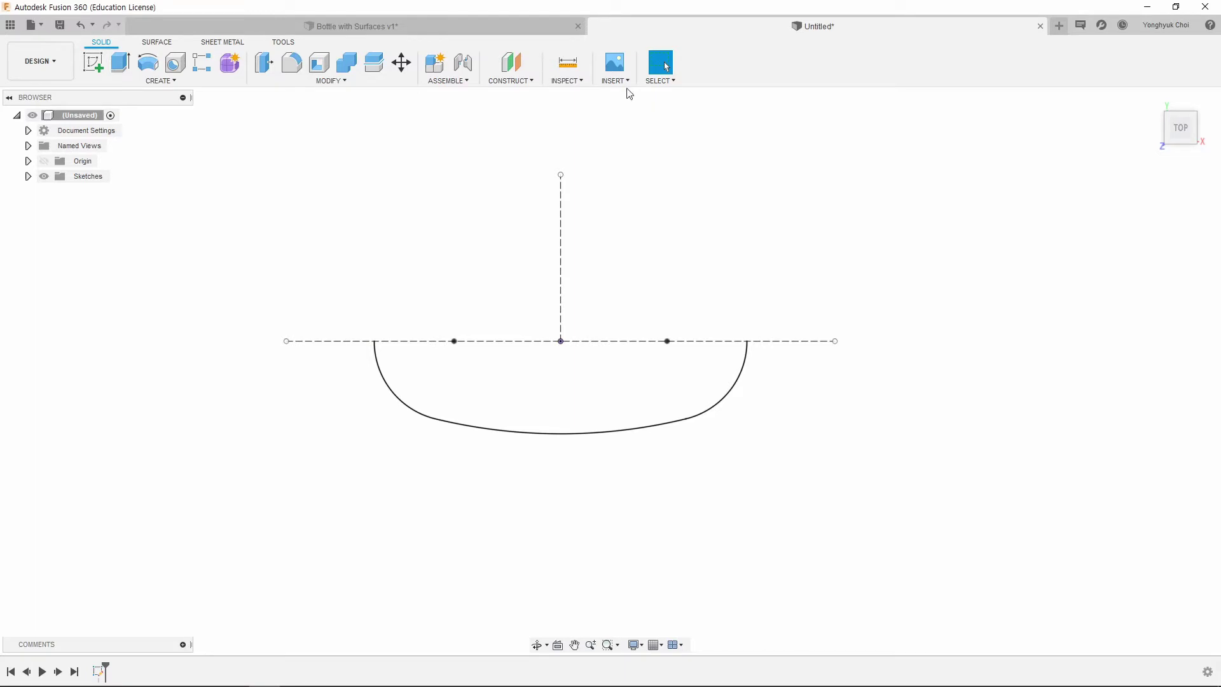
Step: Create a construction plane offset 66 mm above the XY plane
left_click(1153, 101)
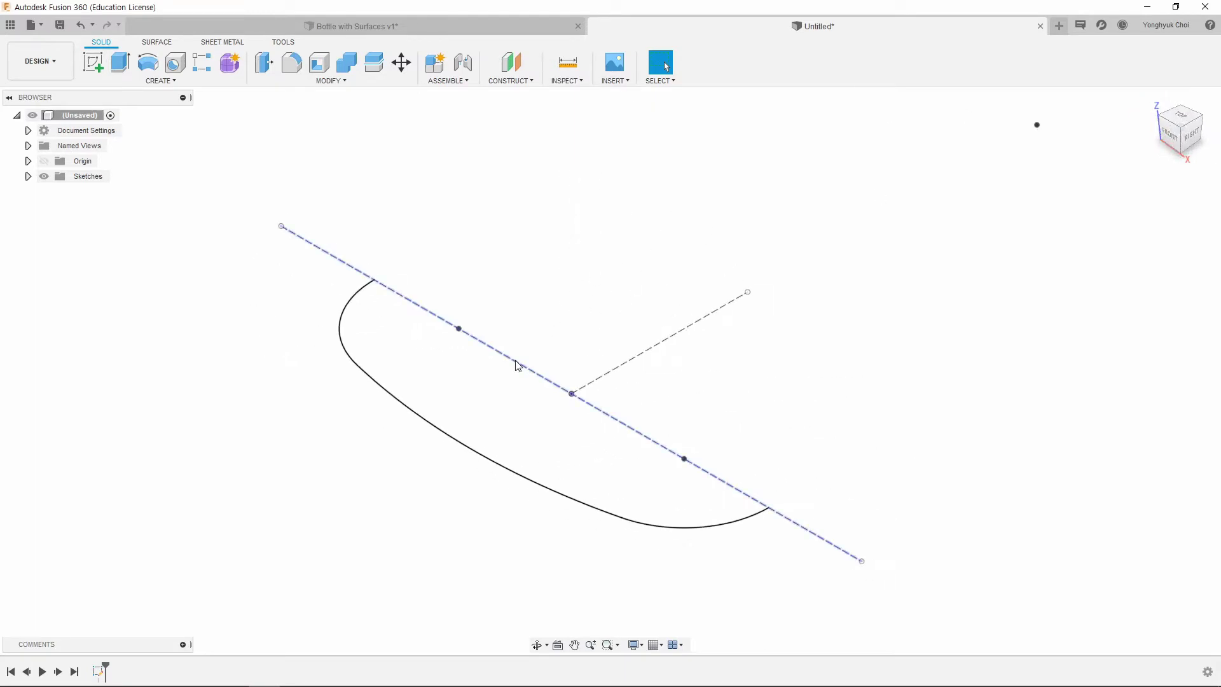
left_click(512, 61)
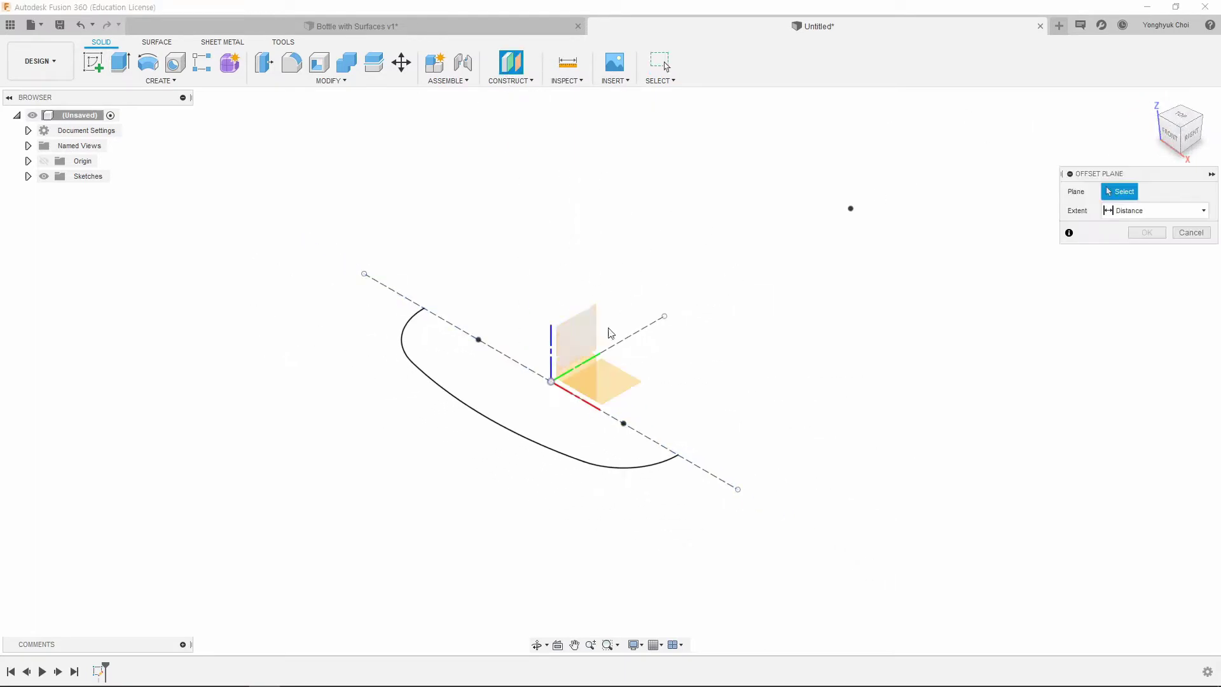
left_click(615, 381)
left_click_drag(650, 367, 638, 209)
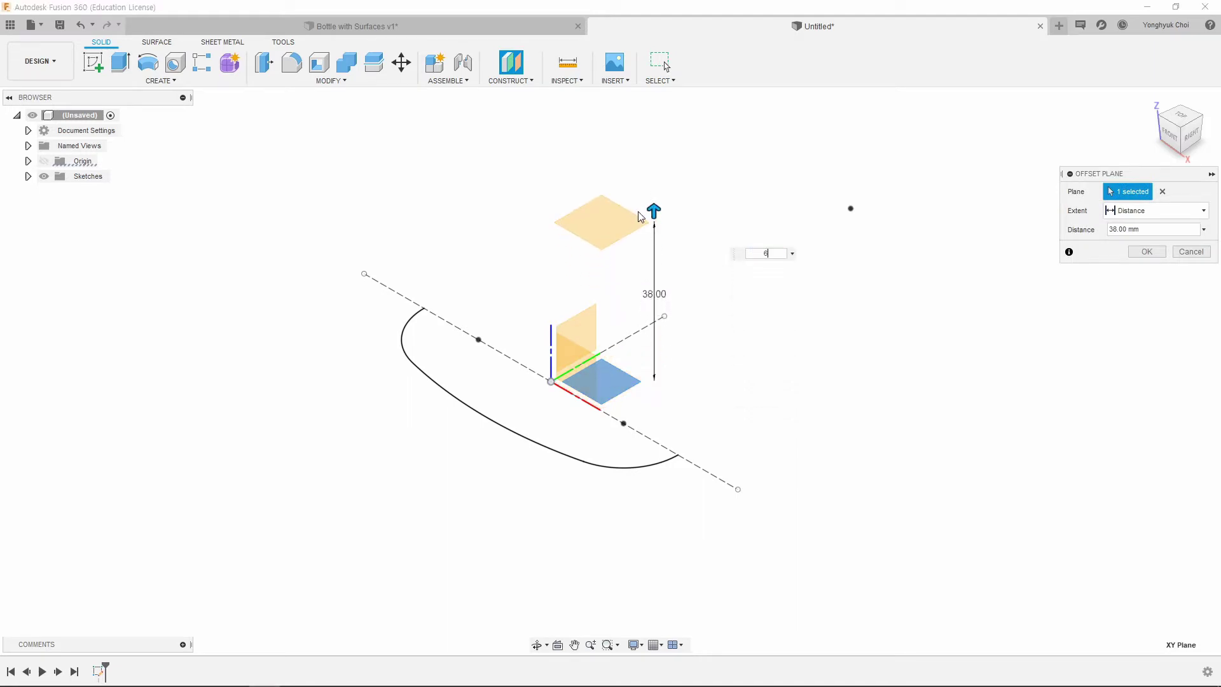
type("6")
key("Return")
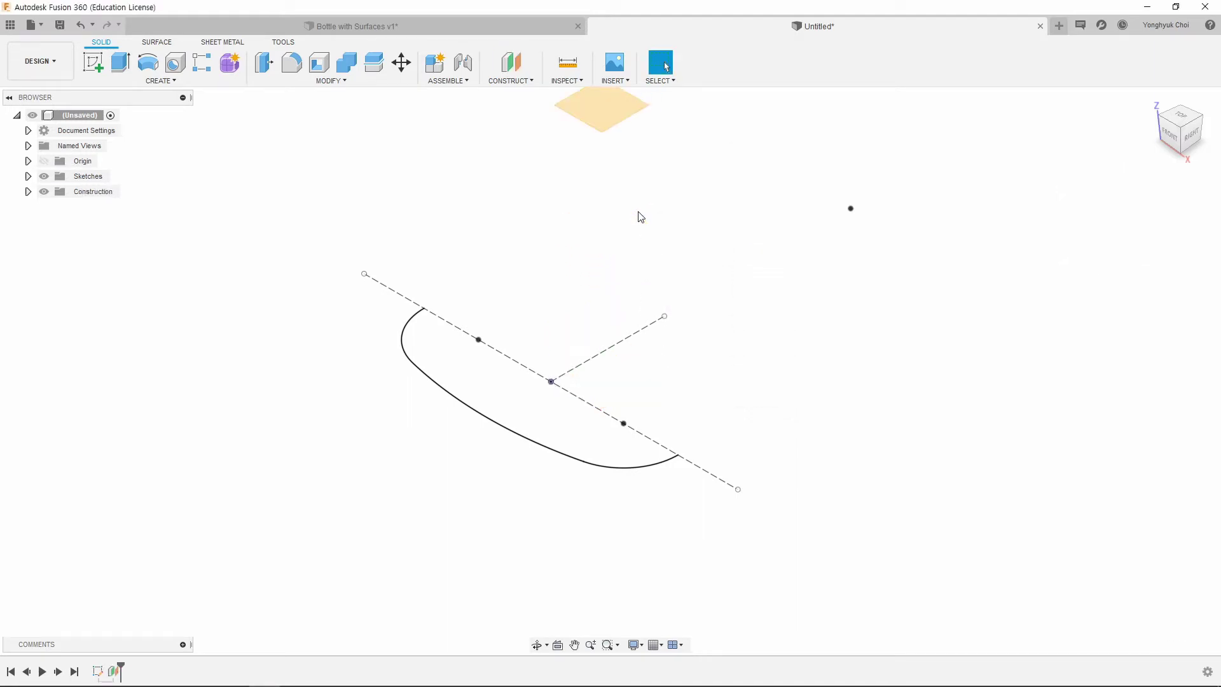
scroll(298, 442, "down", 3)
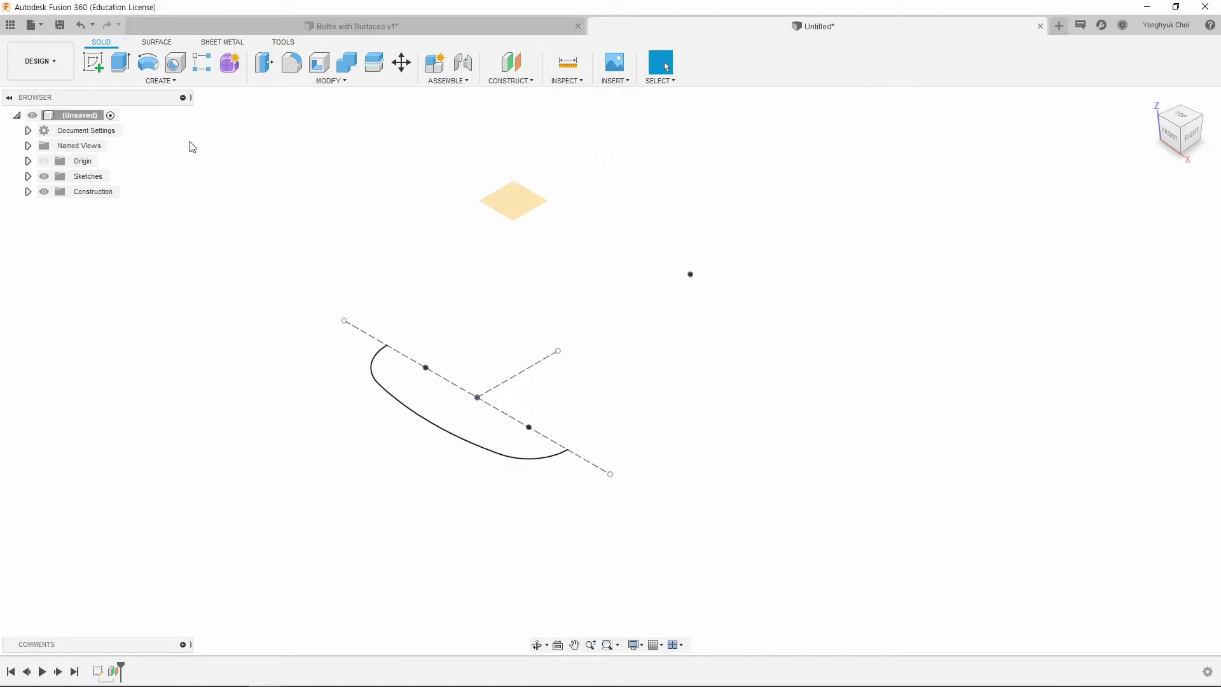
Step: Sketch on the offset plane and project the three U-curve arcs and the centre line
left_click(92, 62)
left_click(518, 206)
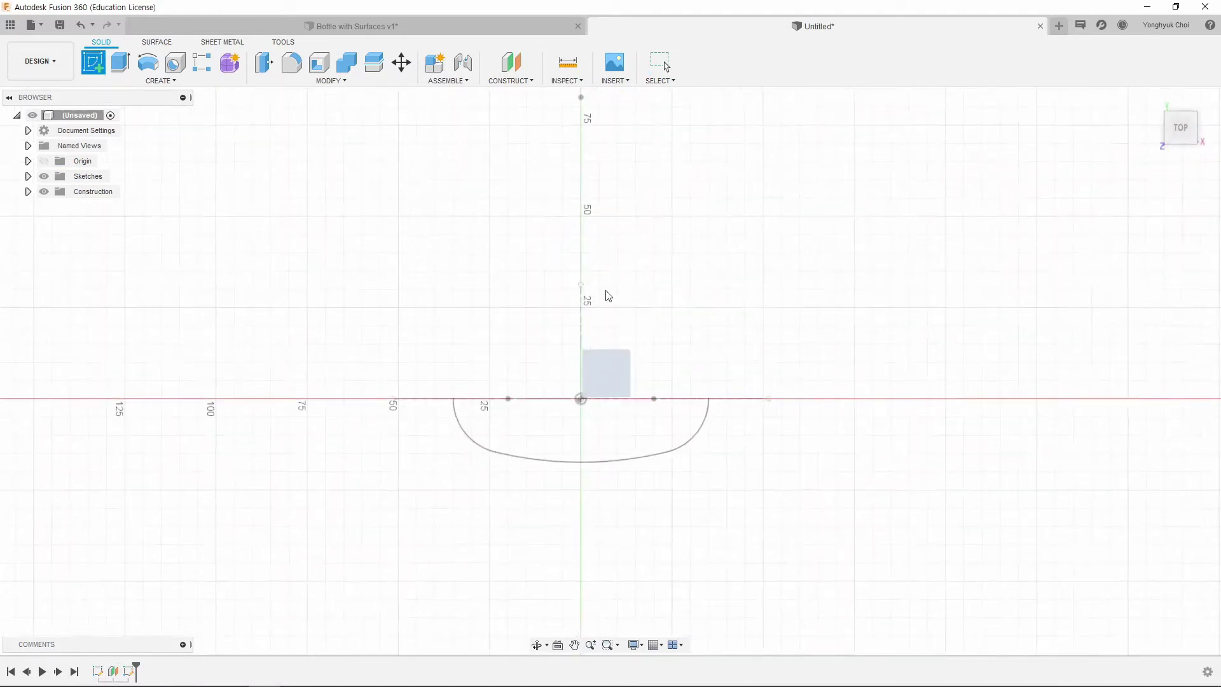
mouse_move(656, 450)
middle_mouse_down("shift")
mouse_move(529, 390)
mouse_move(545, 305)
middle_mouse_up("shift")
scroll(576, 528, "up", 5)
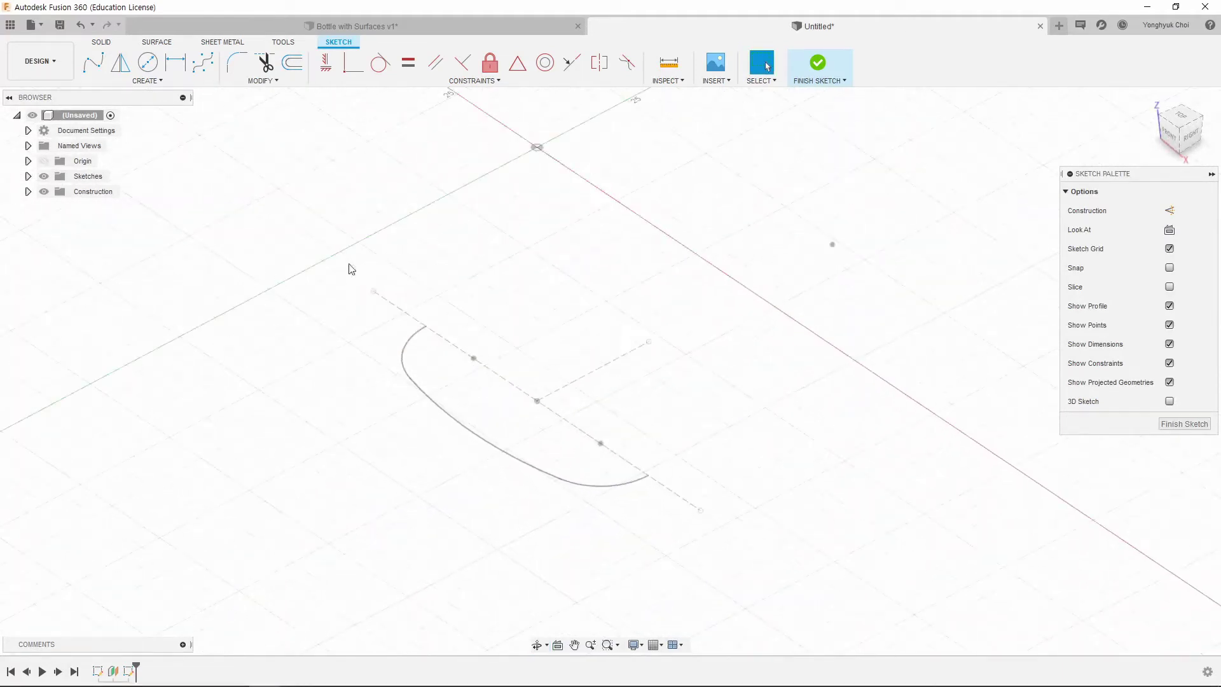
left_click(156, 81)
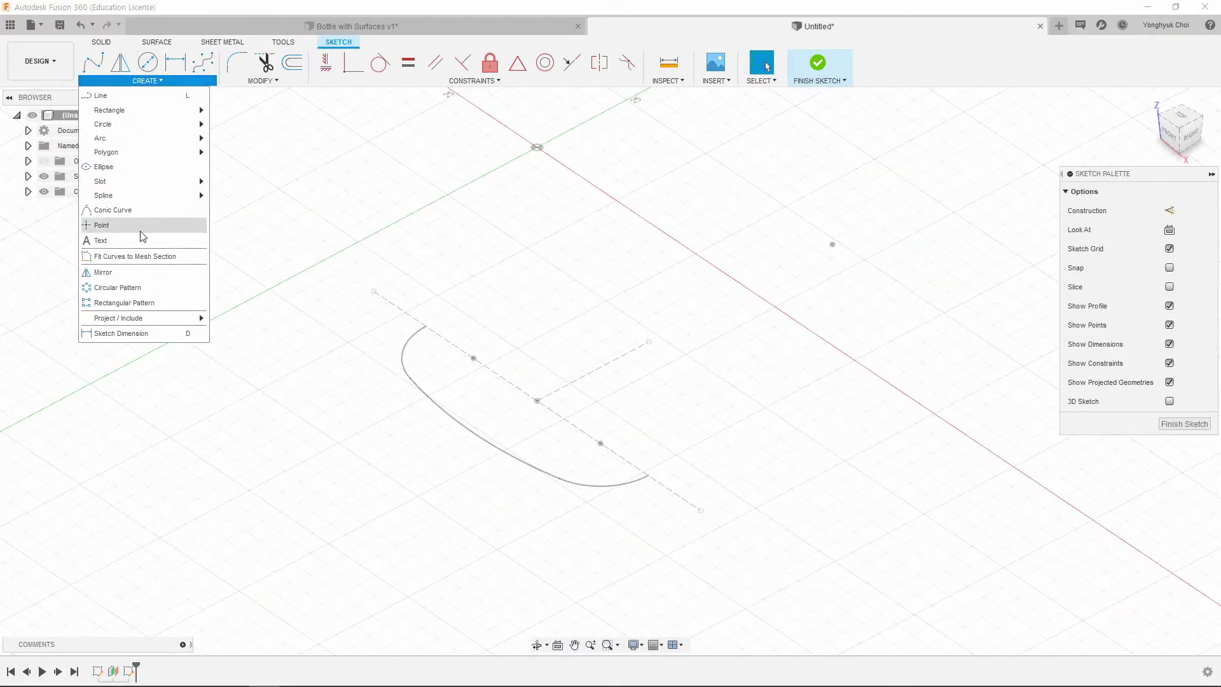
mouse_move(118, 318)
left_click(226, 319)
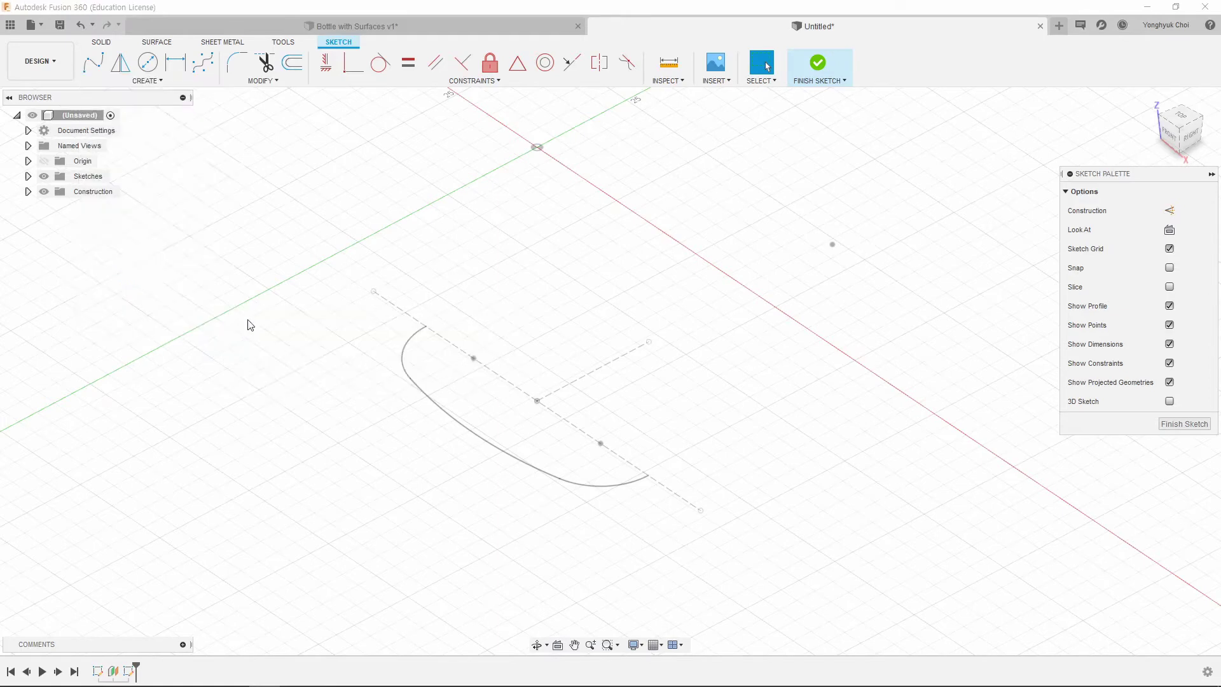
left_click(408, 345)
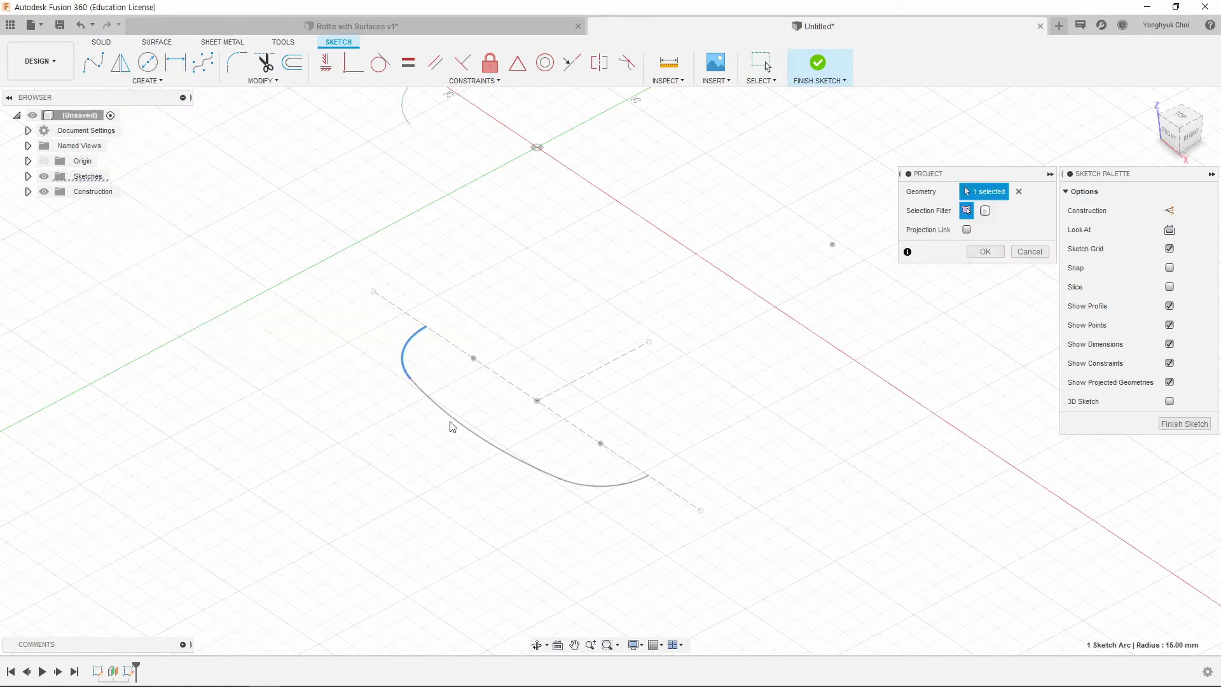
left_click(600, 488)
left_click(523, 463)
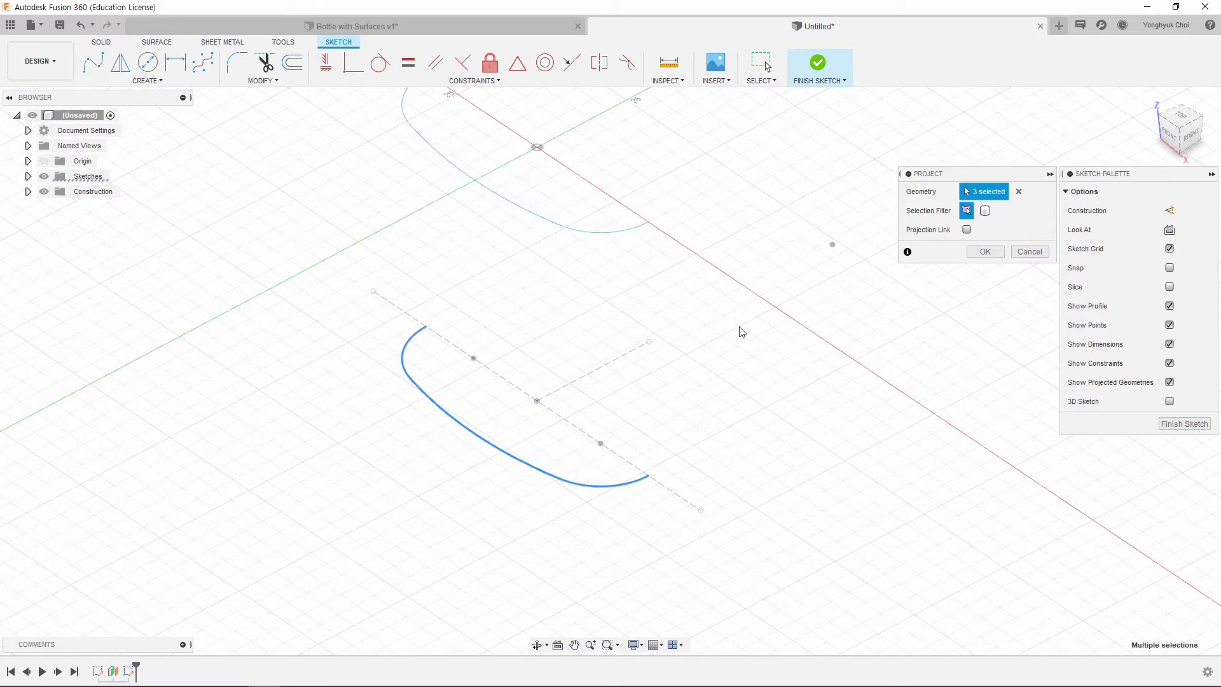
left_click(679, 495)
left_click(985, 252)
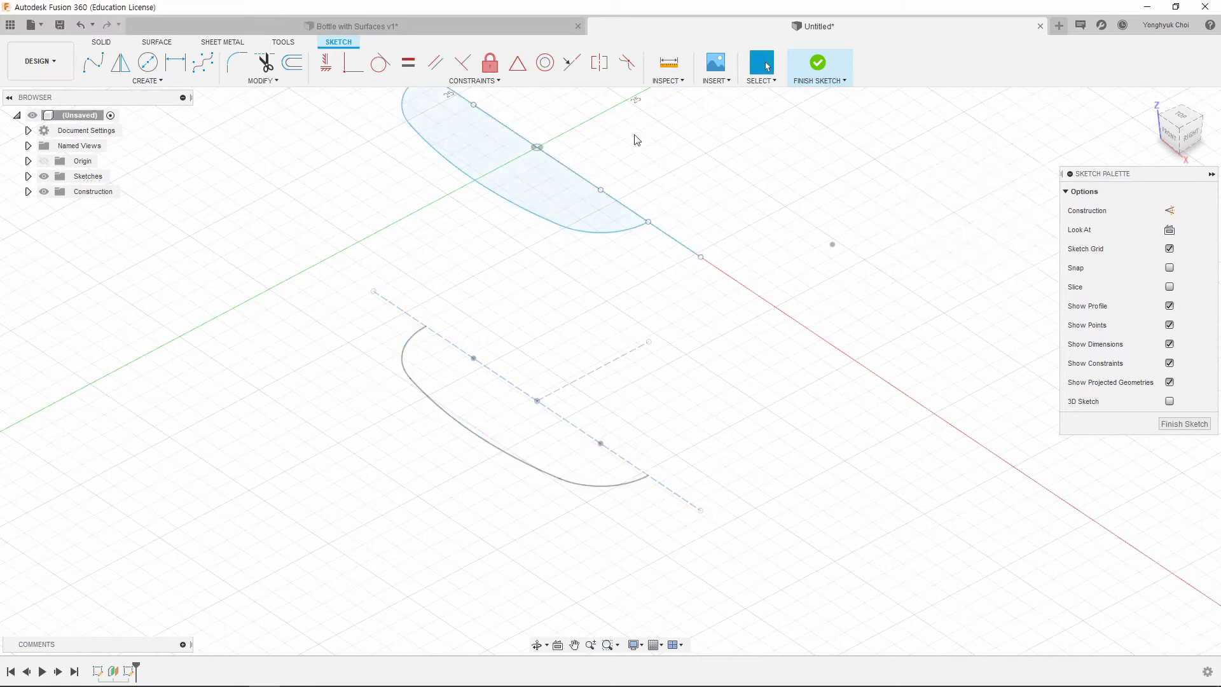
Step: Make the projected centre line construction and pin a point to its midpoint
left_click(507, 126)
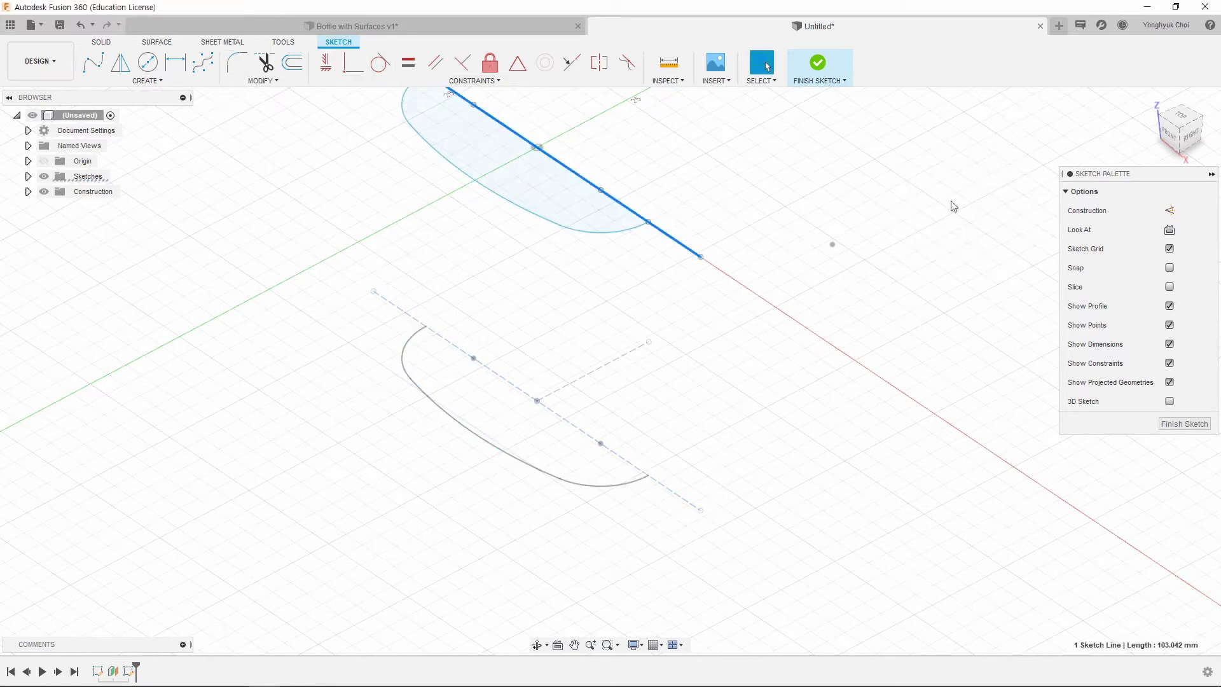
left_click(1172, 211)
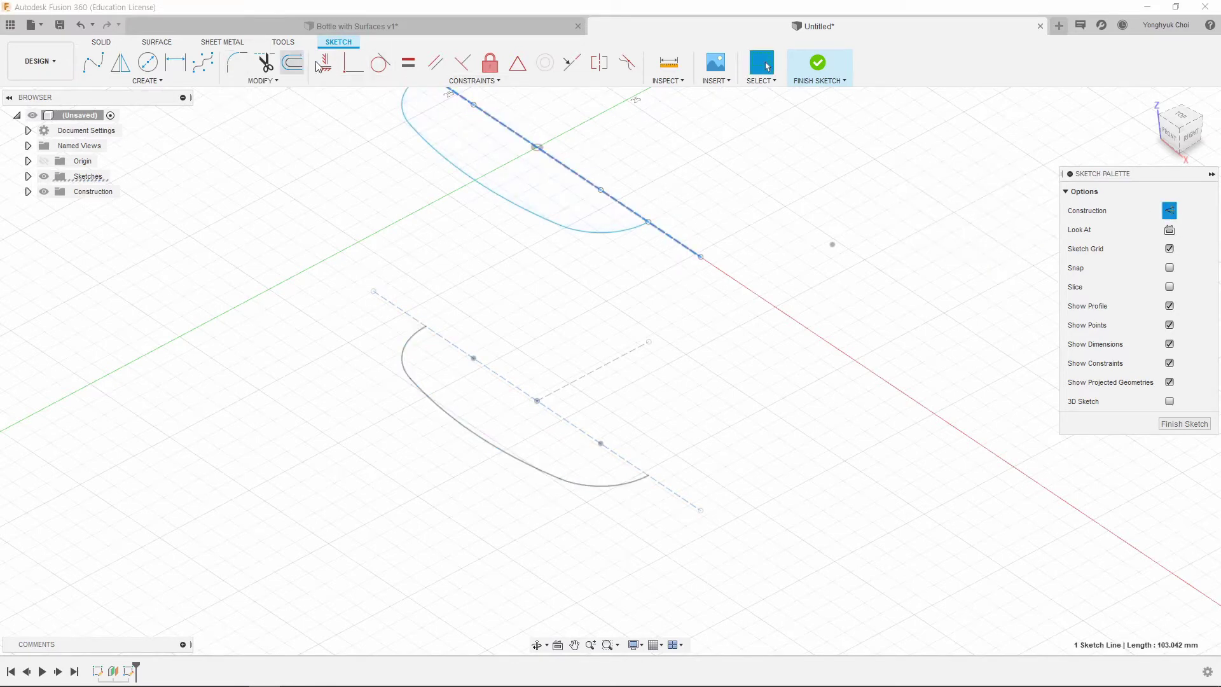
left_click(517, 63)
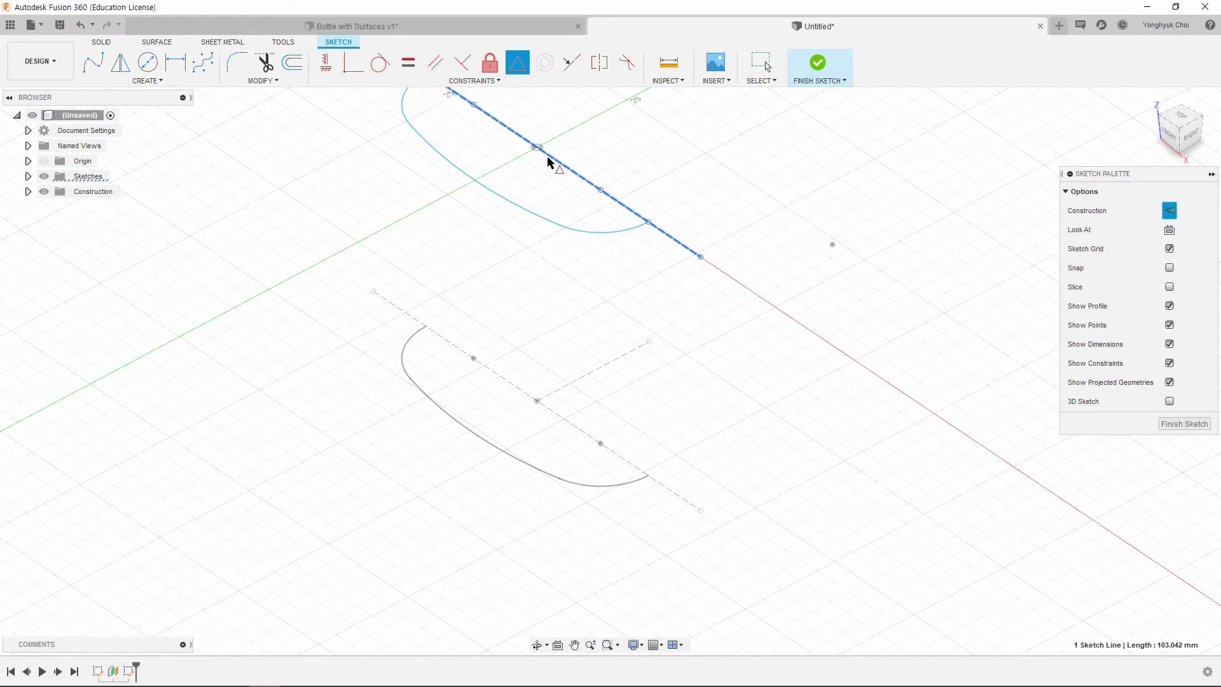
left_click(557, 164)
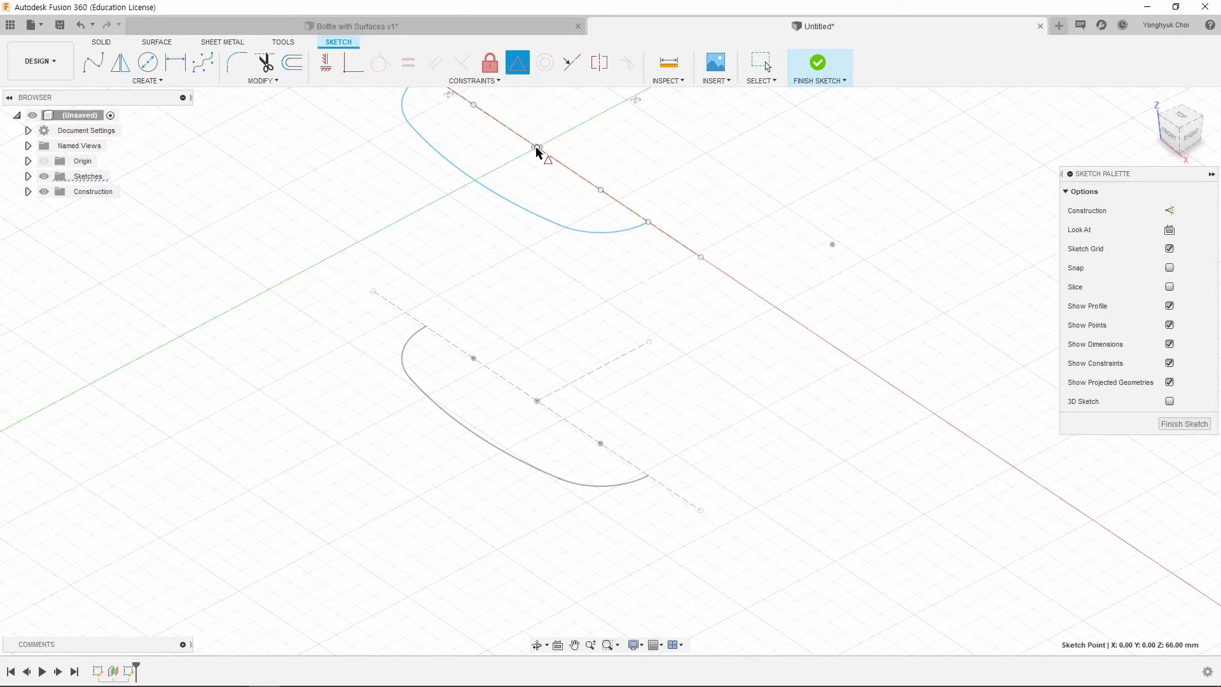
key("Escape")
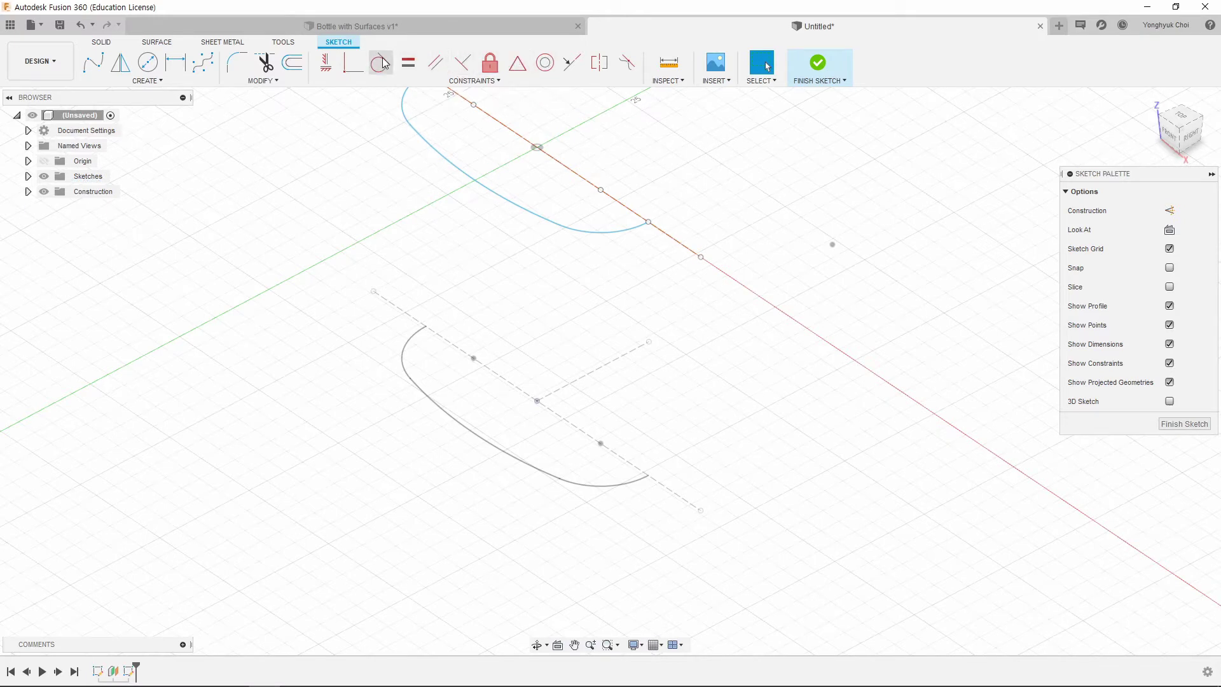
Step: Add tangent constraints to the upper arc and finish the sketch
left_click(380, 62)
left_click(573, 232)
left_click(532, 235)
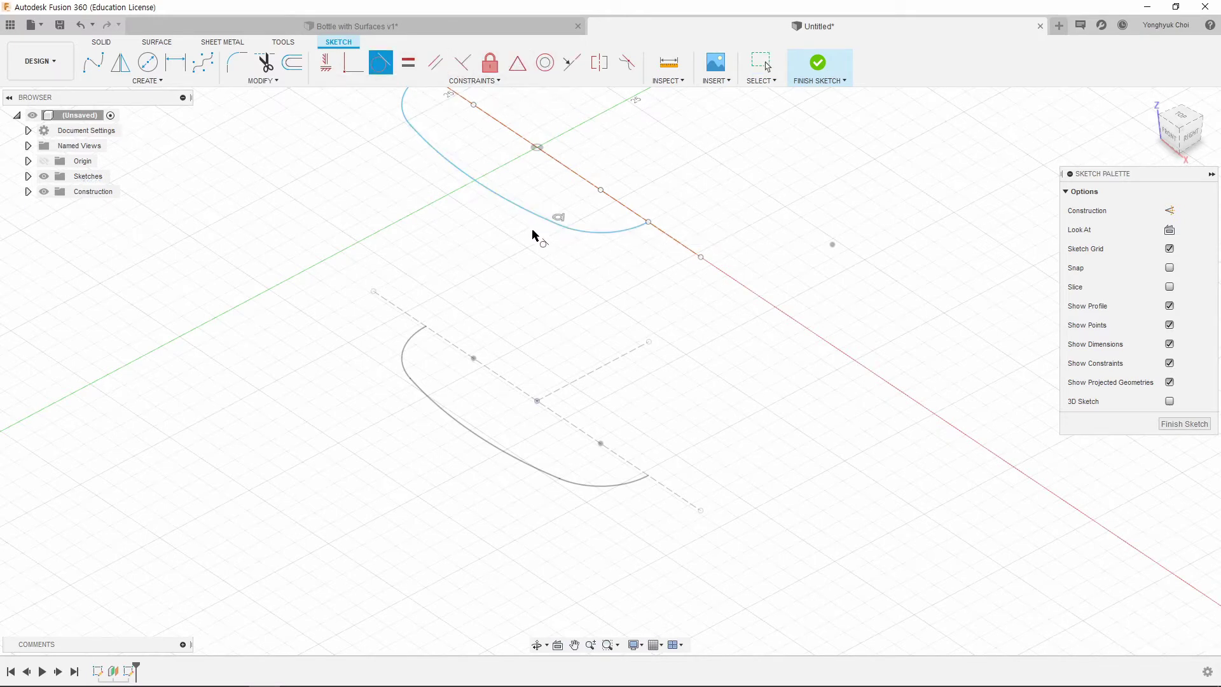
left_click(467, 168)
left_click(425, 140)
scroll(636, 357, "up", 1)
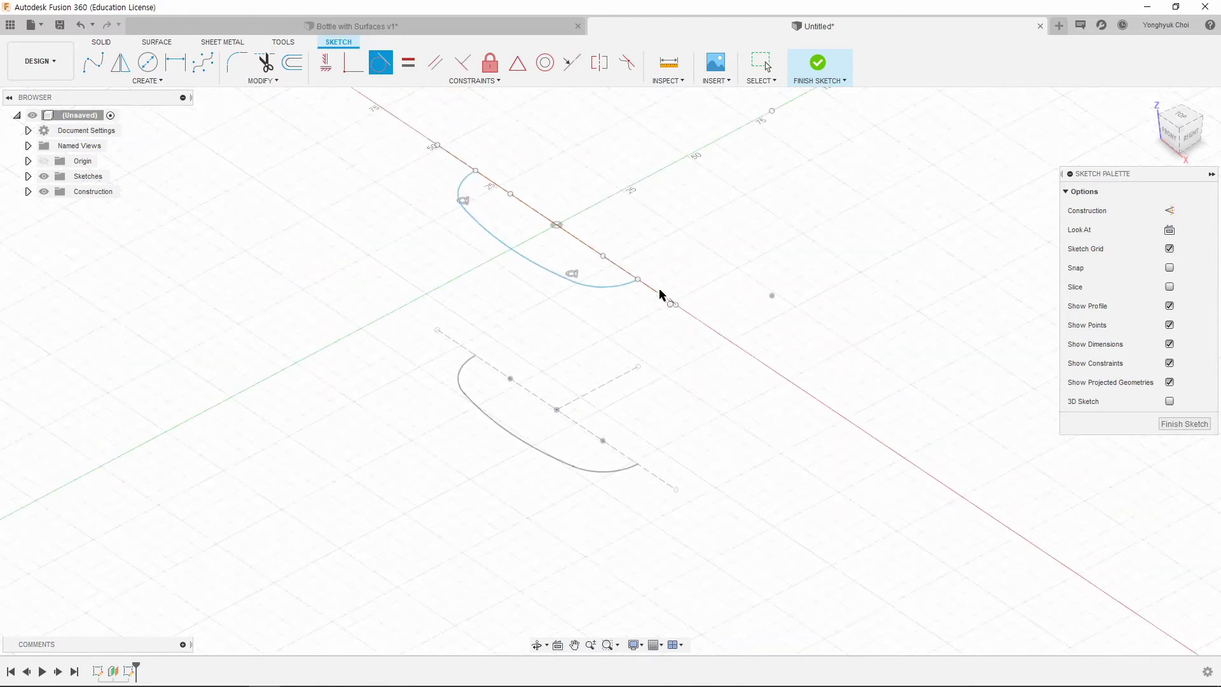
scroll(547, 280, "up", 1)
scroll(494, 253, "up", 1)
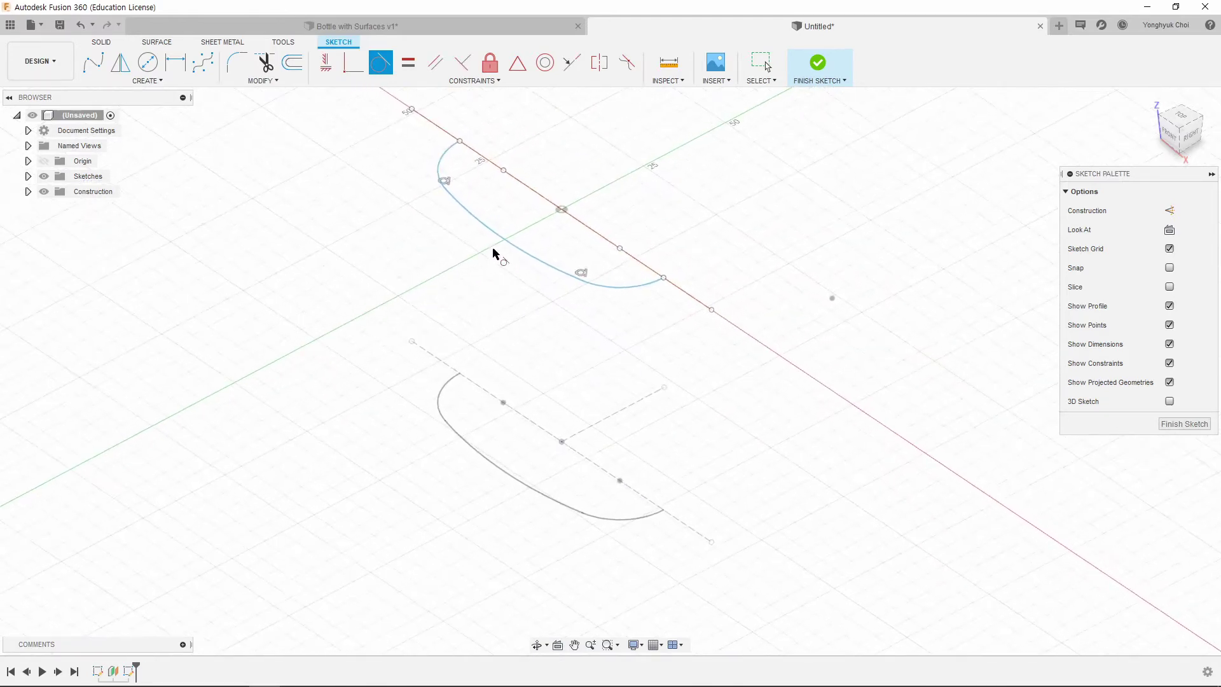
left_click(819, 63)
scroll(538, 375, "down", 1)
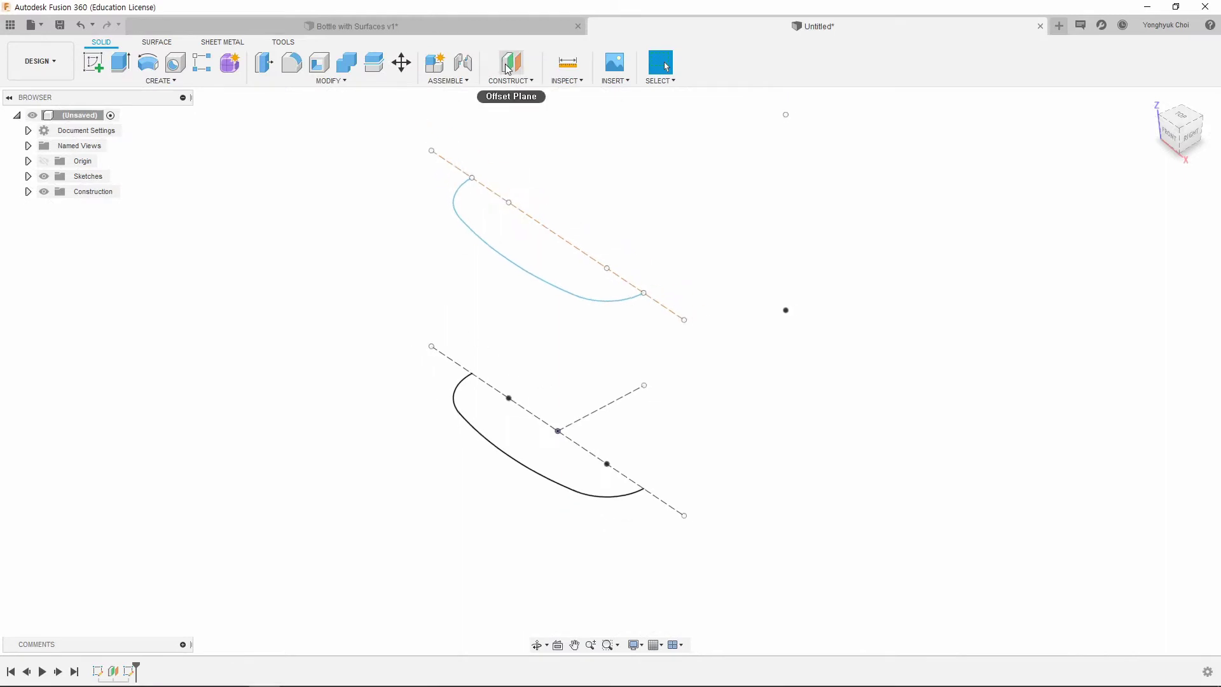
Step: Create an offset plane raised above the XY plane
left_click(512, 62)
left_click(616, 434)
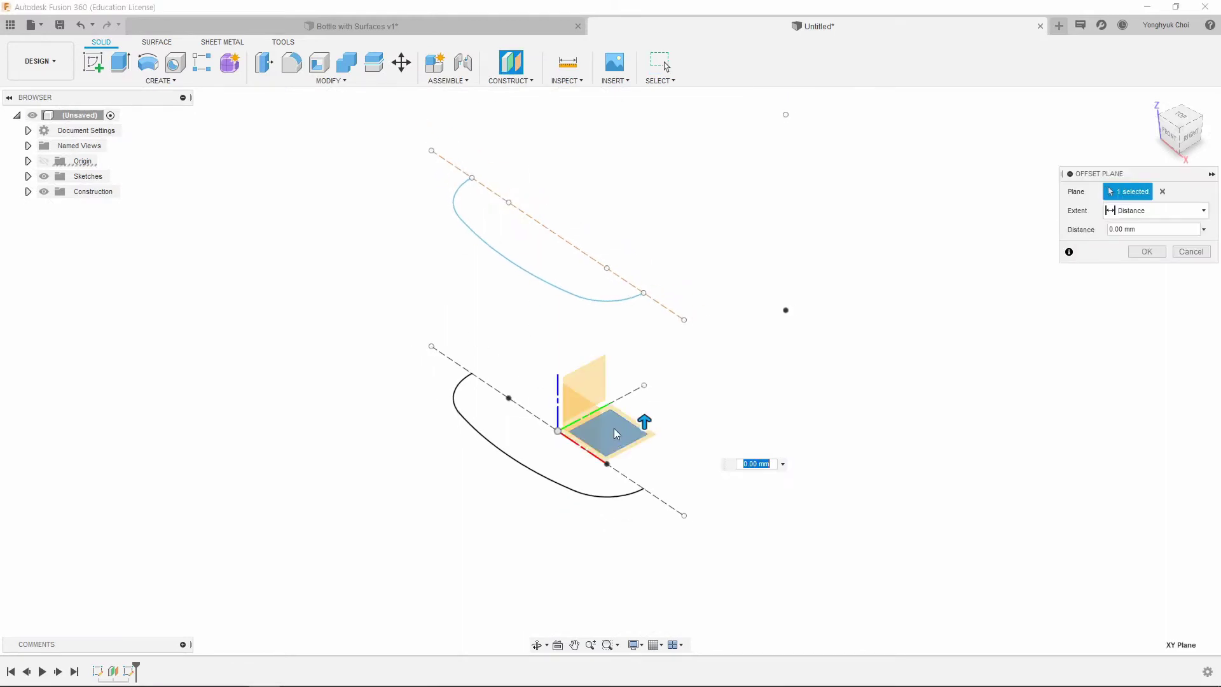
left_click_drag(644, 420, 644, 348)
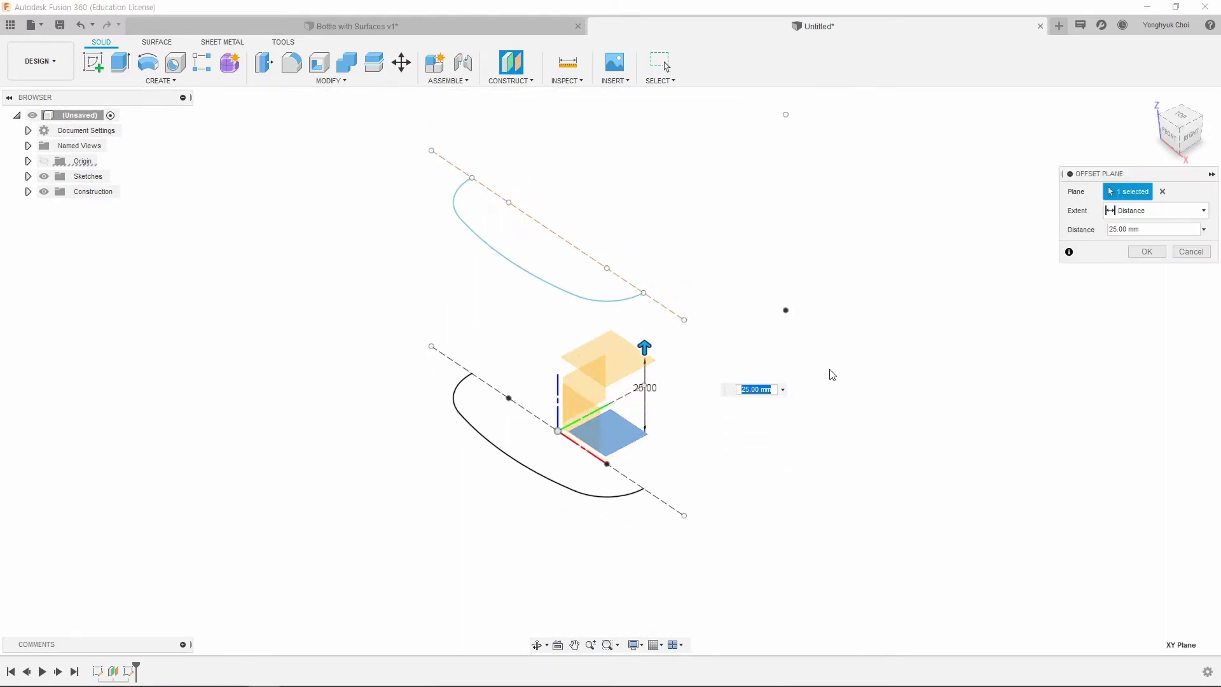
key("Return")
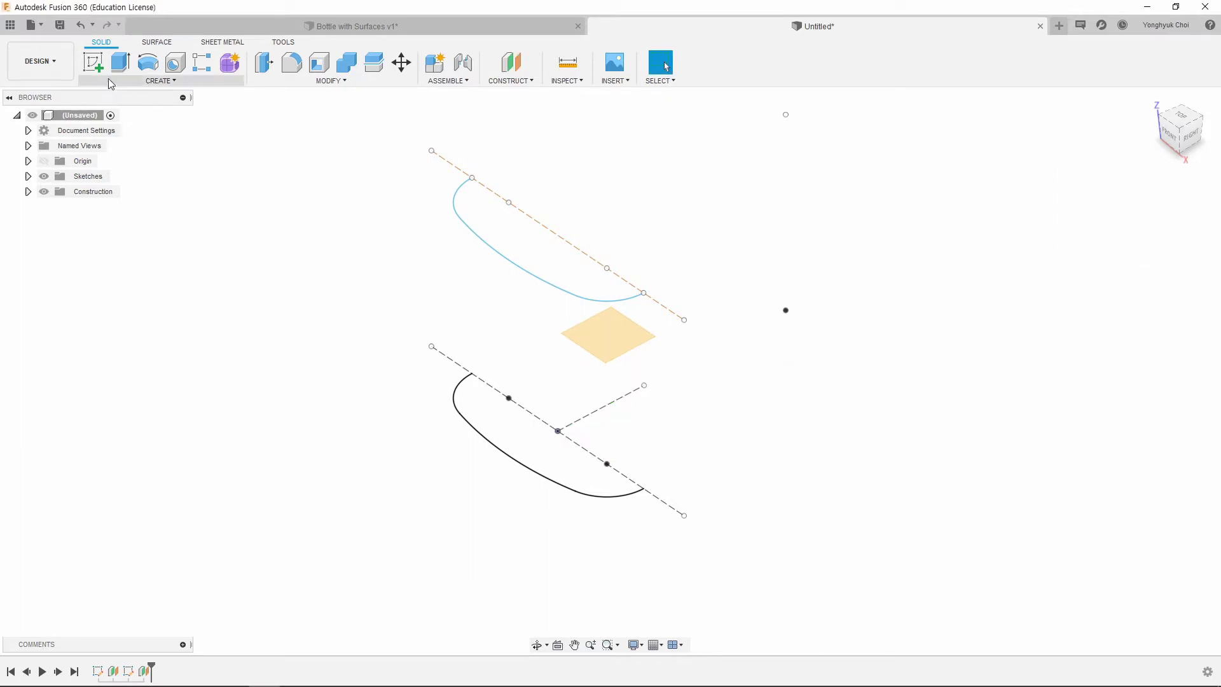
Step: Sketch on the new plane and project the lower U-curve into it
left_click(93, 62)
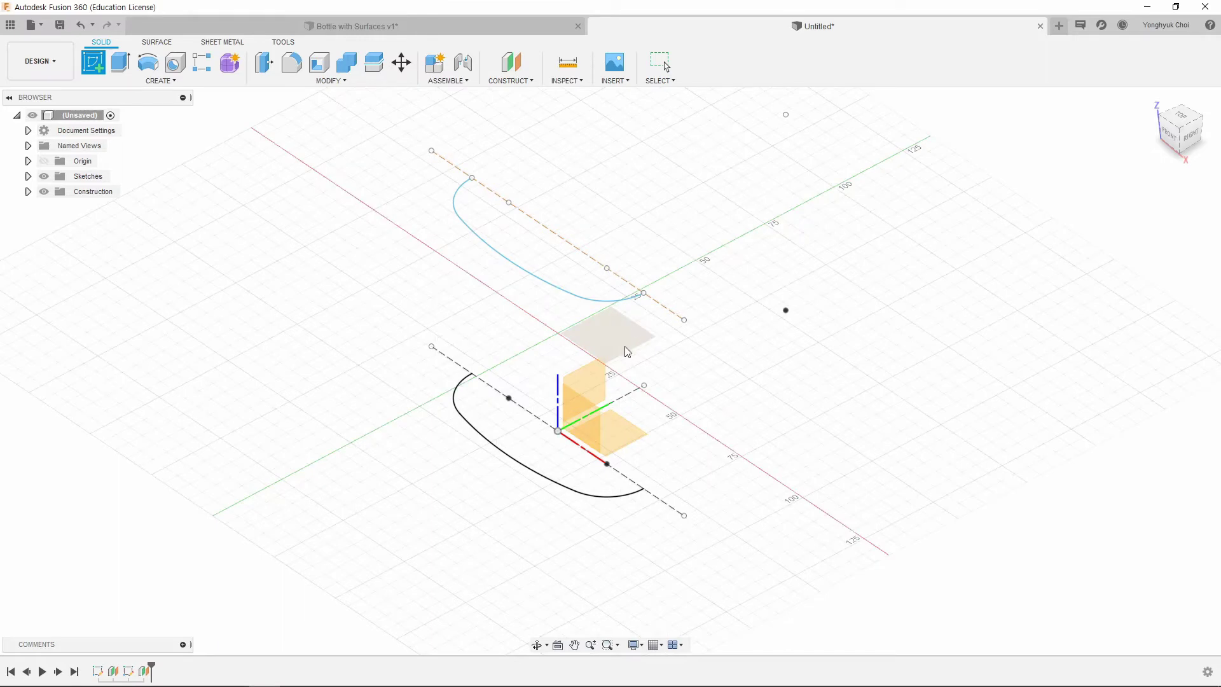
left_click(633, 349)
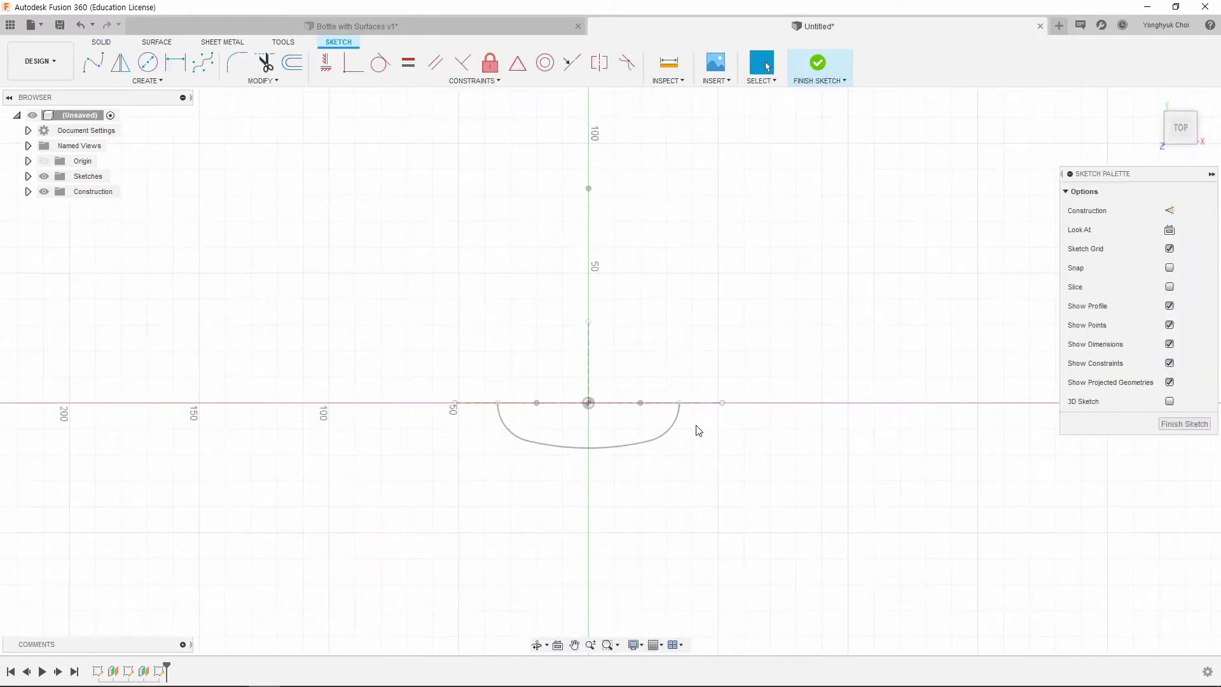
middle_click_drag(698, 431, 624, 363, "shift")
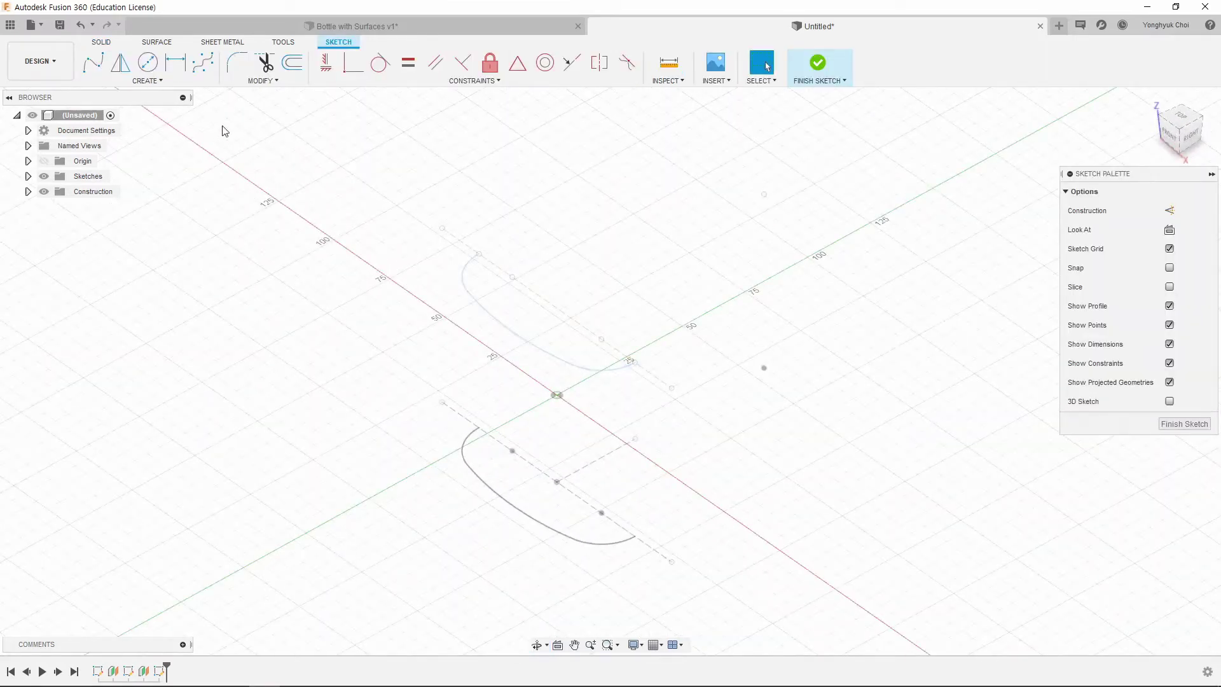
left_click(147, 80)
mouse_move(118, 318)
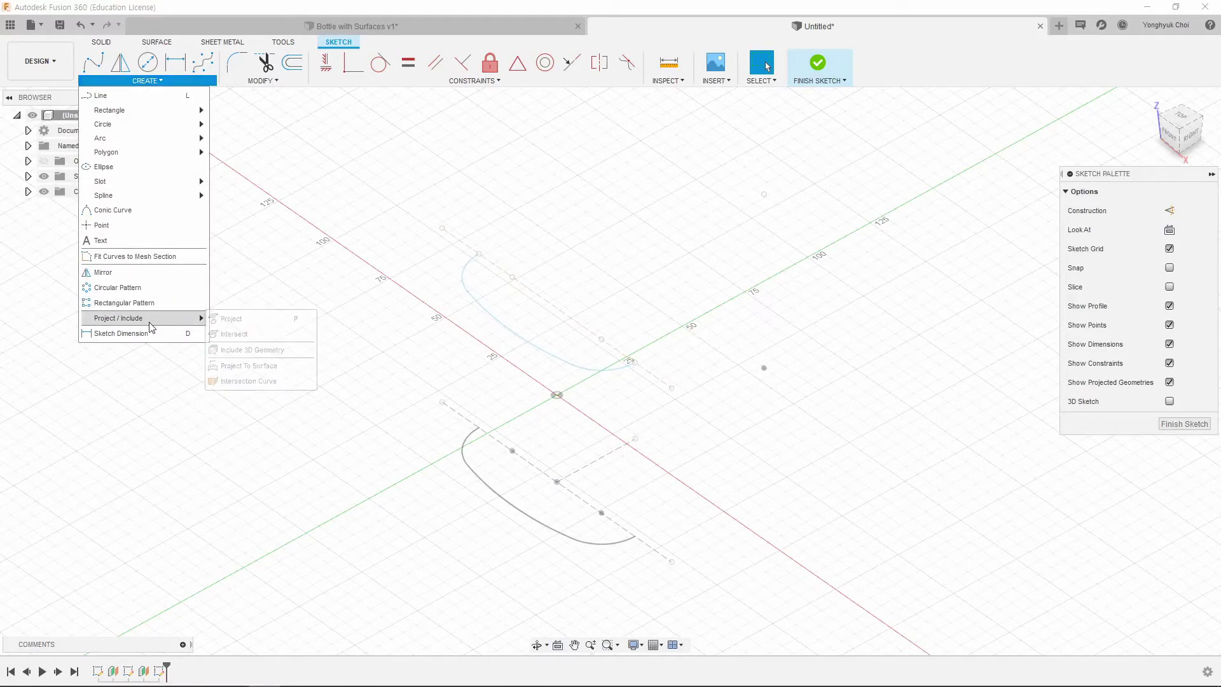
left_click(231, 319)
left_click(467, 445)
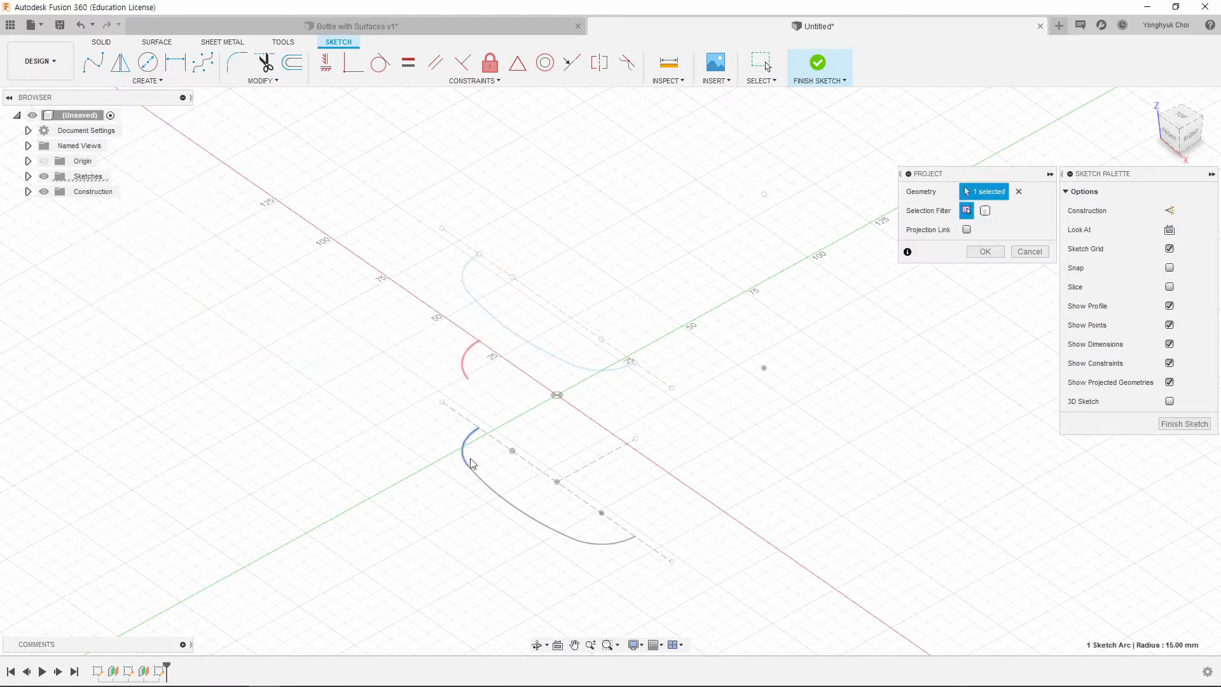
left_click(496, 499)
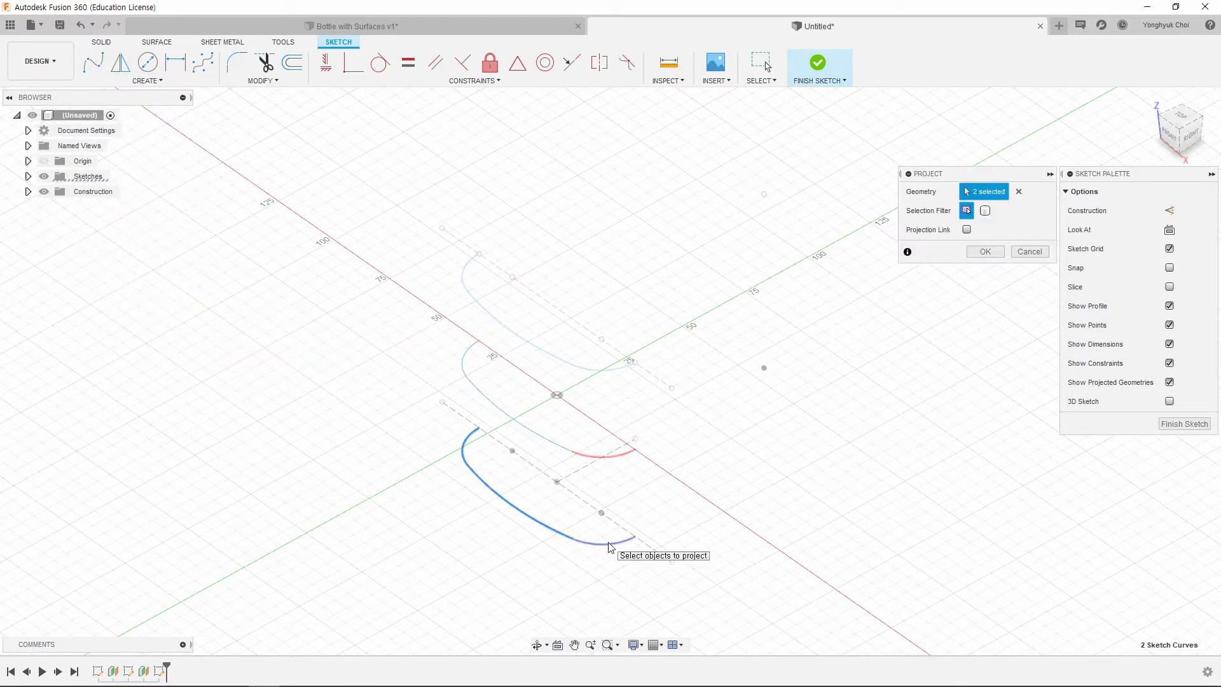
left_click(608, 545)
left_click(977, 259)
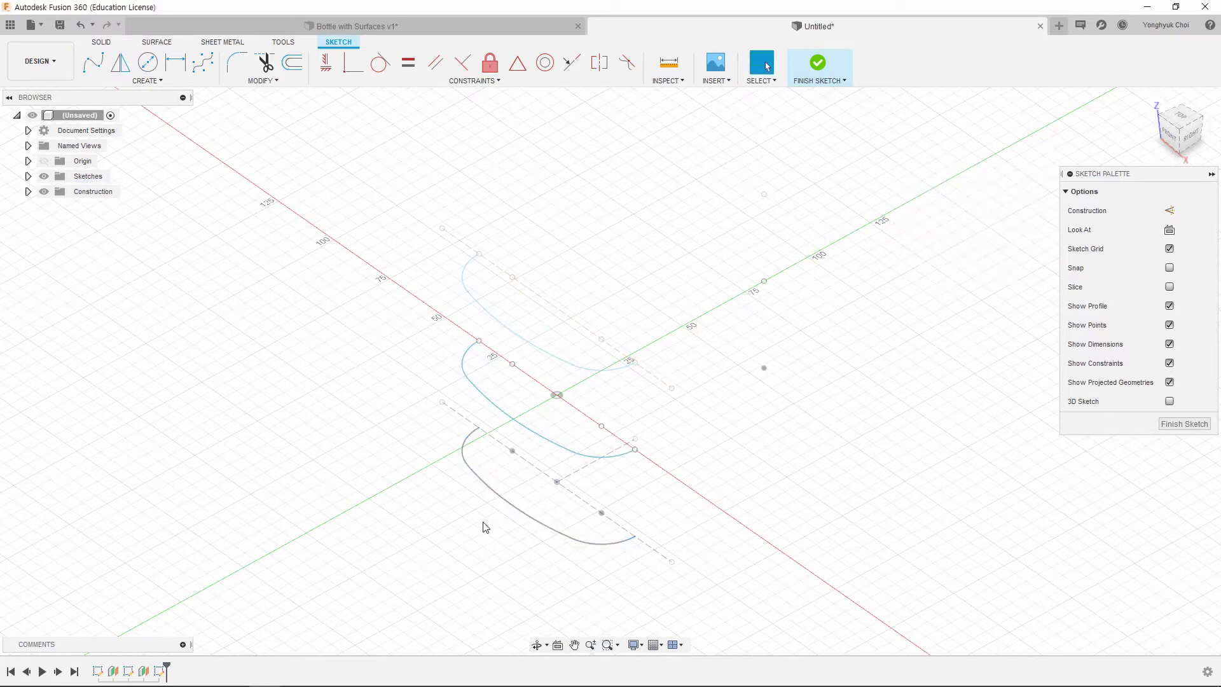
Step: Offset the projected curve 2 mm inward
scroll(486, 526, "up", 3)
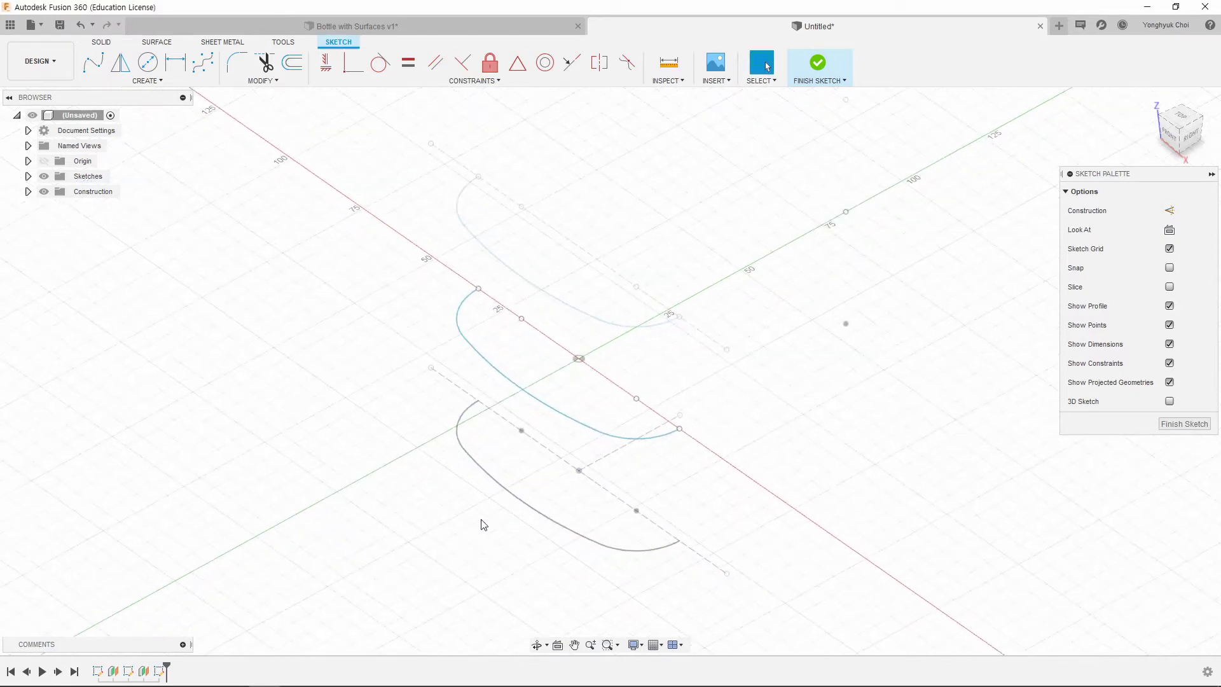
left_click(292, 62)
left_click(454, 272)
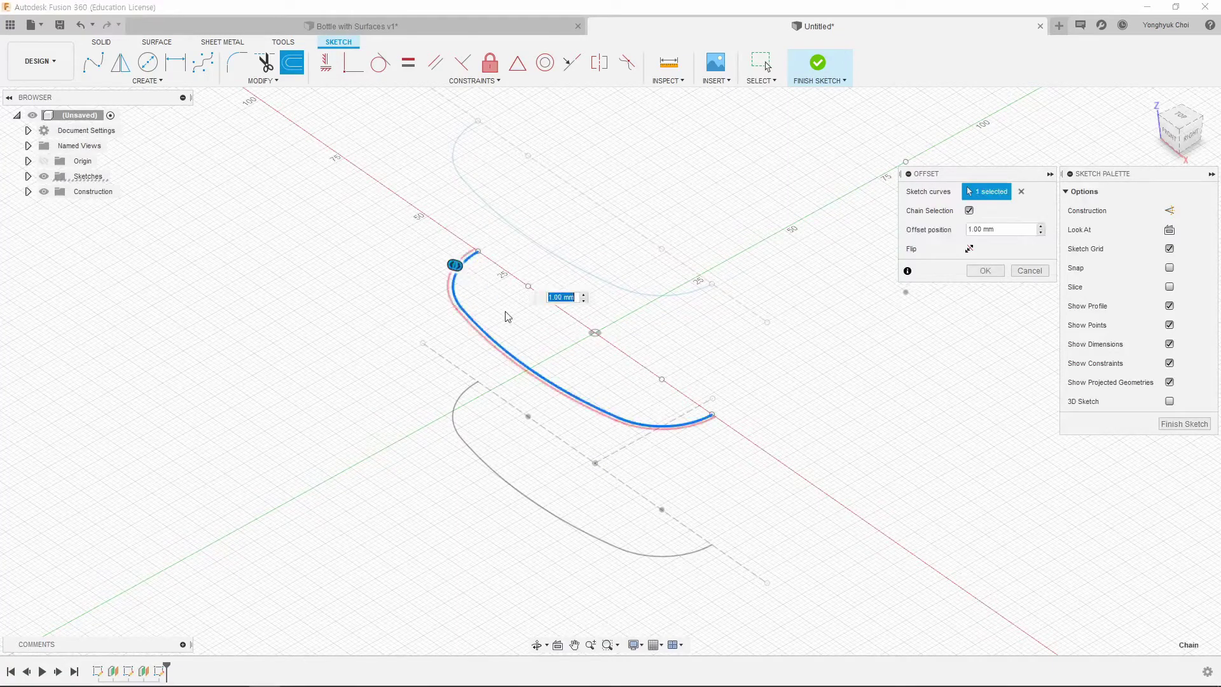
left_click_drag(454, 266, 477, 272)
type("-2")
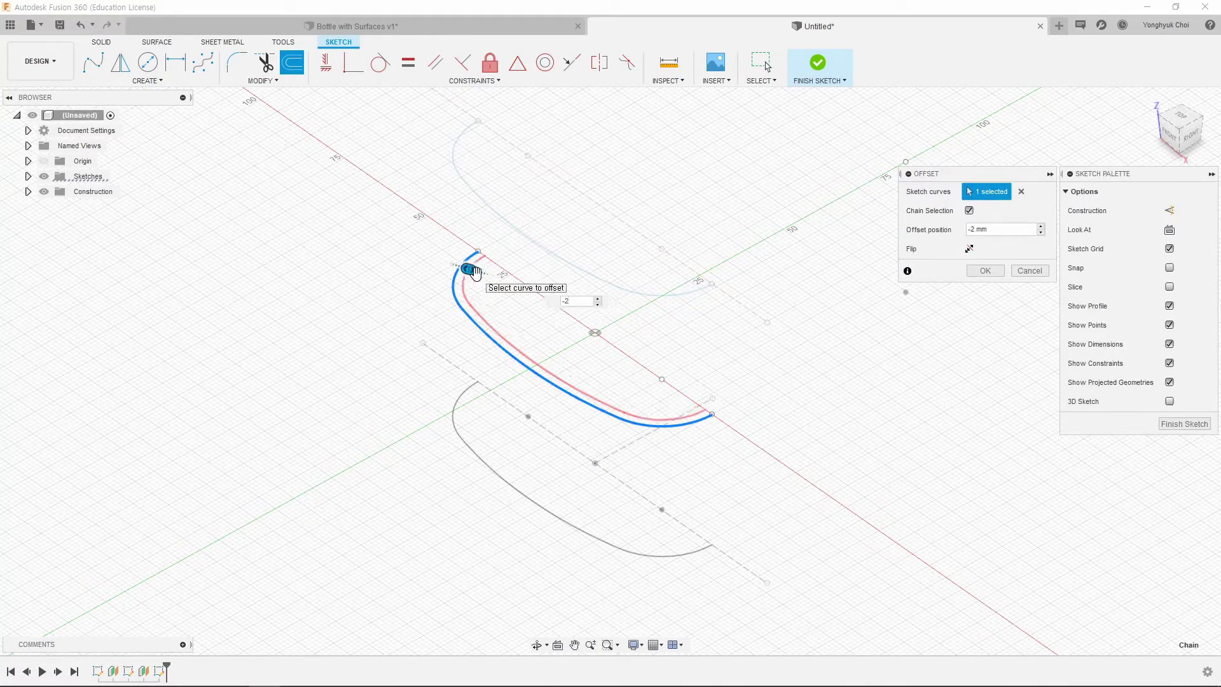
key("Return")
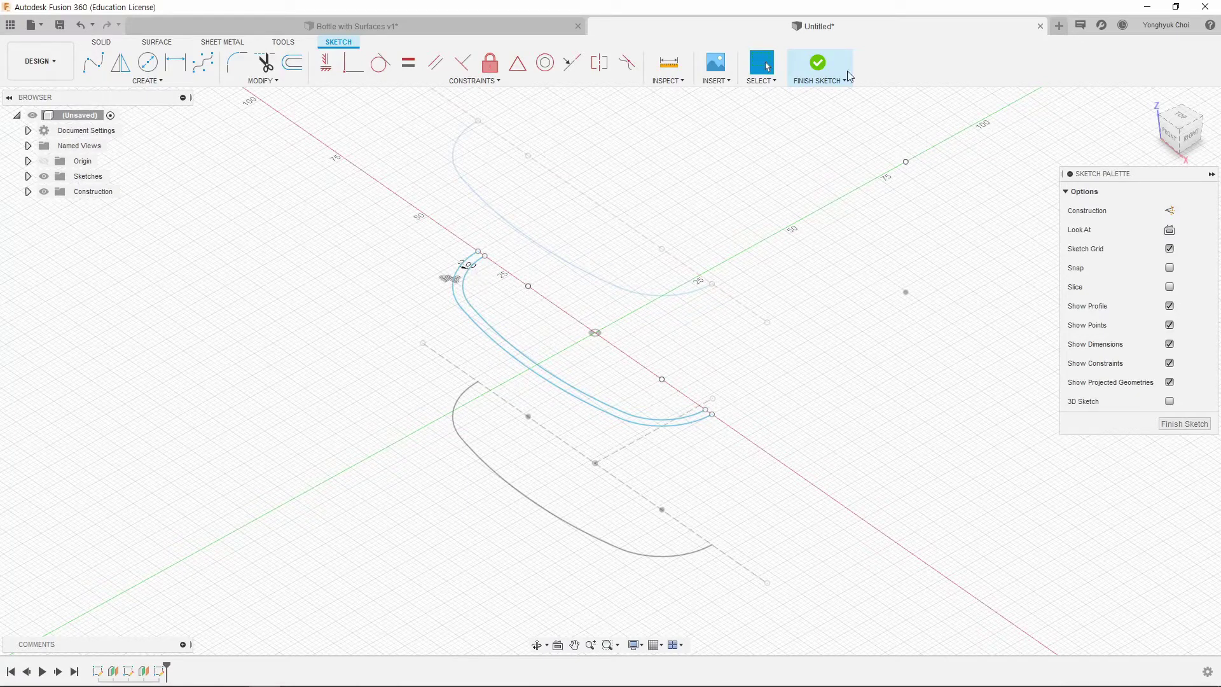
Step: Finish the offset sketch and start a new sketch on an origin plane
left_click(821, 63)
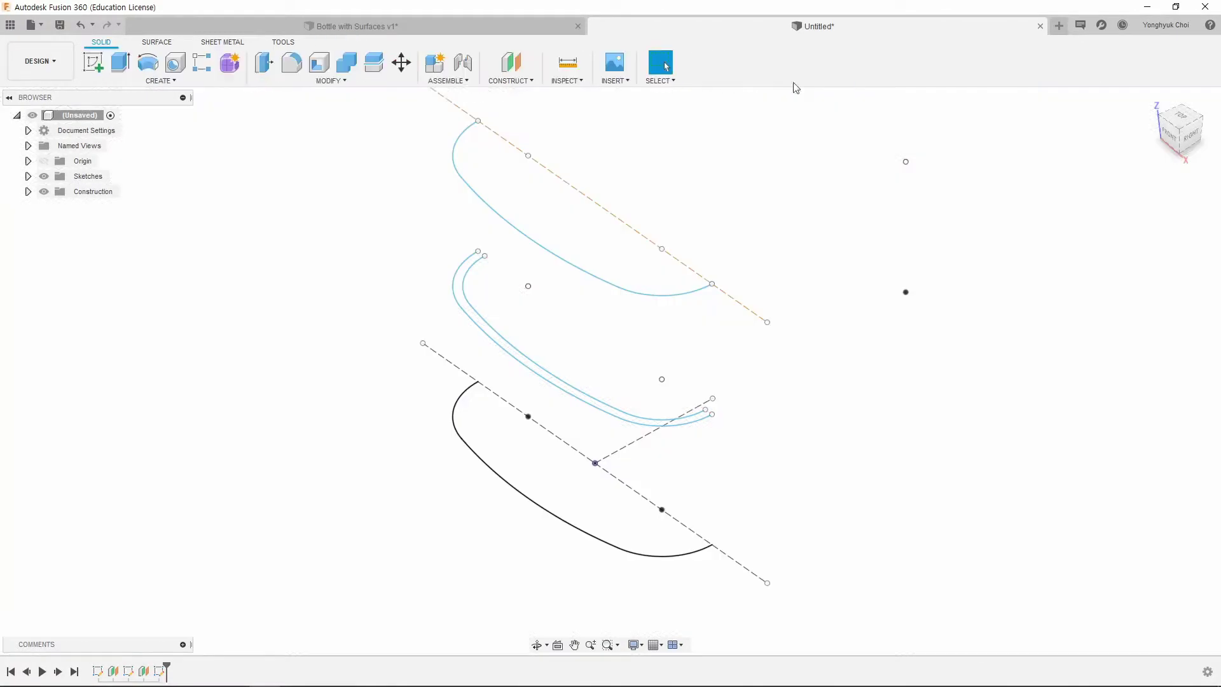
scroll(381, 242, "down", 2)
left_click(94, 62)
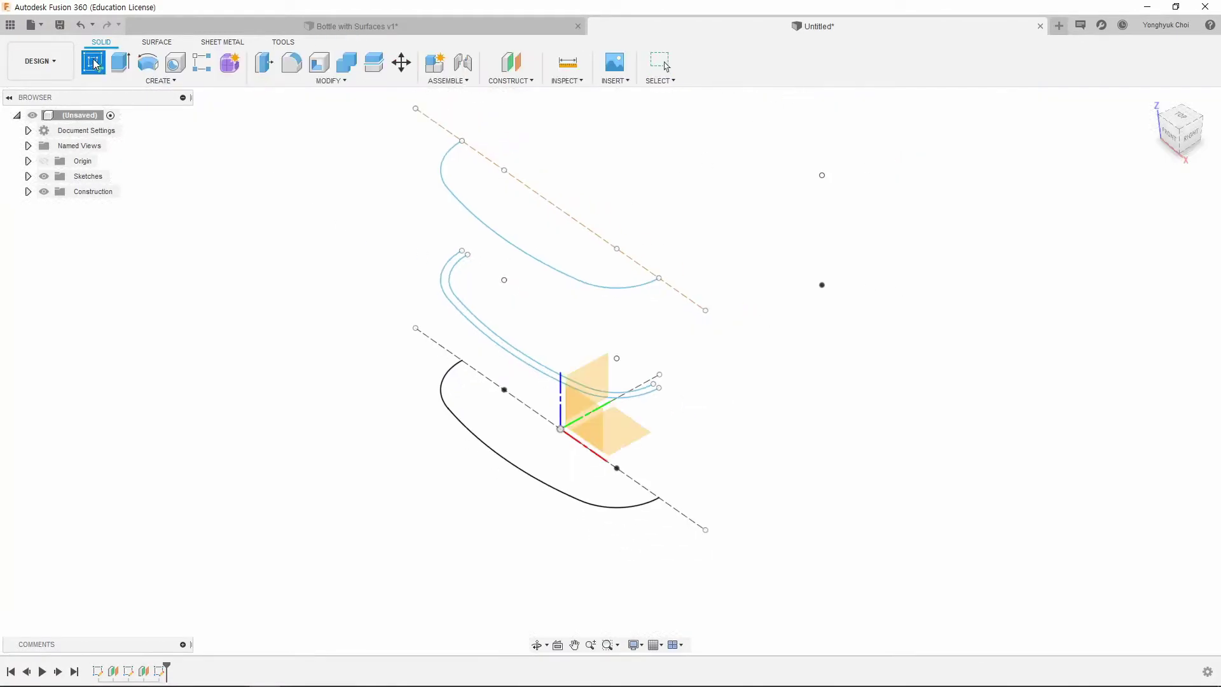
left_click(597, 424)
middle_click_drag(757, 404, 681, 468, "shift")
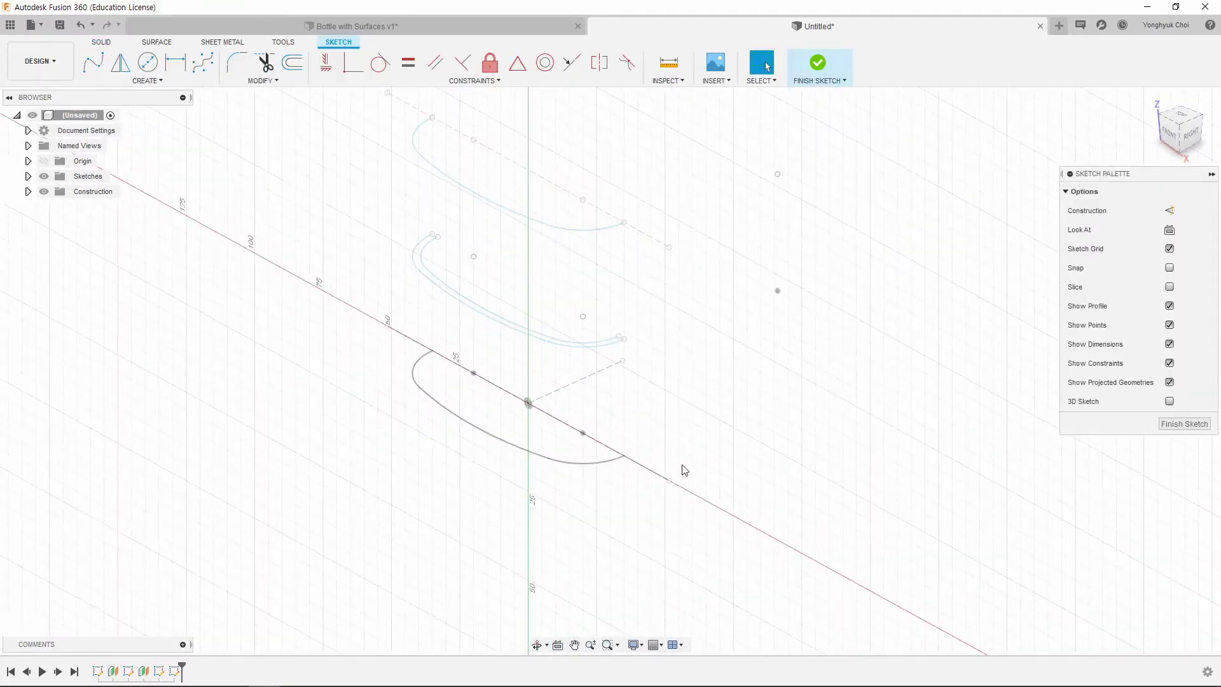
Step: Intersect the lower, middle and upper curve arcs with the sketch plane to mark their crossing points
left_click(161, 85)
mouse_move(120, 318)
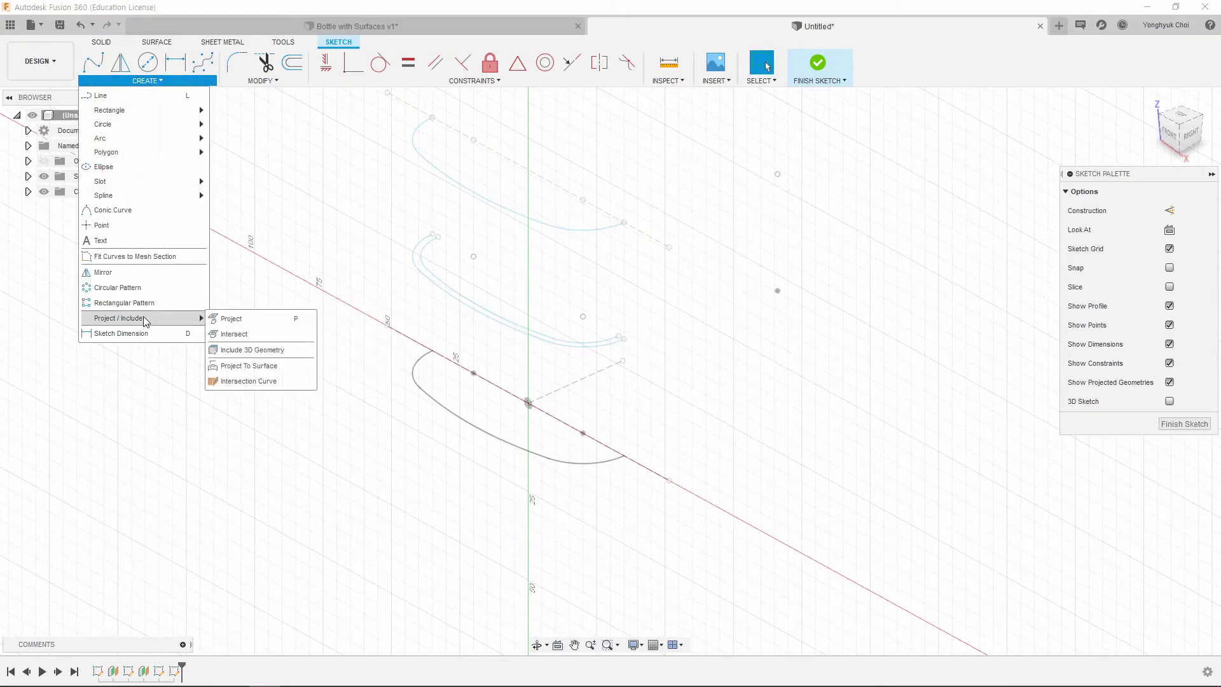
left_click(249, 335)
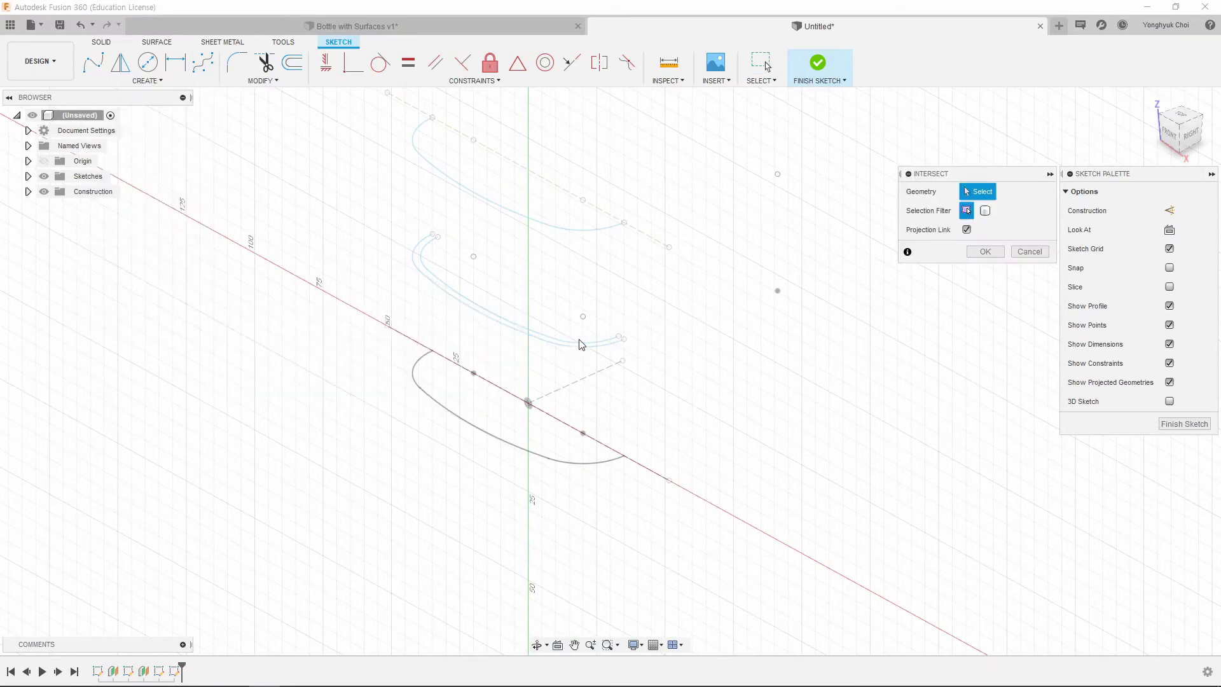
left_click(582, 343)
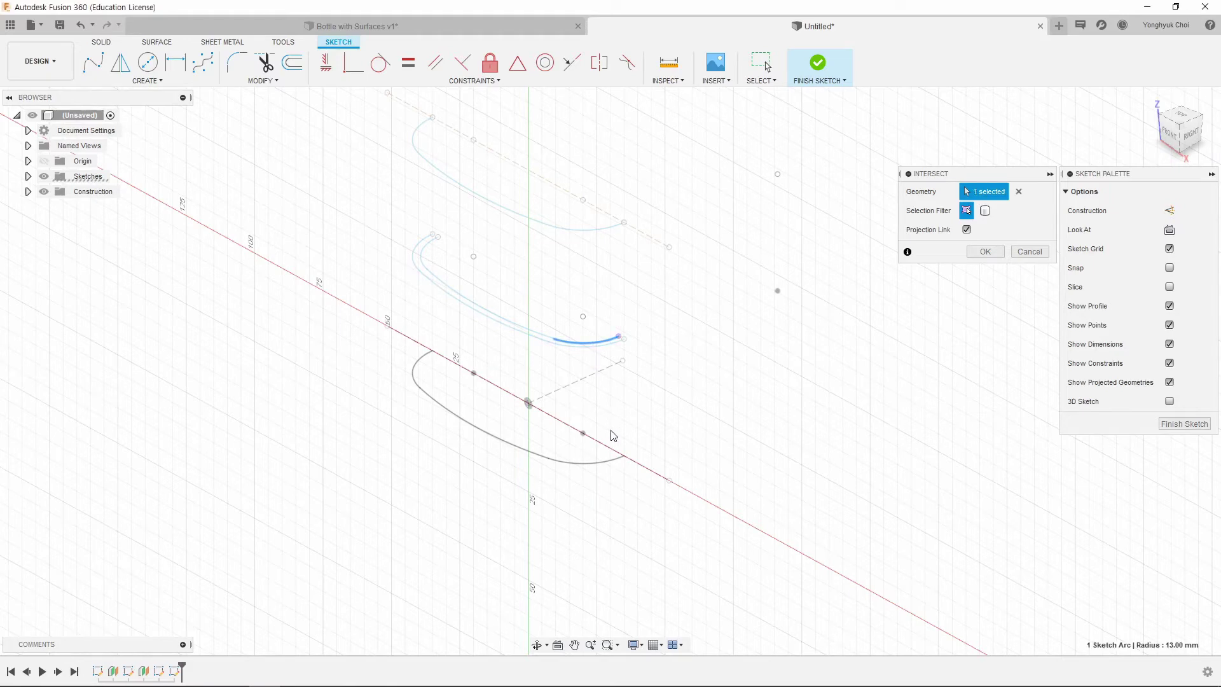
left_click(605, 467)
left_click(589, 235)
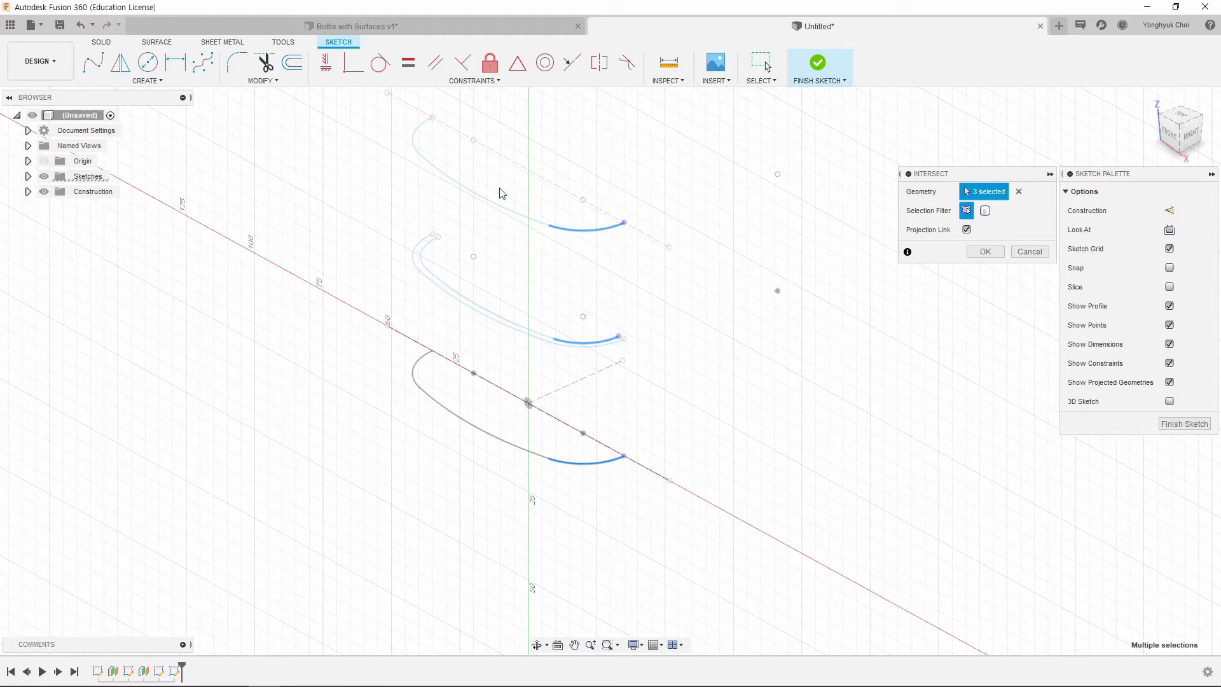
left_click(427, 259)
left_click(432, 363)
left_click(985, 252)
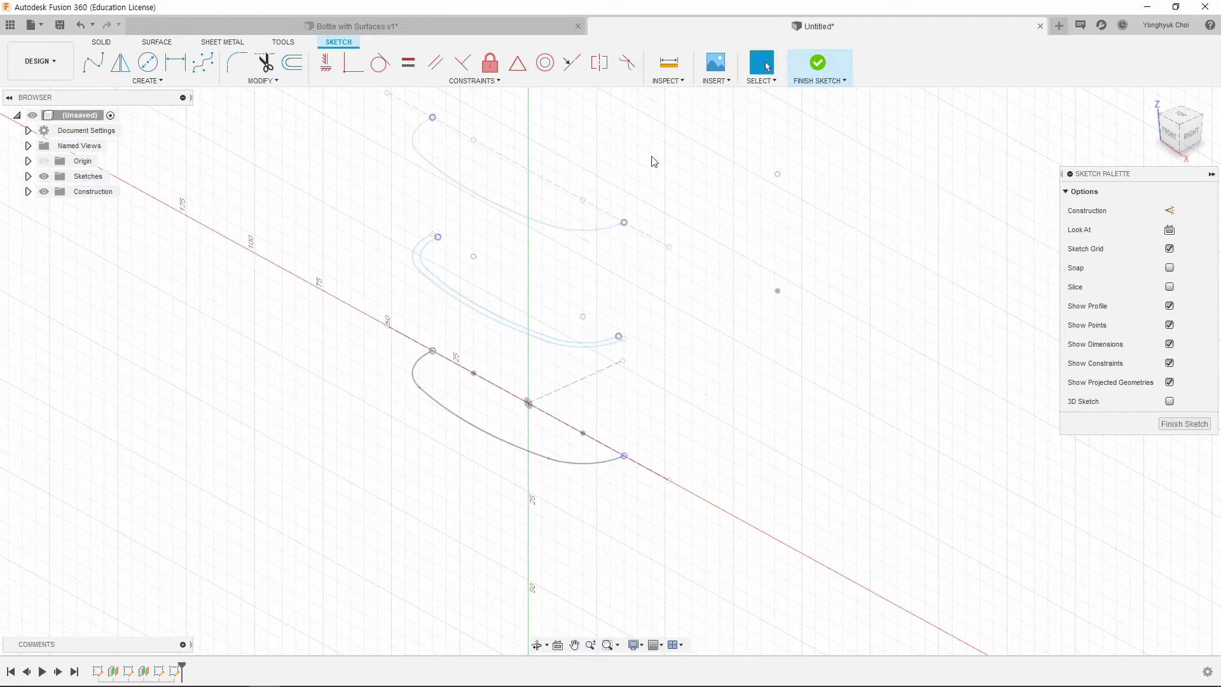
left_click(147, 81)
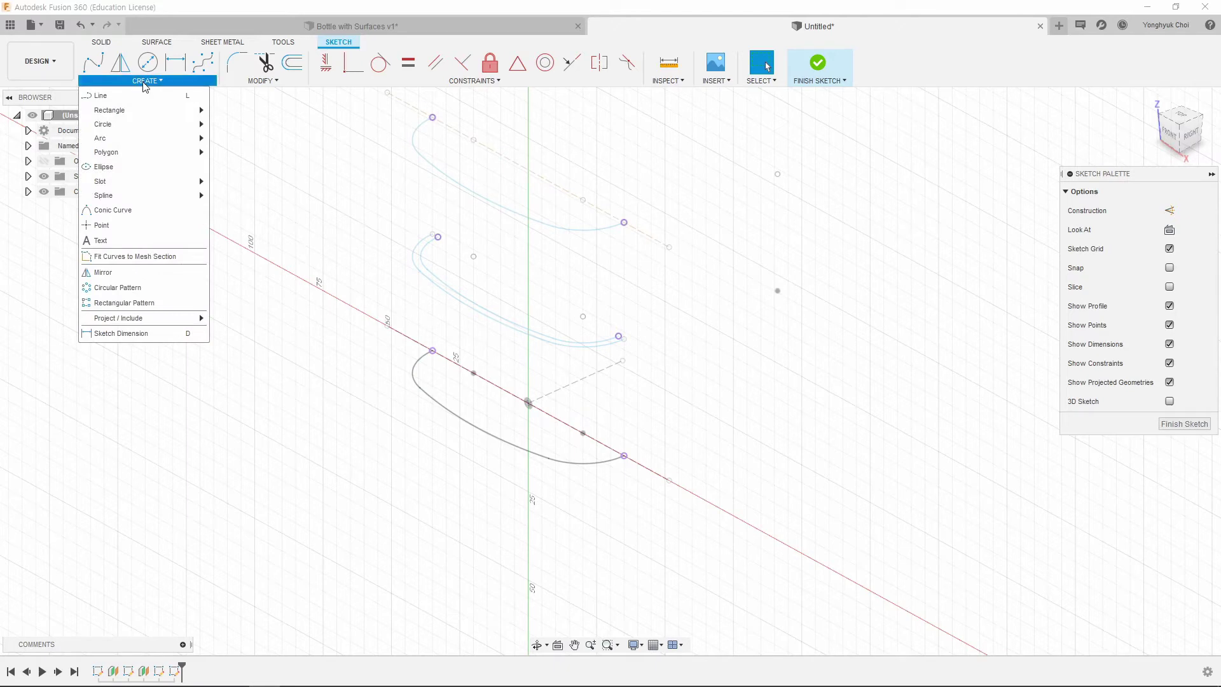
mouse_move(100, 139)
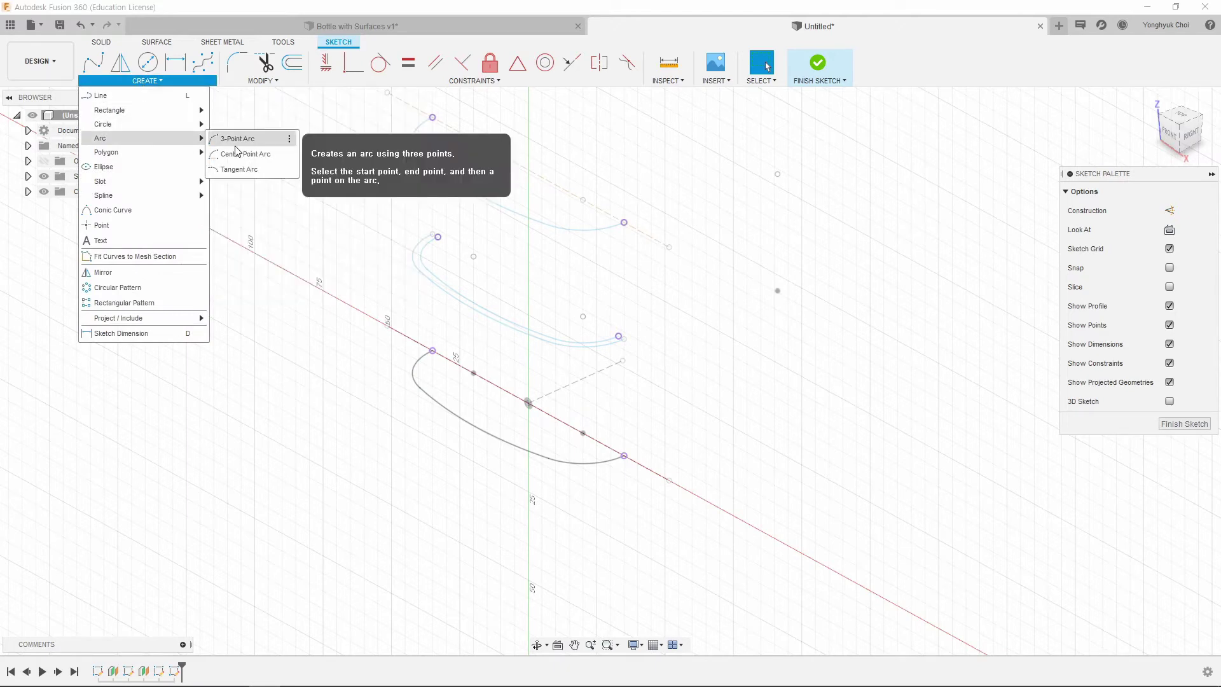
Step: Draw a 3-point arc through the right ends of the top, middle and bottom curves
left_click(236, 144)
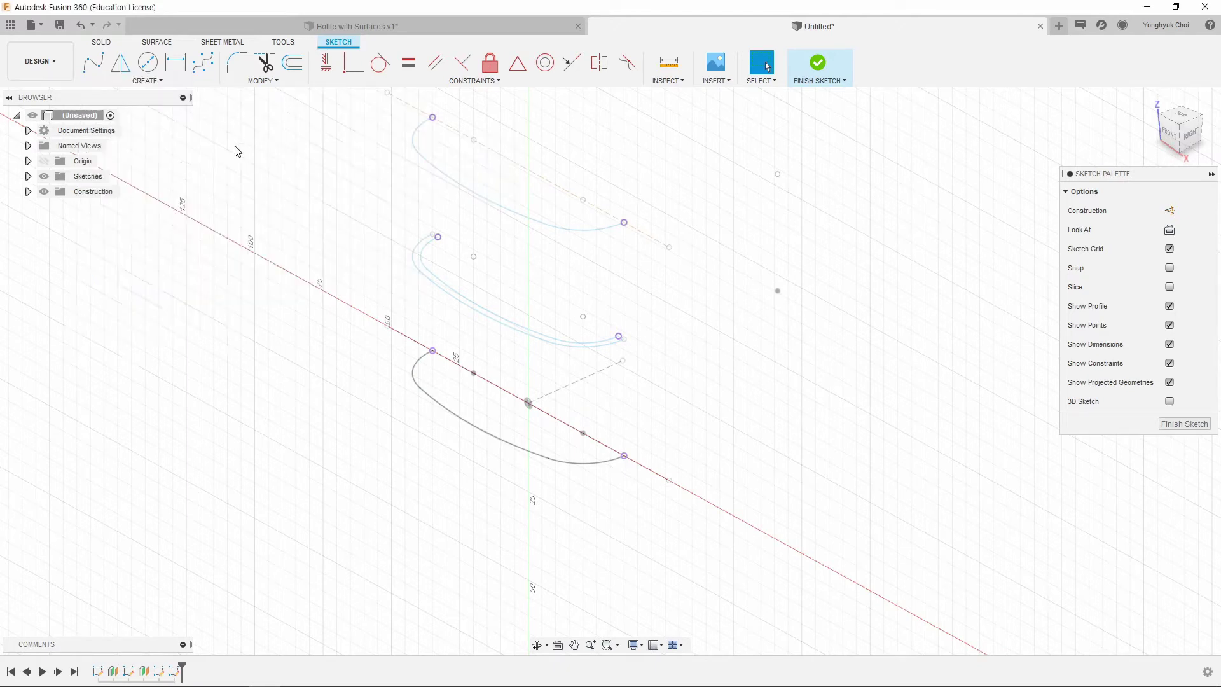
left_click(624, 222)
left_click(624, 455)
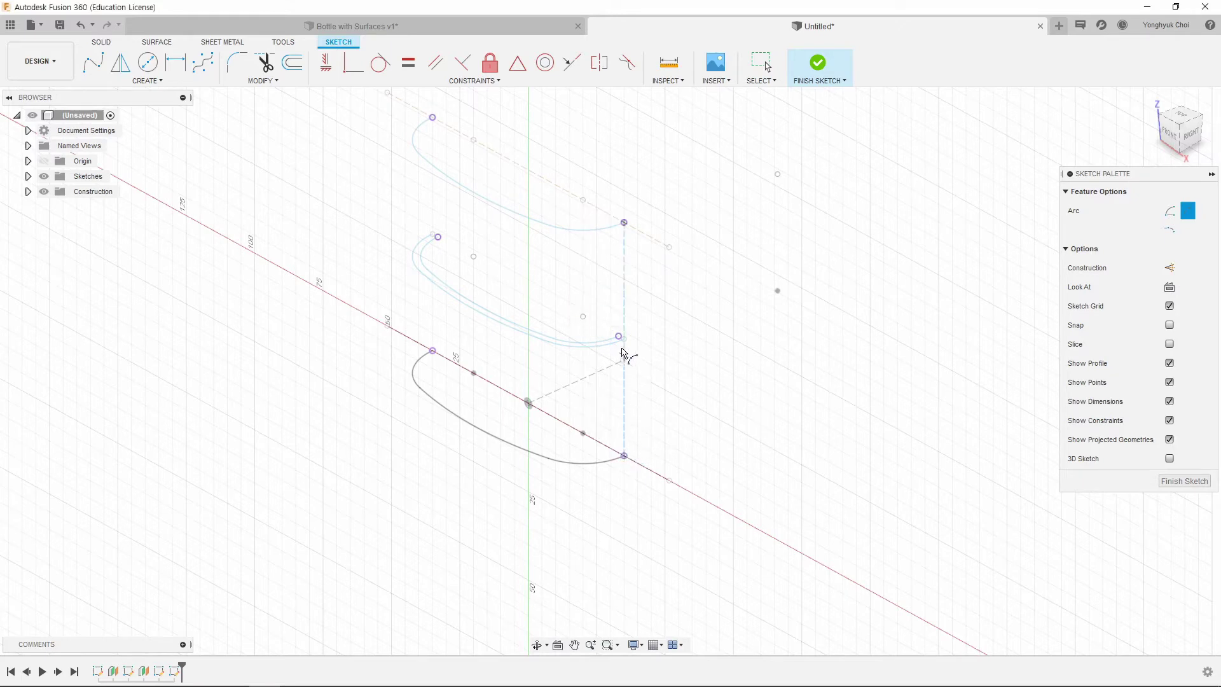
left_click(619, 337)
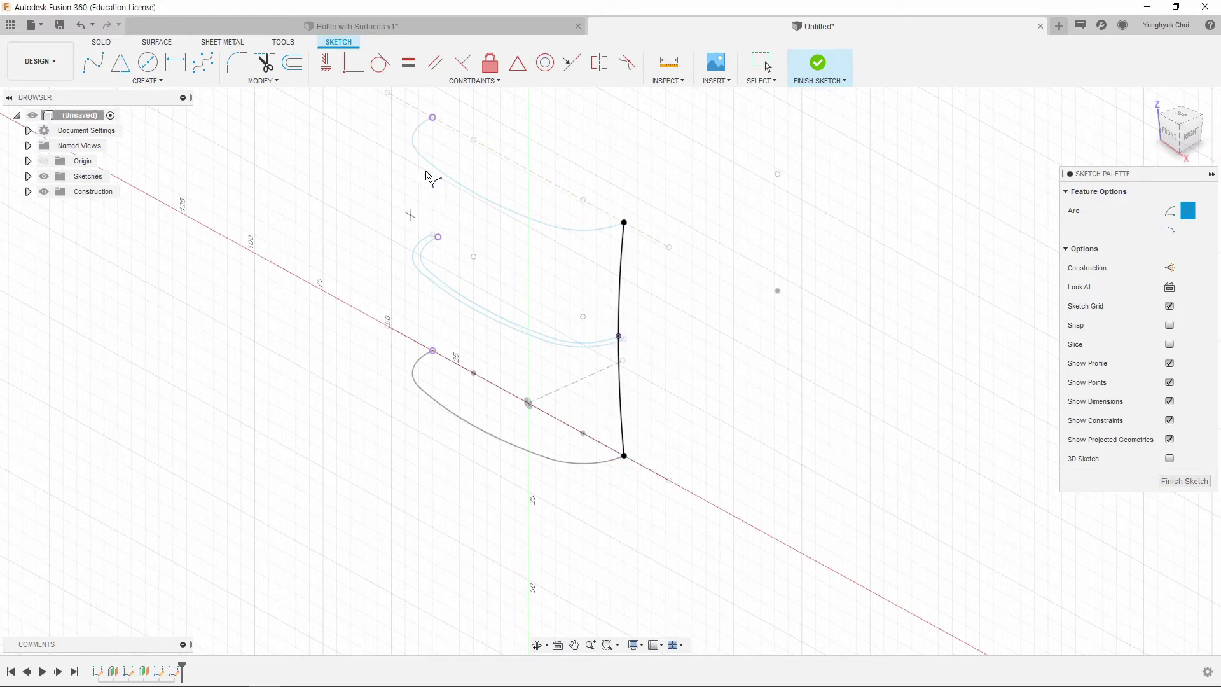
Step: Draw a matching 3-point arc through the left curve ends and finish the sketch
left_click(433, 117)
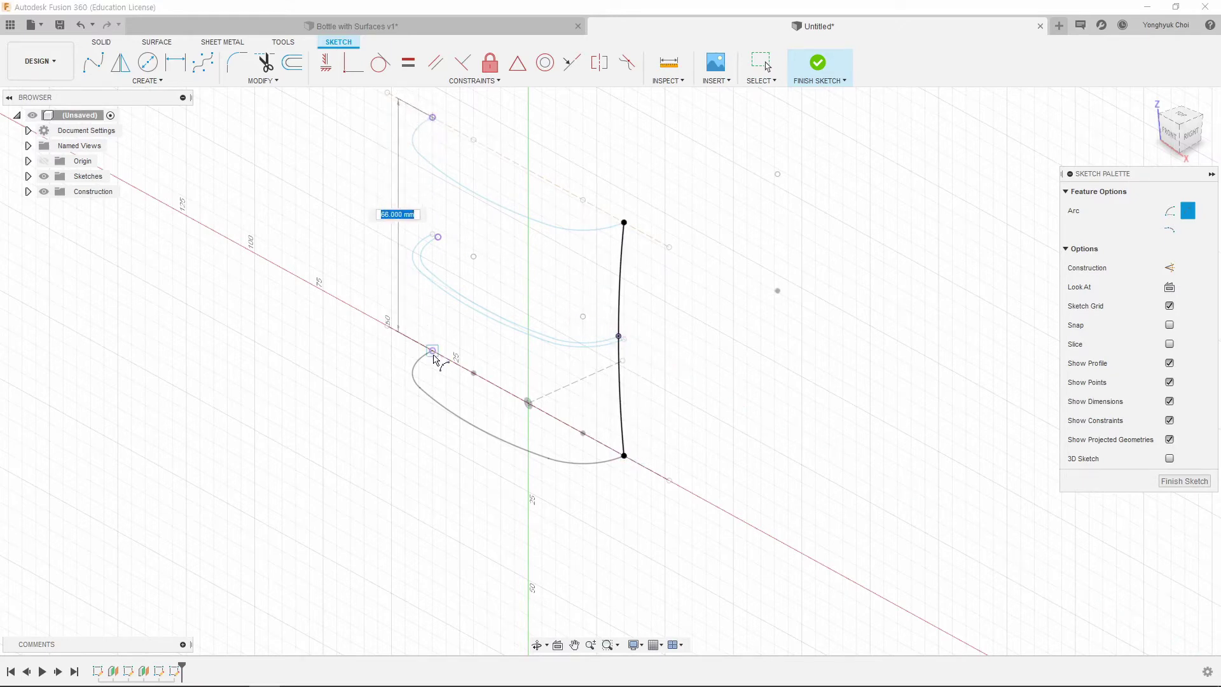
left_click(432, 351)
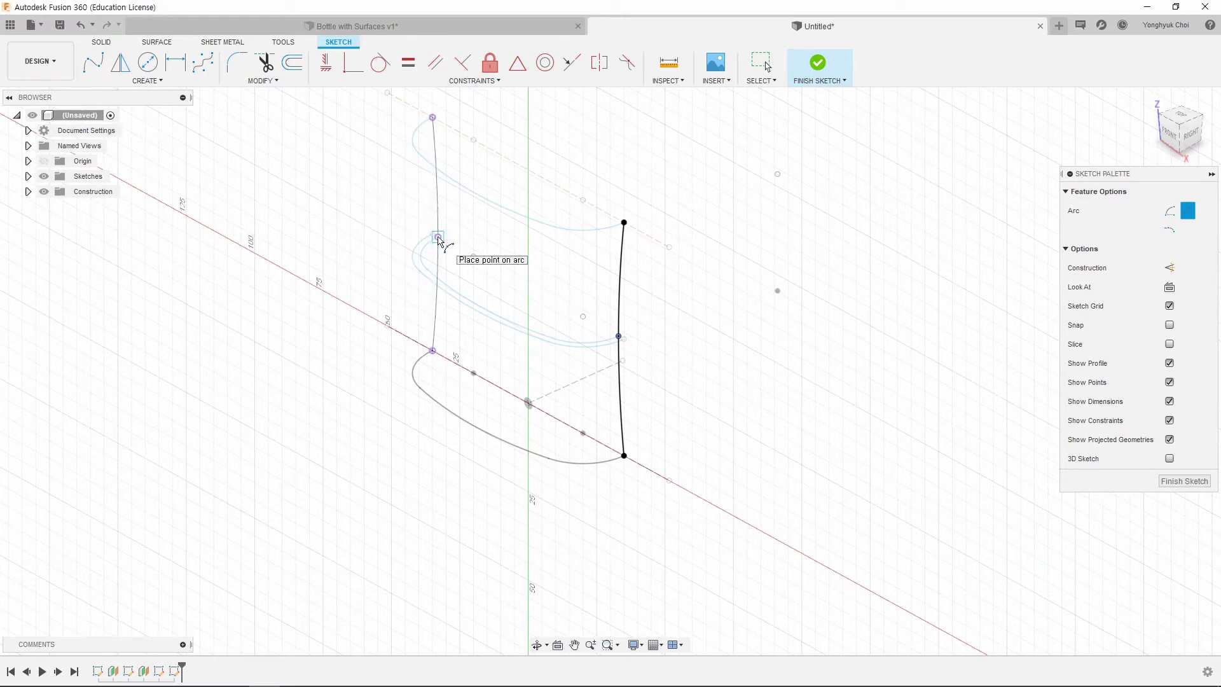
left_click(438, 238)
left_click(1164, 487)
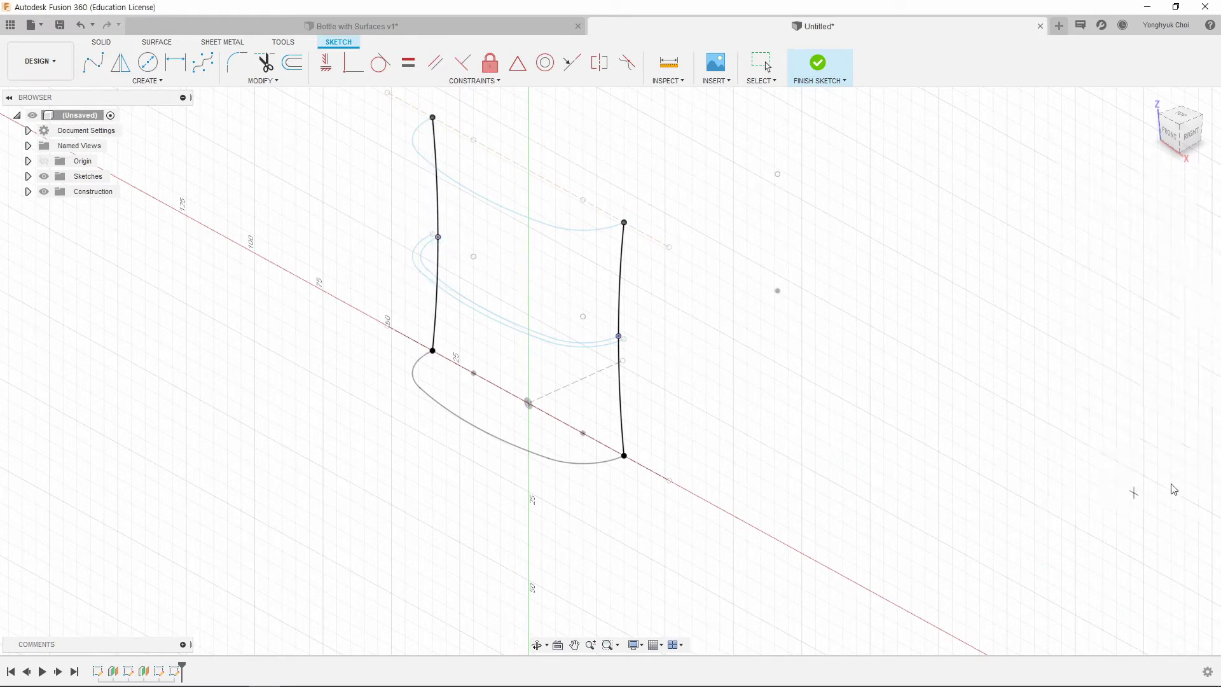
mouse_move(521, 463)
middle_mouse_down("shift")
mouse_move(446, 447)
mouse_move(586, 466)
mouse_move(586, 448)
mouse_move(640, 398)
mouse_move(679, 398)
mouse_move(714, 194)
mouse_move(697, 201)
middle_mouse_up("shift")
Step: Surface-extrude the left and right side arcs 5 mm into two thin strips
scroll(644, 347, "up", 1)
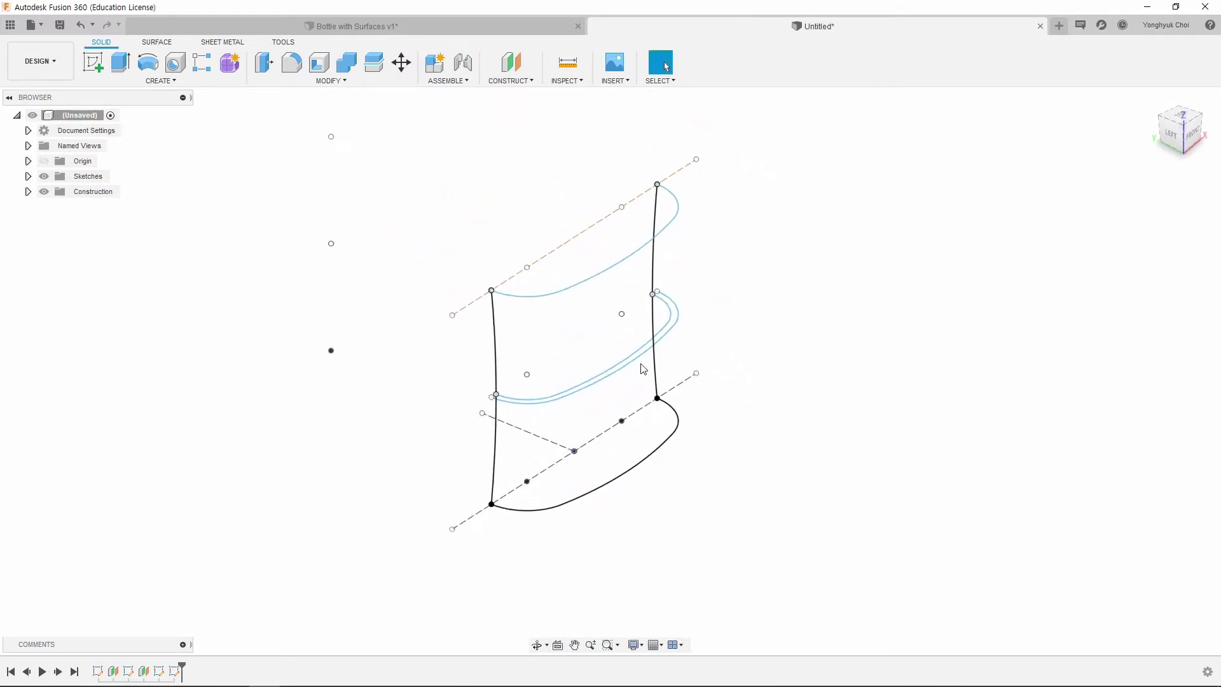
scroll(645, 347, "up", 2)
left_click(152, 42)
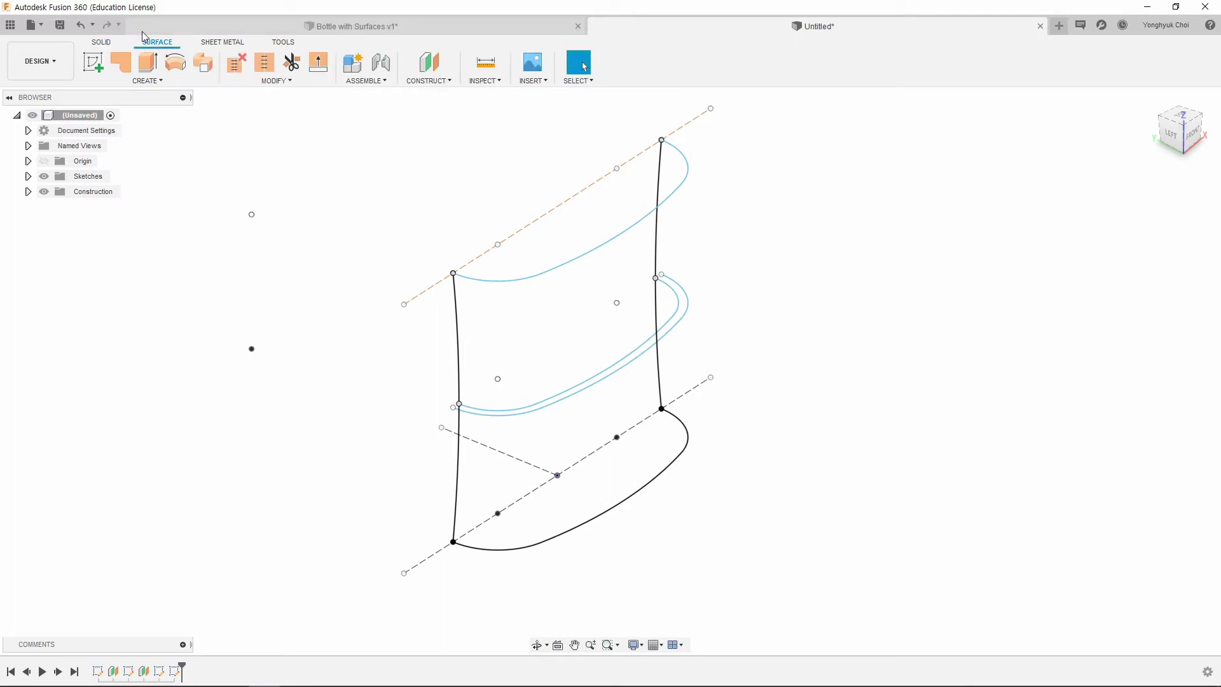
left_click(155, 70)
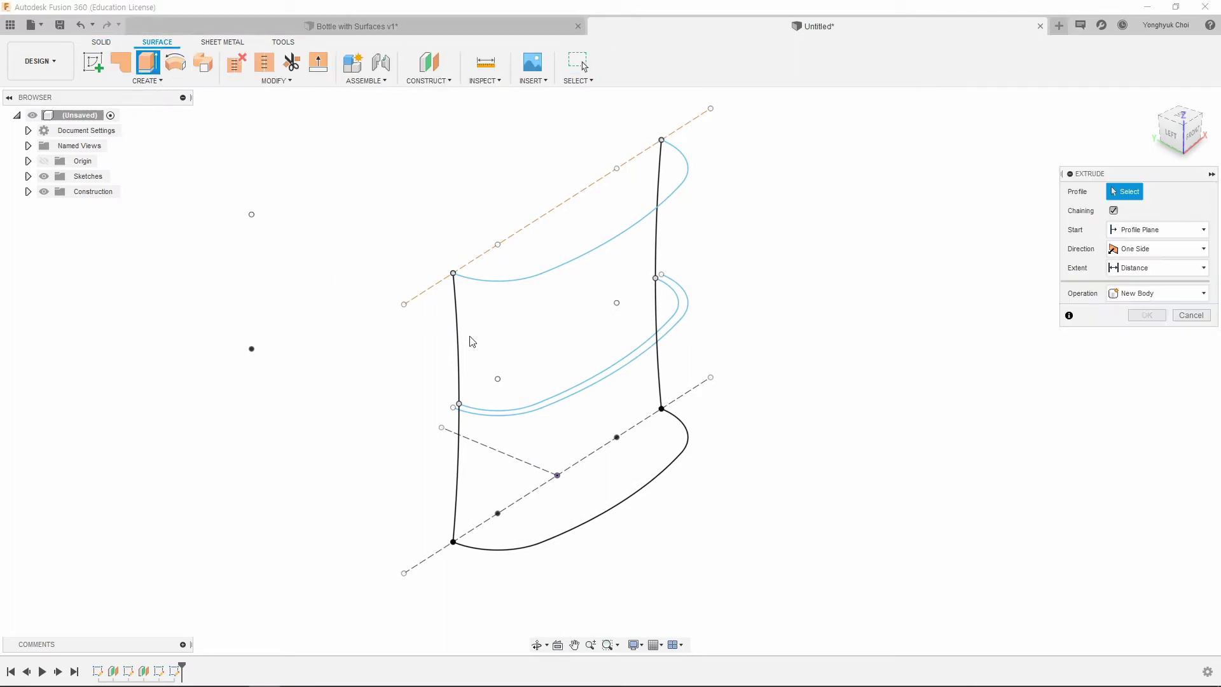
left_click(459, 341)
left_click(657, 246)
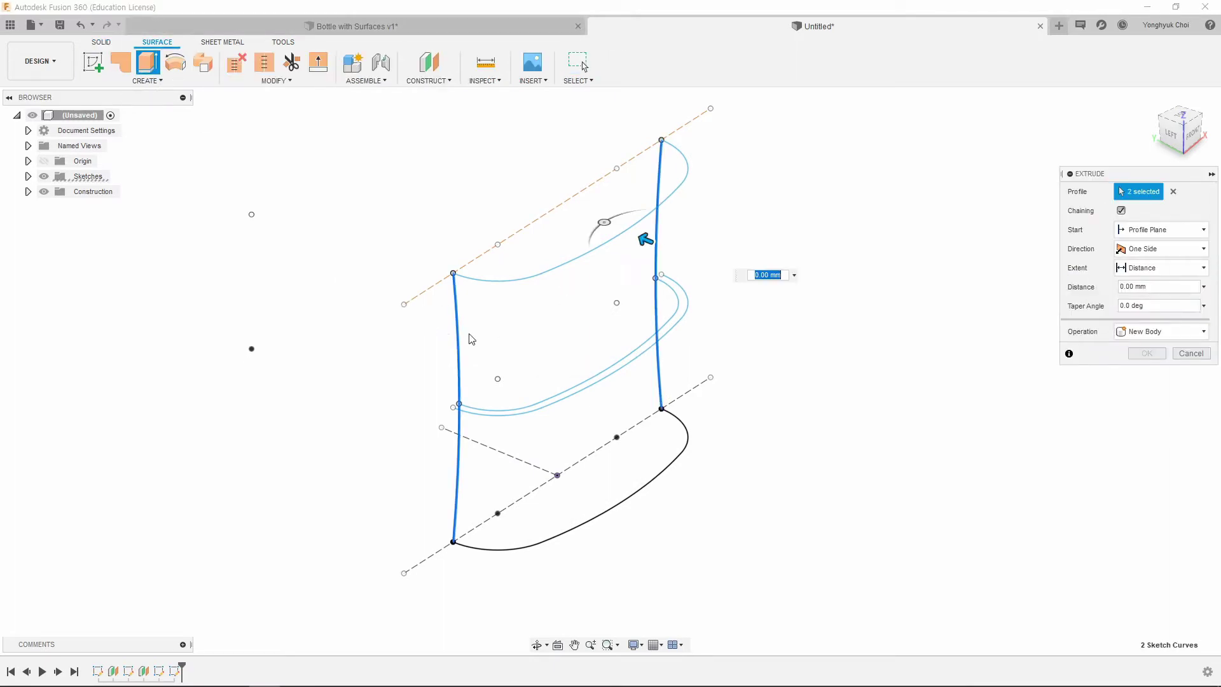
left_click_drag(645, 237, 627, 232)
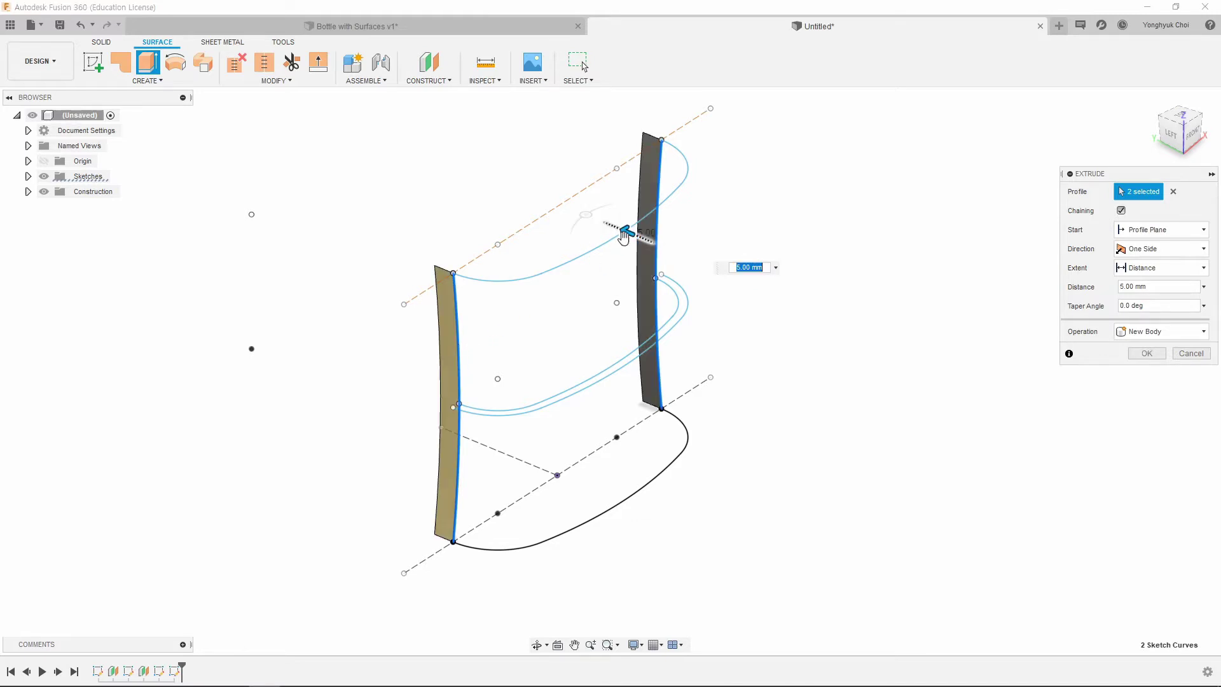
left_click(1147, 353)
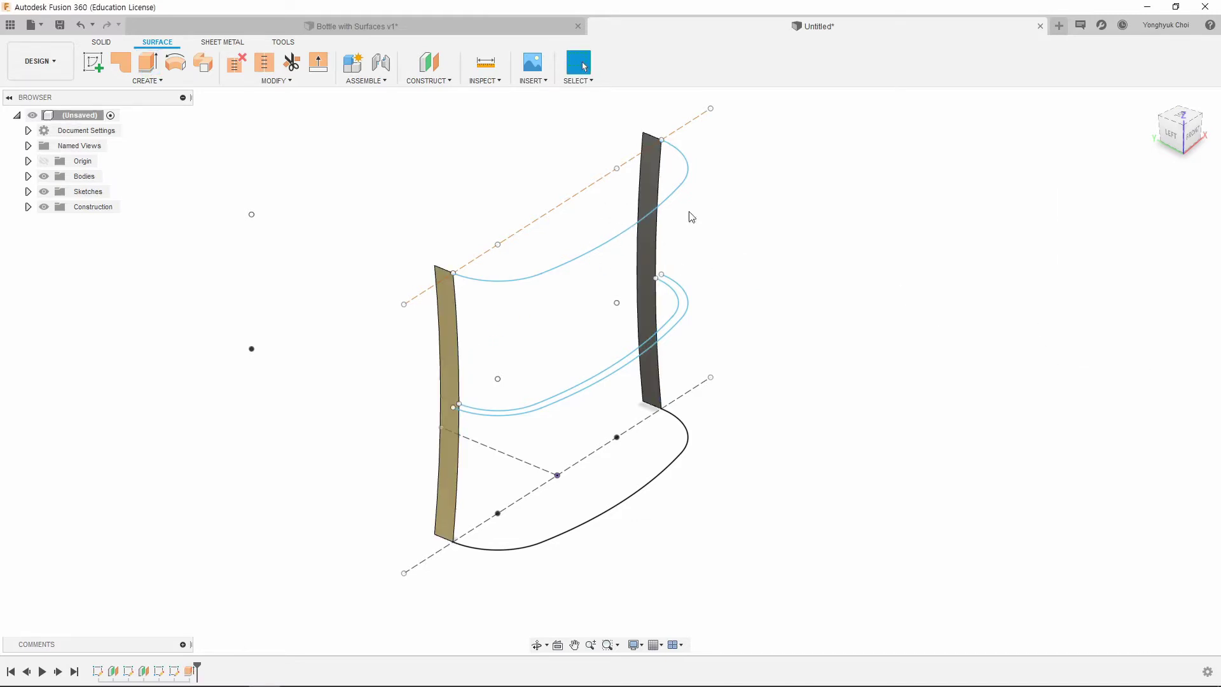
left_click(158, 82)
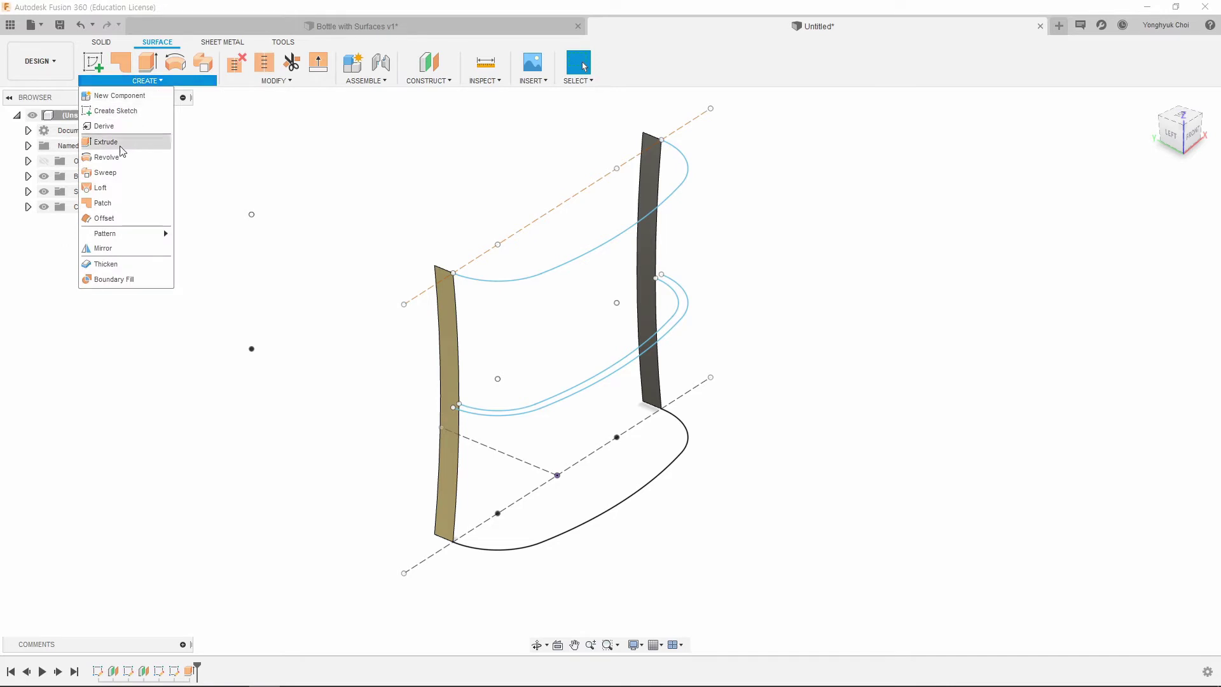
Step: Start an open (not Closed) loft through the top, middle and bottom curves
left_click(99, 190)
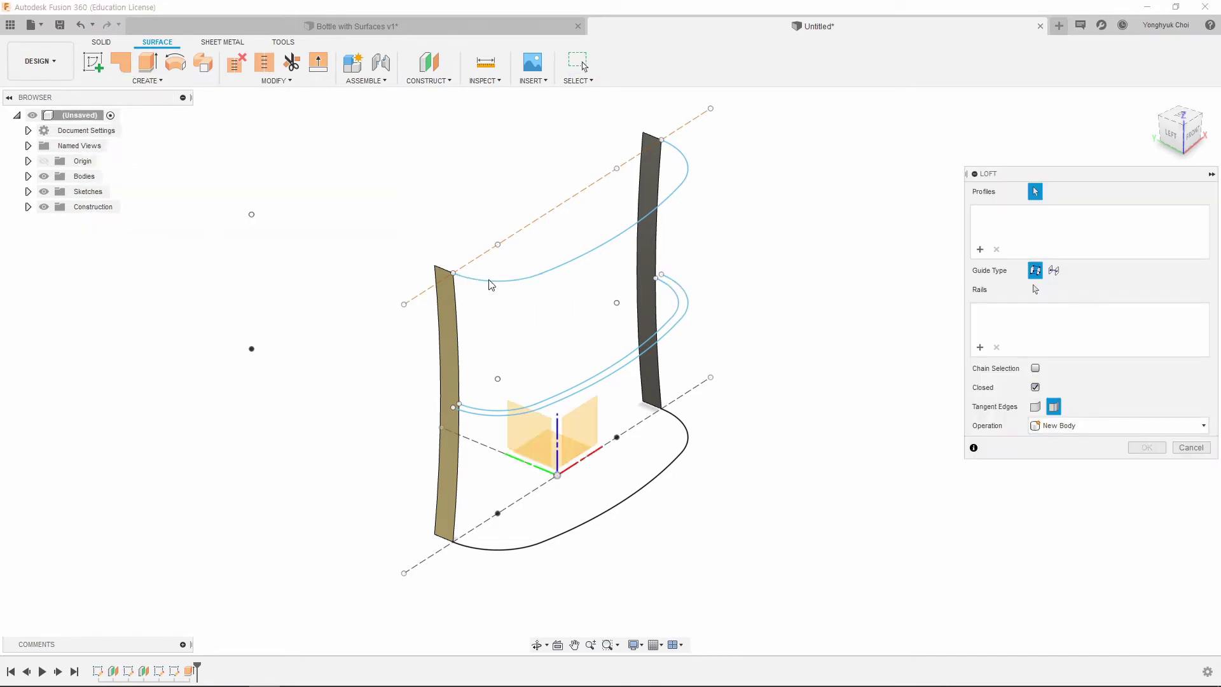
left_click(1035, 388)
left_click(538, 278)
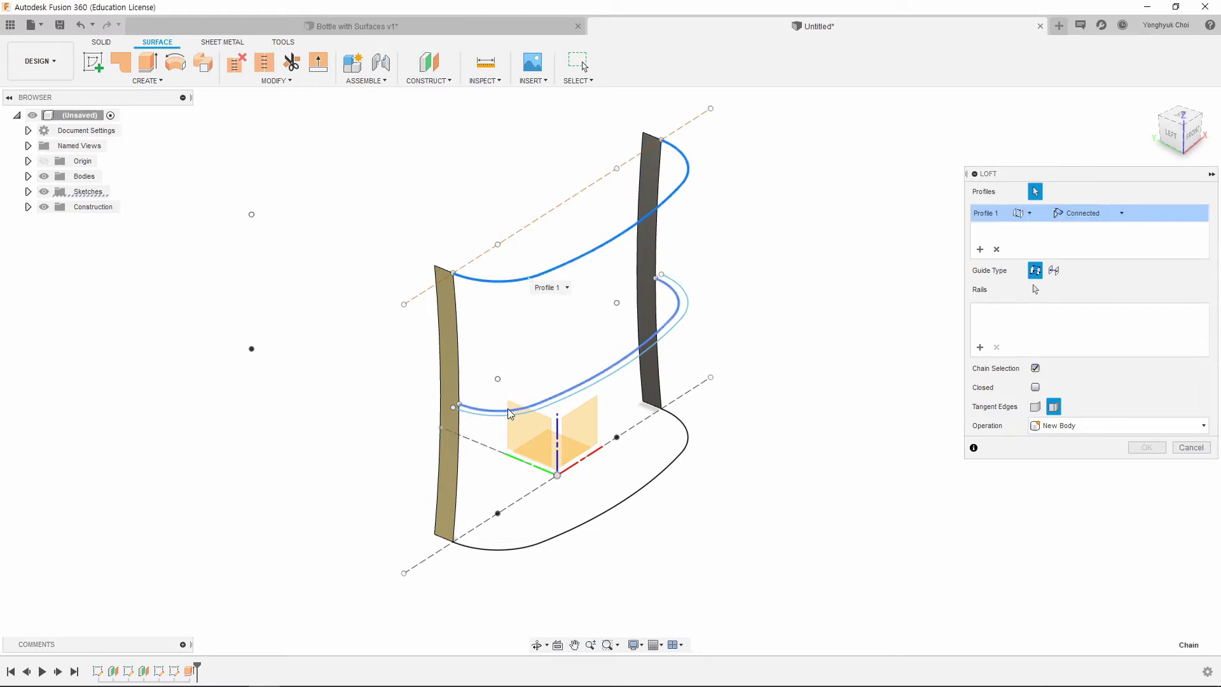
left_click(510, 413)
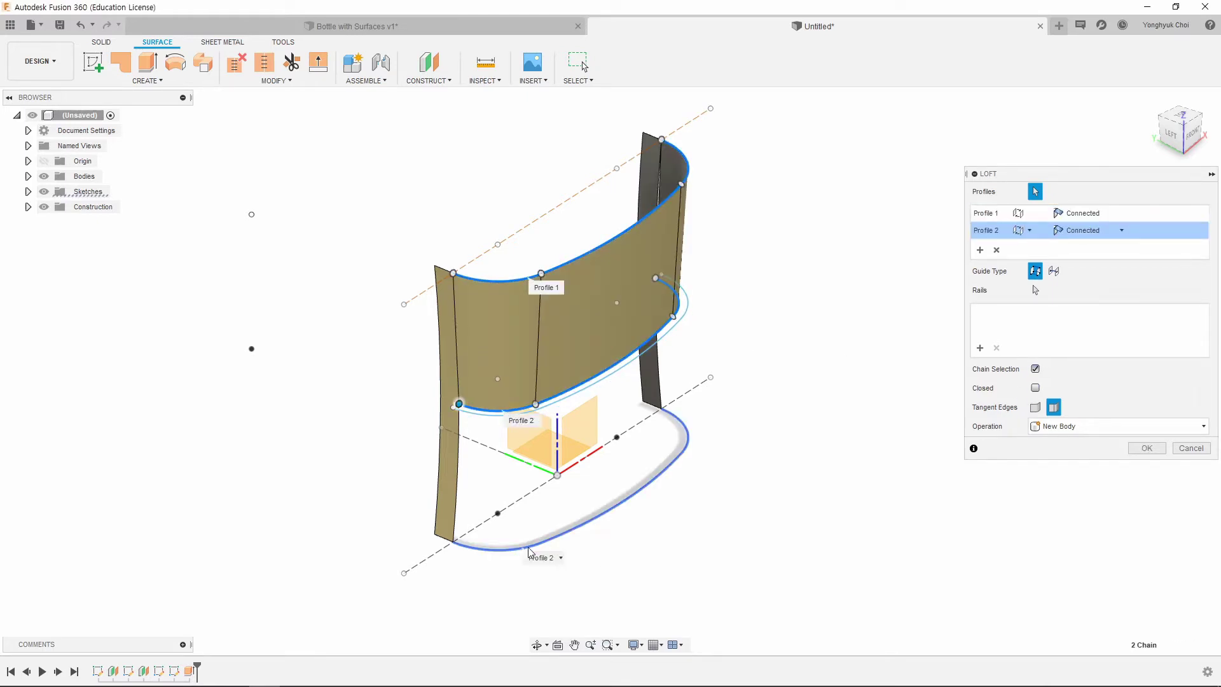
left_click(529, 549)
Step: Use both strip edges as Tangent (G1) rails and create the lofted surface
left_click(1035, 308)
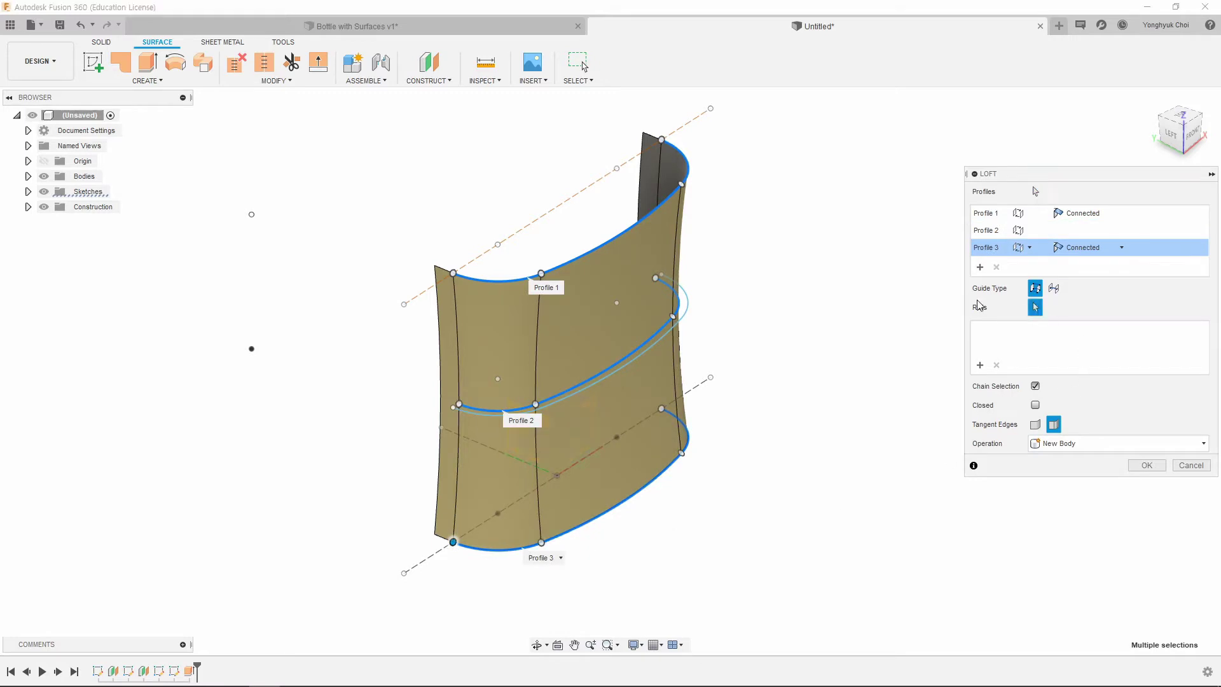
left_click(456, 325)
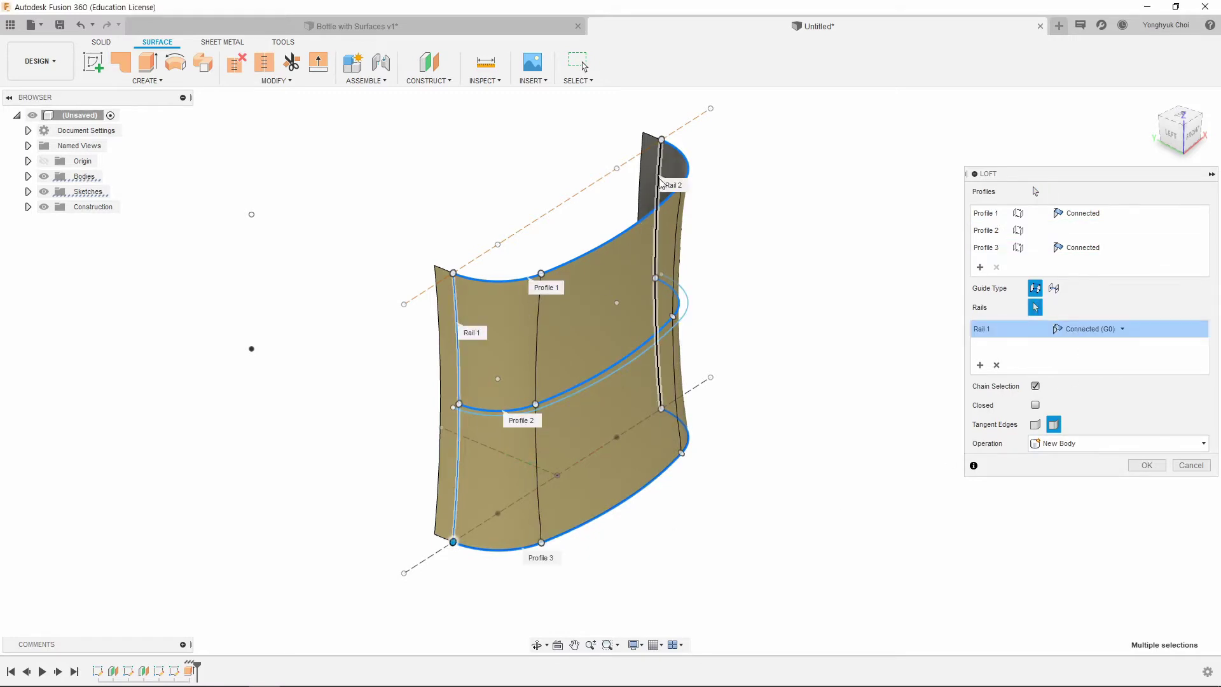
left_click(661, 184)
left_click(1122, 328)
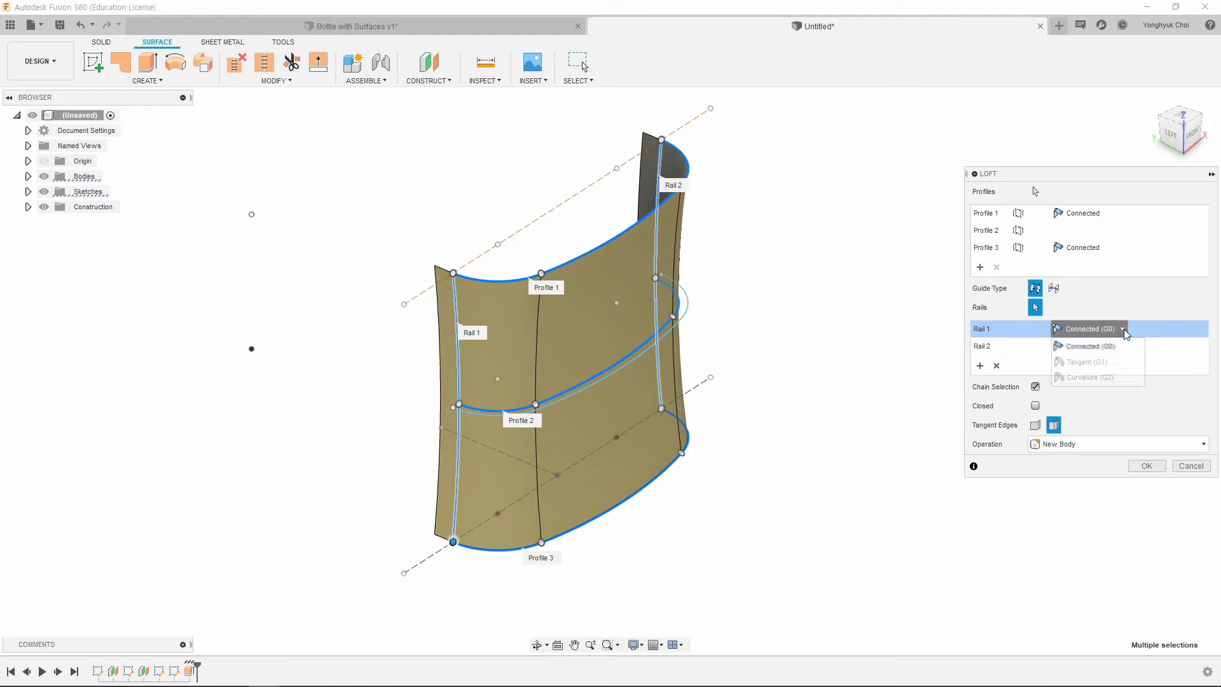
left_click(1117, 364)
left_click(1123, 346)
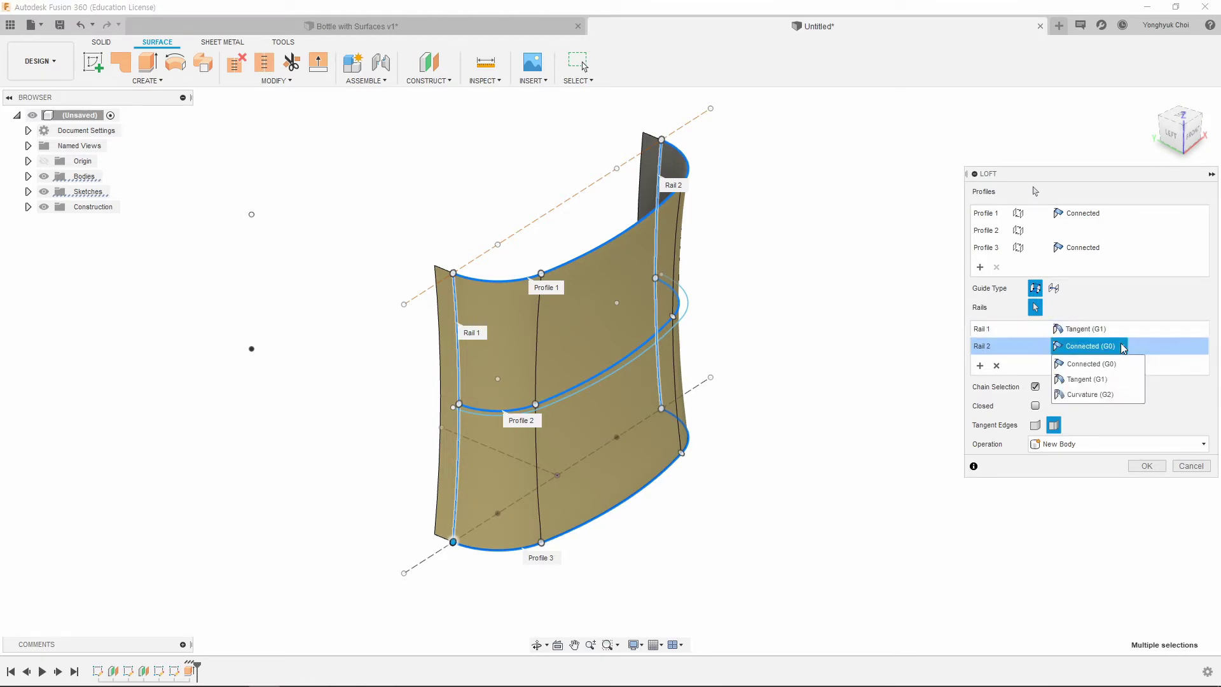
left_click(1110, 385)
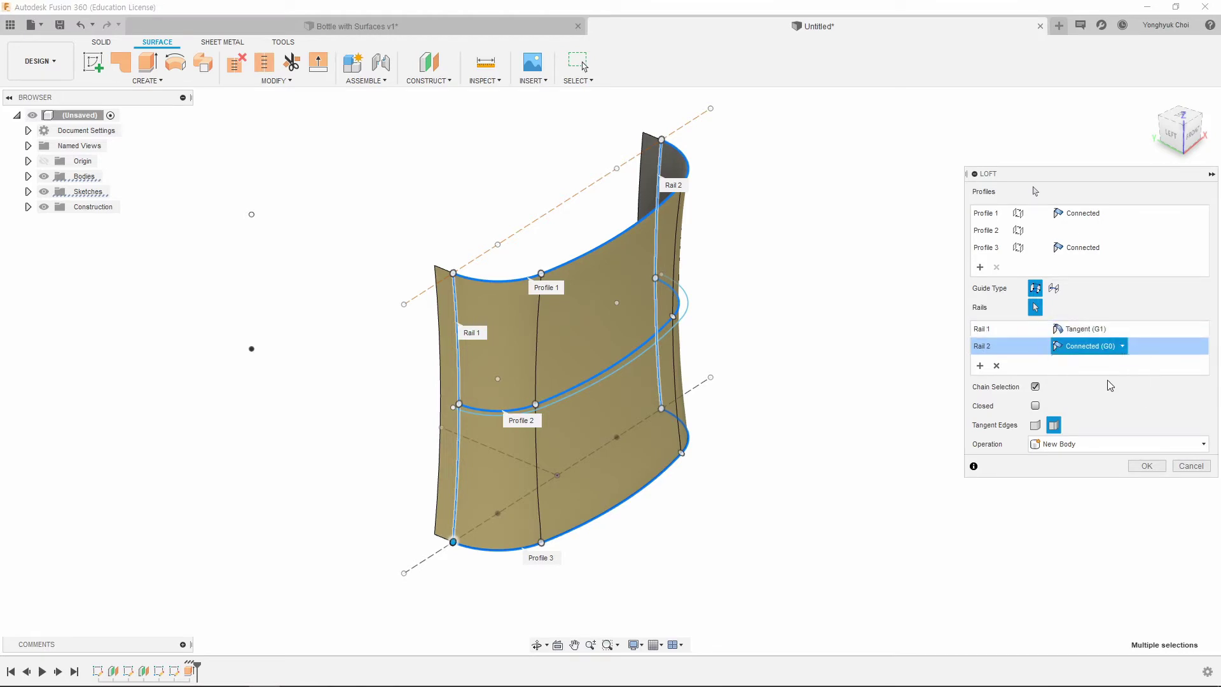
left_click(1149, 470)
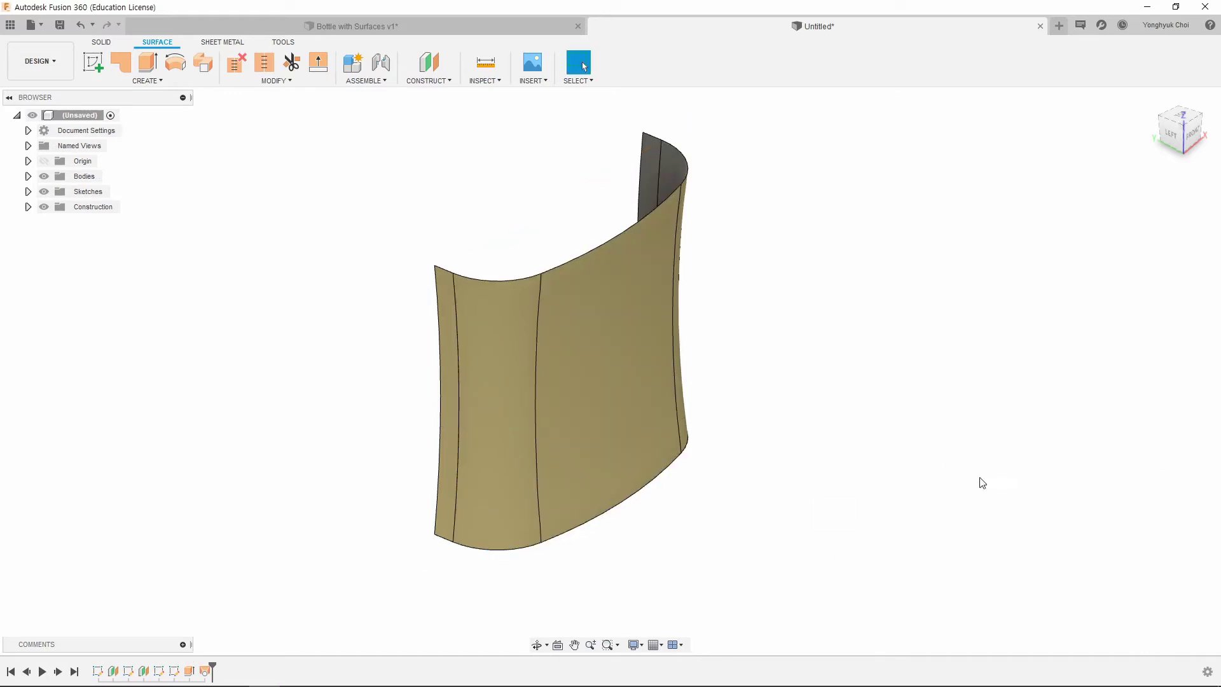
Step: Inspect the lofted surface from the front, then orbit it in 3D
left_click(1193, 141)
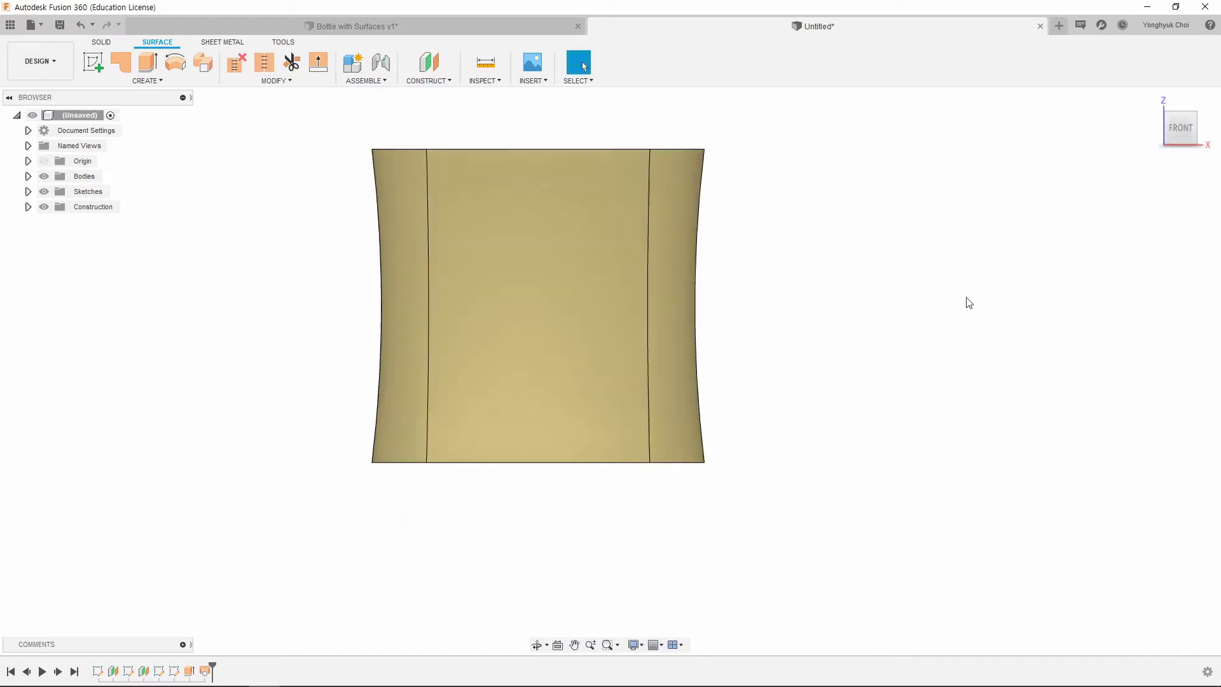
scroll(739, 485, "down", 1)
scroll(578, 254, "up", 2)
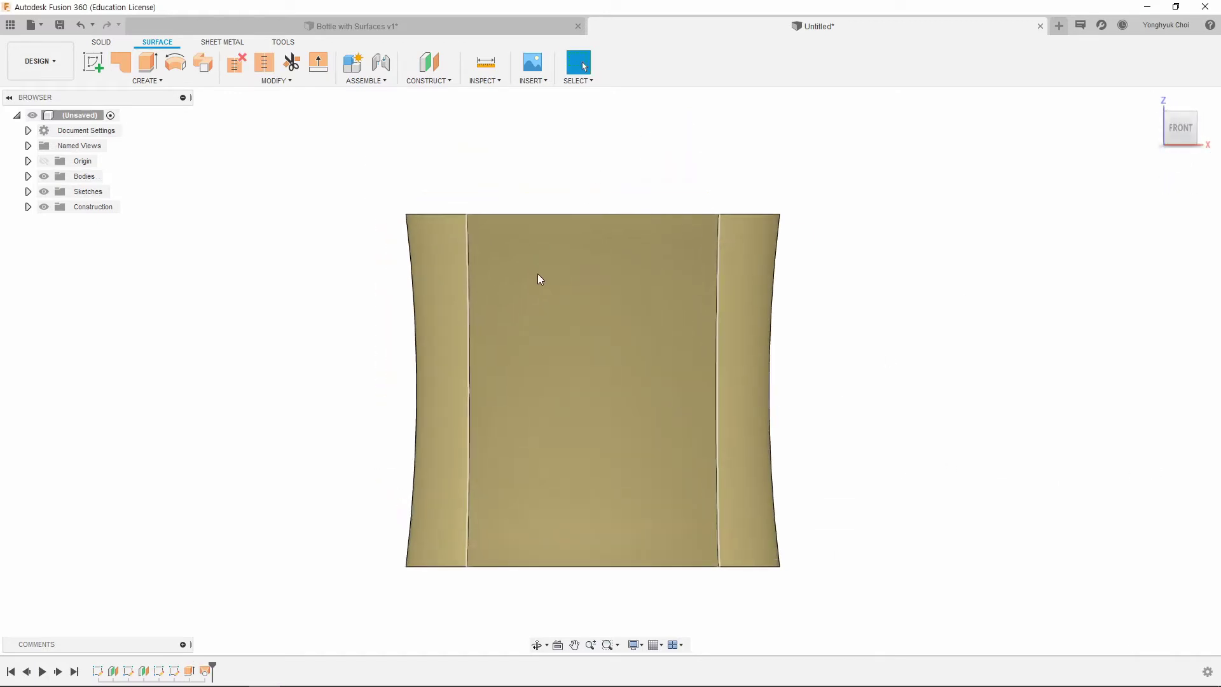
middle_click_drag(513, 304, 226, 220, "shift")
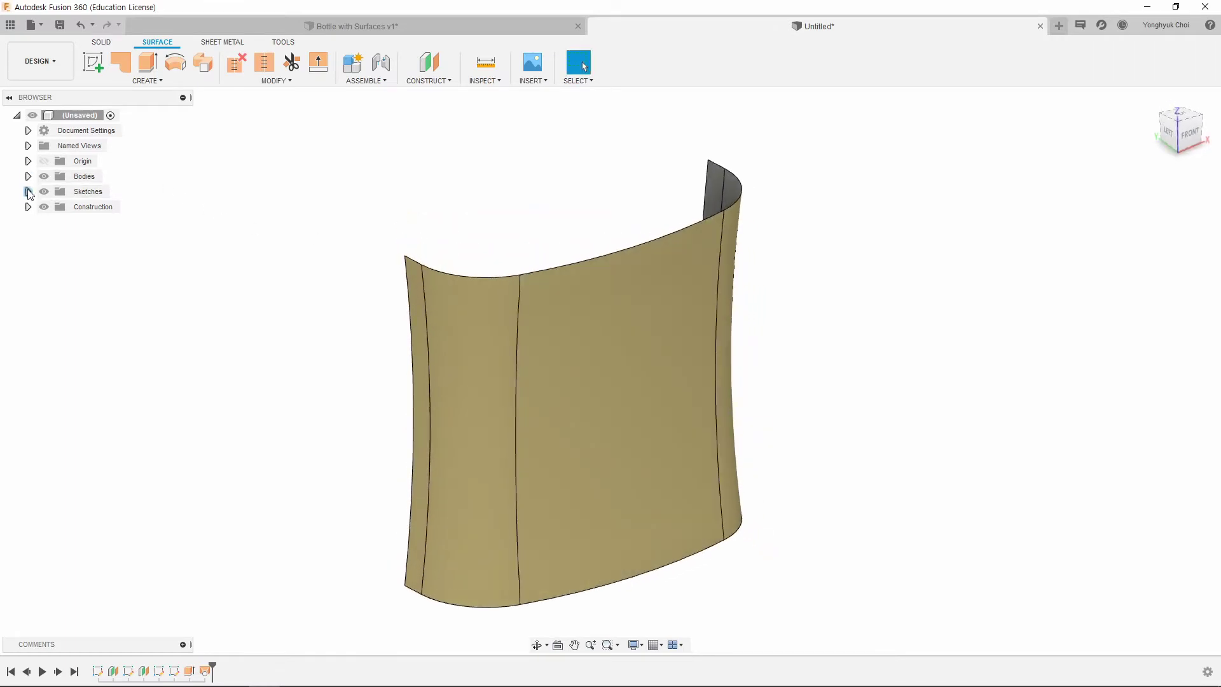
Step: Remove Body1 and Body2, the side strip bodies, and return to the home view
left_click(28, 176)
left_click(92, 191)
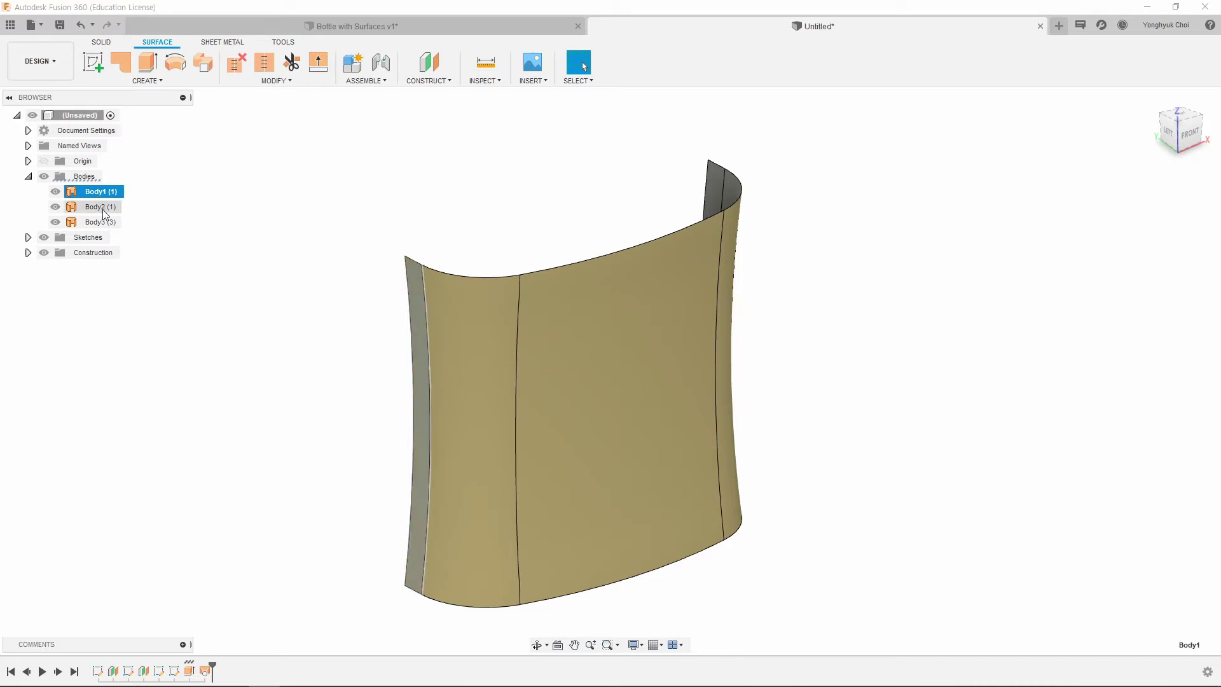
left_click(102, 208, "ctrl")
right_click(102, 207)
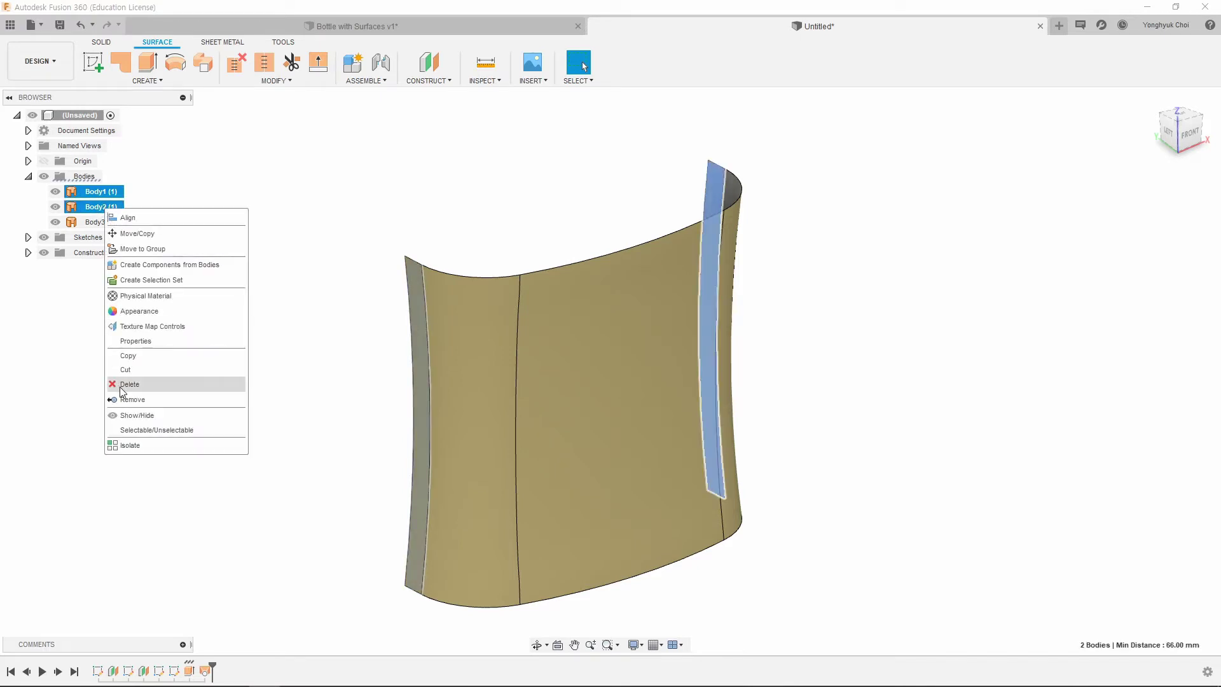
left_click(135, 401)
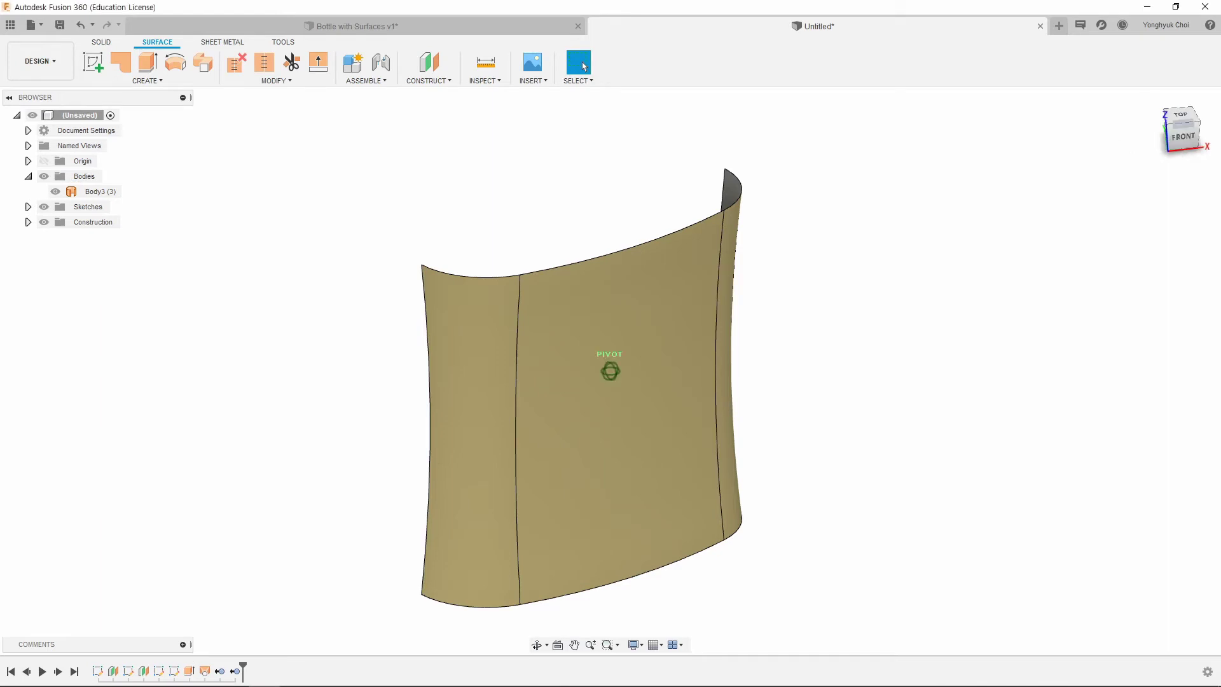
middle_click_drag(700, 255, 697, 7, "shift")
left_click(1154, 100)
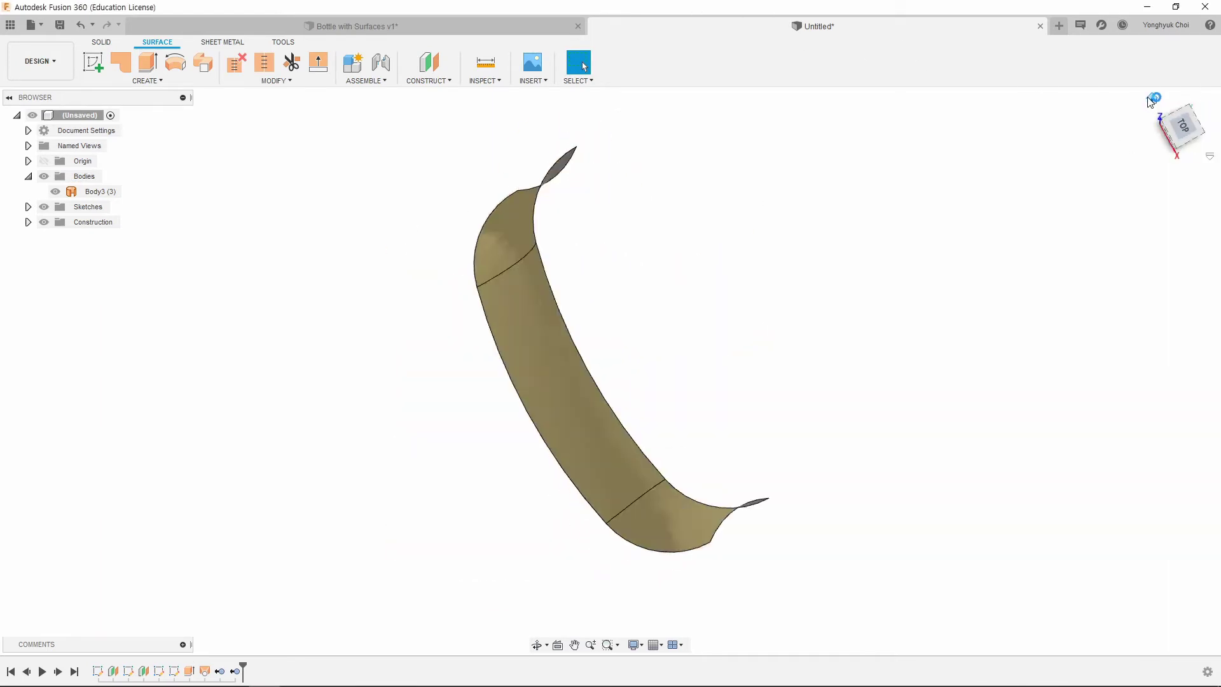
left_click(94, 62)
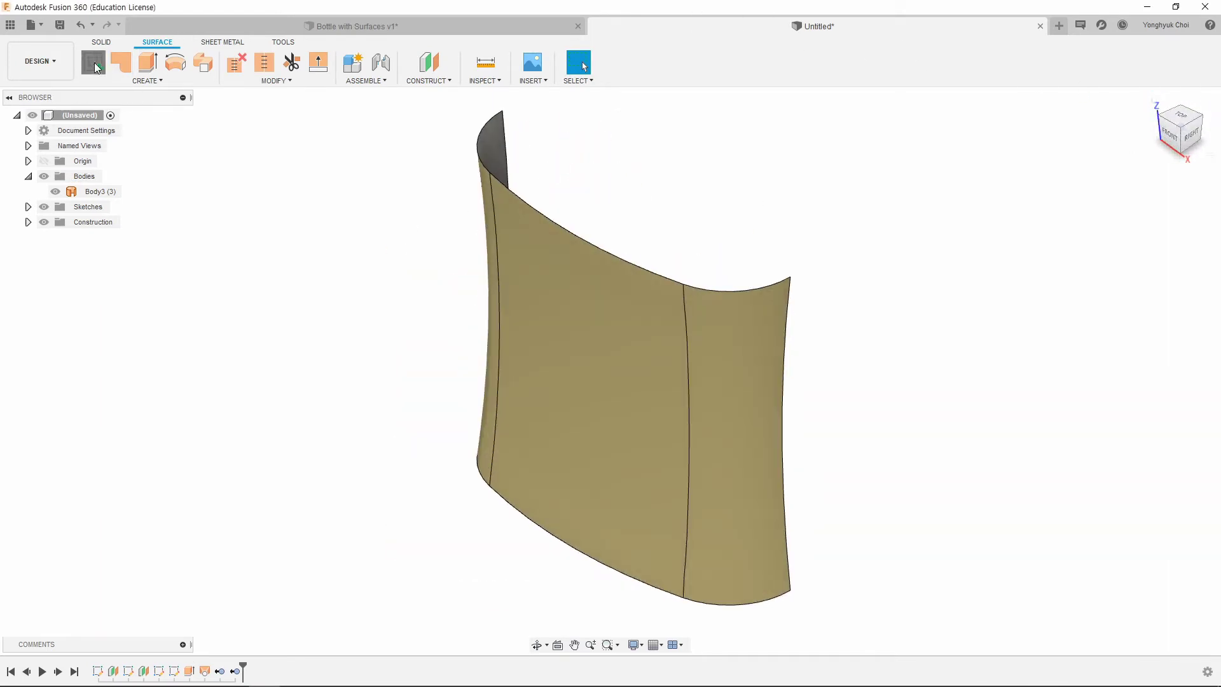
Step: On the front plane, draw a six-point D-shaped fit-point spline around the surface
left_click(675, 478)
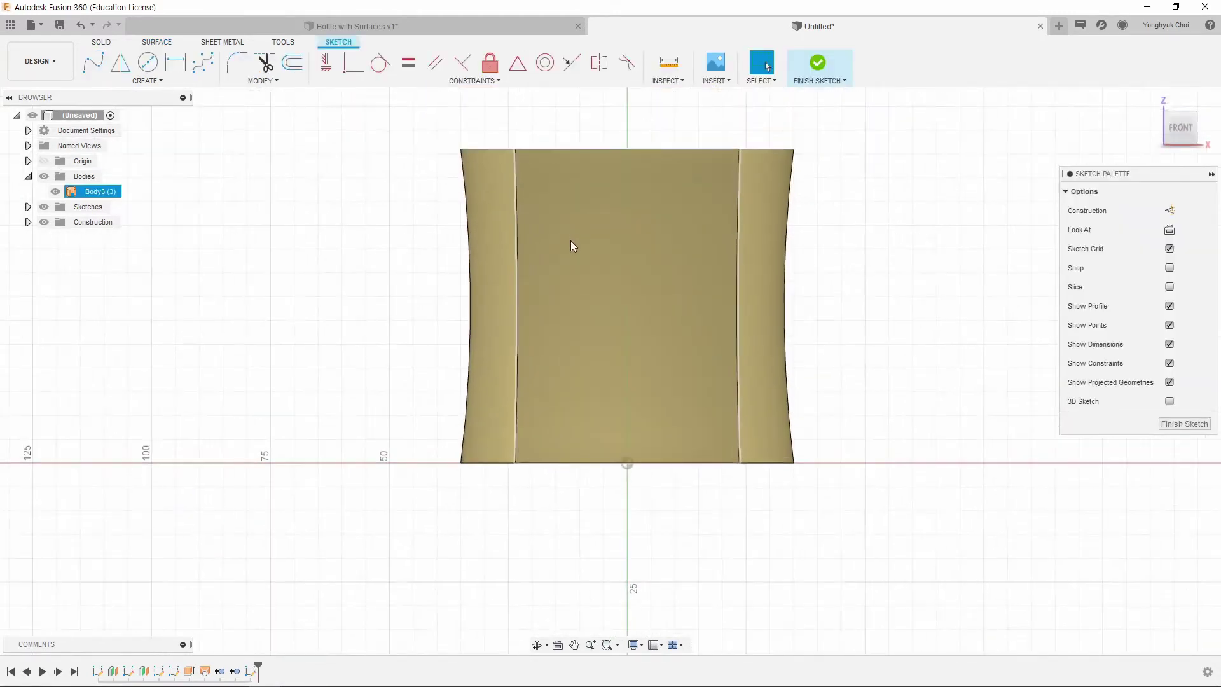
scroll(571, 246, "up", 2)
left_click(95, 65)
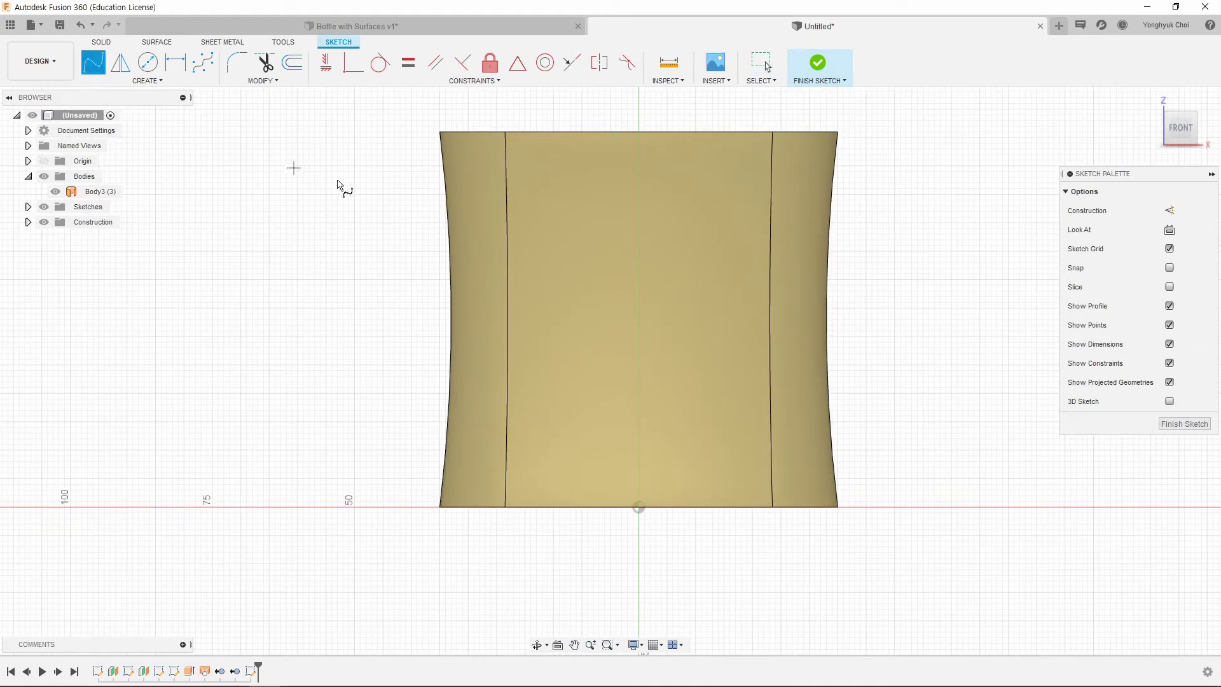
left_click(384, 201)
left_click(567, 192)
left_click(648, 263)
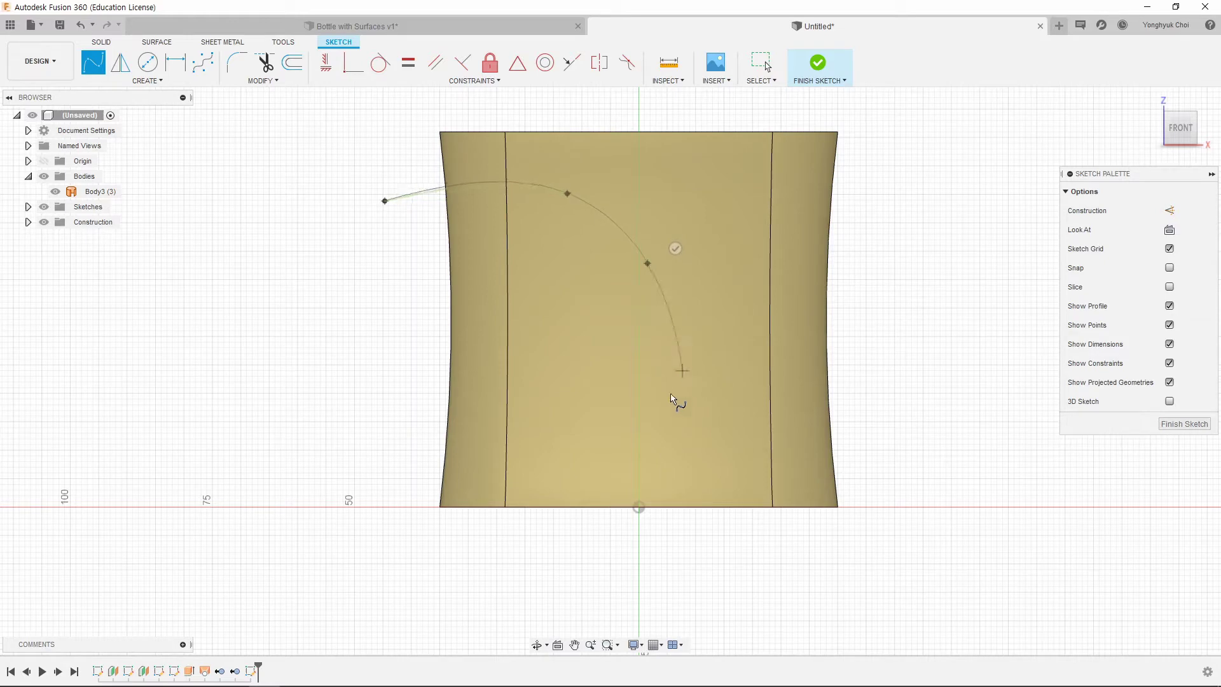
left_click(640, 441)
left_click(563, 464)
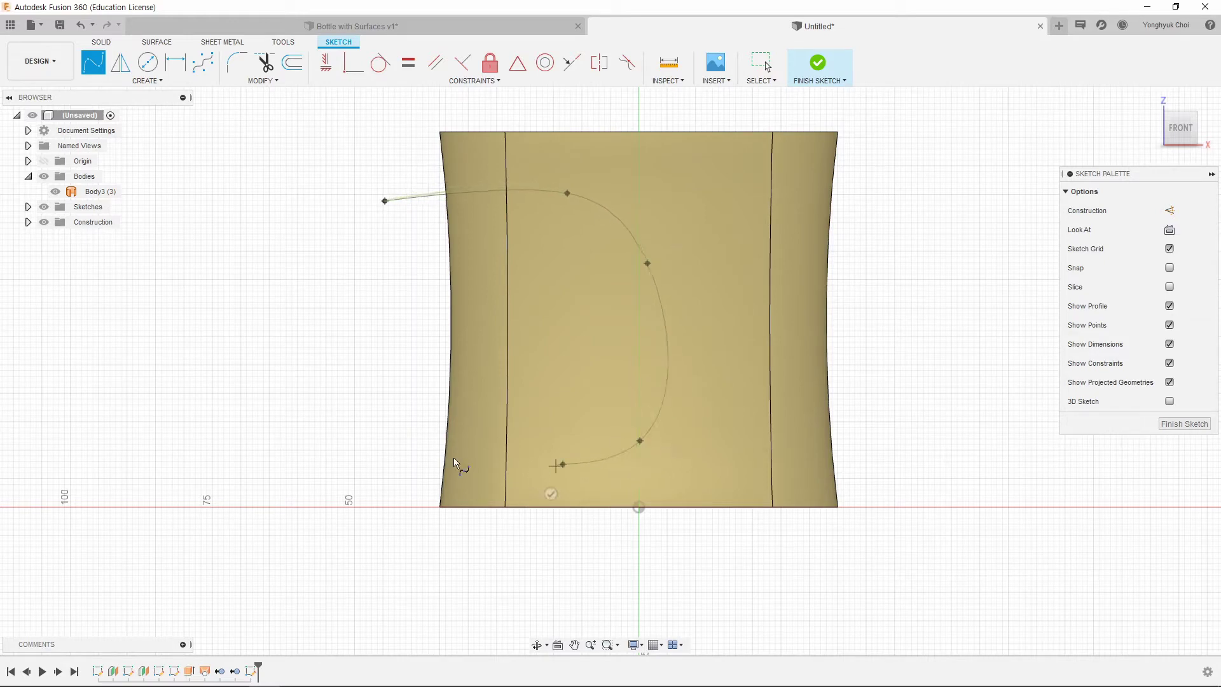
left_click(395, 462)
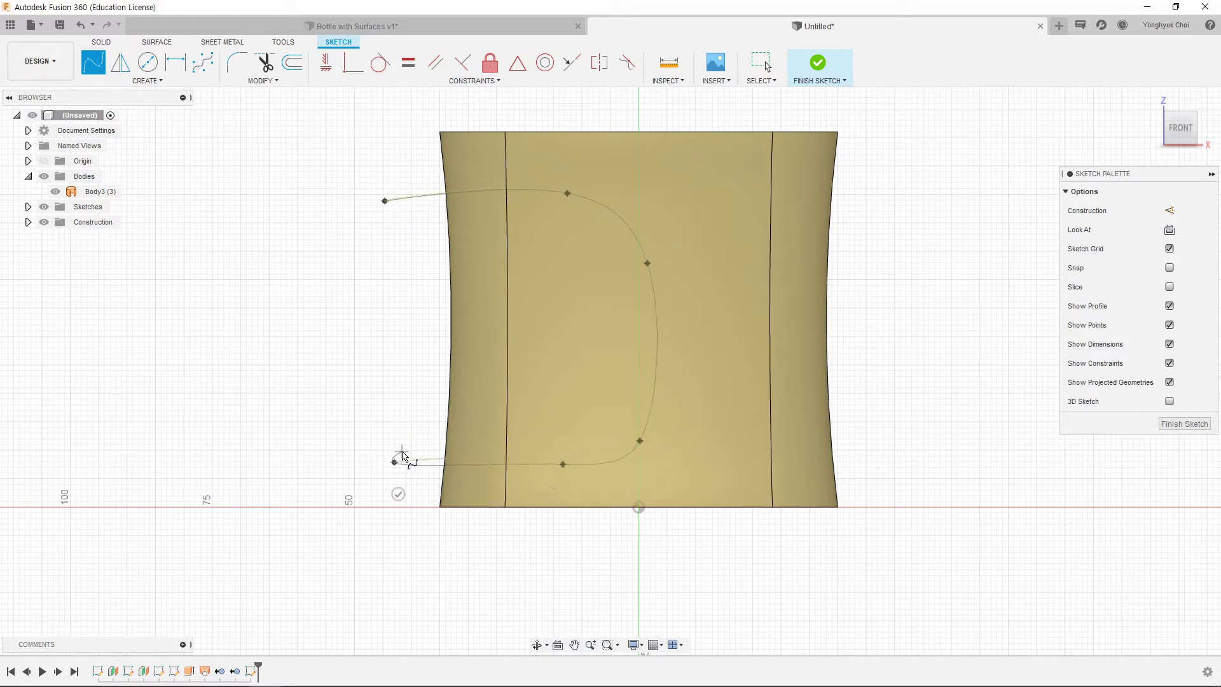
key("Escape")
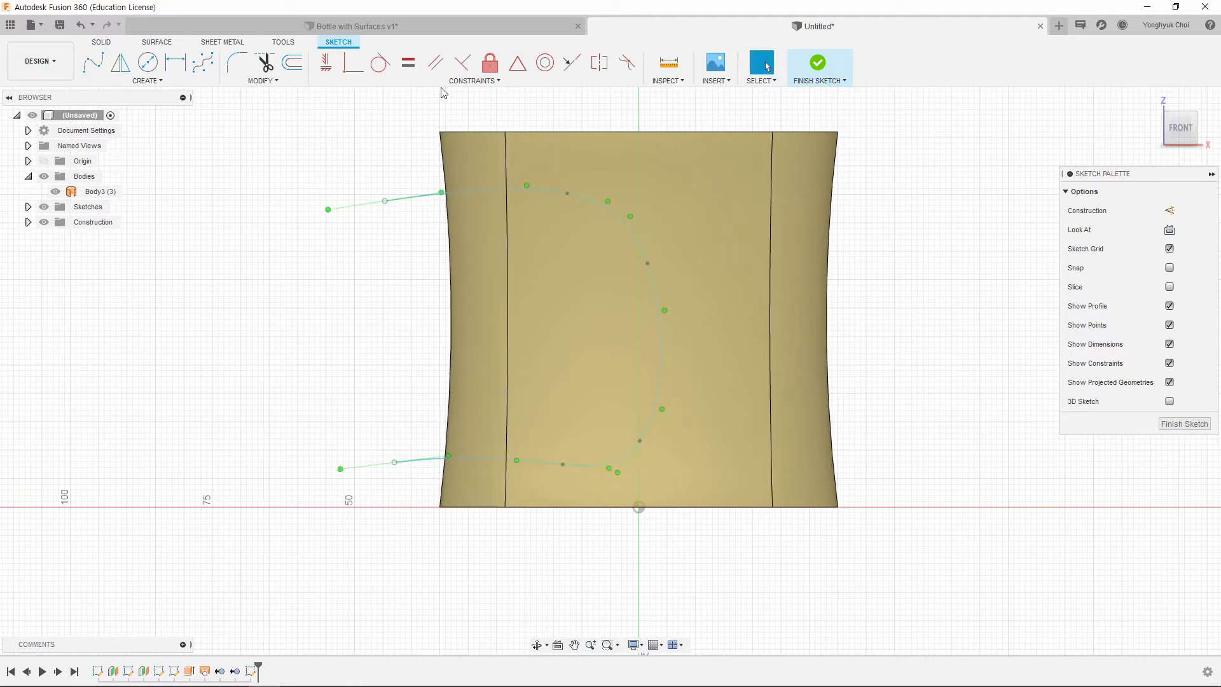
Step: Make the top-left, bottom-left and top tangent handles horizontal
left_click(326, 62)
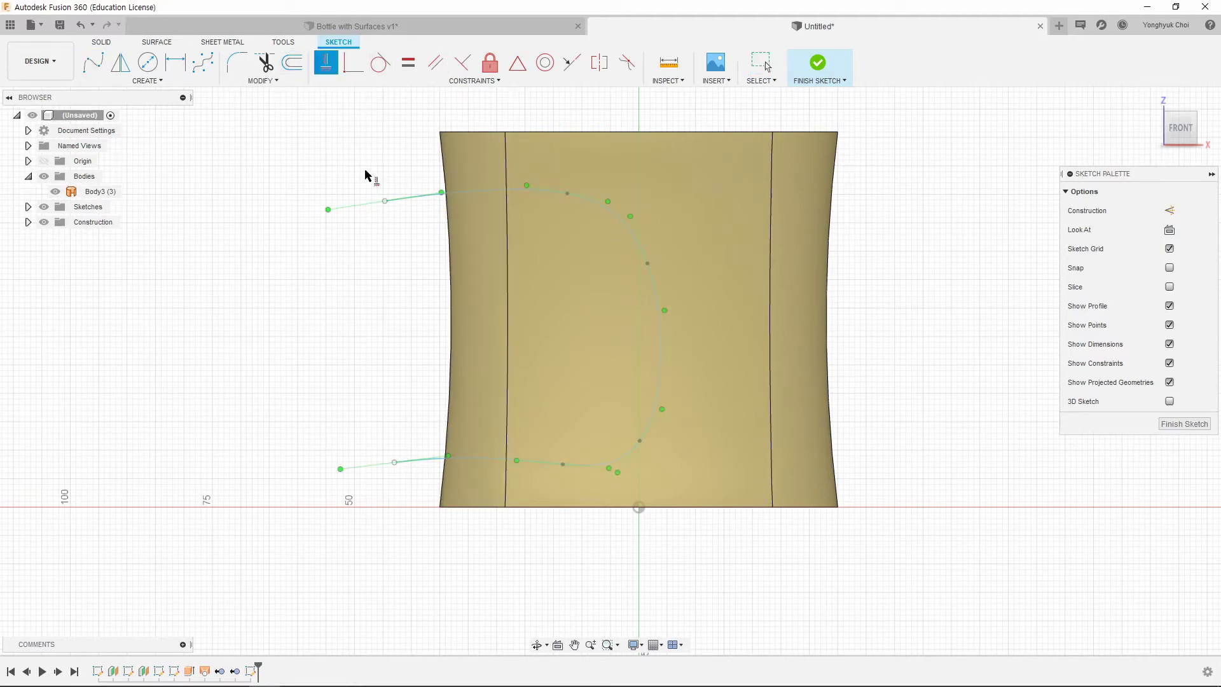
left_click(360, 205)
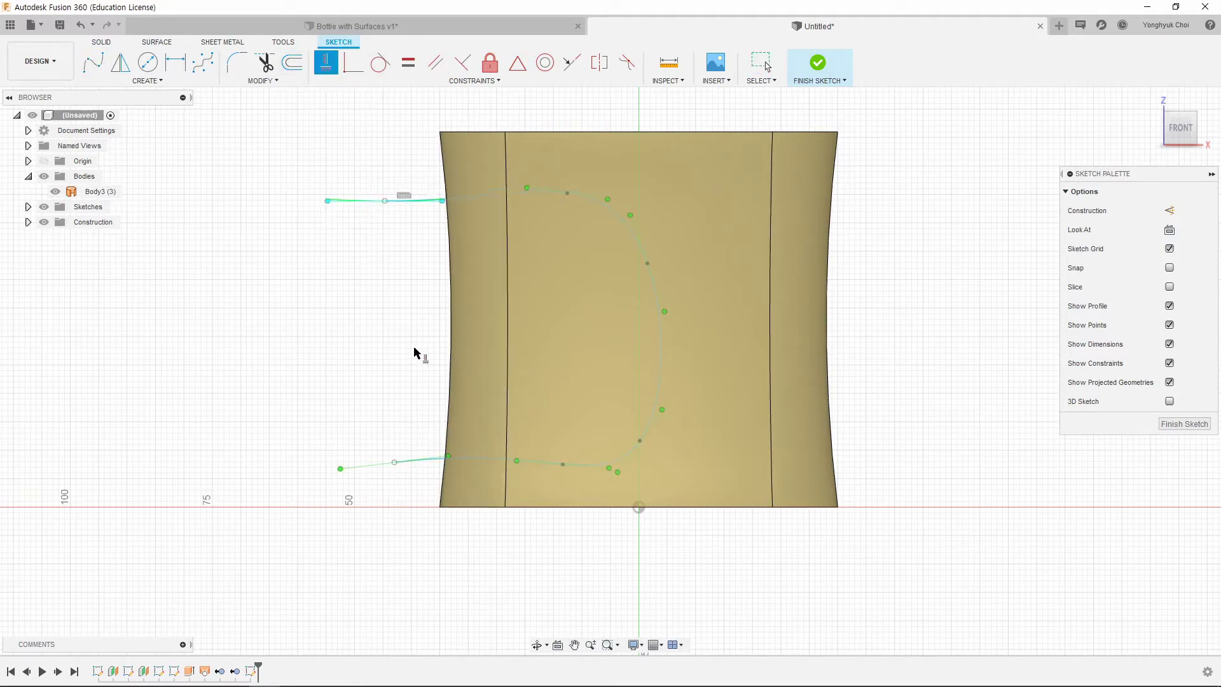
left_click(381, 468)
left_click(537, 192)
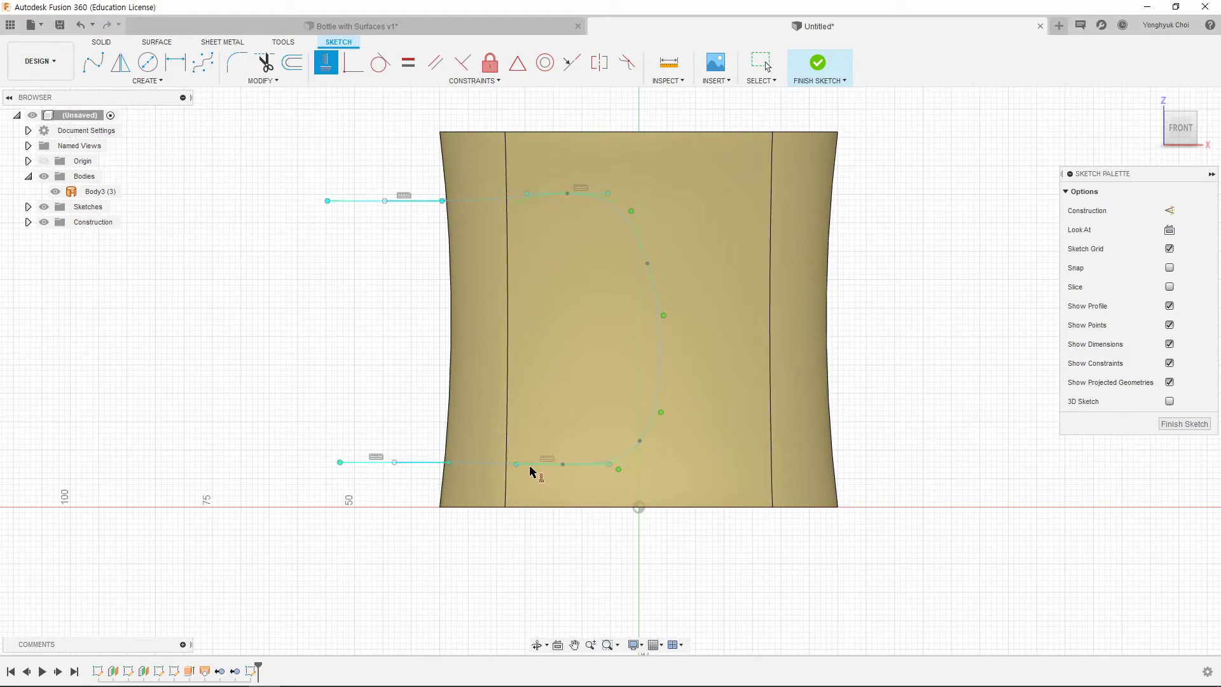
Step: Vertically align the top and bottom handle endpoints and spline points, then nudge the top points
left_click(385, 202)
left_click(395, 463)
left_click(567, 193)
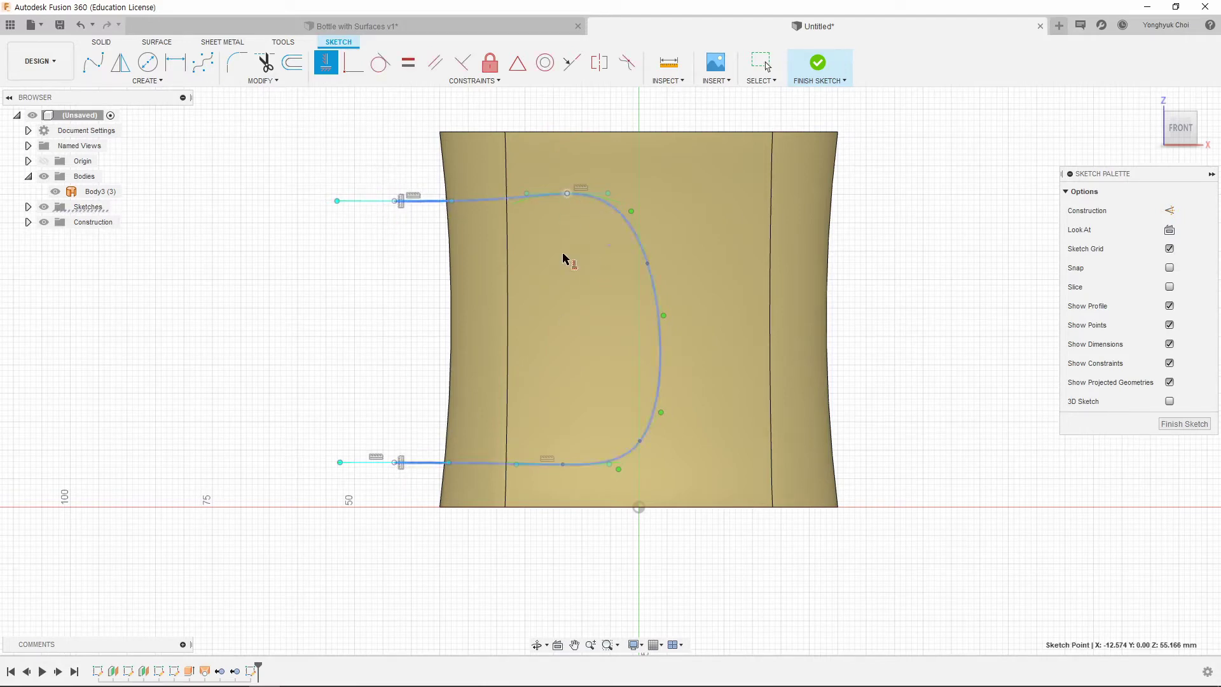
left_click(562, 465)
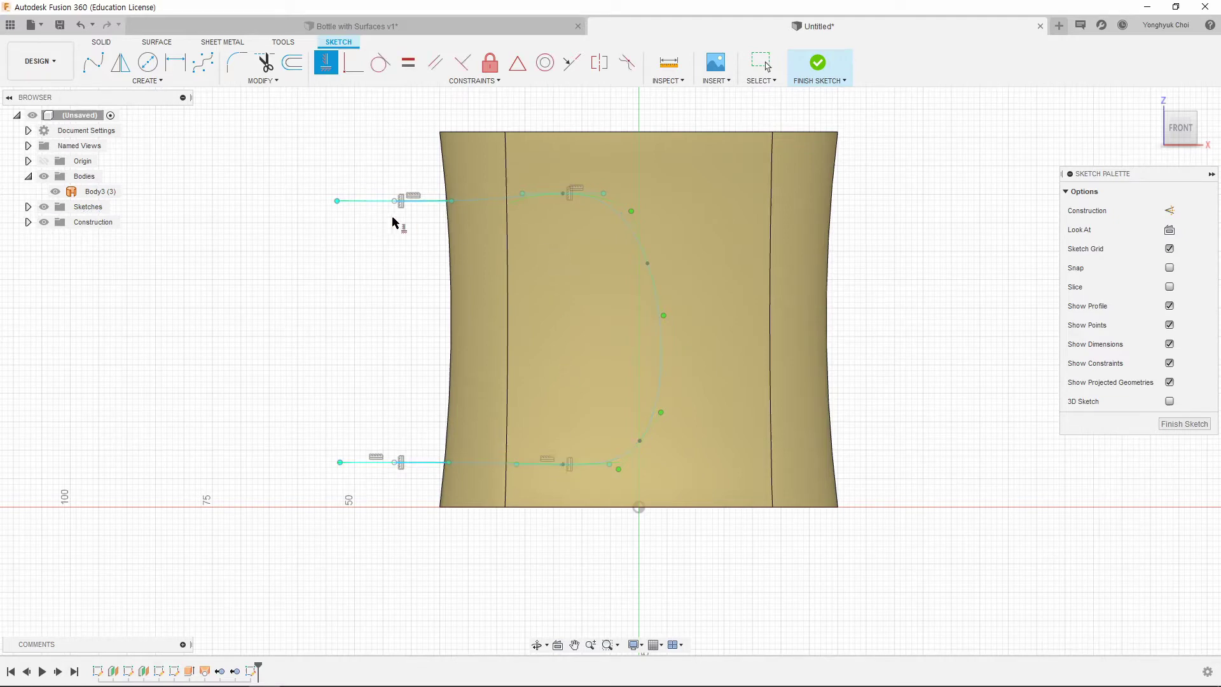
left_click_drag(395, 200, 420, 199)
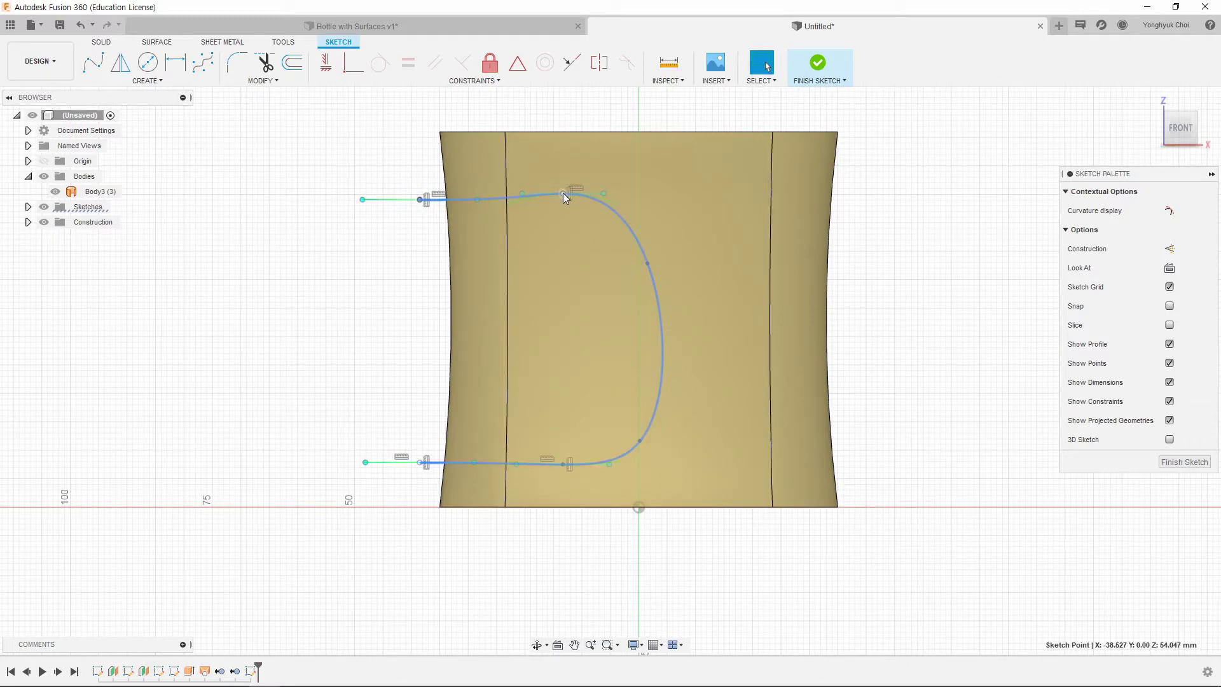
left_click_drag(562, 193, 570, 194)
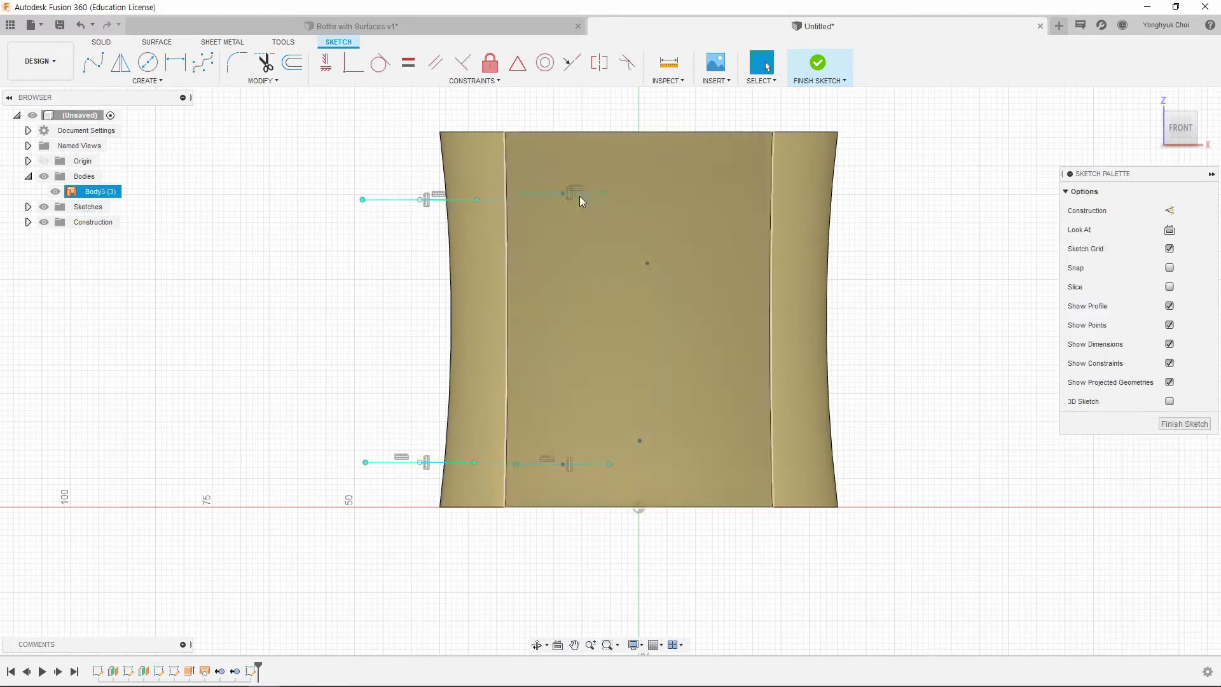
Step: Level the upper and lower lines with the spline's top and bottom, and align the middle fit point
left_click(330, 69)
left_click(418, 199)
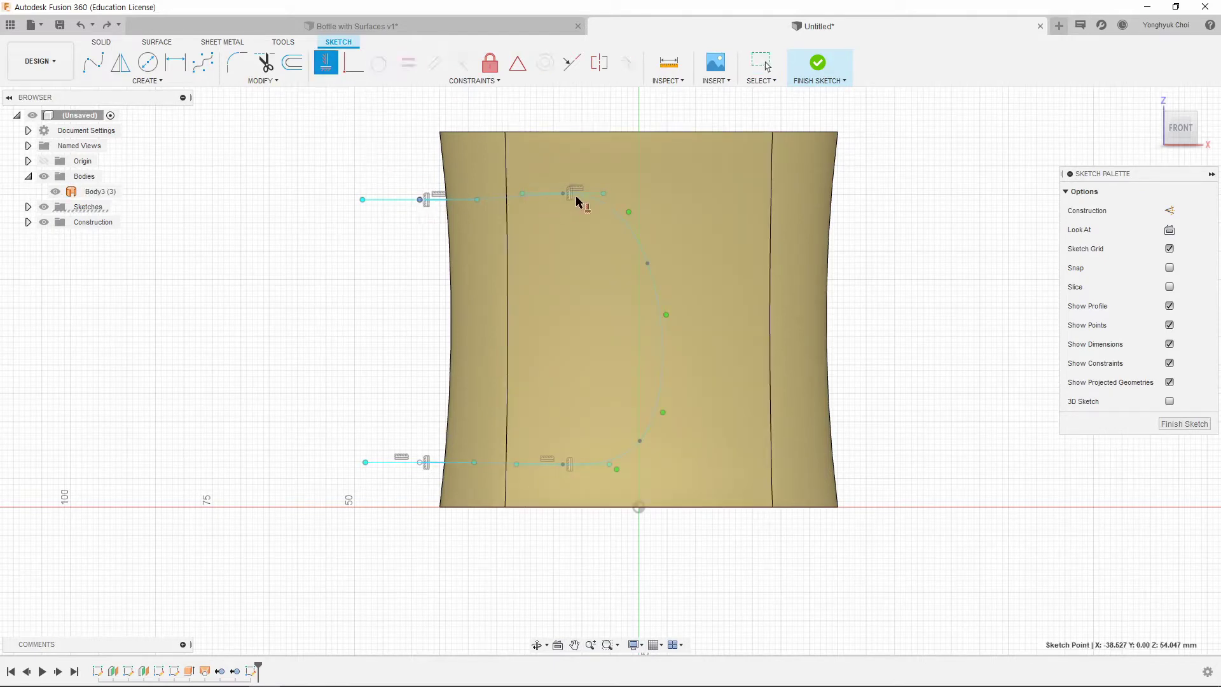
left_click(563, 195)
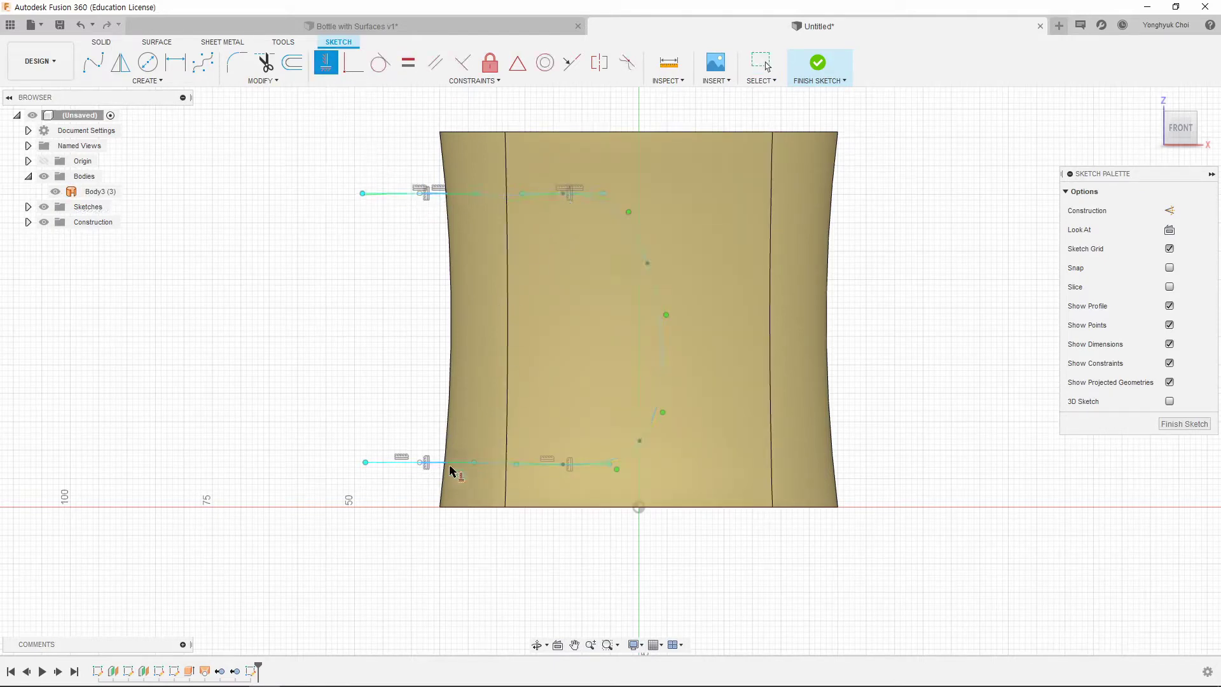
left_click(420, 464)
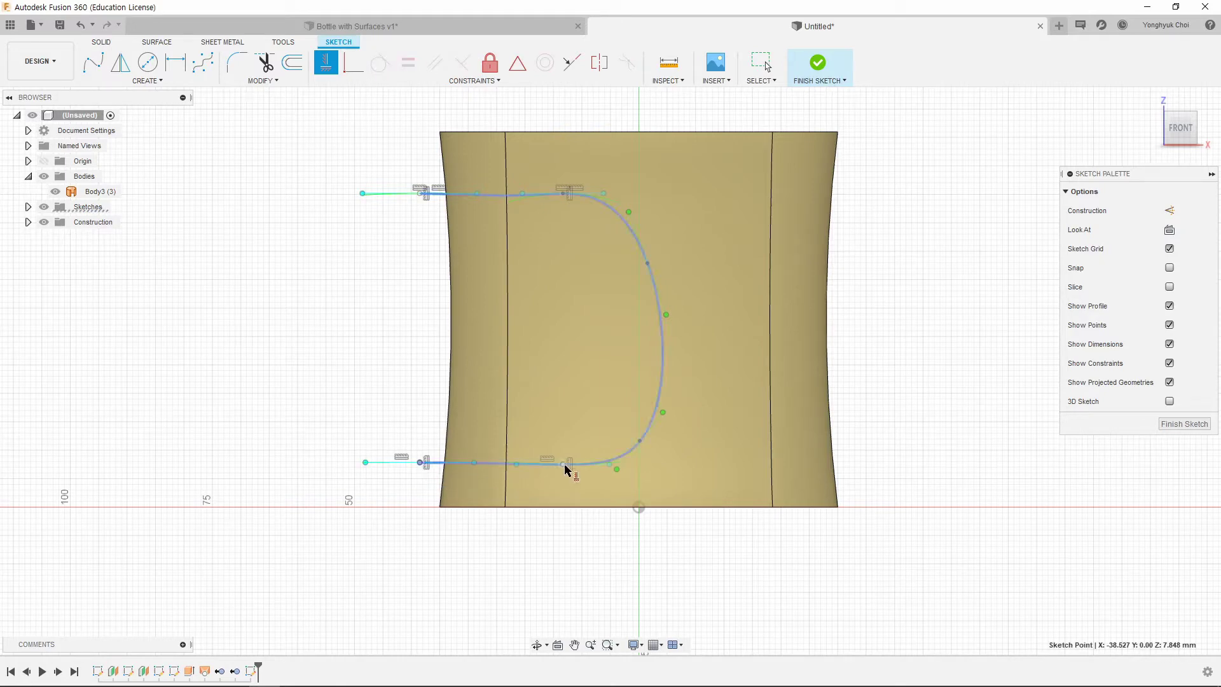
left_click(563, 465)
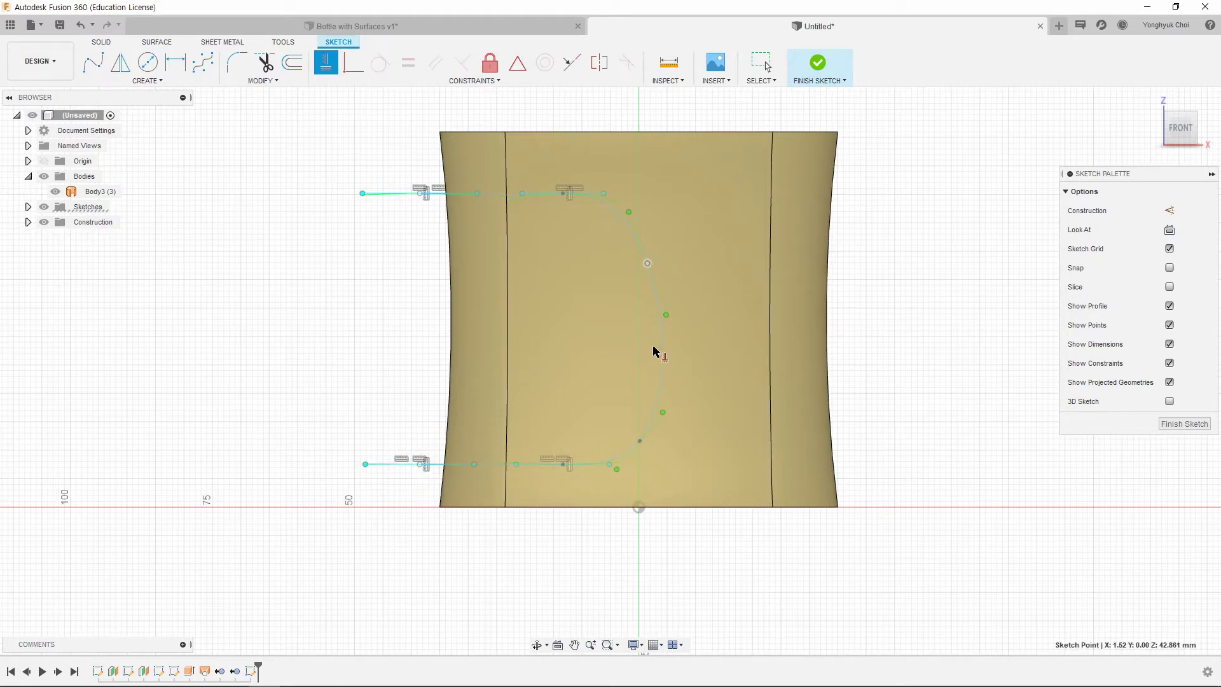
left_click(640, 441)
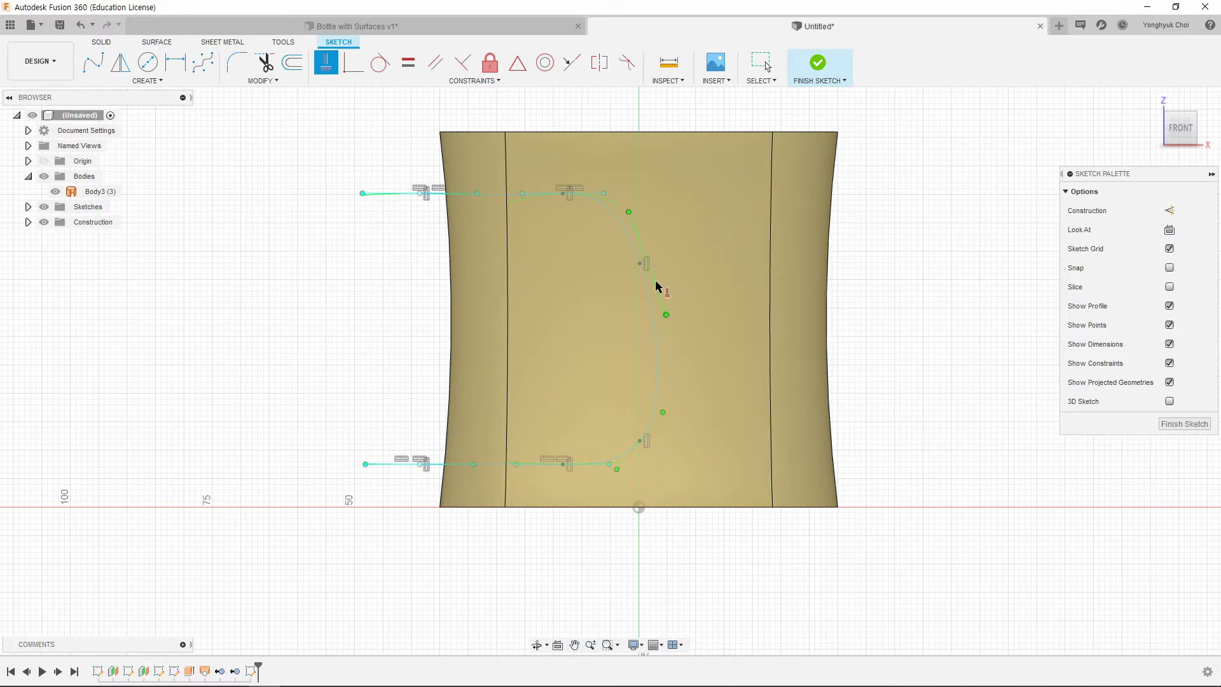
scroll(621, 401, "up", 1)
scroll(629, 382, "up", 1)
key("Escape")
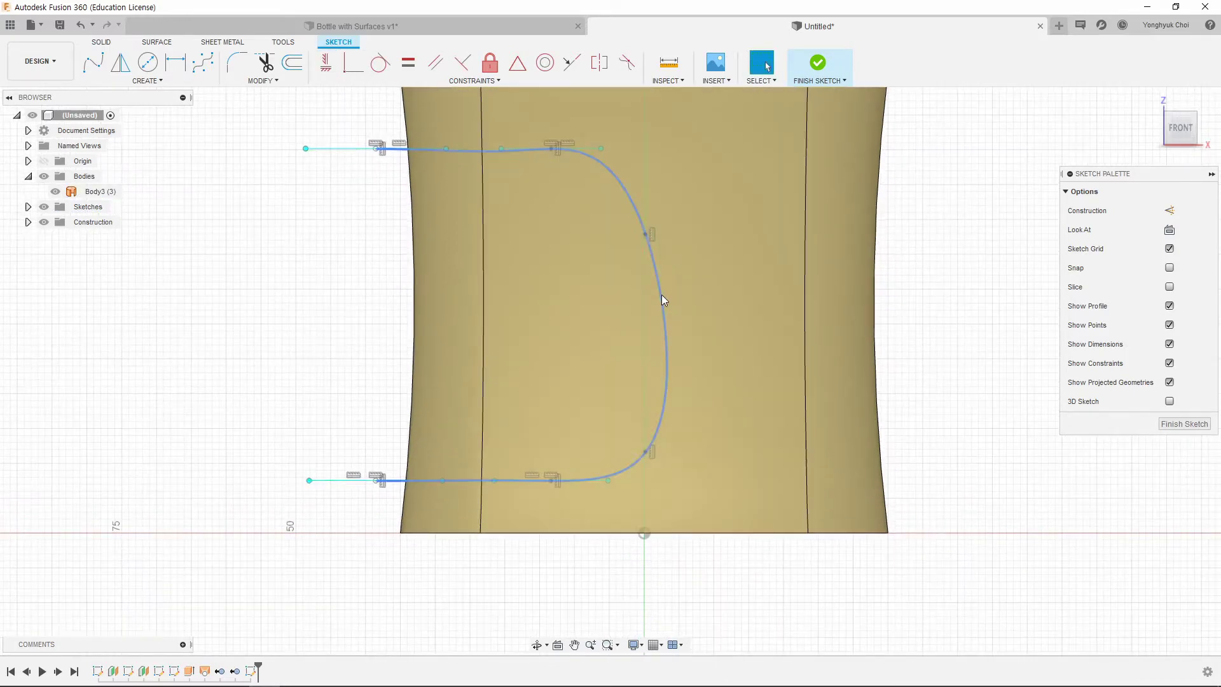
Step: Reshape the spline by moving its upper and lower fit points and lengthening the left tangent handles
left_click(662, 295)
left_click_drag(645, 230, 650, 220)
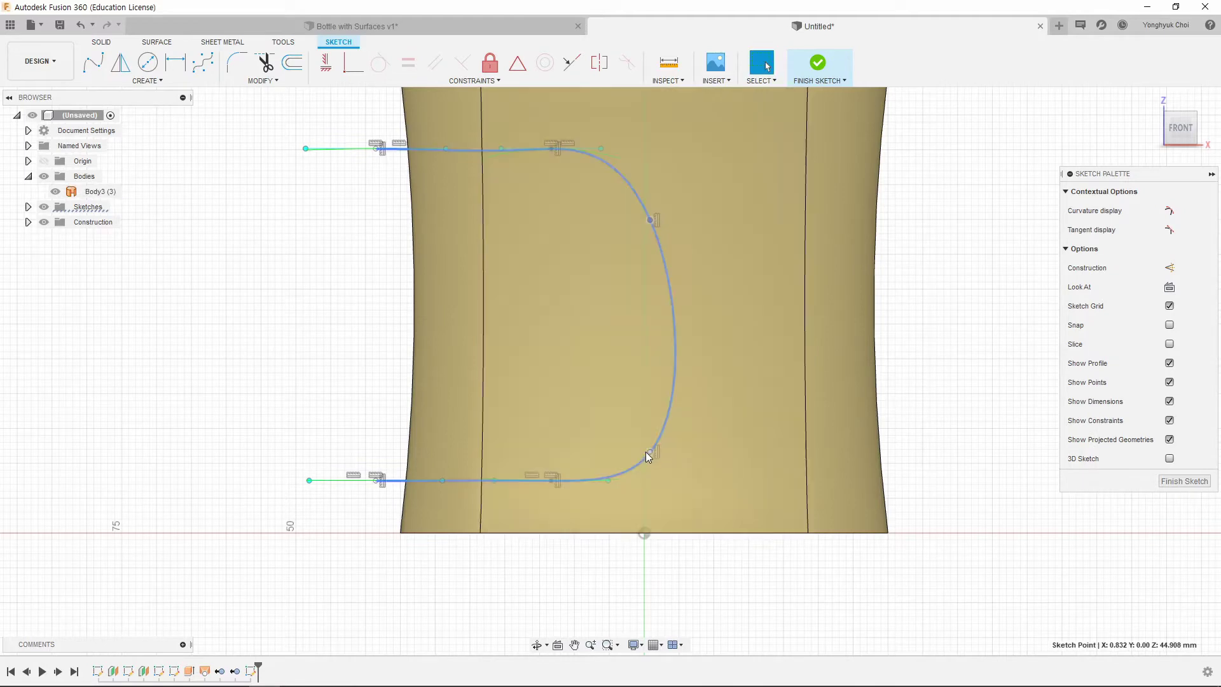
left_click_drag(647, 451, 638, 436)
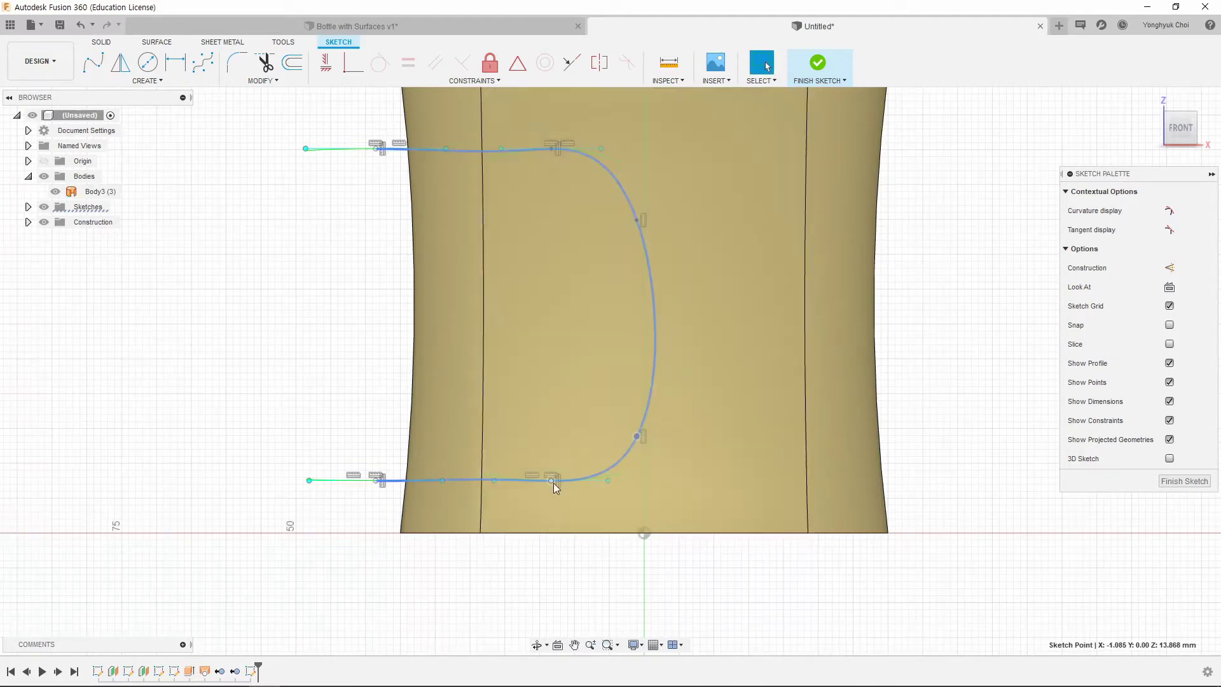
left_click_drag(551, 480, 517, 478)
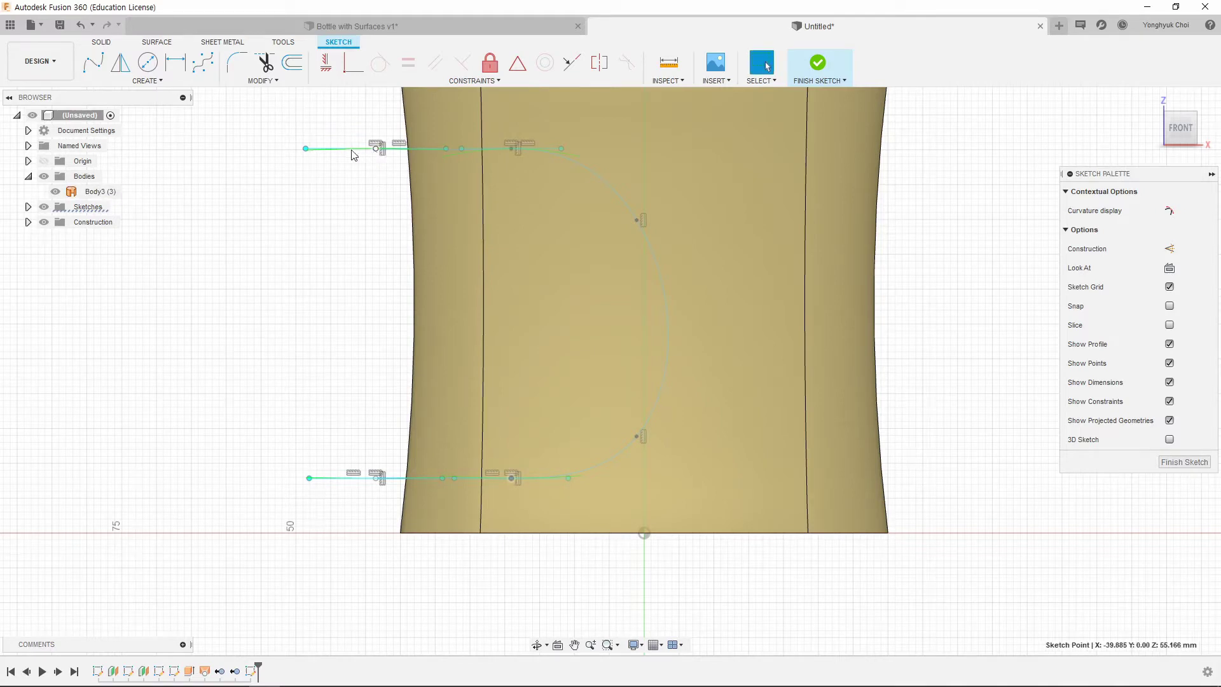
left_click_drag(375, 149, 337, 149)
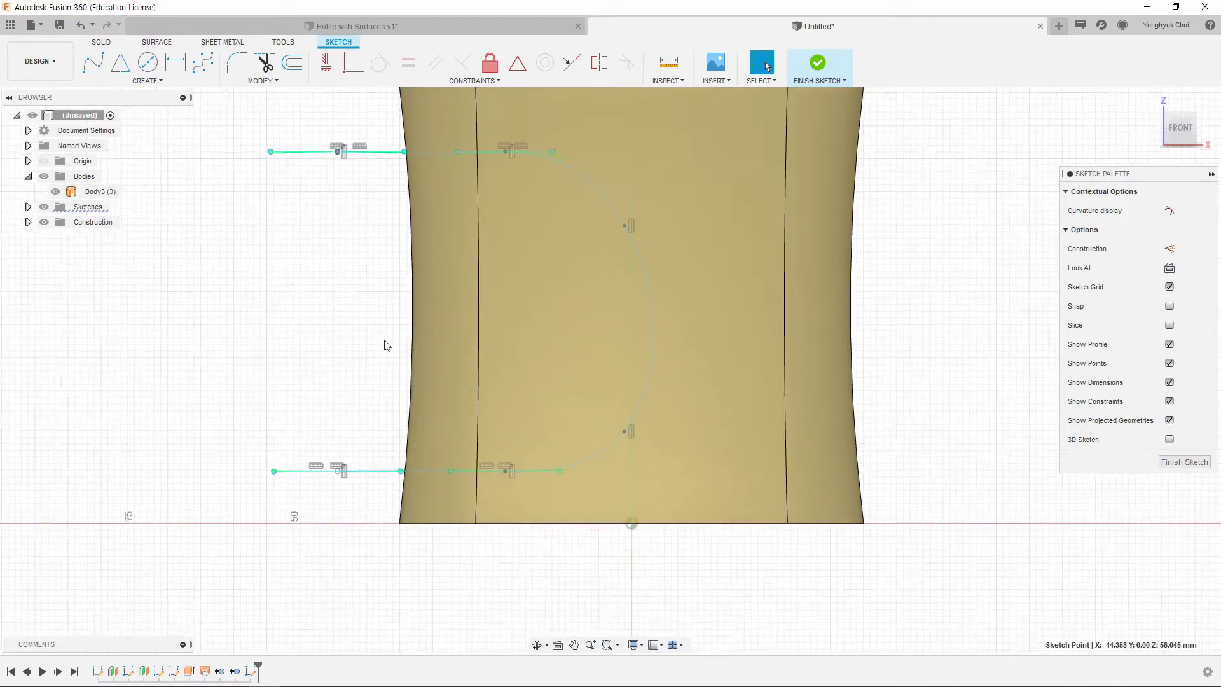
scroll(384, 337, "down", 2)
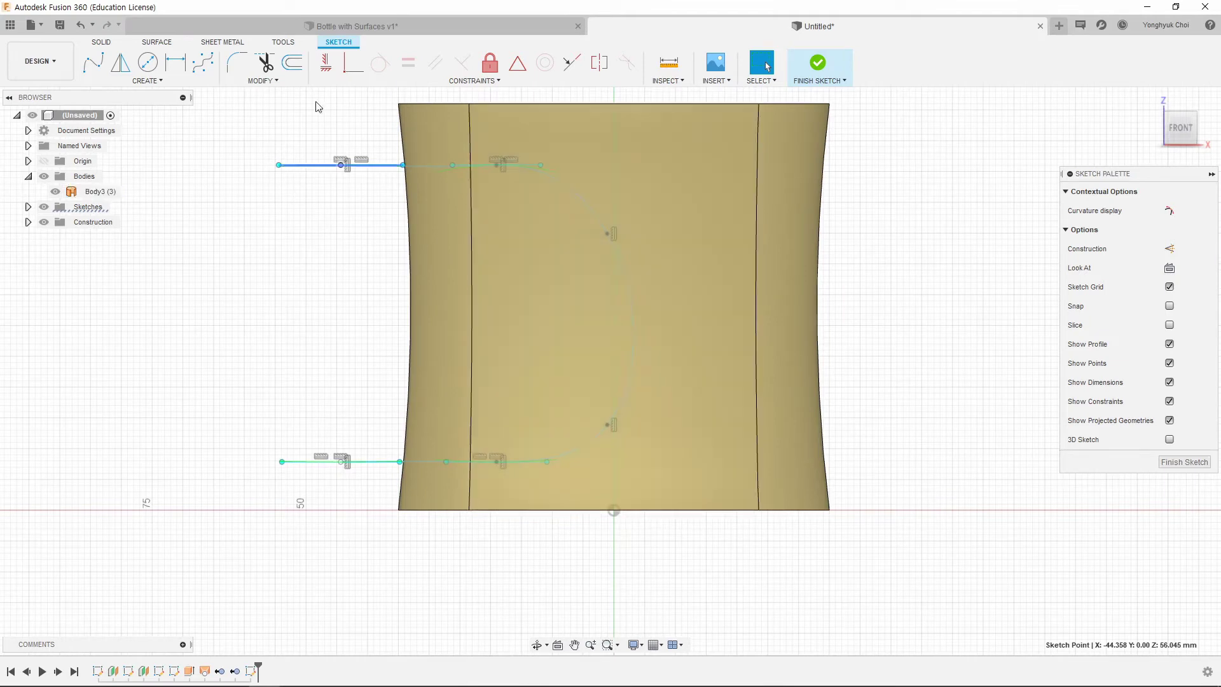
left_click(101, 80)
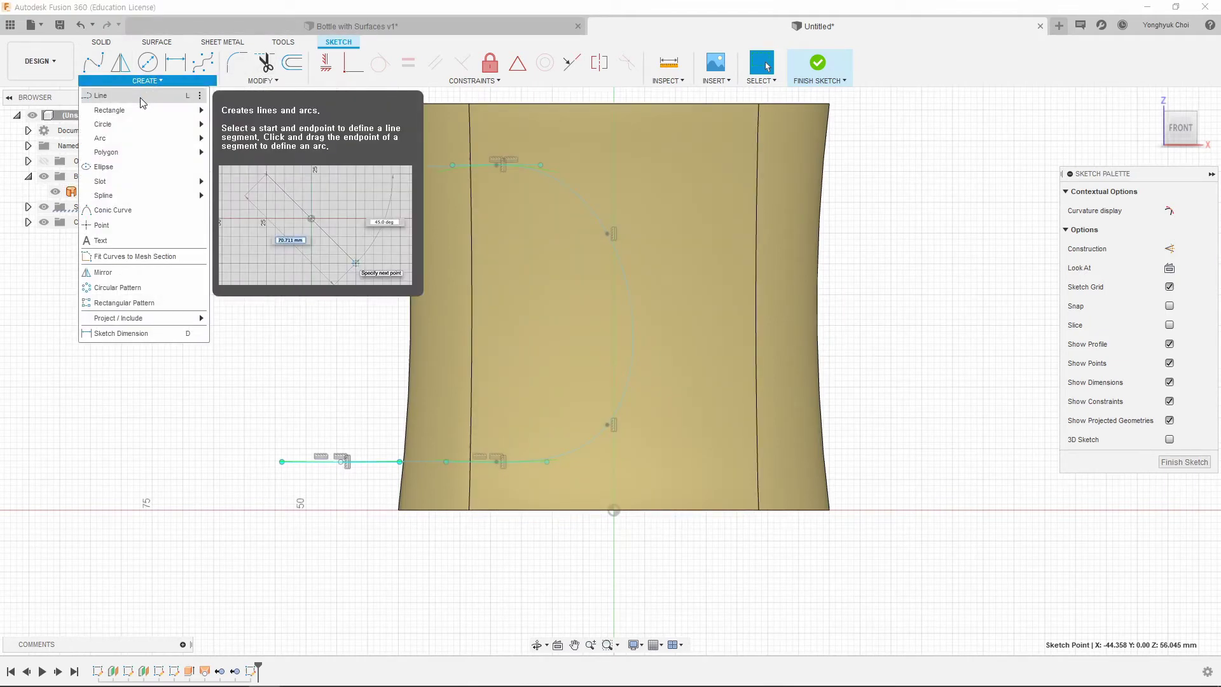
Step: Dimension the upper handle point 8 mm below the top line, correcting an initial 12 mm
left_click(141, 102)
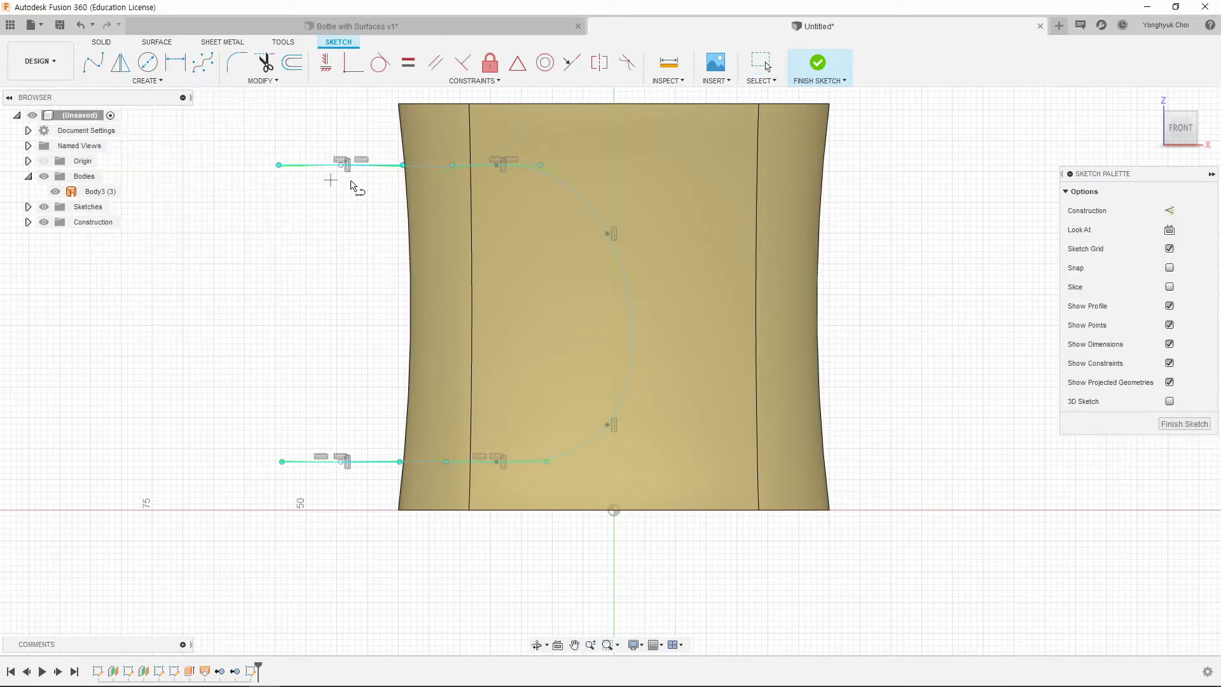
left_click(176, 63)
left_click(341, 165)
left_click(607, 233)
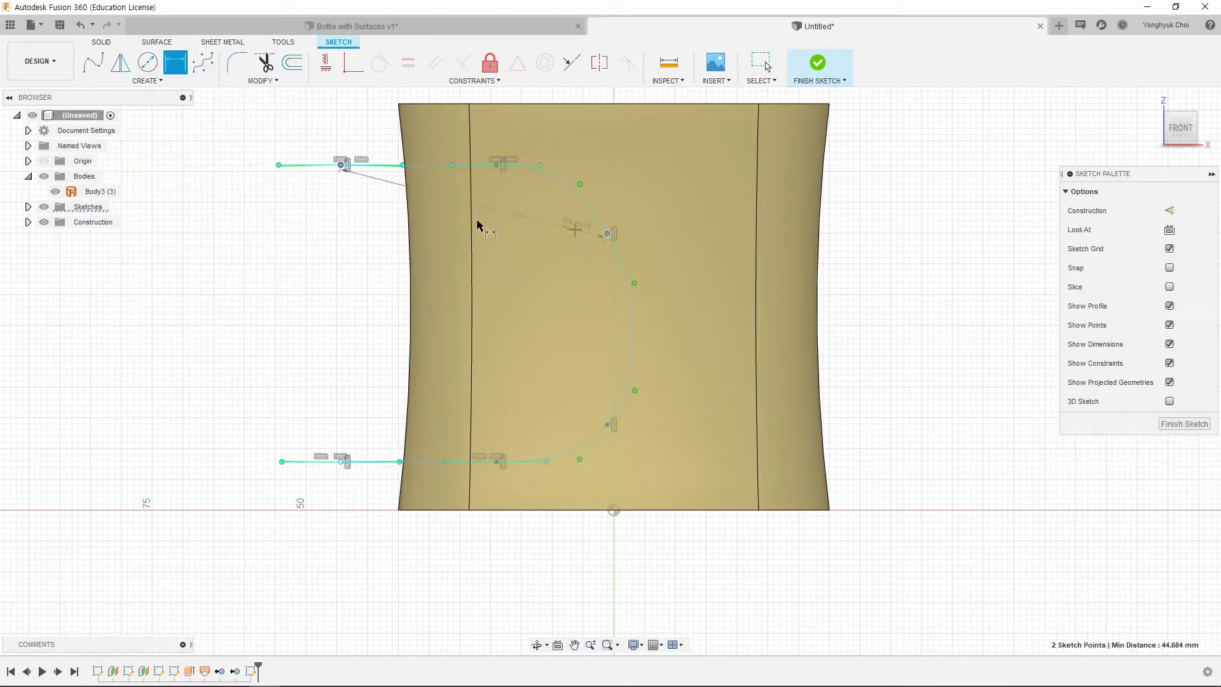
left_click(252, 186)
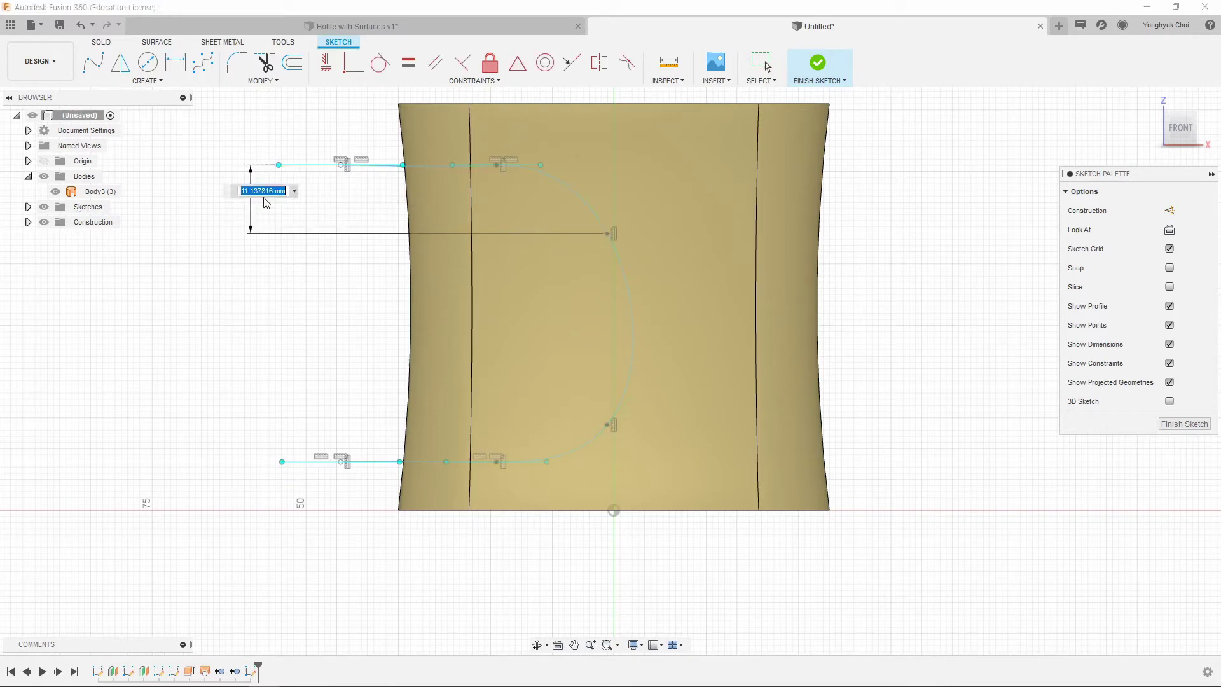
type("12")
key("Return")
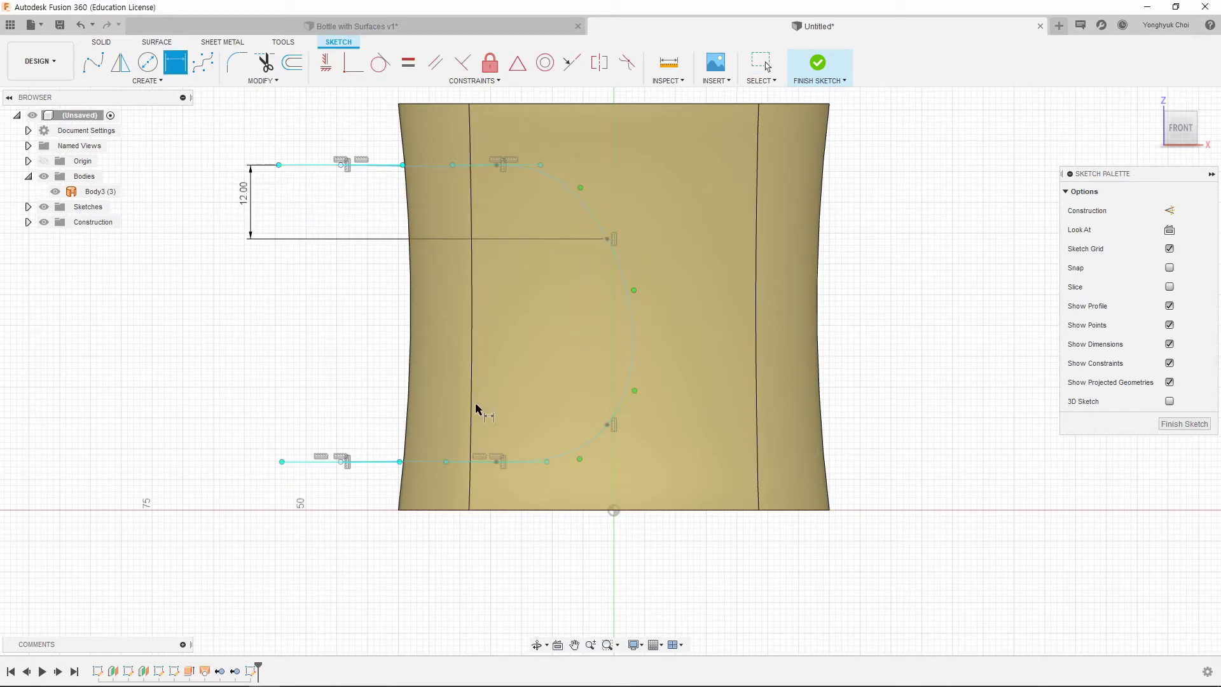
double_click(252, 205)
key("Return")
Step: Dimension the lower handle point 8 mm above the bottom line
left_click(611, 426)
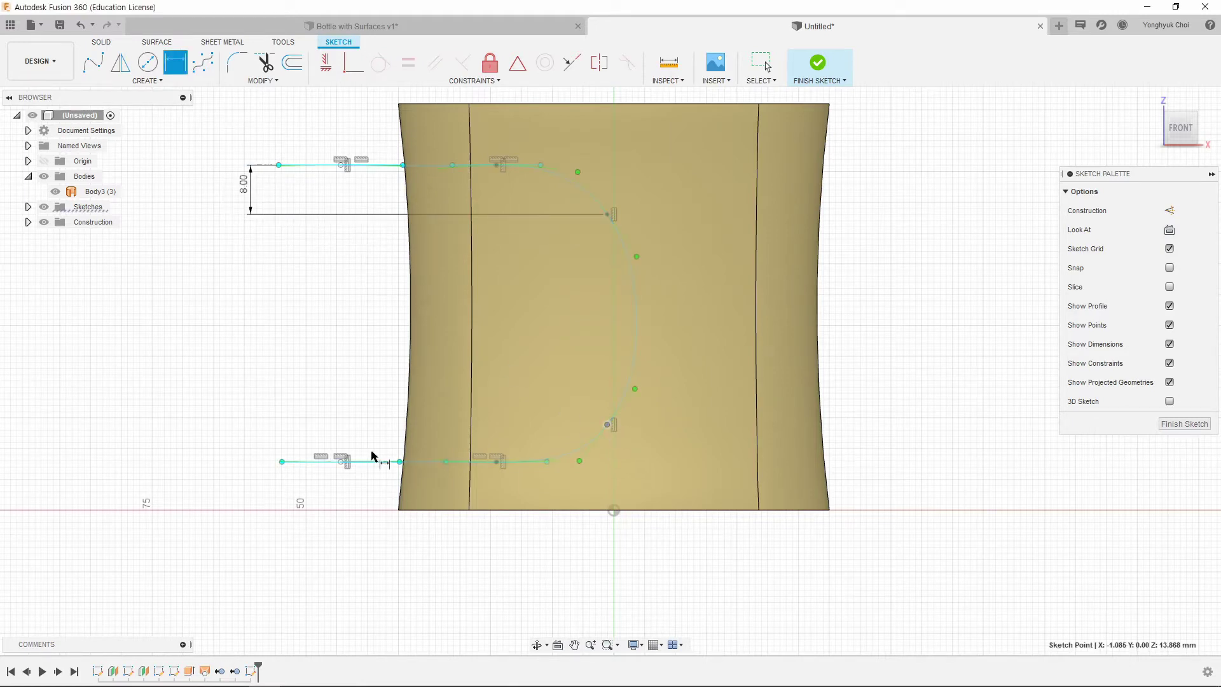
left_click(341, 462)
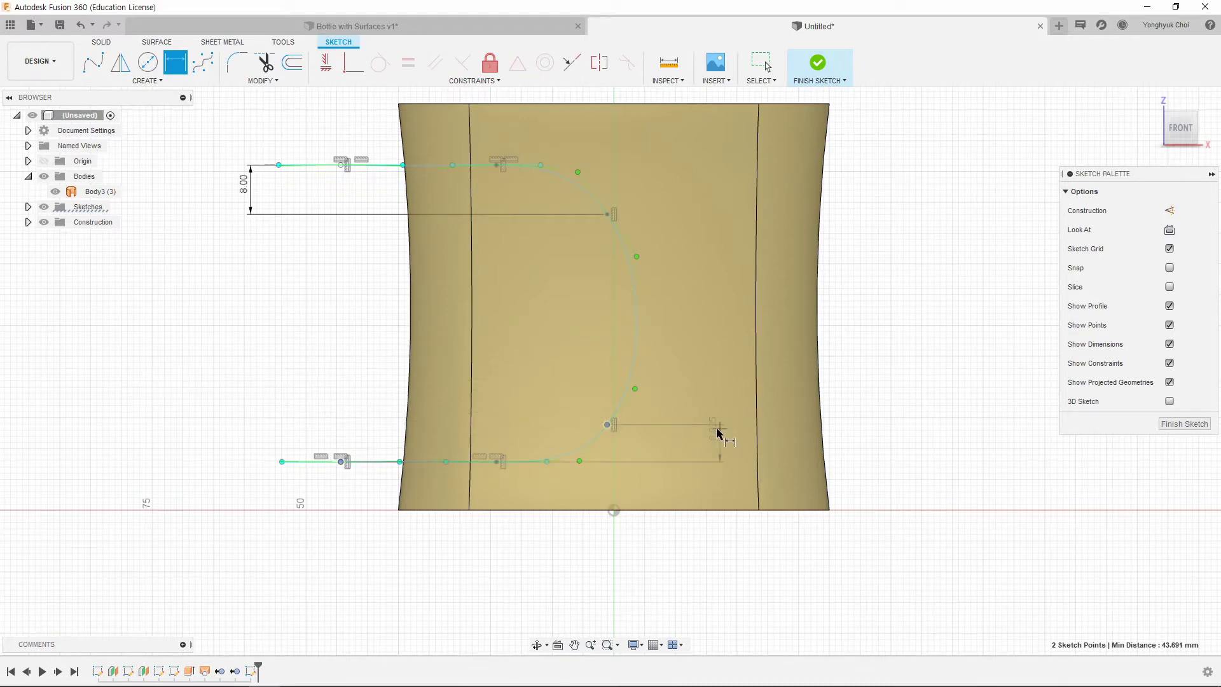
left_click(693, 438)
type("8")
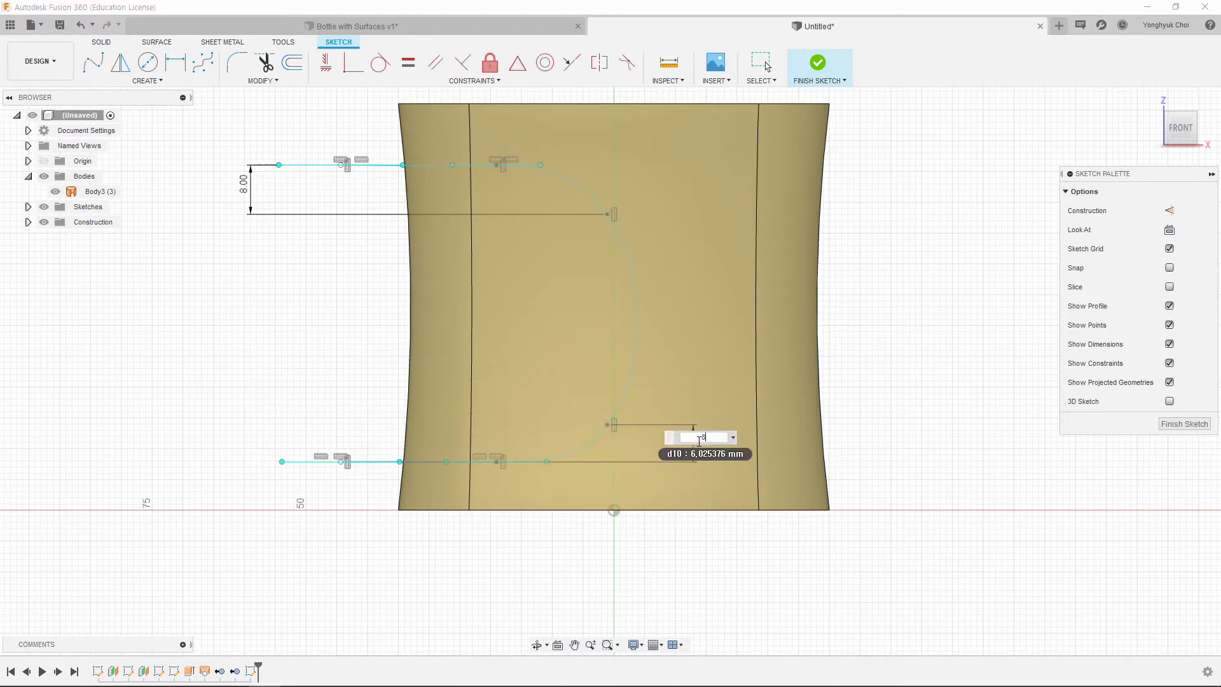
key("Return")
left_click_drag(690, 450, 247, 396)
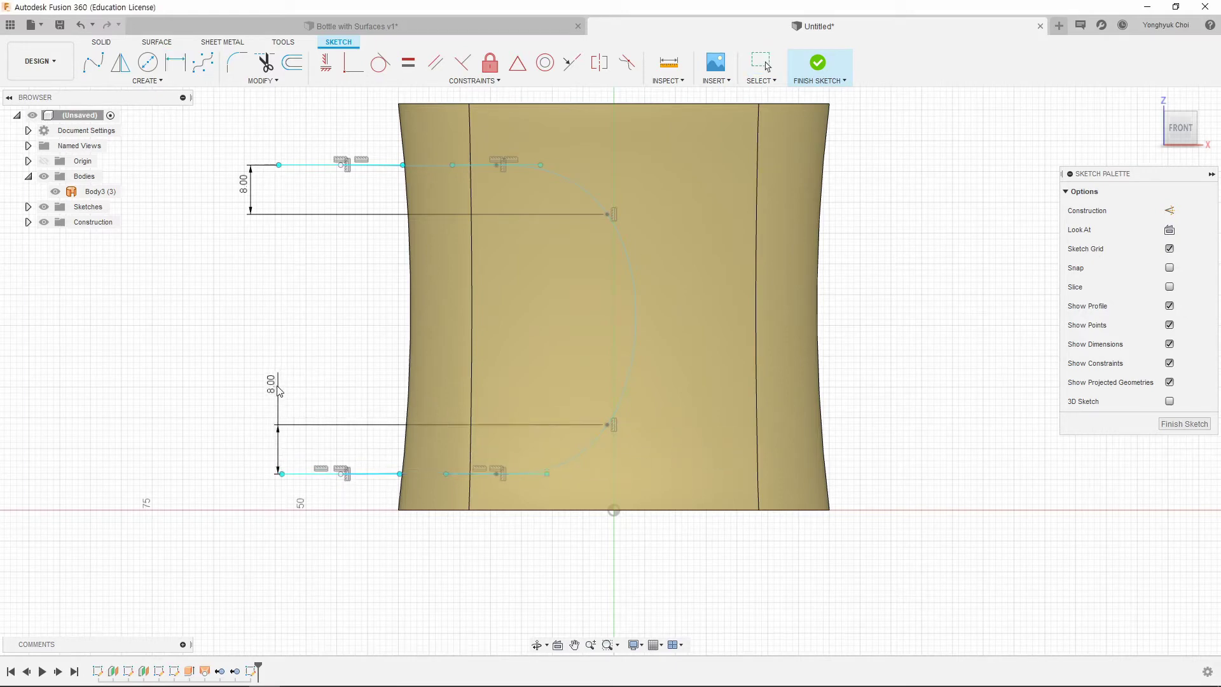
Step: Dimension the height between the top and bottom lines as 50 mm
key("d")
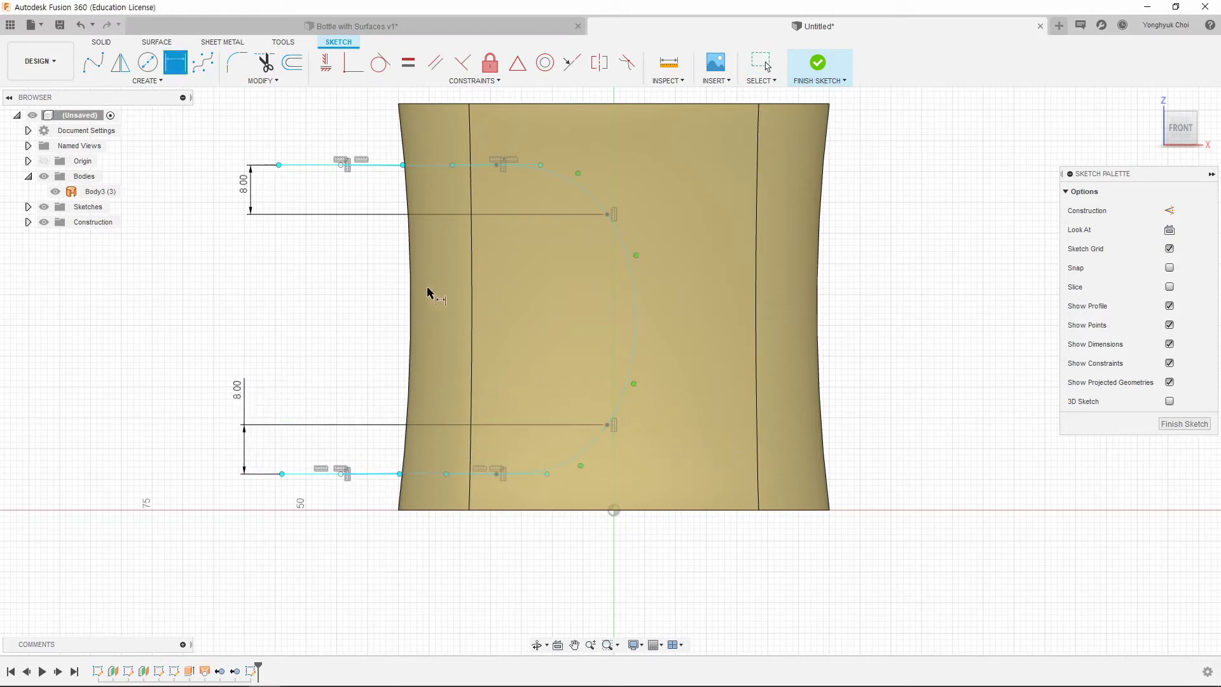
left_click(341, 166)
left_click(341, 474)
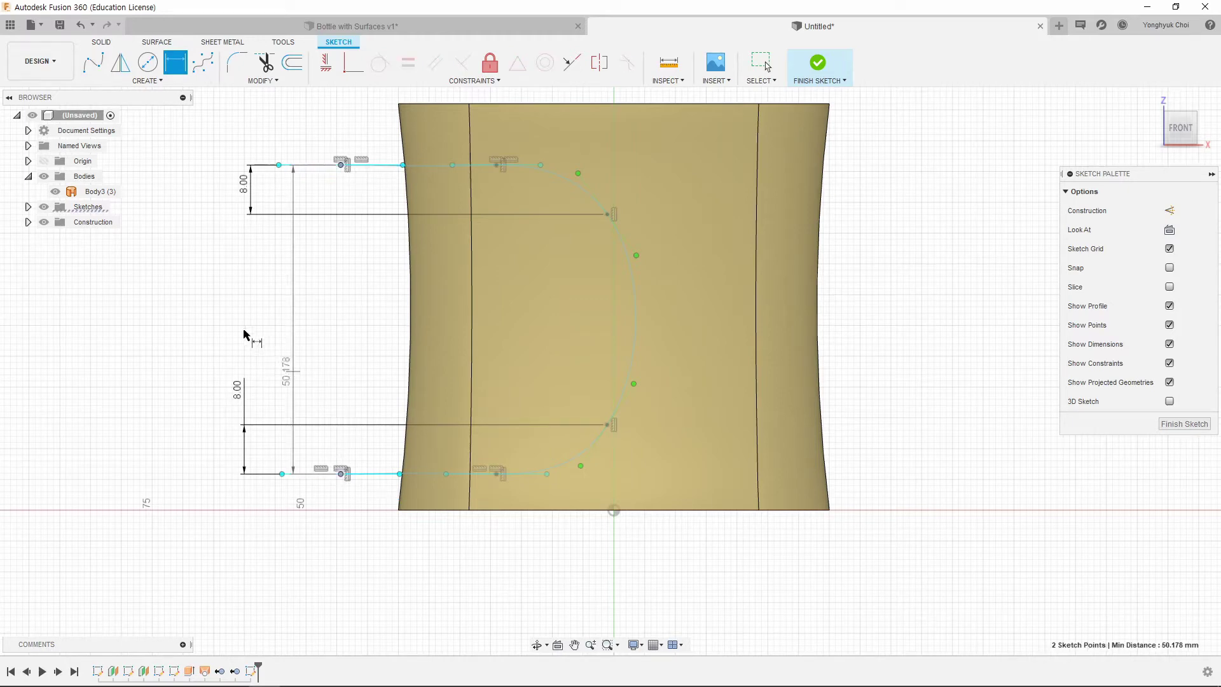
left_click(202, 308)
type("50")
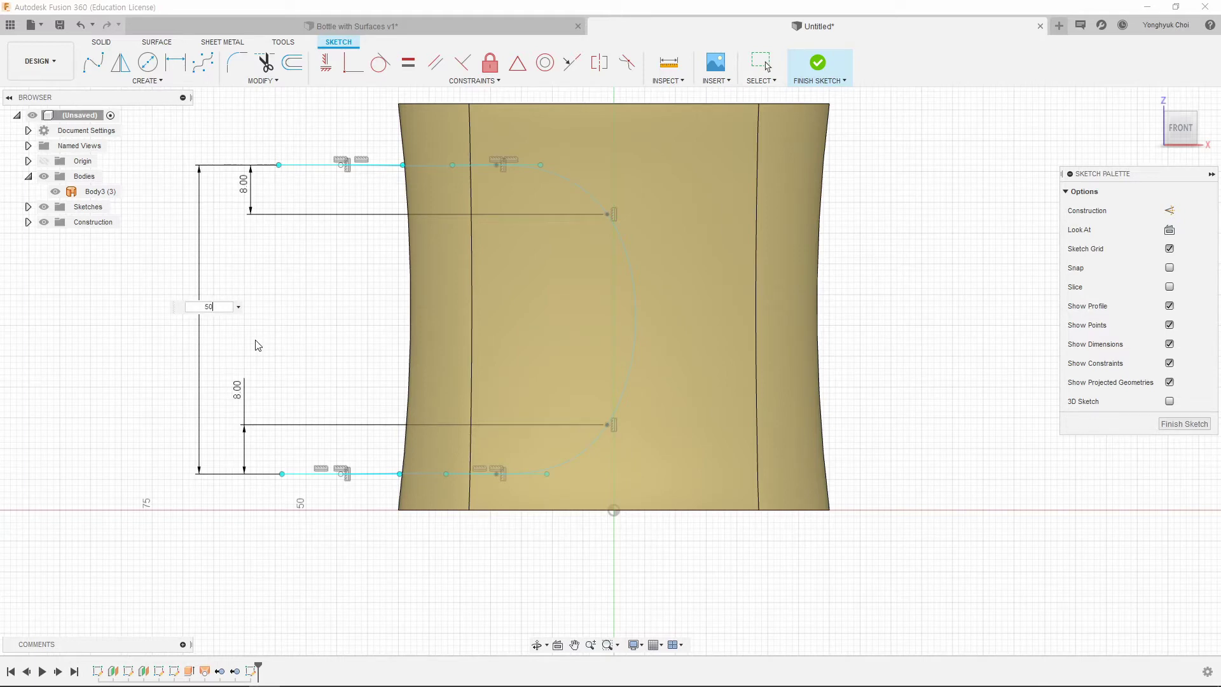
key("Return")
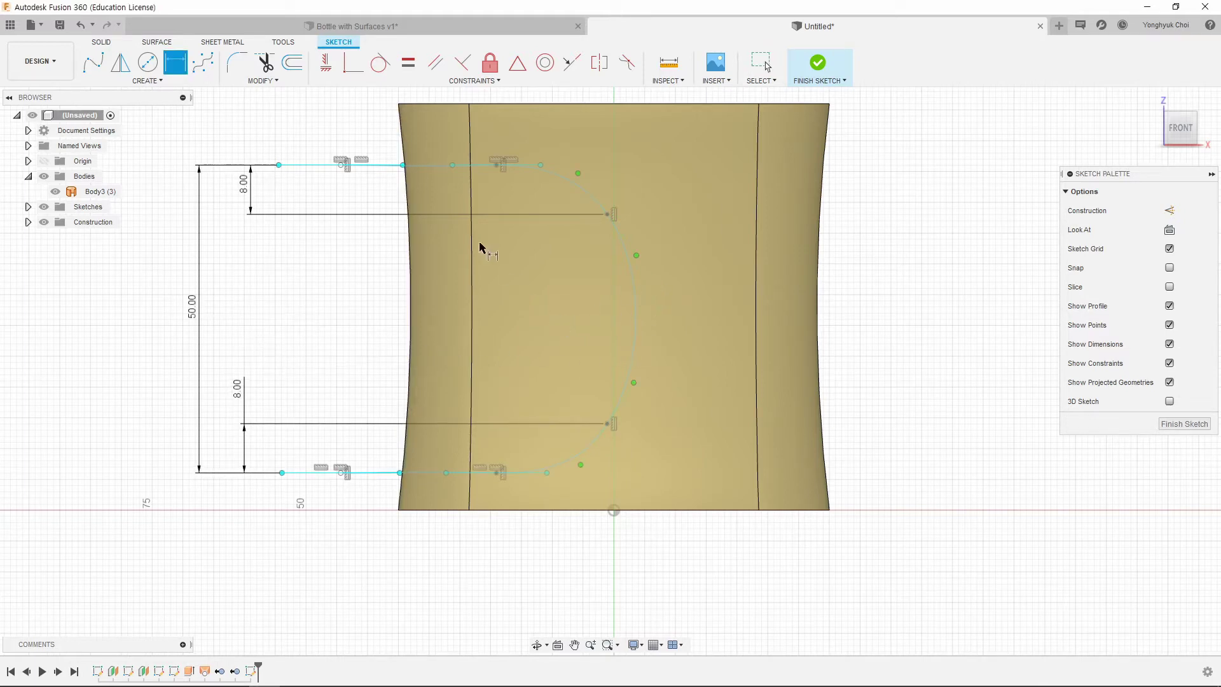
left_click(147, 81)
left_click(108, 97)
Step: Draw a horizontal line leftward and constrain its end to the curve's midpoint
left_click(635, 312)
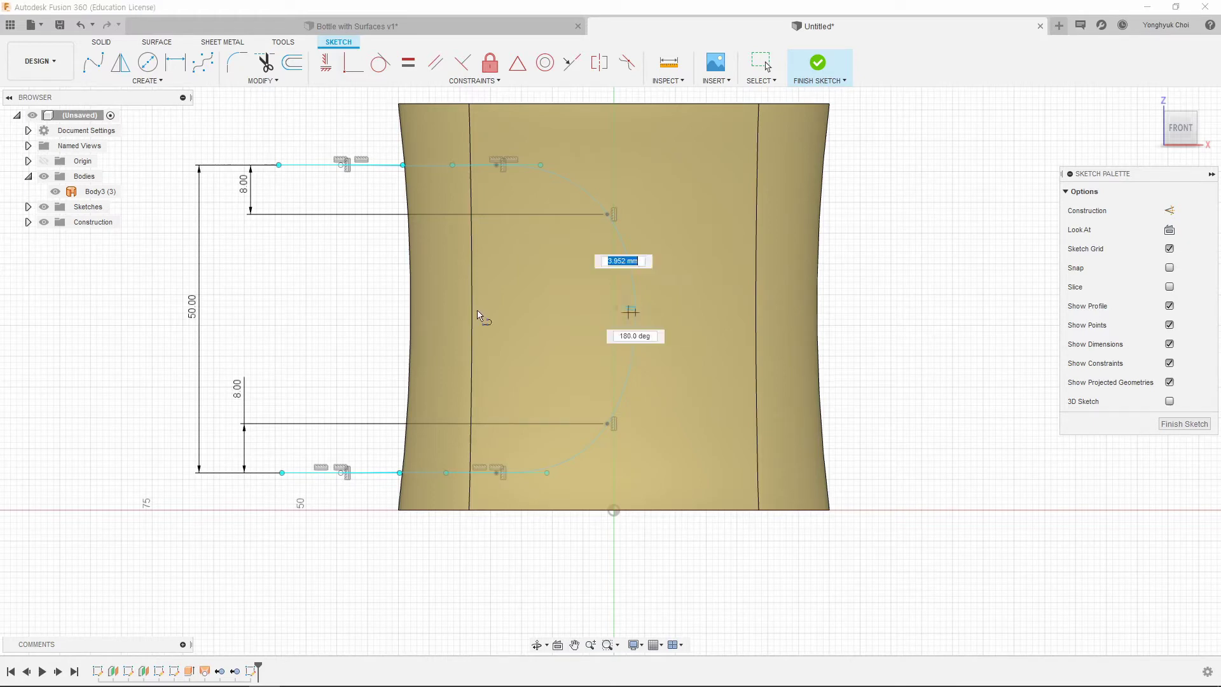
left_click(270, 312)
key("Escape")
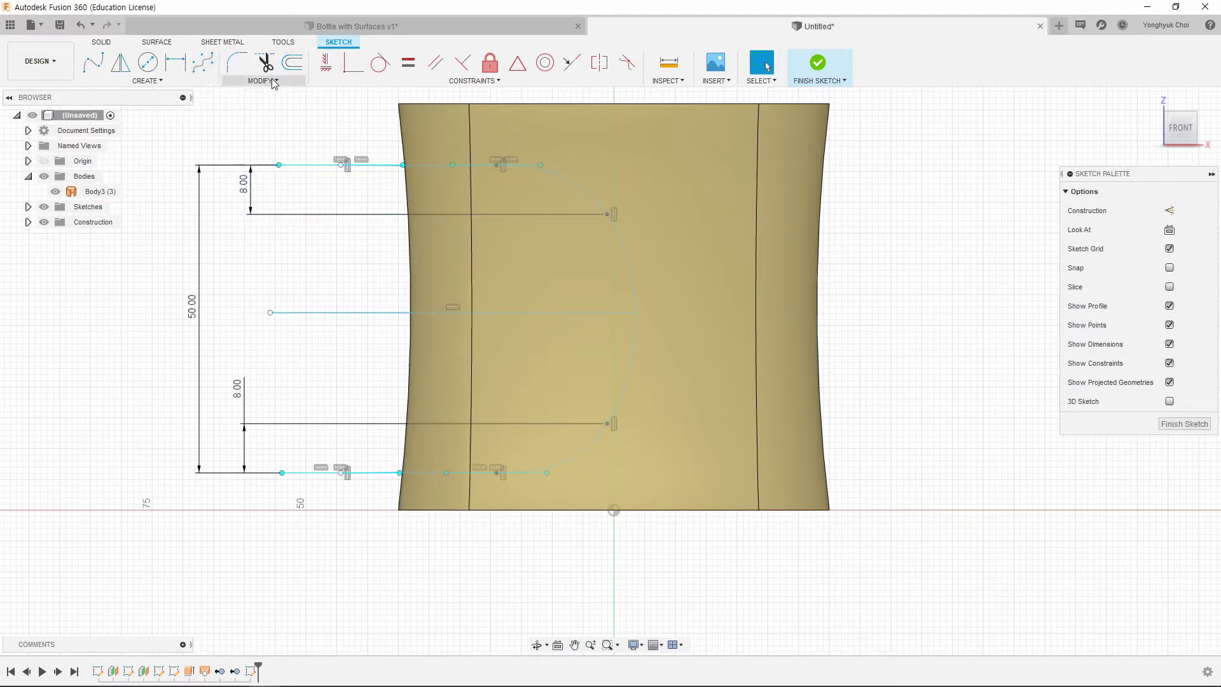
left_click_drag(622, 314, 578, 342)
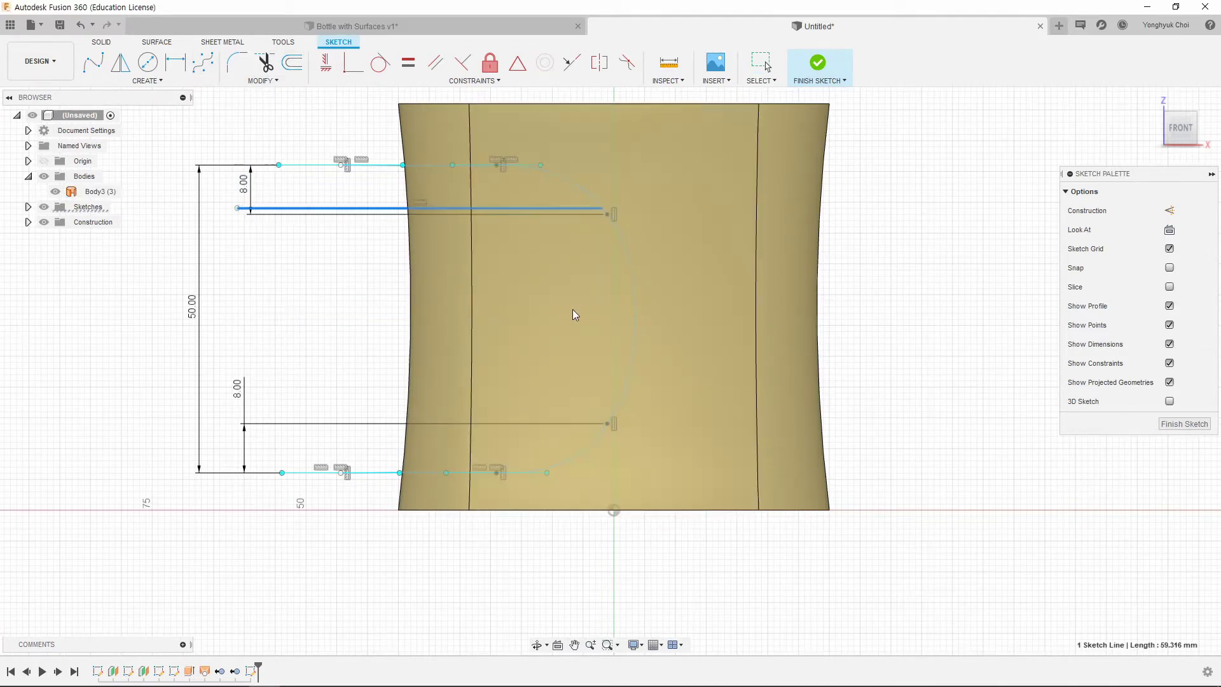
key("ctrl+z")
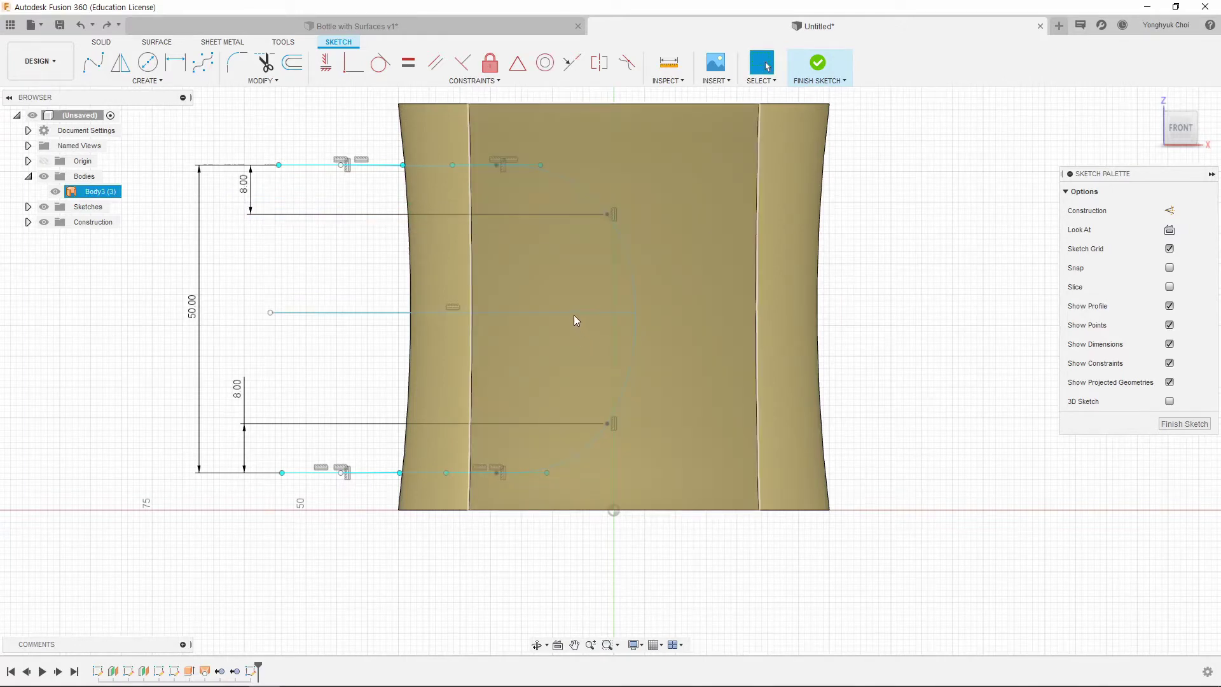
left_click(353, 62)
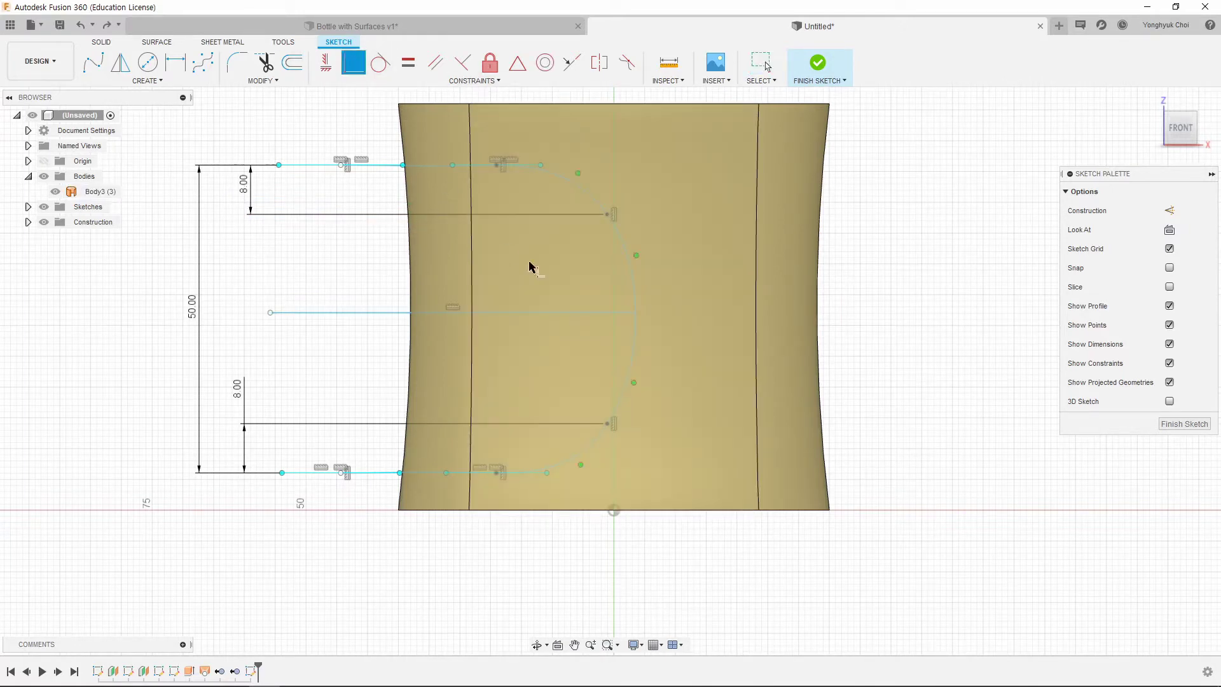
left_click(627, 312)
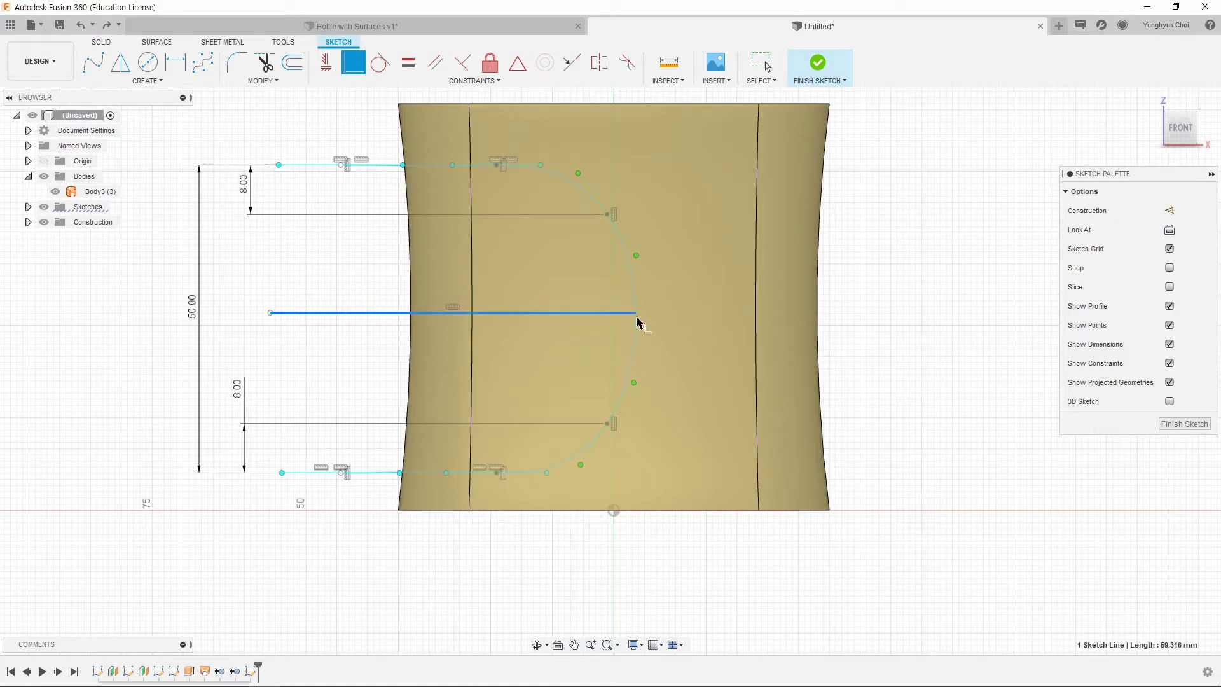
key("Escape")
left_click(519, 63)
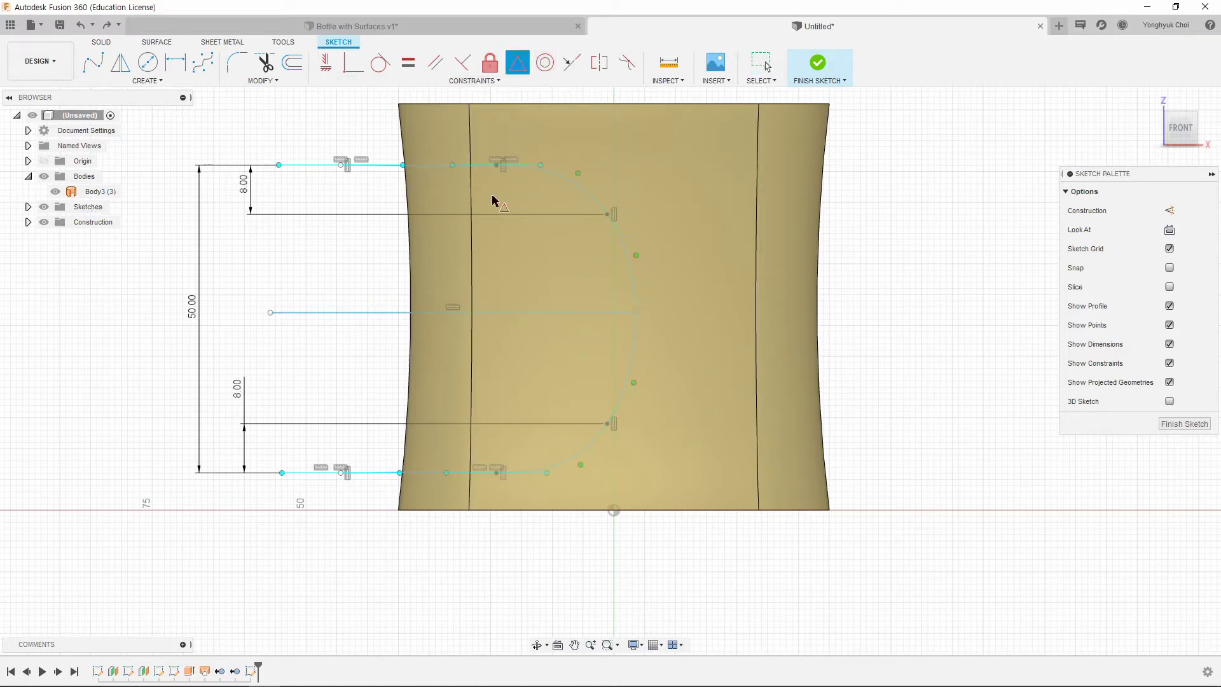
left_click(483, 312)
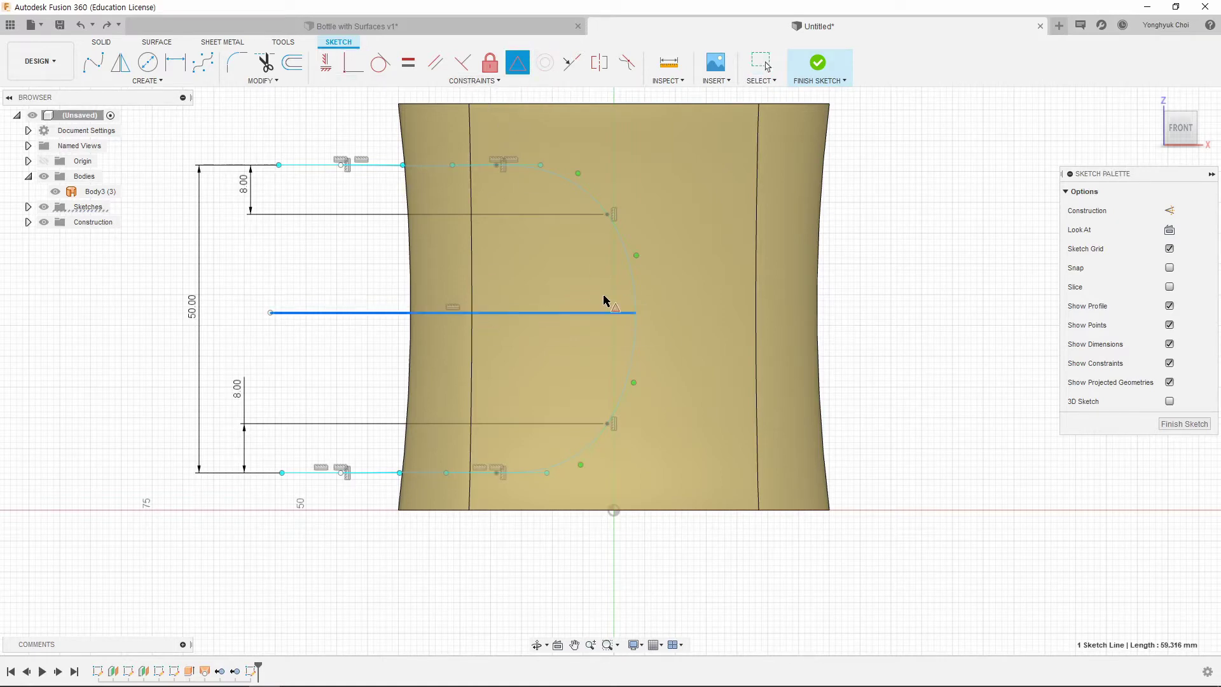
left_click(636, 304)
key("Escape")
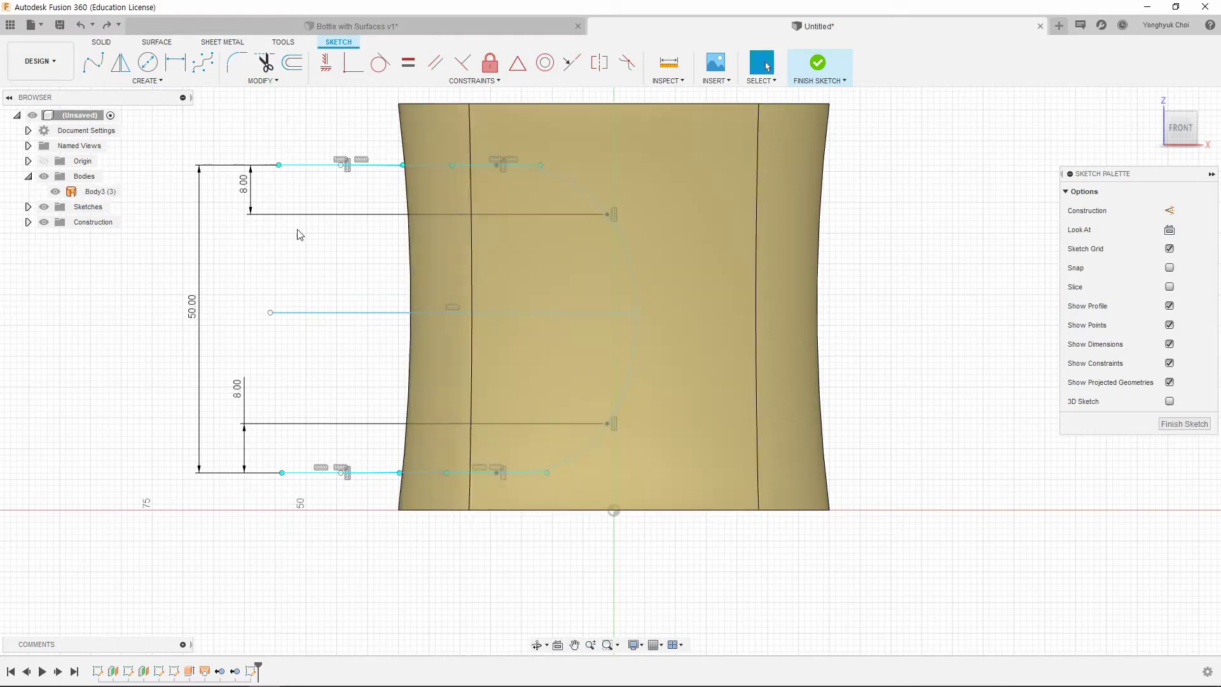
Step: Dimension the middle line 25 mm above the bottom line
left_click(178, 67)
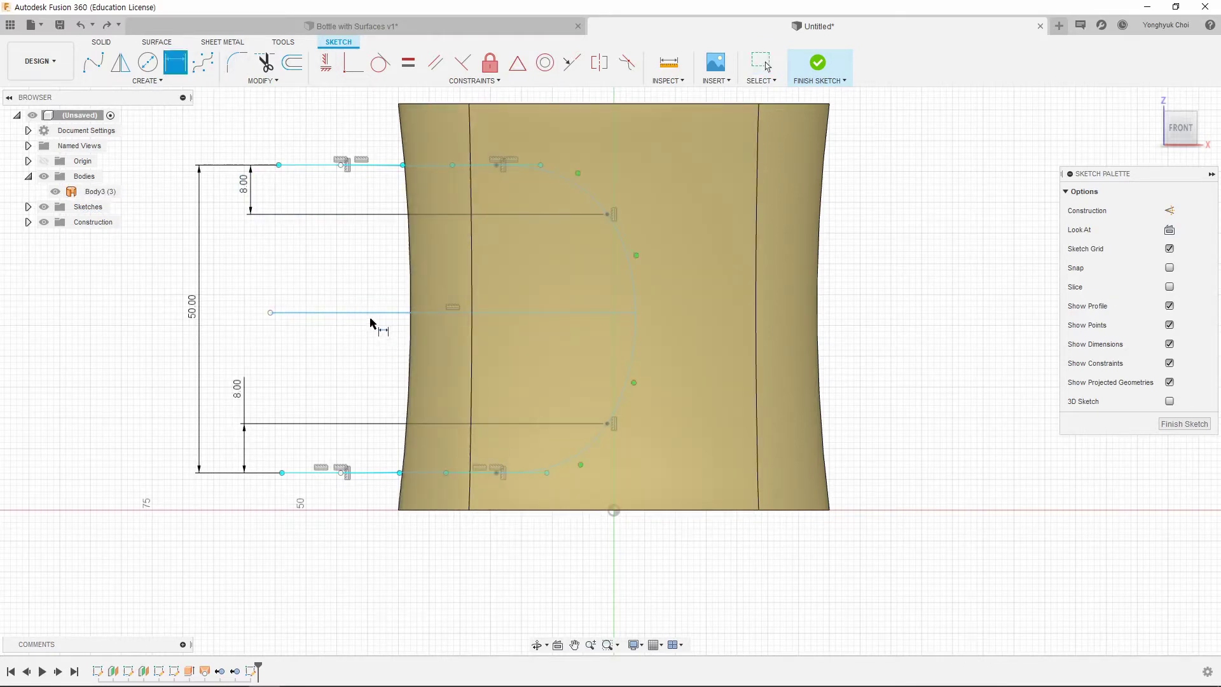
left_click(371, 313)
left_click(373, 473)
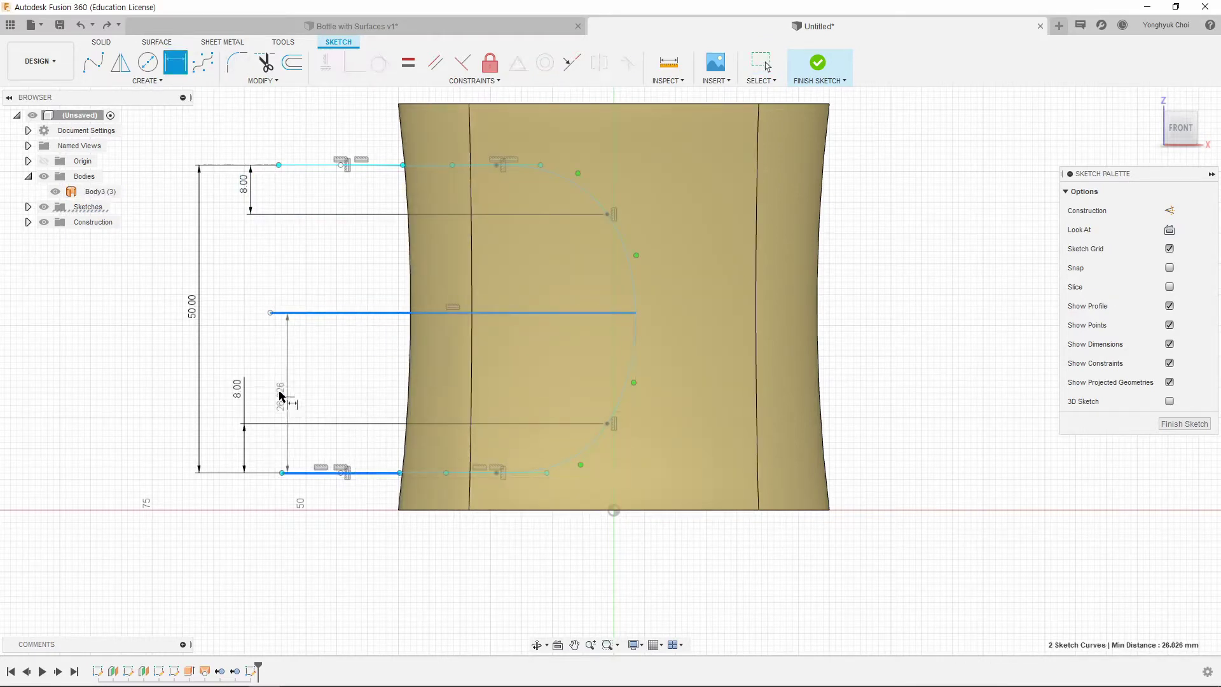
left_click(227, 382)
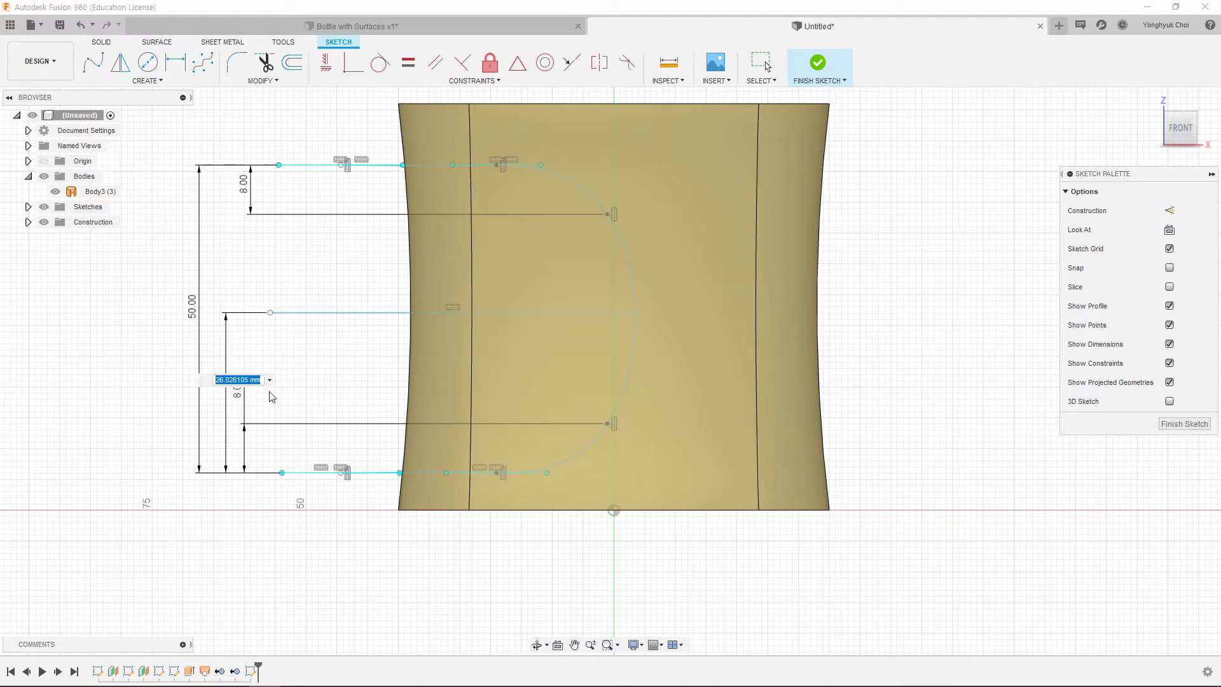
type("25")
key("Return")
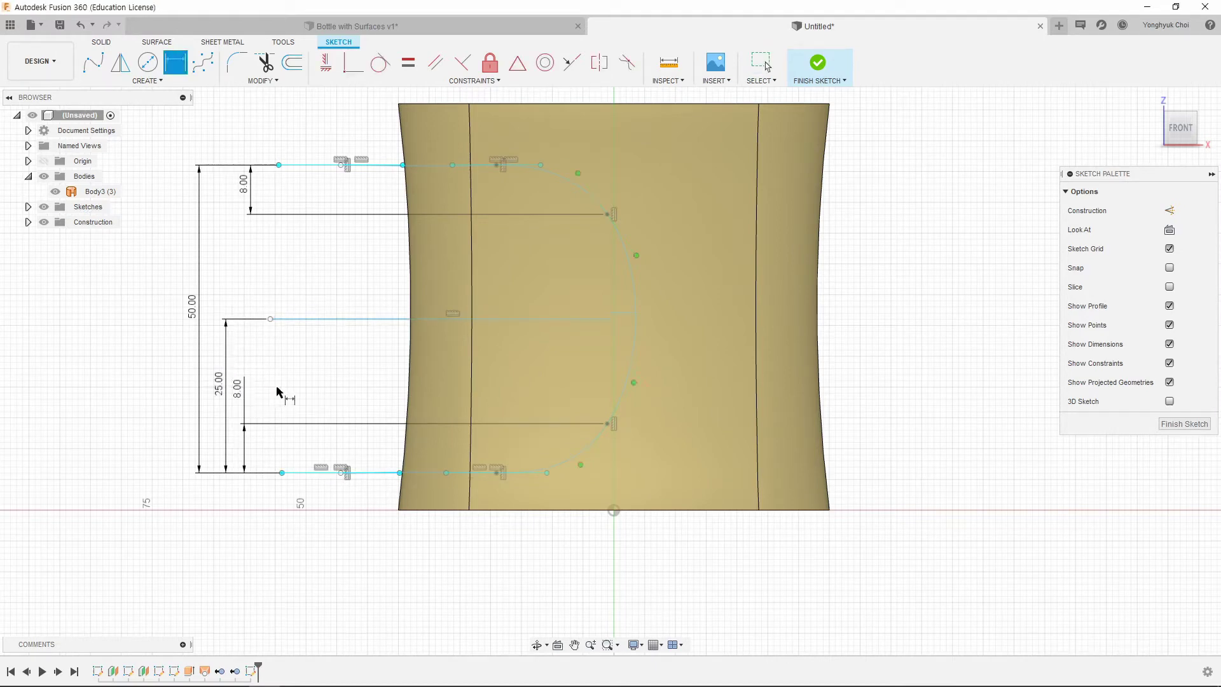
Step: Turn the middle horizontal line into construction geometry
left_click(390, 319)
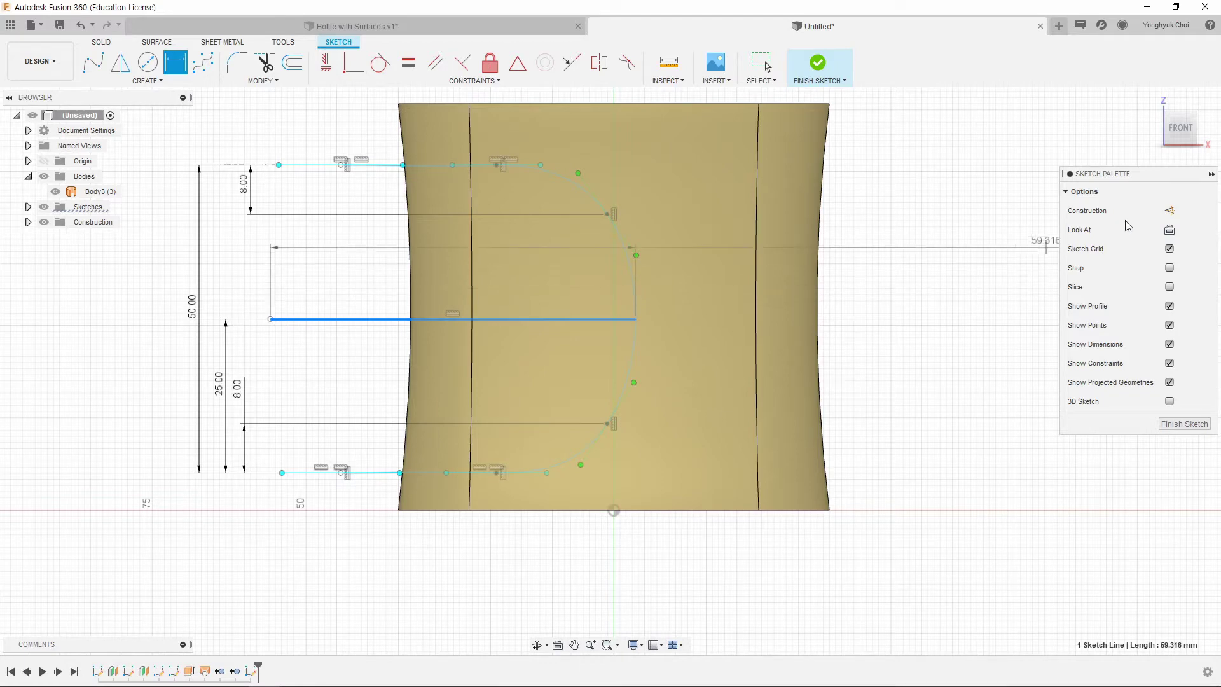
key("Escape")
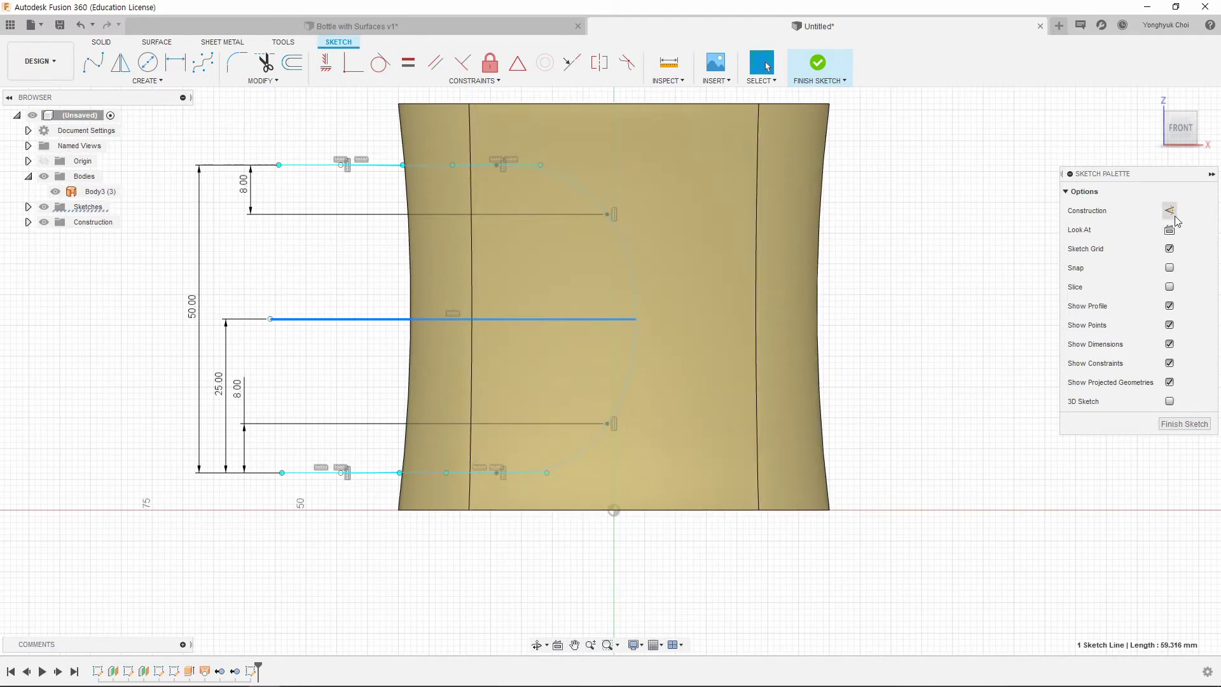
left_click(1170, 211)
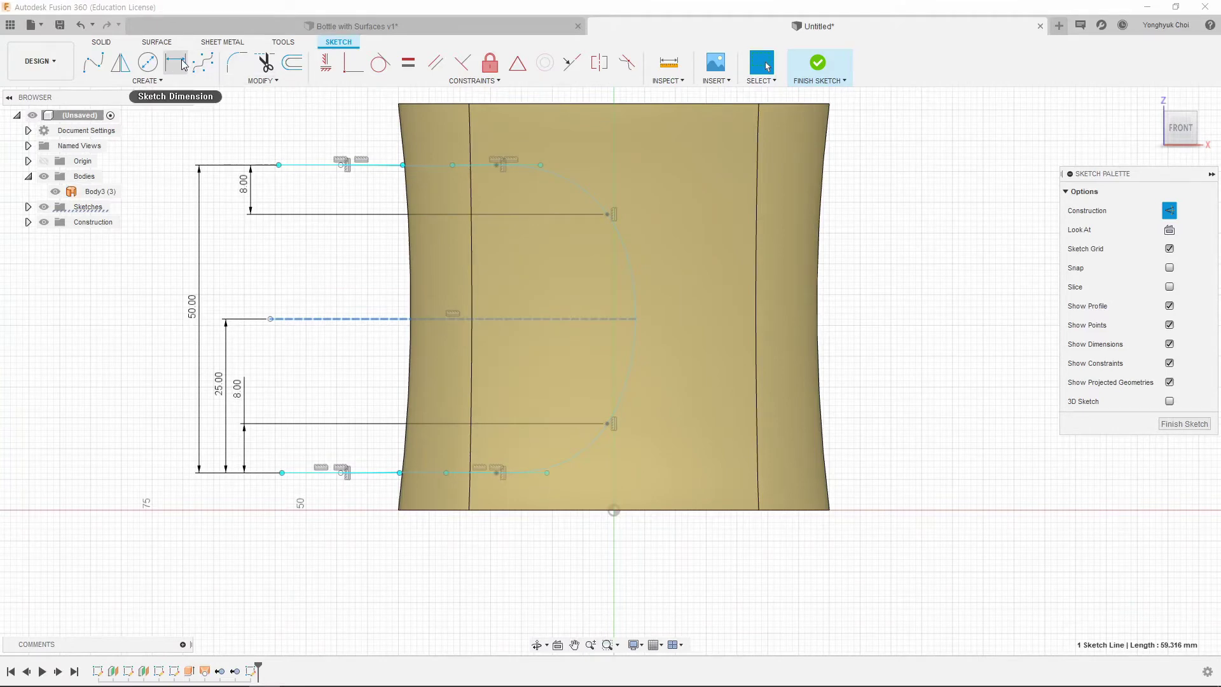
Step: Angle both inner spline tangent handles at 70° to the construction line
left_click(176, 62)
left_click(624, 238)
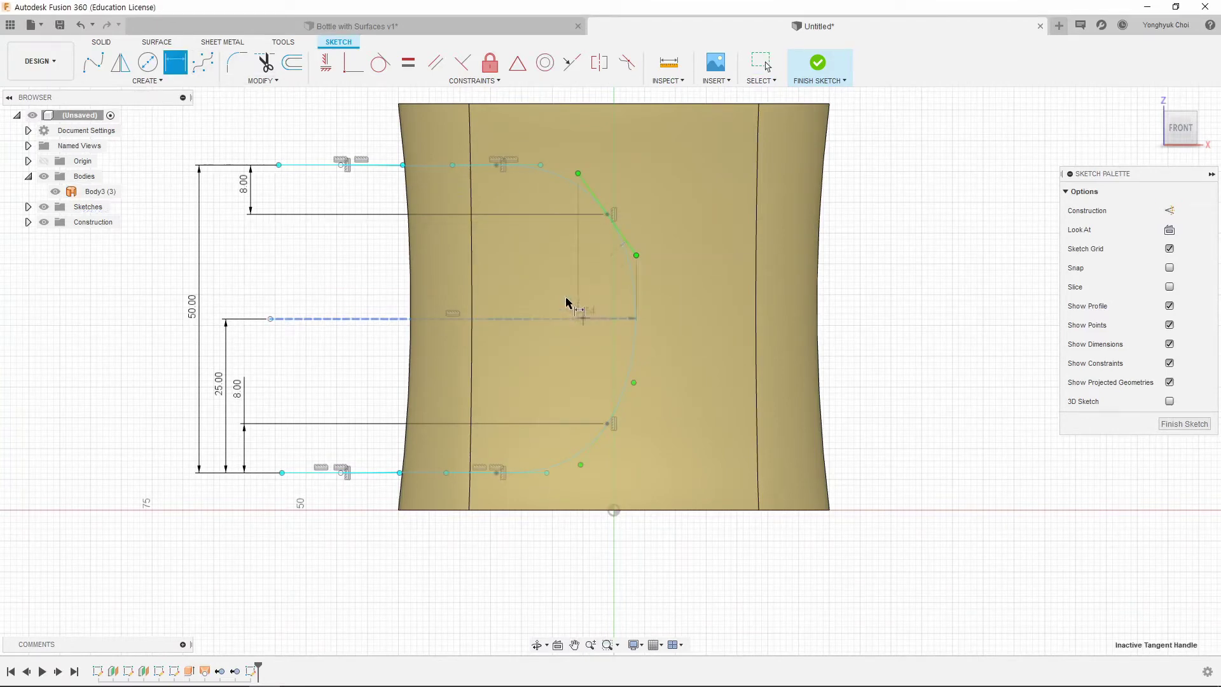
left_click(580, 318)
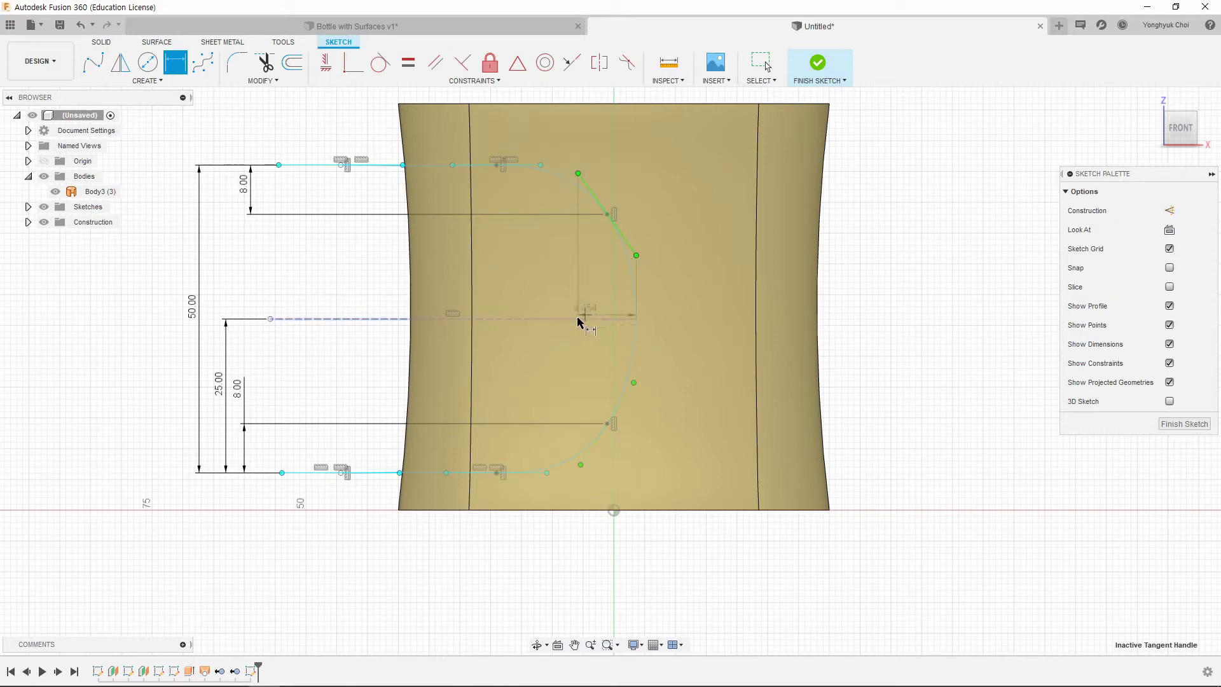
left_click(557, 269)
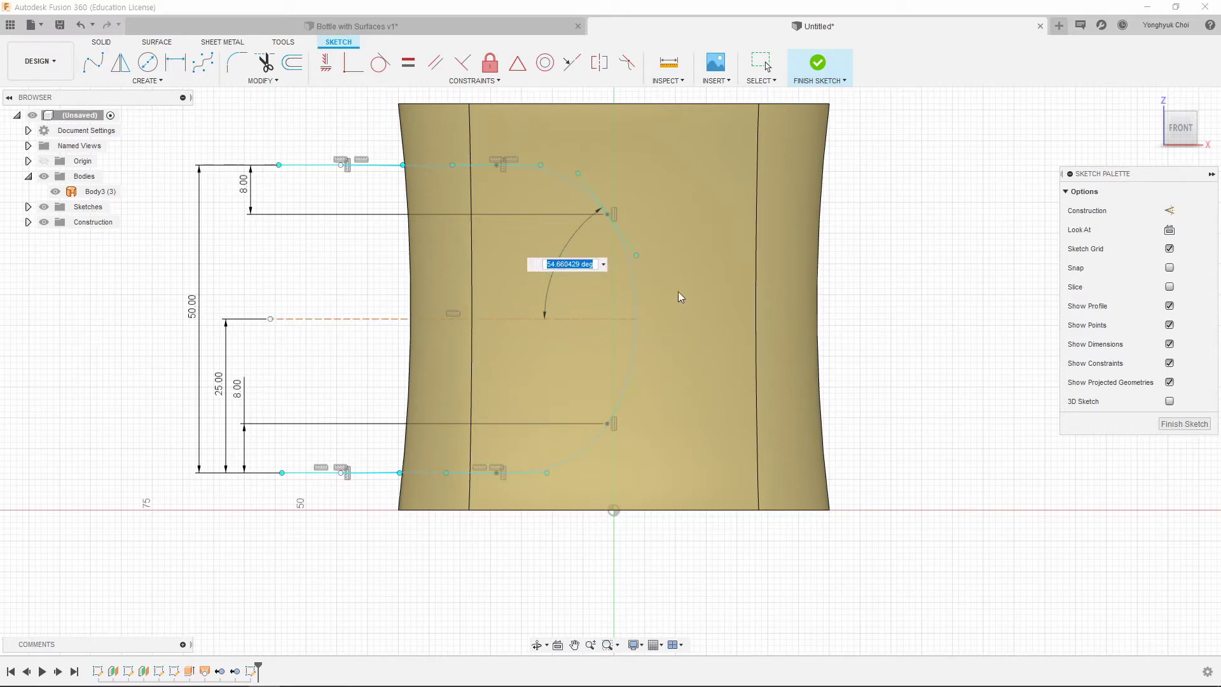
type("70")
key("Return")
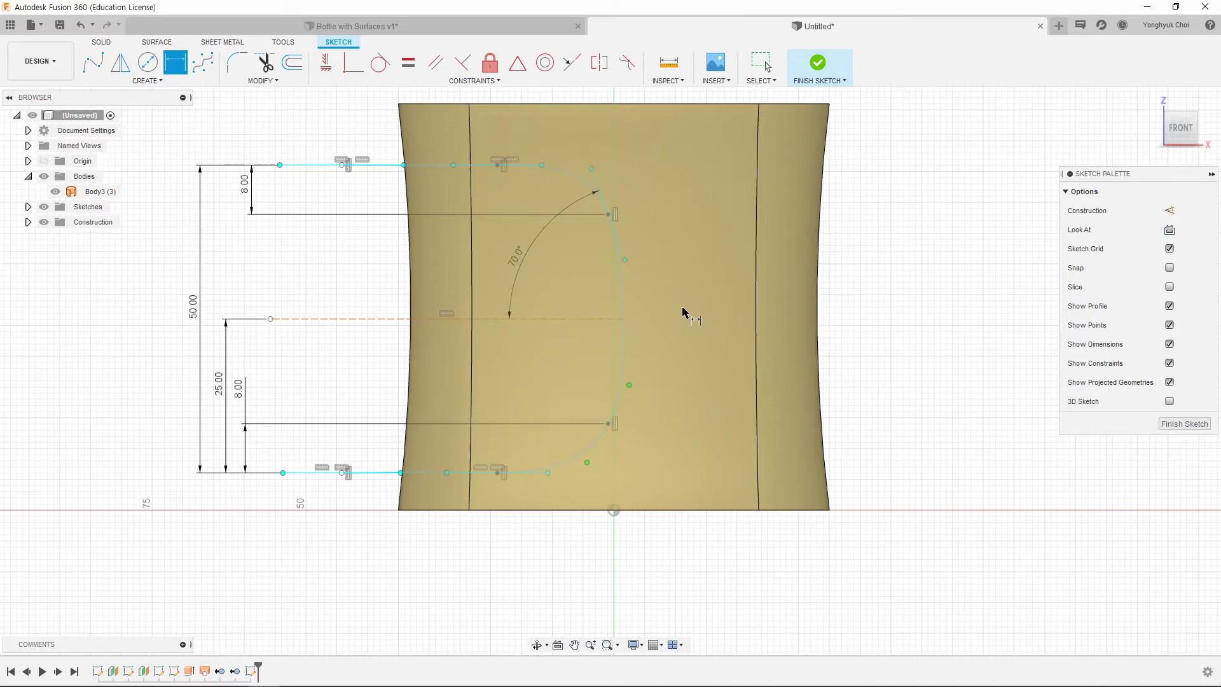
left_click(597, 454)
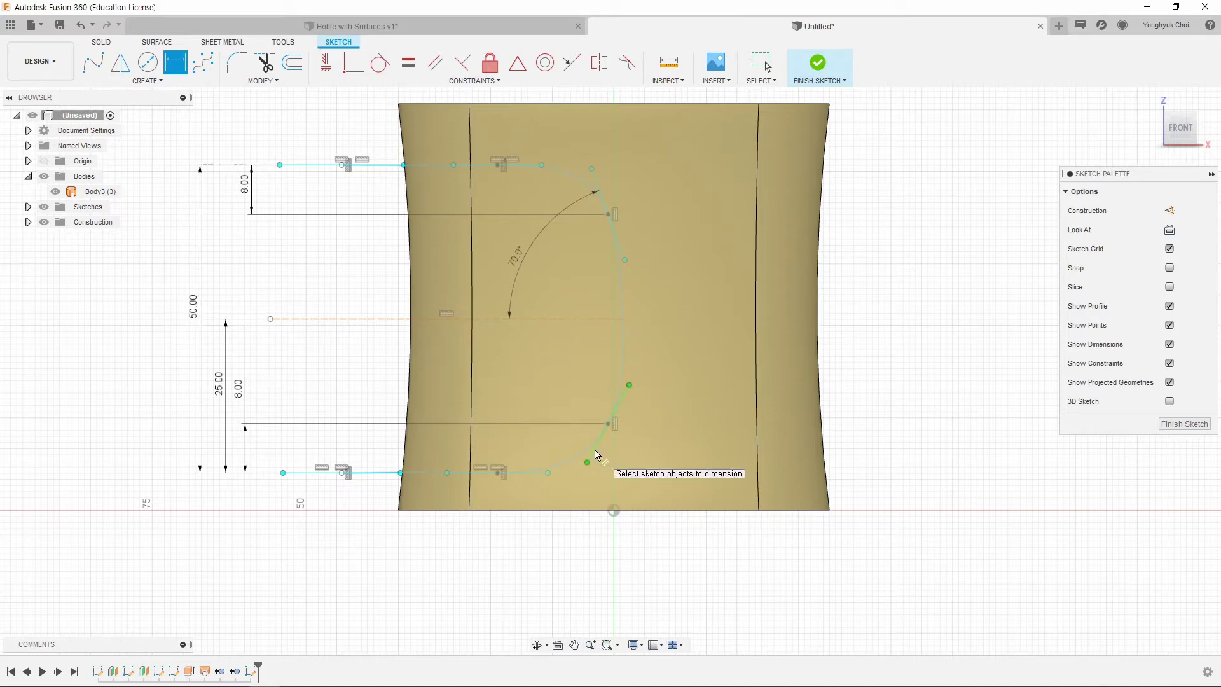
left_click(566, 319)
left_click(521, 374)
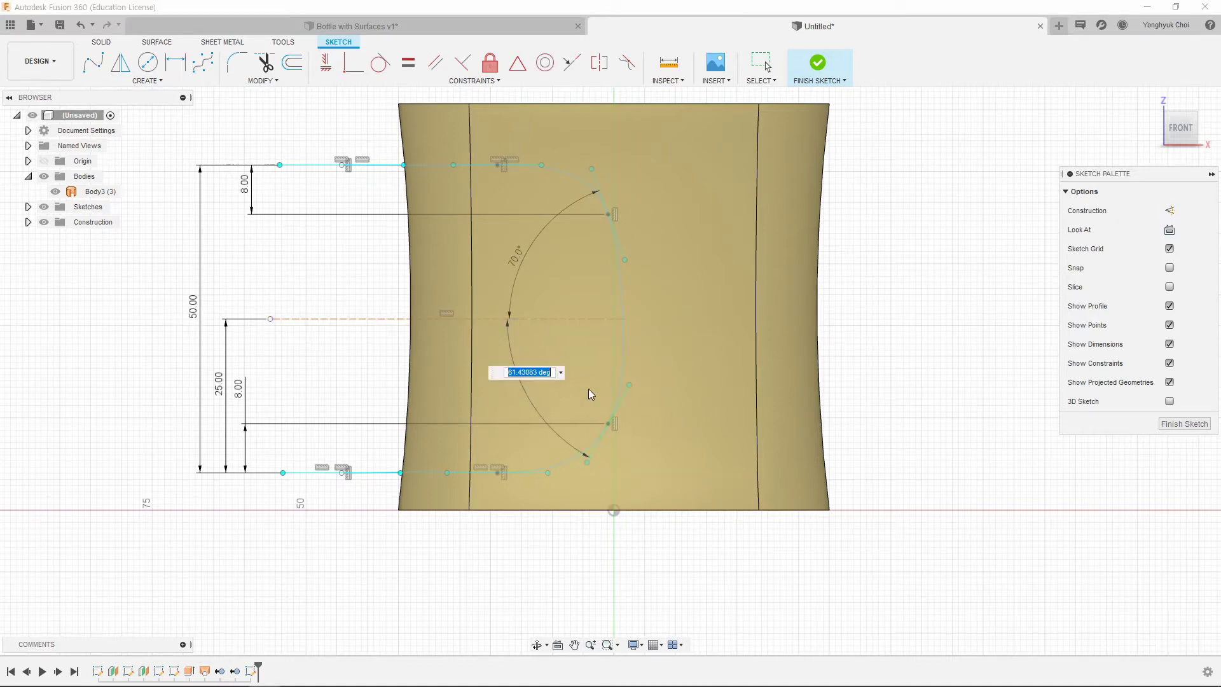
type("70")
key("Return")
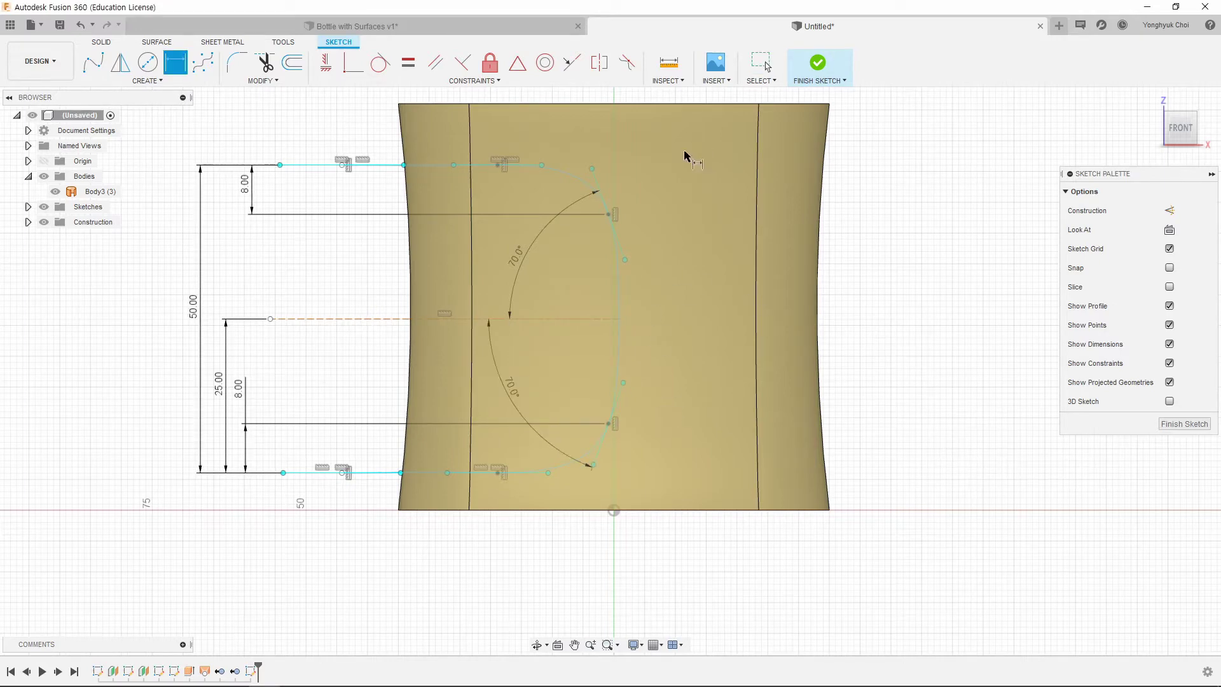
Step: Set the upper tangent handle to 15 mm and make the lower handle equal
left_click(598, 184)
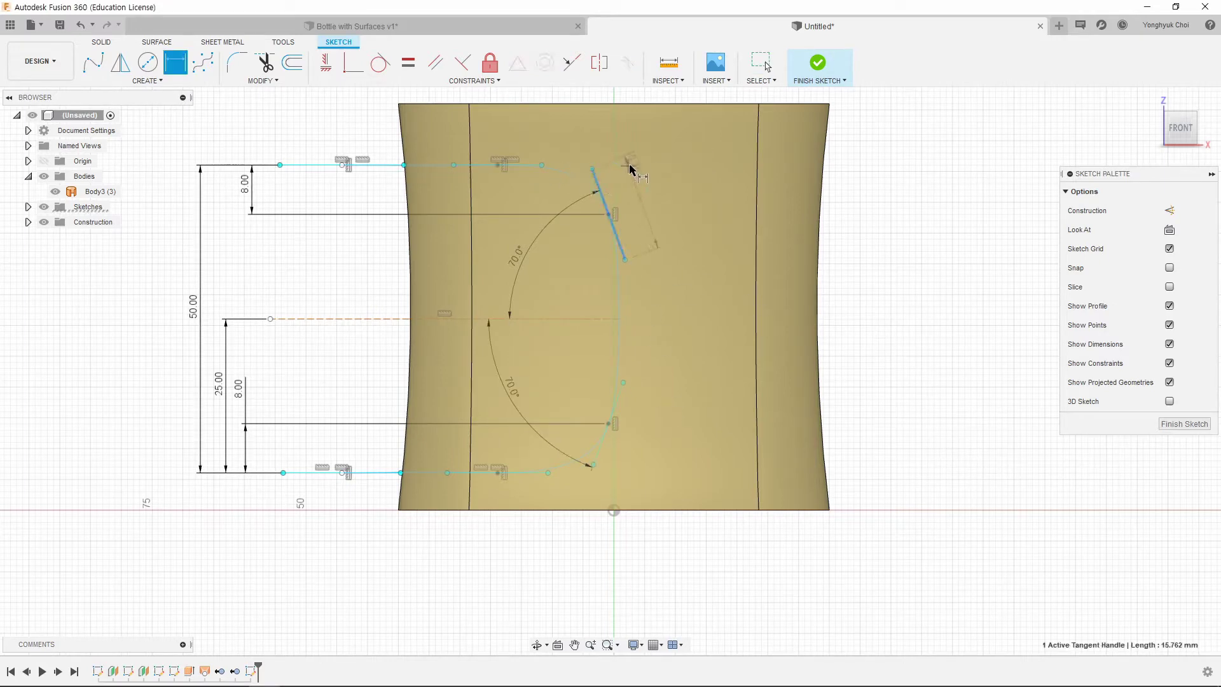
left_click(683, 184)
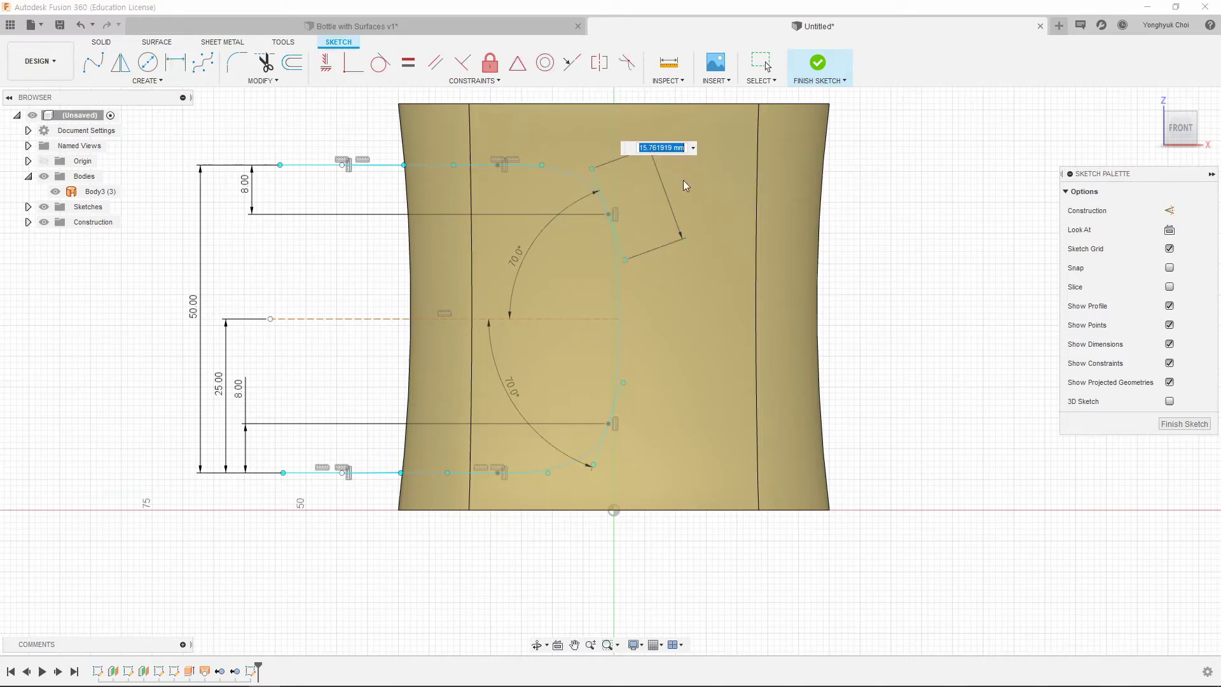
type("15")
key("Return")
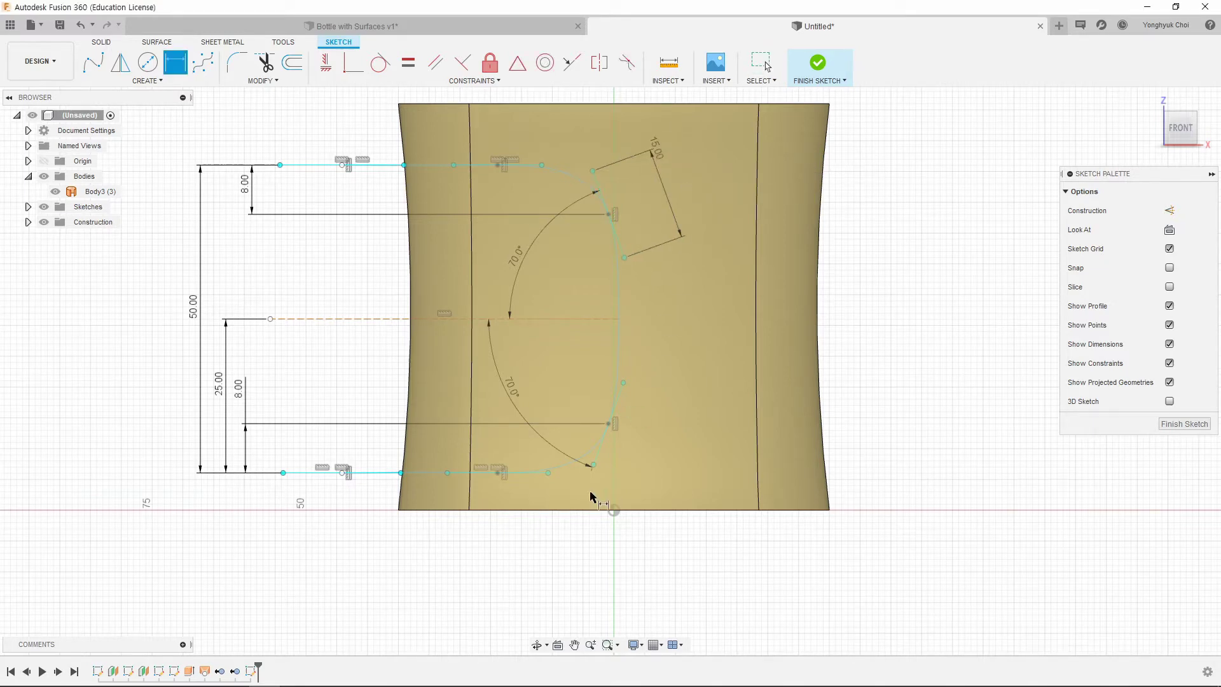
left_click(409, 63)
left_click(598, 187)
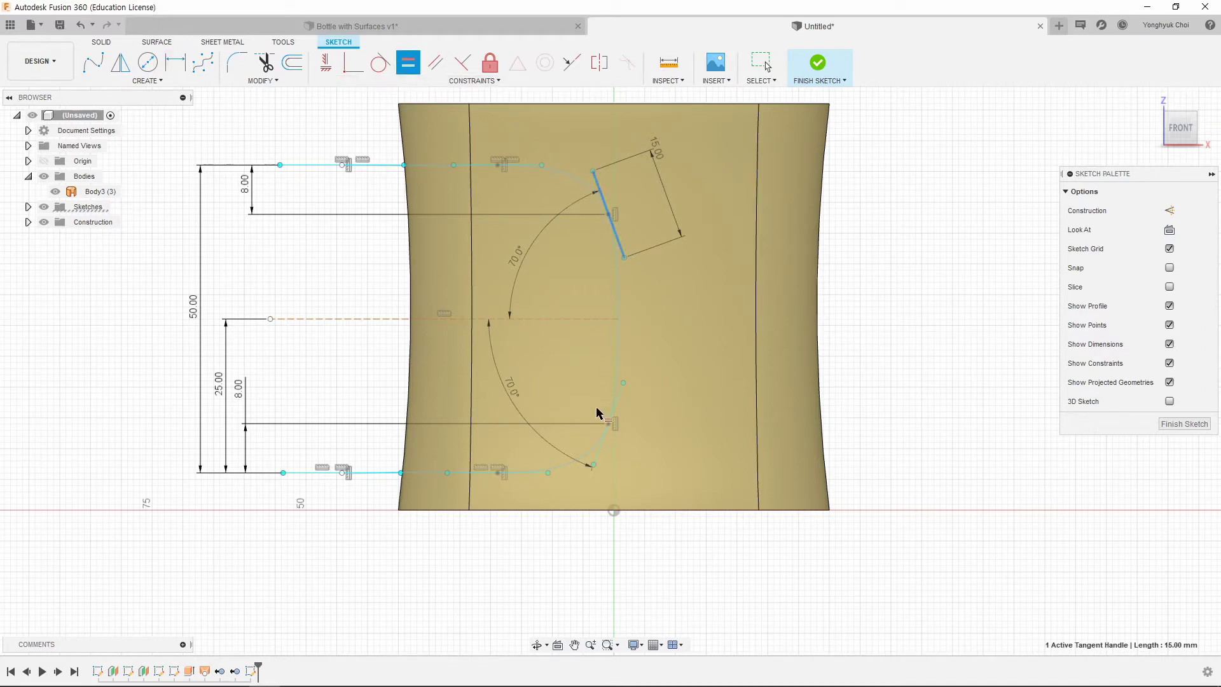
left_click(605, 449)
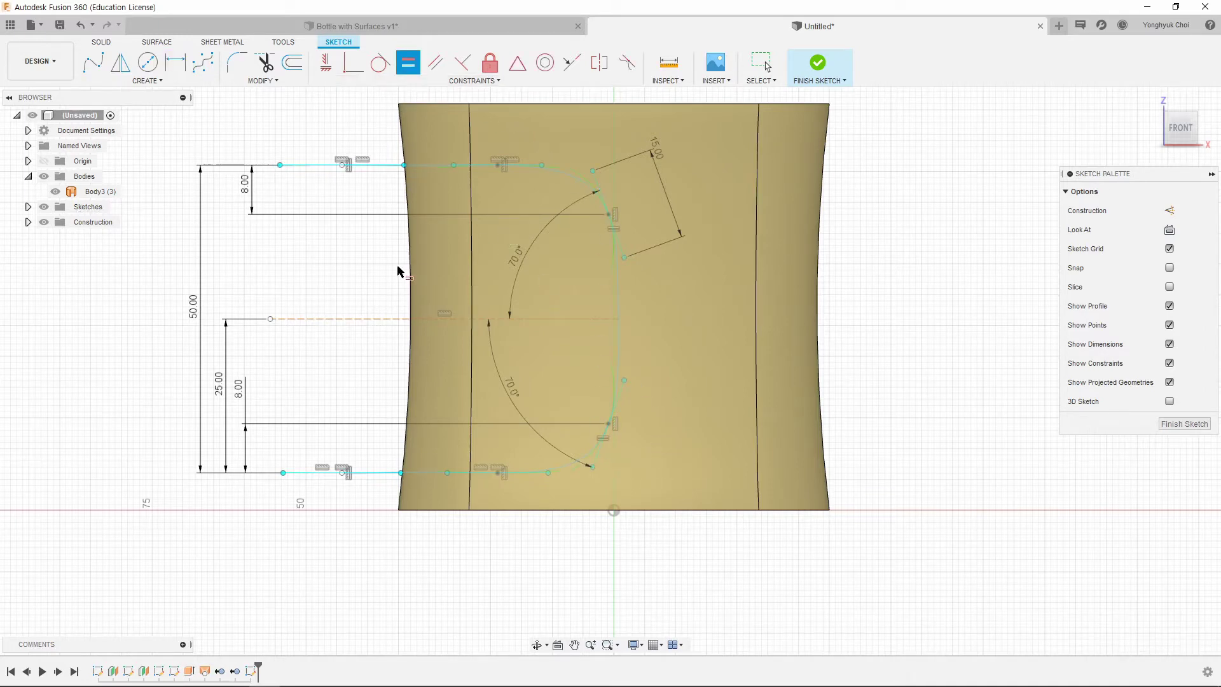
key("Escape")
Step: Dimension the top straight line and its upper tangent handle to 15 mm each
left_click(177, 62)
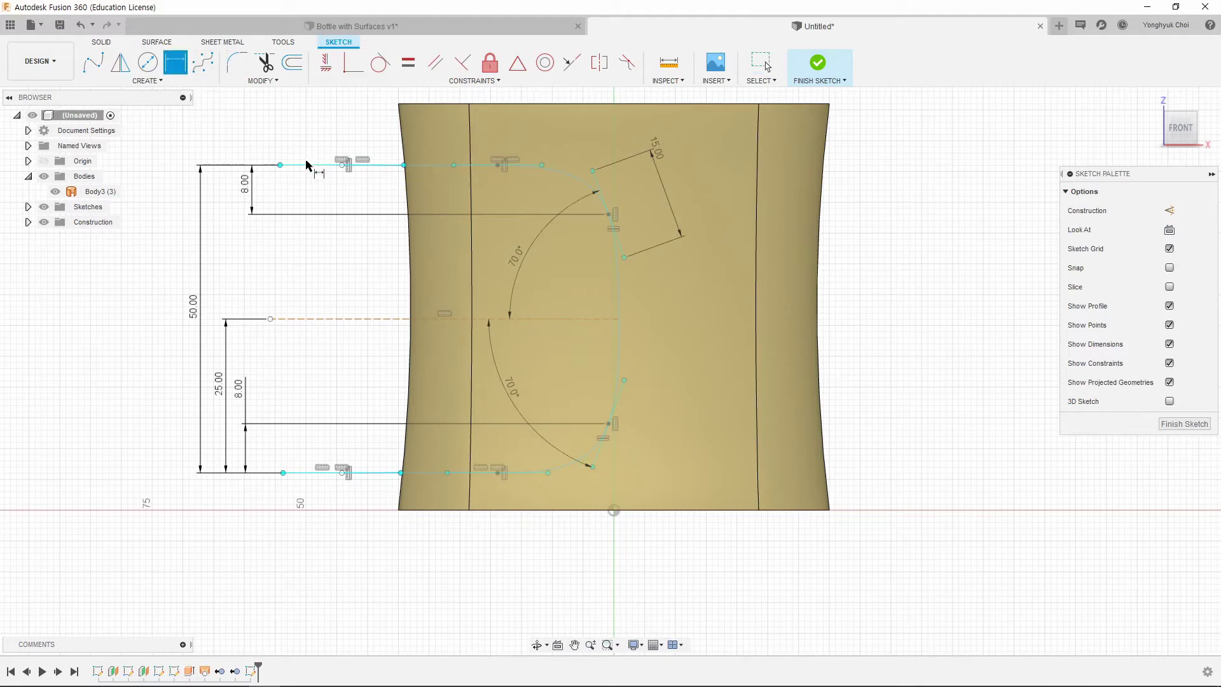
left_click(309, 166)
left_click(318, 126)
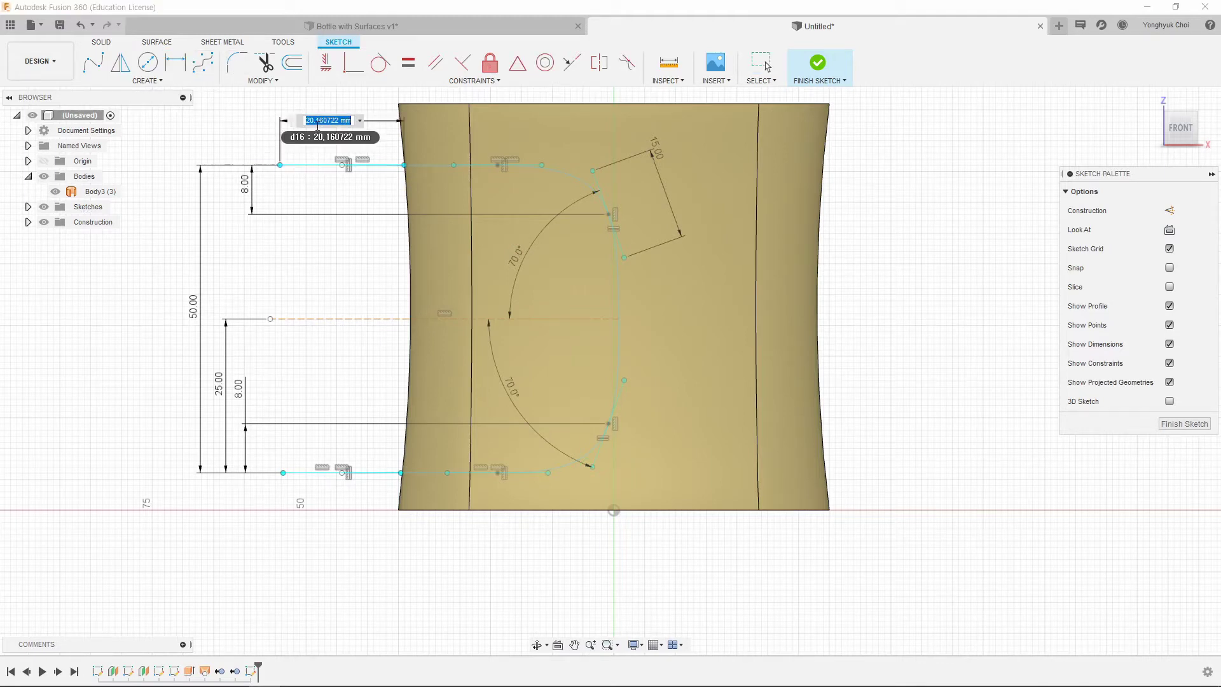
type("15")
key("Return")
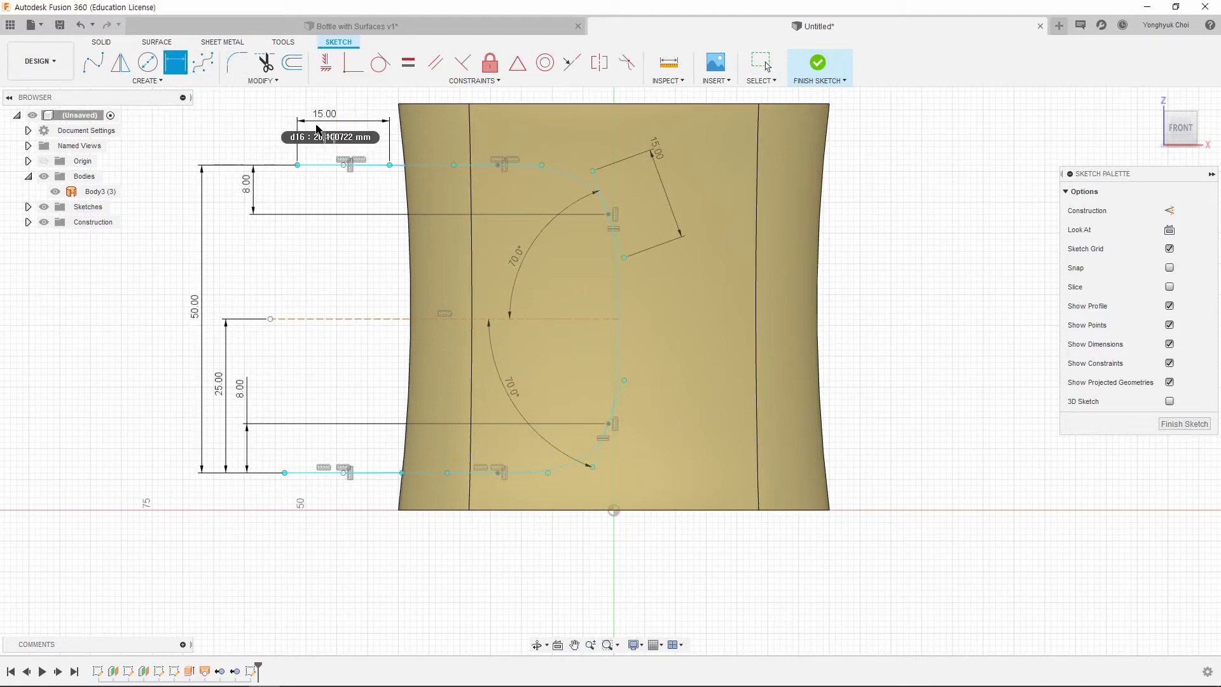
left_click(478, 167)
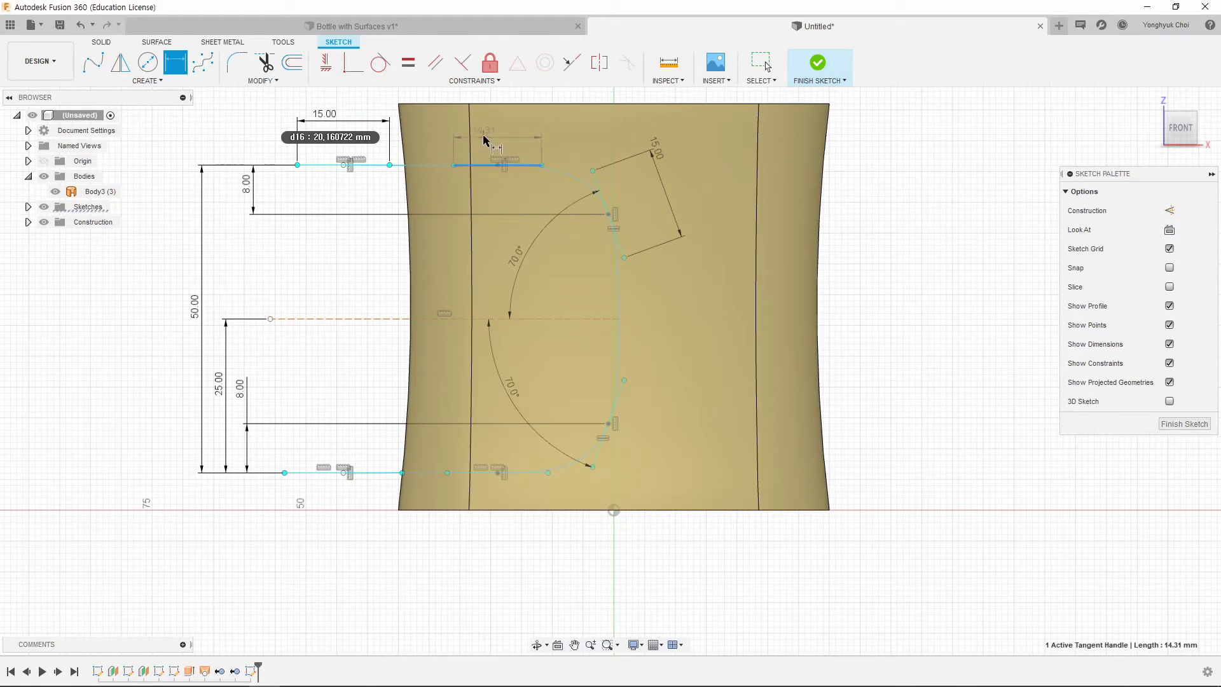
left_click(486, 129)
type("1")
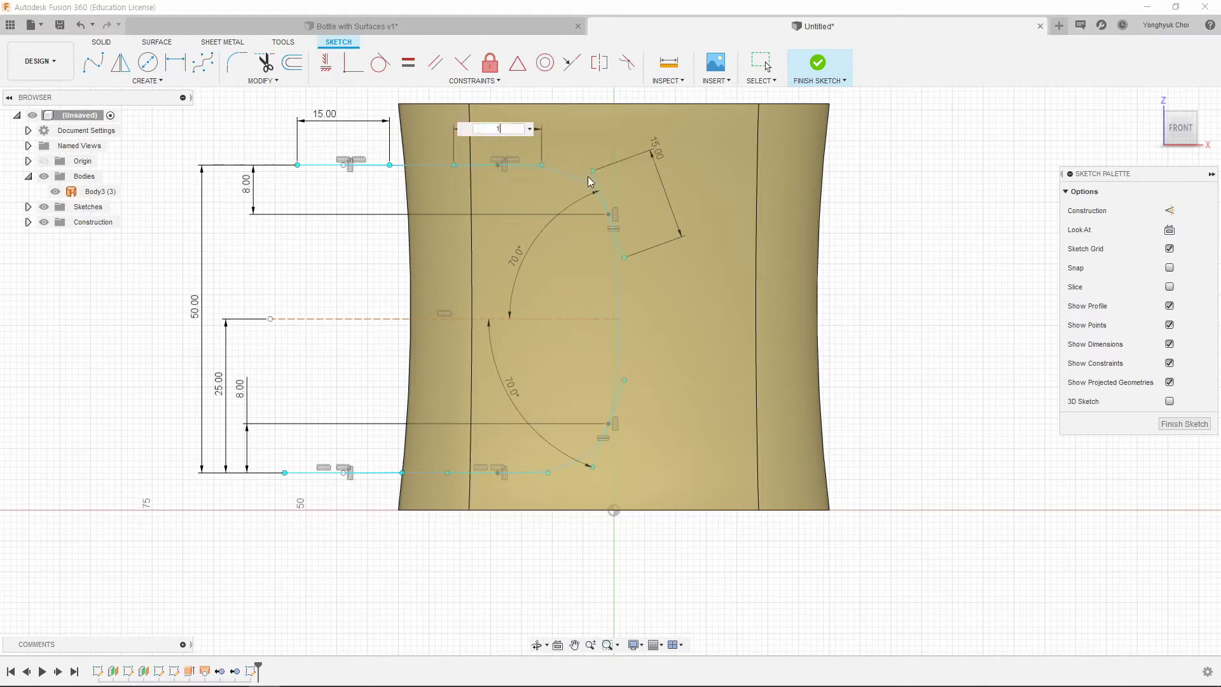
type("5")
key("Return")
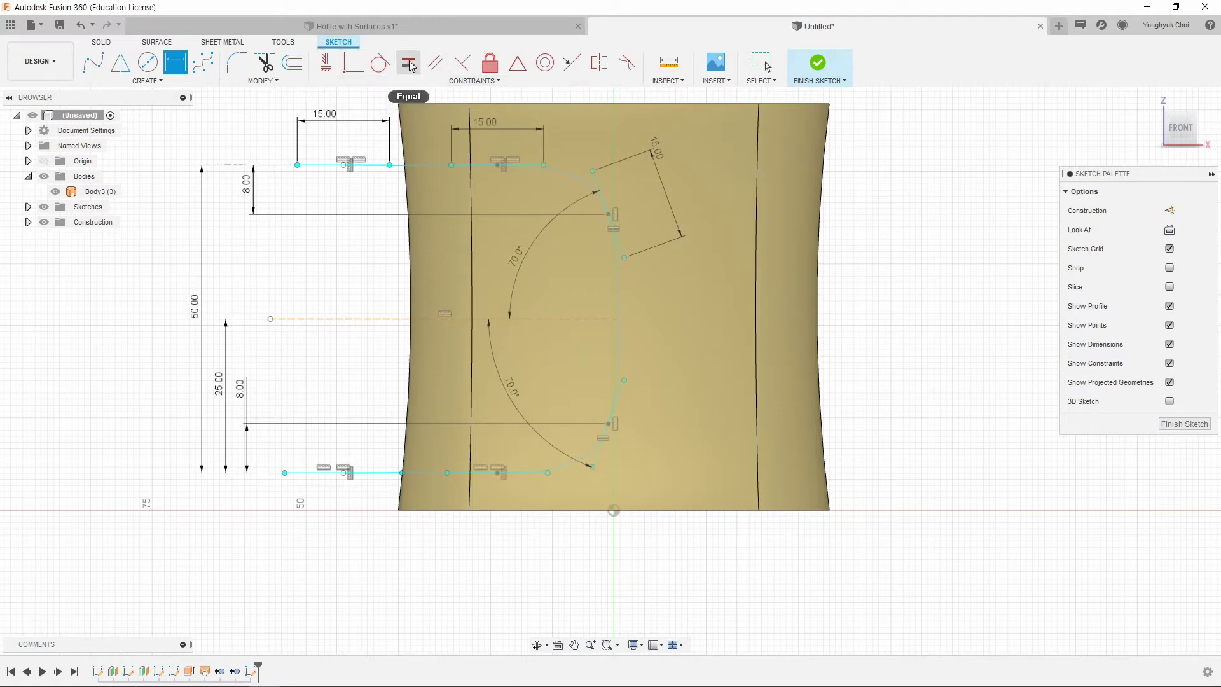
Step: Constrain the bottom segment and bottom tangent handle equal to their top counterparts
left_click(408, 63)
left_click(320, 166)
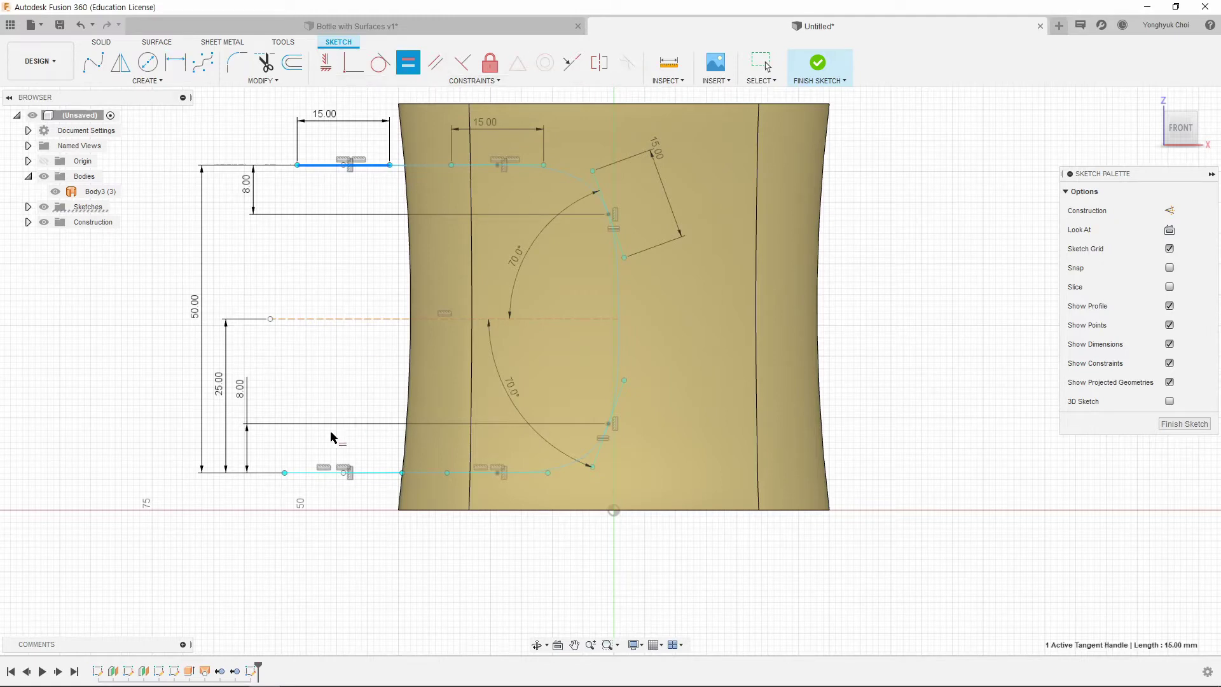
left_click(315, 472)
left_click(320, 166)
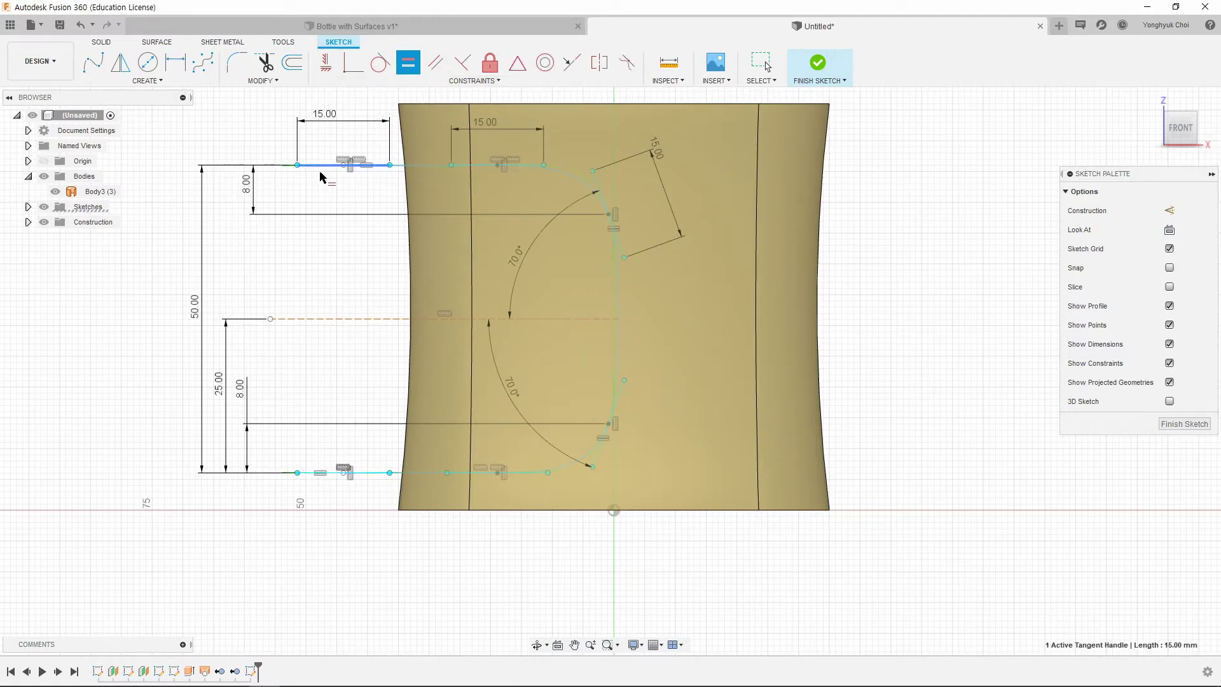
left_click(531, 475)
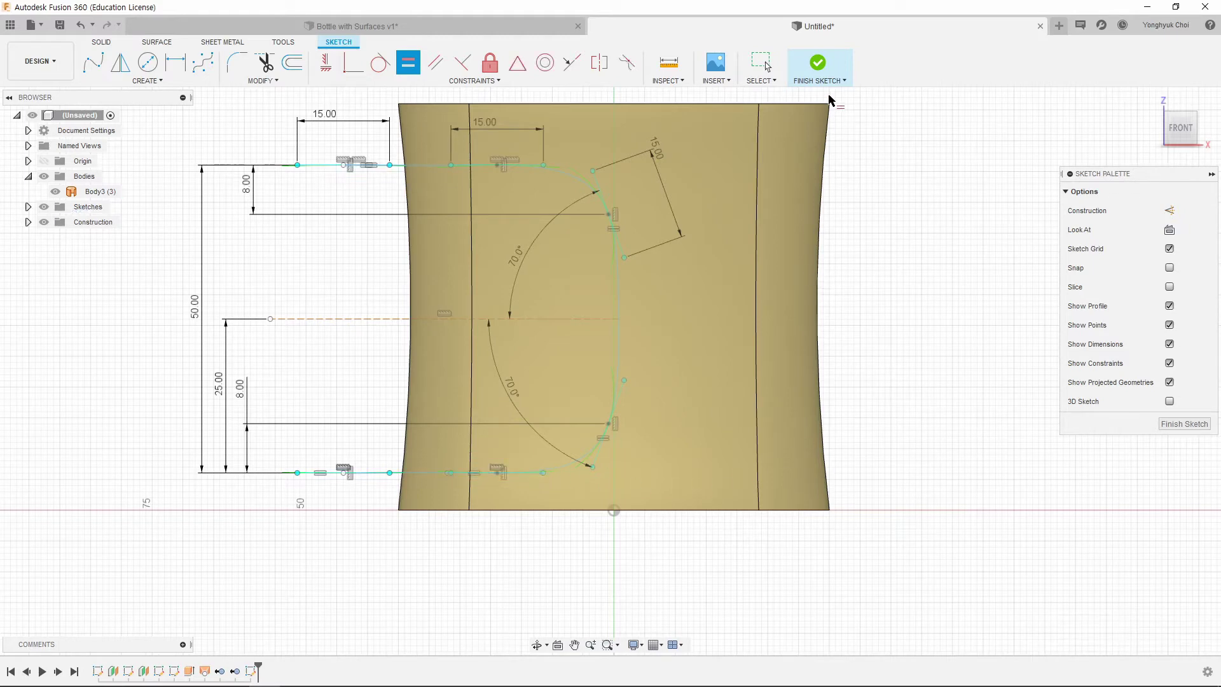
scroll(490, 323, "up", 2)
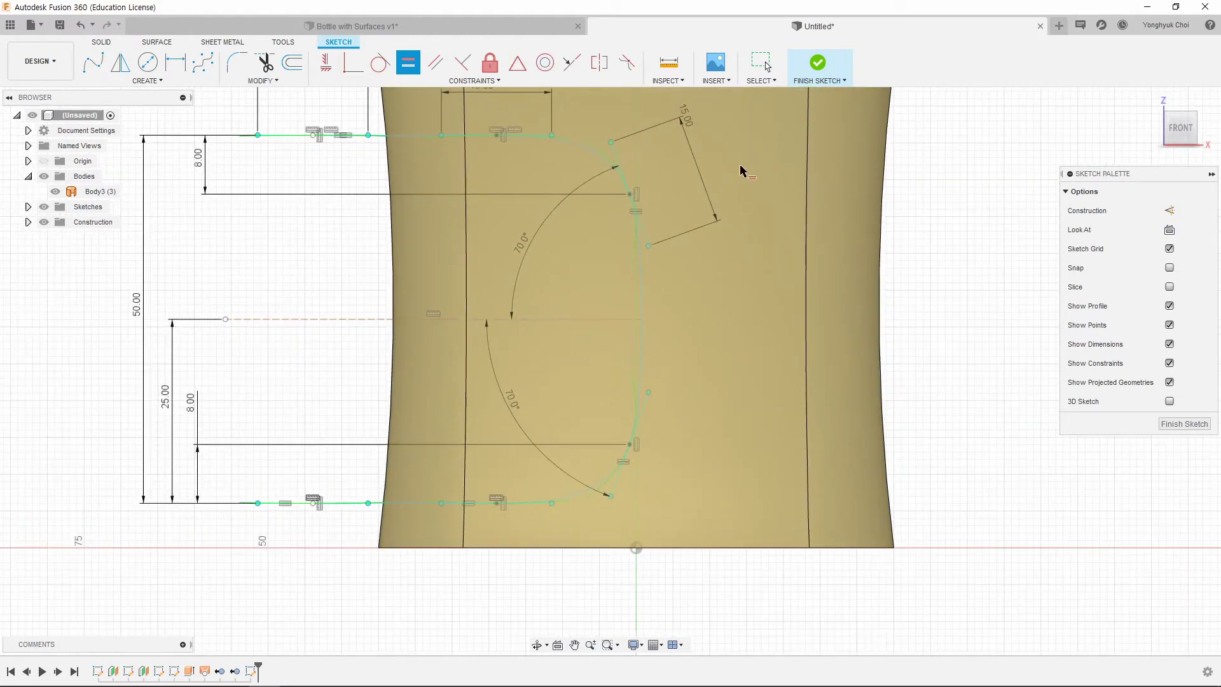
key("Escape")
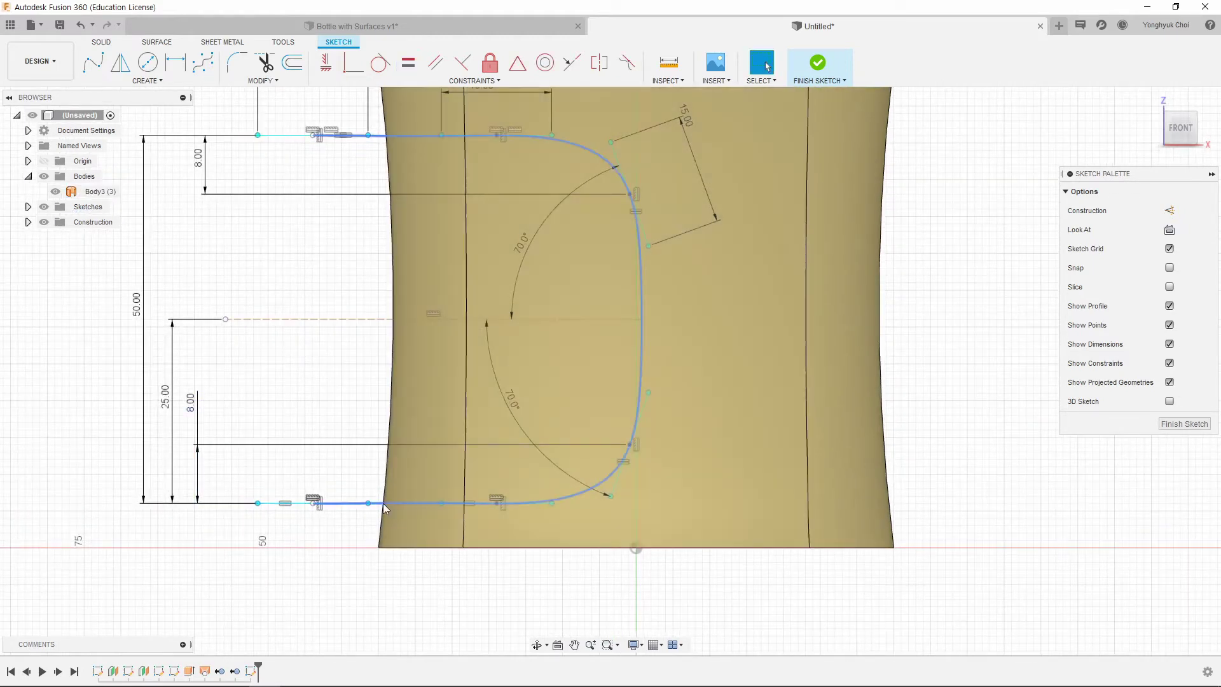
scroll(414, 526, "down", 1)
scroll(285, 150, "up", 1)
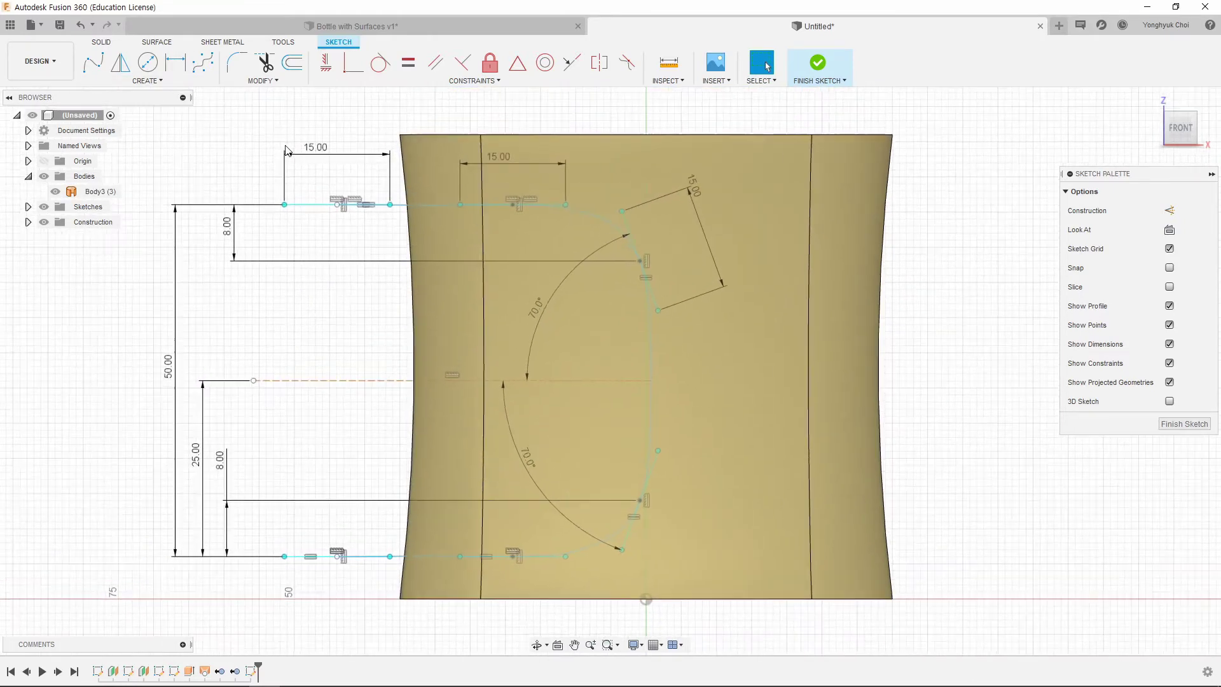
Step: Dimension the bottom line's right endpoint 45 mm horizontally from the origin
key("d")
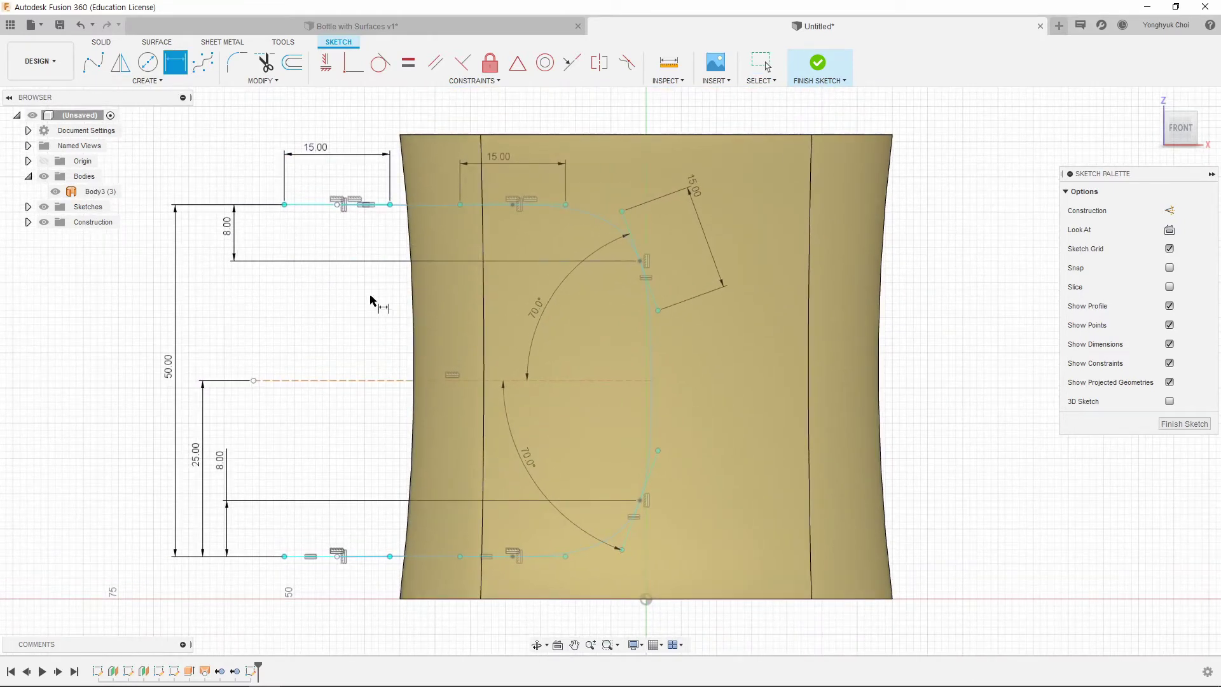
left_click(389, 557)
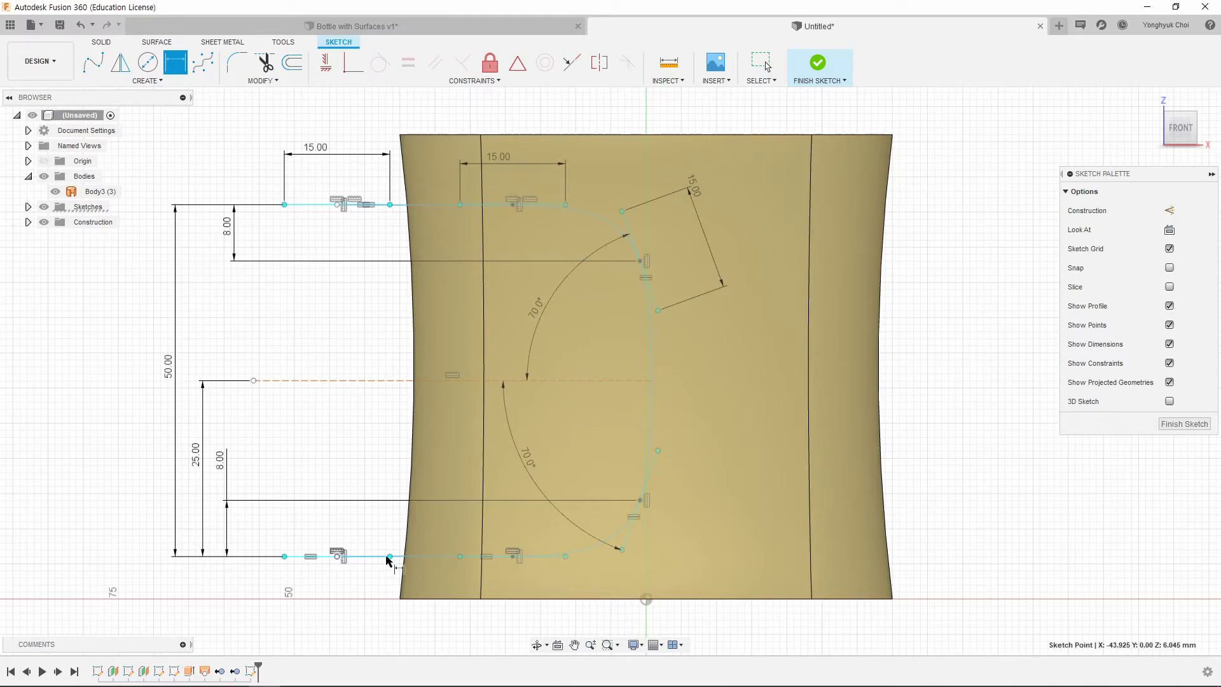
left_click(645, 600)
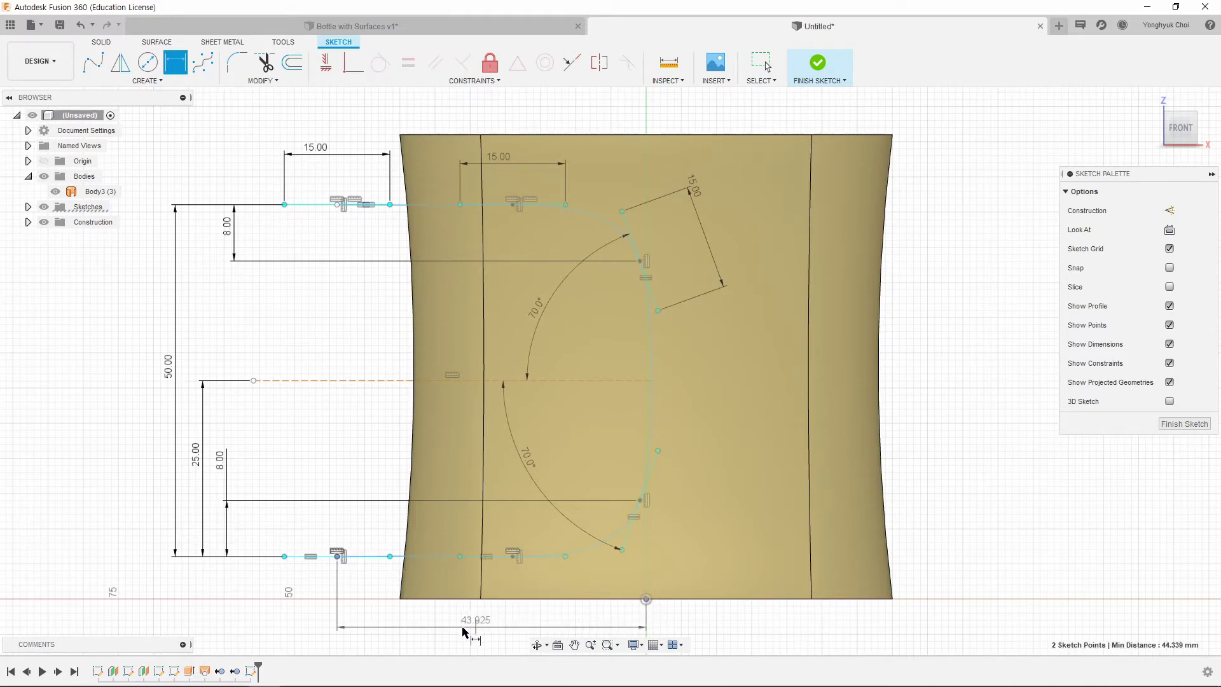
left_click(458, 630)
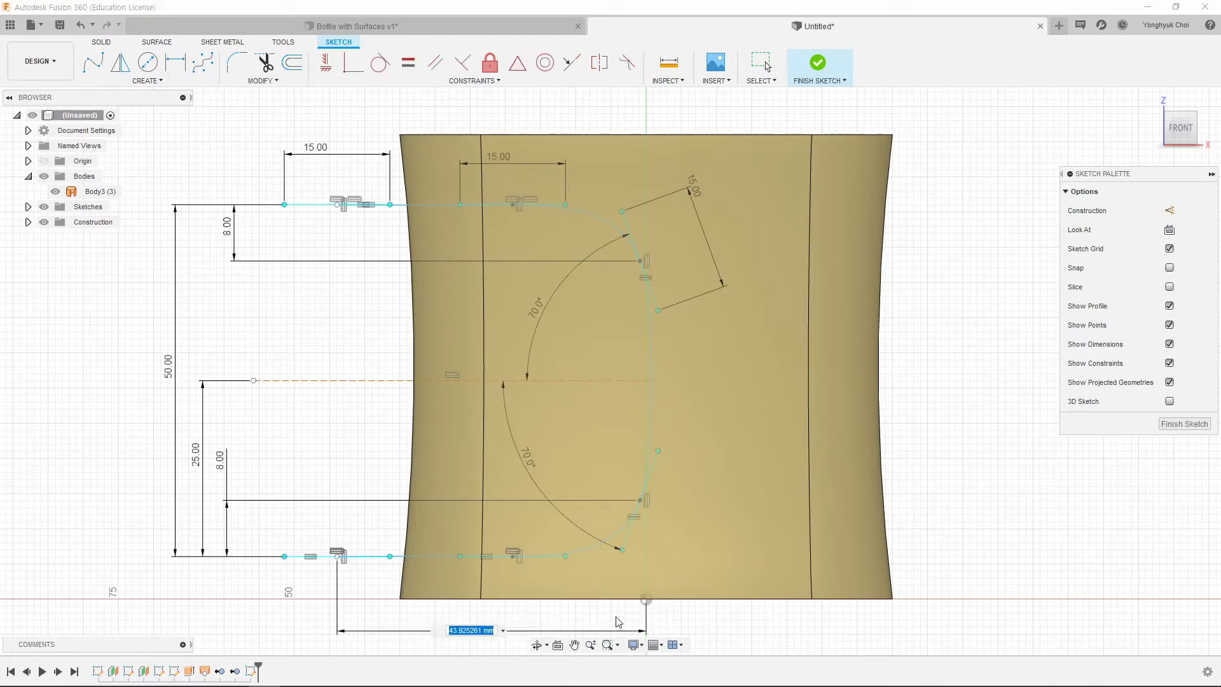
type("45")
key("Return")
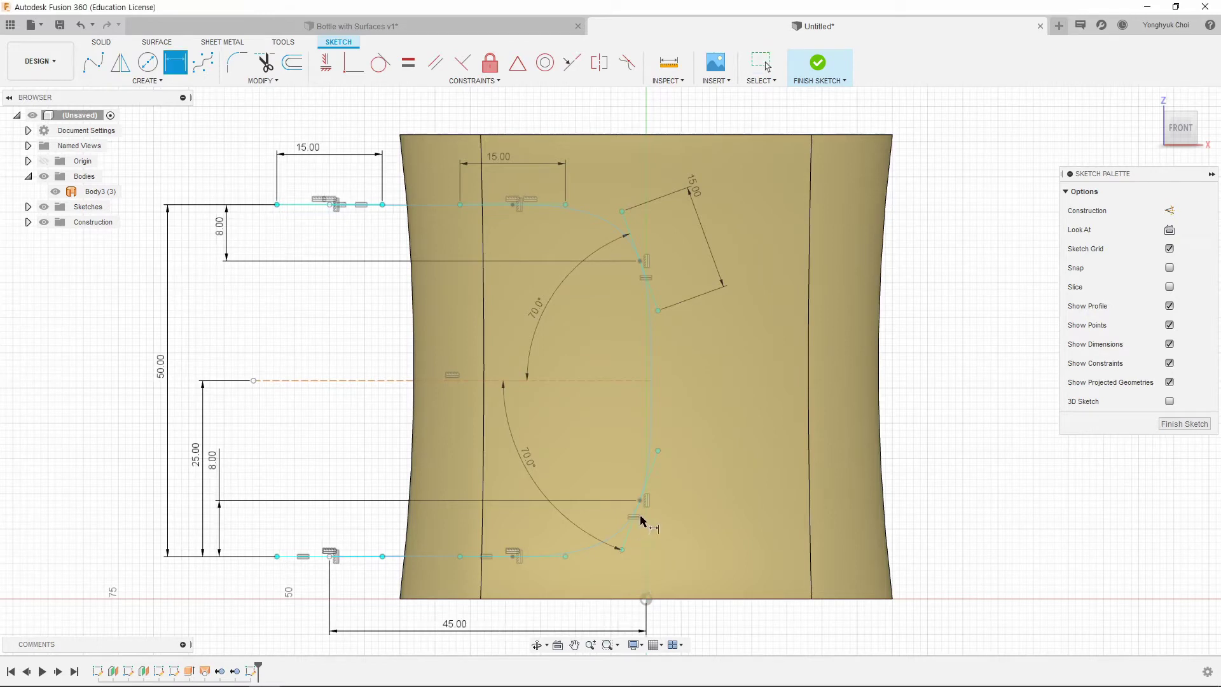
Step: Dimension the lower end point of the recess curve 2 mm from the origin
left_click(640, 500)
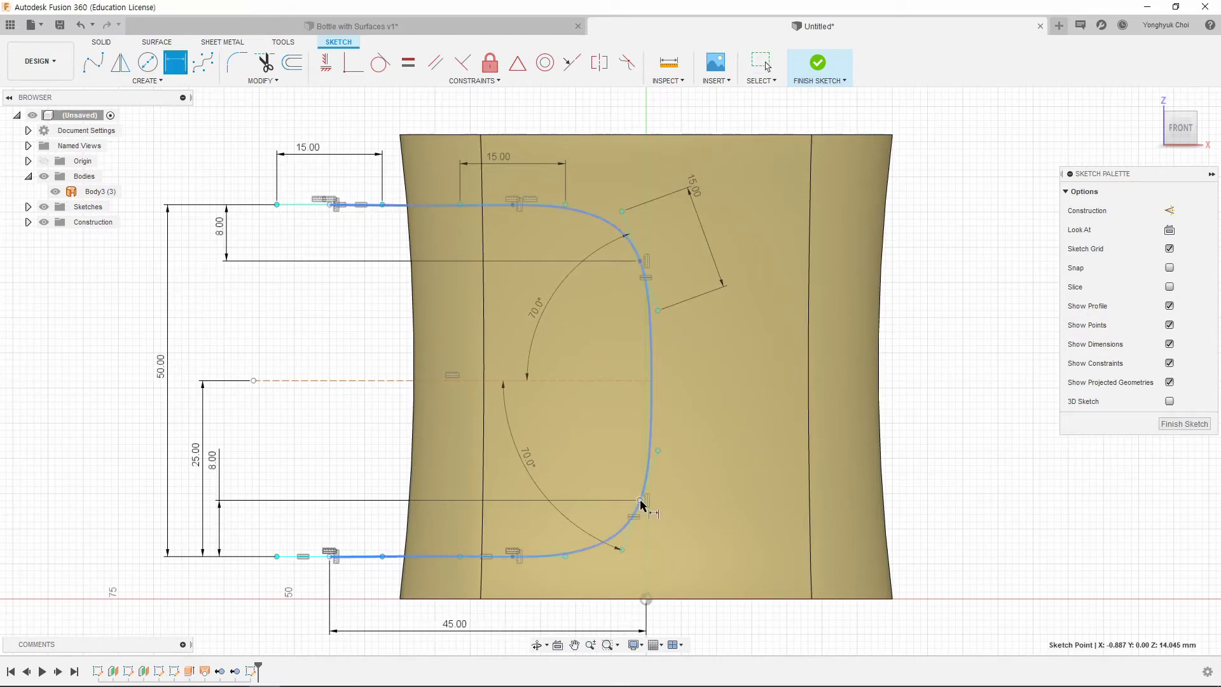
left_click(645, 600)
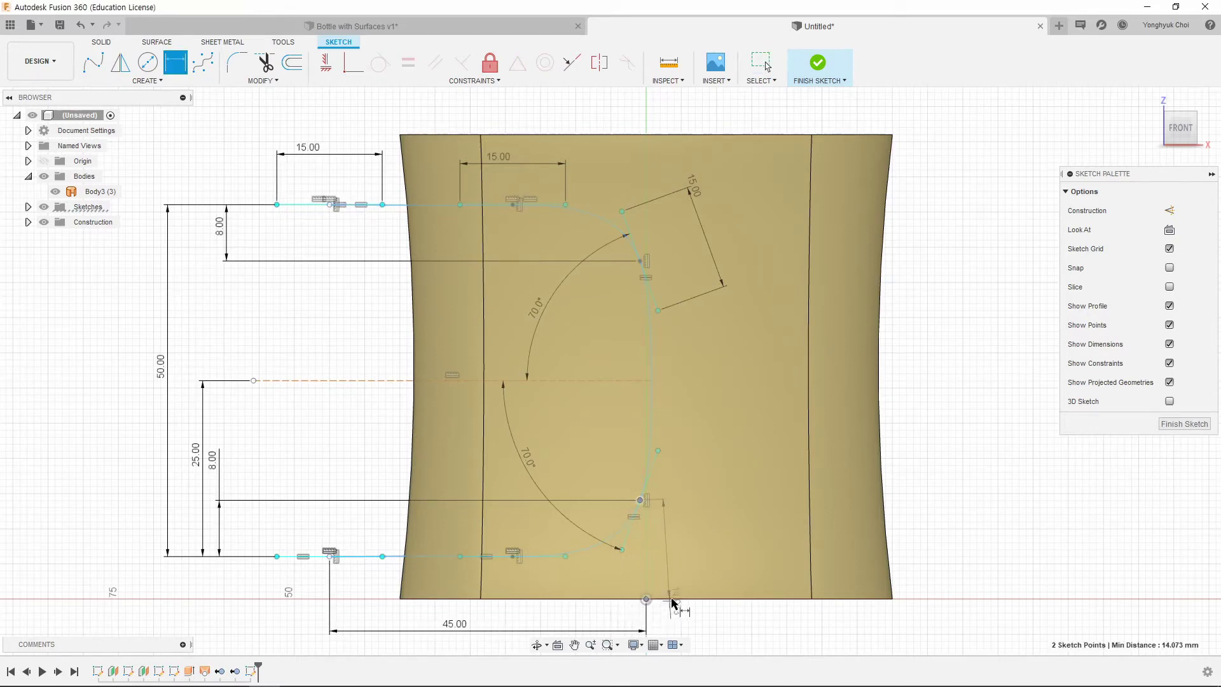
scroll(669, 573, "down", 2)
scroll(648, 610, "down", 2)
scroll(655, 578, "up", 2)
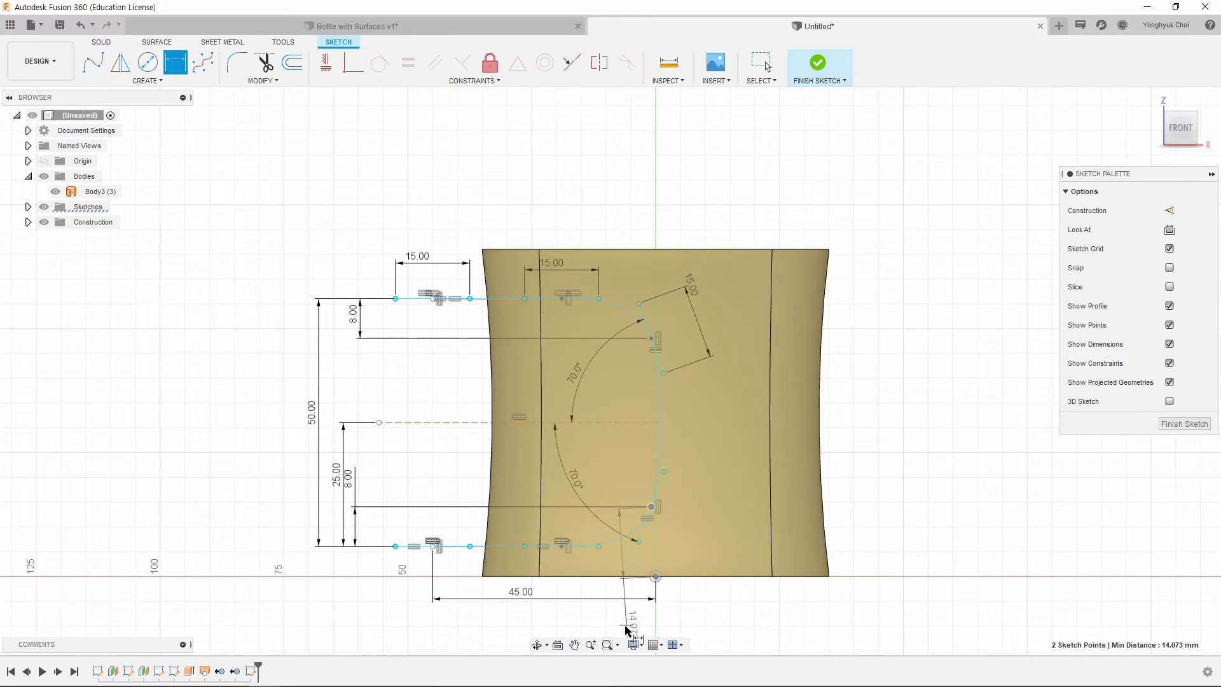
scroll(655, 502, "down", 1)
scroll(657, 565, "down", 1)
scroll(643, 570, "up", 2)
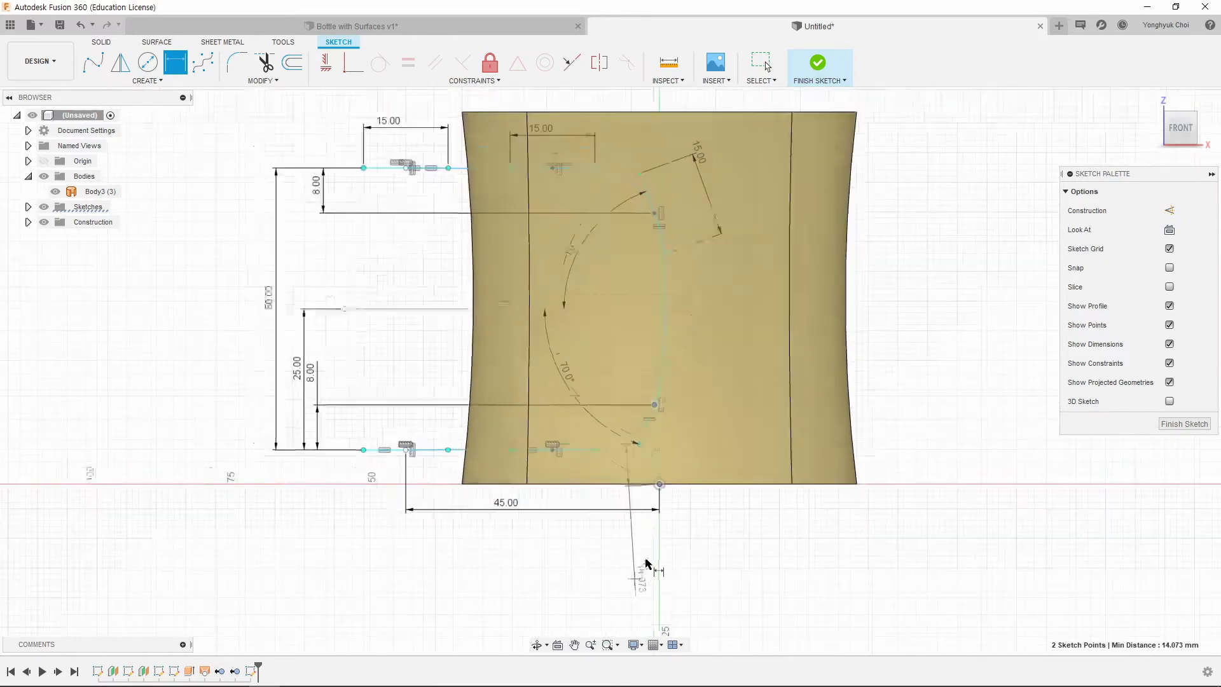
scroll(649, 566, "up", 2)
scroll(649, 566, "up", 2)
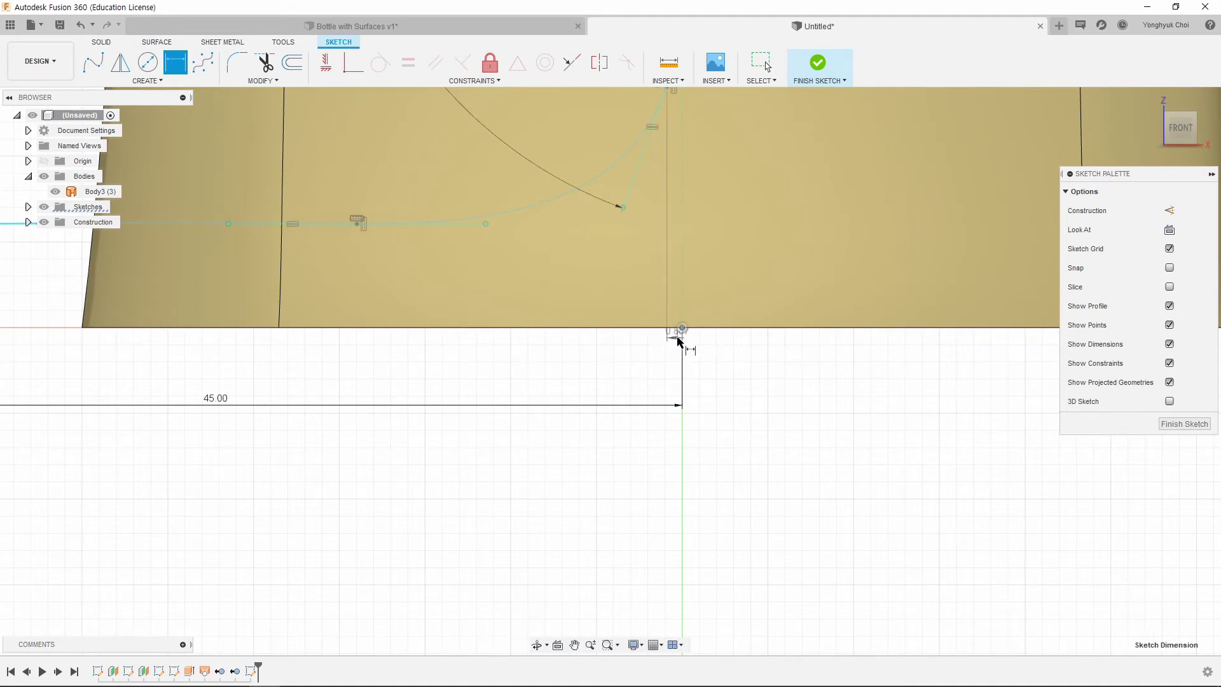
left_click(675, 335)
type("2")
key("Return")
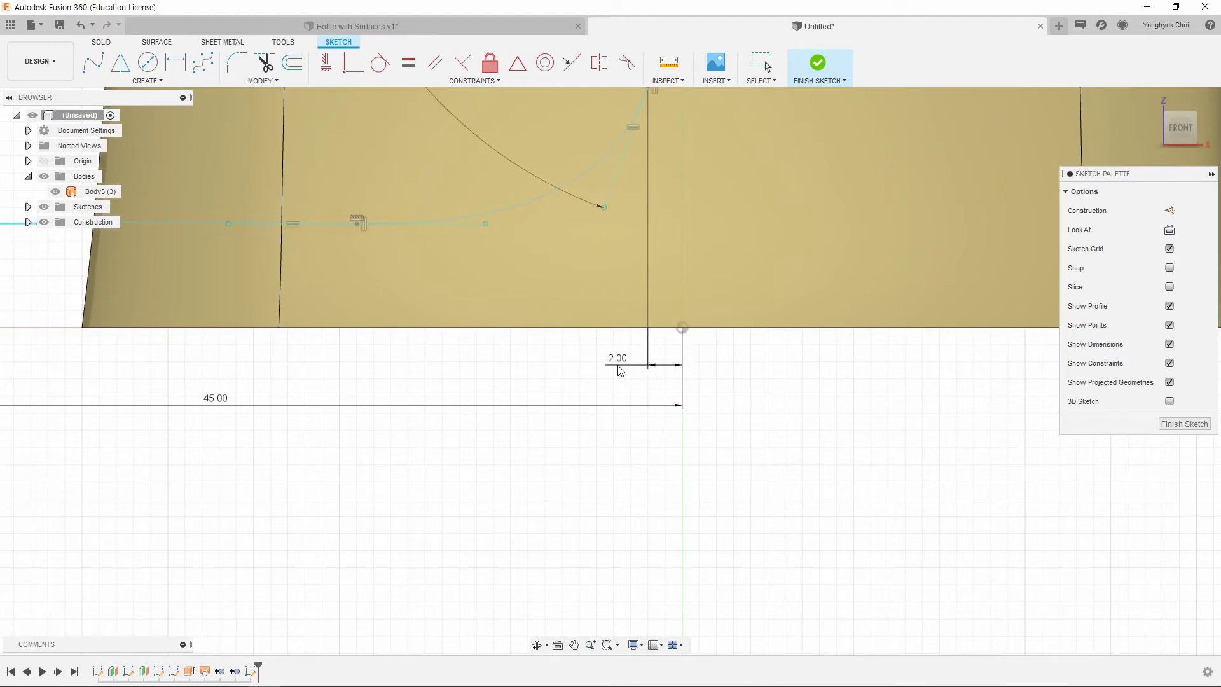
Step: Set a 26 mm spacing between two bottom-line points, moving the 45 mm dimension below it
scroll(619, 489, "down", 2)
scroll(630, 487, "down", 3)
scroll(655, 446, "down", 1)
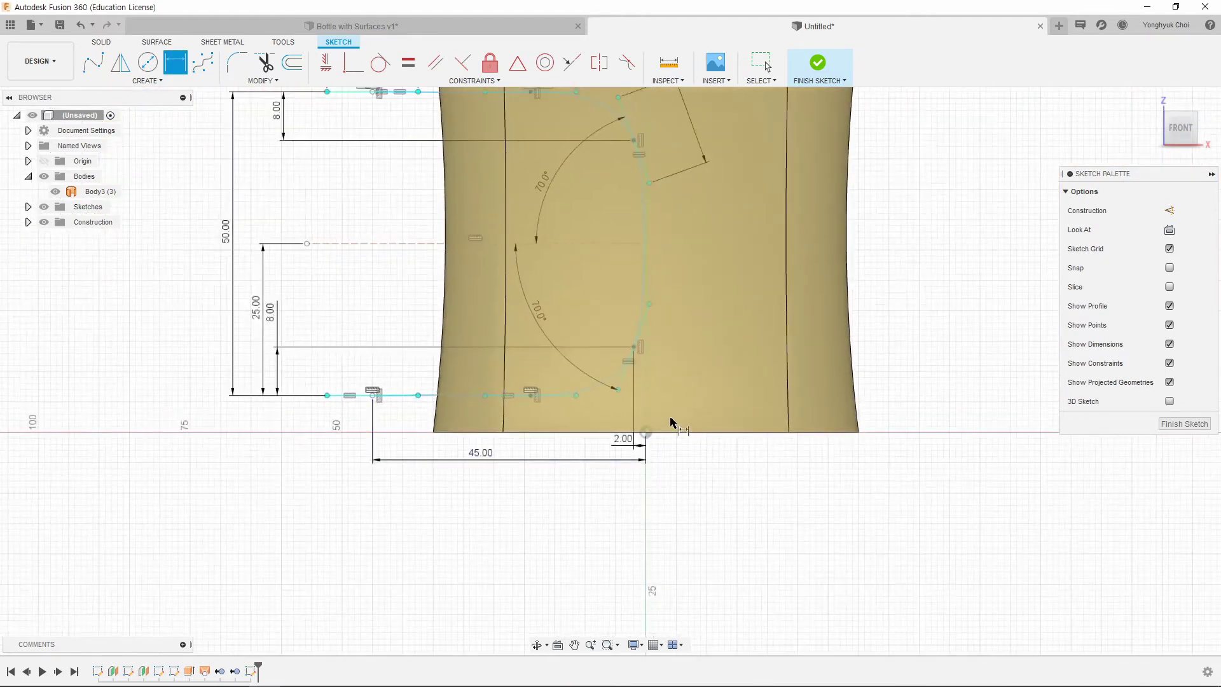
scroll(668, 416, "down", 2)
scroll(554, 377, "up", 1)
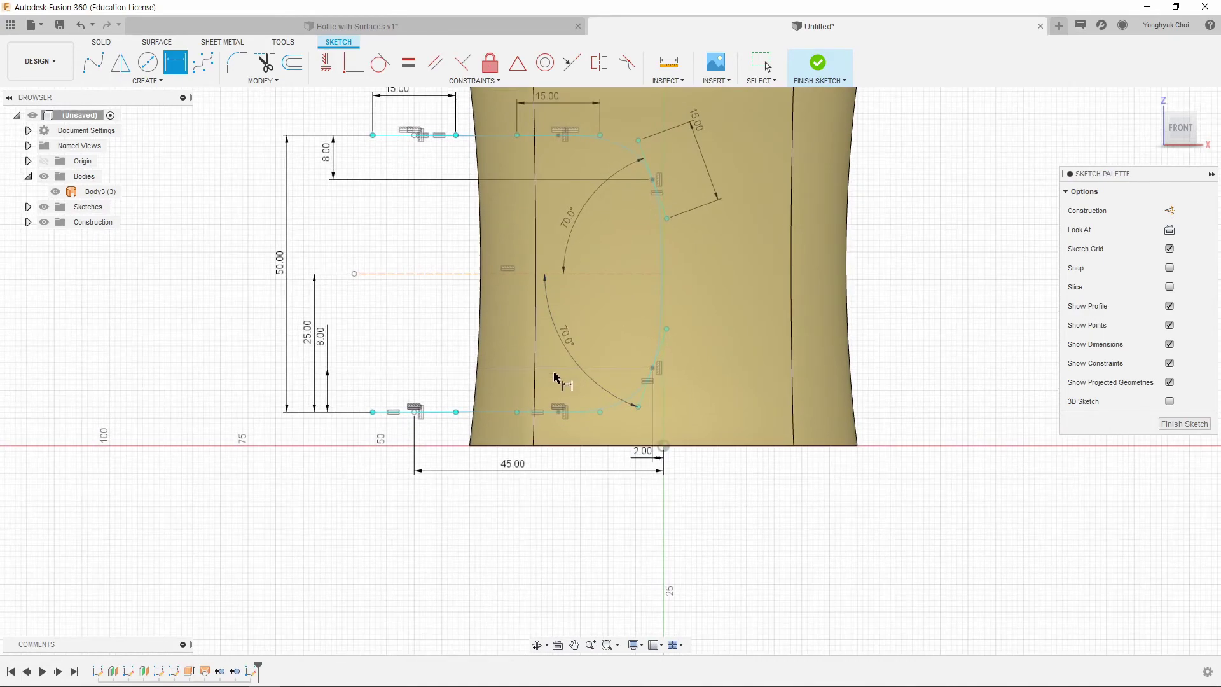
scroll(556, 378, "up", 1)
scroll(625, 421, "up", 1)
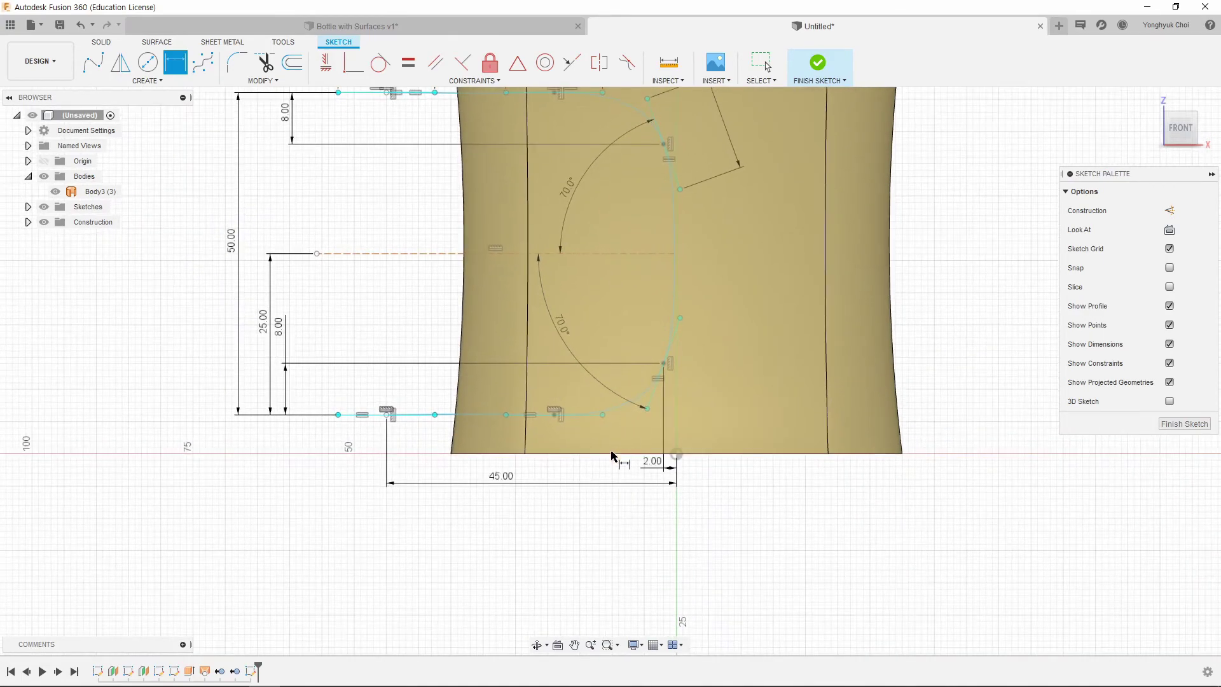
scroll(612, 455, "down", 1)
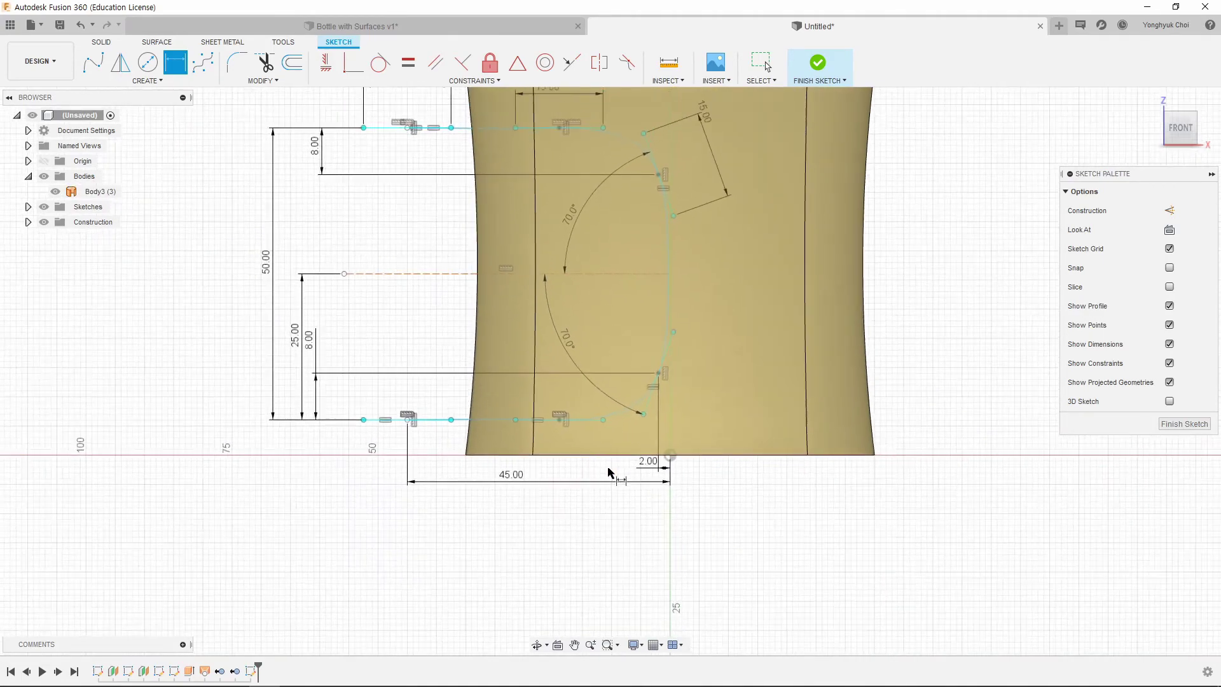
left_click(561, 421)
left_click(412, 421)
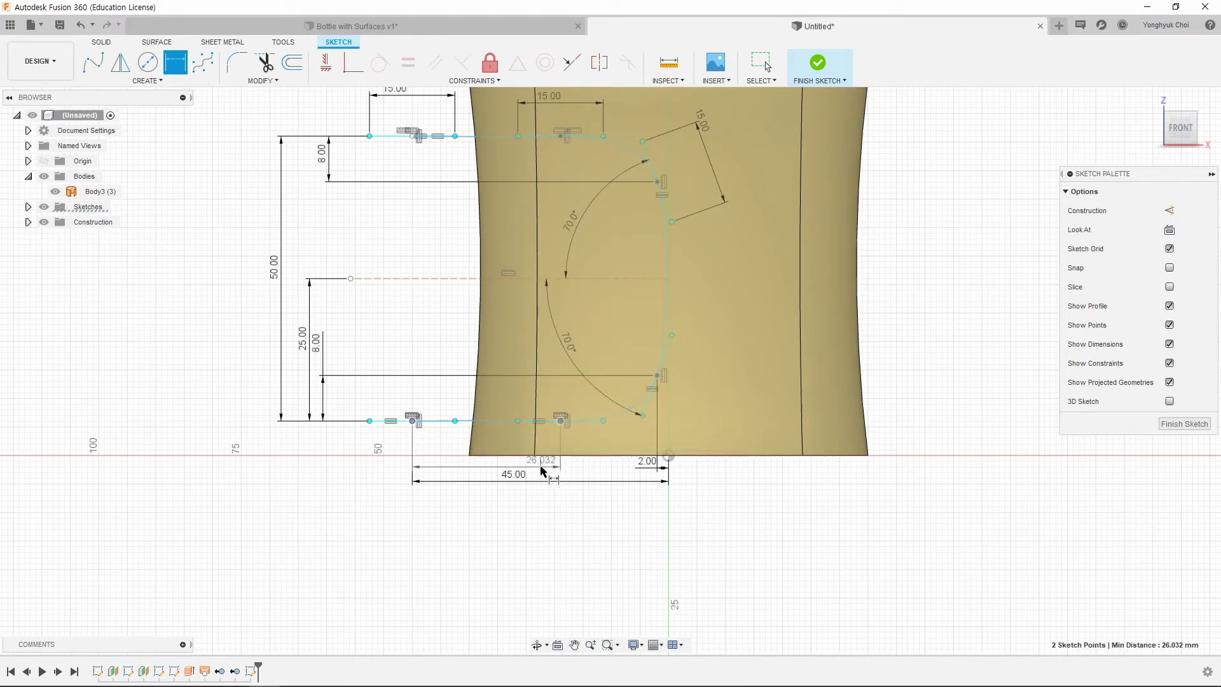
left_click(544, 469)
type("26")
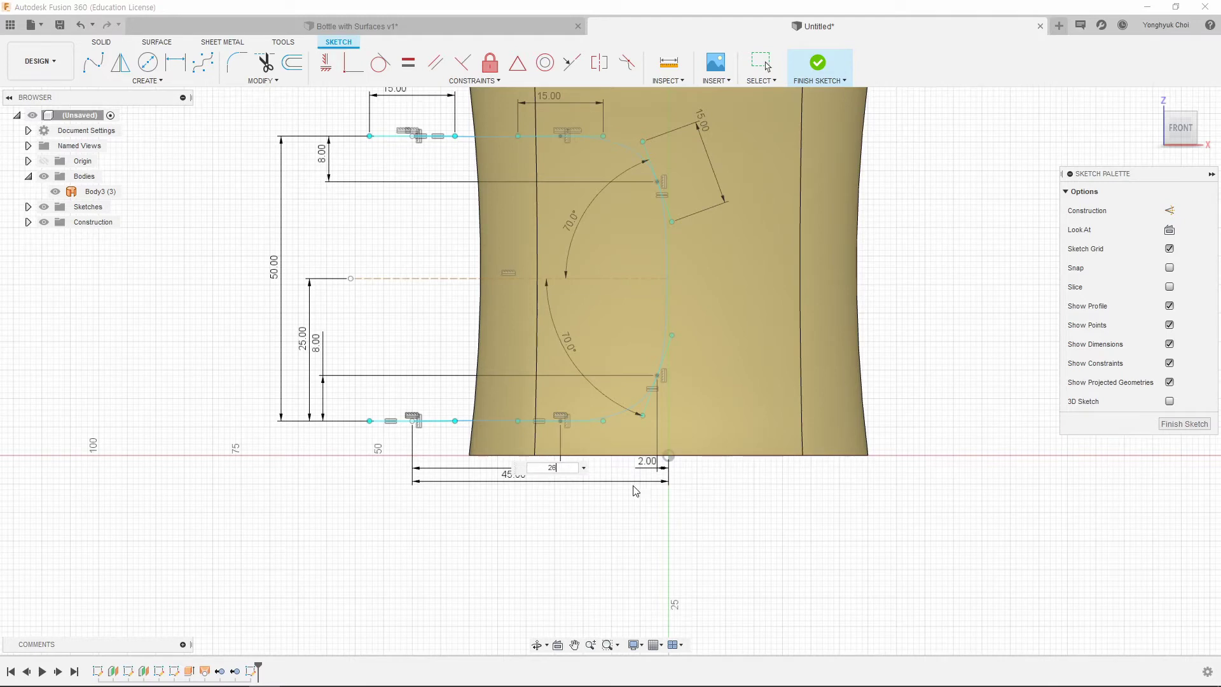
key("Return")
mouse_move(518, 478)
left_mouse_down()
mouse_move(522, 494)
mouse_move(515, 484)
left_mouse_up()
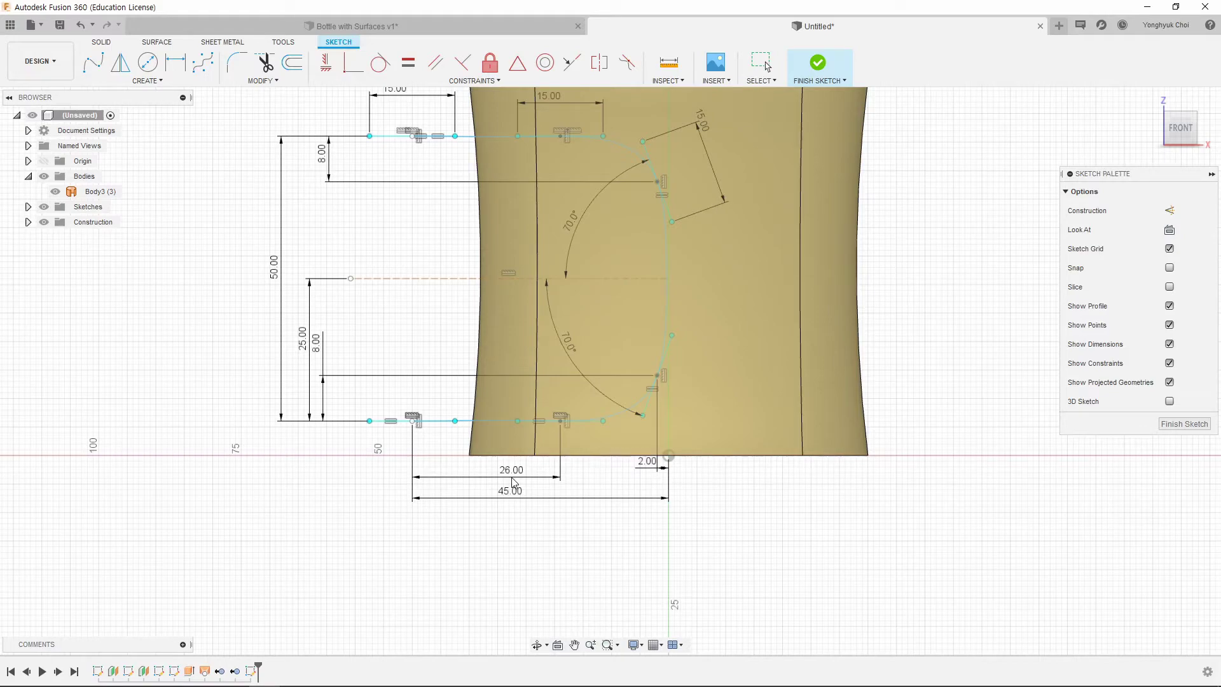
Step: Offset the slot curve chain 2 mm outward
key("d")
scroll(722, 527, "down", 3)
scroll(656, 240, "up", 3)
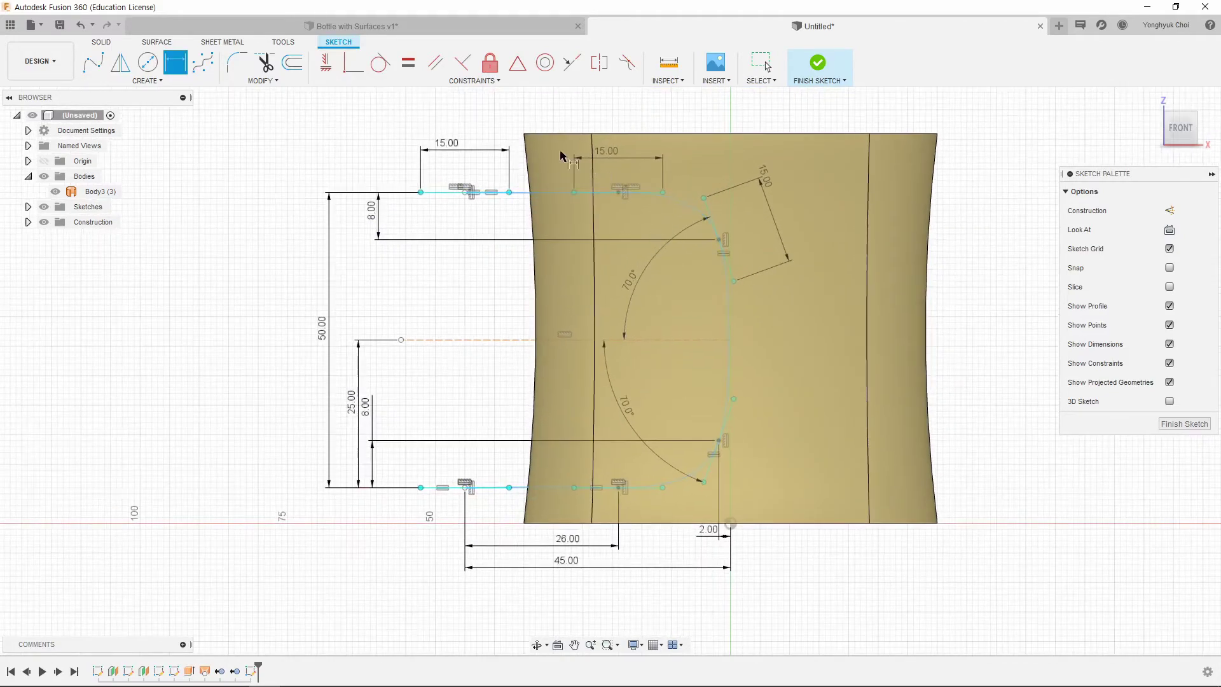
left_click(292, 62)
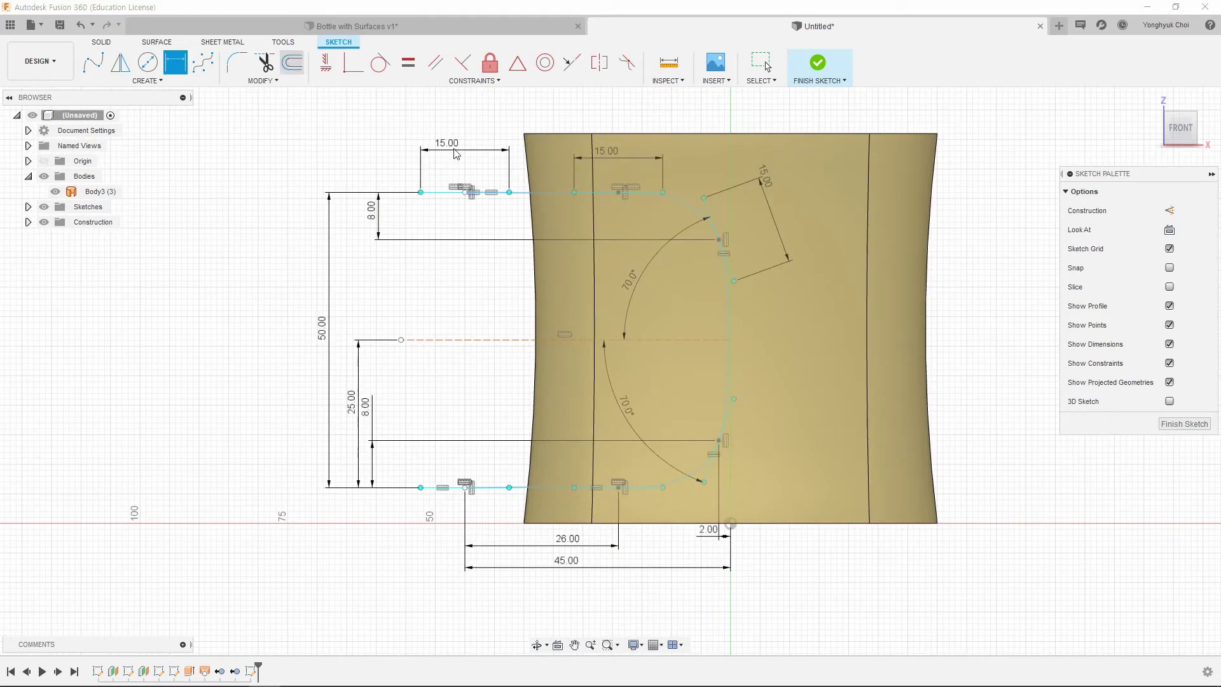
left_click(696, 212)
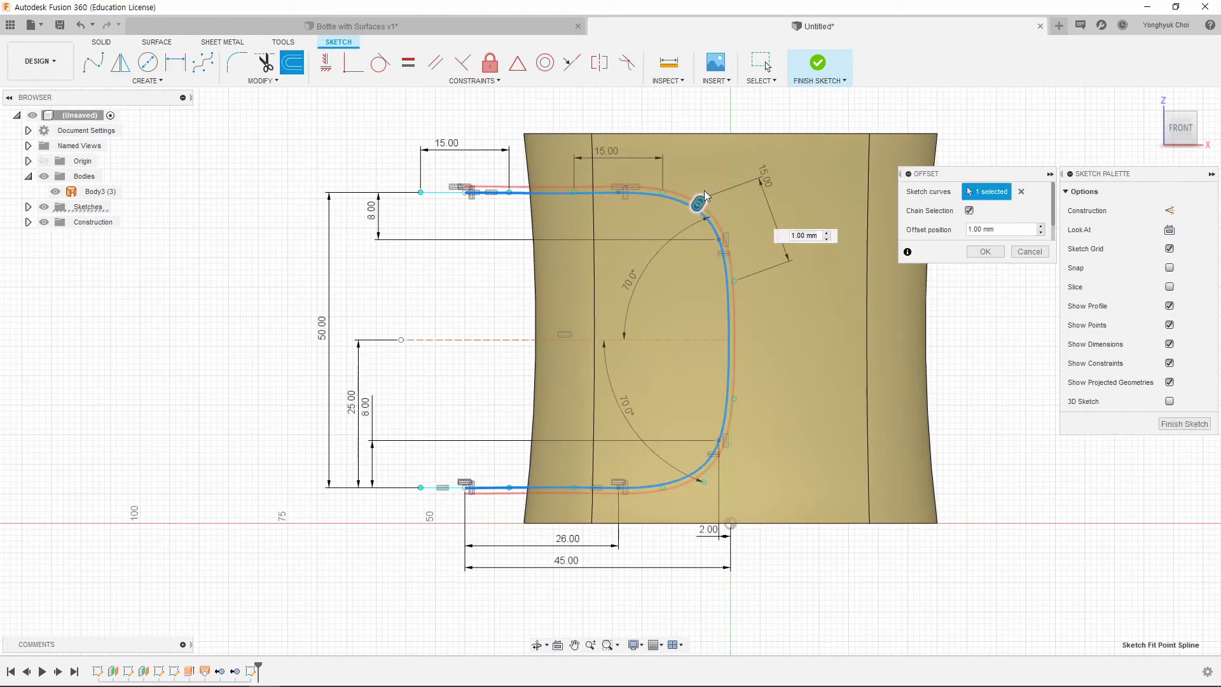
left_click(821, 236)
type("2")
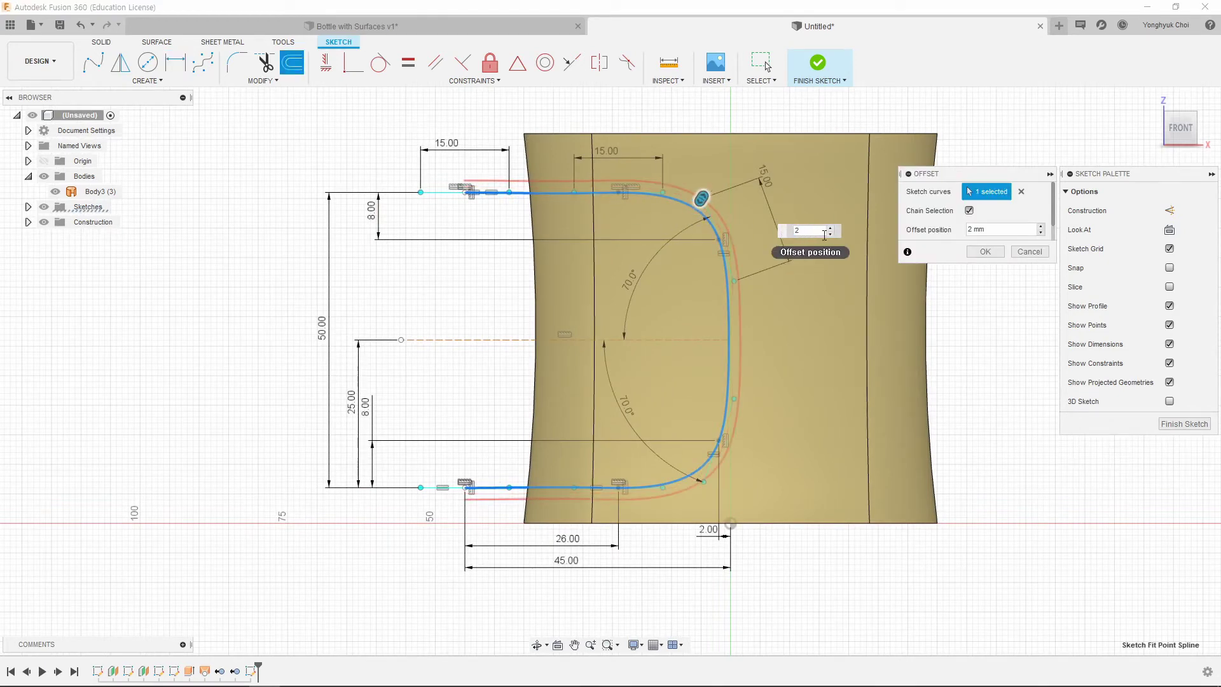
left_click(985, 251)
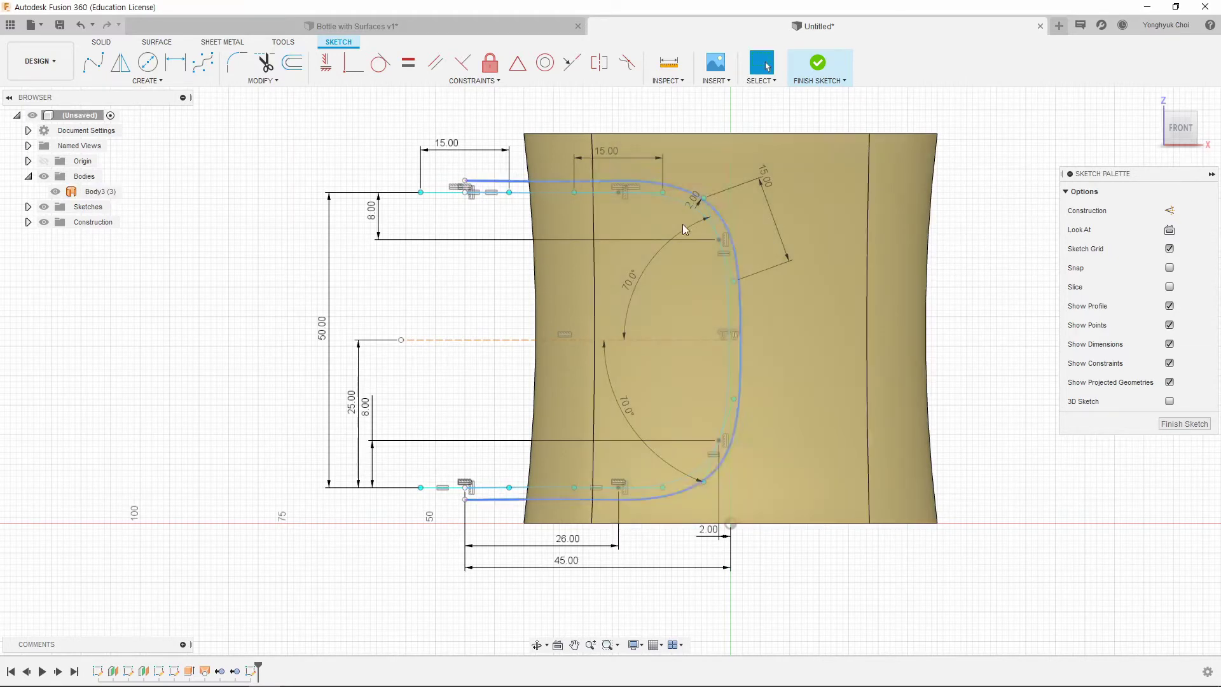
Step: Add a matching 2 mm offset on the inner side of the curve and finish the sketch
key("o")
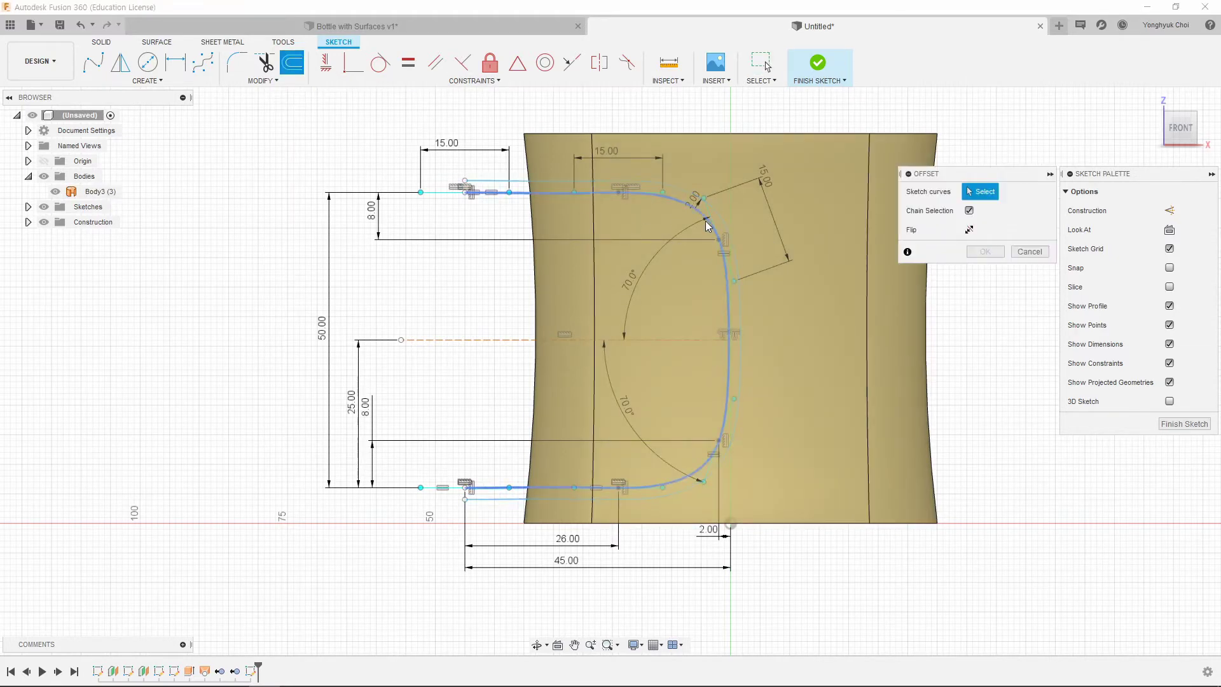
left_click(707, 222)
left_click_drag(708, 214, 696, 230)
type("-2")
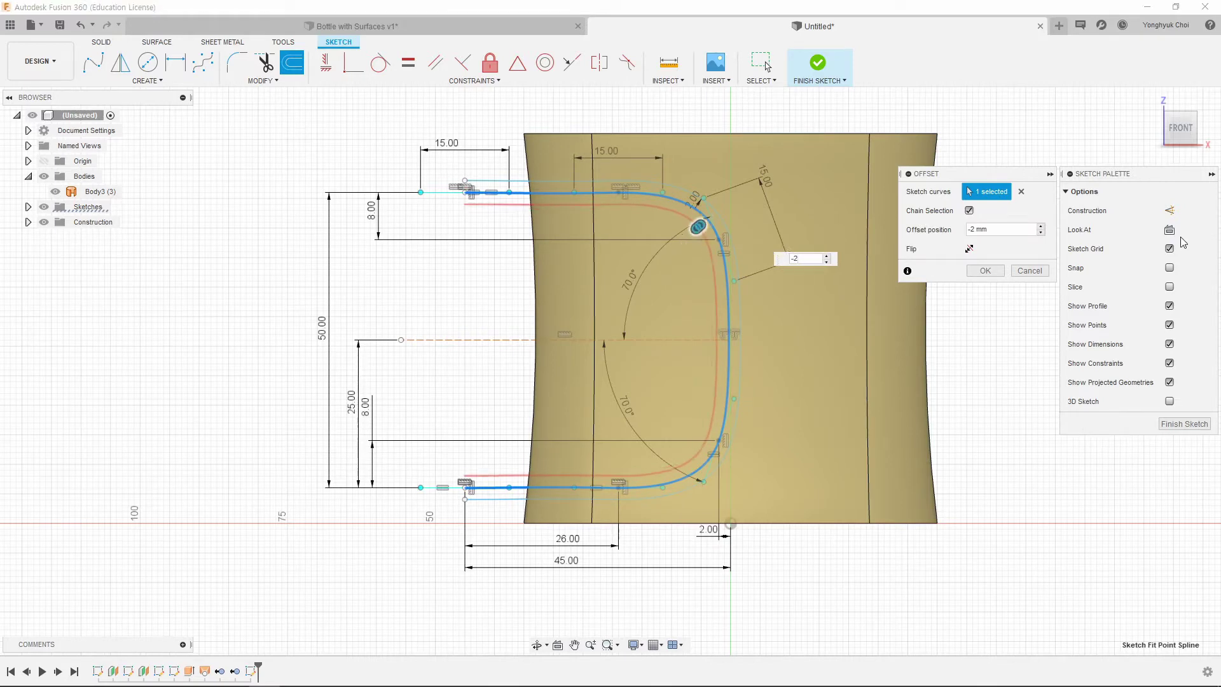
key("Return")
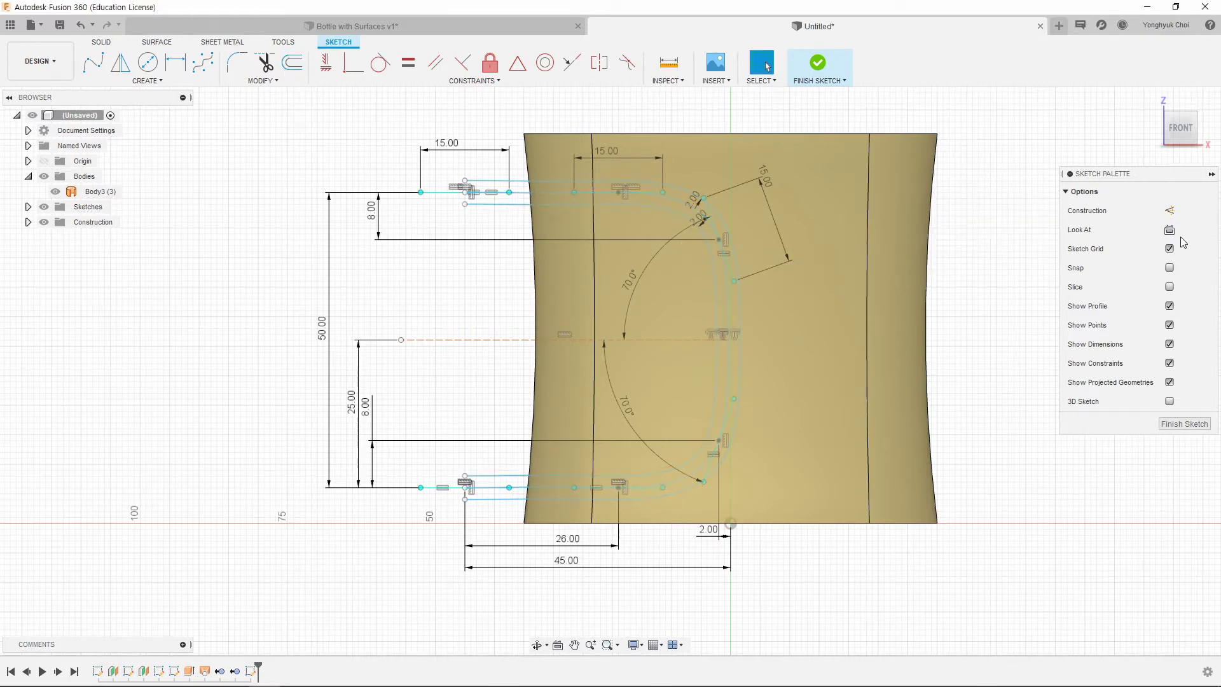
left_click(817, 63)
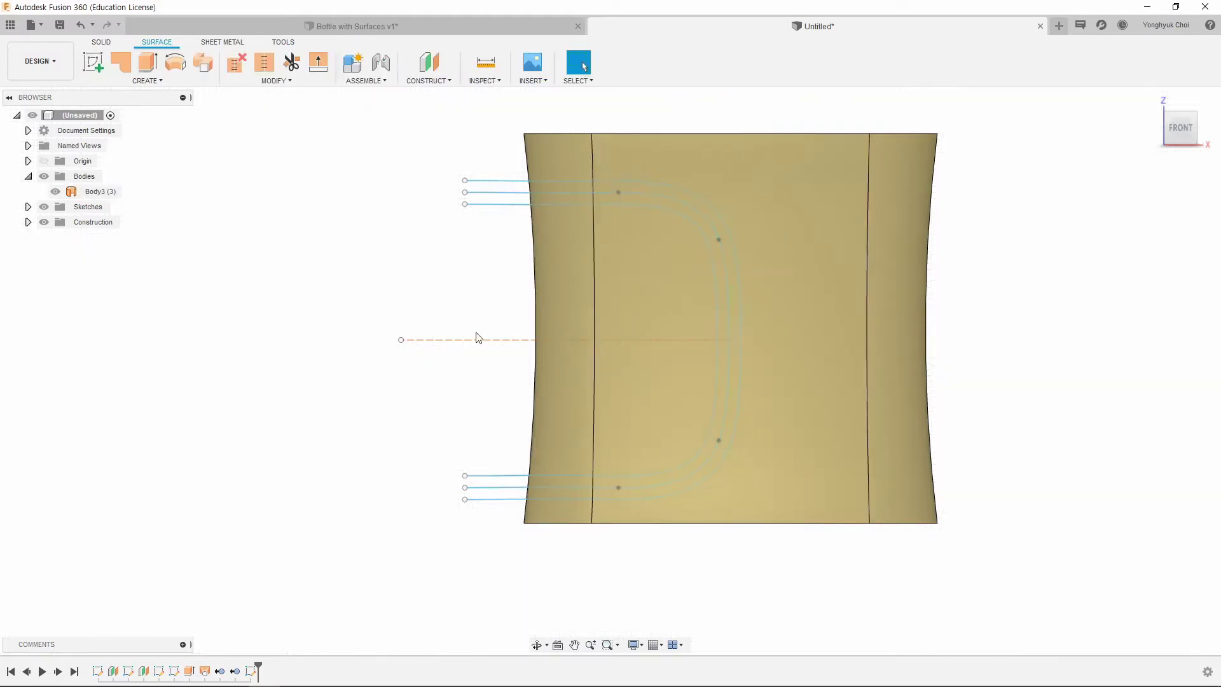
Step: Offset the Body3 bottle surface backward to create a second surface body, Body4
middle_click_drag(472, 365, 534, 399, "shift")
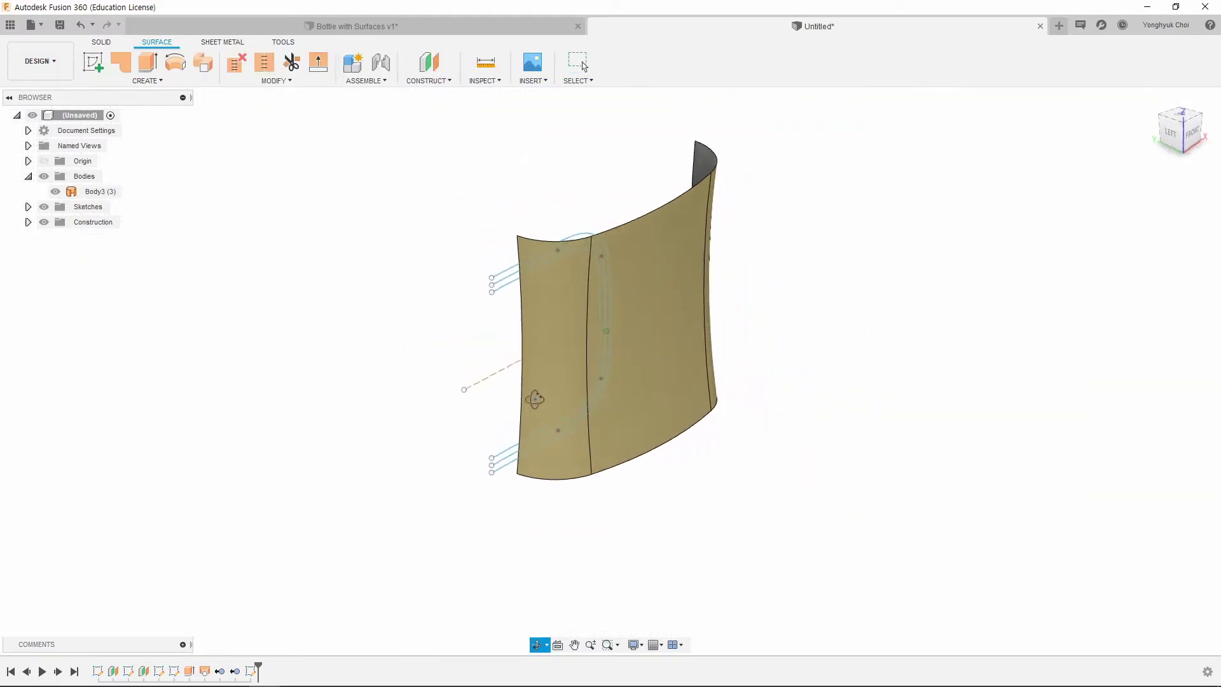
key("Escape")
scroll(572, 382, "up", 2)
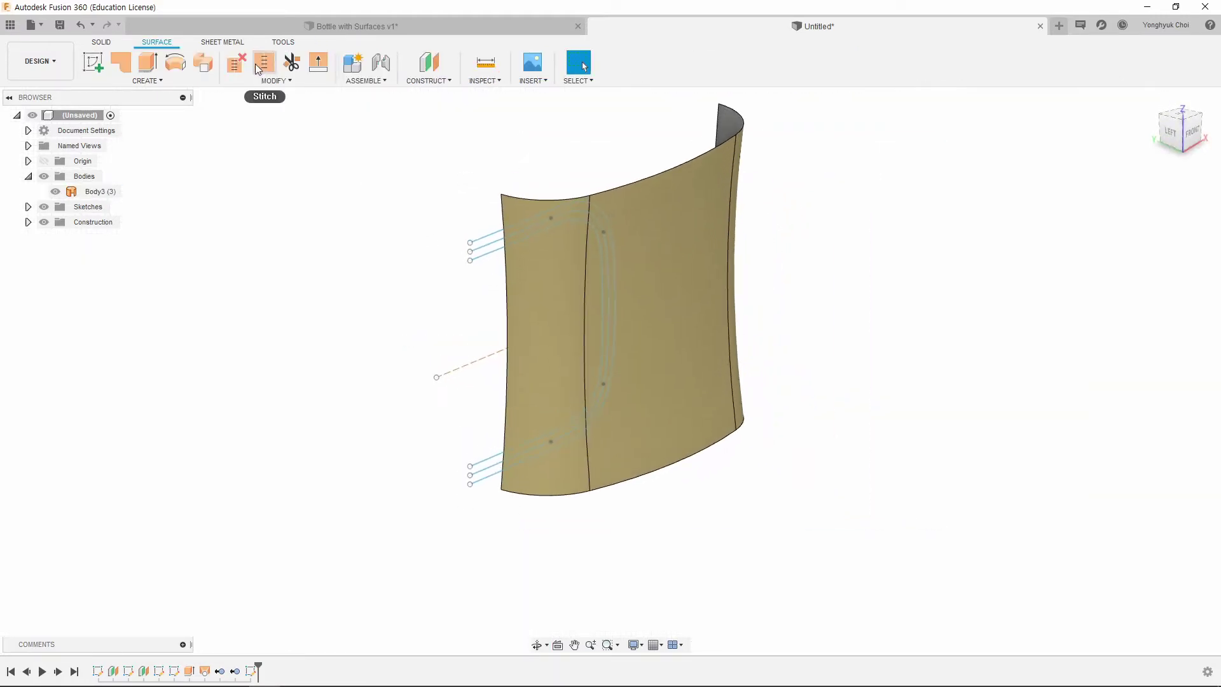
left_click(165, 81)
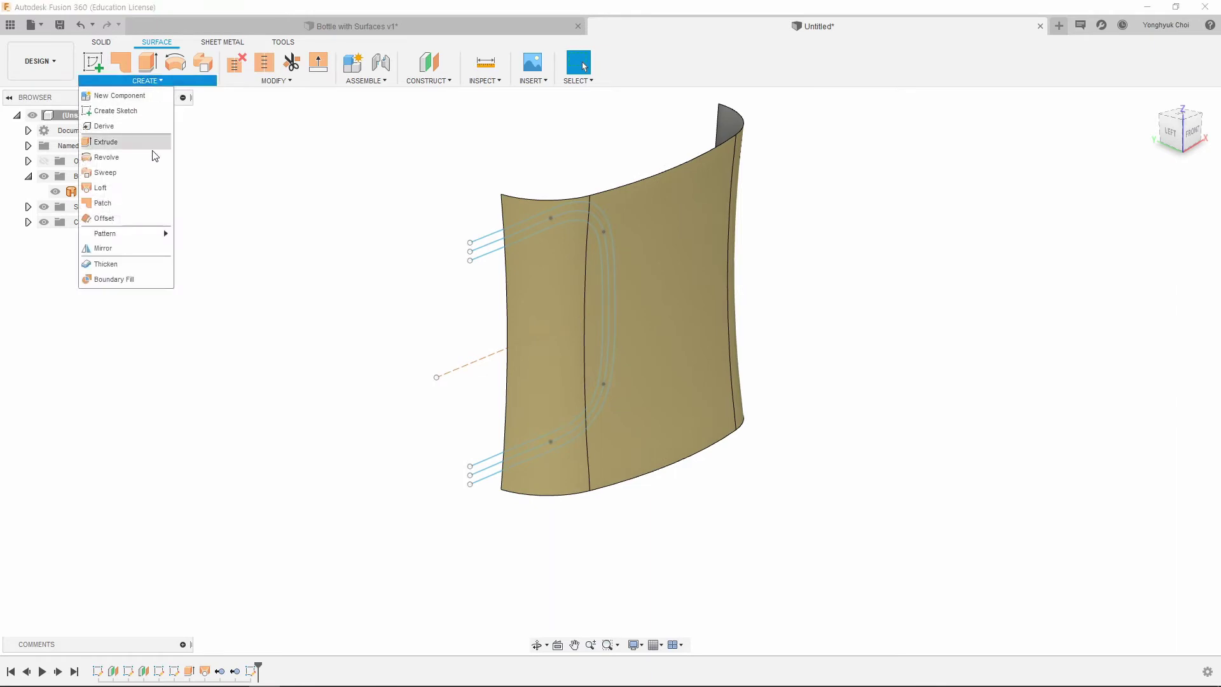
left_click(133, 218)
left_click(539, 293)
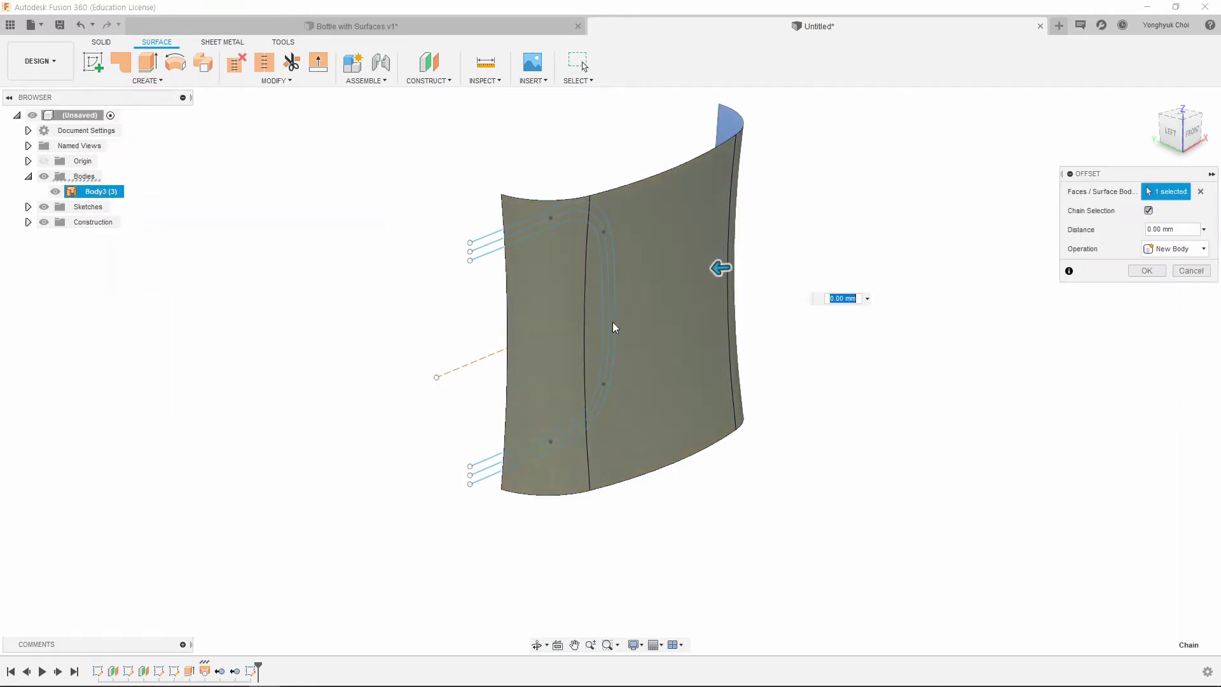
left_click_drag(727, 277, 699, 274)
type("3")
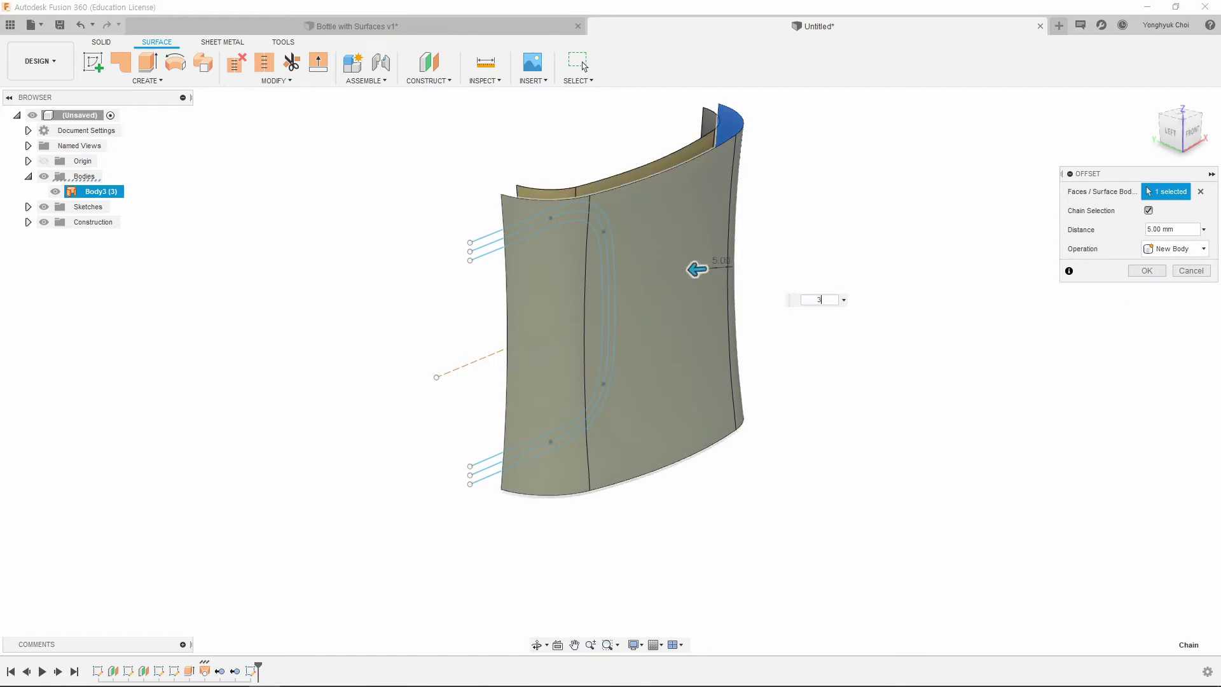
key("Return")
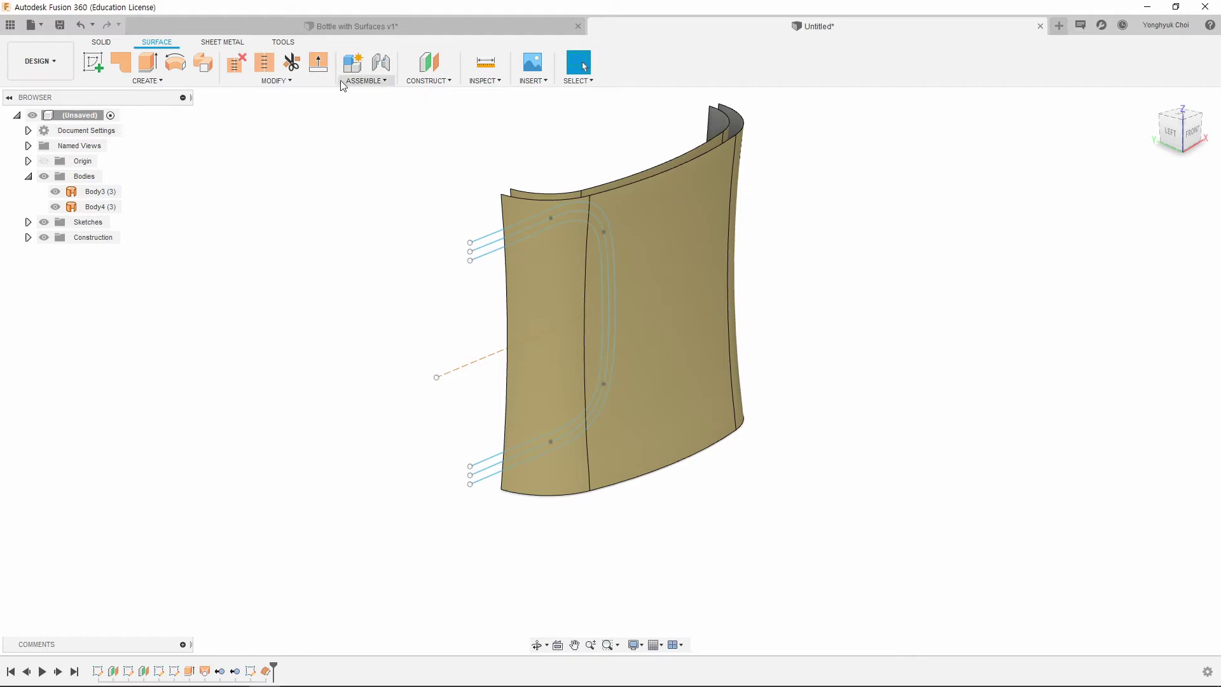
left_click(302, 81)
Step: Trim the slot region out of the bottle surface using the slot spline
left_click(263, 145)
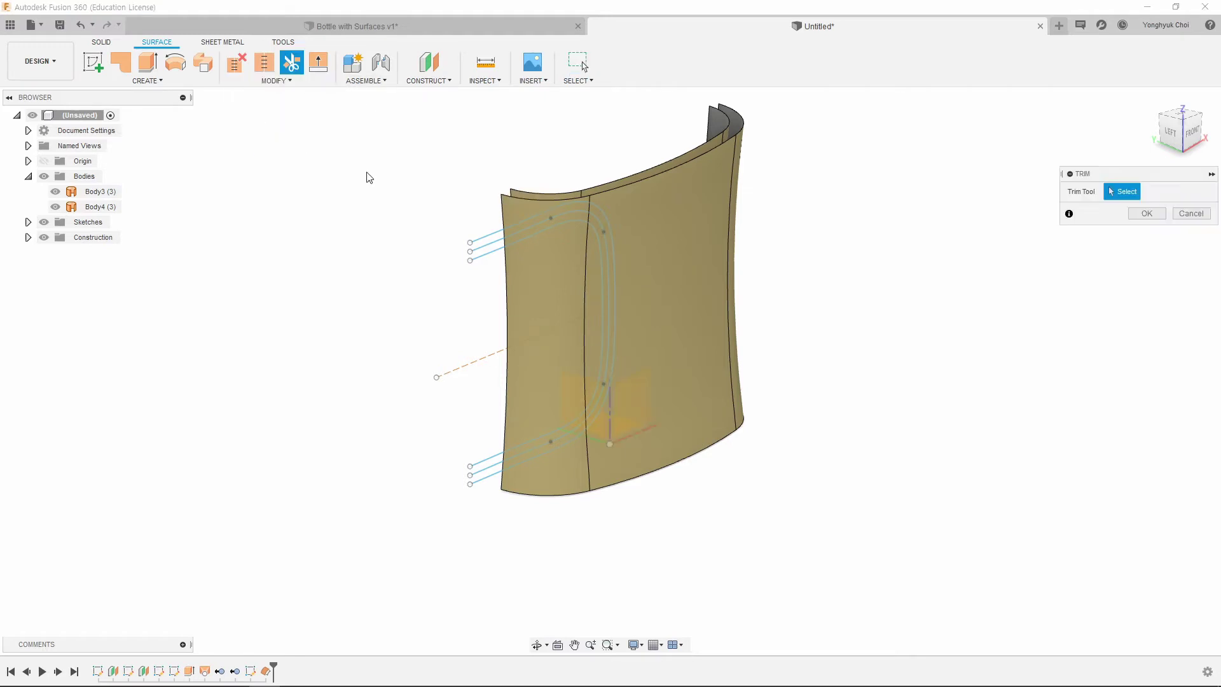
left_click(487, 242)
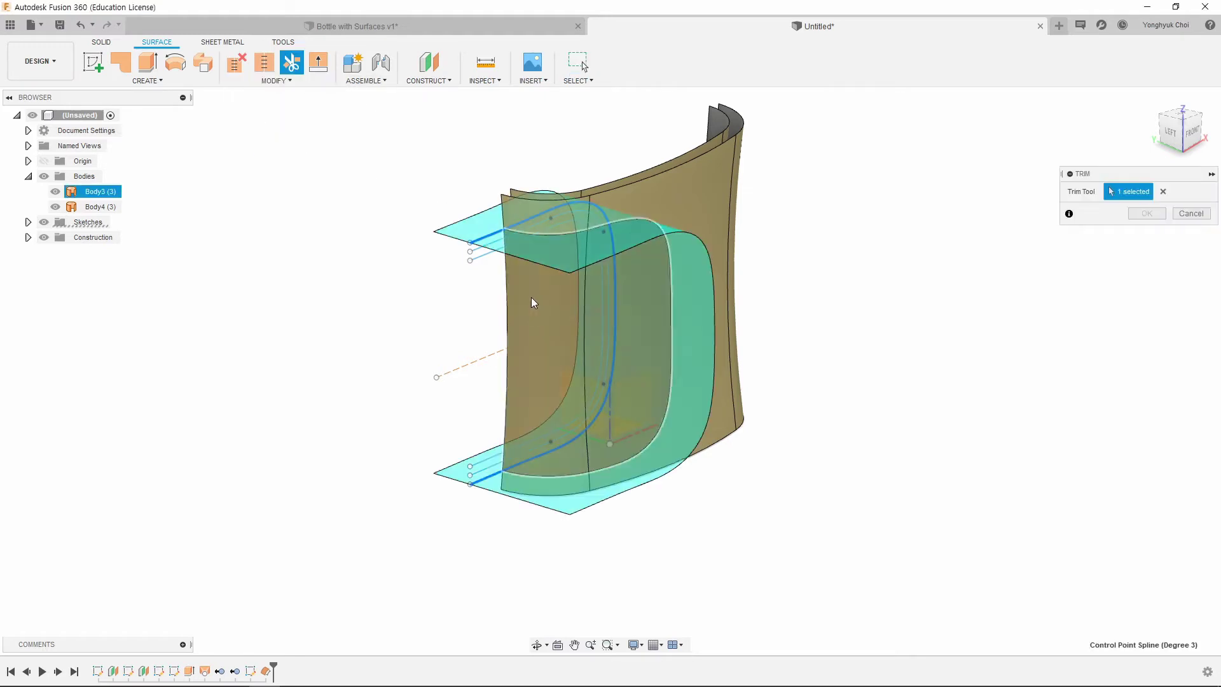
left_click(673, 295)
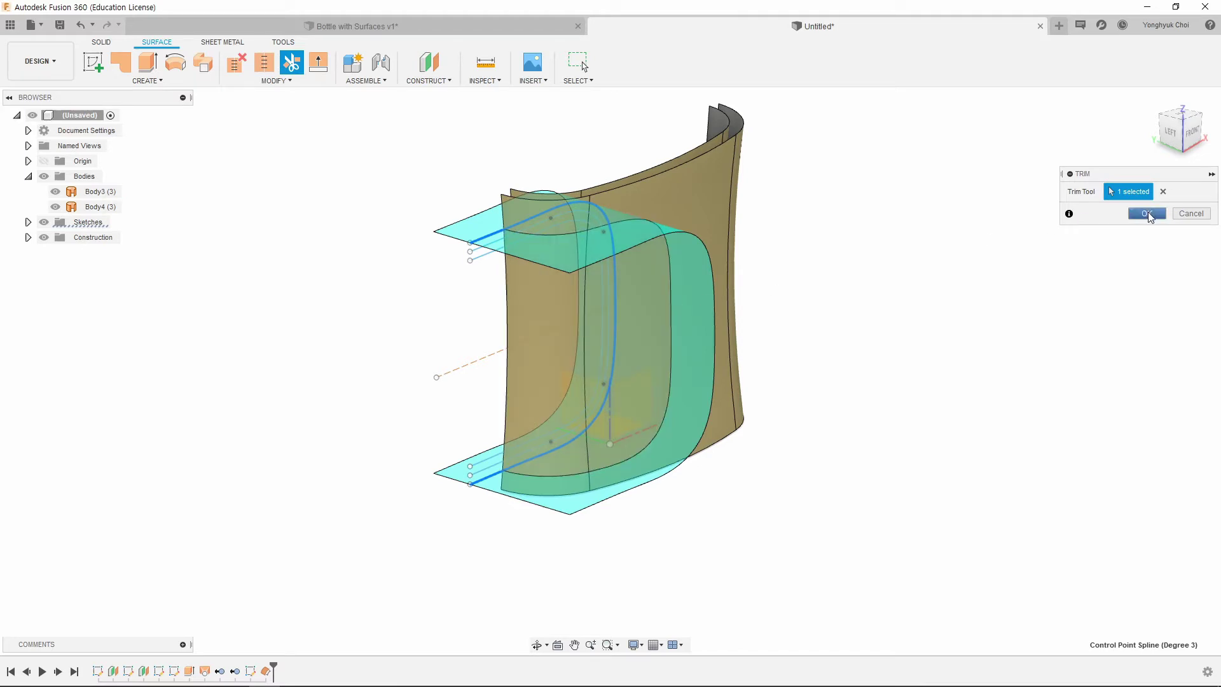
left_click(1147, 213)
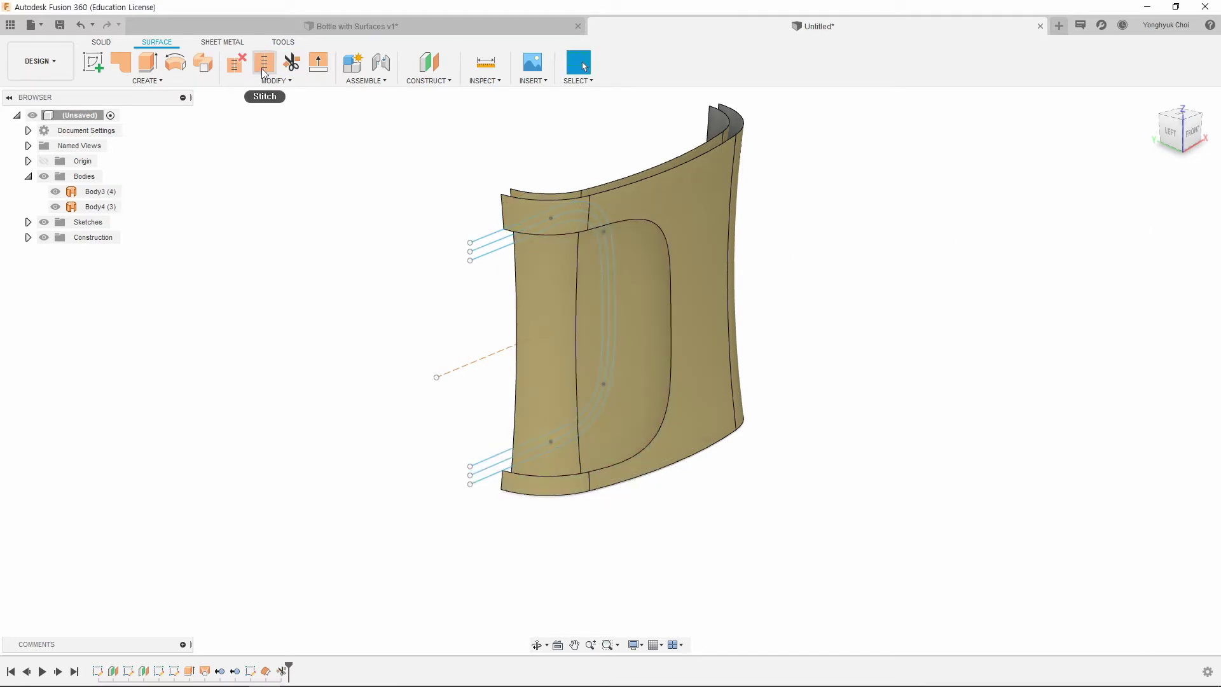
Step: Repeat the trim on the offset surface Body4 with the slot curve
right_click(296, 122)
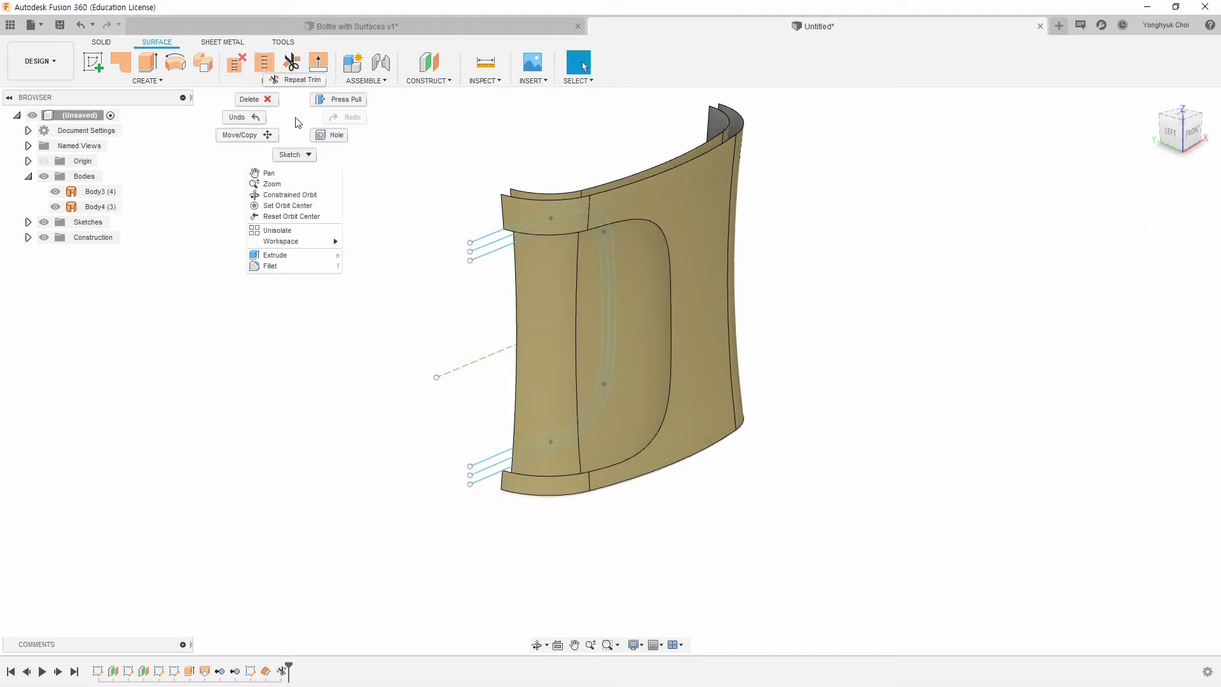
left_click(291, 82)
left_click(487, 259)
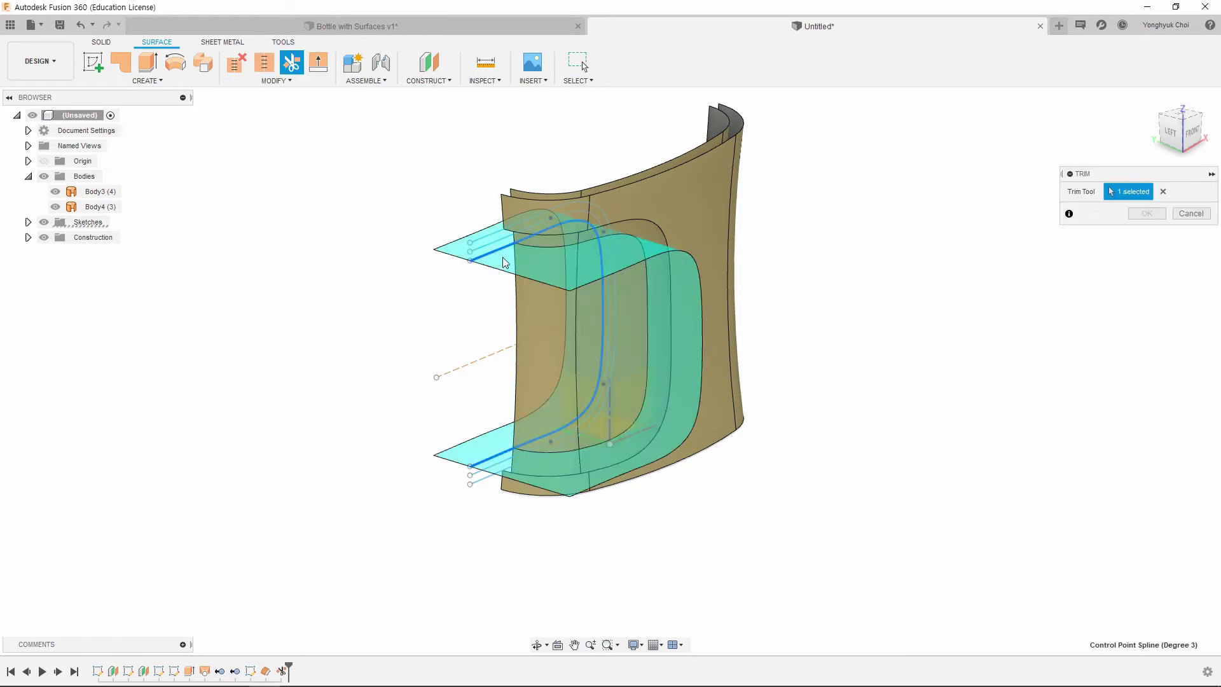
left_click(653, 240)
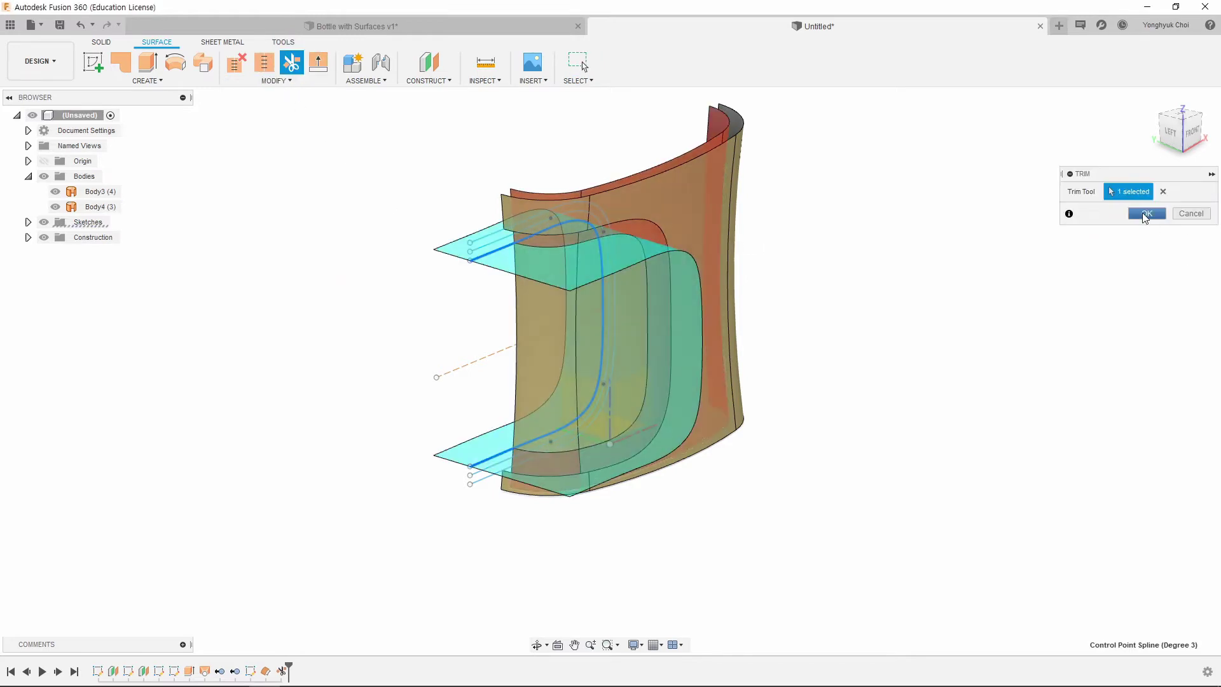
left_click(1144, 214)
mouse_move(678, 530)
middle_mouse_down("shift")
mouse_move(618, 502)
mouse_move(613, 486)
mouse_move(644, 499)
middle_mouse_up("shift")
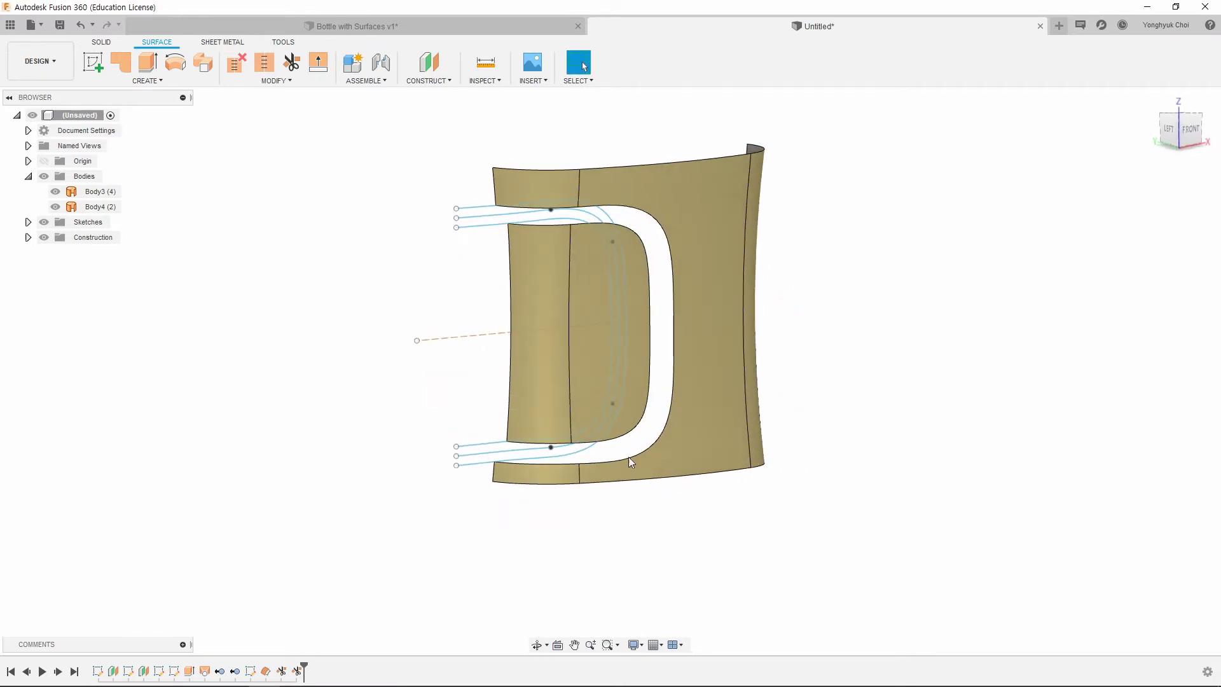
Step: Start a new sketch on an origin plane
scroll(552, 254, "up", 1)
scroll(552, 255, "up", 1)
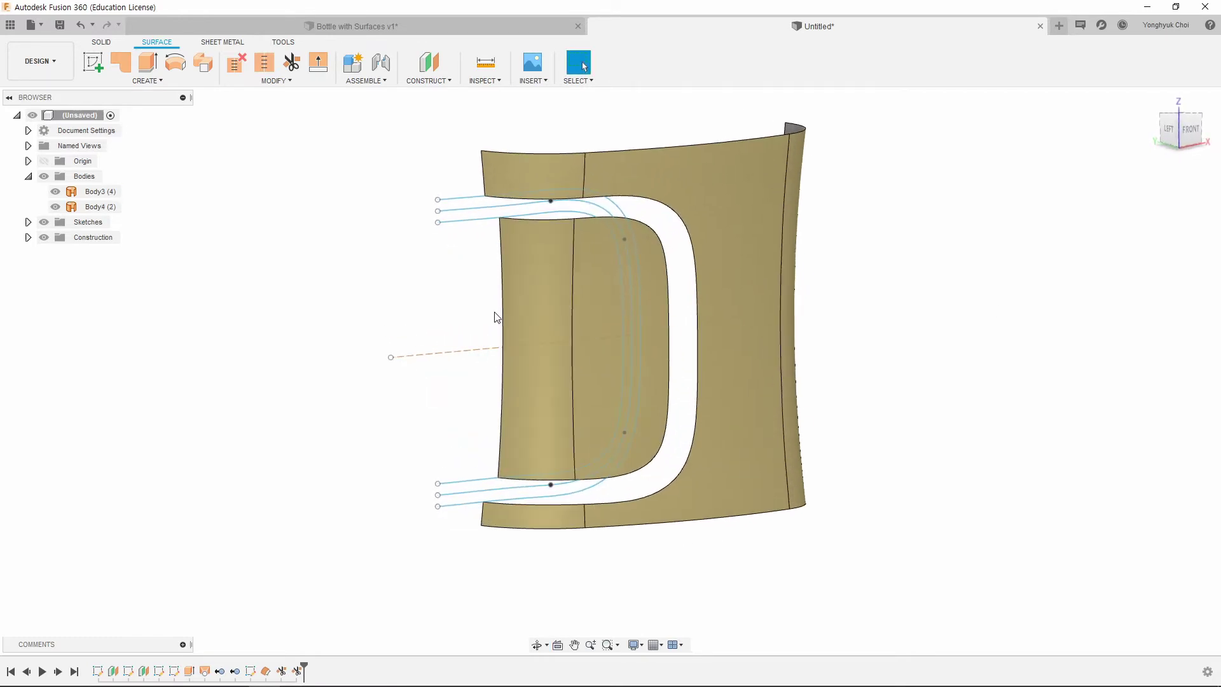
left_click(94, 62)
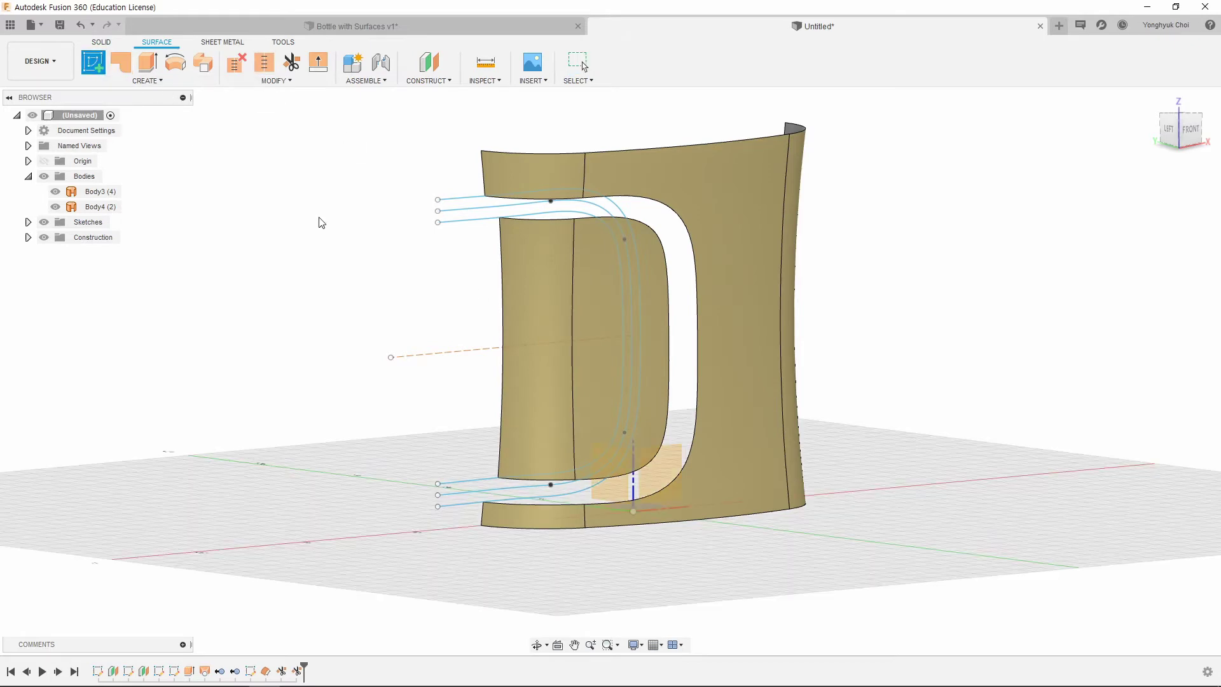
left_click(651, 460)
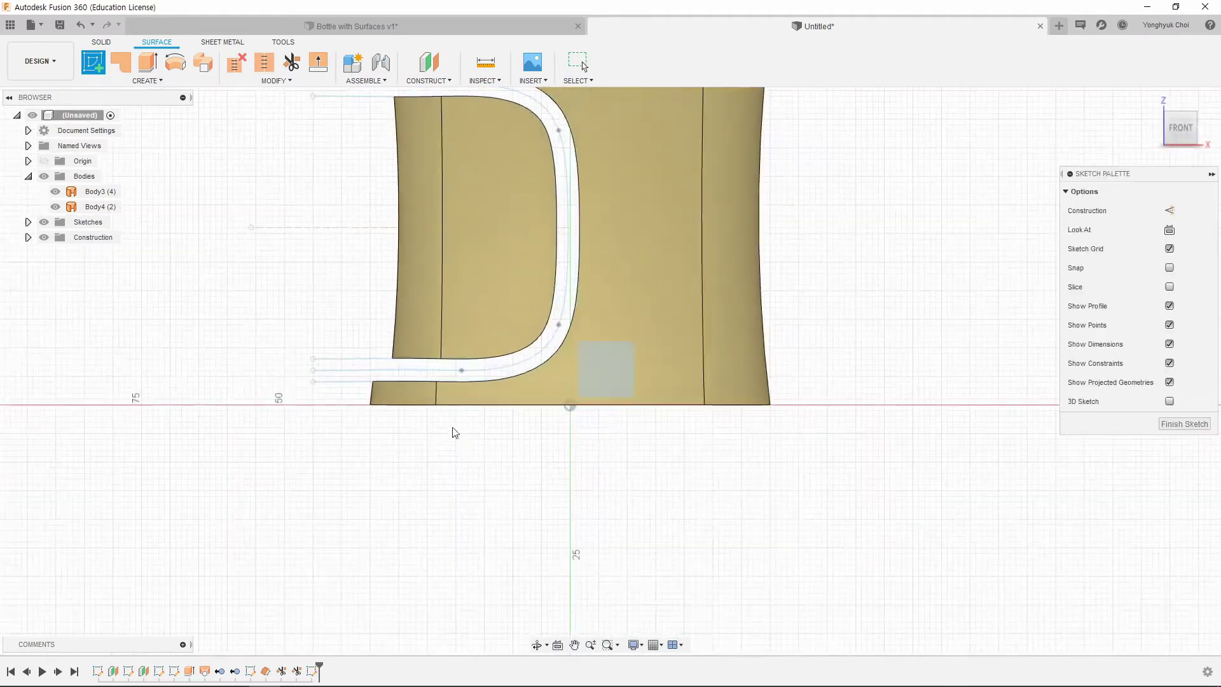
middle_click_drag(414, 429, 490, 477, "shift")
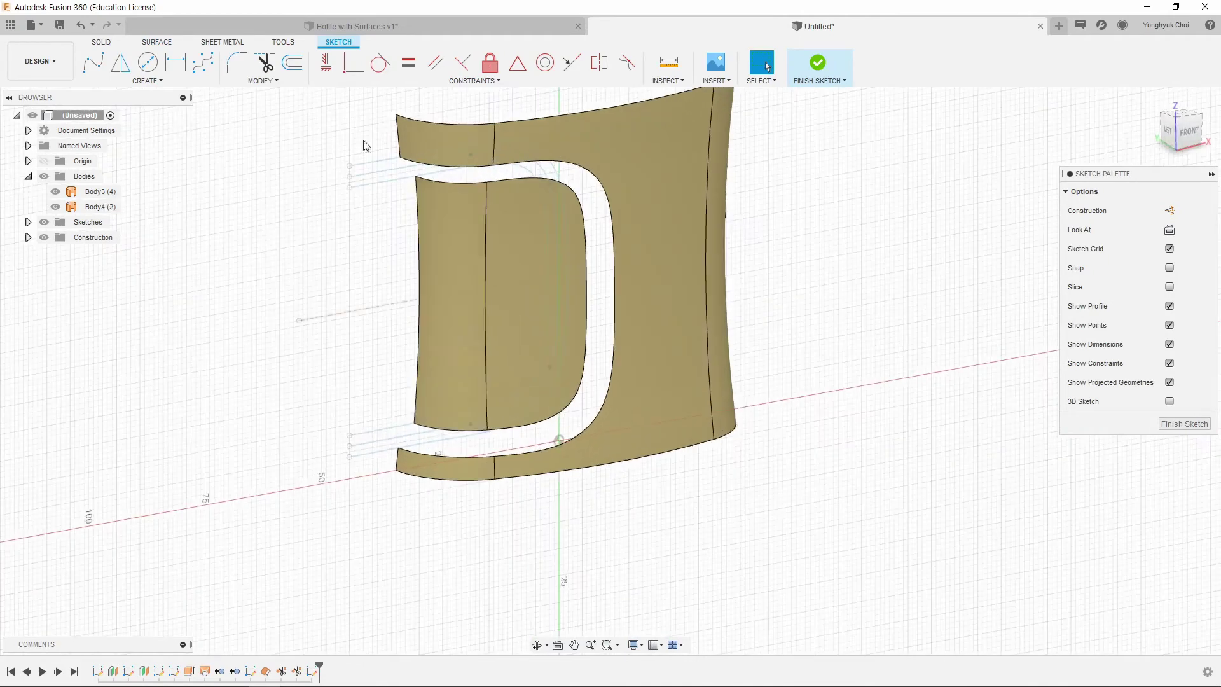
Step: Intersect the four trimmed slot-end body edges into the sketch
left_click(142, 80)
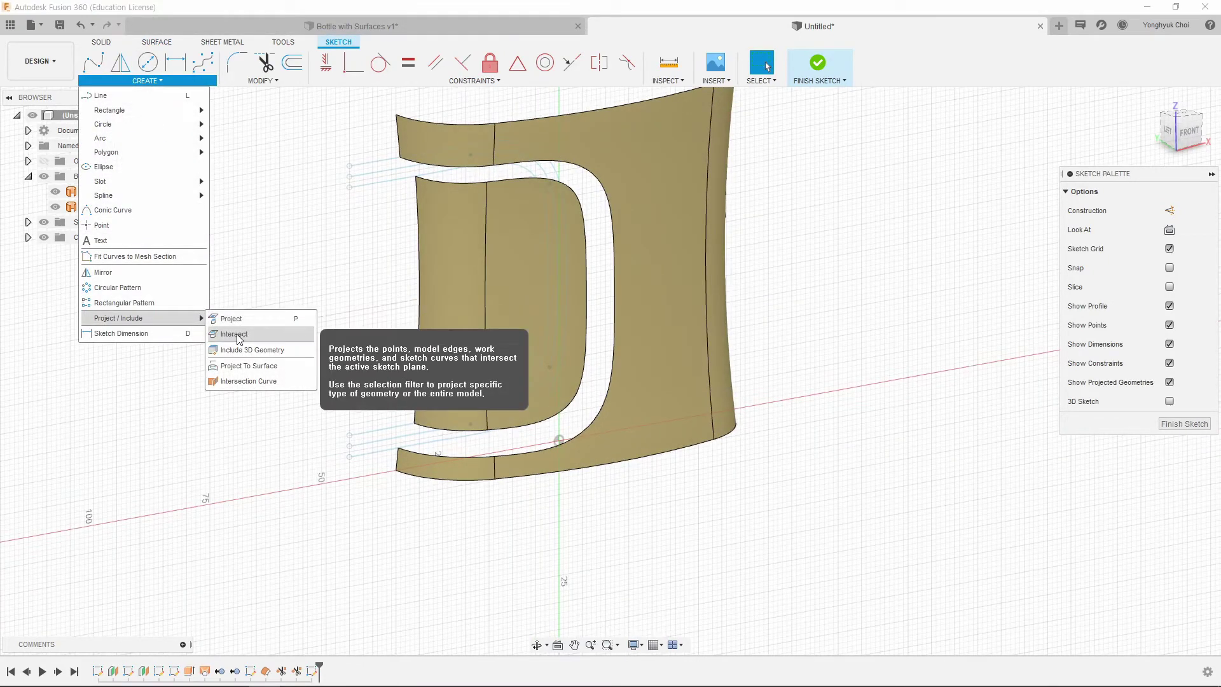
left_click(242, 332)
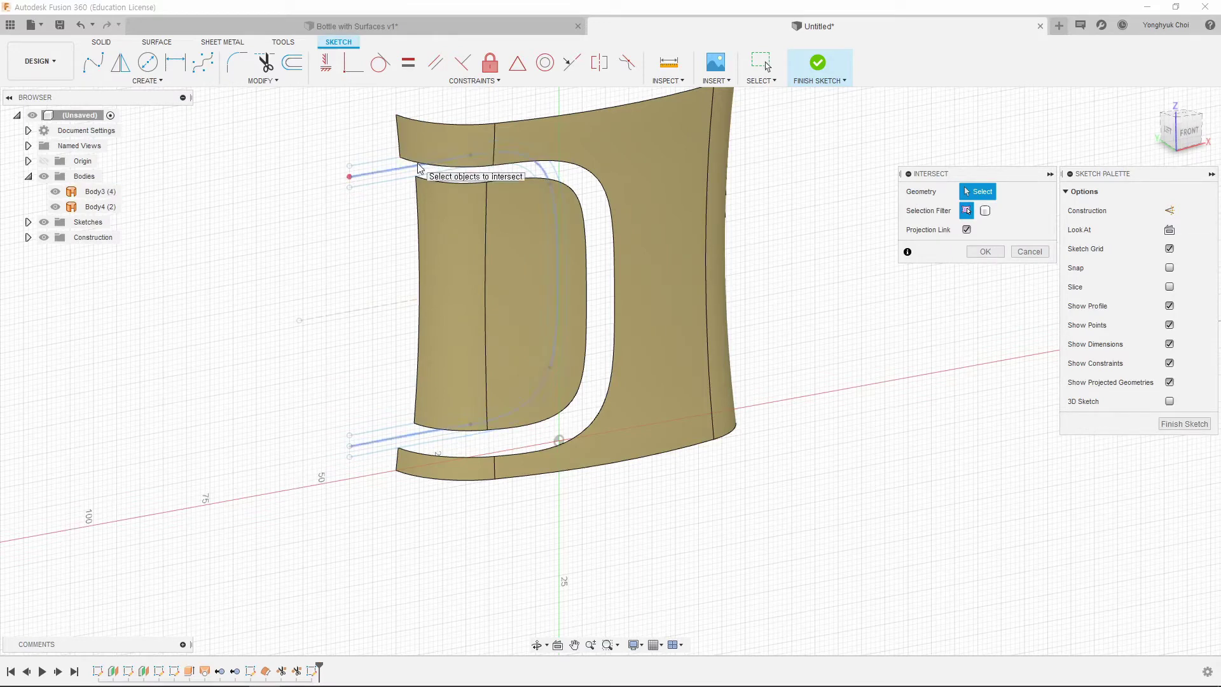
left_click(420, 163)
left_click(446, 181)
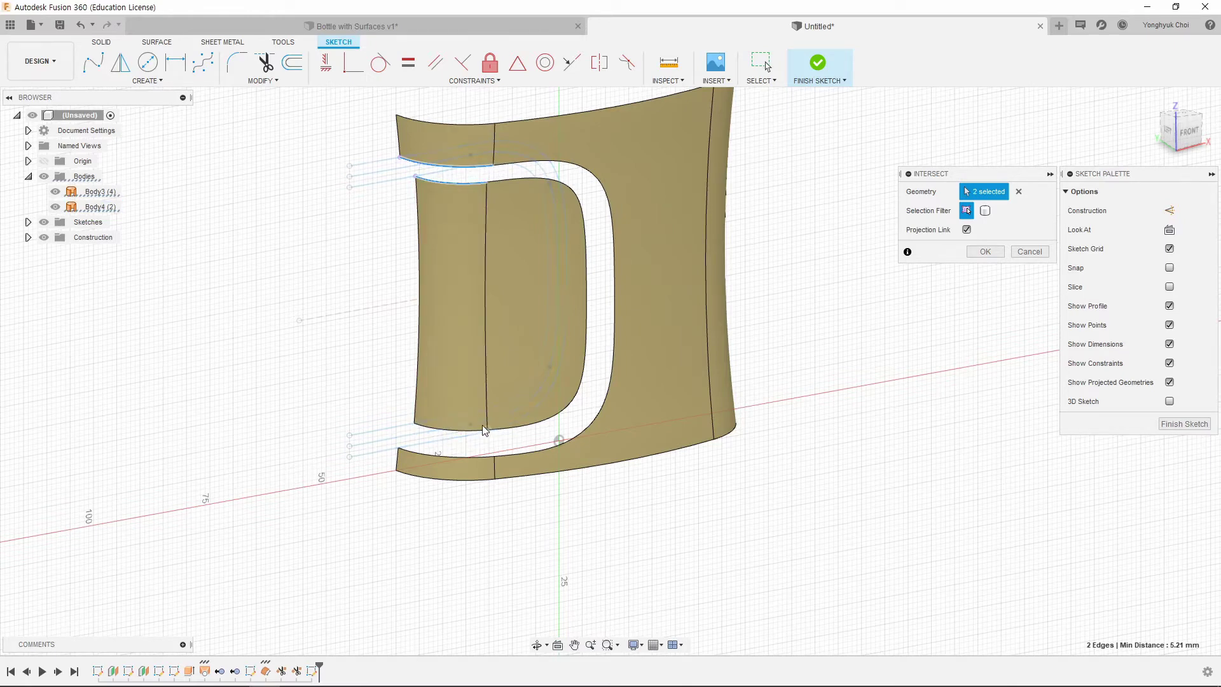
left_click(428, 431)
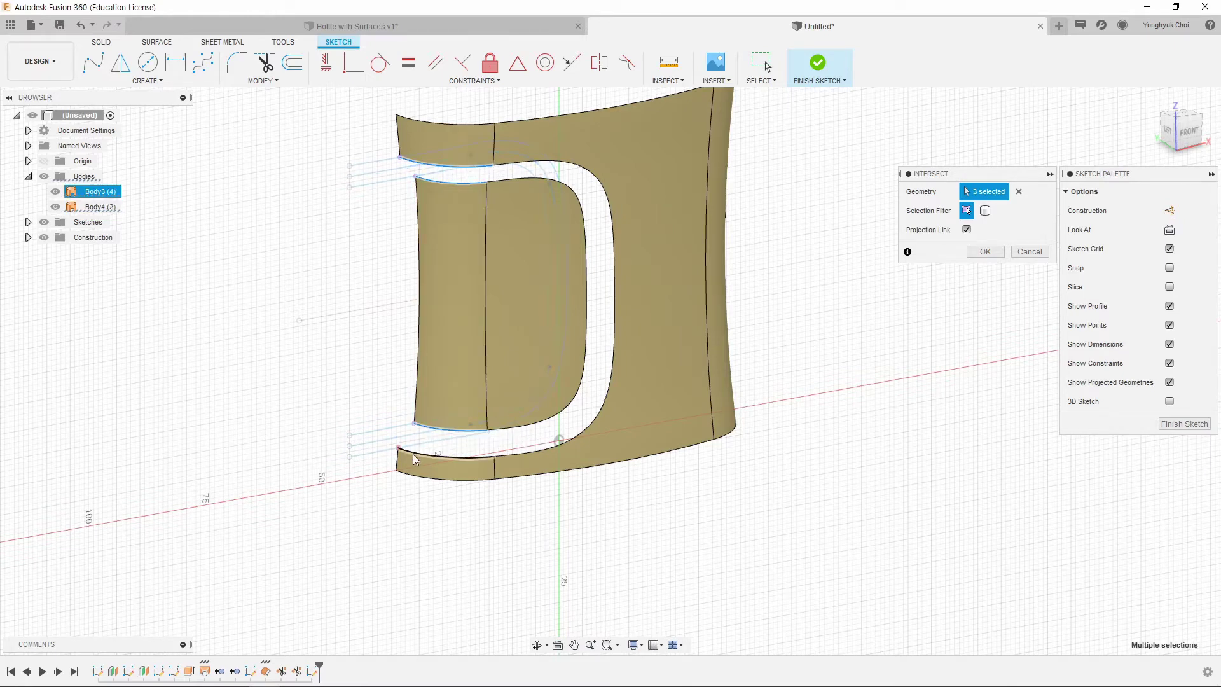
left_click(416, 456)
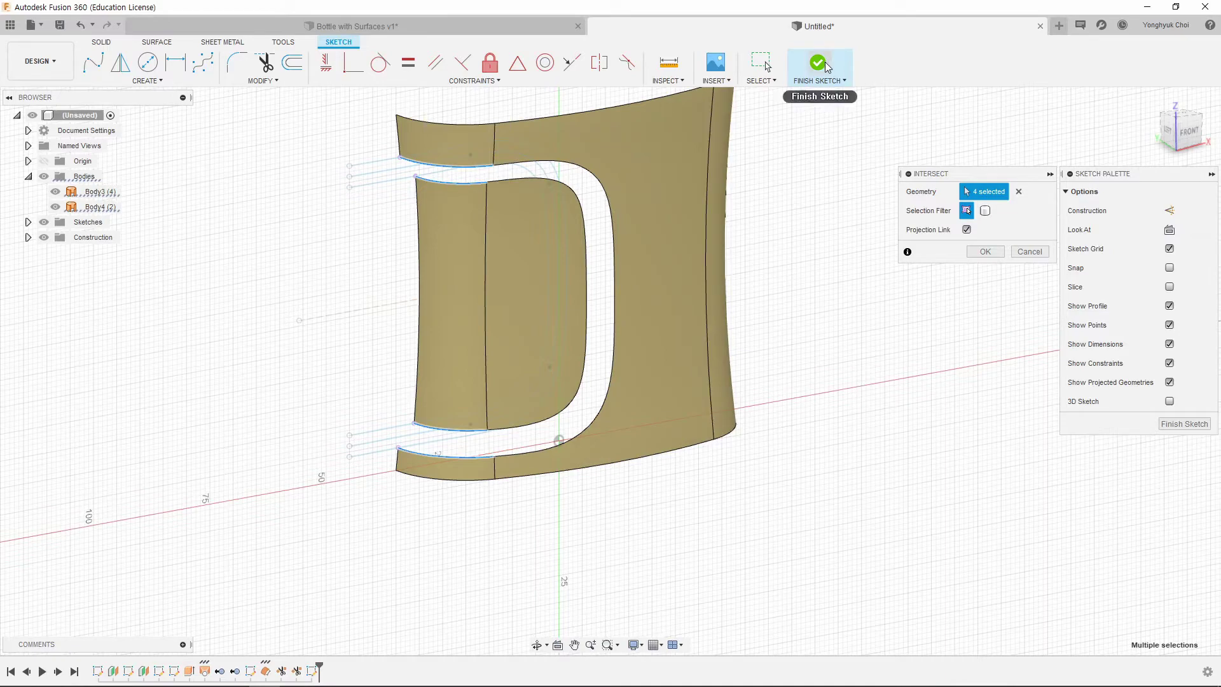
left_click(990, 253)
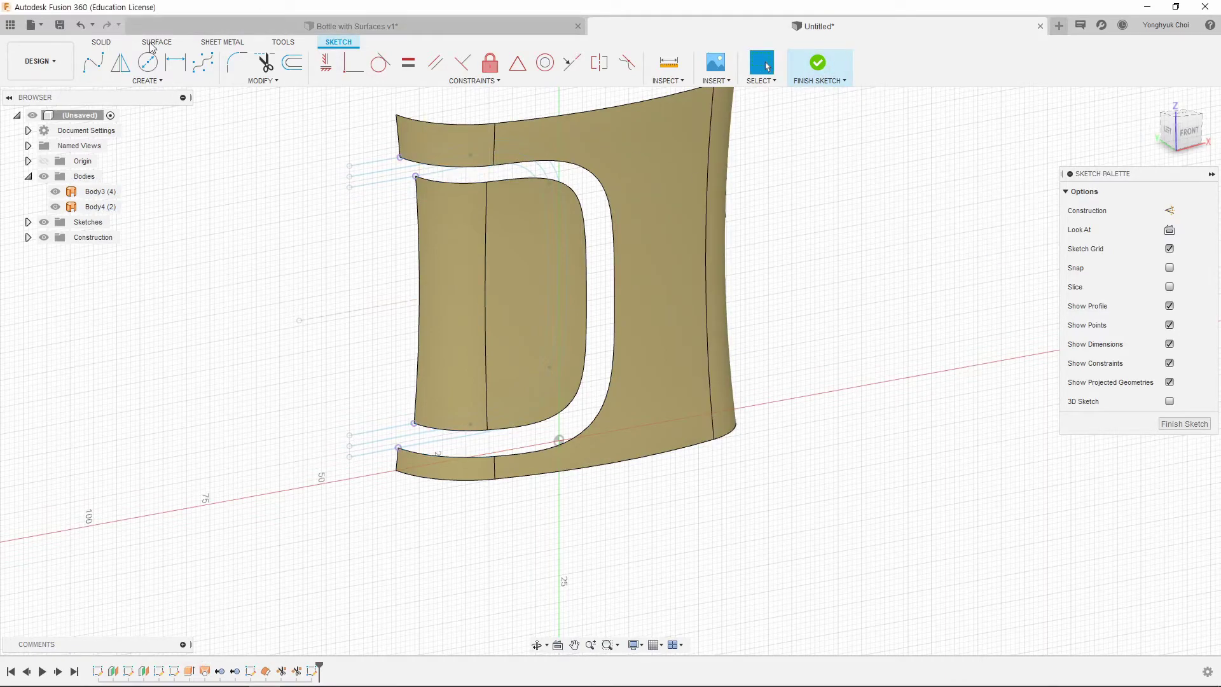
Step: Draw a short line joining the two upper slot-end corners
left_click(135, 80)
left_click(101, 95)
left_click(400, 157)
left_click(415, 176)
right_click(406, 250)
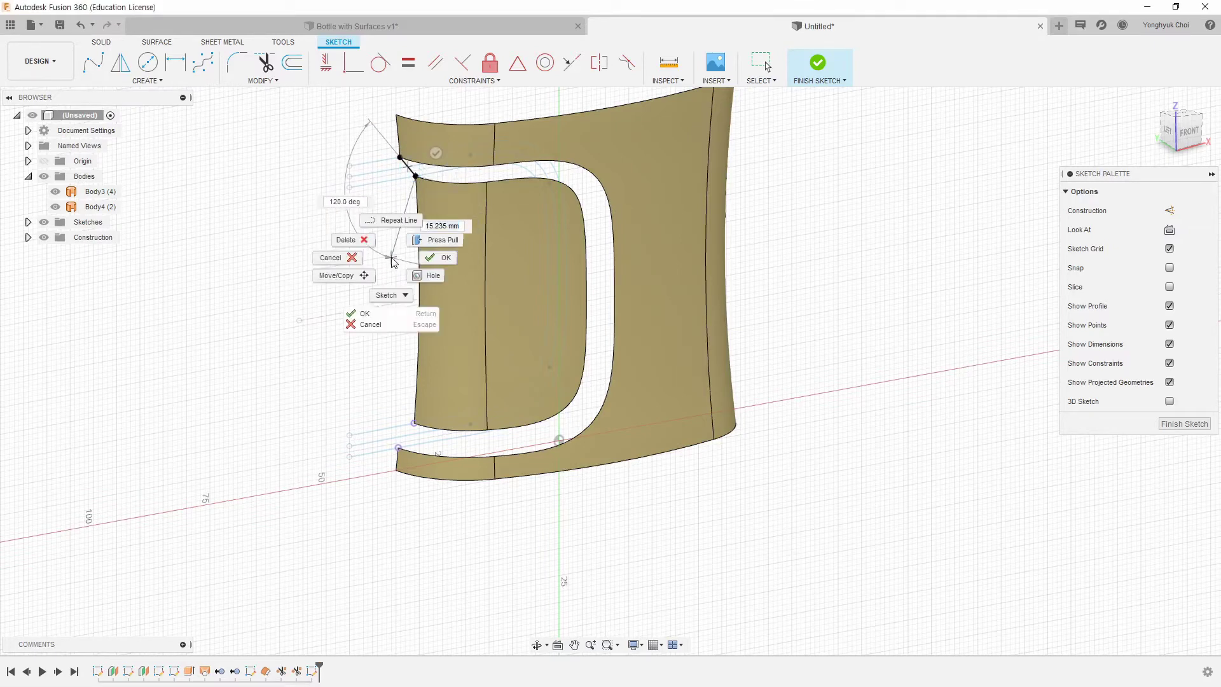
left_click(436, 252)
Step: Draw a second line across the lower slot end and finish the sketch
right_click(354, 237)
left_click(352, 191)
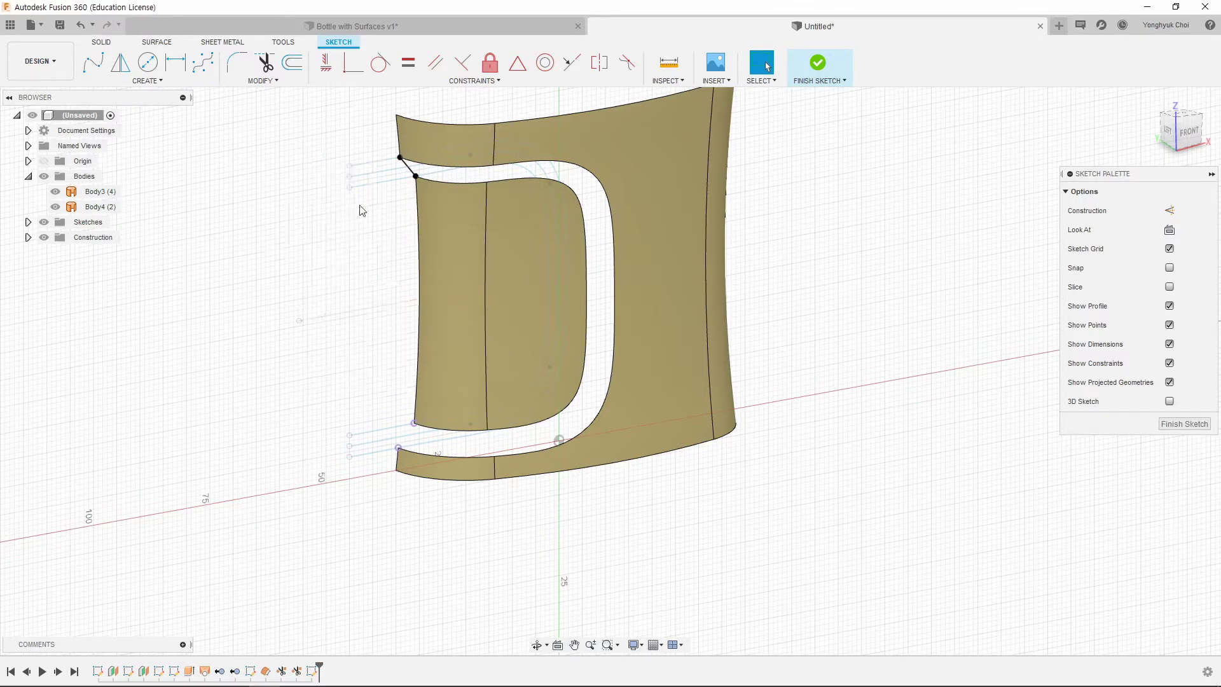
left_click(414, 423)
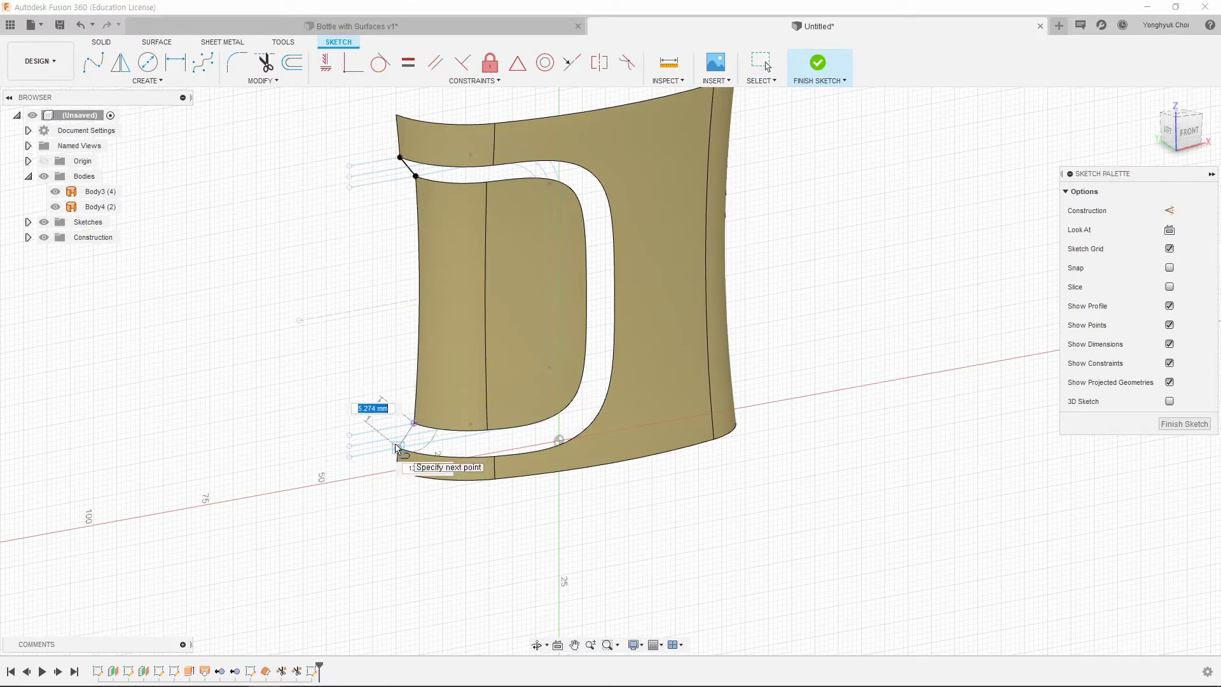
right_click(384, 383)
left_click(435, 383)
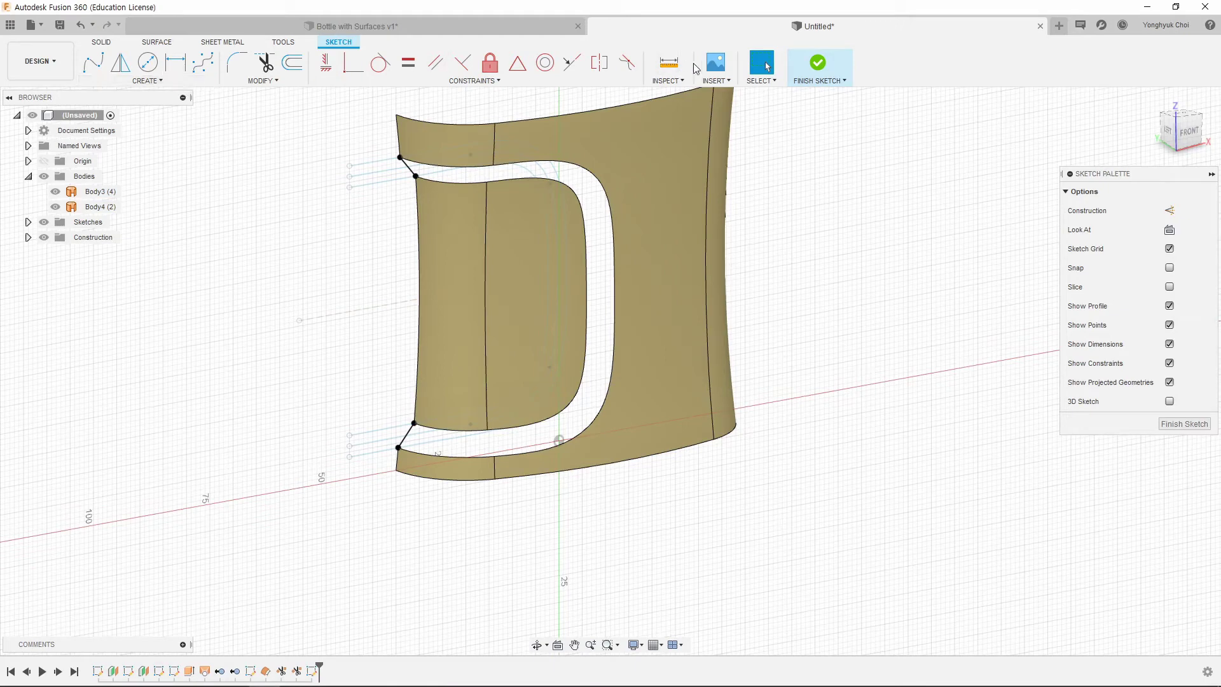
left_click(814, 64)
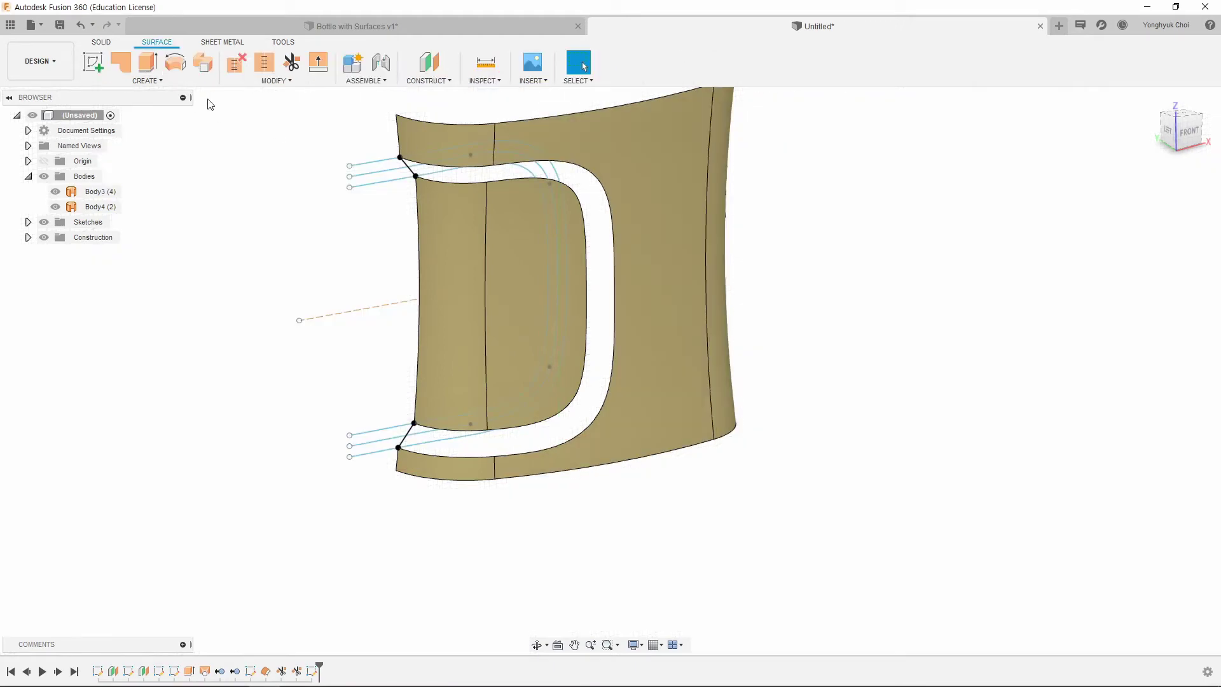
Step: Hide Sketch5, then extrude the upper and lower end lines 7 mm as surfaces Body5 and Body6
left_click(28, 222)
left_click(54, 299)
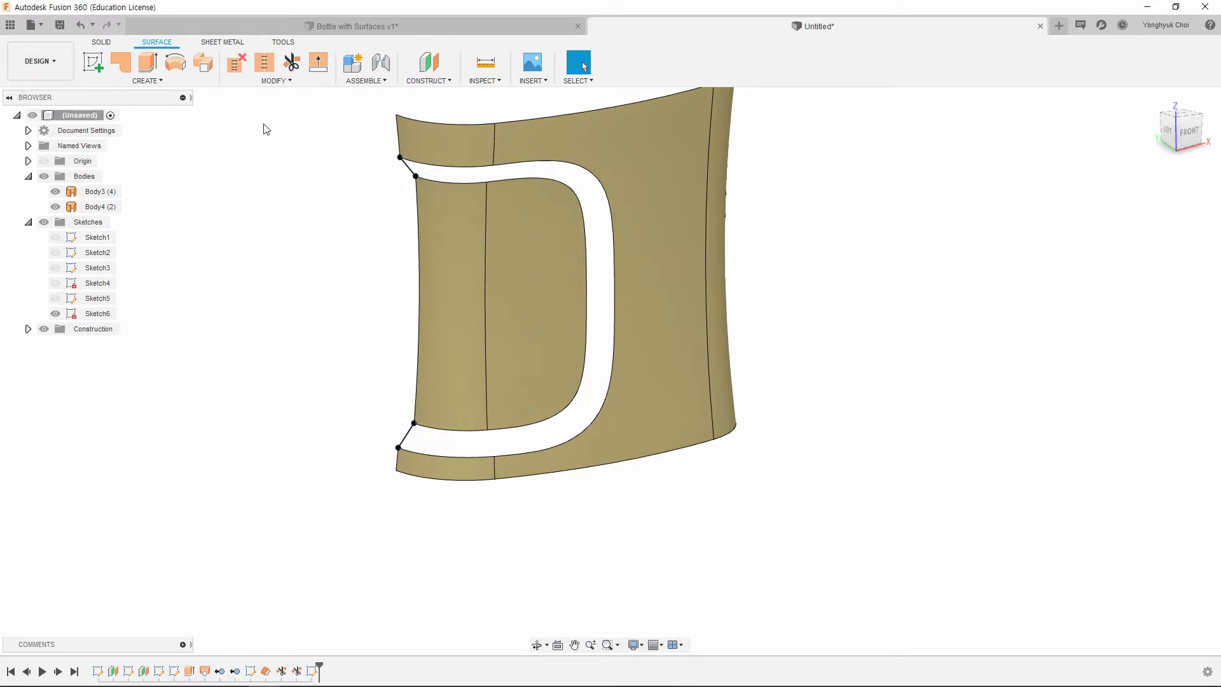
left_click(148, 63)
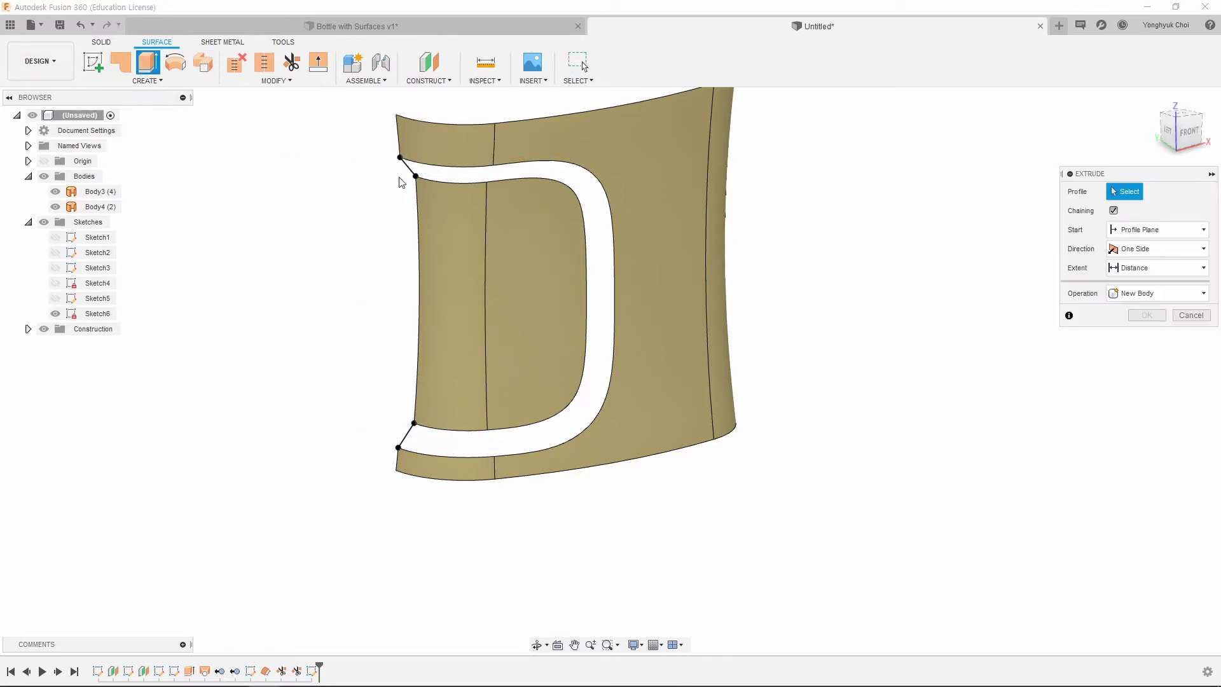
left_click(406, 169)
left_click(407, 439)
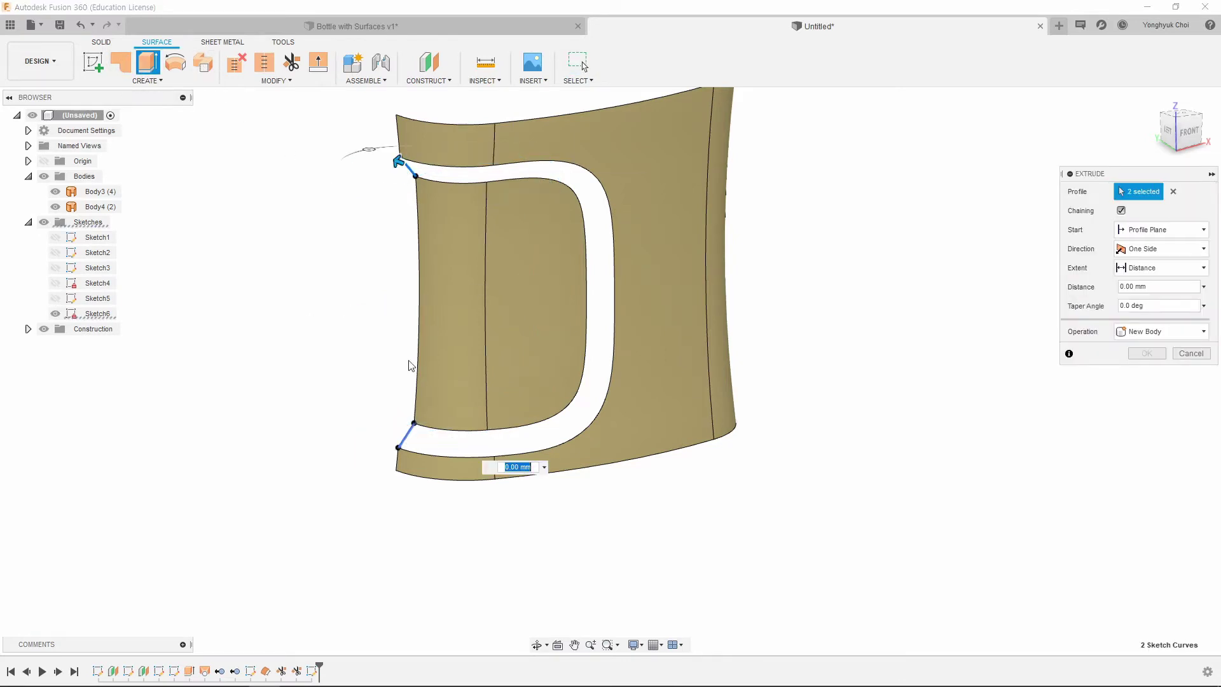
left_click_drag(395, 432, 376, 423)
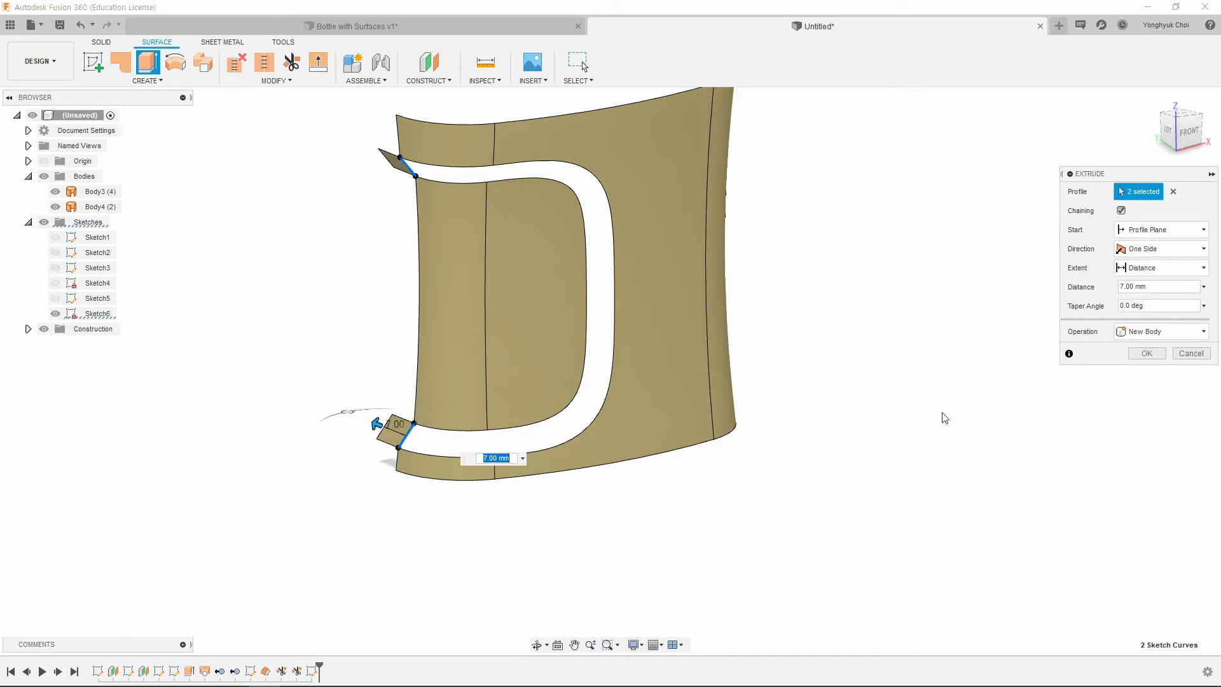
left_click(1144, 354)
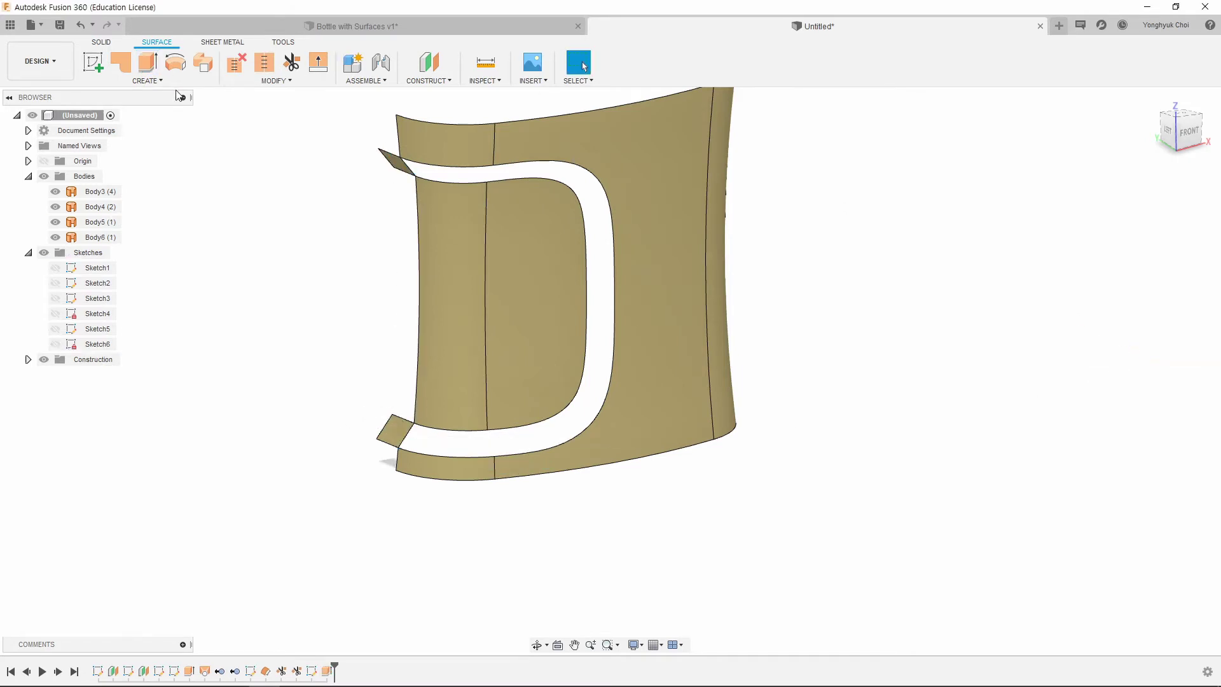
left_click(159, 82)
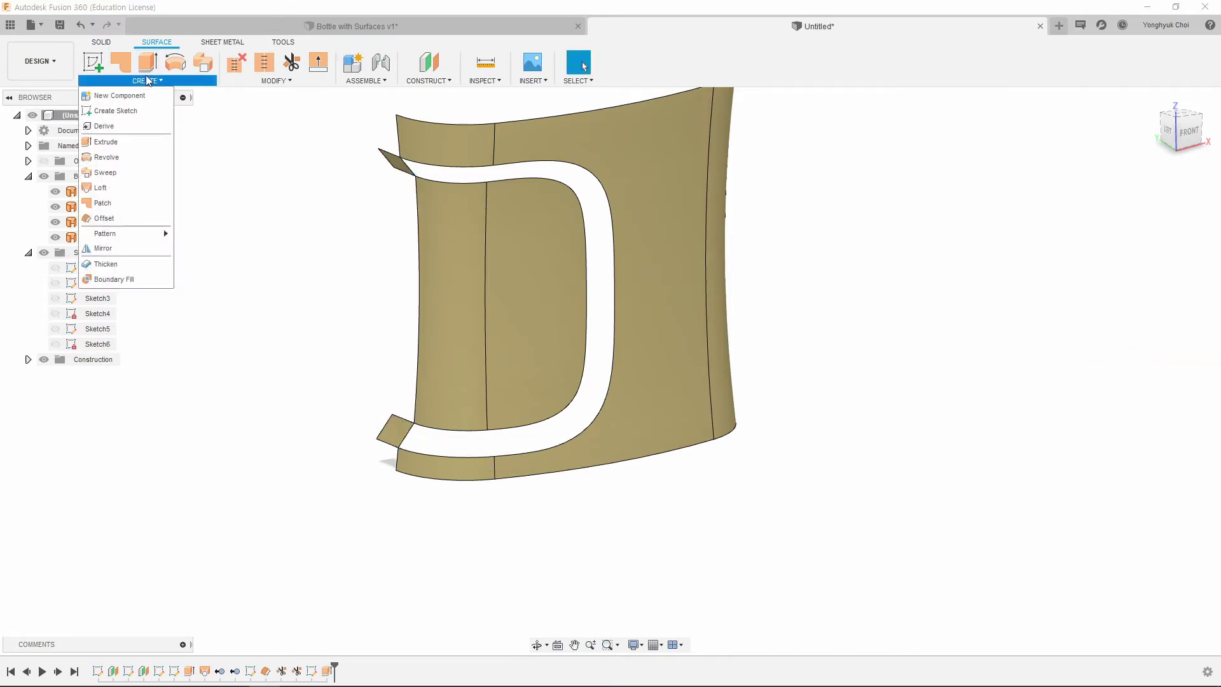
left_click(102, 185)
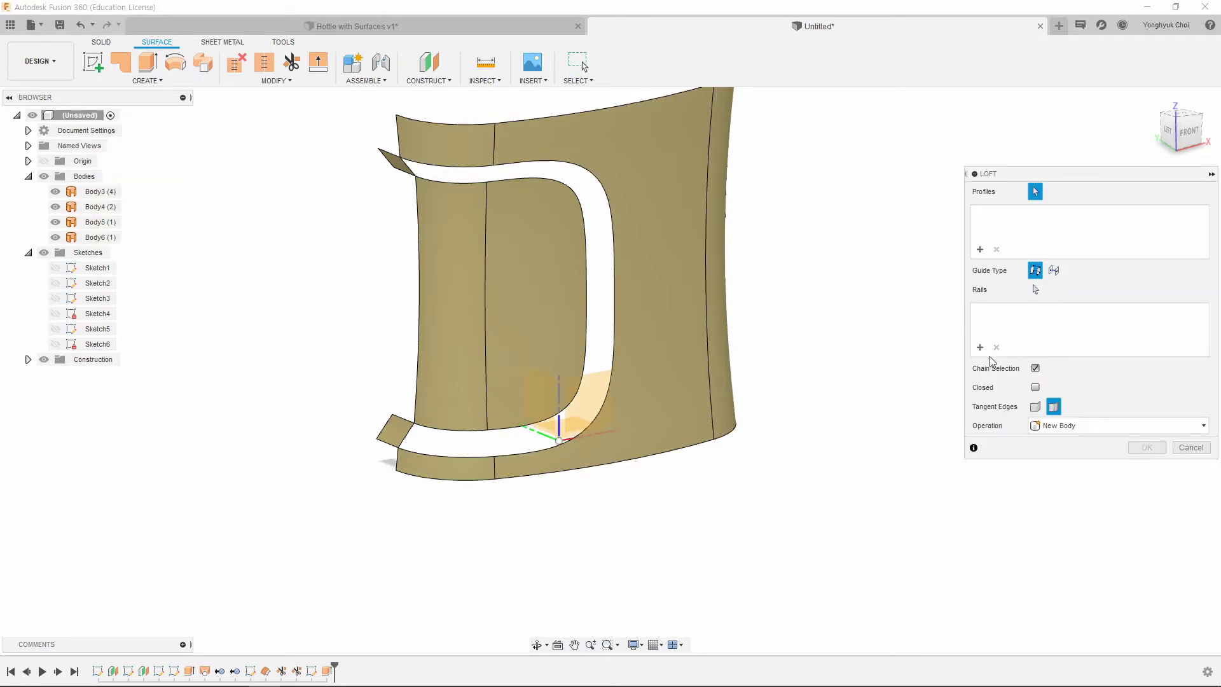
left_click(1035, 368)
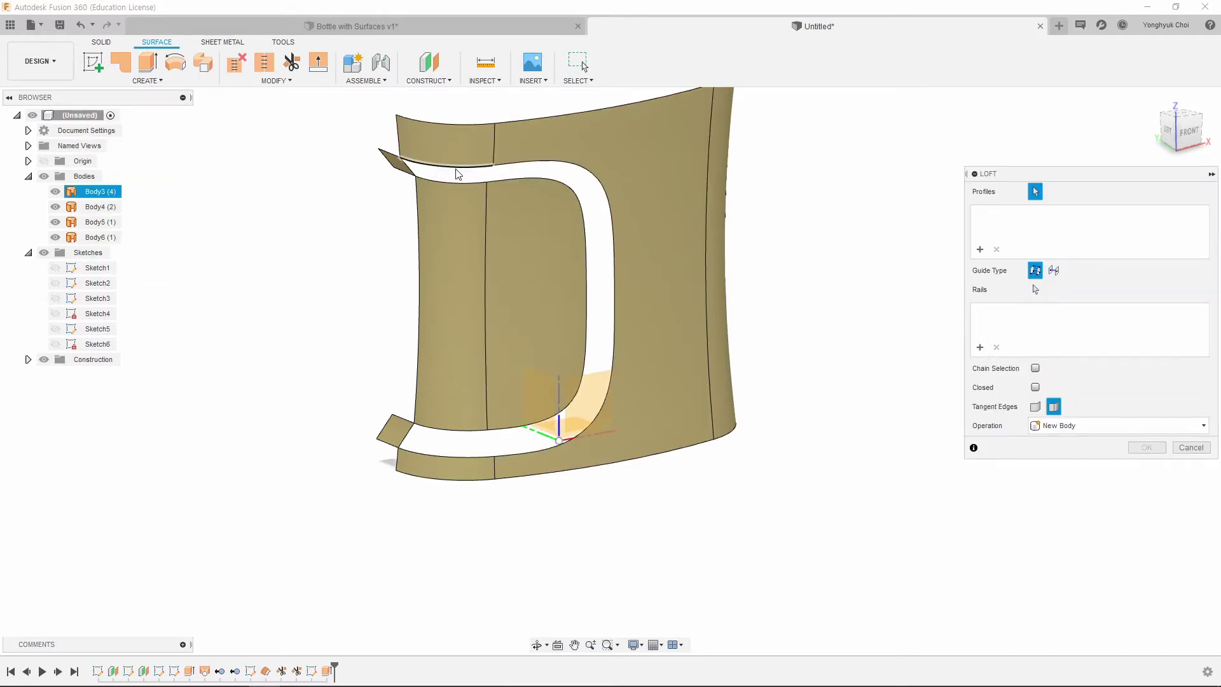
left_click(539, 166)
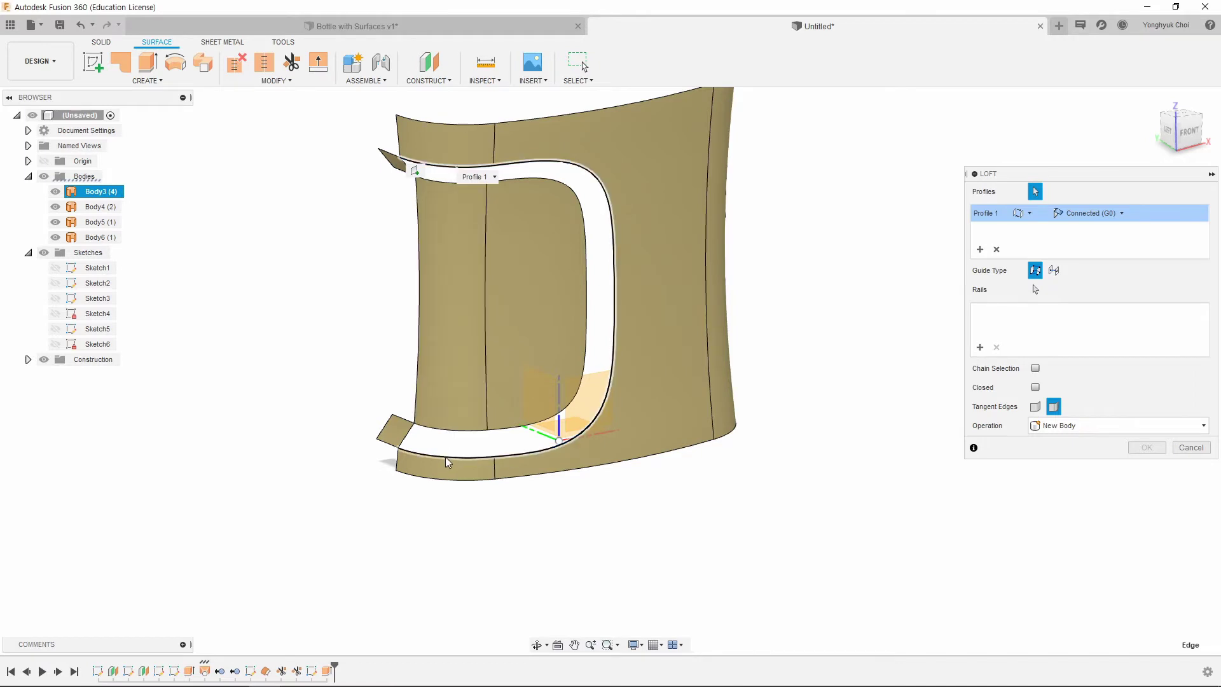
left_click(435, 182)
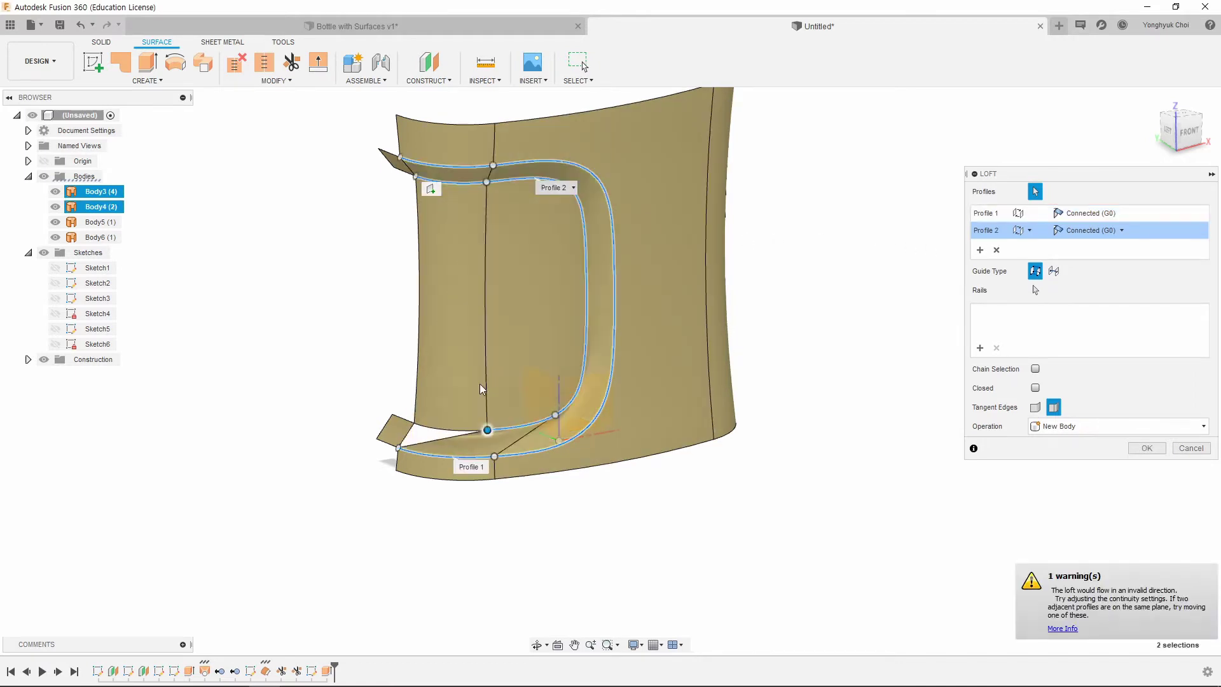
left_click(450, 432)
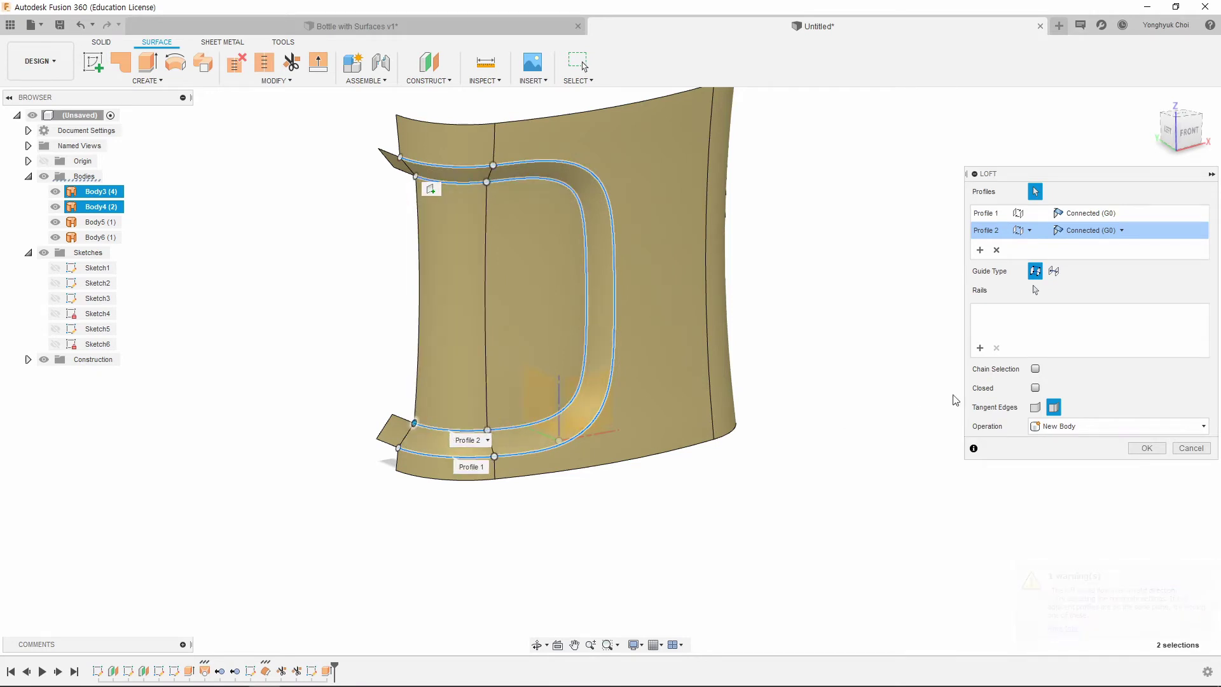
left_click(1035, 290)
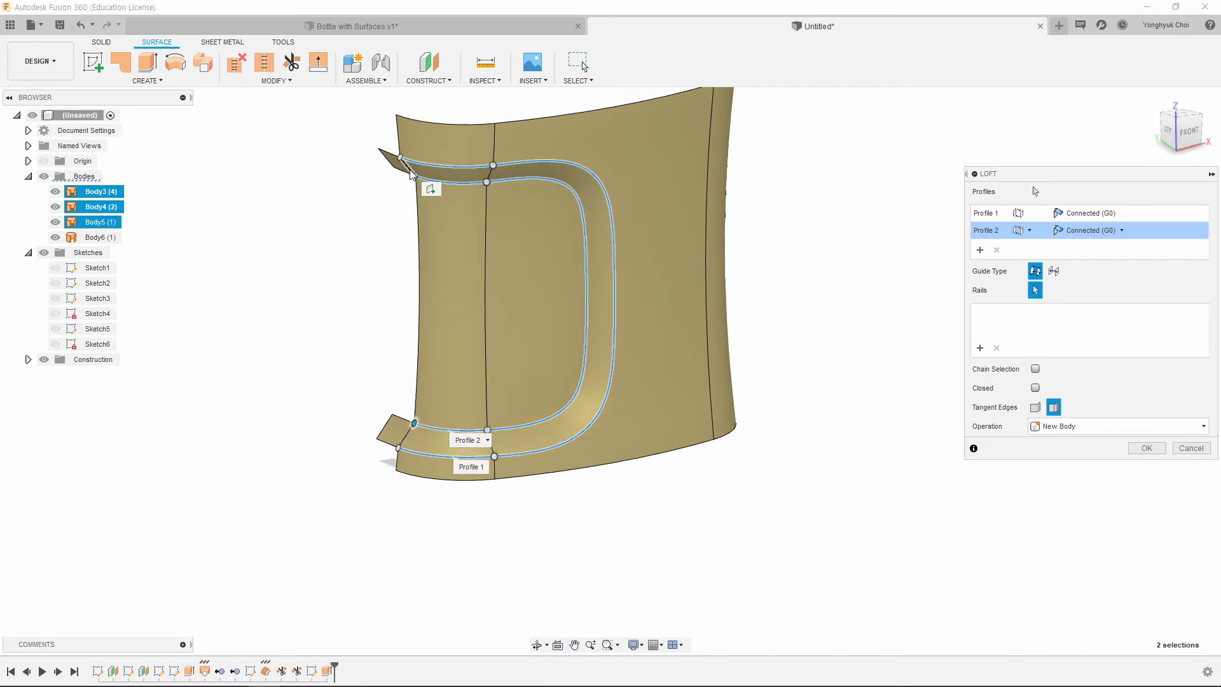
left_click(411, 173)
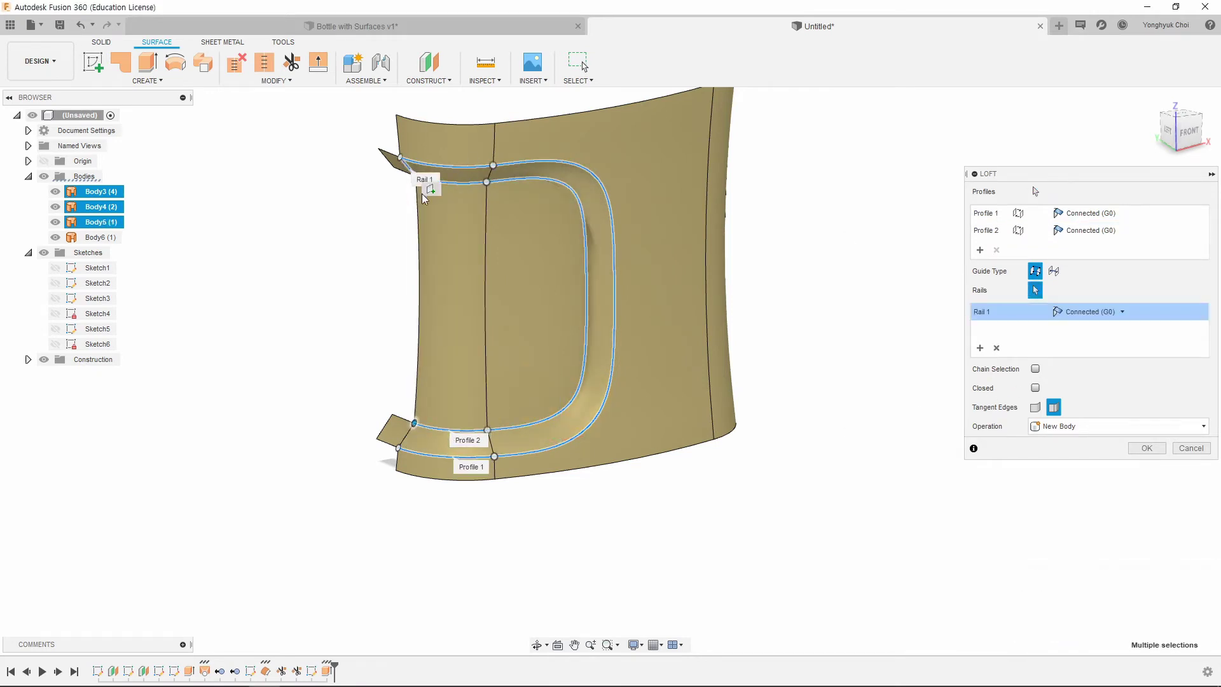
left_click(407, 444)
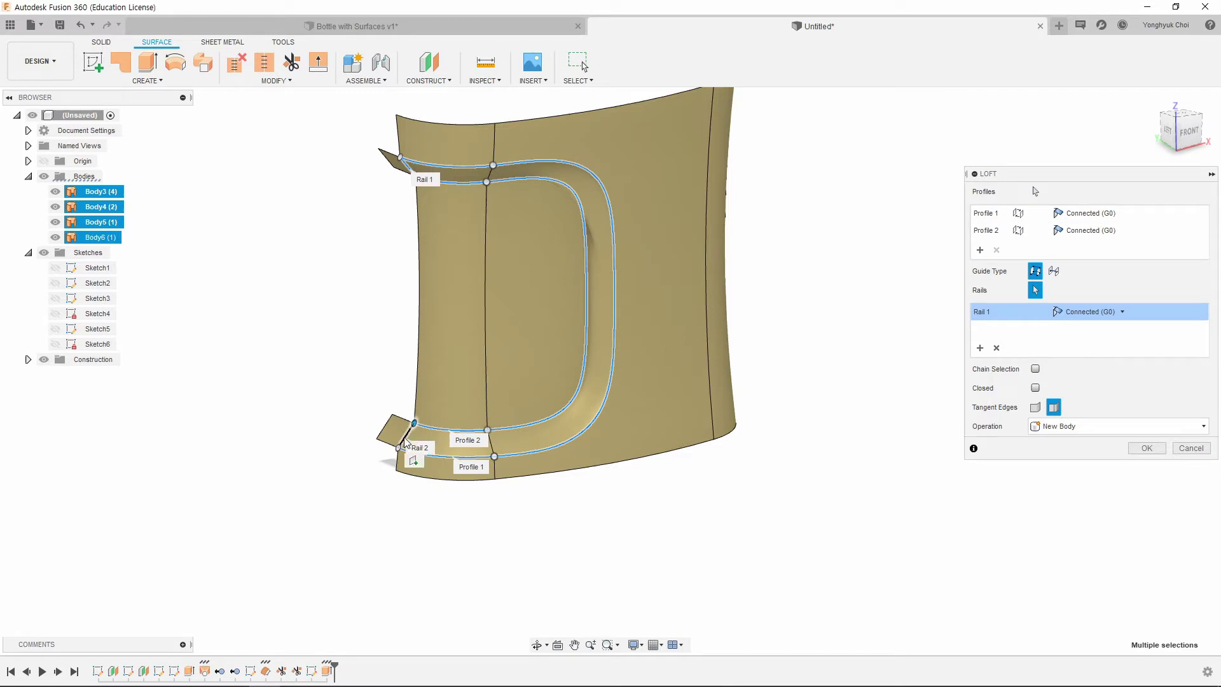
left_click(1123, 311)
left_click(1106, 344)
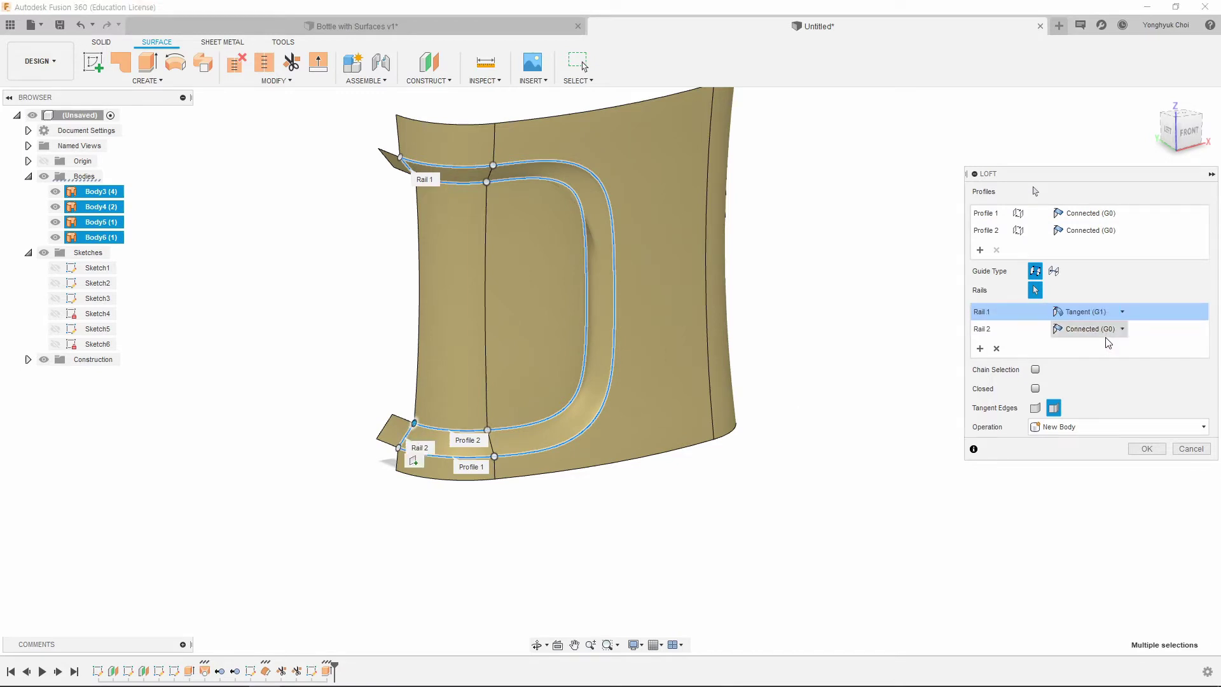
left_click(1121, 331)
left_click(1107, 362)
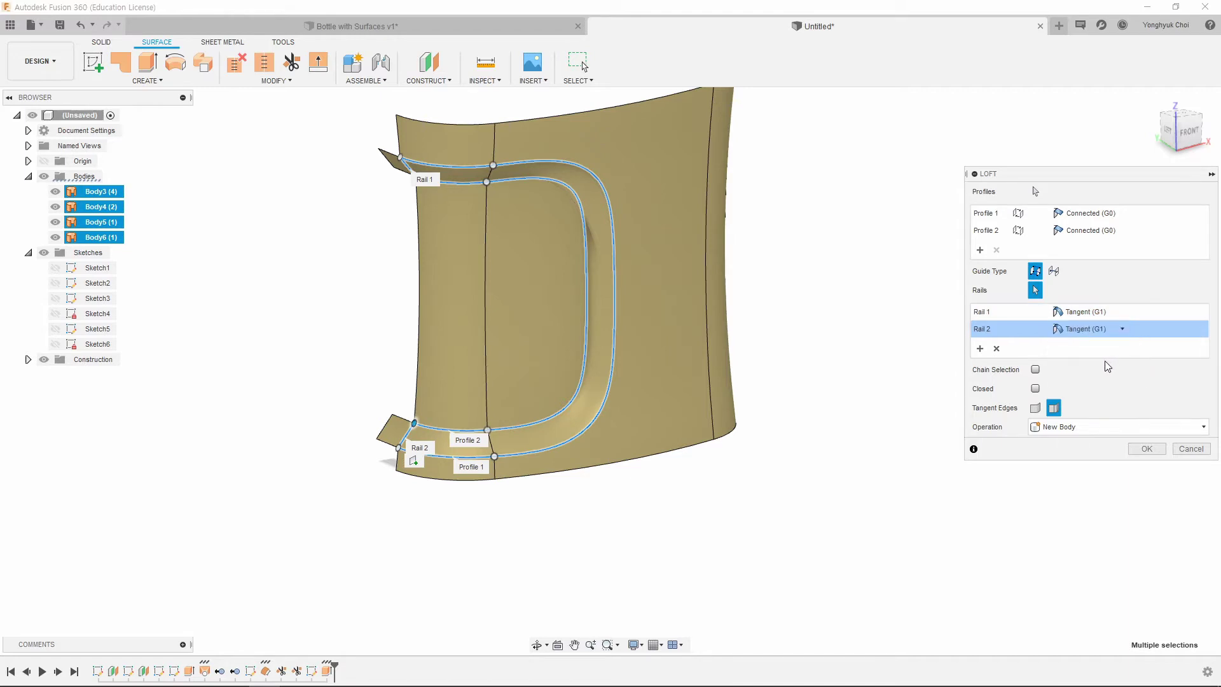
left_click(1147, 450)
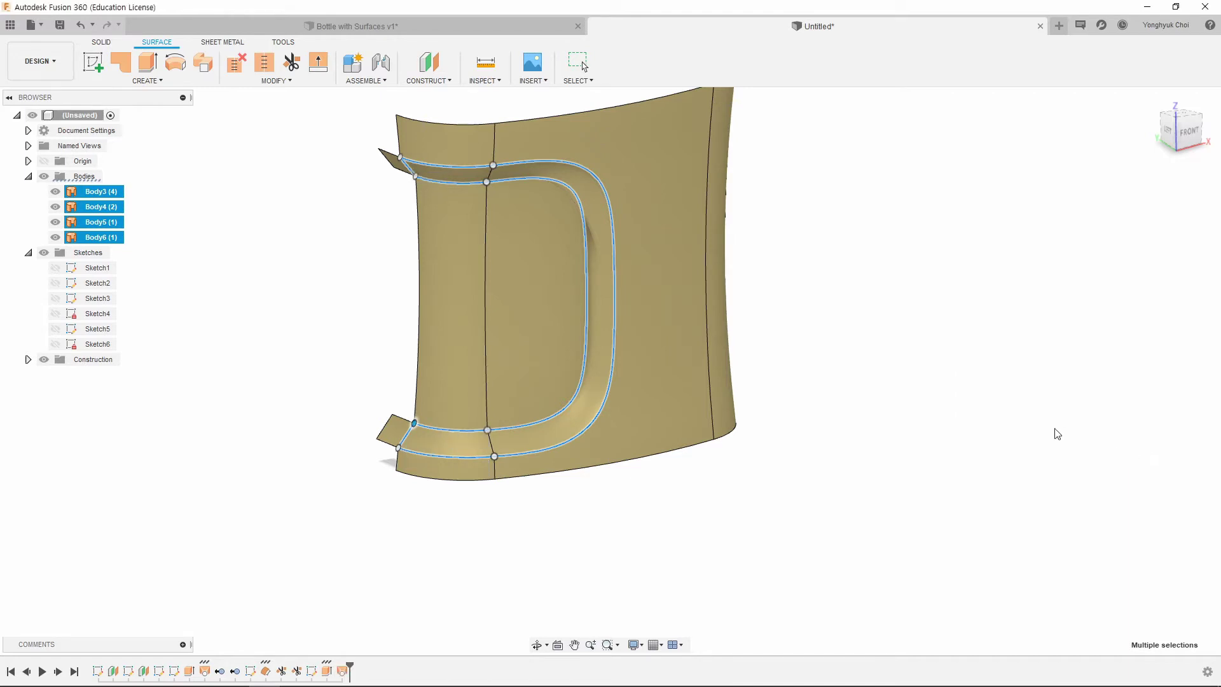
left_click(587, 196)
key("Delete")
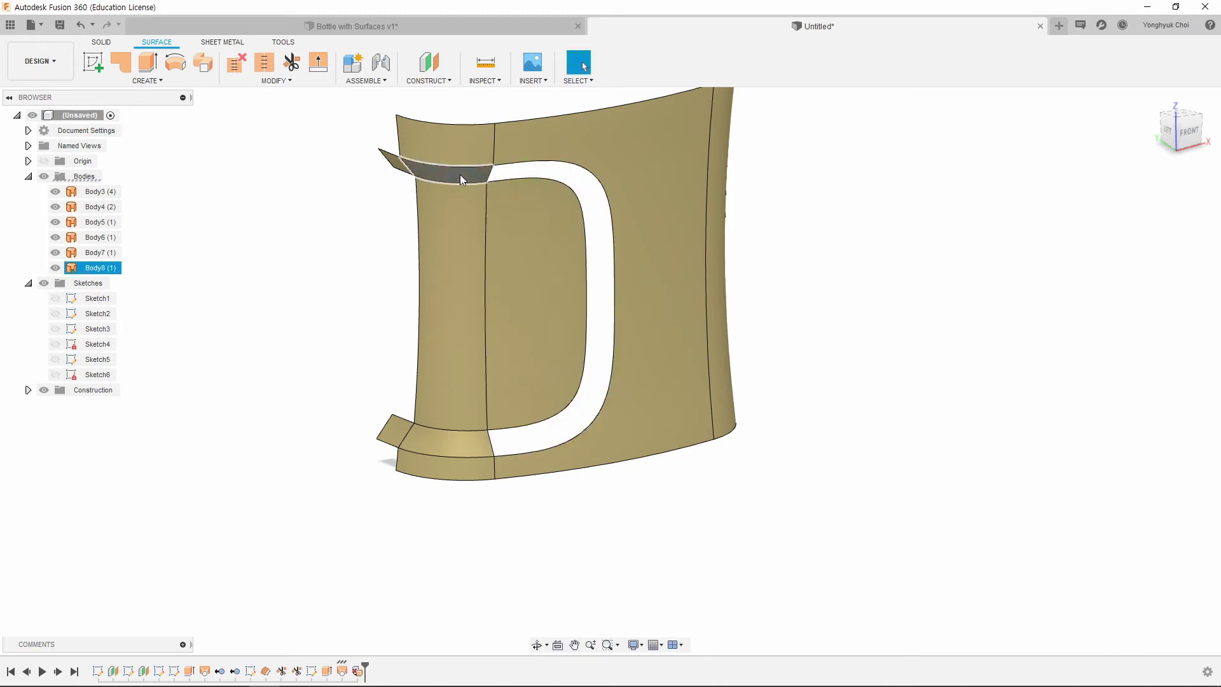
key("Delete")
left_click(448, 440)
key("Delete")
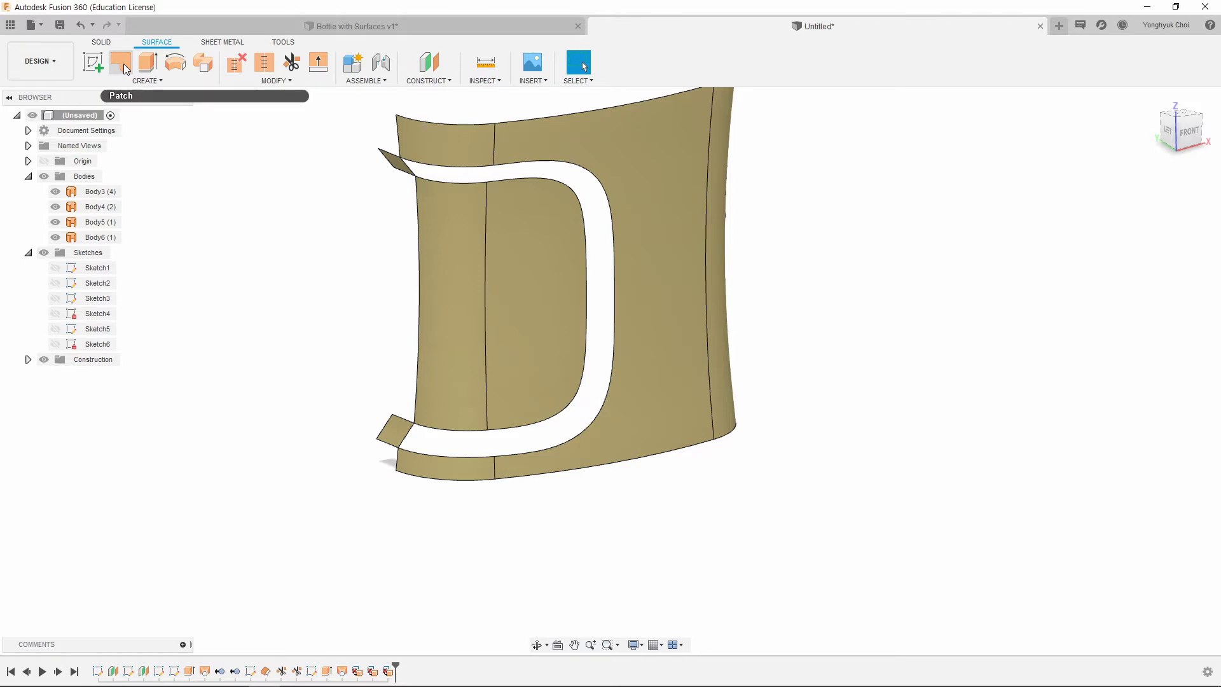
middle_click_drag(387, 331, 436, 334, "shift")
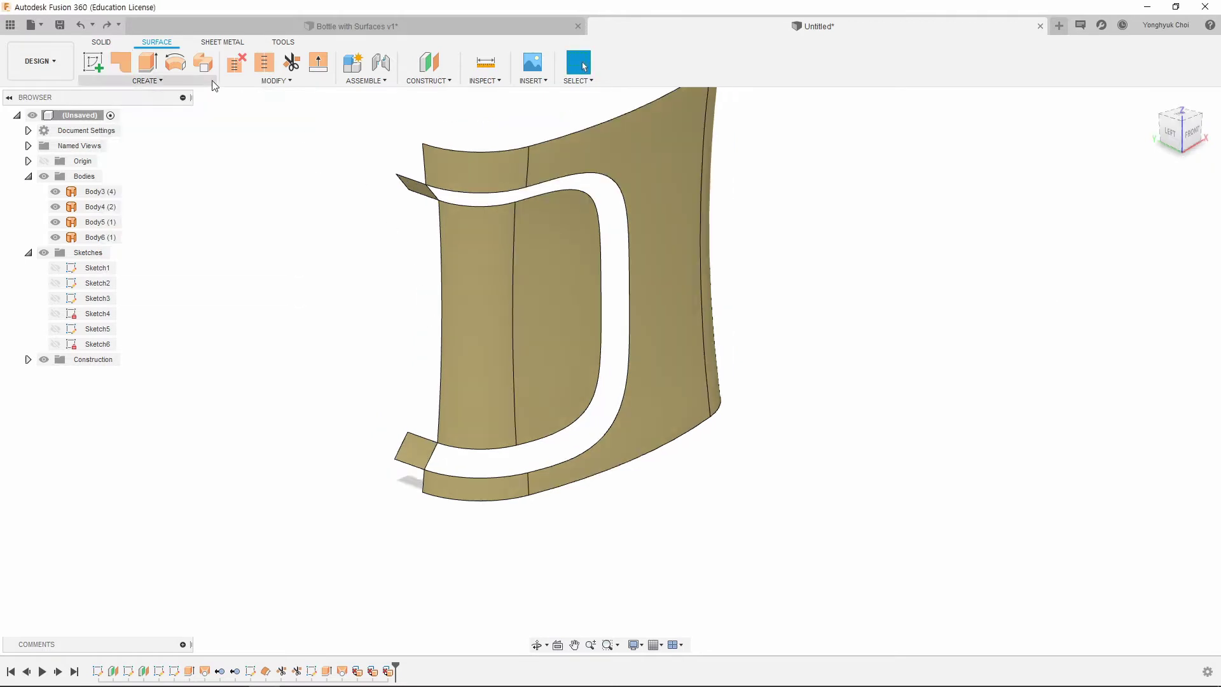
Step: Select the slot's boundary edges individually as the loop for a new patch surface
left_click(121, 63)
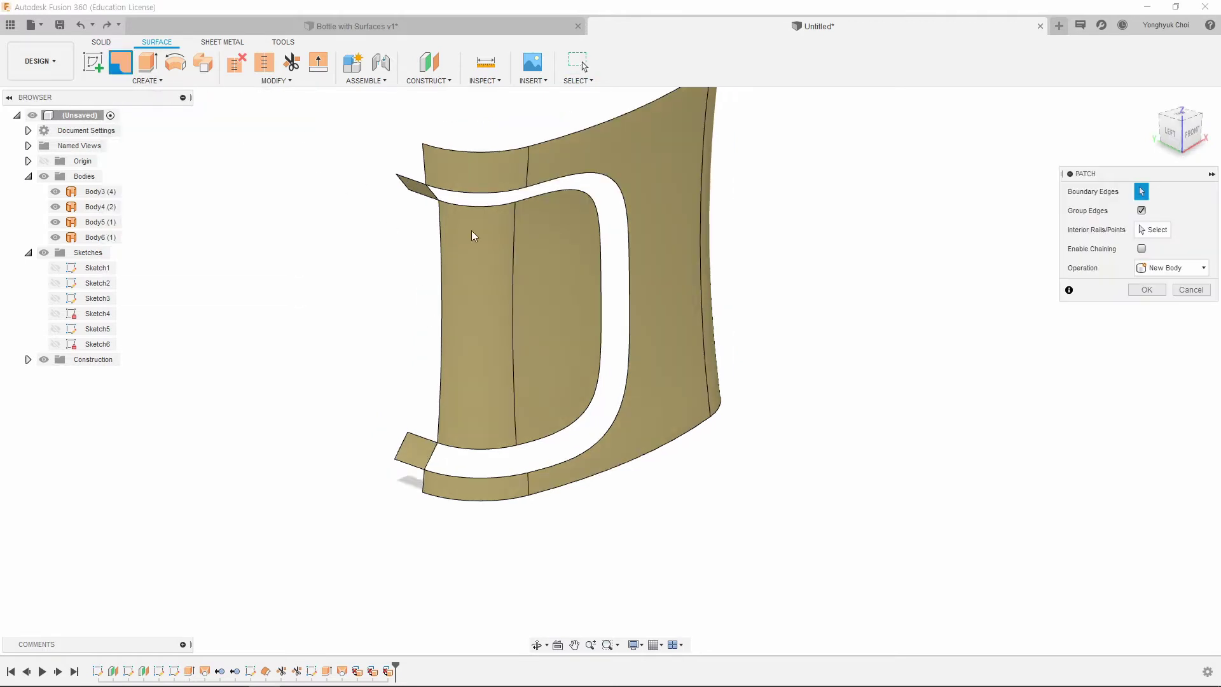
left_click(437, 202)
left_click(1142, 212)
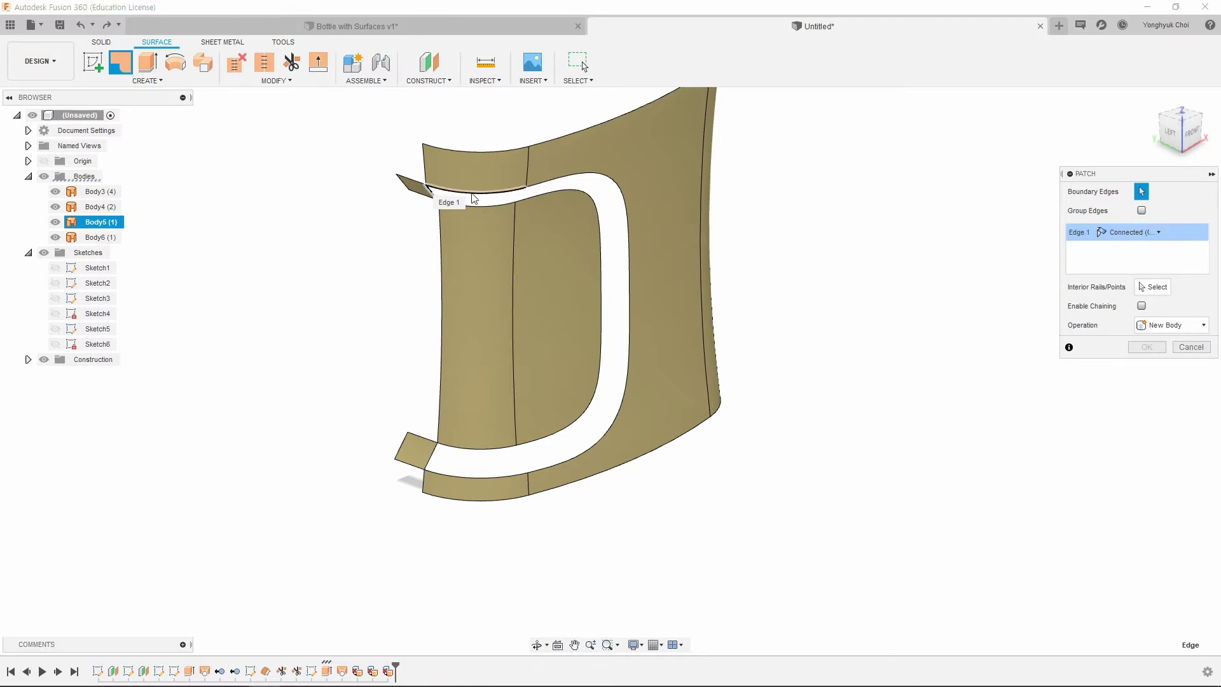
left_click(490, 192)
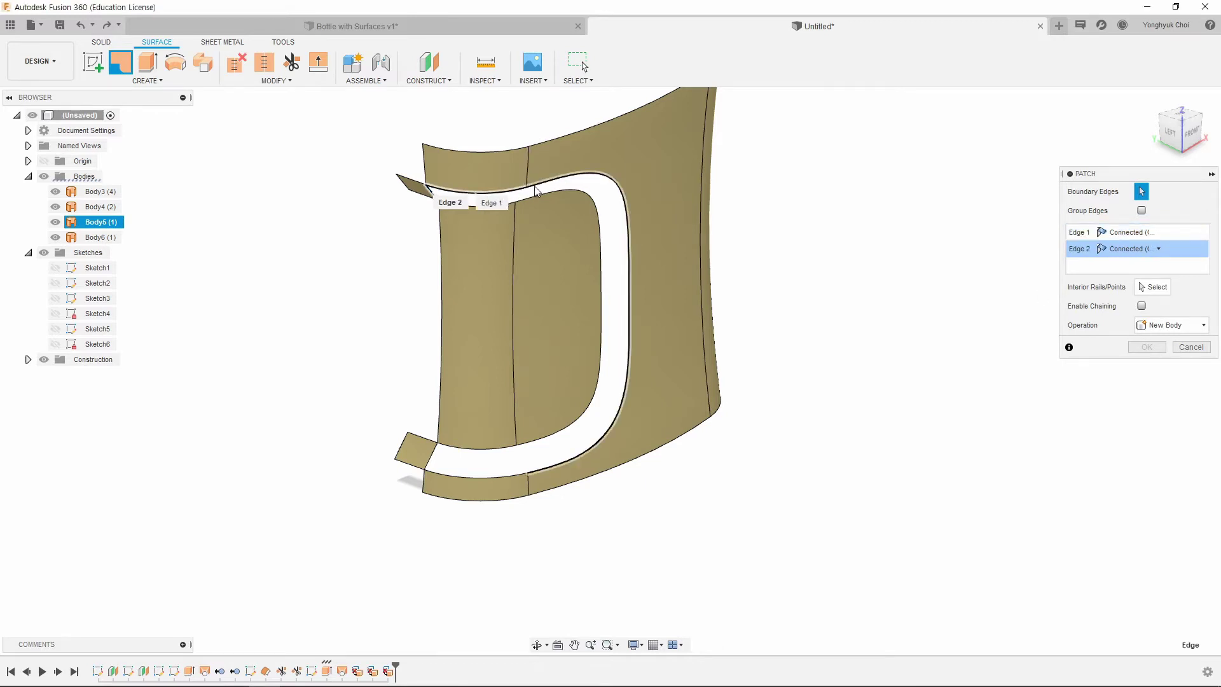
left_click(472, 478)
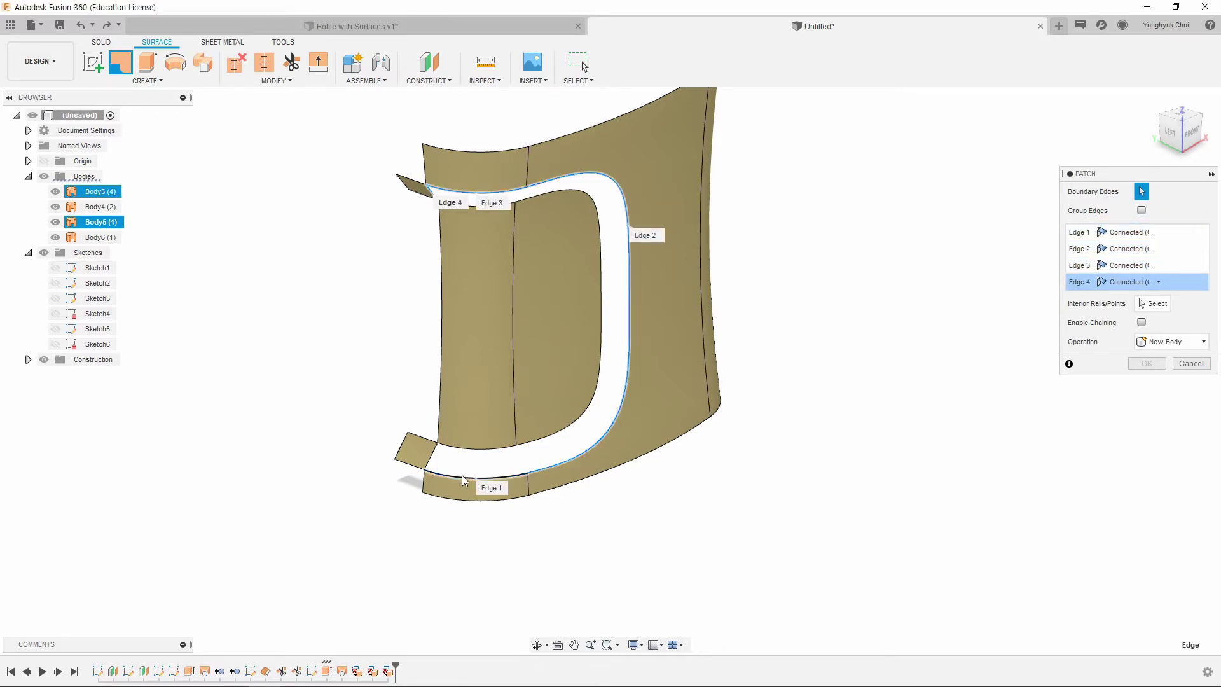
left_click(435, 462)
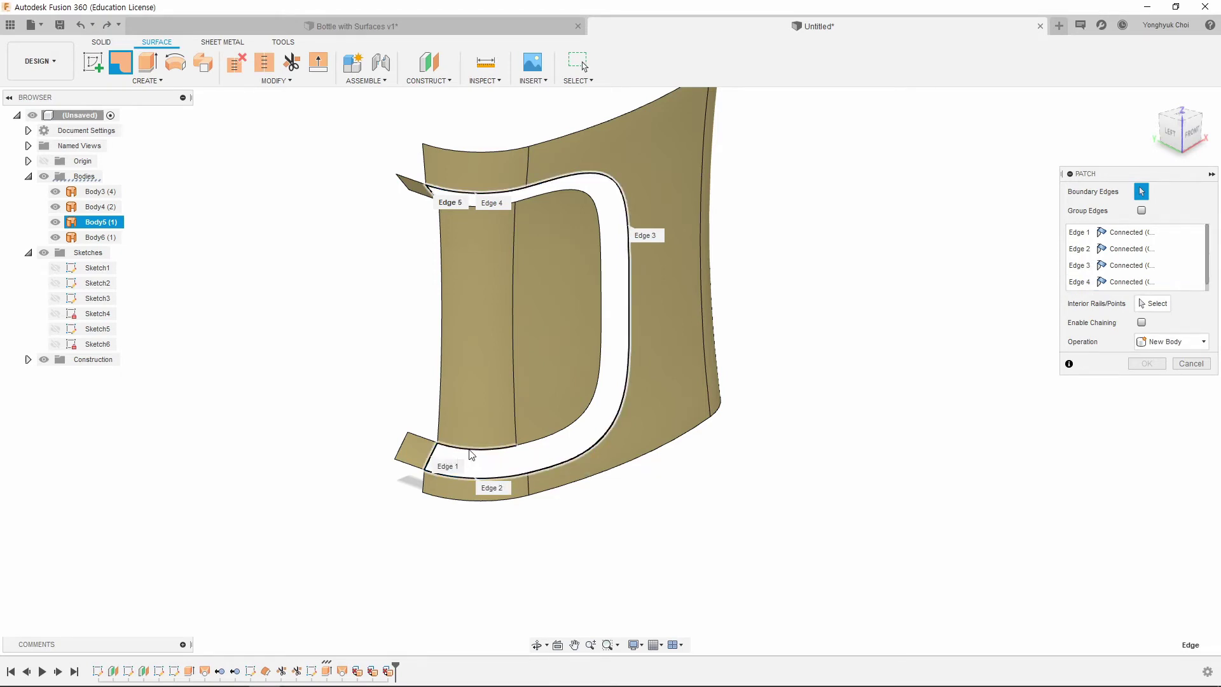
left_click(477, 454)
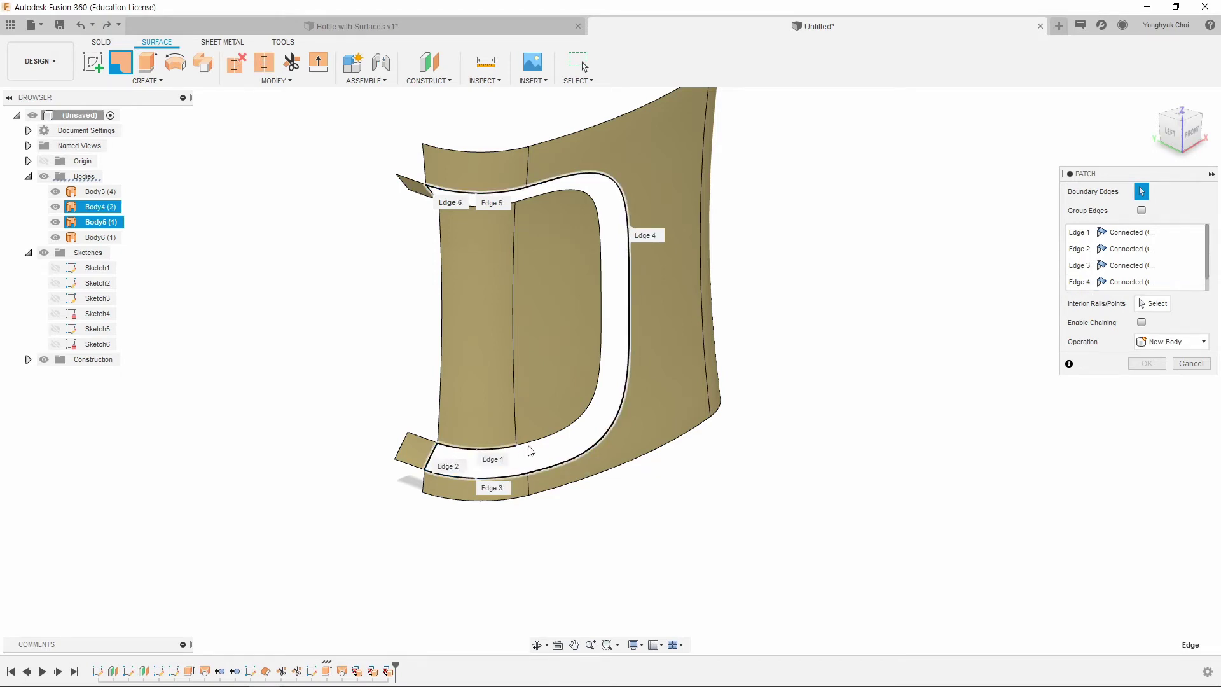
left_click(511, 202)
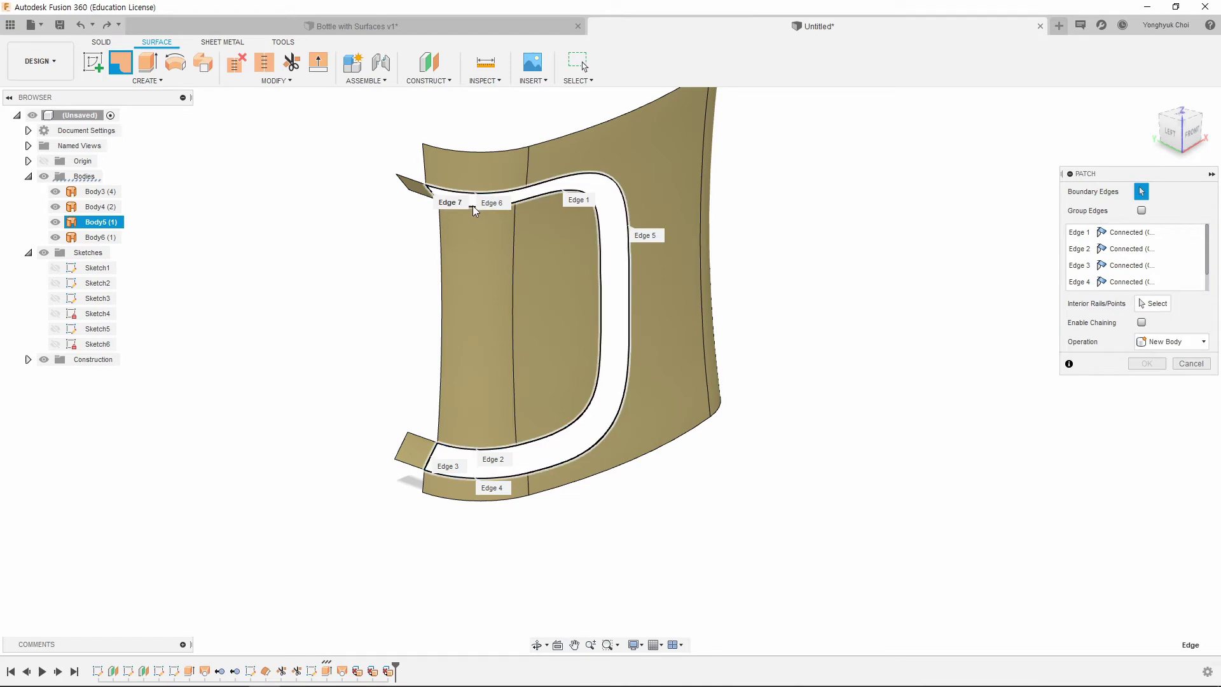
left_click(472, 205)
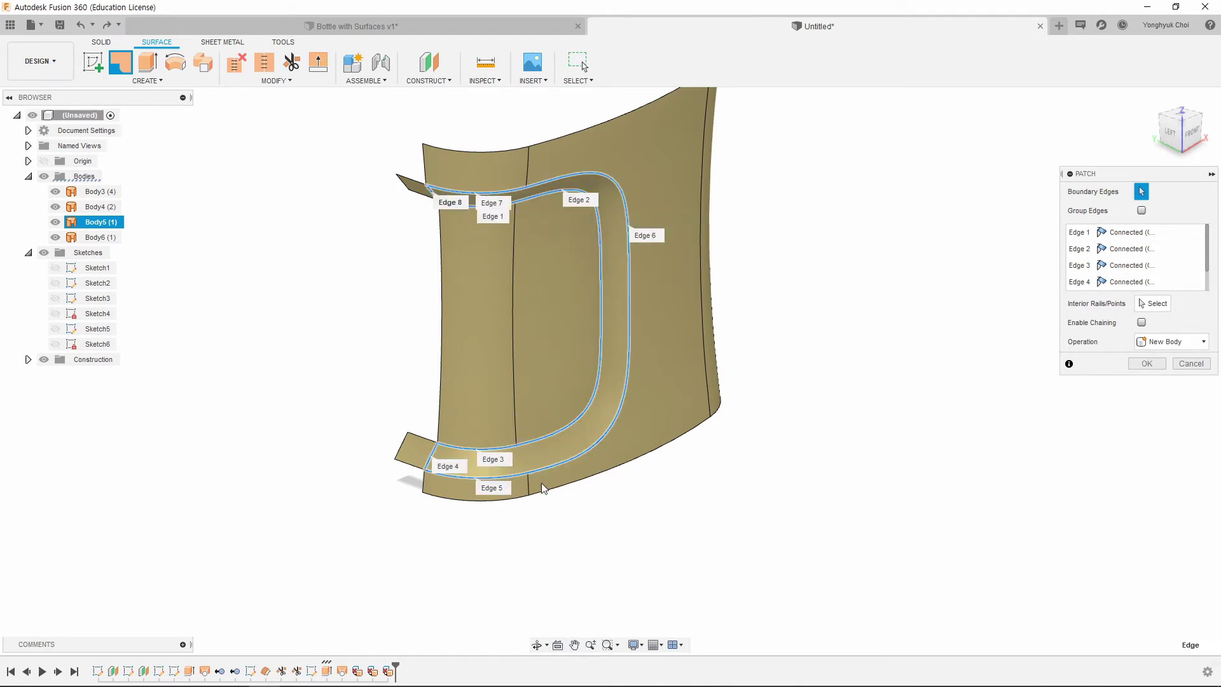
scroll(450, 169, "up", 2)
scroll(450, 168, "up", 1)
scroll(439, 191, "up", 2)
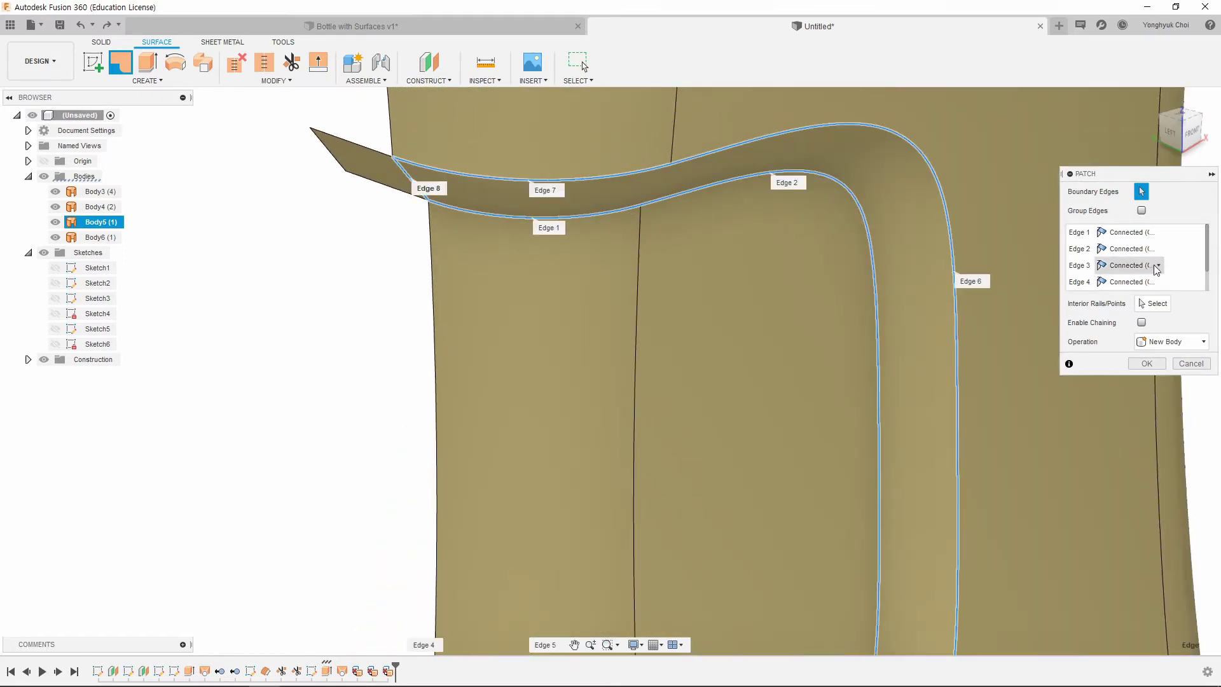
scroll(1193, 251, "down", 2)
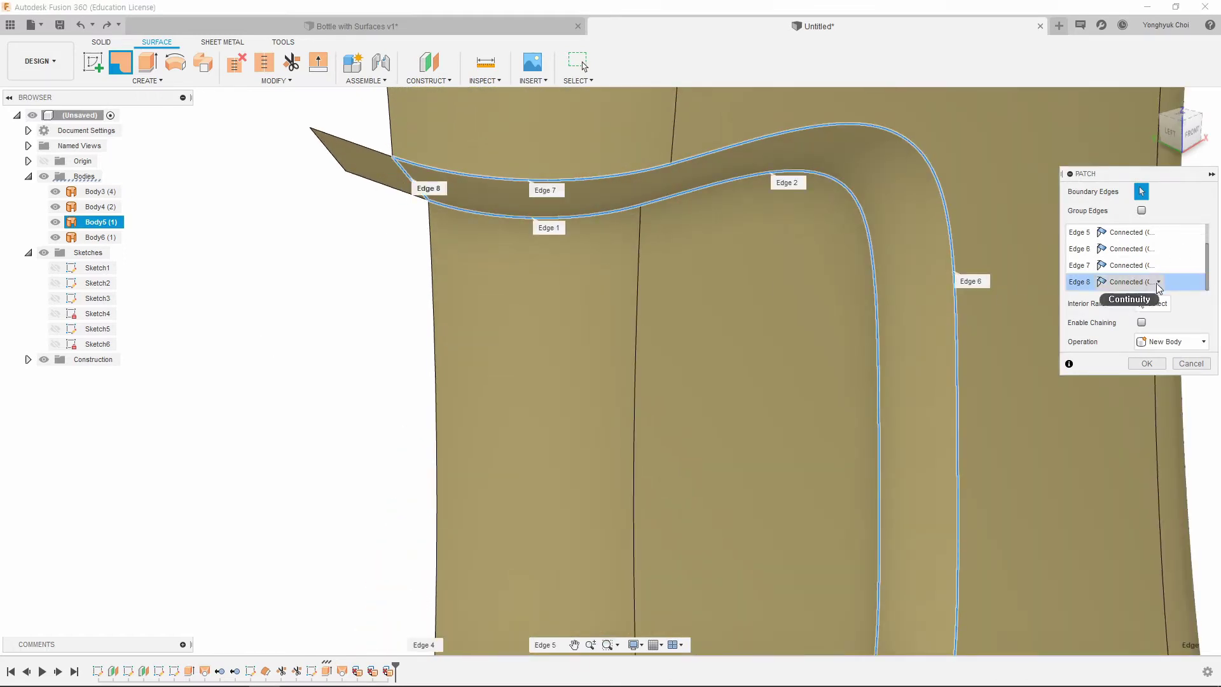
Step: Set Edge 8 and Edge 4 continuity to Tangent (G1) and create patch Body9
left_click(1138, 282)
left_click(1145, 320)
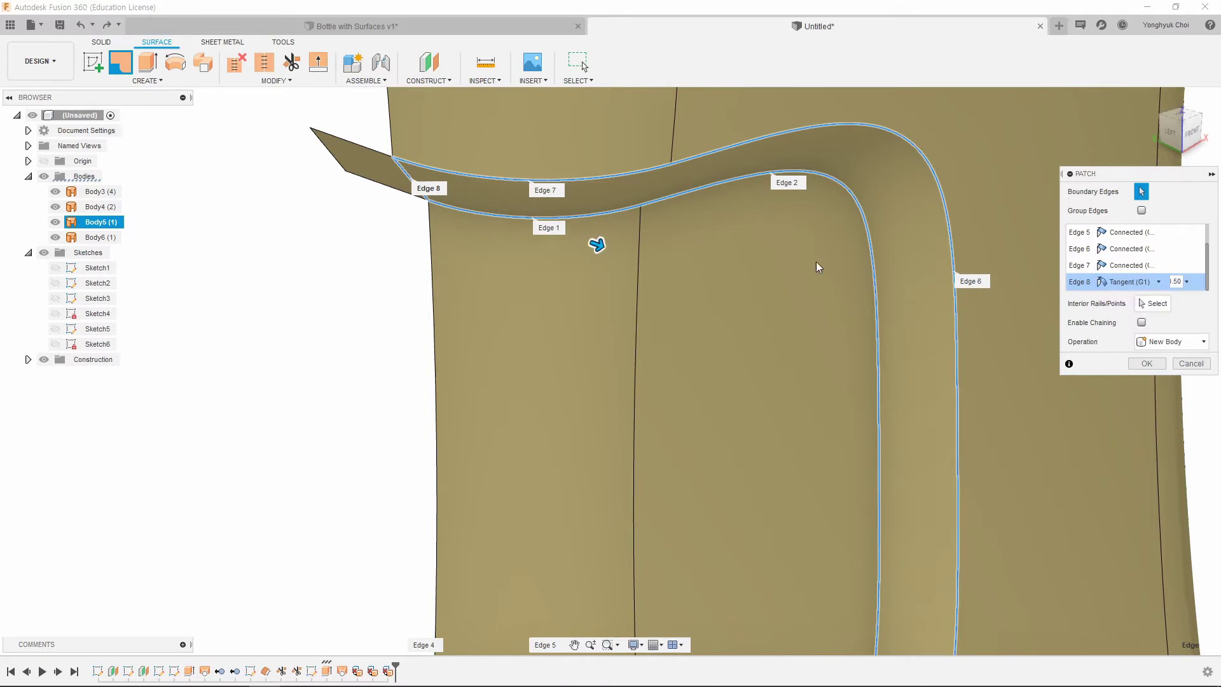
scroll(494, 300, "down", 5)
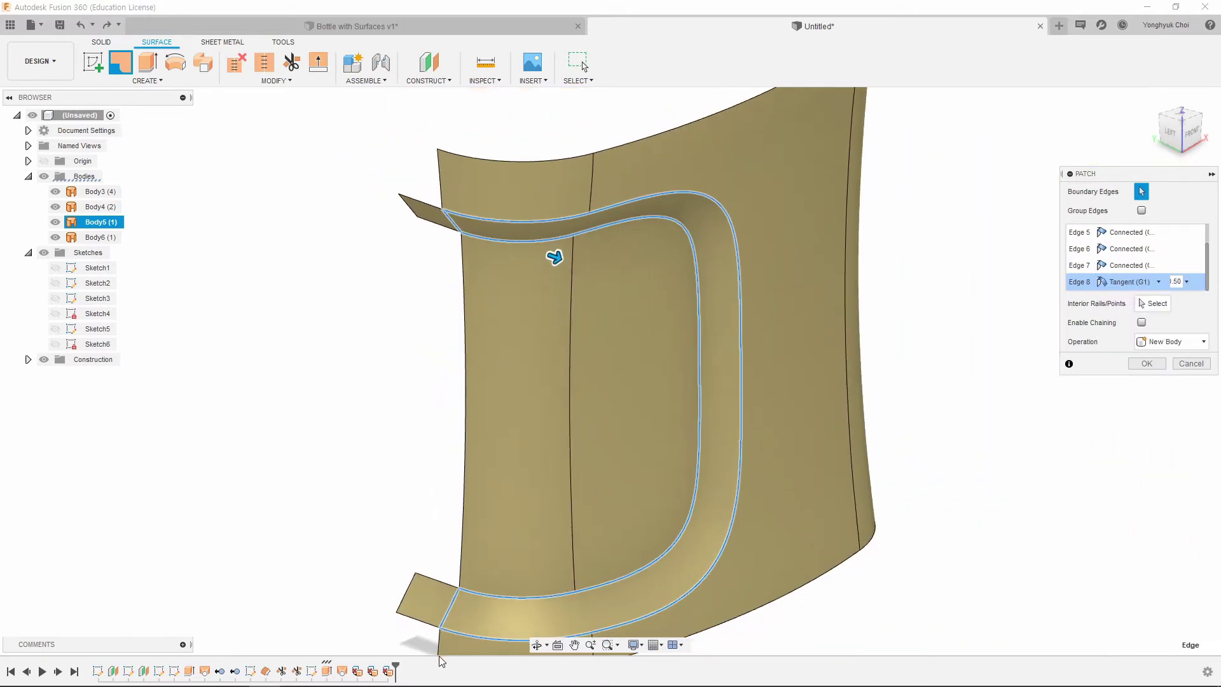
scroll(457, 598, "up", 4)
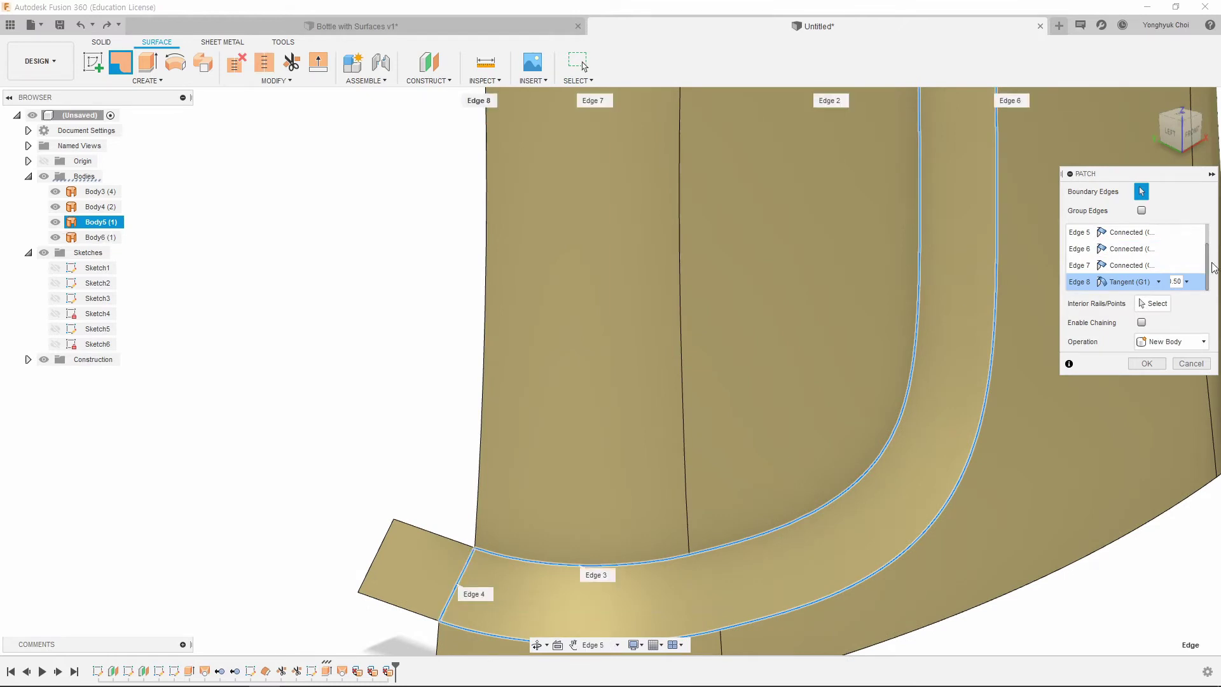
left_click_drag(1210, 266, 1213, 238)
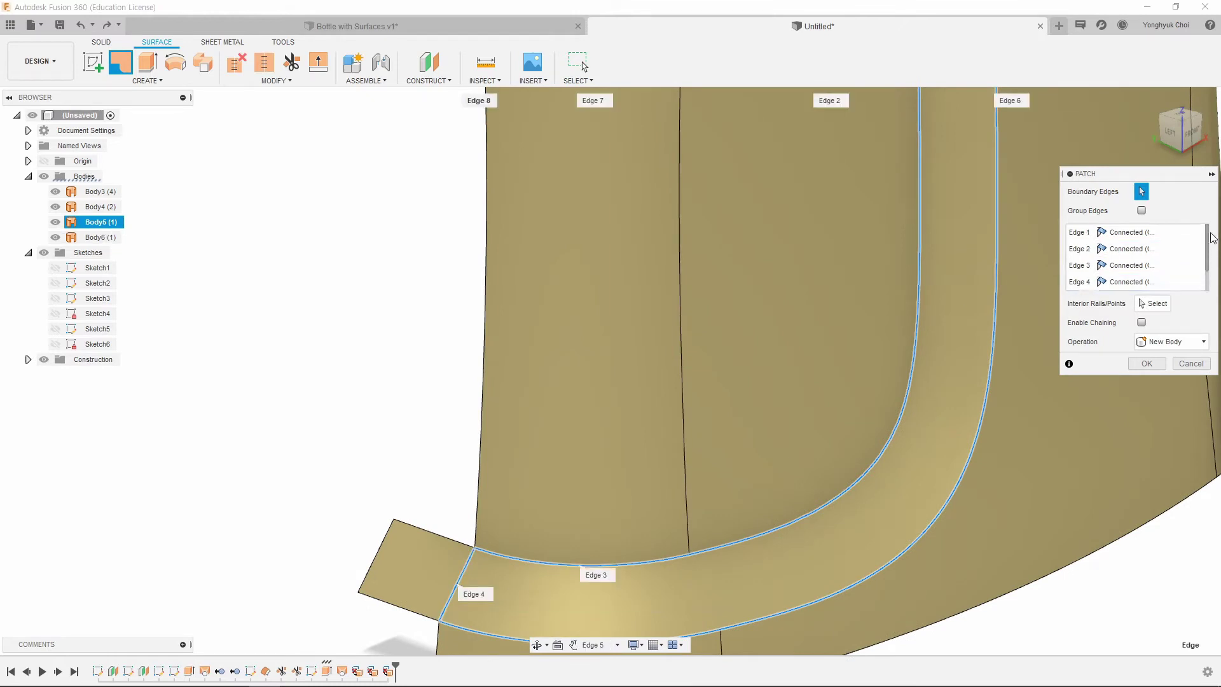
left_click(1157, 284)
left_click(1129, 311)
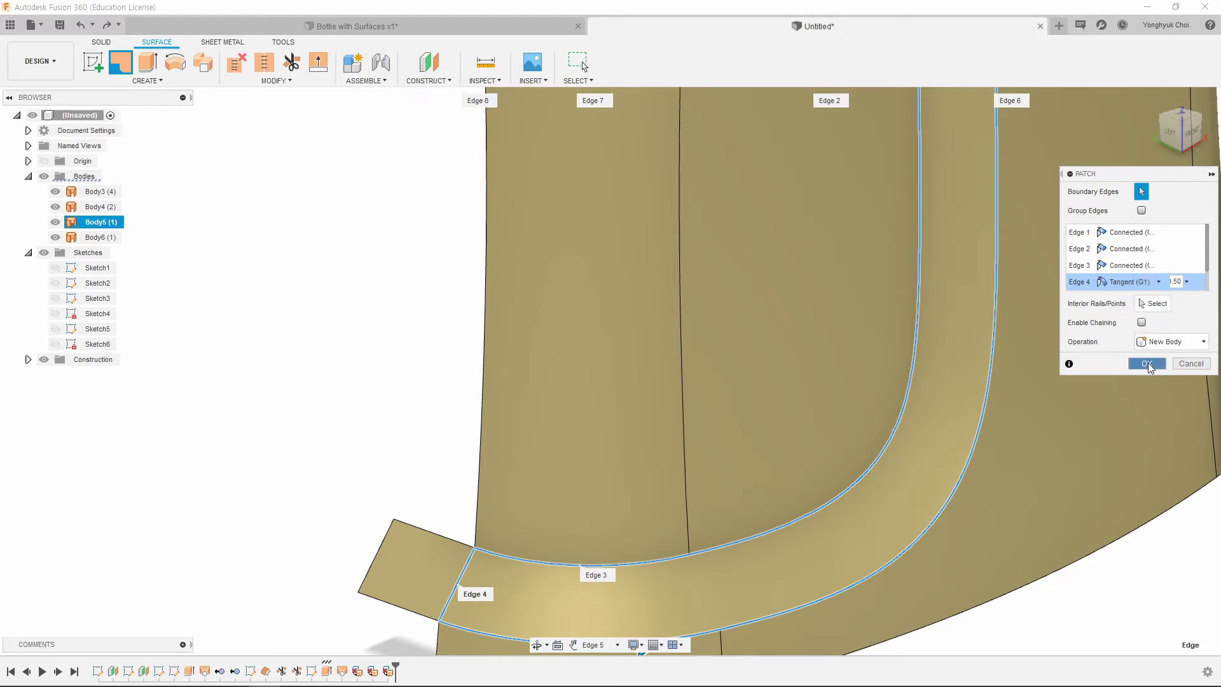
left_click(1147, 364)
scroll(821, 363, "down", 3)
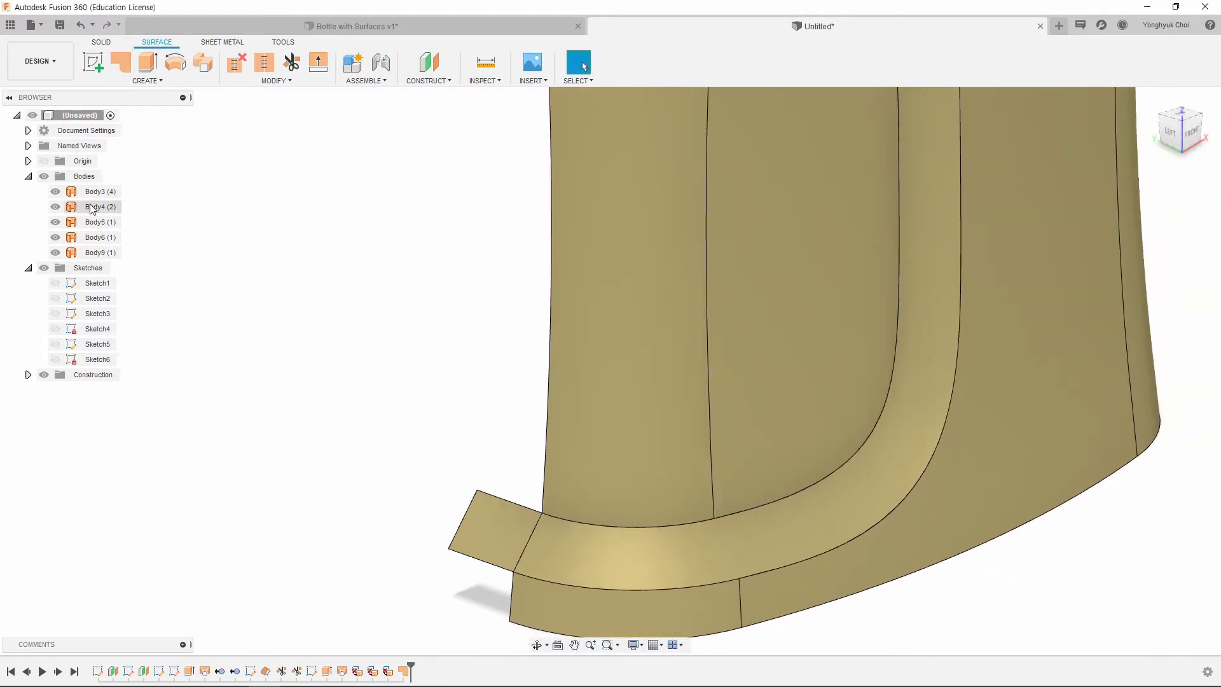
Step: Remove the leftover surface bodies Body5 and Body6
left_click(96, 222)
left_click(99, 237, "ctrl")
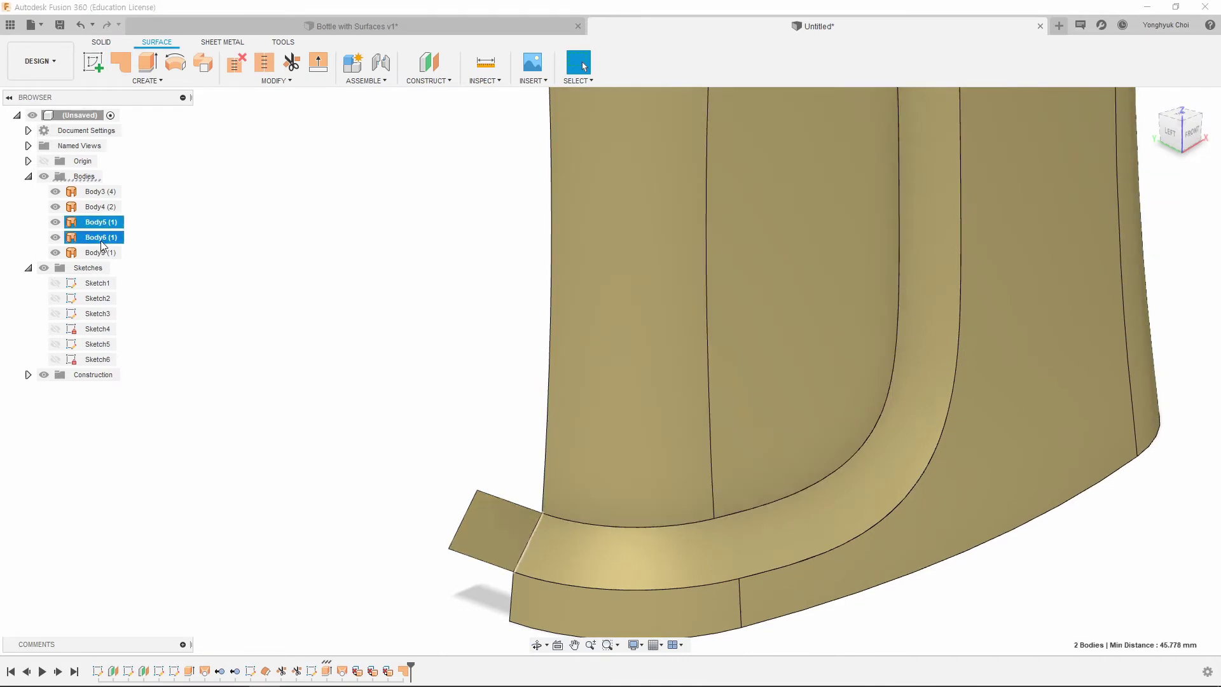
scroll(552, 377, "down", 2)
scroll(552, 376, "down", 2)
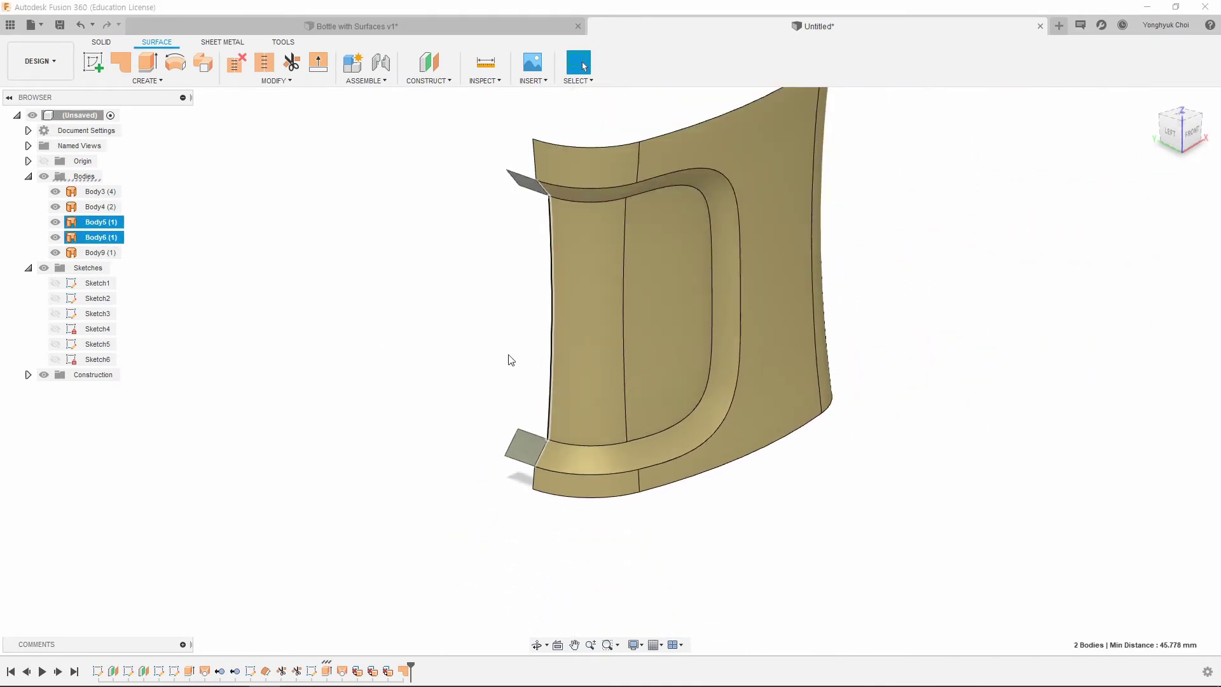
right_click(96, 230)
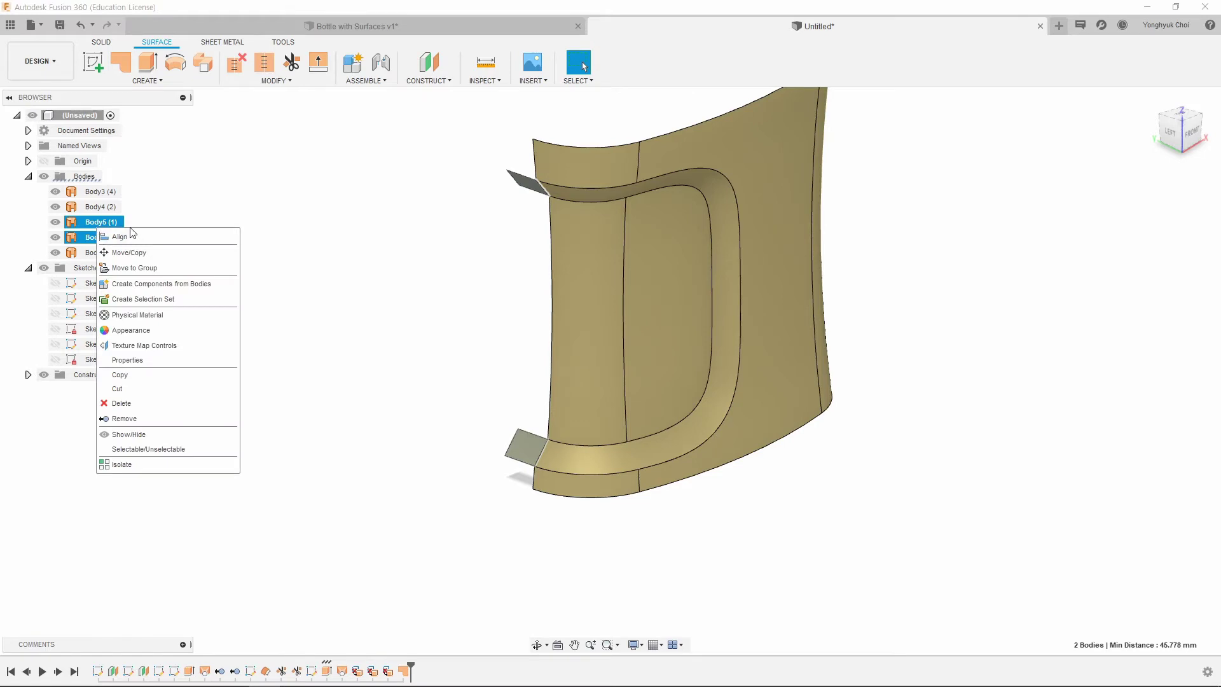
left_click(125, 418)
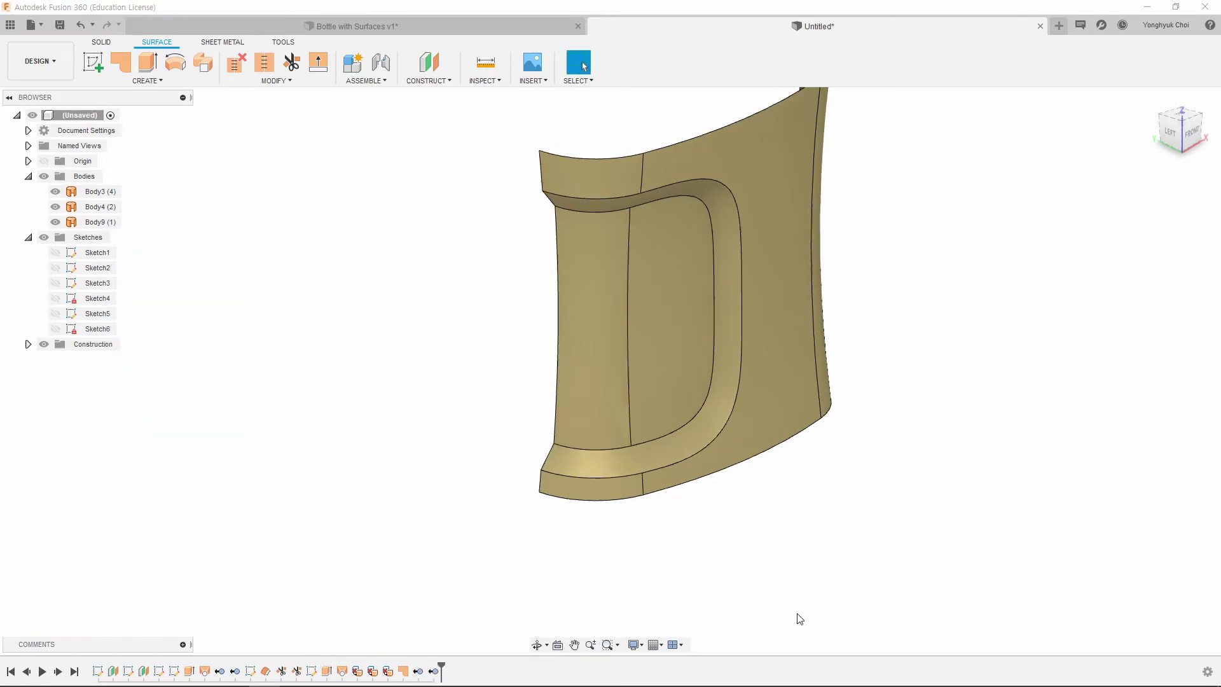
Step: Stitch Body3, Body4 and Body9 into a single surface body
scroll(873, 418, "down", 2)
left_click_drag(622, 558, 466, 622)
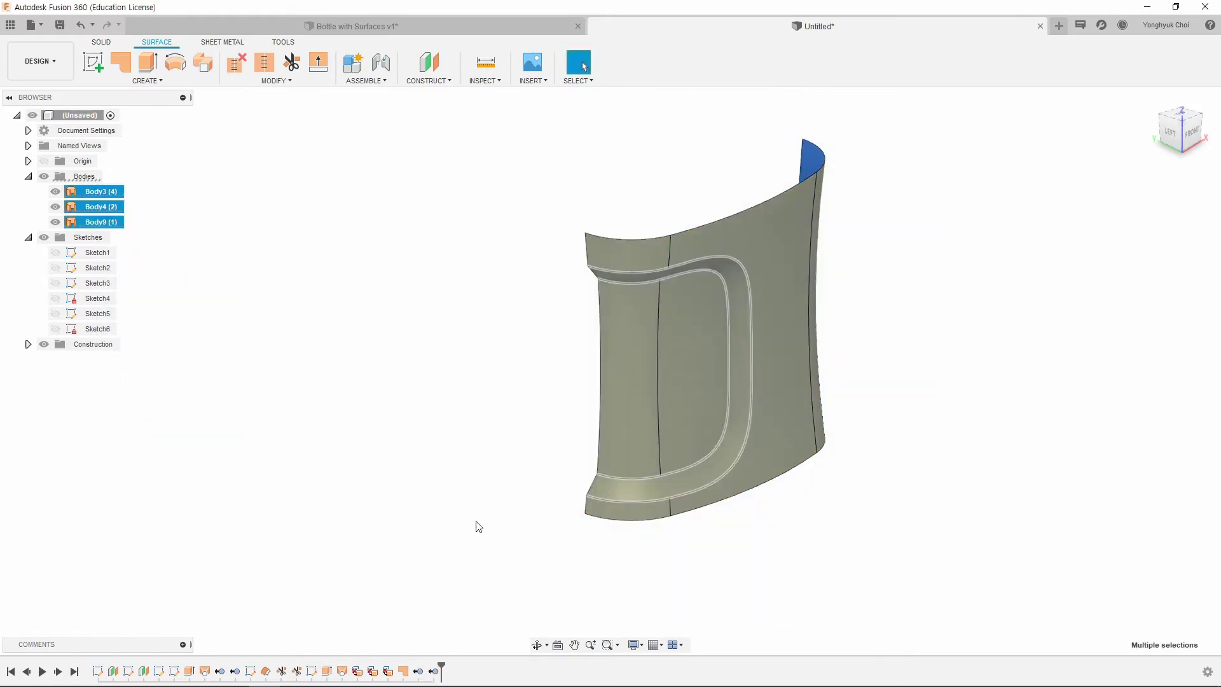
left_click(262, 69)
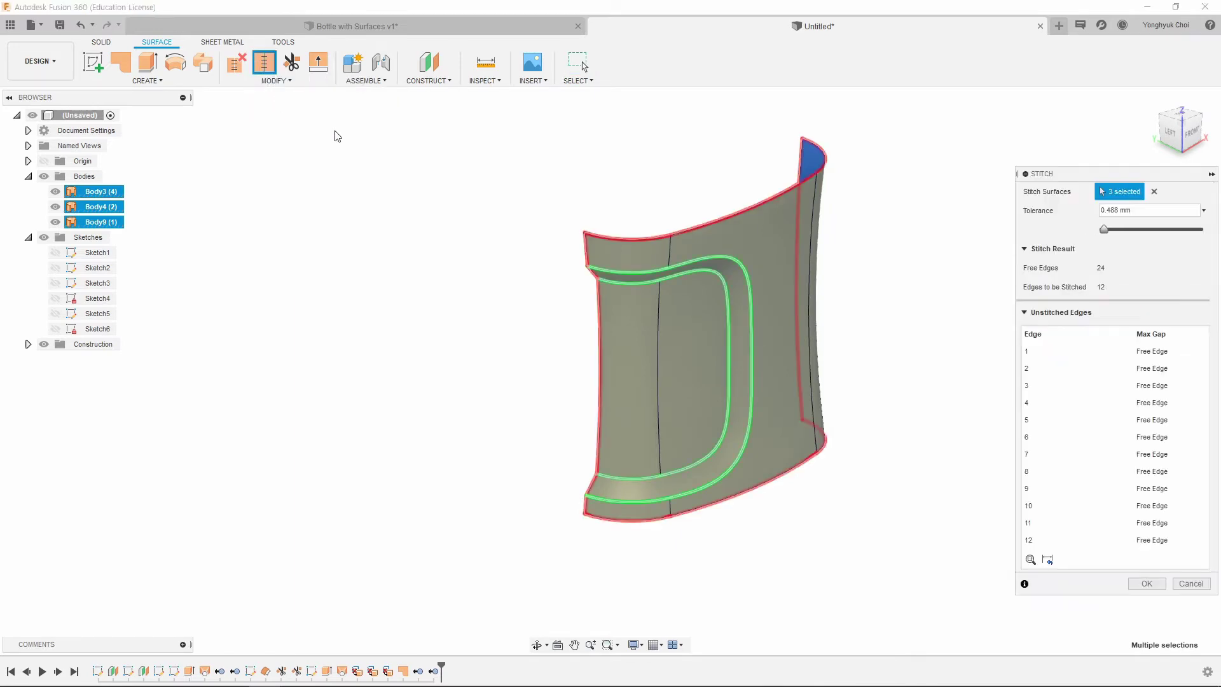
left_click(1146, 584)
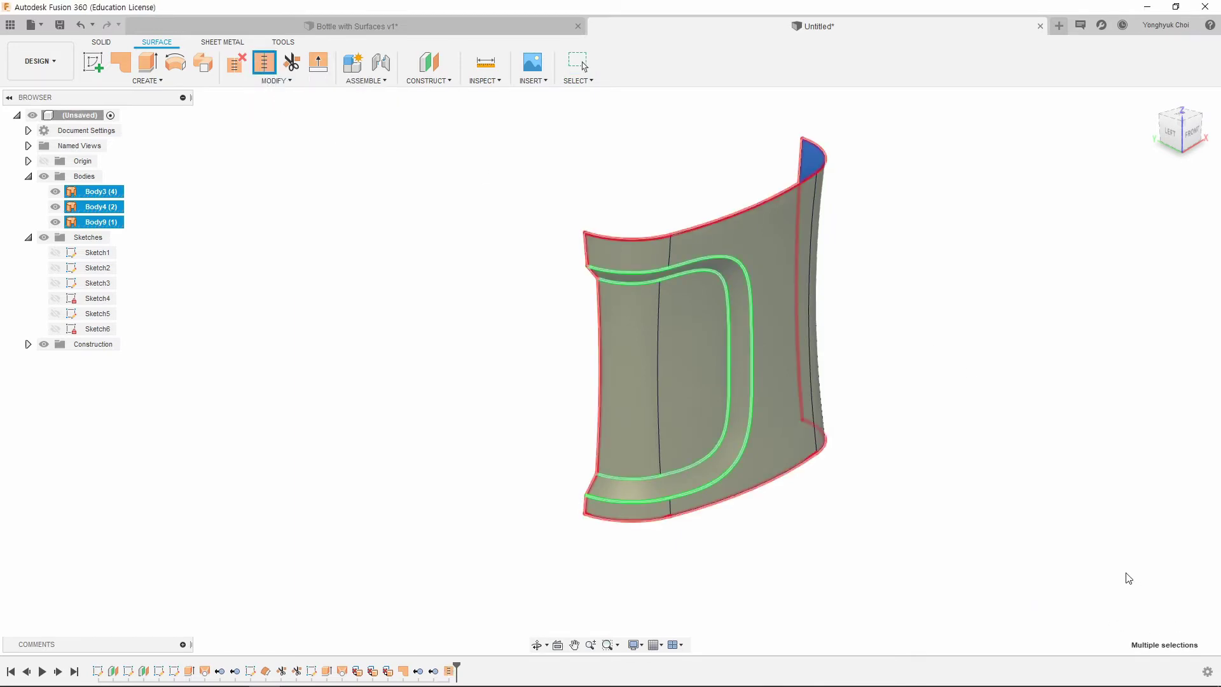
Step: Reverse the normals of the stitched body and view it from the front
left_click(282, 86)
left_click(251, 203)
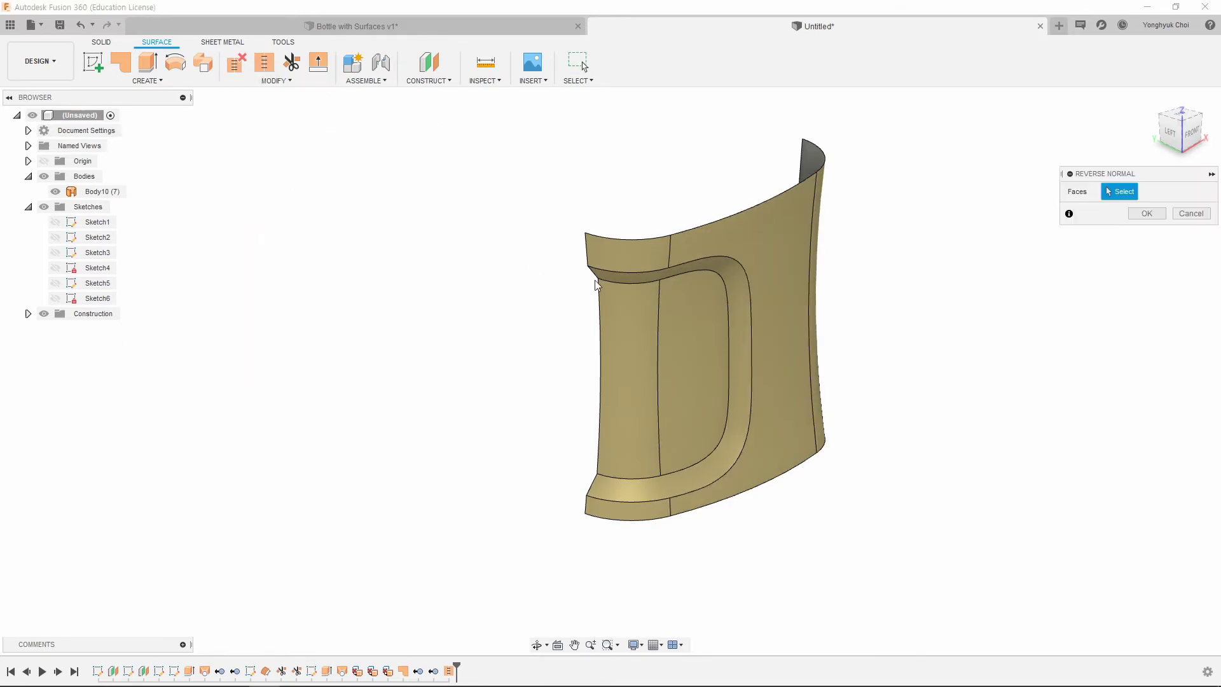
left_click(650, 311)
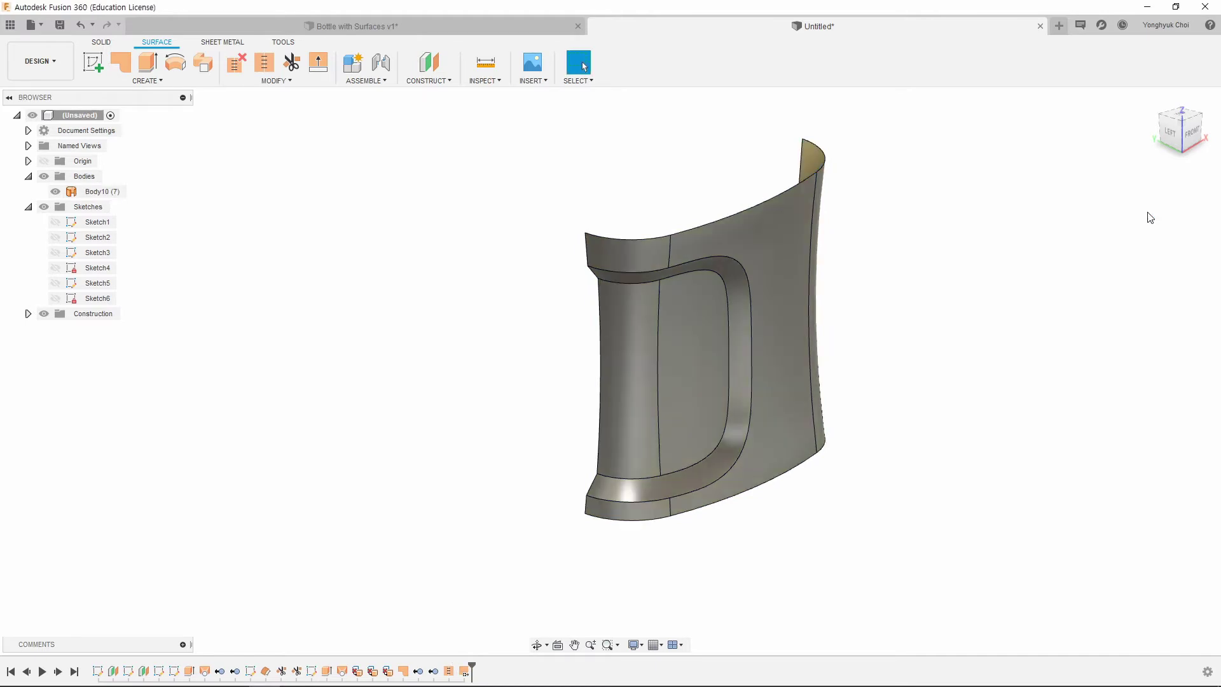
left_click(1147, 213)
left_click(1196, 132)
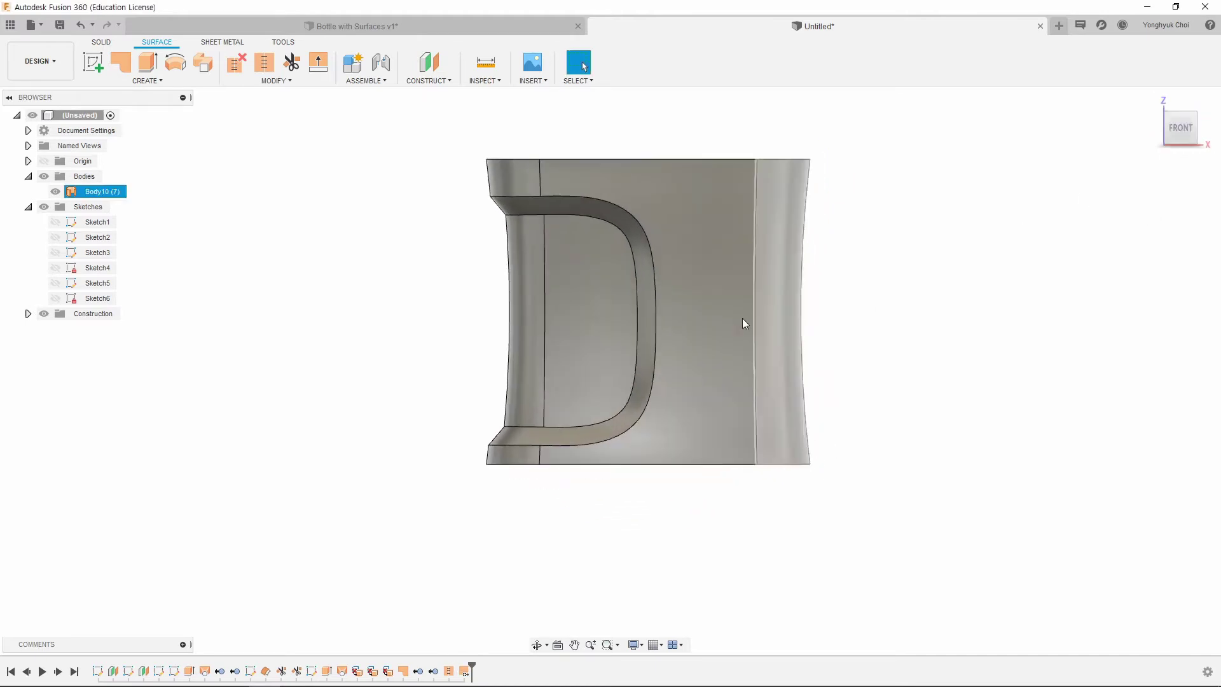
Step: Zoom in slightly and show the Surface CREATE dropdown
scroll(559, 203, "up", 1)
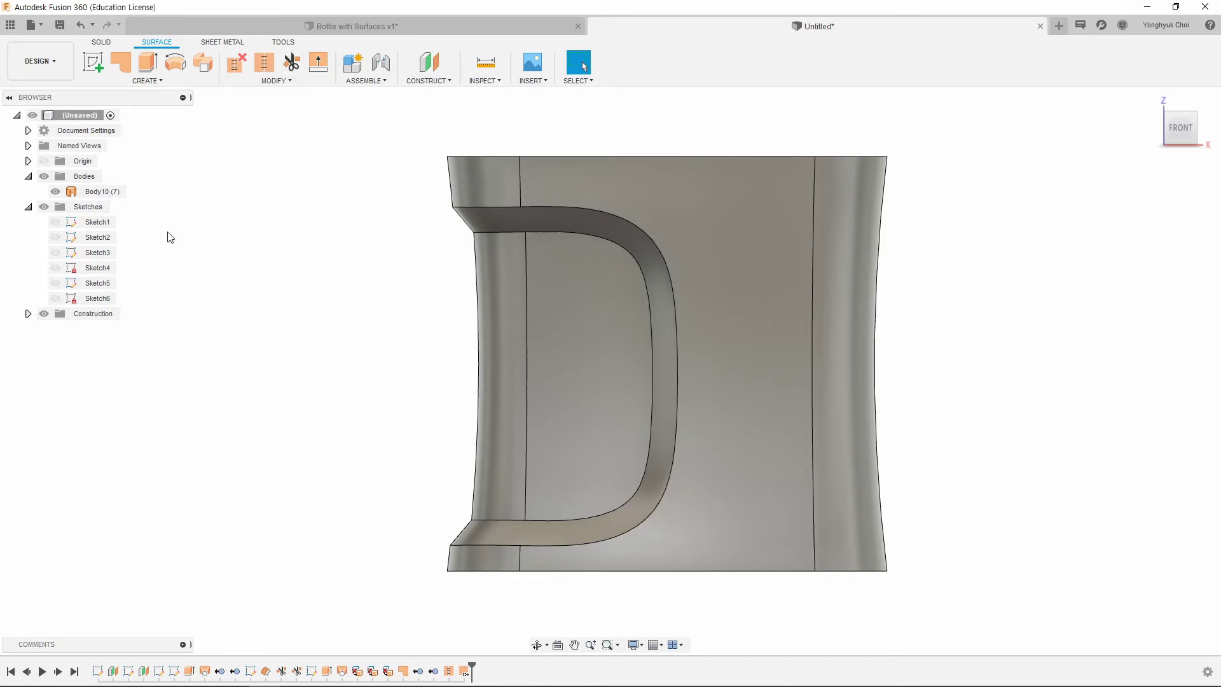
left_click(161, 81)
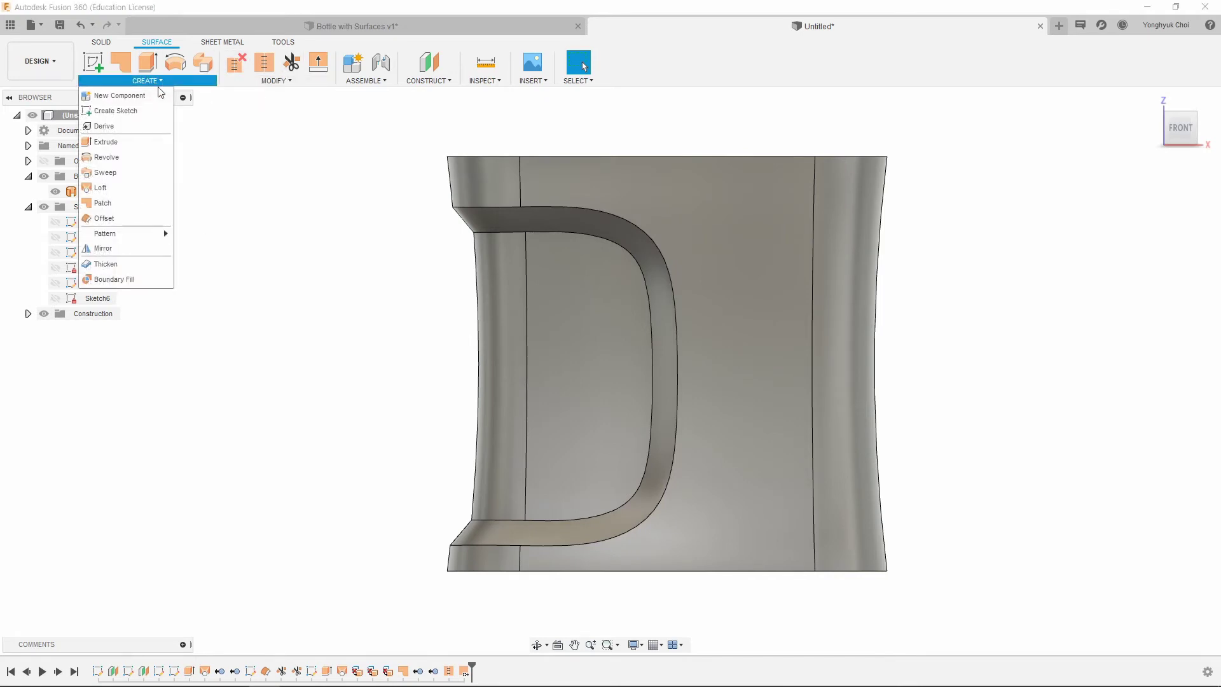
Step: Fillet the outer and inner D-shaped edge loops on Body10 with a 3 mm radius
left_click(295, 81)
left_click(278, 118)
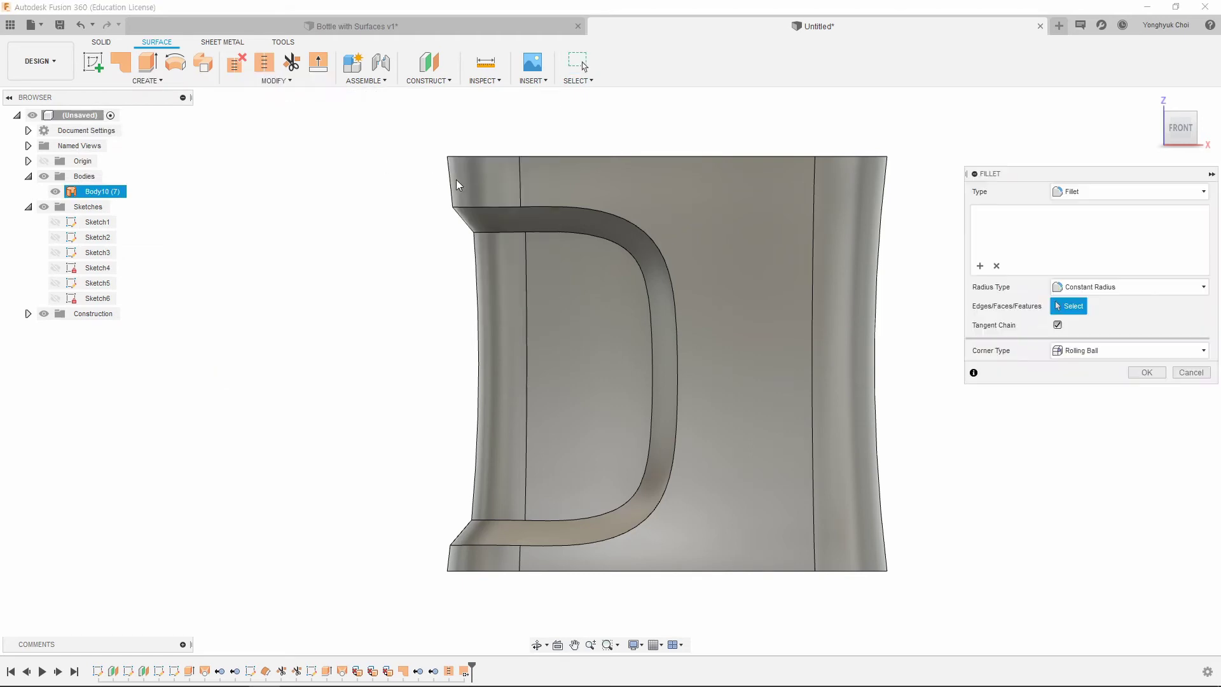
left_click(486, 210)
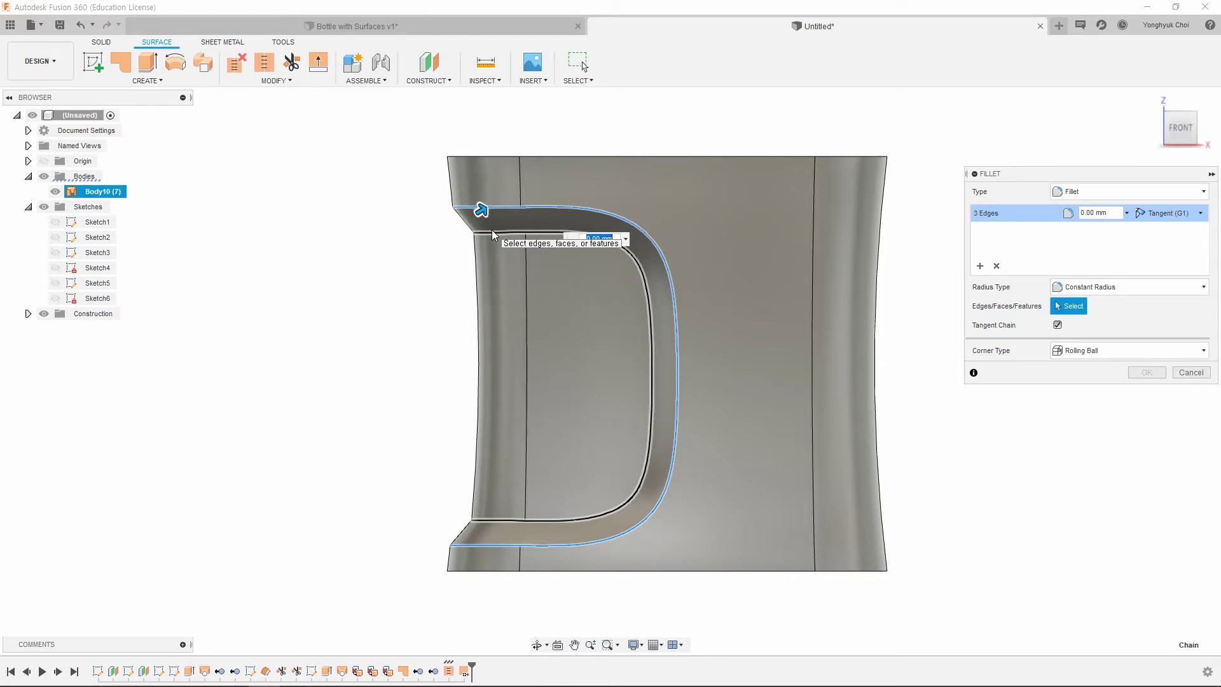
left_click(491, 230)
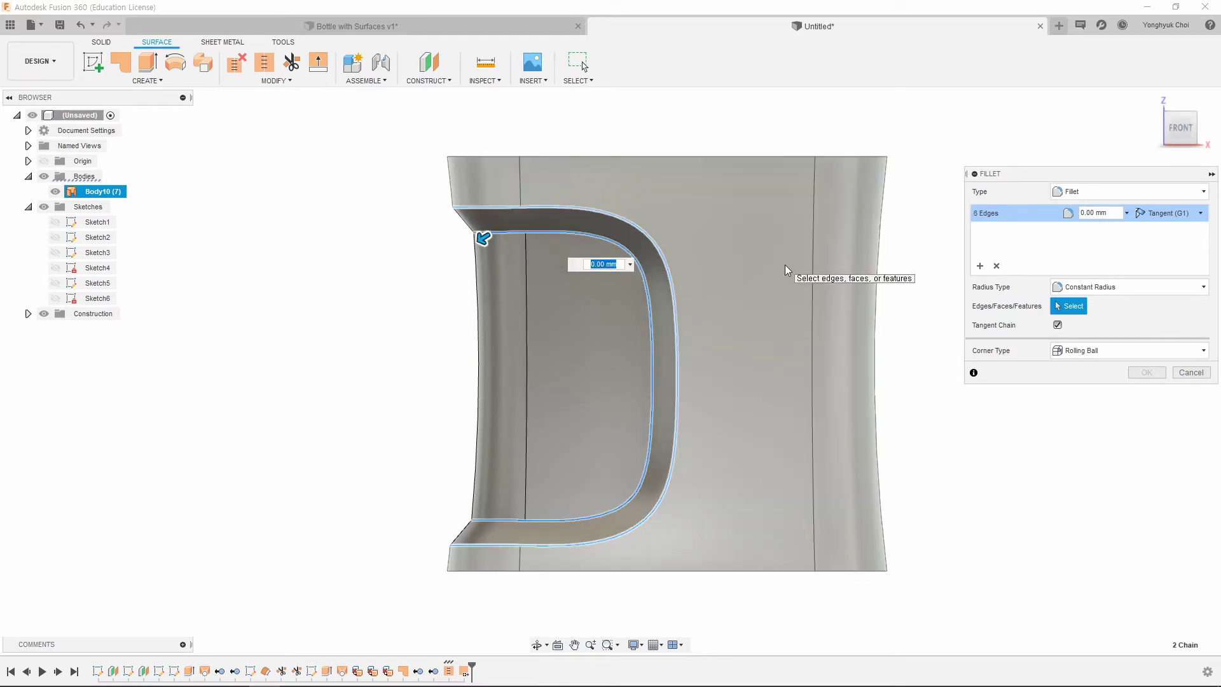
type("5")
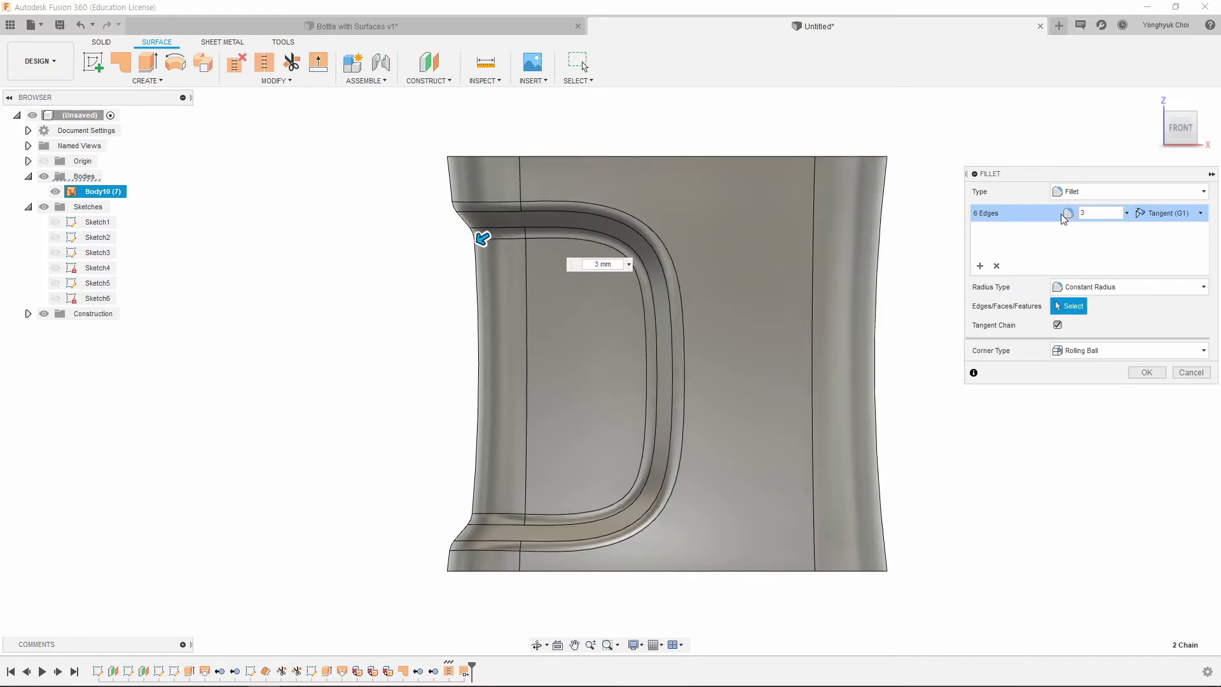
left_click(1147, 372)
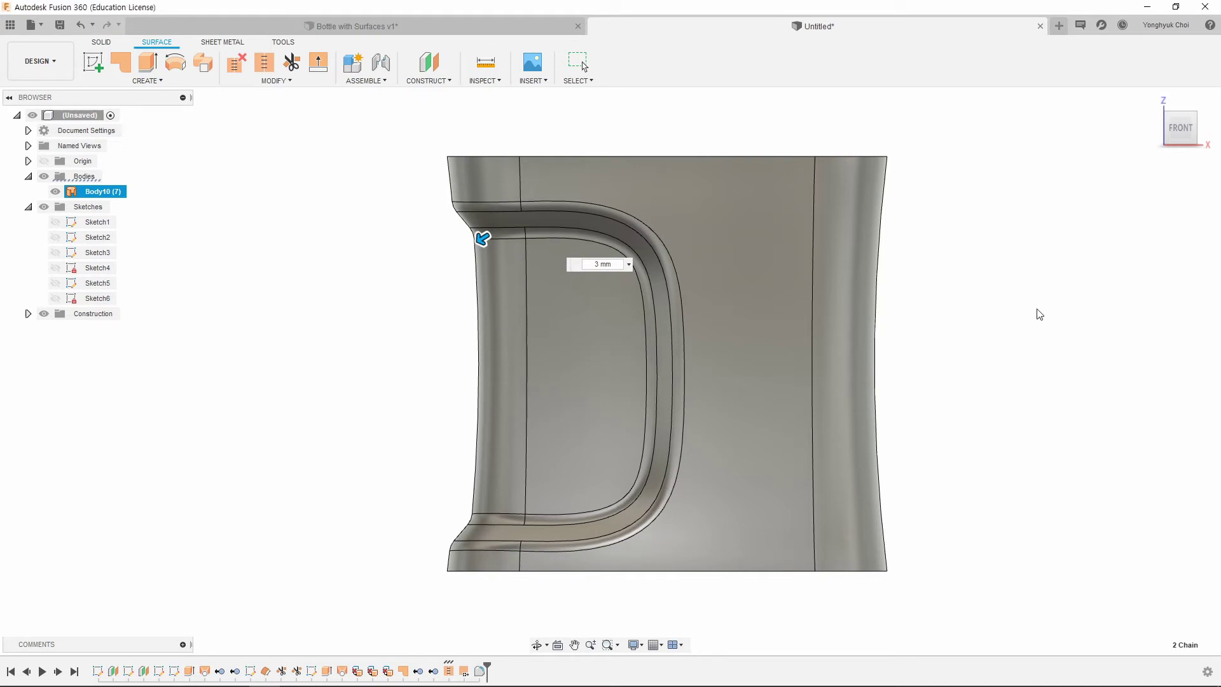
left_click(439, 210)
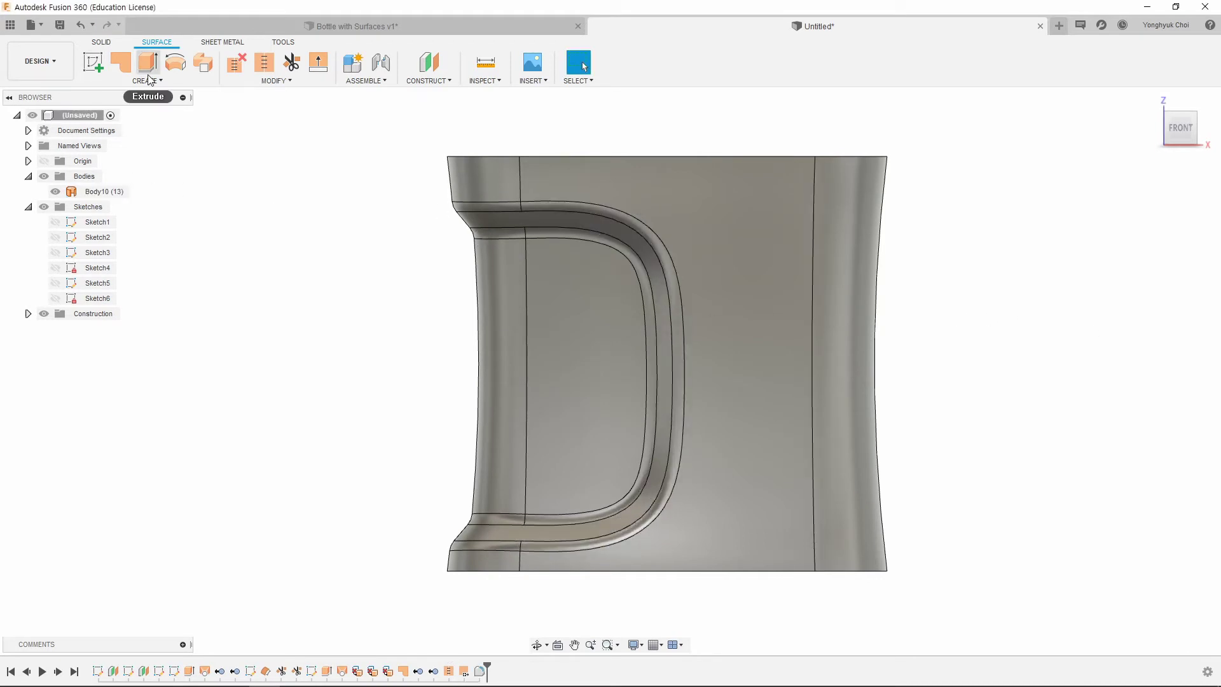
Step: Start a new sketch on the bottle face and draw the first horizontal centre-to-centre slot
left_click(97, 64)
left_click(396, 395)
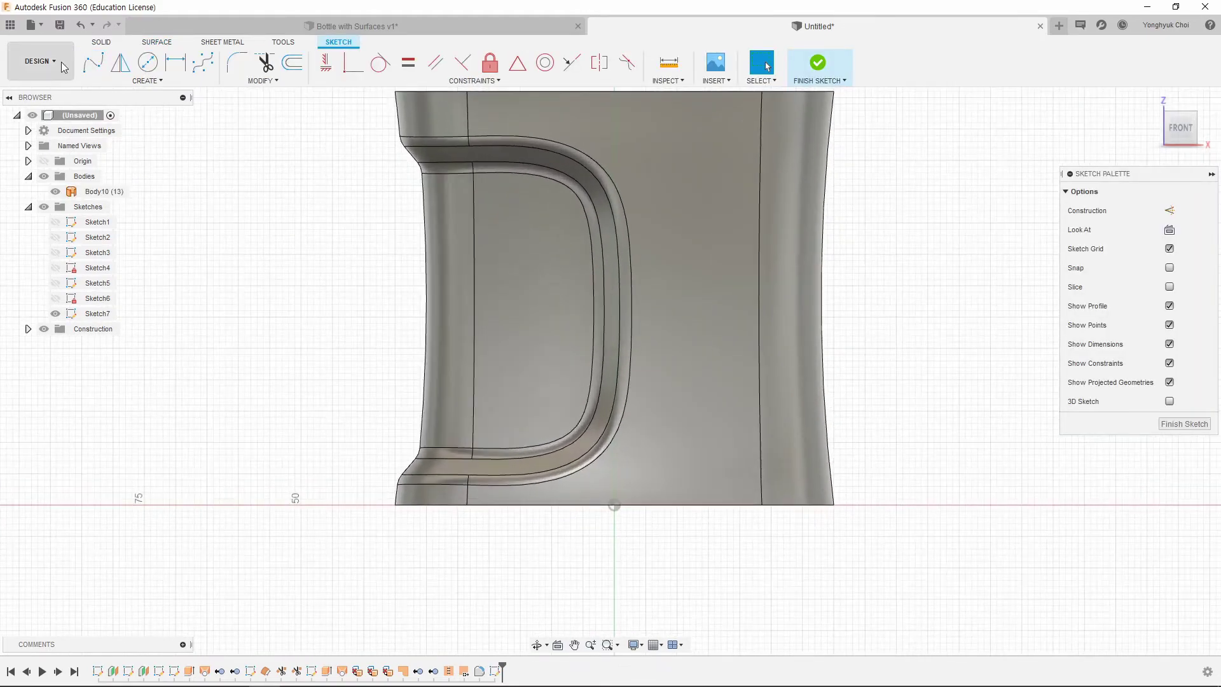
left_click(146, 81)
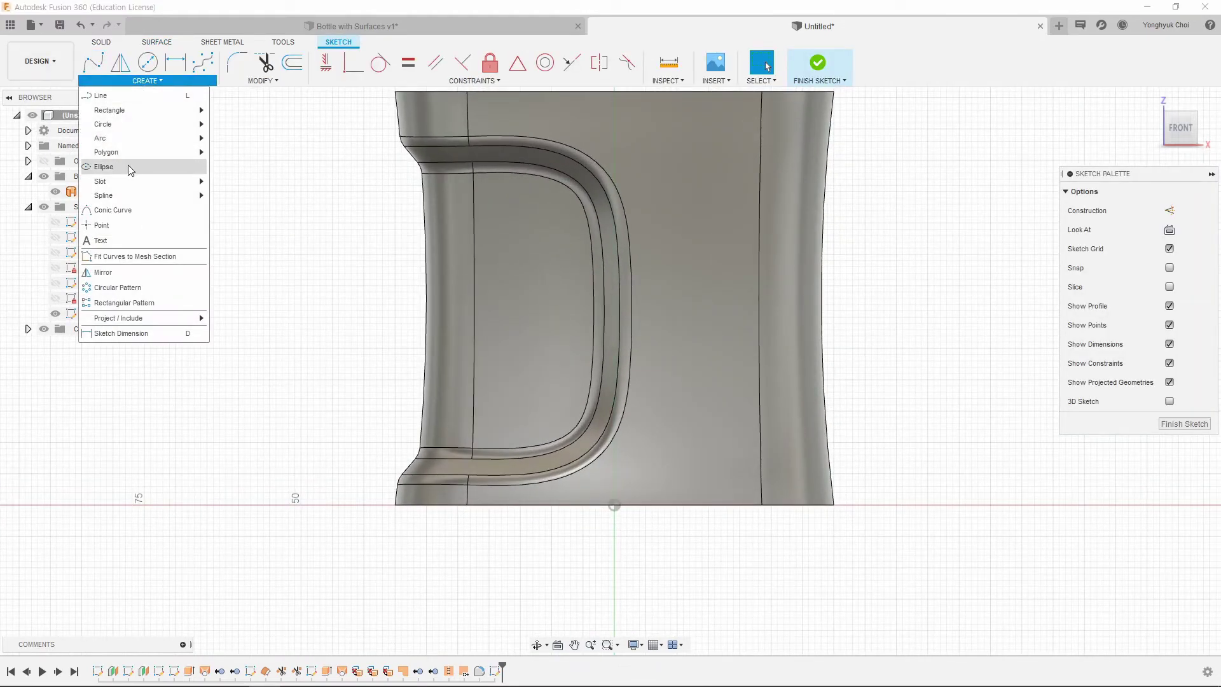
mouse_move(100, 181)
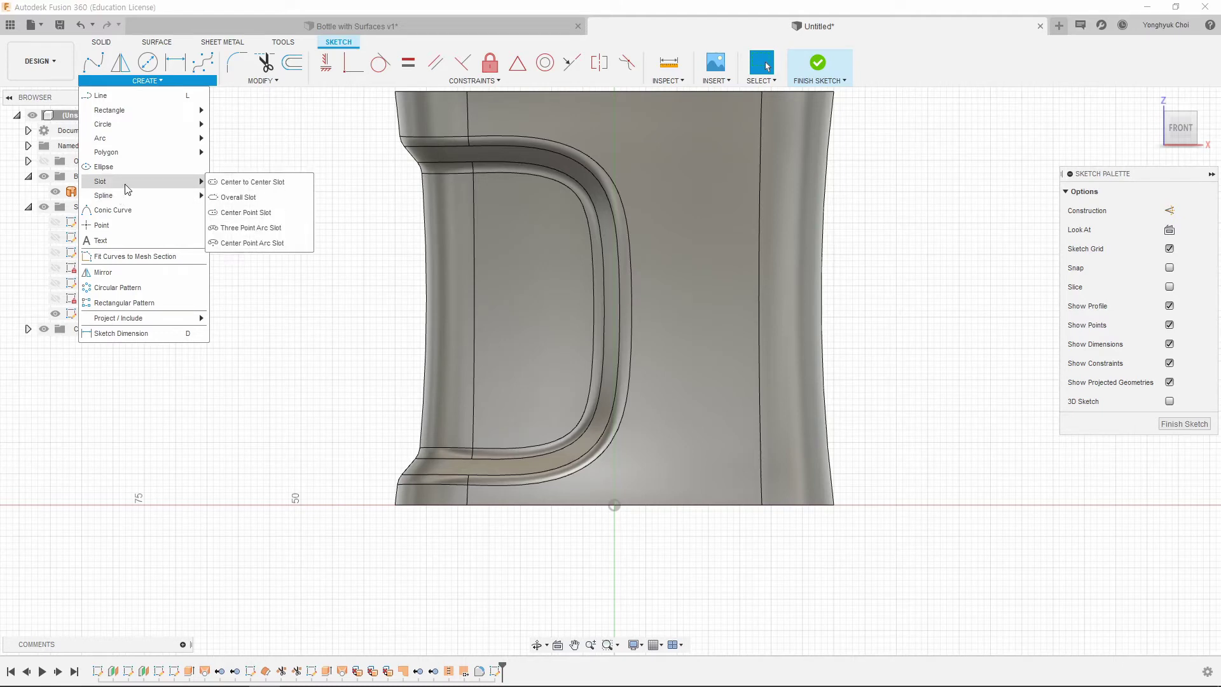
left_click(220, 183)
left_click(338, 300)
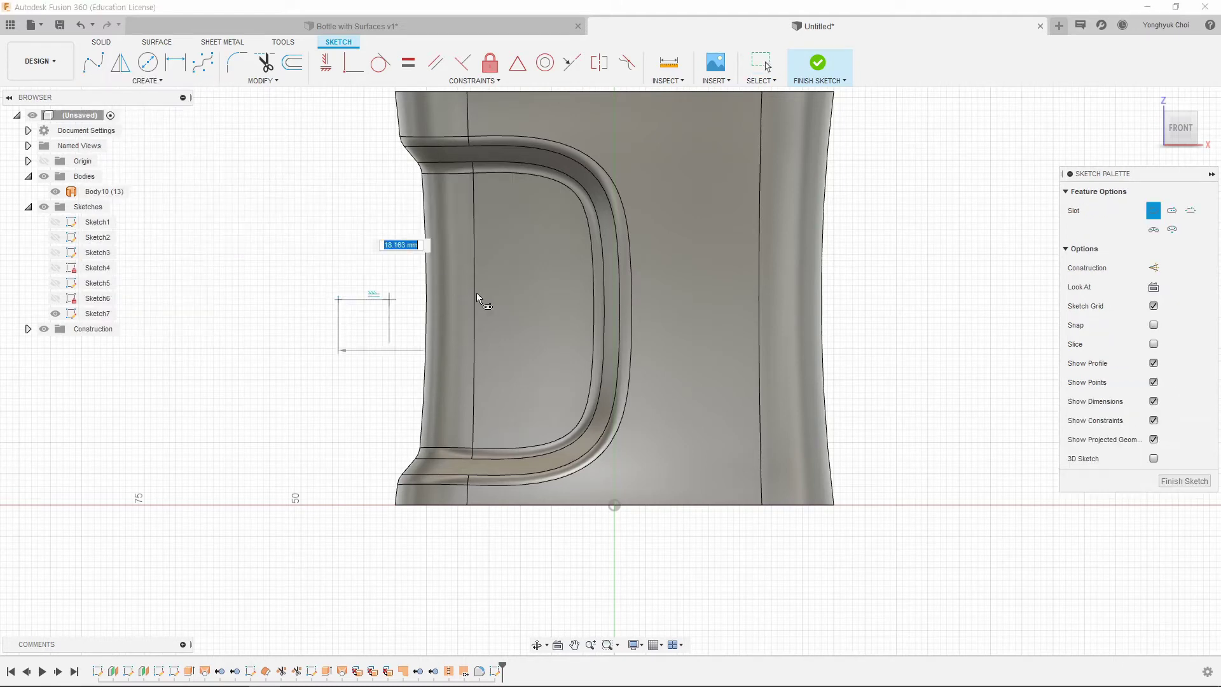
left_click(510, 301)
left_click(474, 281)
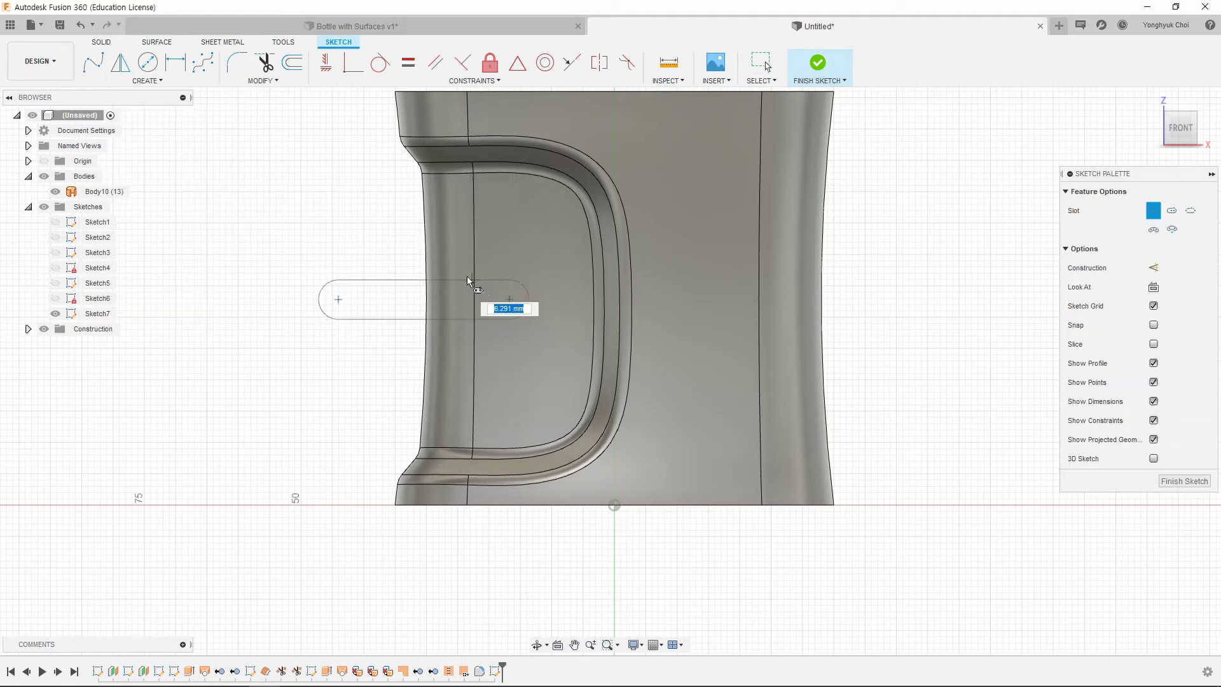
Step: Draw two more horizontal slots, one above and one below the first
left_click(339, 231)
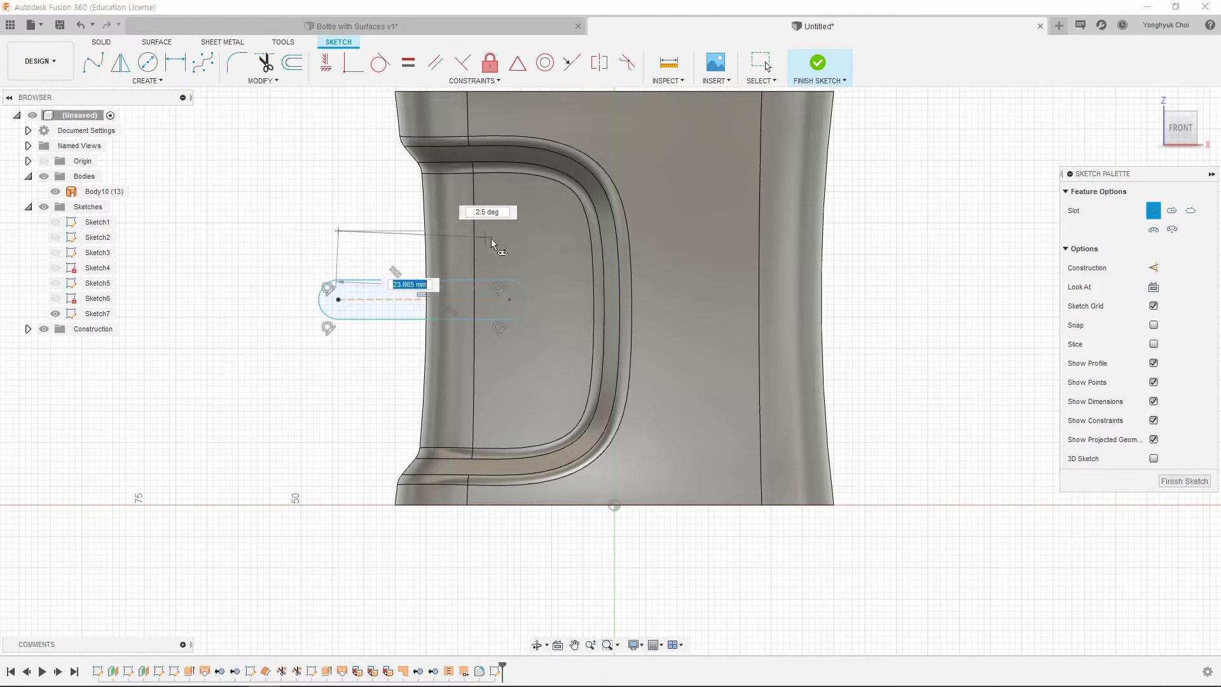
left_click(498, 232)
left_click(482, 210)
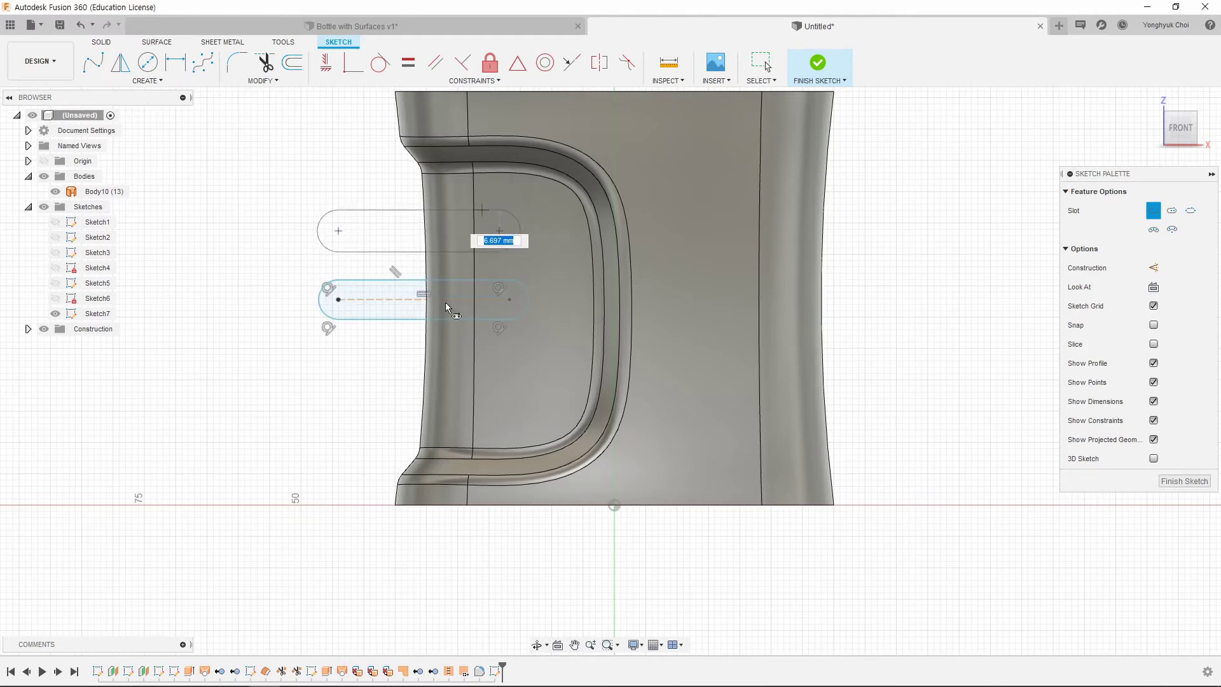
left_click(357, 375)
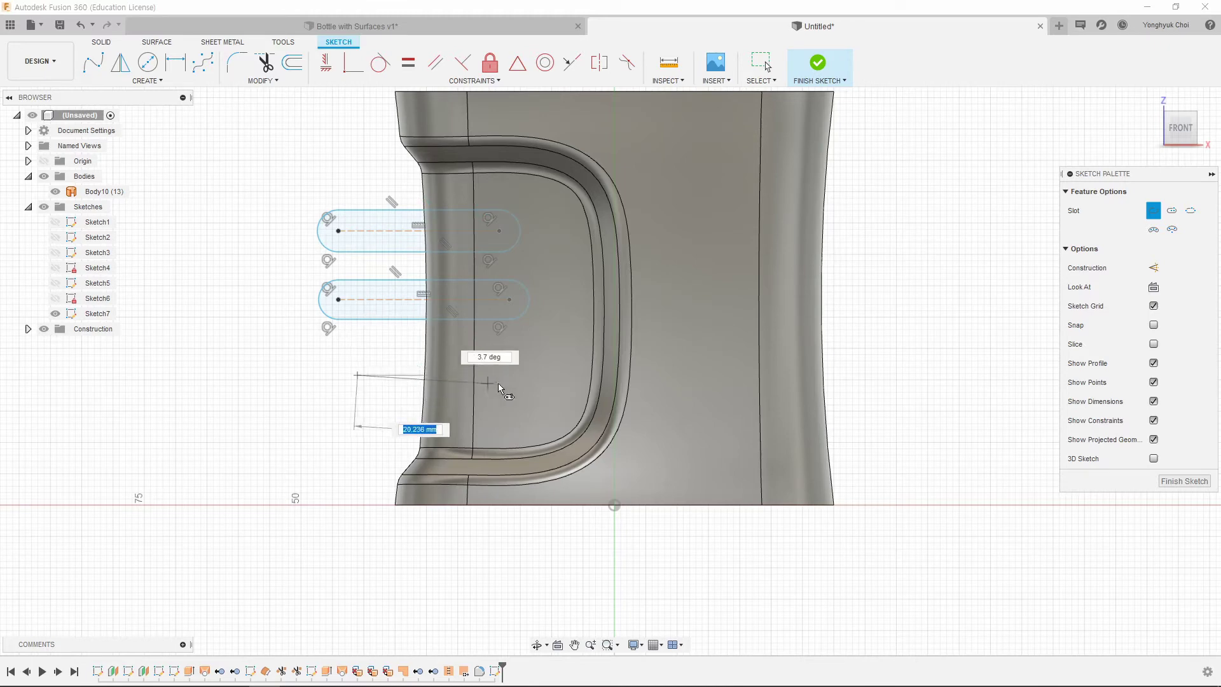
left_click(513, 375)
left_click(484, 351)
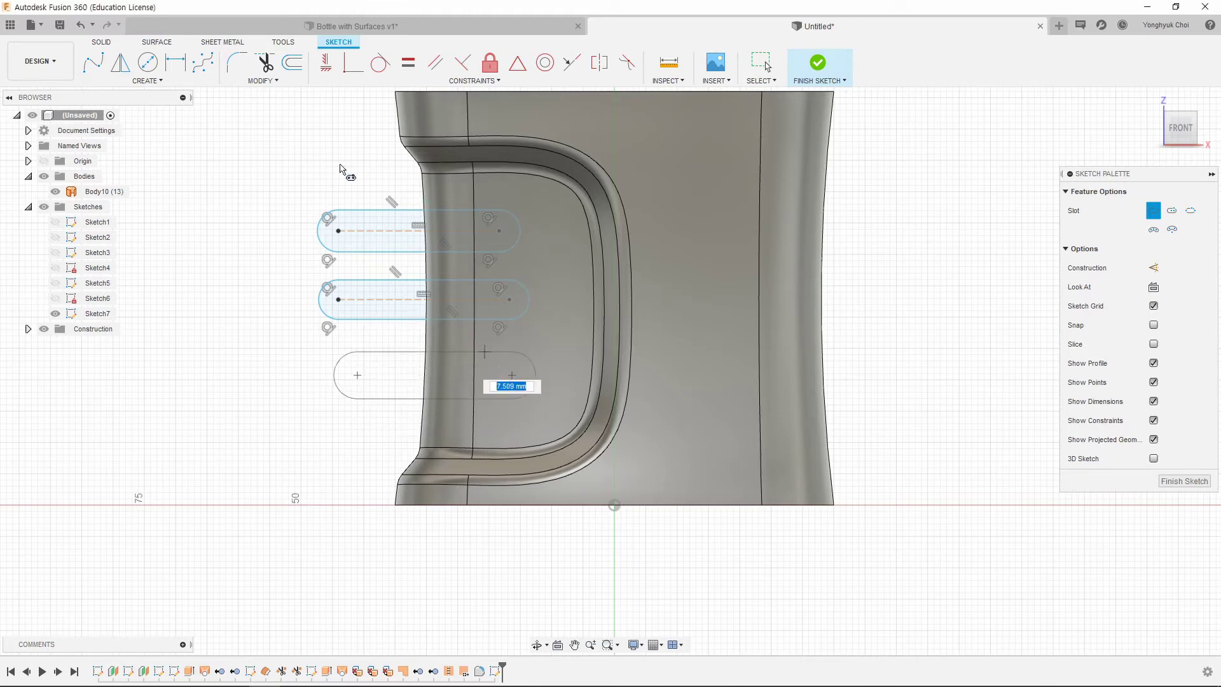
Step: Constrain the end arcs of all three slots to be equal
left_click(407, 63)
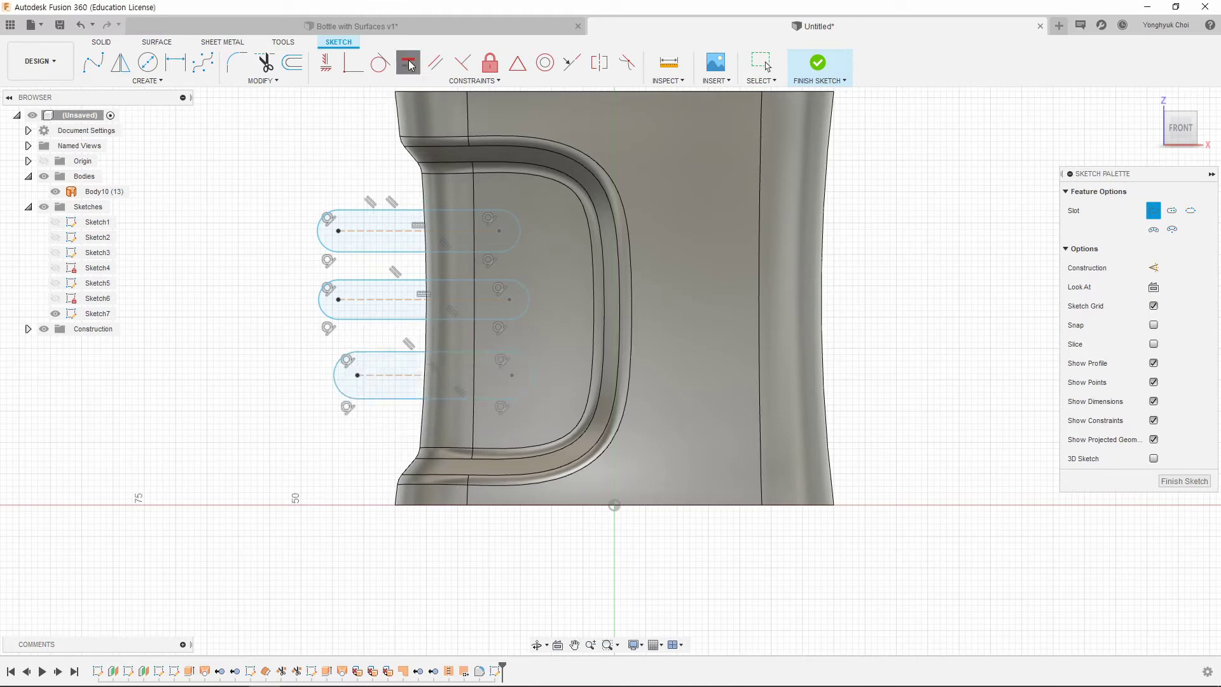
left_click(333, 379)
left_click(318, 296)
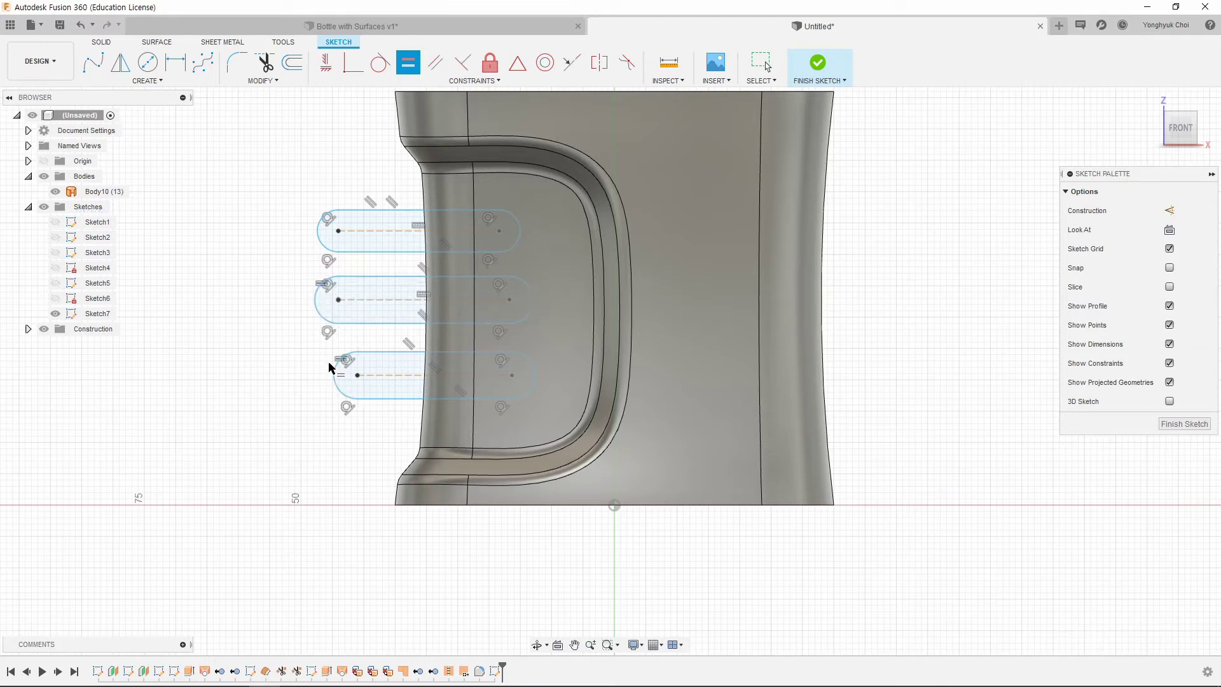
left_click(317, 304)
left_click(316, 240)
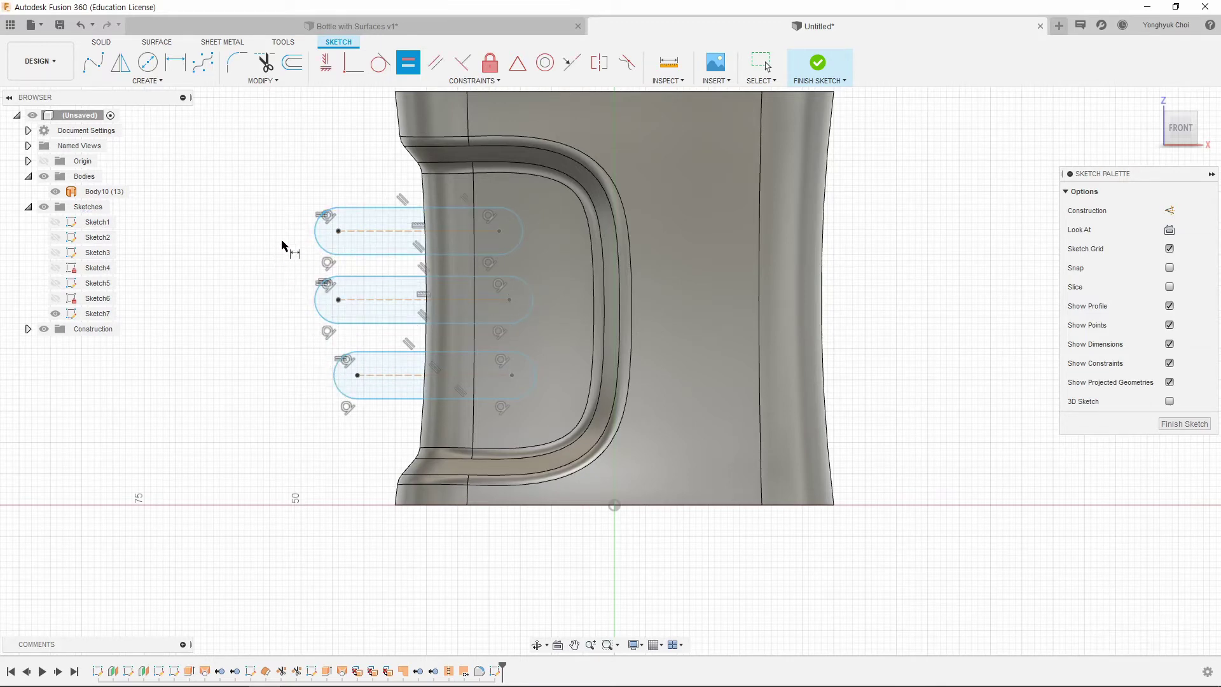
Step: Add a radius dimension to the top slot's end arc, initially 3.5 mm
key("d")
left_click(313, 235)
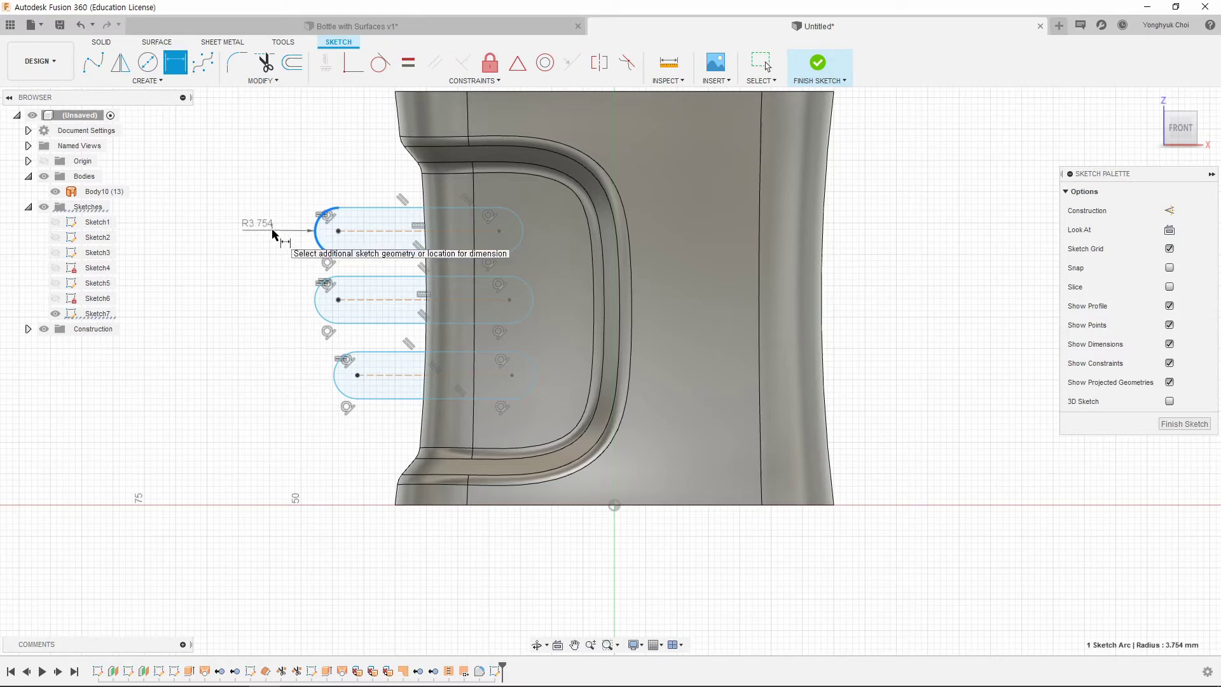
left_click(282, 220)
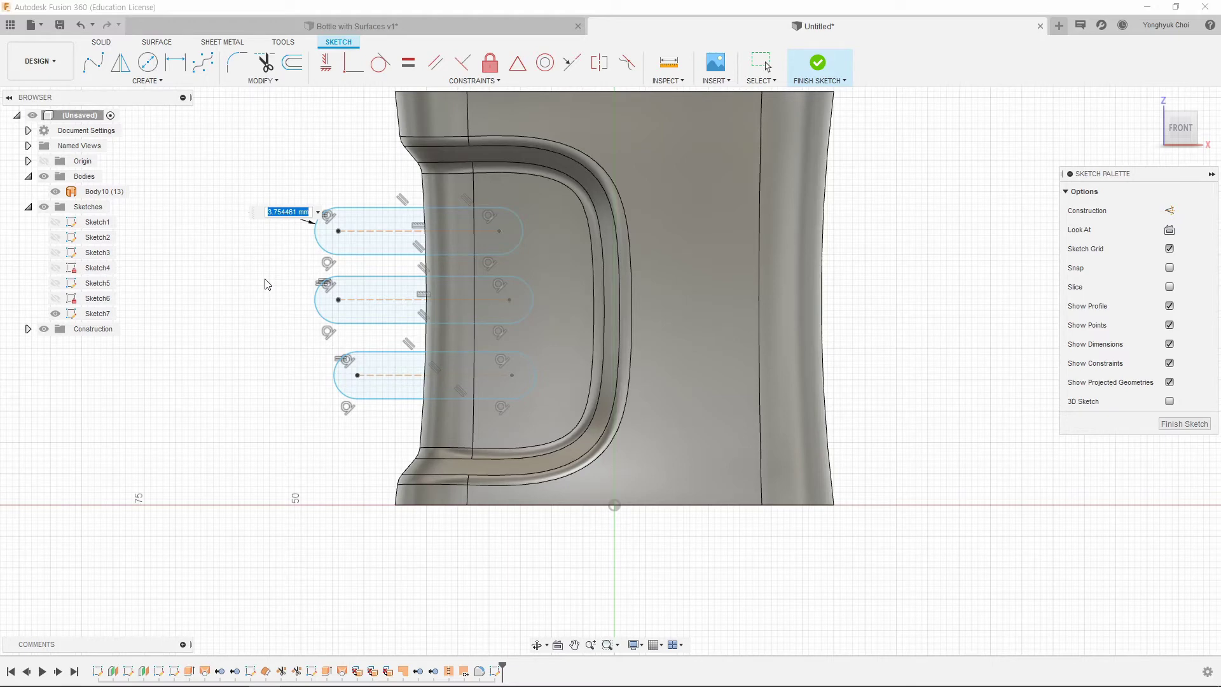
key("Return")
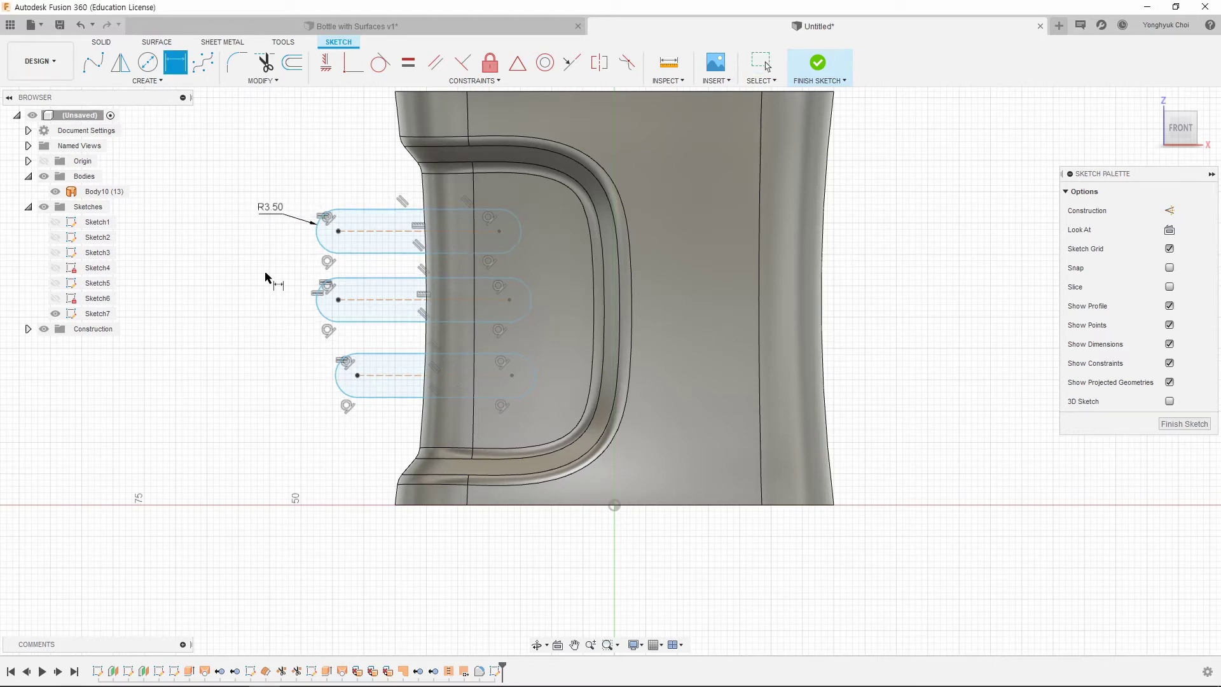
Step: Dimension the gaps between neighbouring slots: 5 mm at the top, 3 mm at the bottom
left_click(369, 254)
left_click(369, 278)
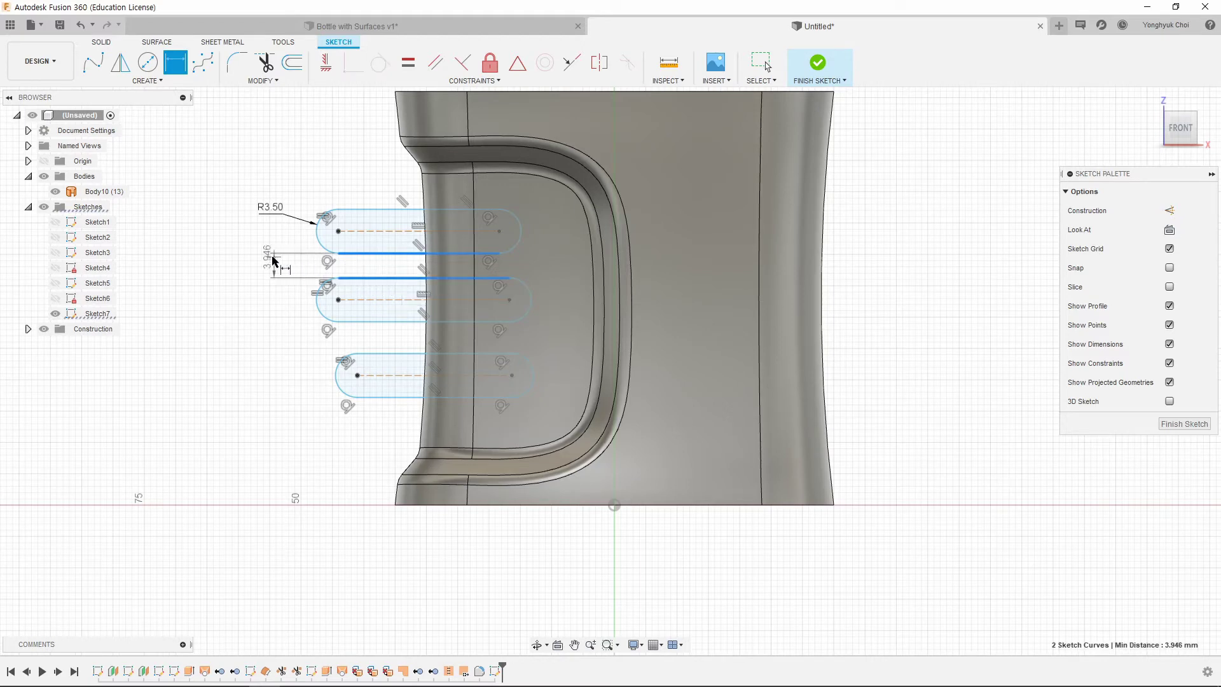
left_click(273, 261)
type("5")
key("Return")
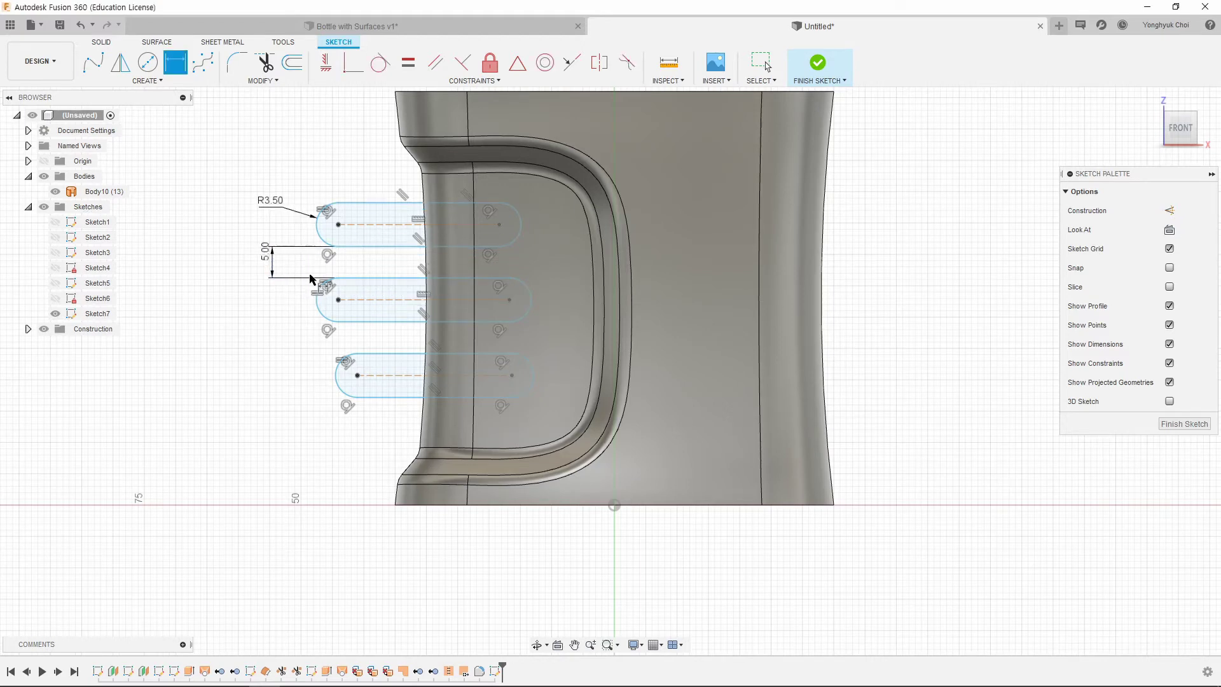
left_click(374, 322)
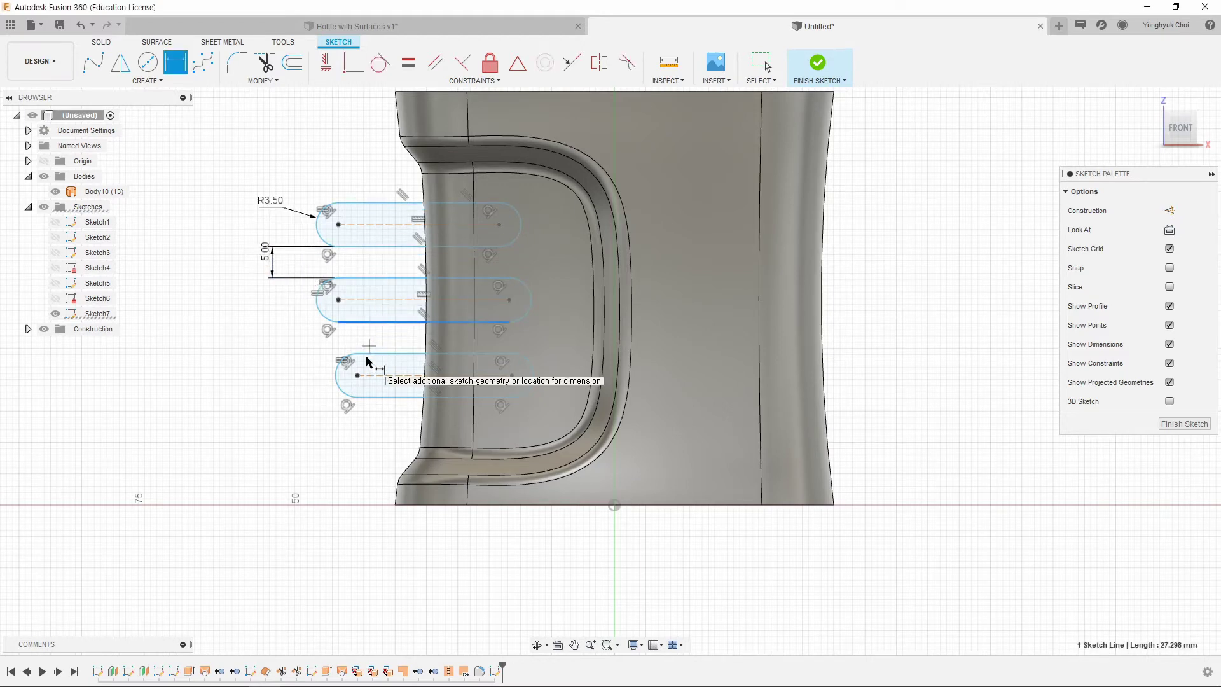
left_click(372, 354)
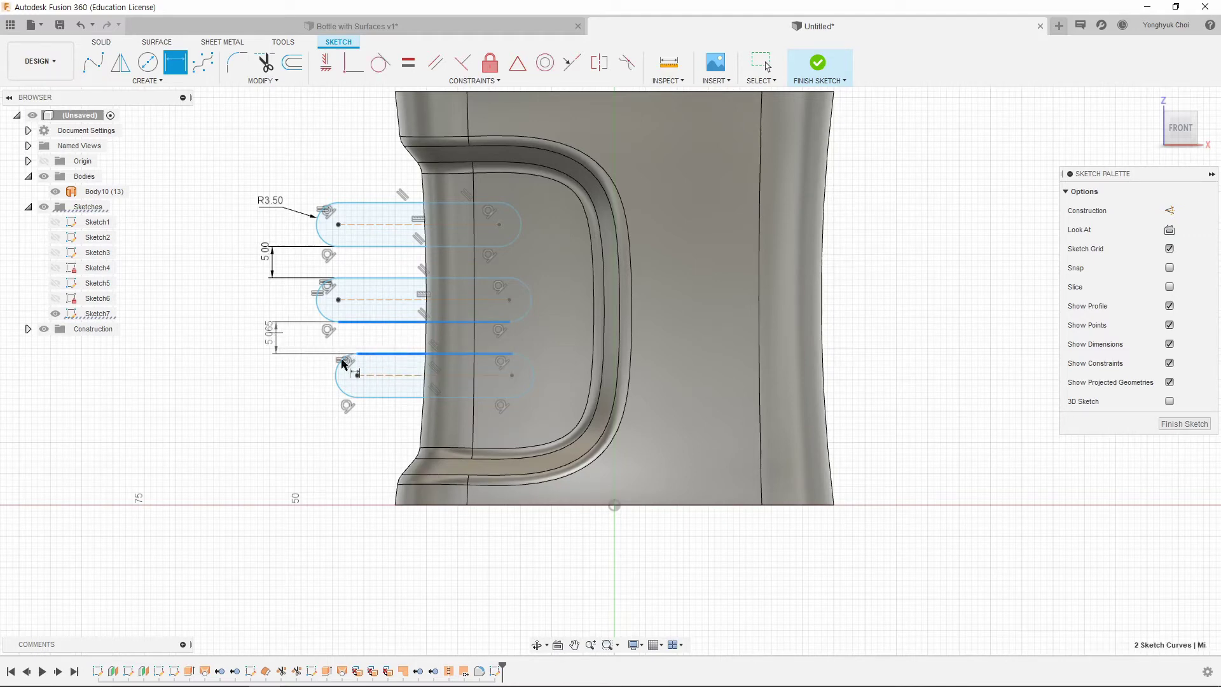
left_click(277, 338)
type("3")
key("Return")
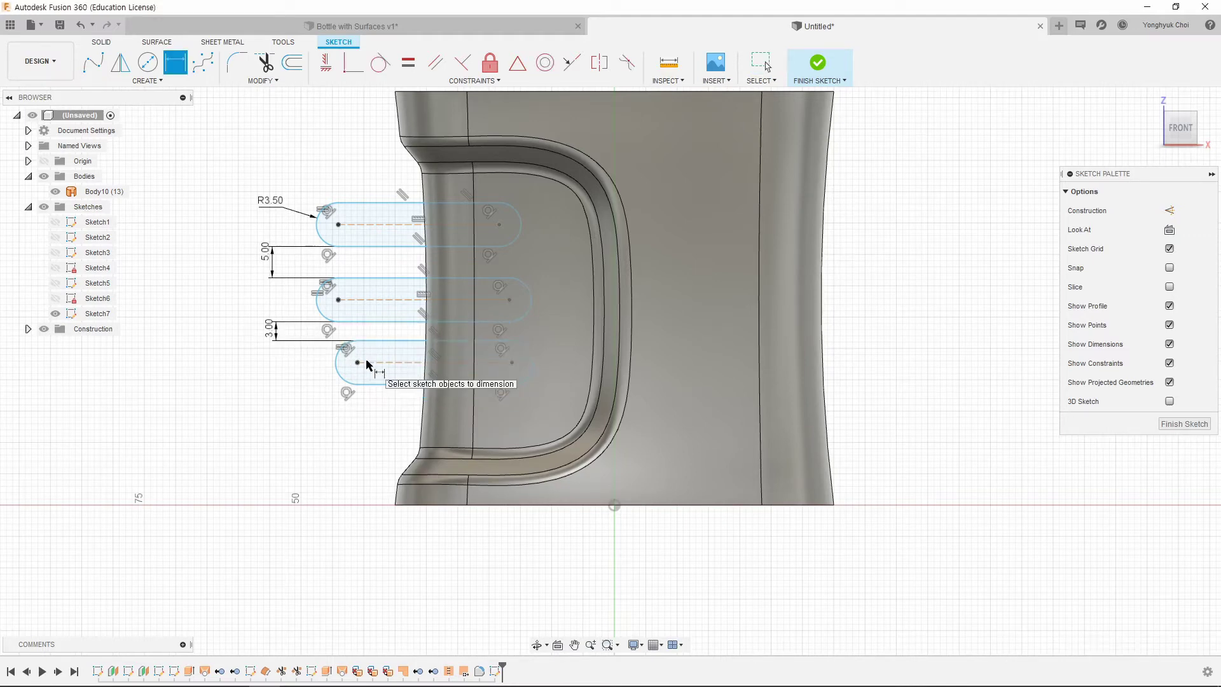
Step: Change the top gap to 3 mm and the end radius to 5 mm
left_click(270, 260)
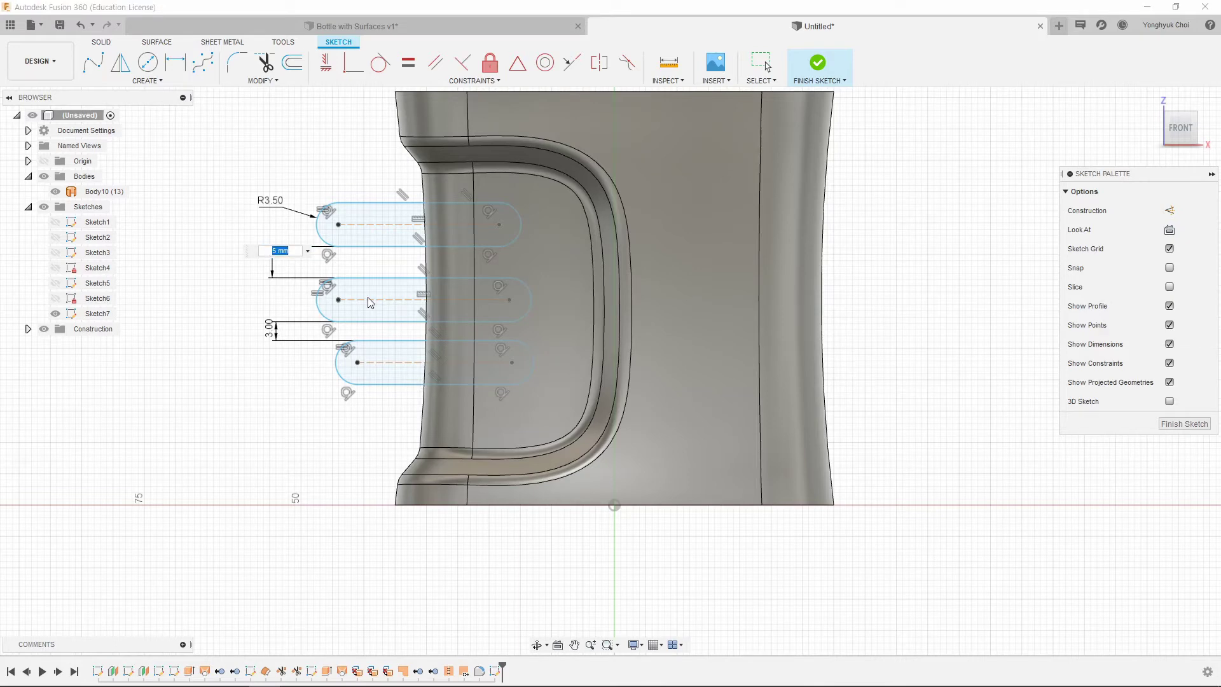
type("3")
key("Return")
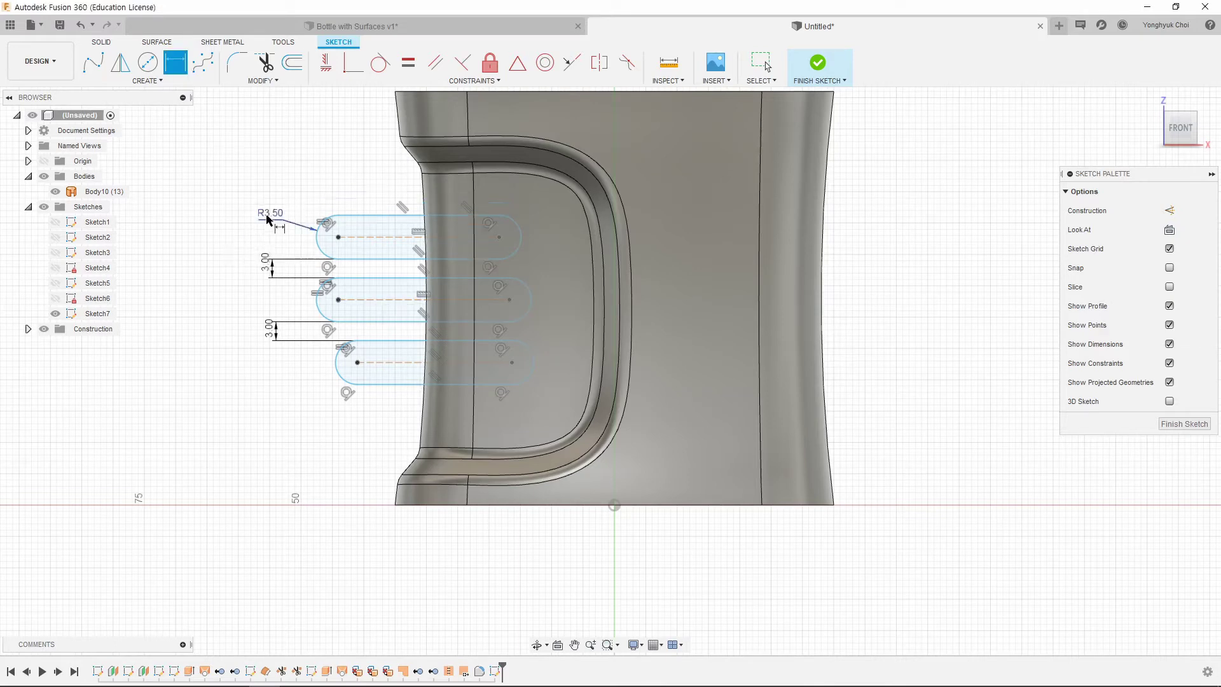
double_click(267, 219)
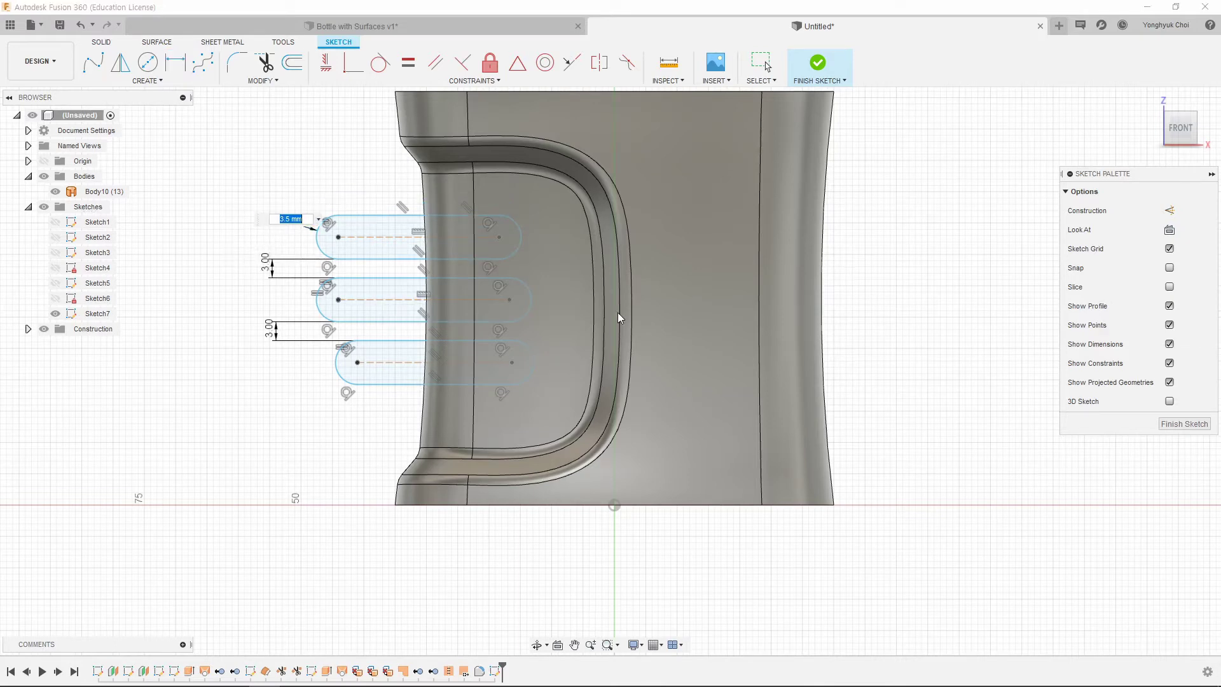
type("5")
key("Return")
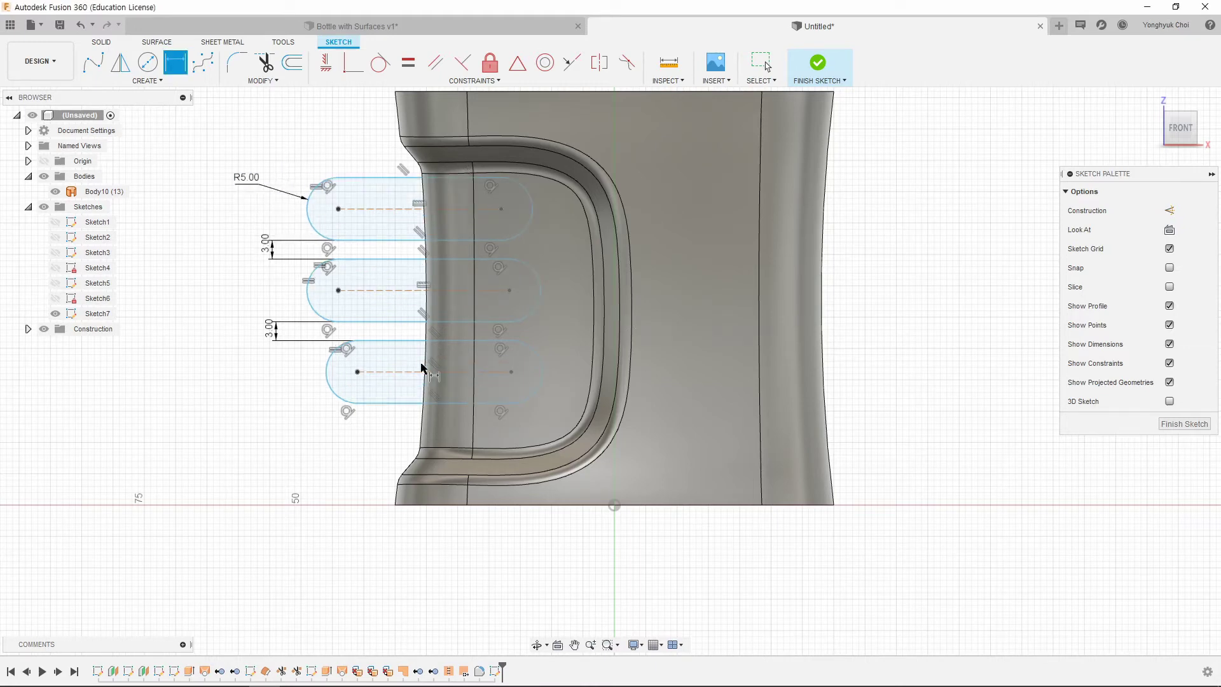
Step: Dimension the middle slot 31 mm above the origin and the slot length at 25 mm
left_click(393, 290)
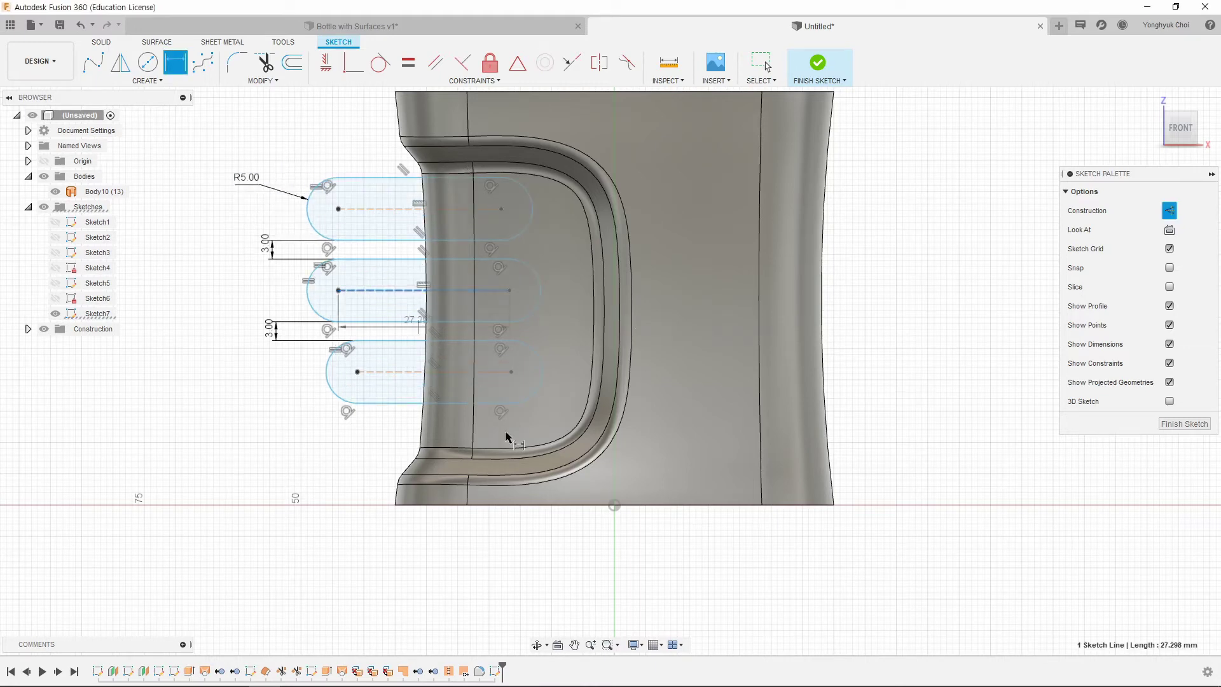
left_click(614, 506)
left_click(204, 394)
type("3")
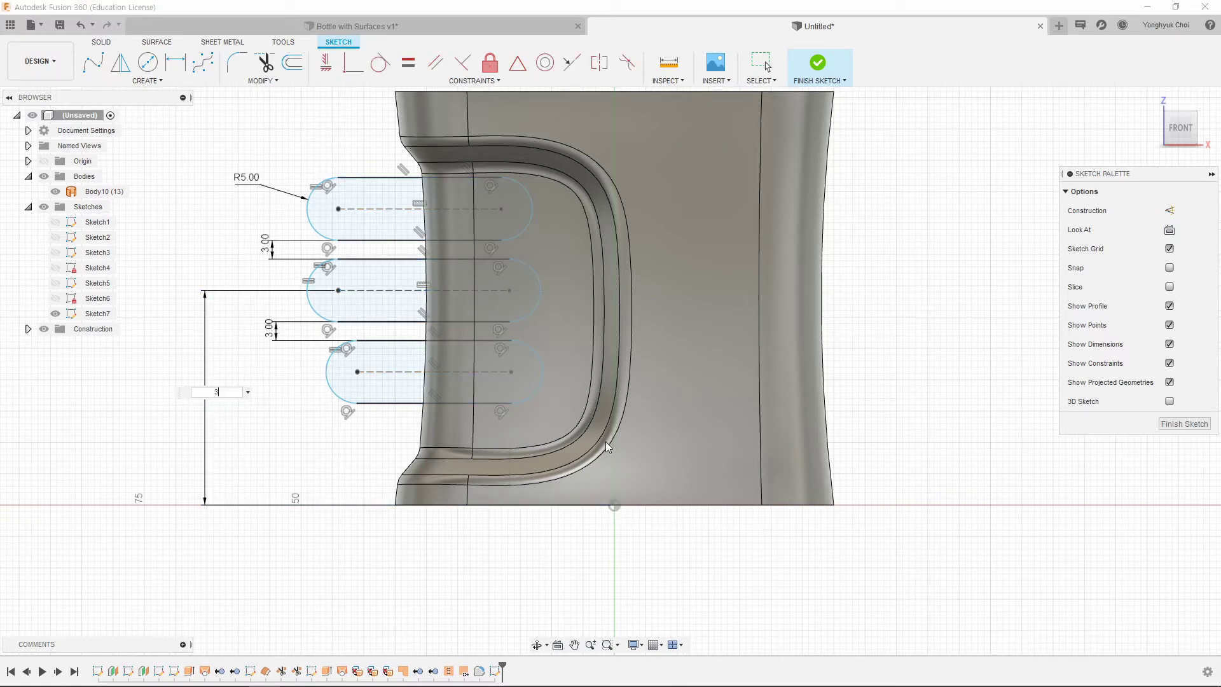
type("1")
key("Return")
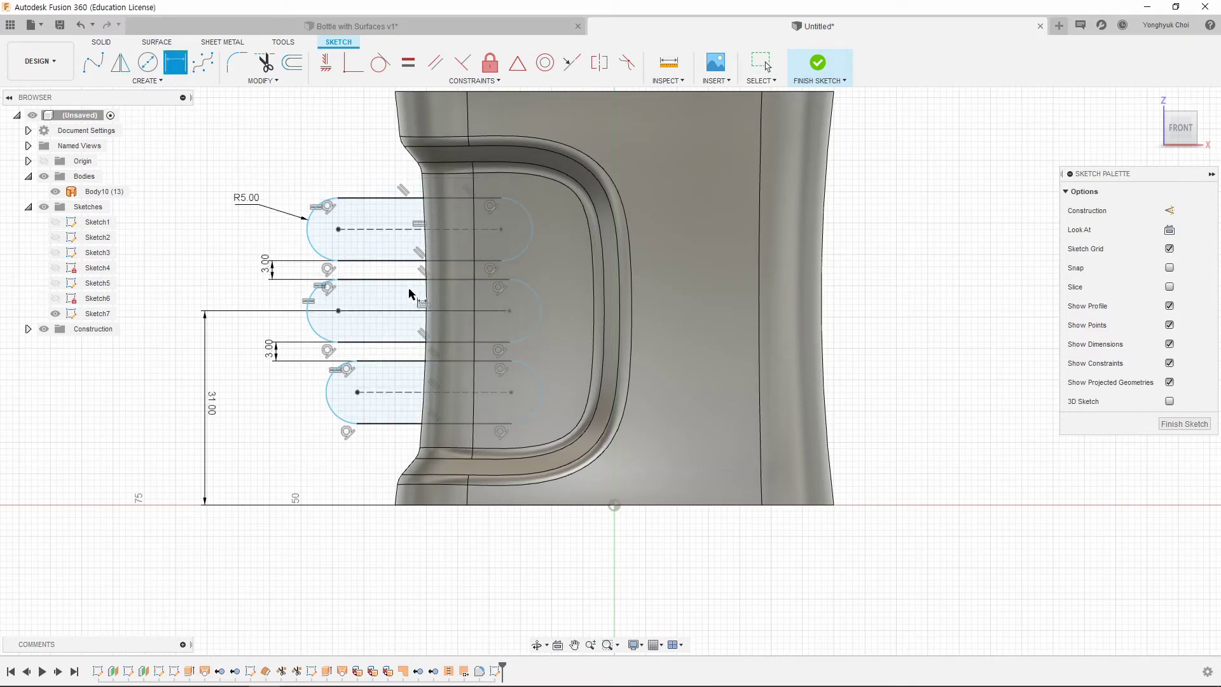
left_click(386, 231)
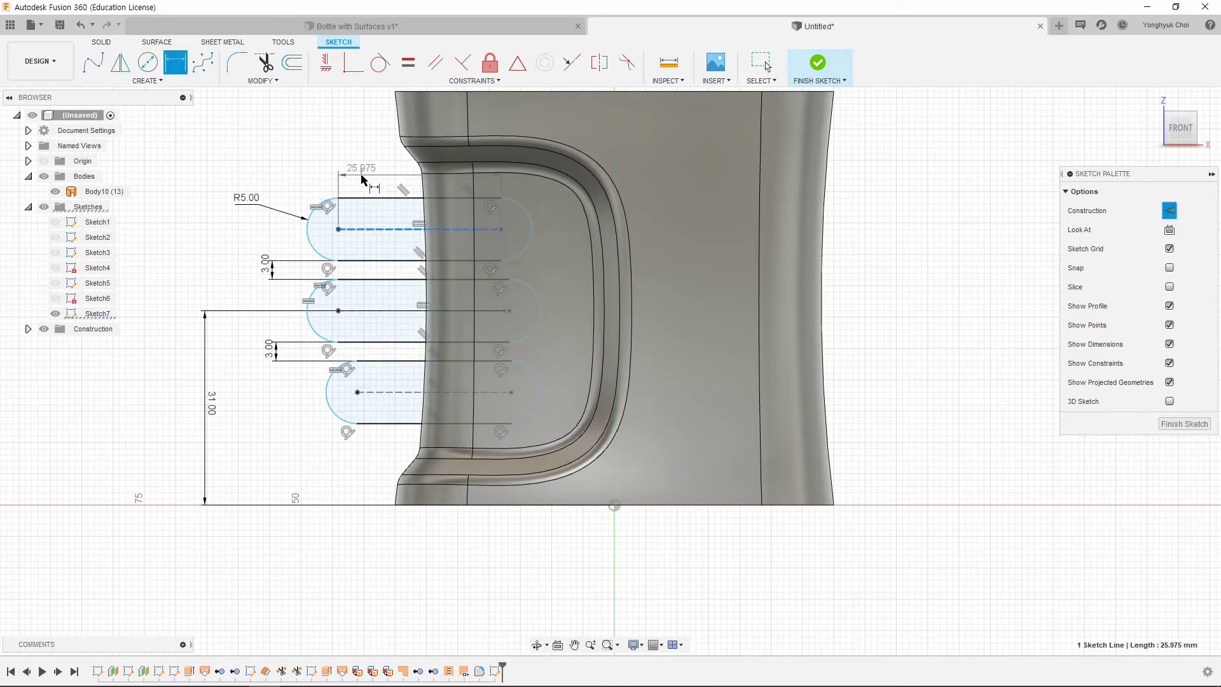
left_click(375, 178)
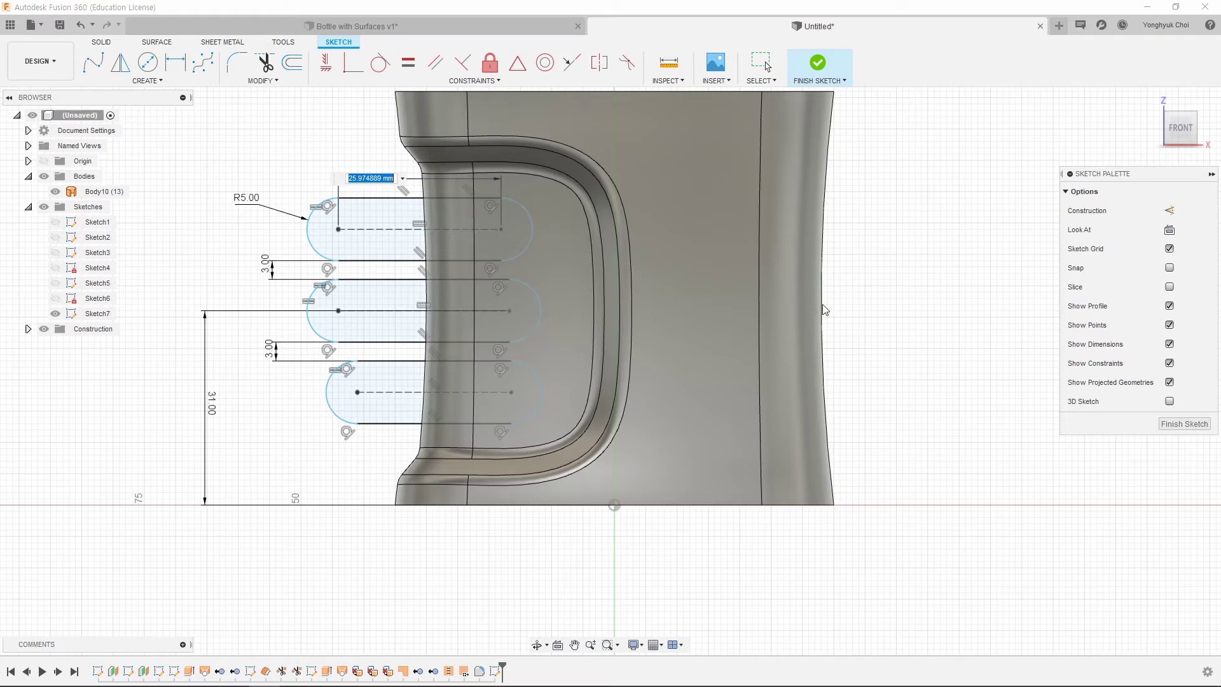
type("25")
key("Return")
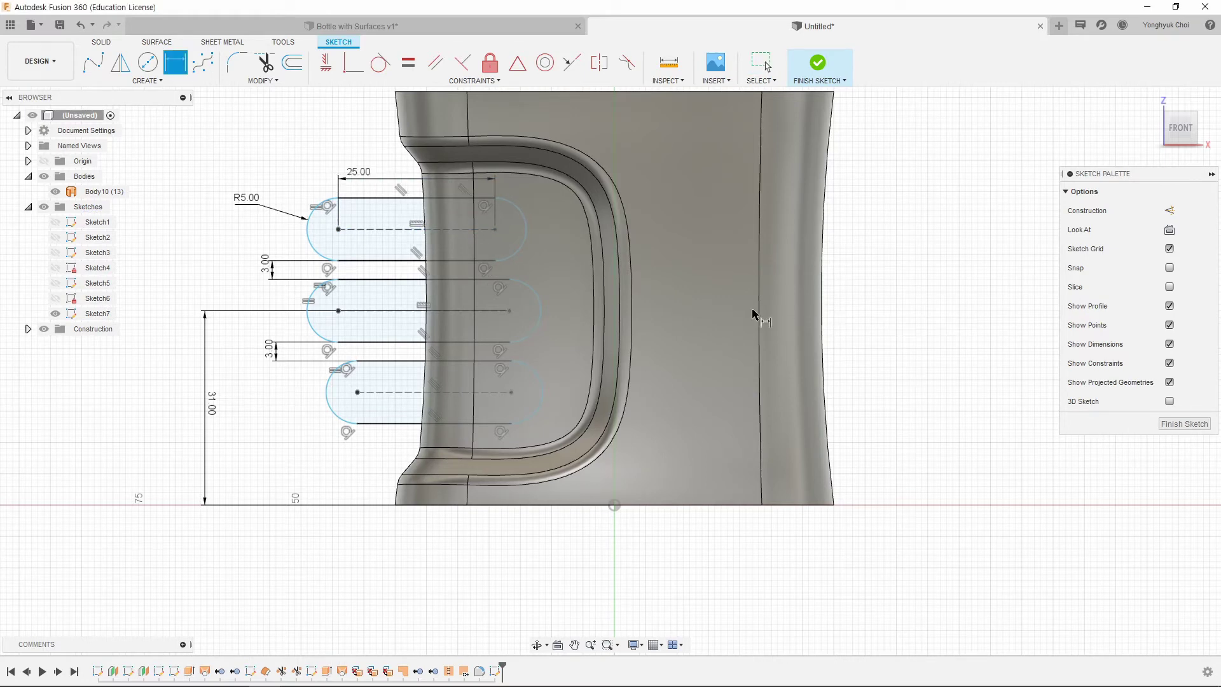
Step: Align the three slots' centre points vertically
left_click(326, 63)
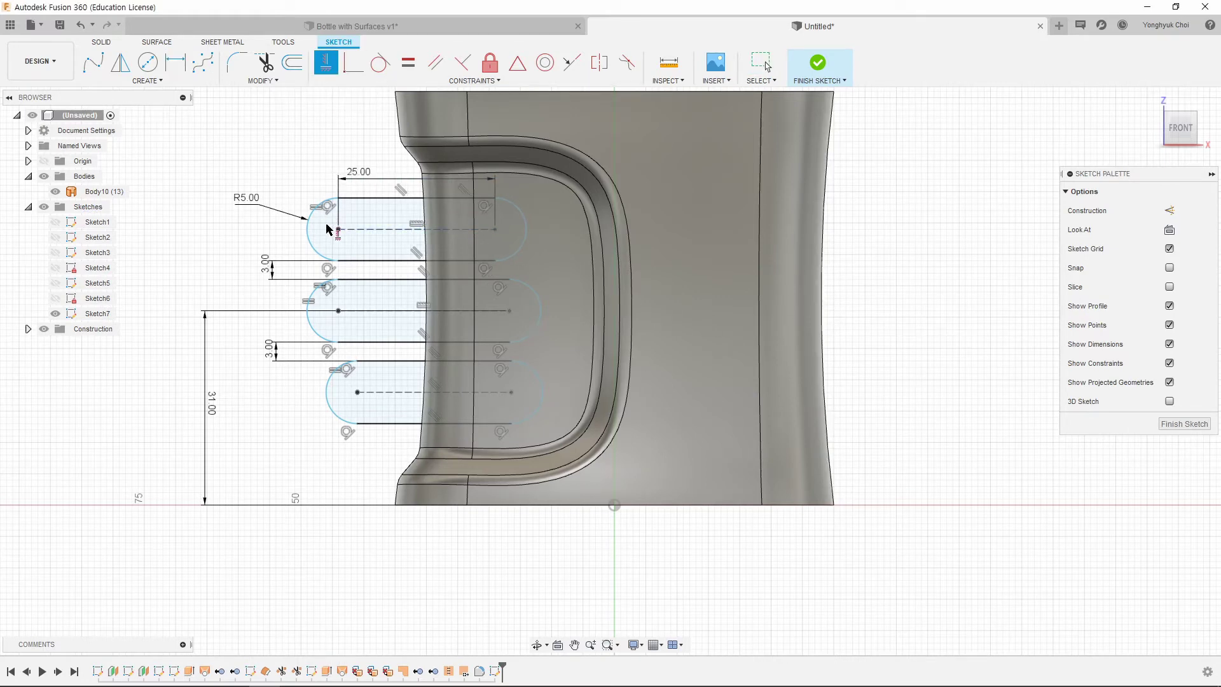
left_click(339, 229)
left_click(339, 311)
left_click(339, 310)
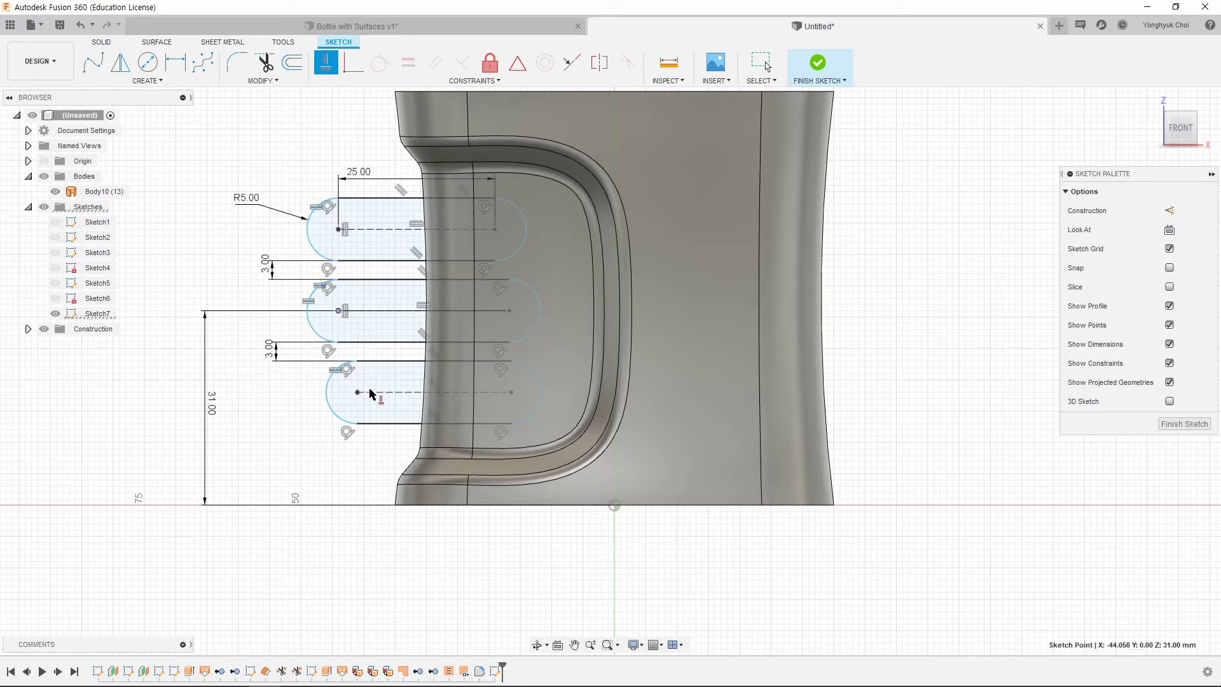
left_click(357, 393)
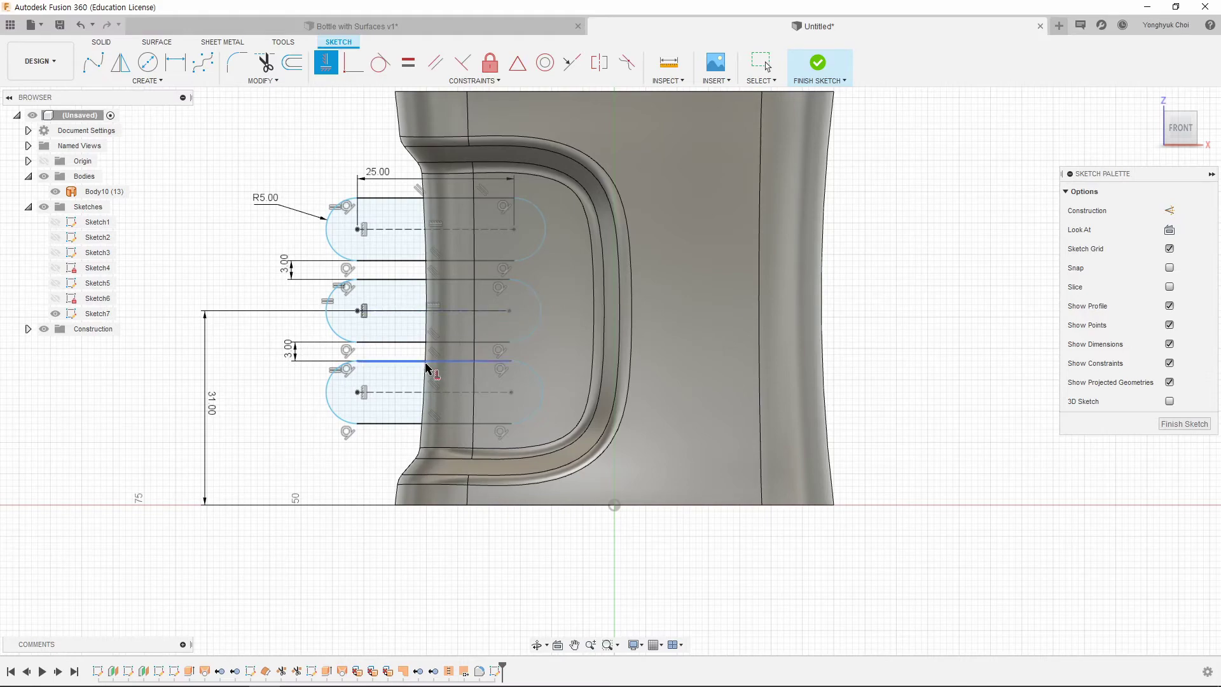
scroll(431, 362, "down", 2)
scroll(523, 436, "up", 2)
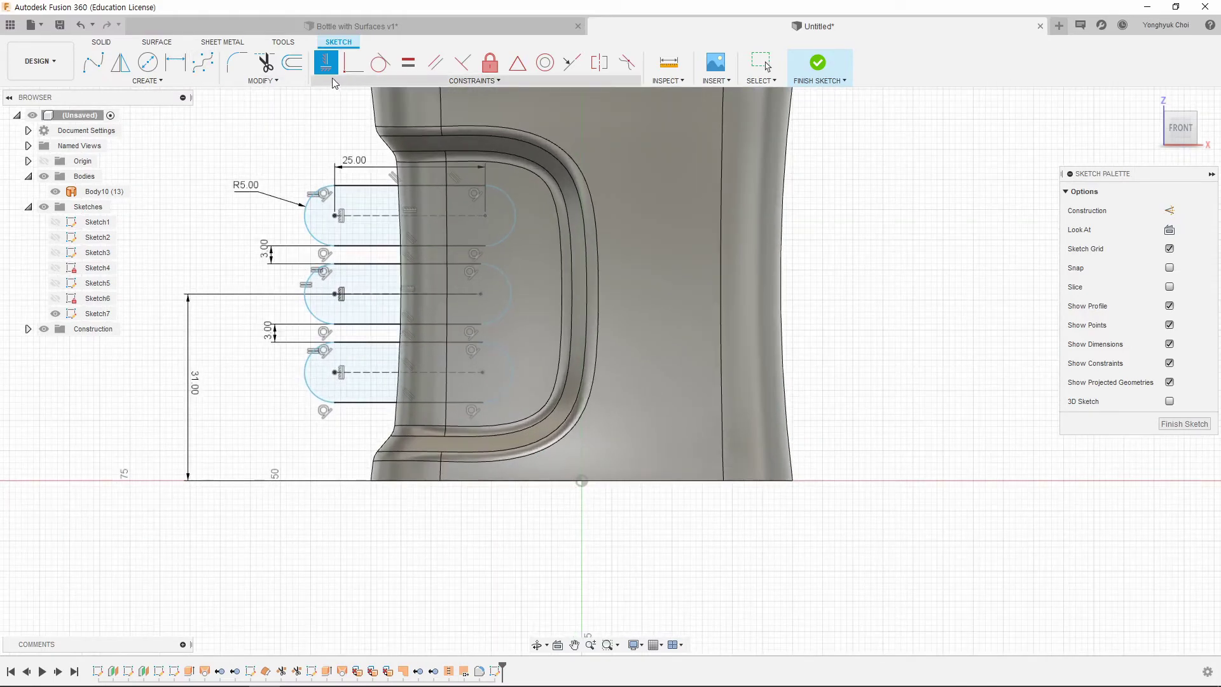
Step: Dimension the bottom slot's inner end to the origin, 18 mm edited to 15 mm, and finish
left_click(176, 62)
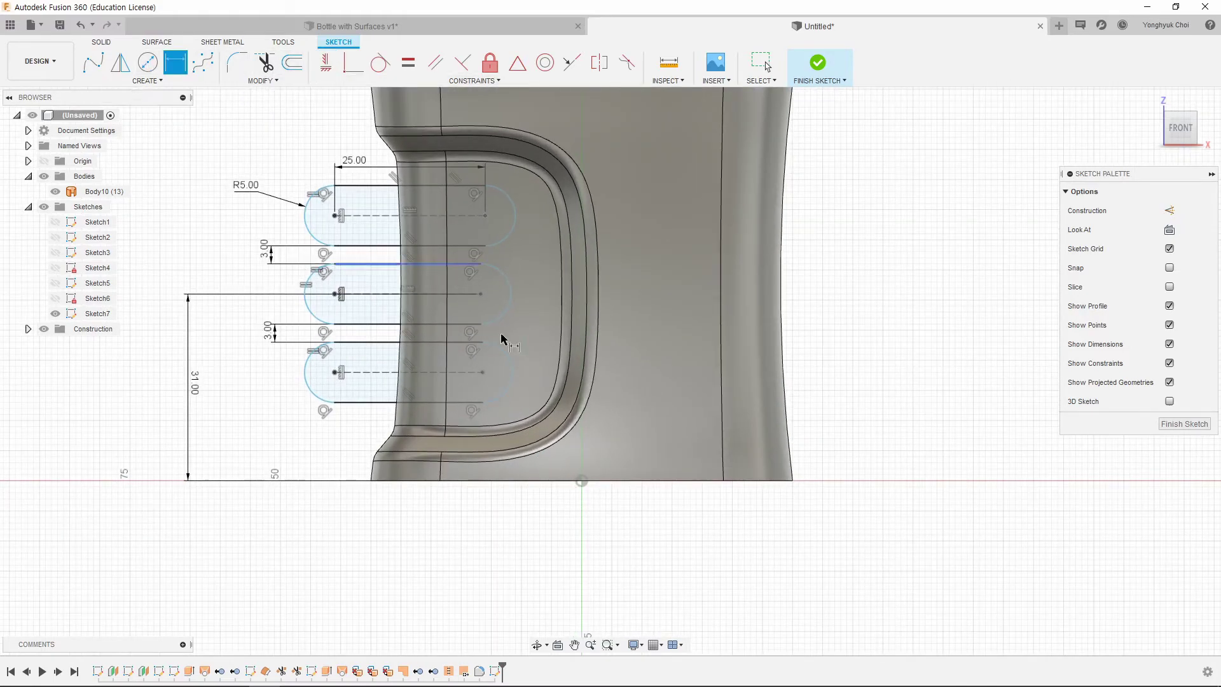
left_click(482, 373)
left_click(582, 482)
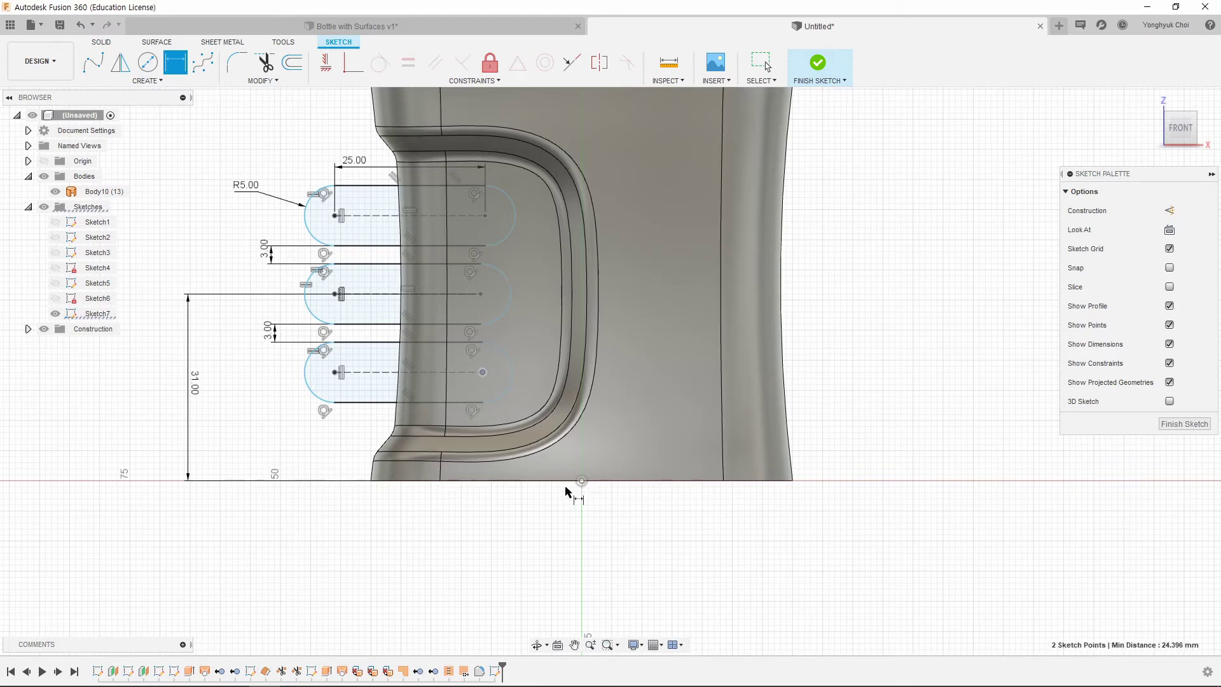
left_click(551, 531)
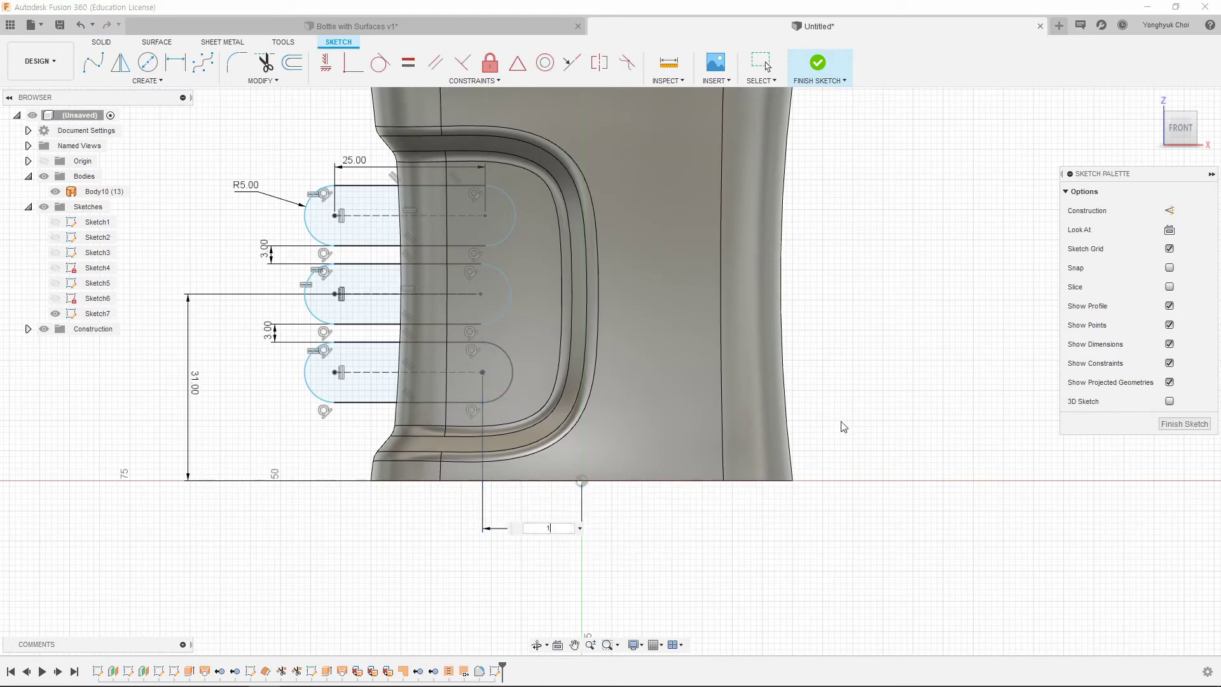
type("8")
key("Return")
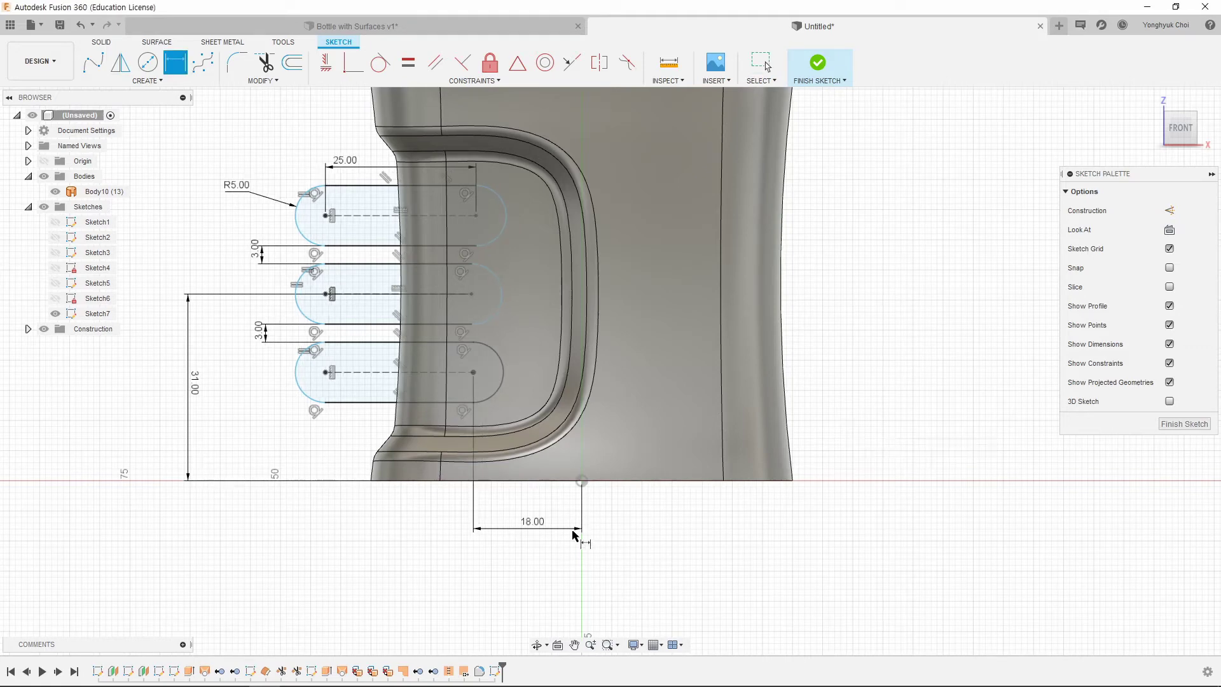
double_click(535, 526)
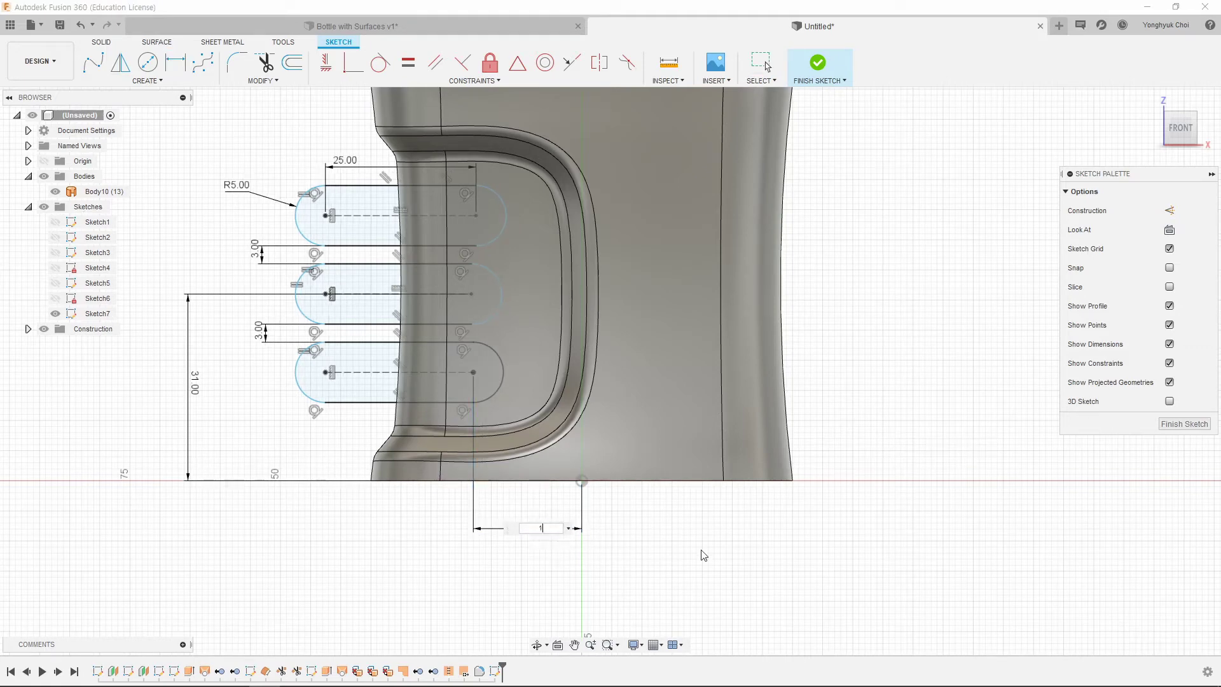
type("5")
key("Return")
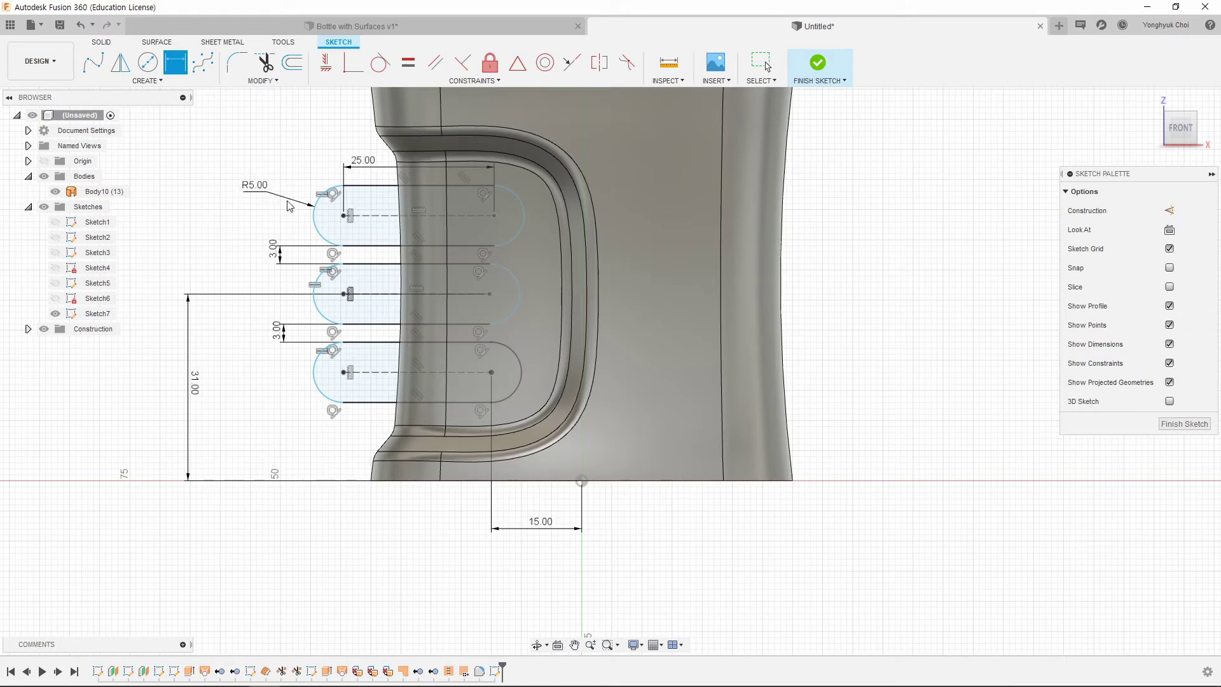
left_click(818, 62)
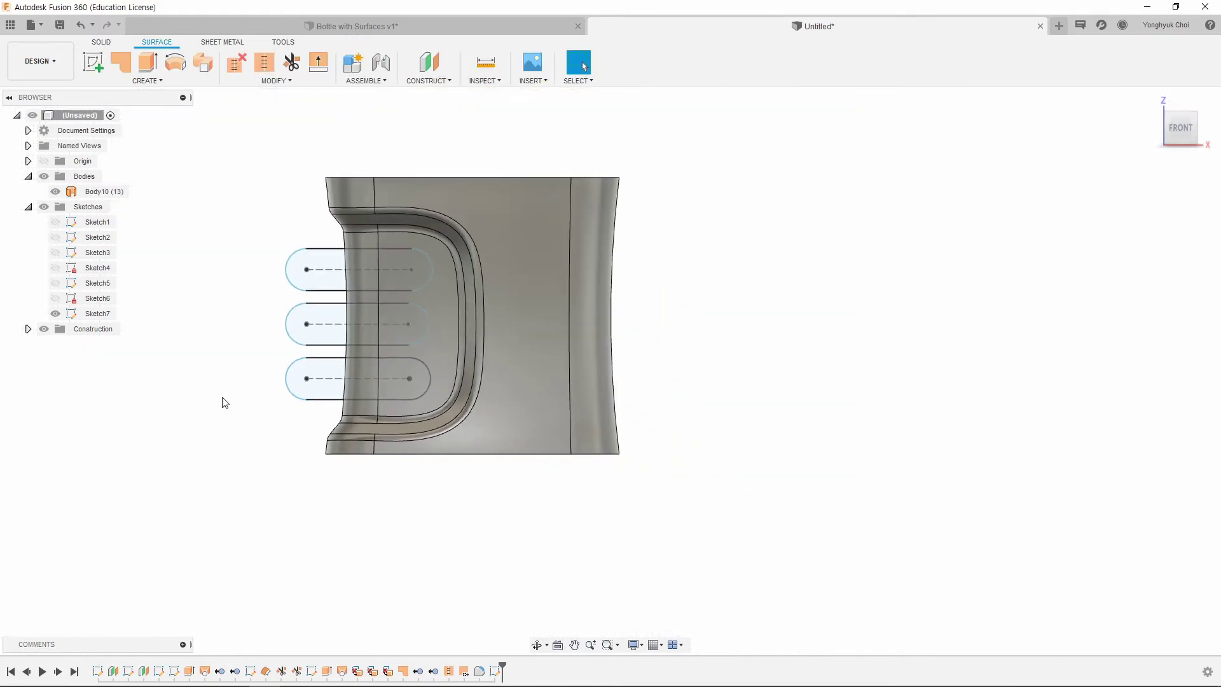
Step: Trim the top slot's region out of the bottle surface body
mouse_move(222, 400)
middle_mouse_down("shift")
mouse_move(300, 417)
mouse_move(261, 418)
mouse_move(280, 381)
middle_mouse_up("shift")
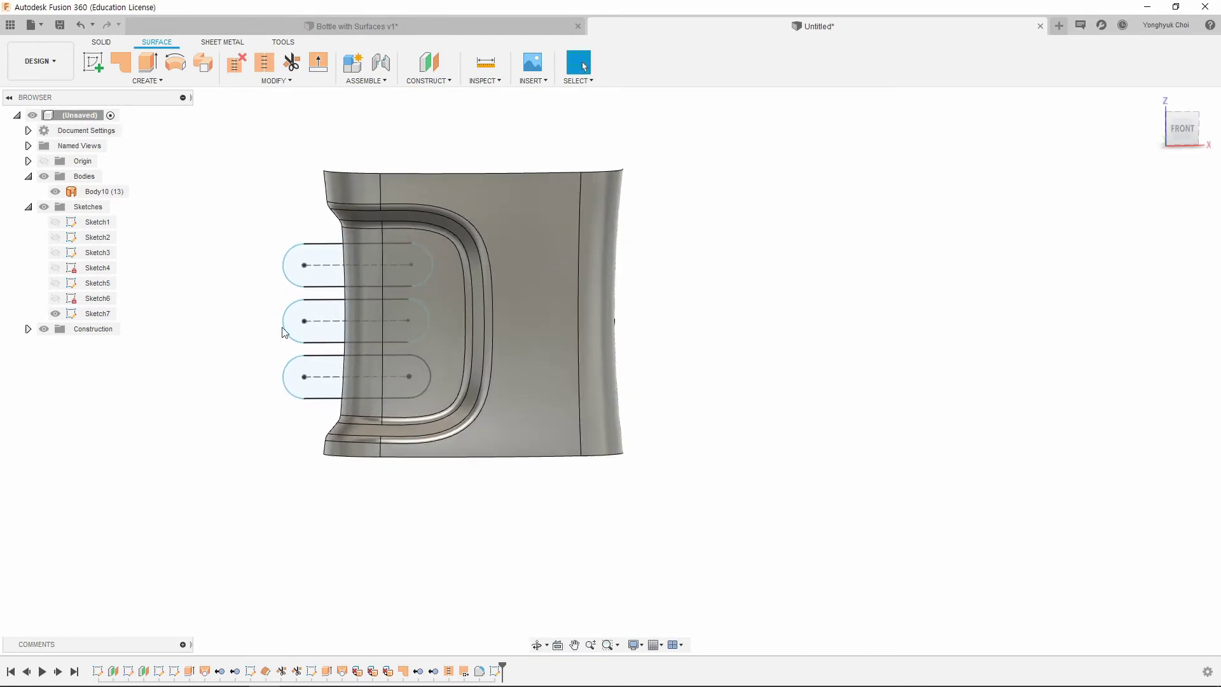
scroll(312, 295, "up", 2)
scroll(330, 254, "up", 2)
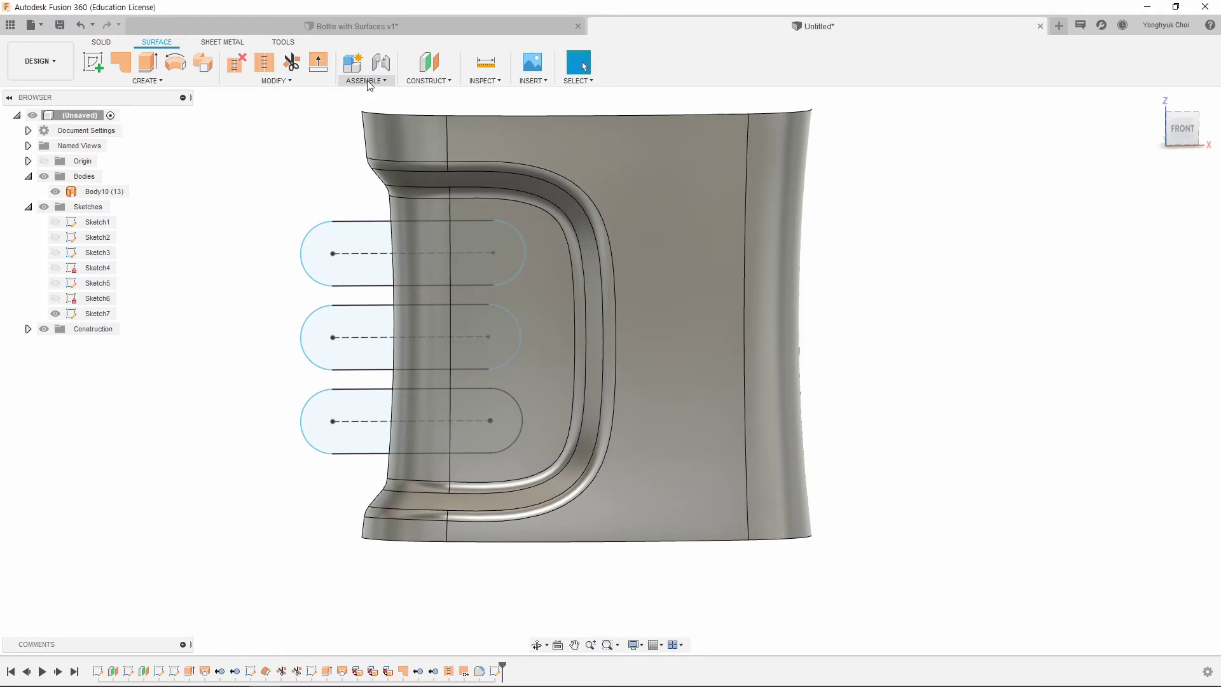
left_click(277, 82)
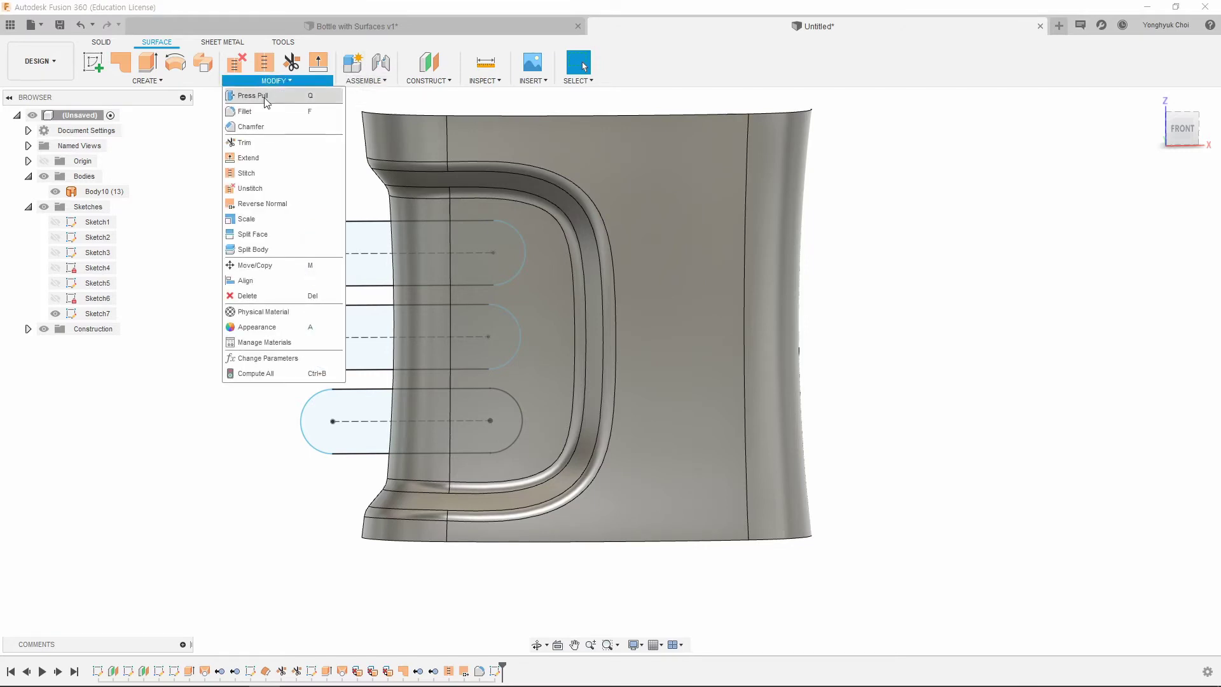
left_click(248, 143)
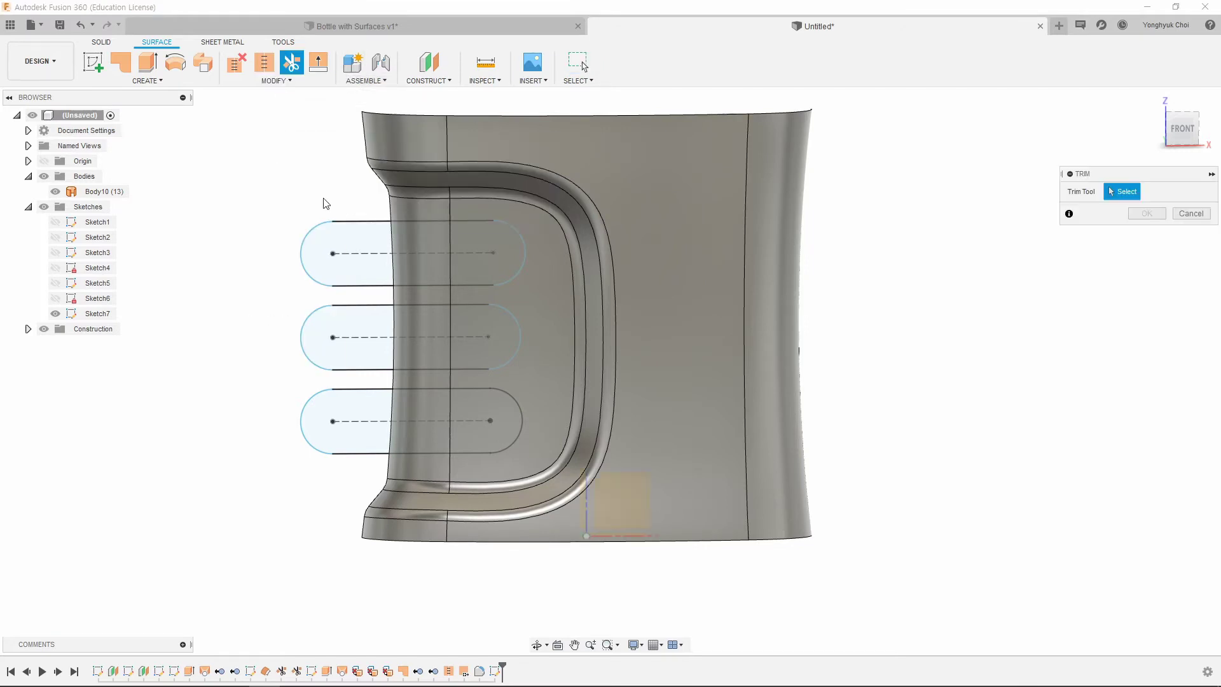
left_click(367, 223)
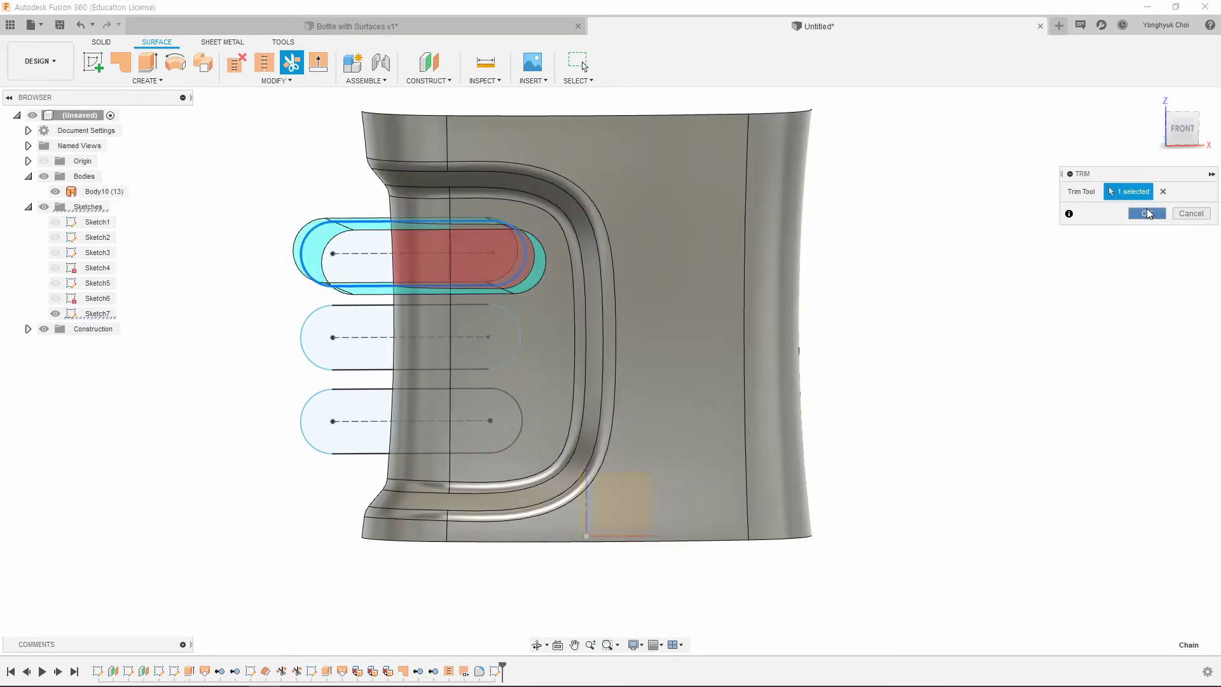
key("Return")
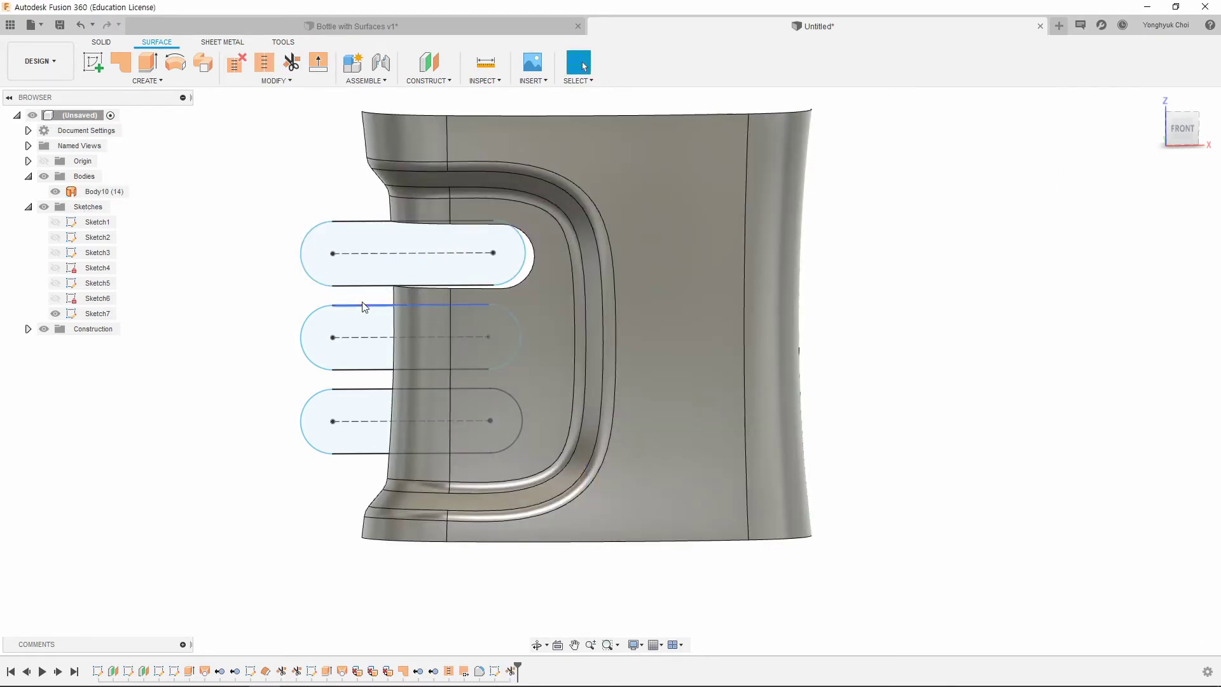
Step: Trim the middle slot's region out of the surface
right_click(365, 307)
left_click(365, 262)
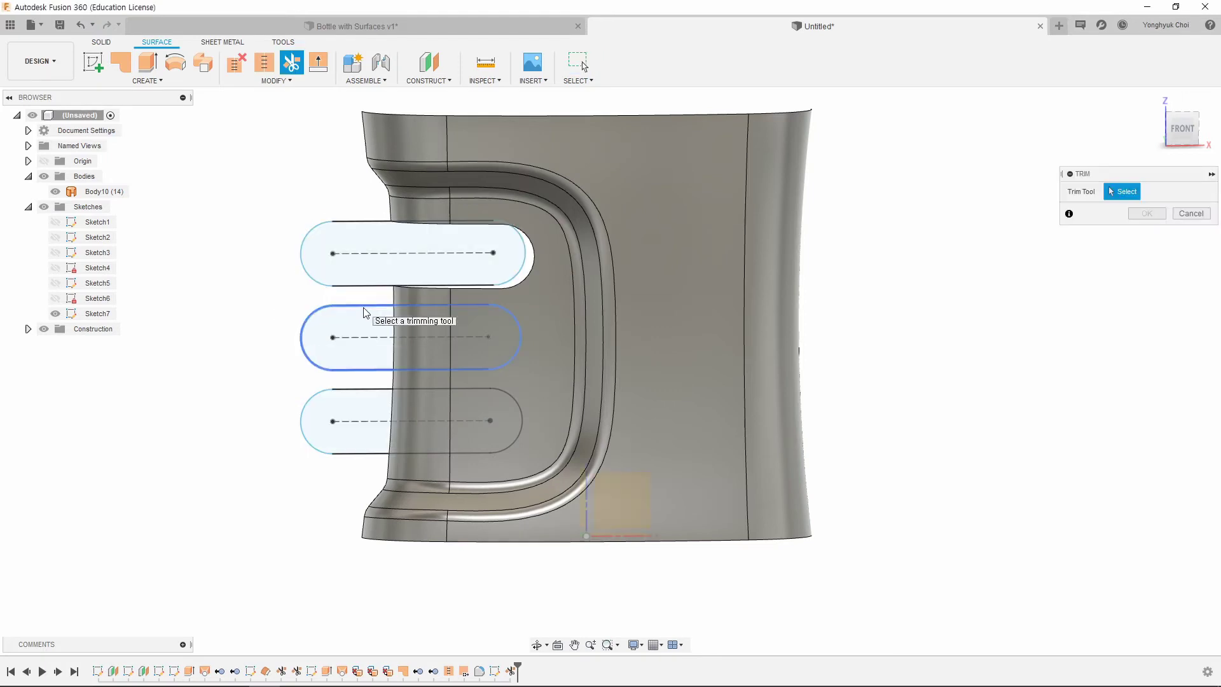
left_click(366, 311)
left_click(499, 338)
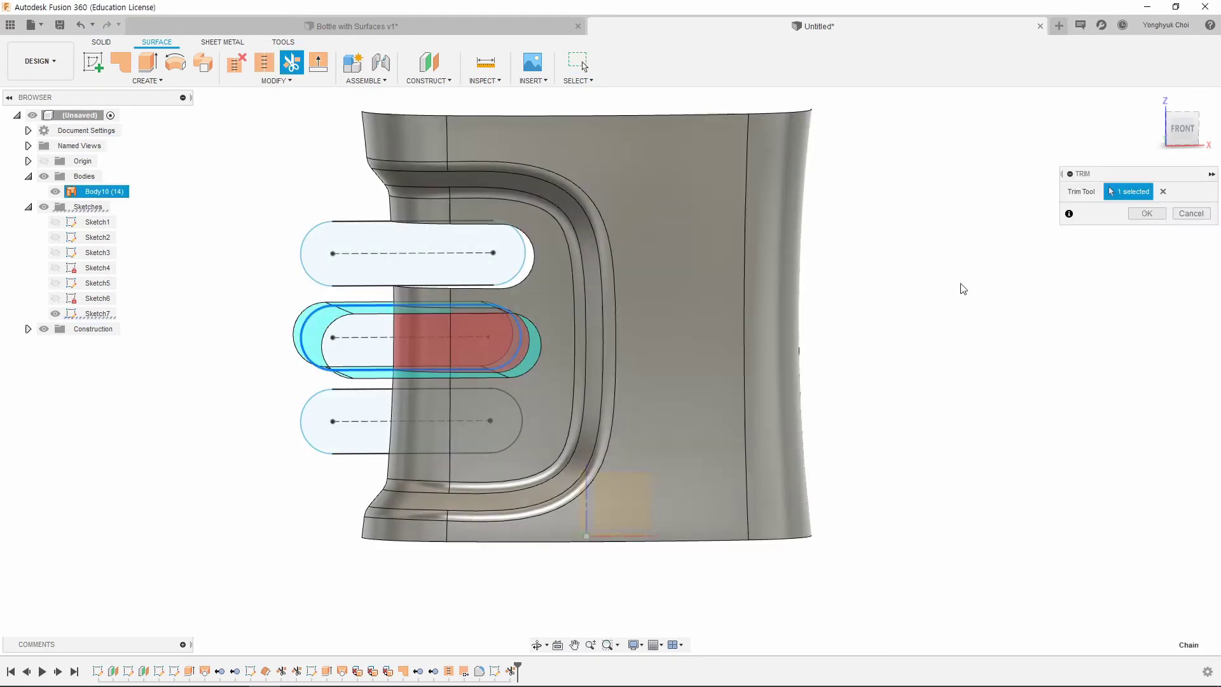
left_click(1152, 218)
Step: Trim the bottom slot's region out and view the body from the front
right_click(232, 283)
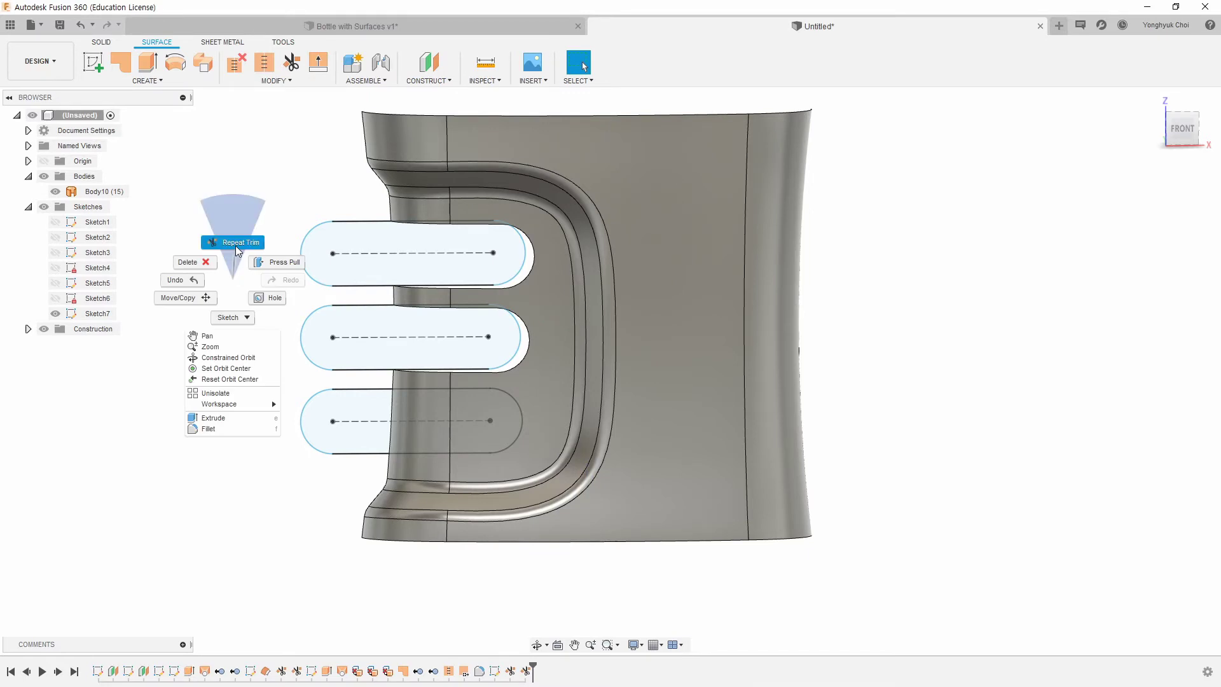
left_click(235, 245)
left_click(474, 419)
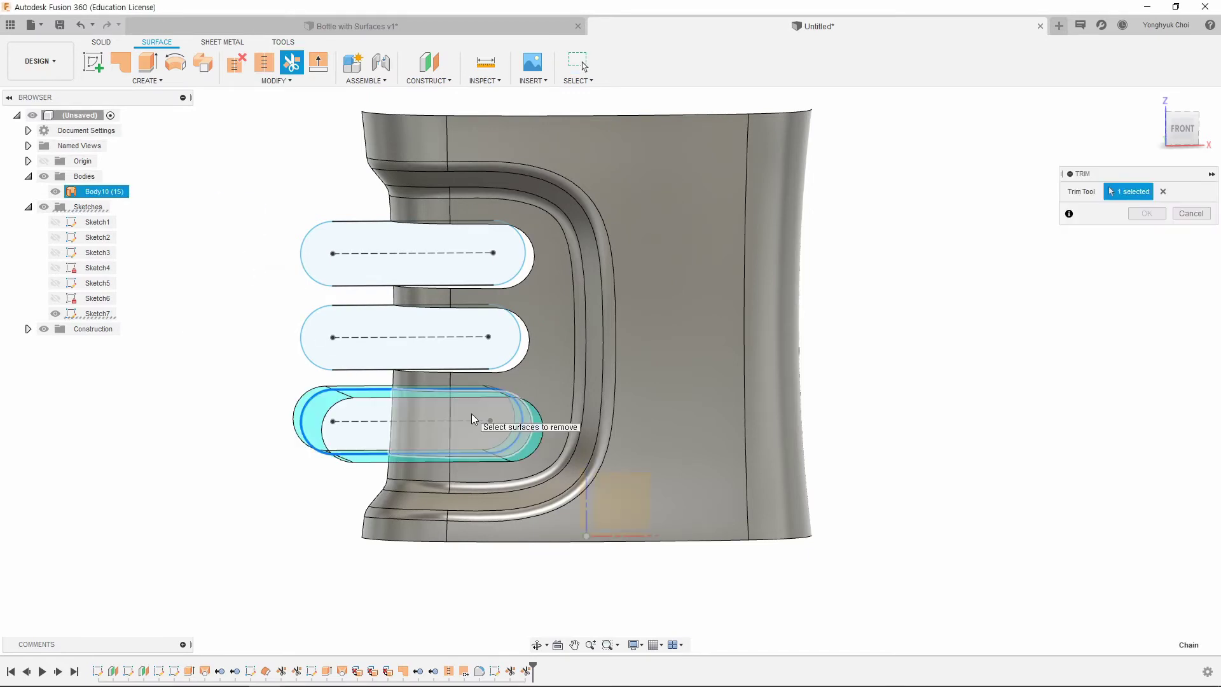
left_click(1147, 213)
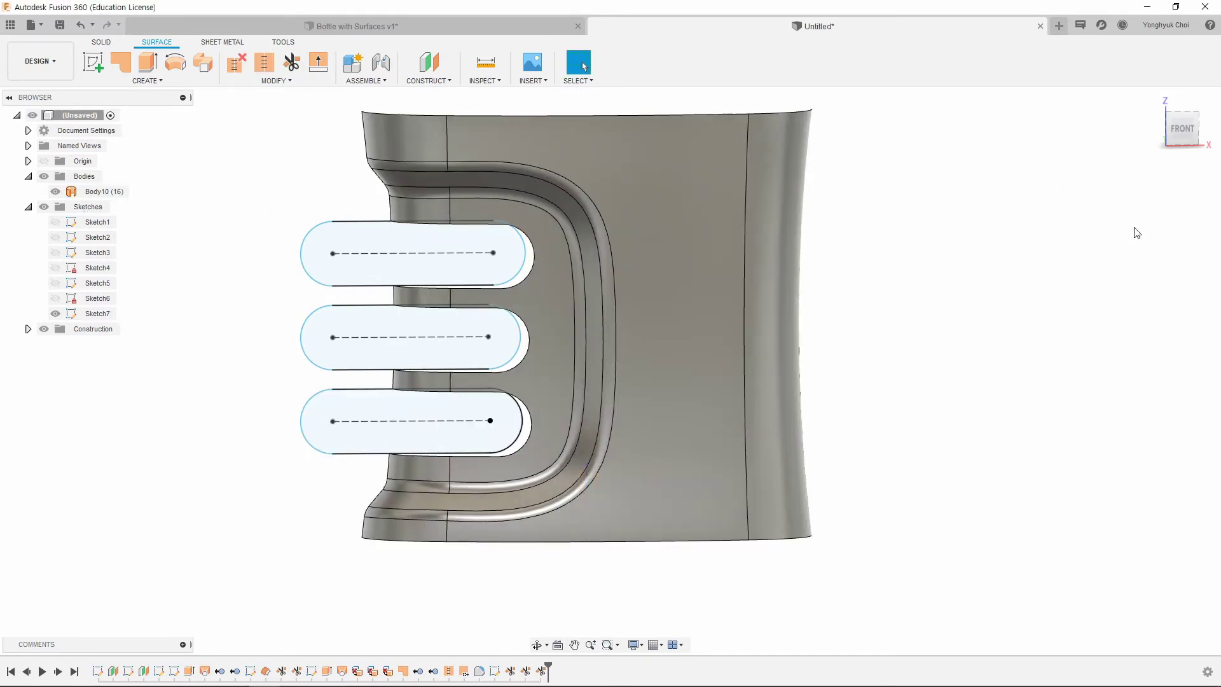
left_click(1178, 129)
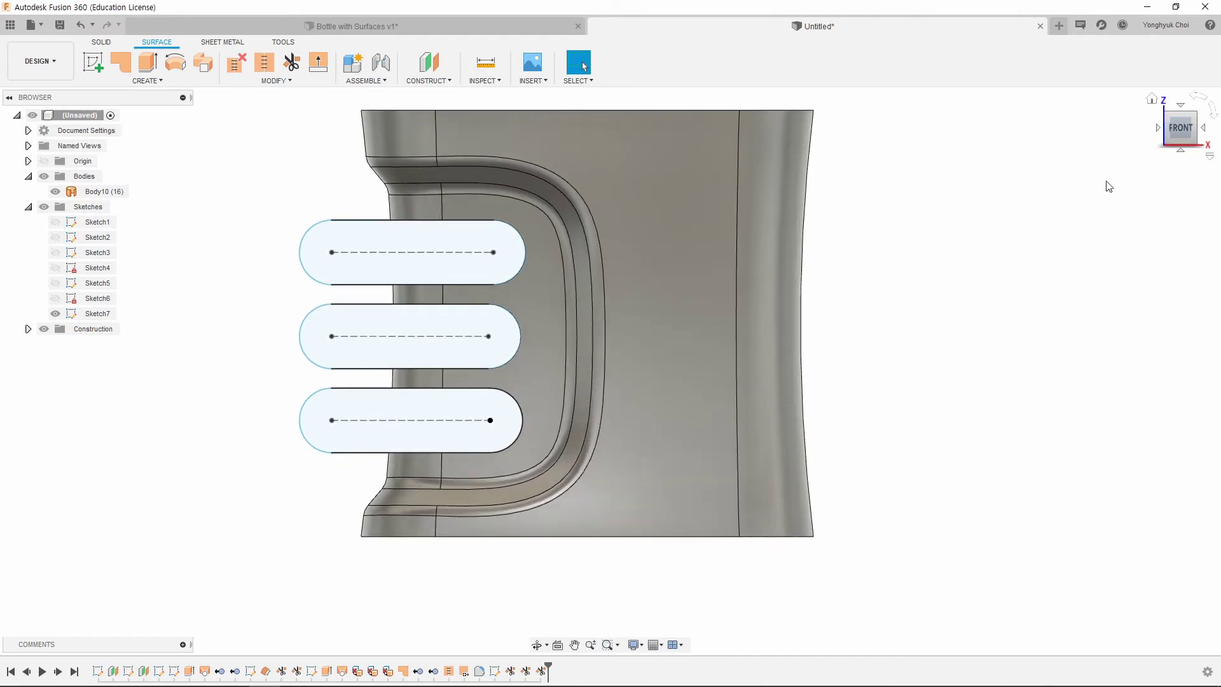
Step: Start a new sketch on the front plane, hide Sketch7, and orbit to an angled view
left_click(93, 61)
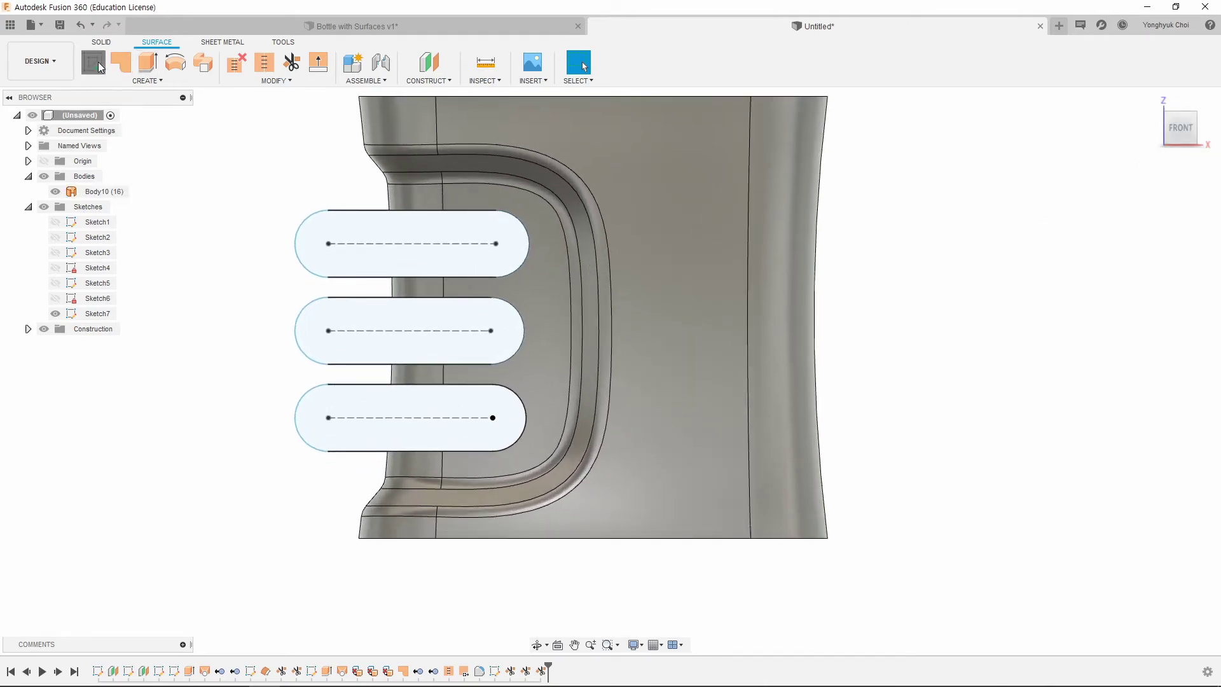
left_click(258, 144)
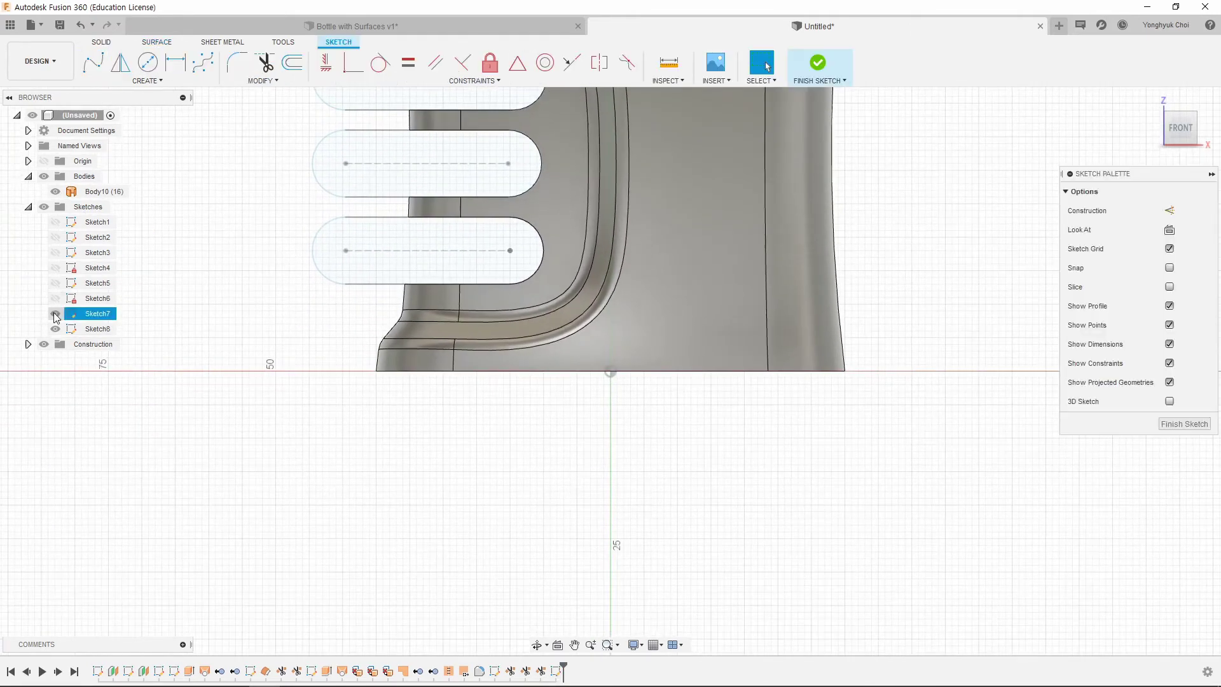
left_click(55, 313)
scroll(433, 471, "down", 3)
scroll(400, 274, "up", 2)
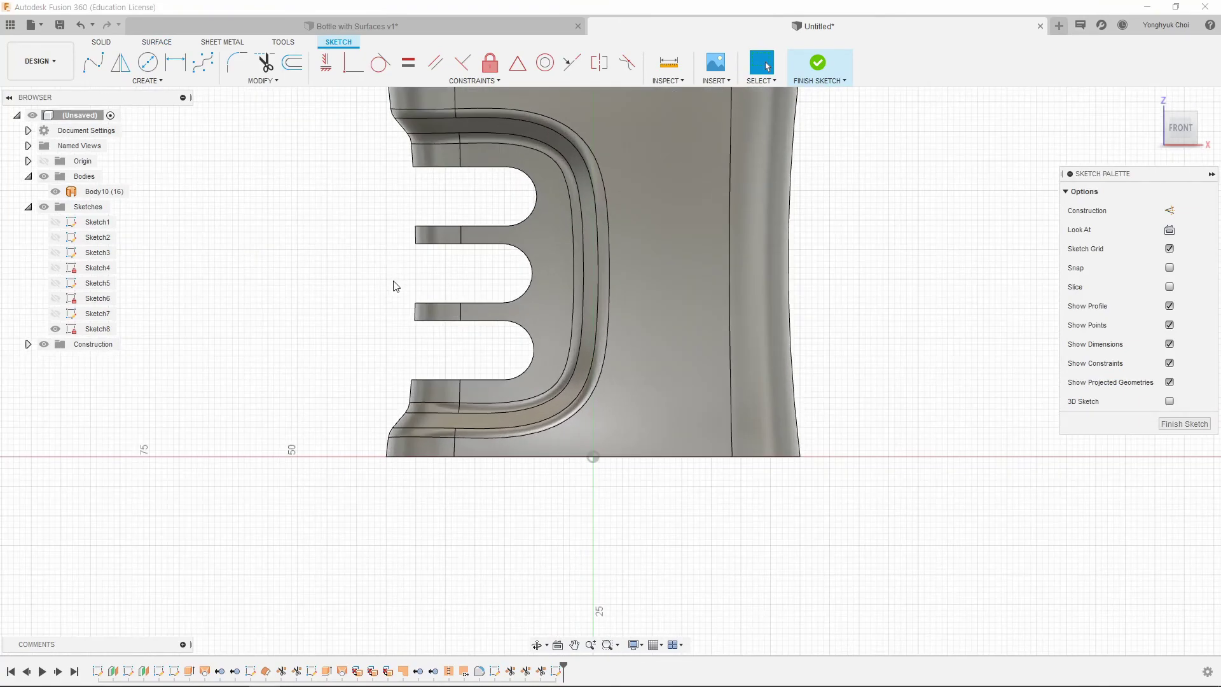
middle_click_drag(395, 280, 474, 322, "shift")
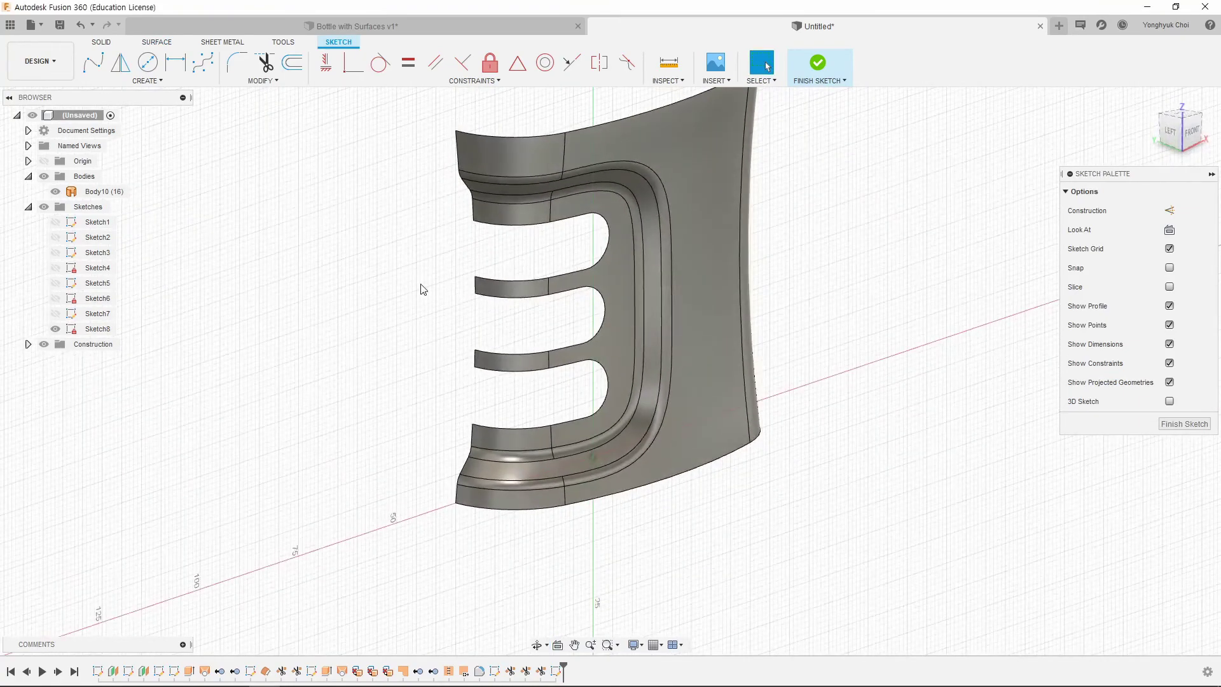
scroll(428, 283, "up", 2)
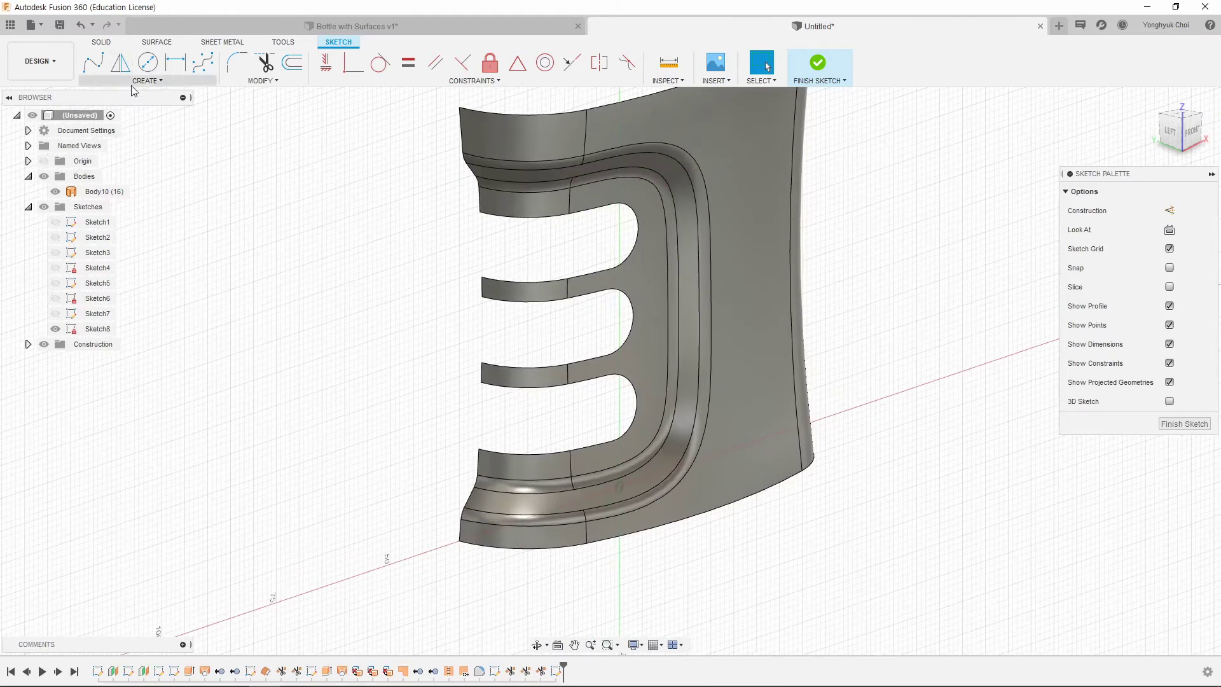
Step: Intersect the six slot-opening edges of Body10 into the new sketch
left_click(135, 85)
mouse_move(119, 318)
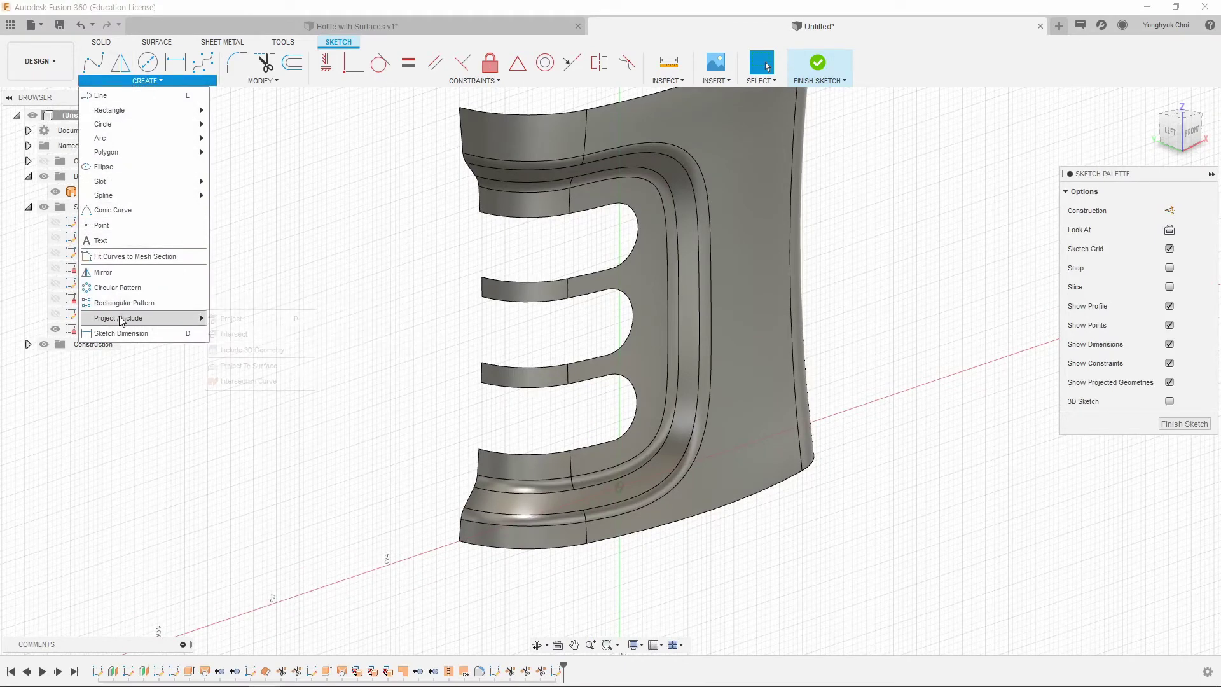
left_click(234, 334)
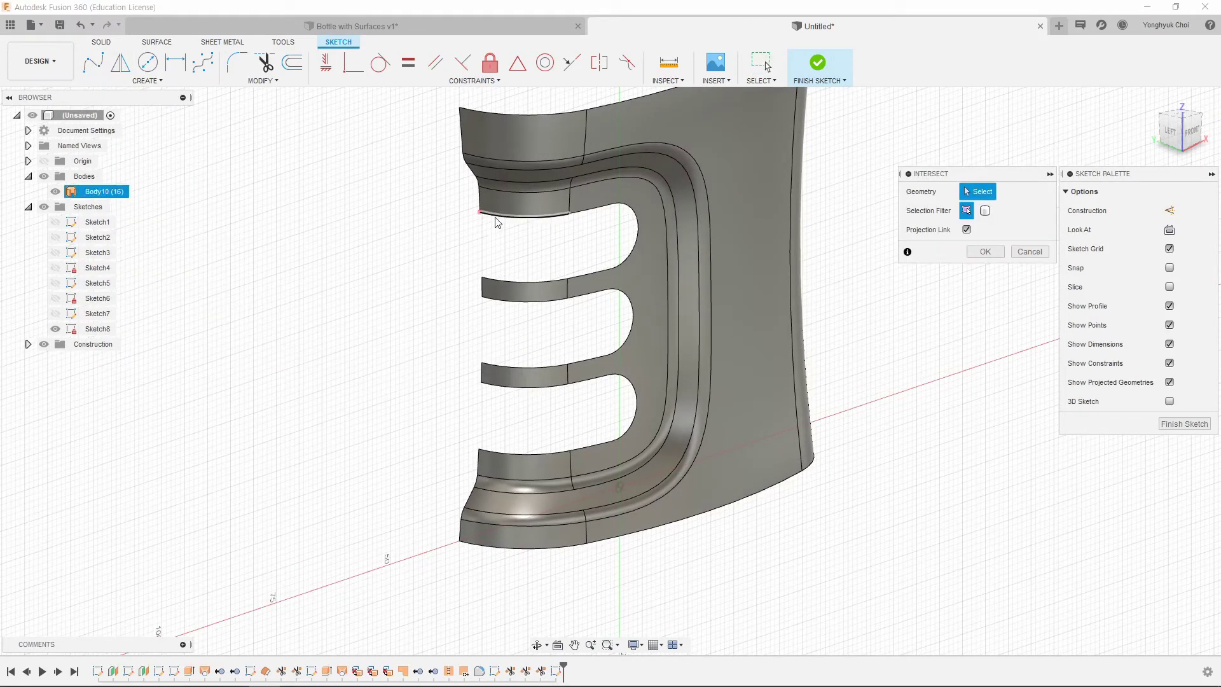
left_click(496, 216)
left_click(503, 279)
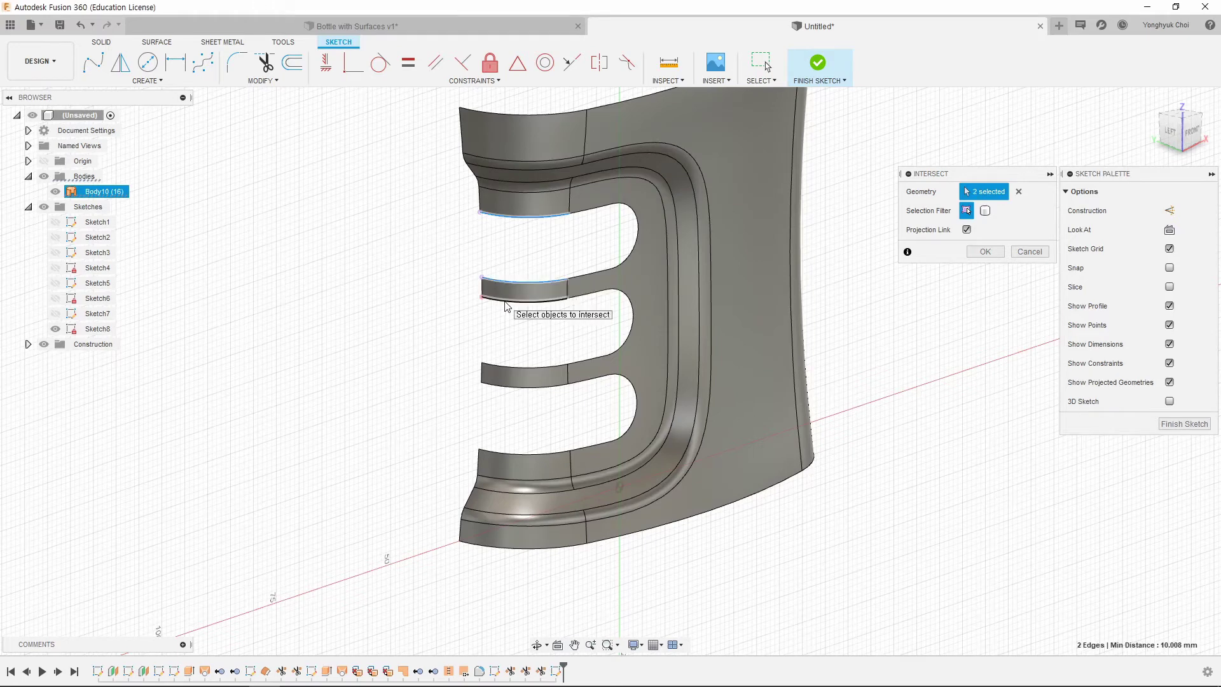
left_click(499, 365)
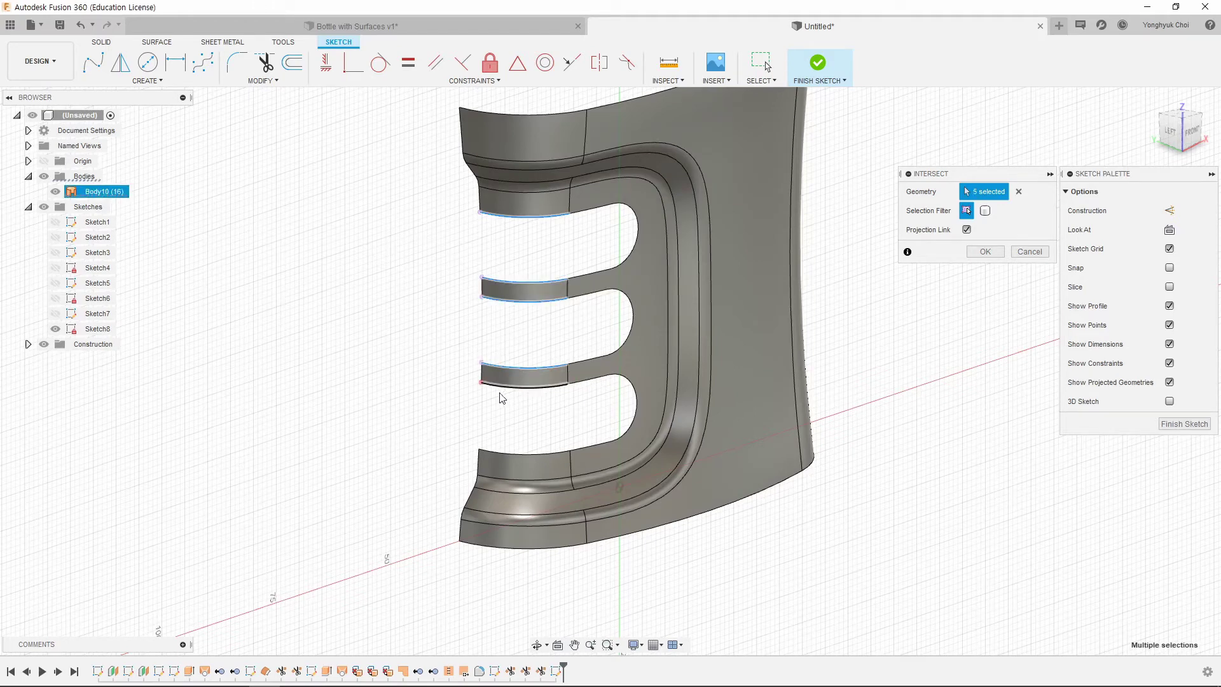
left_click(500, 386)
left_click(498, 452)
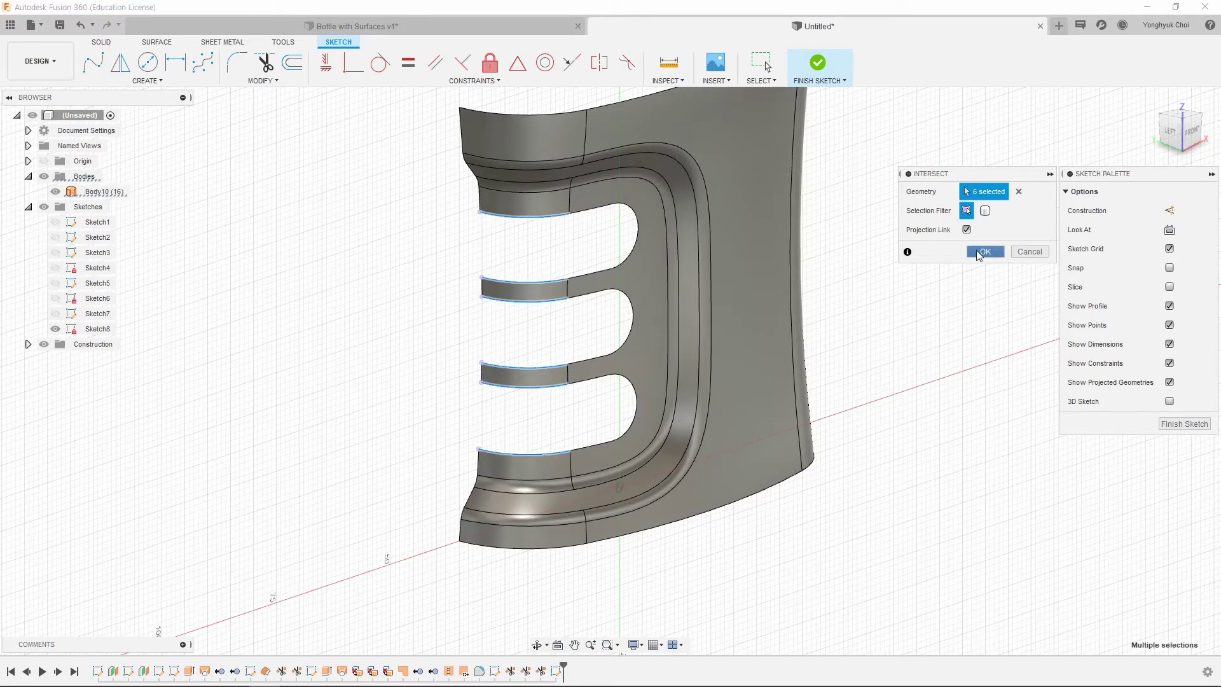
left_click(980, 251)
left_click(147, 81)
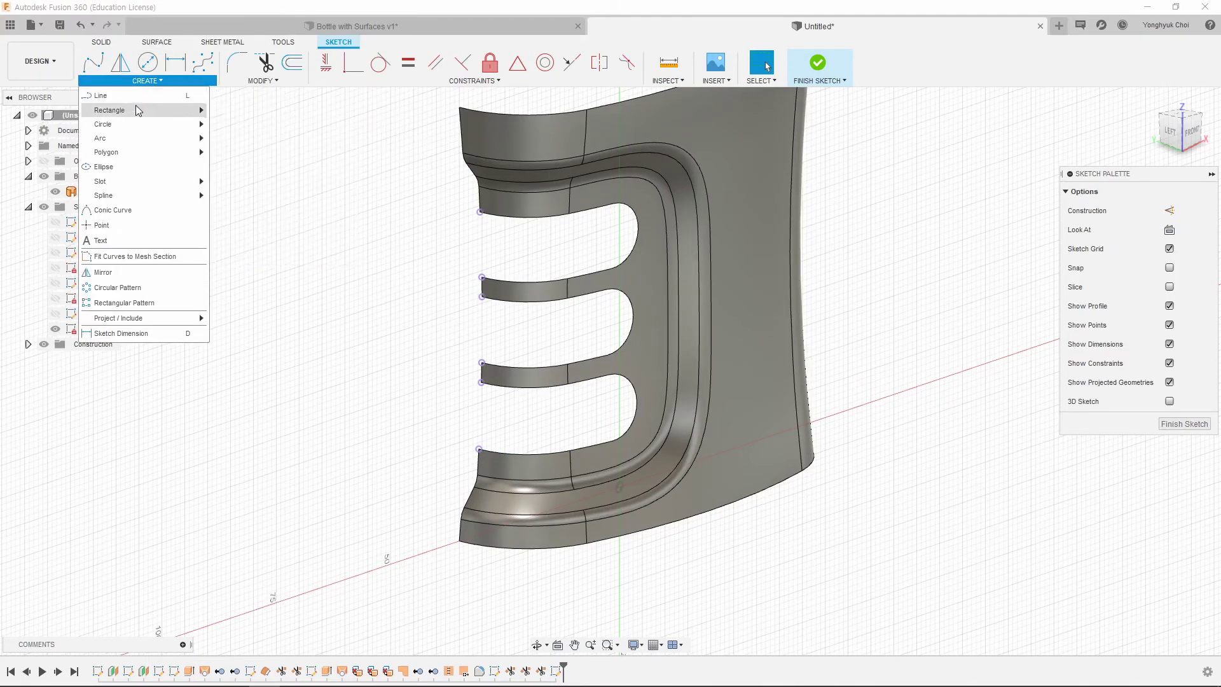
Step: Draw three-point arcs across the top, middle and bottom slot openings
mouse_move(100, 137)
left_click(237, 139)
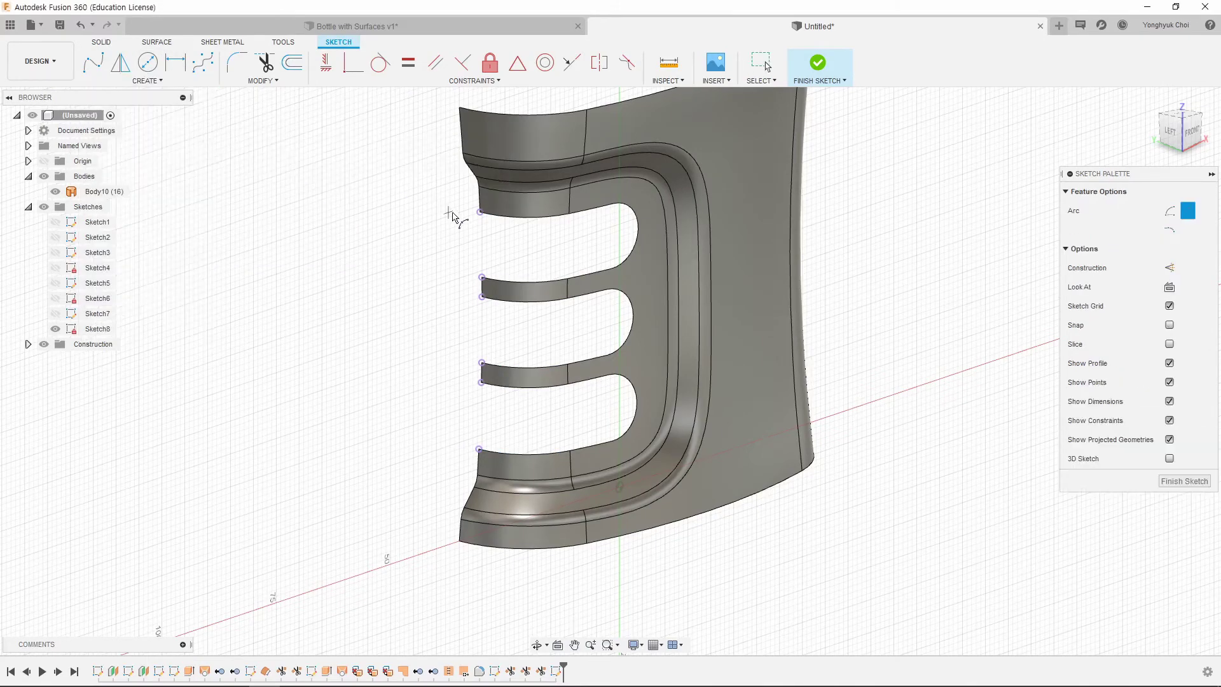
left_click(479, 212)
left_click(482, 277)
left_click(482, 296)
left_click(496, 339)
left_click(482, 362)
left_click(479, 448)
left_click(491, 427)
Step: Make the three arcs equal and look at the model from the front
left_click(409, 62)
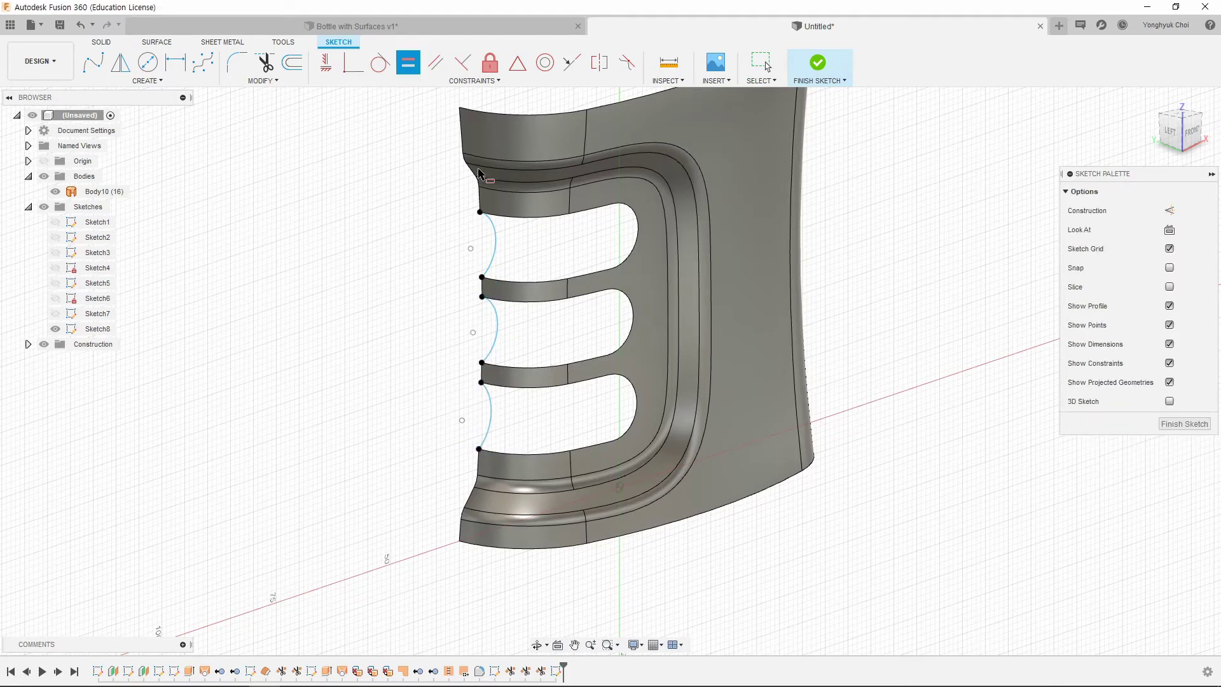
left_click(495, 242)
left_click(498, 327)
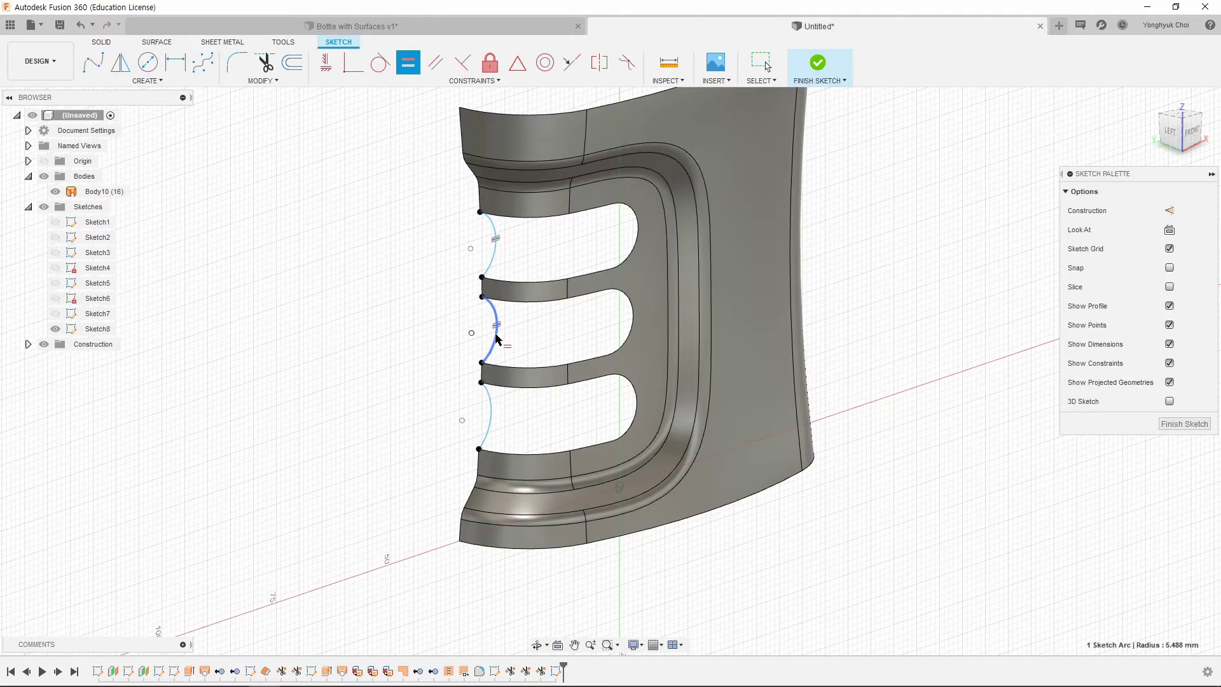
left_click(491, 414)
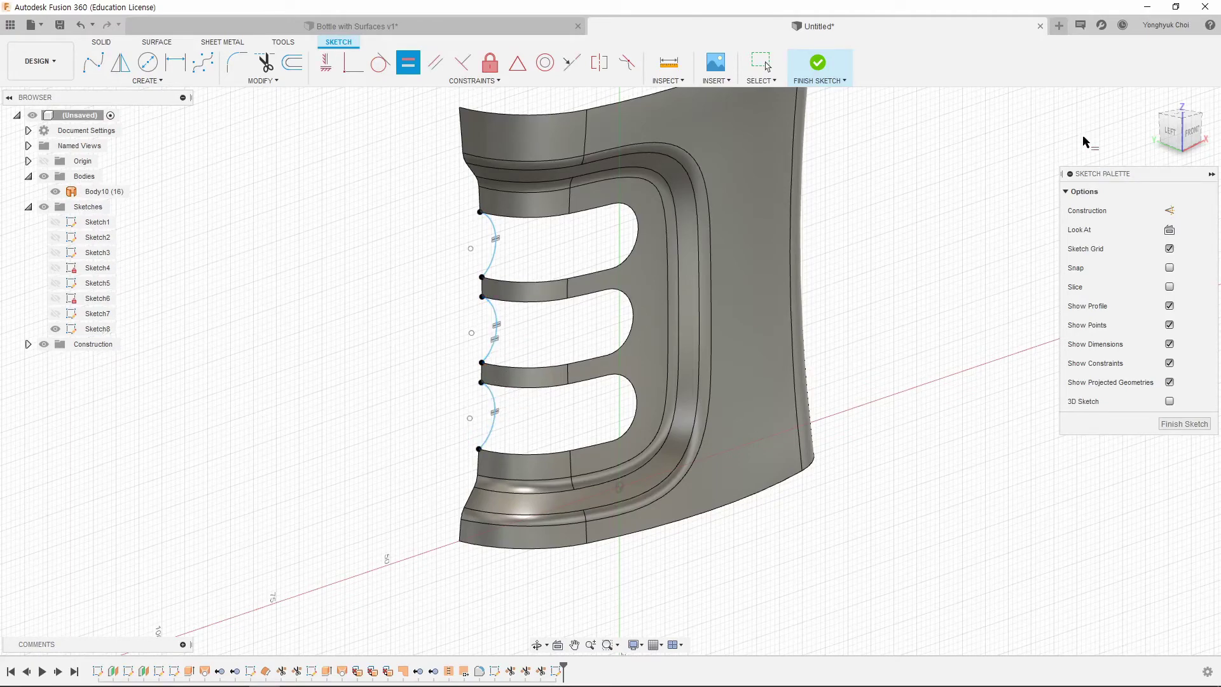
left_click(1190, 132)
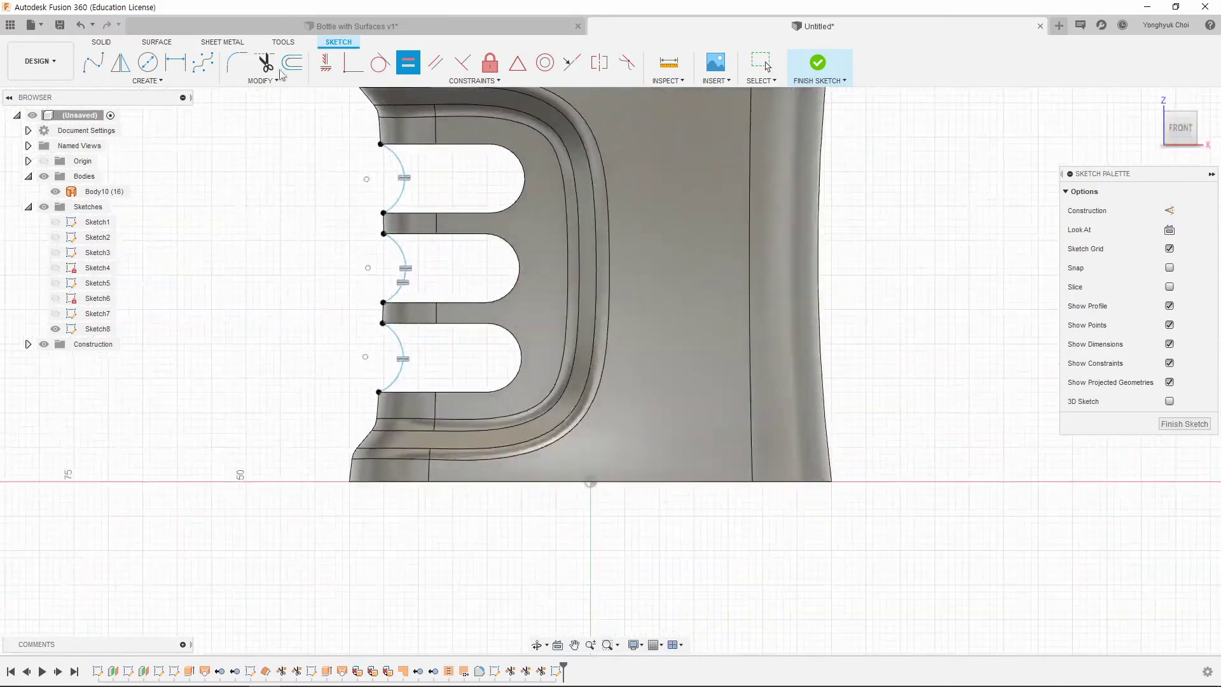
scroll(273, 299, "down", 3)
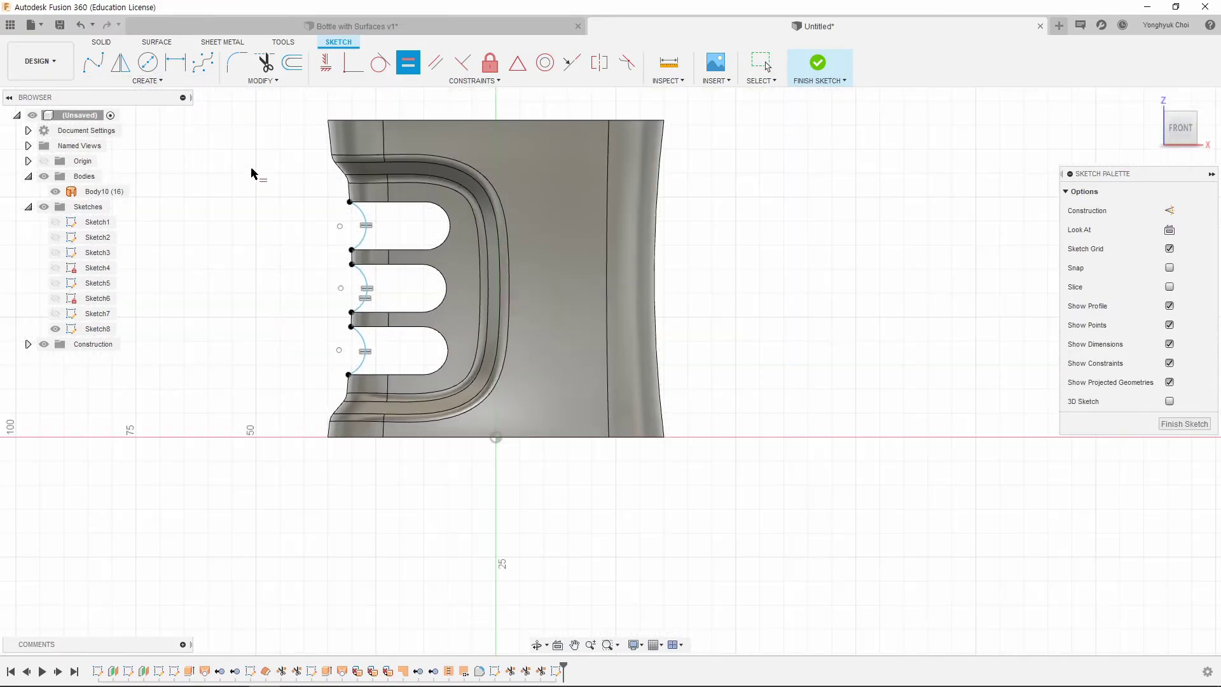
scroll(254, 172, "up", 2)
Step: Dimension the top arc to radius 6 mm and finish the sketch
key("d")
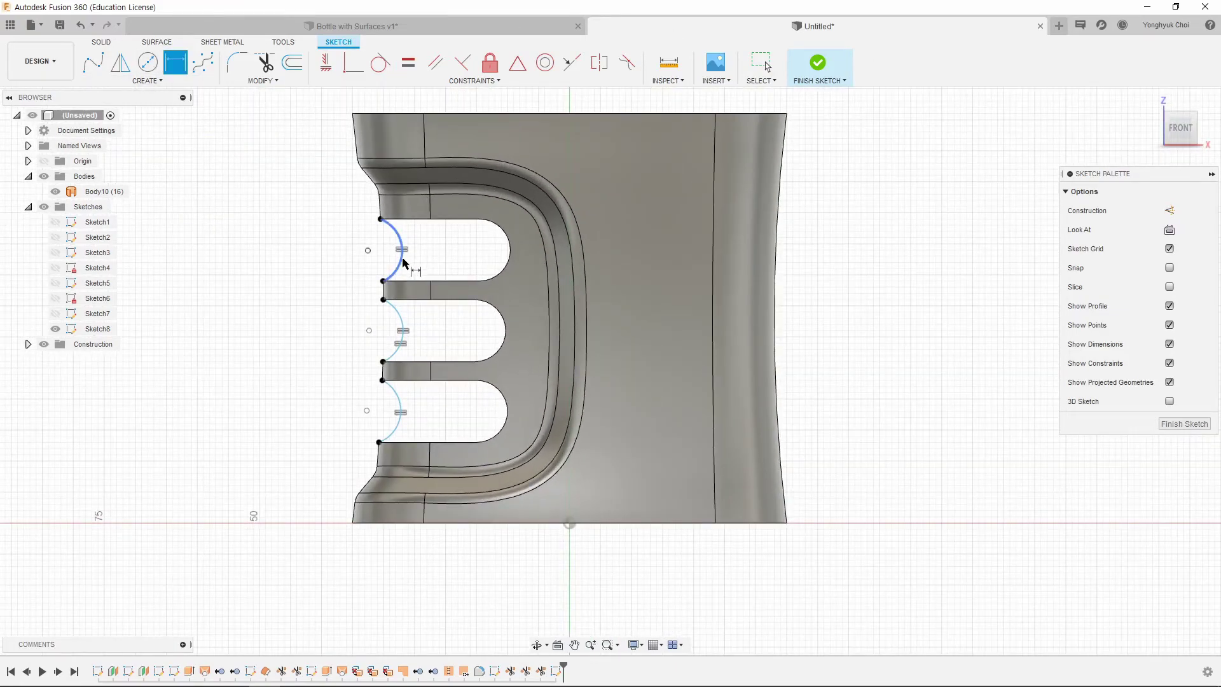
left_click(403, 261)
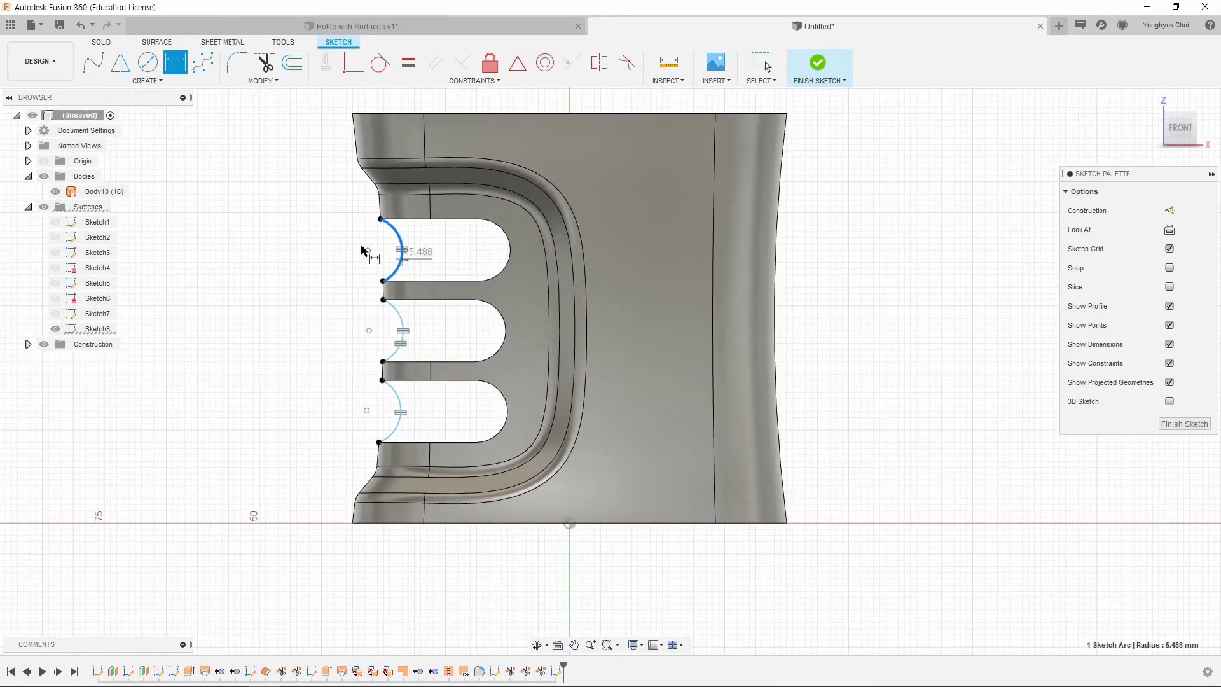
left_click(421, 257)
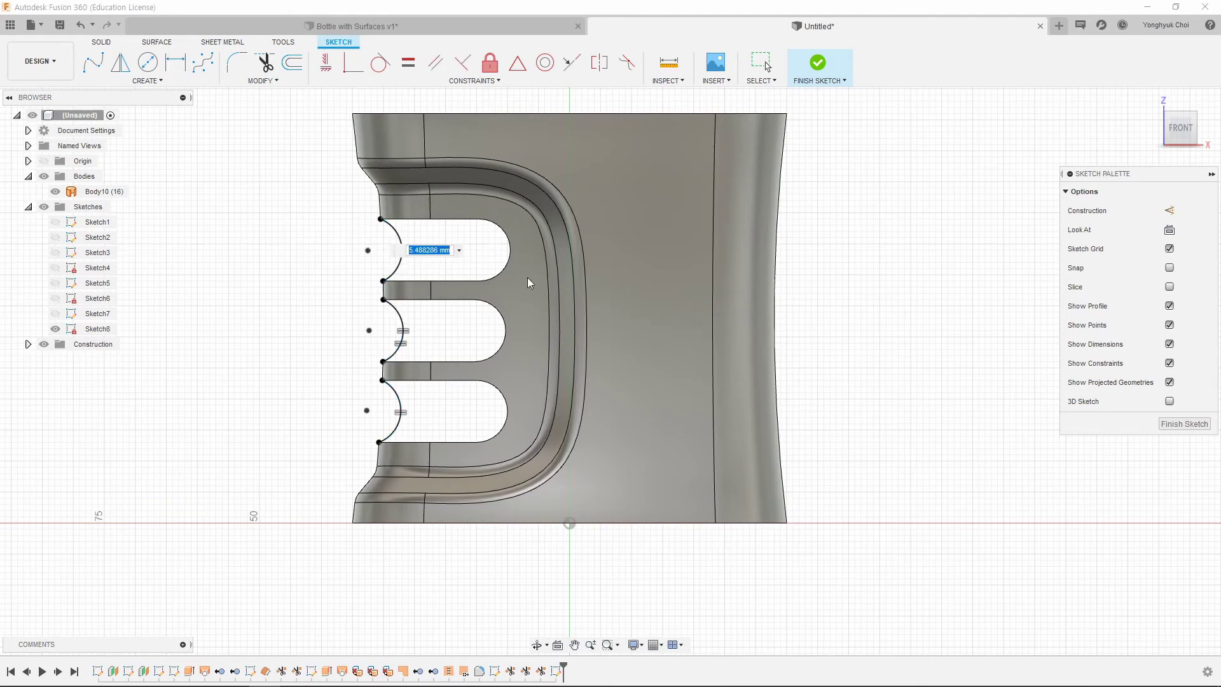
type("6")
key("Return")
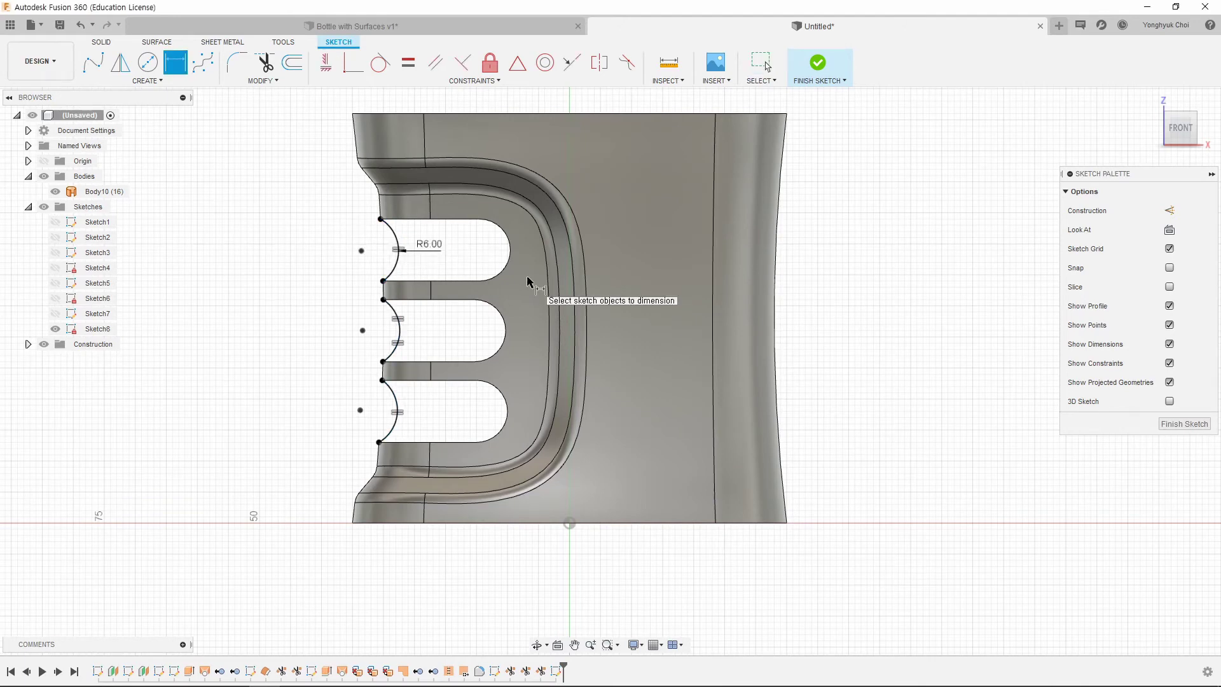
left_click(818, 63)
scroll(331, 288, "down", 1)
Step: Create a construction axis through two vertices at the top slot's rounded end
mouse_move(331, 288)
middle_mouse_down("shift")
mouse_move(414, 311)
mouse_move(423, 283)
mouse_move(326, 234)
middle_mouse_up("shift")
scroll(233, 202, "up", 1)
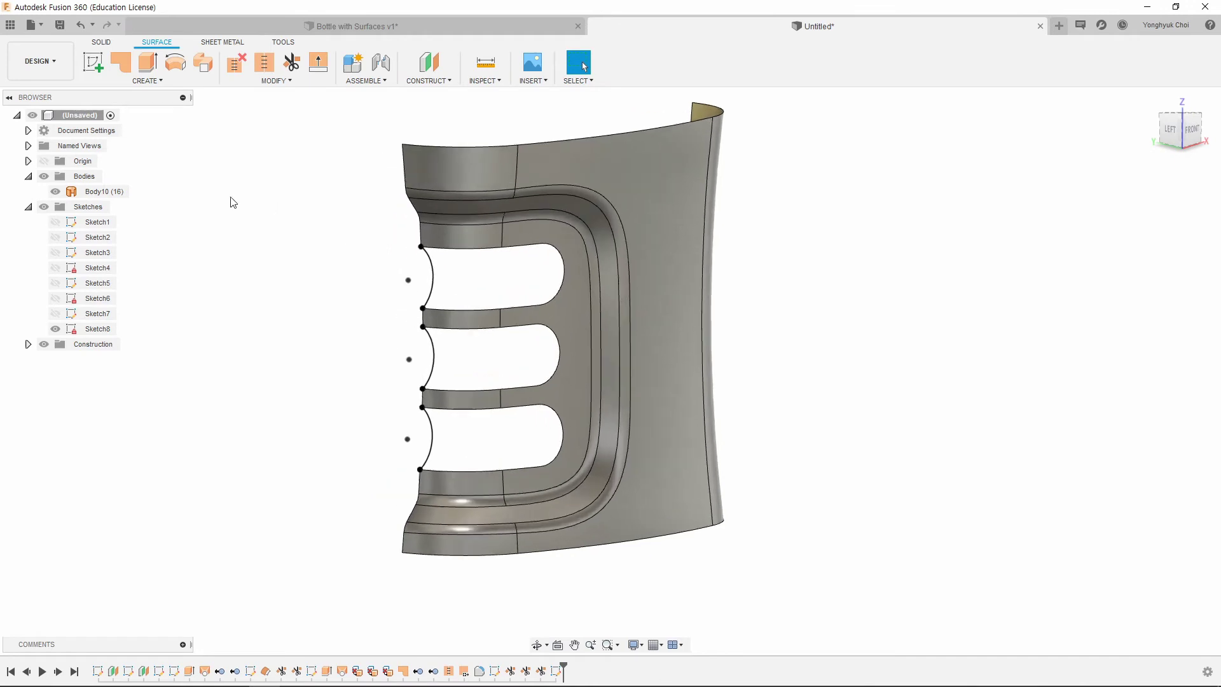
left_click(450, 81)
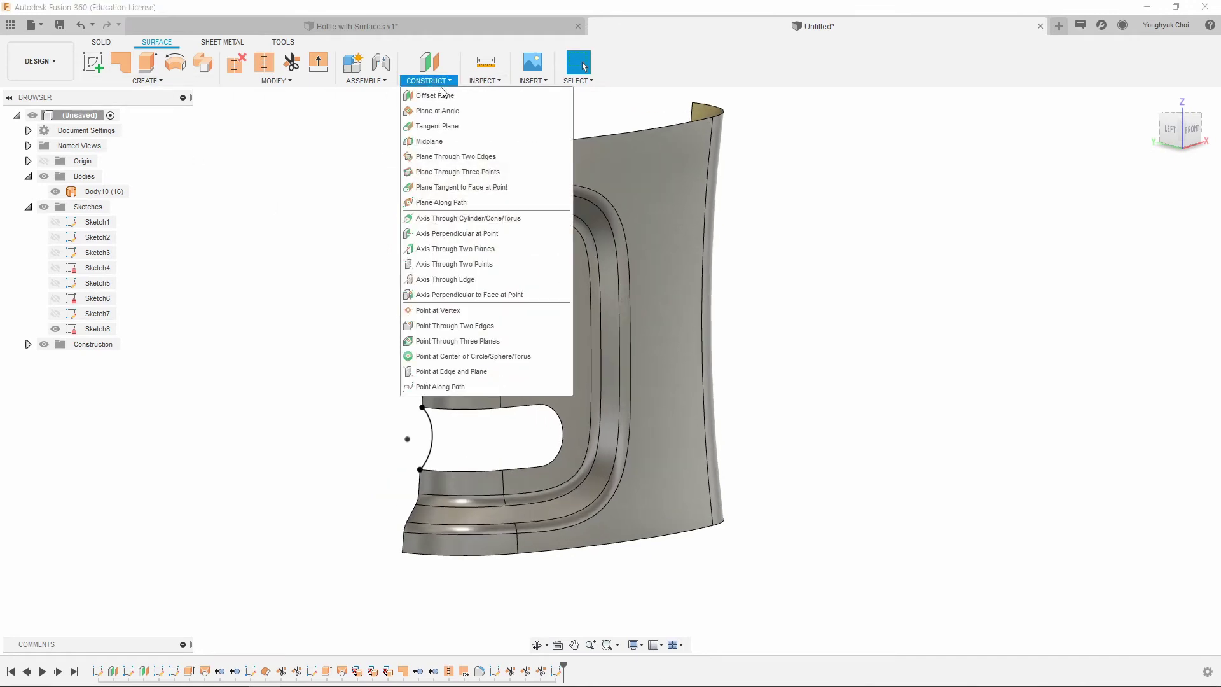
left_click(453, 264)
left_click(543, 244)
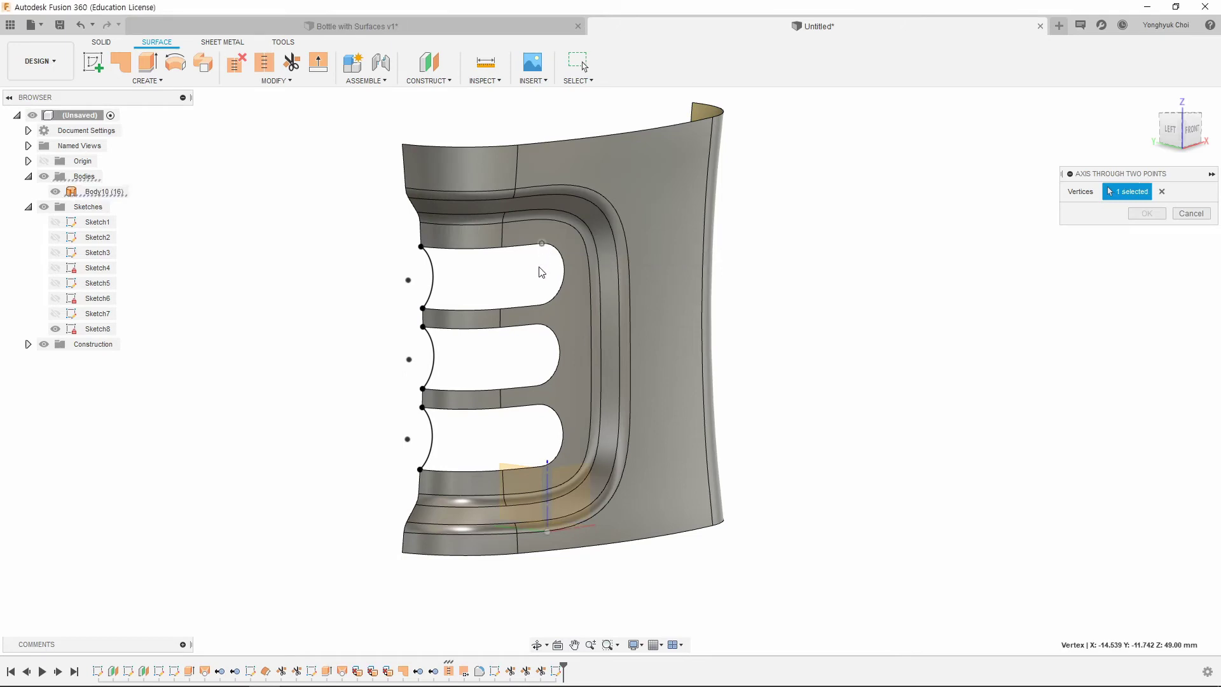
right_click(545, 332)
left_click(546, 284)
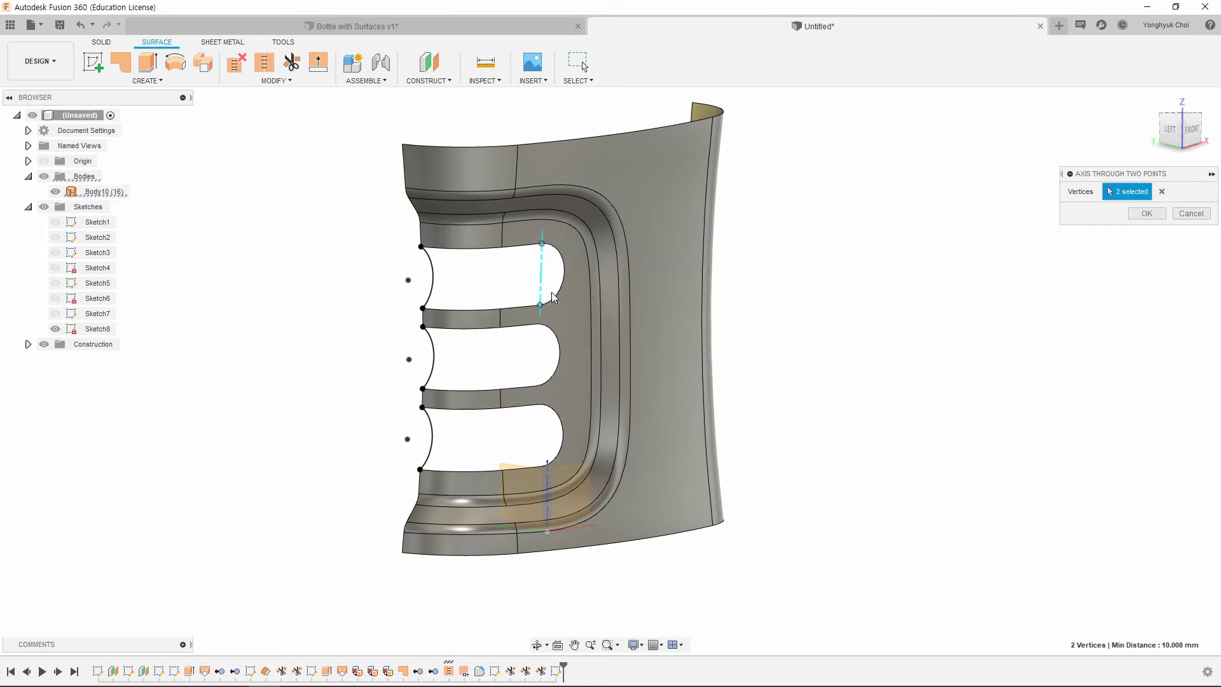
Step: Add two more axes through vertex pairs at the middle and bottom slot ends
left_click(537, 330)
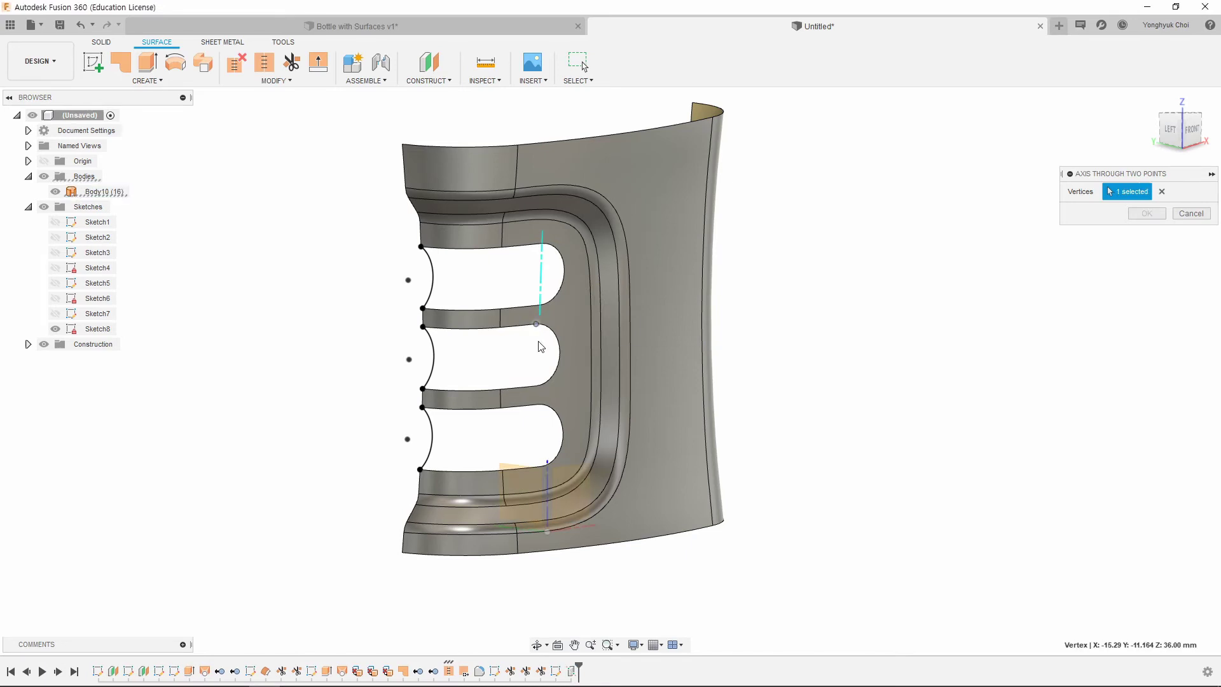
left_click(537, 387)
right_click(559, 379)
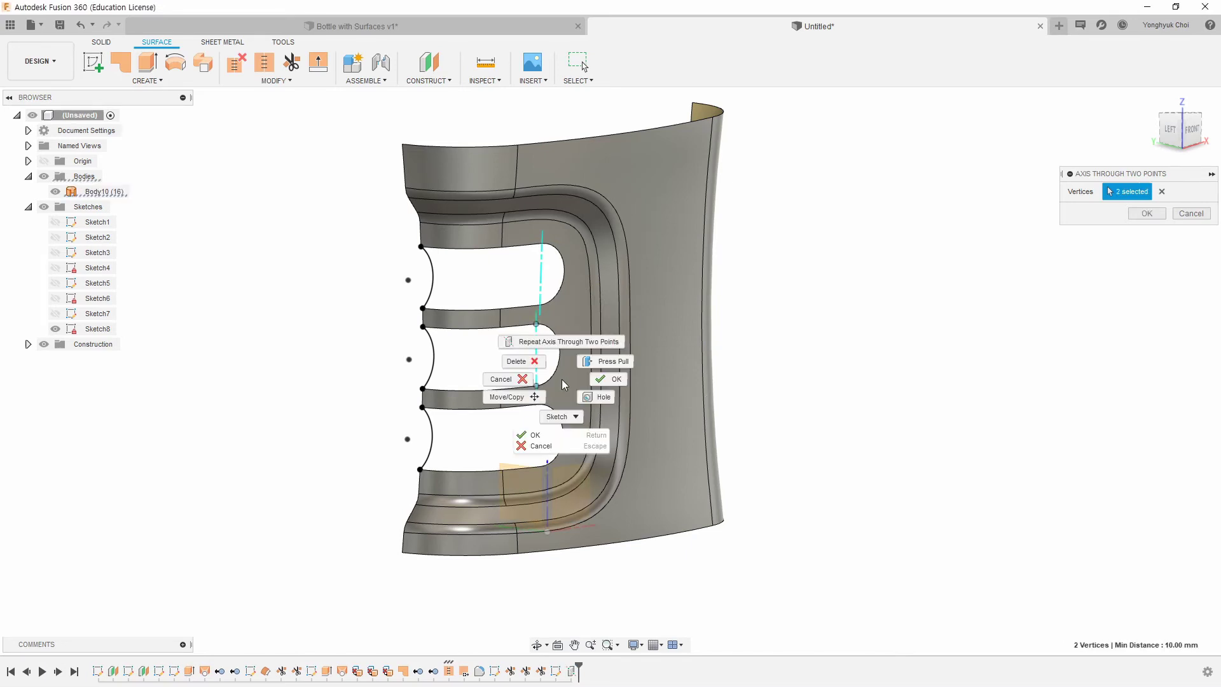
left_click(568, 343)
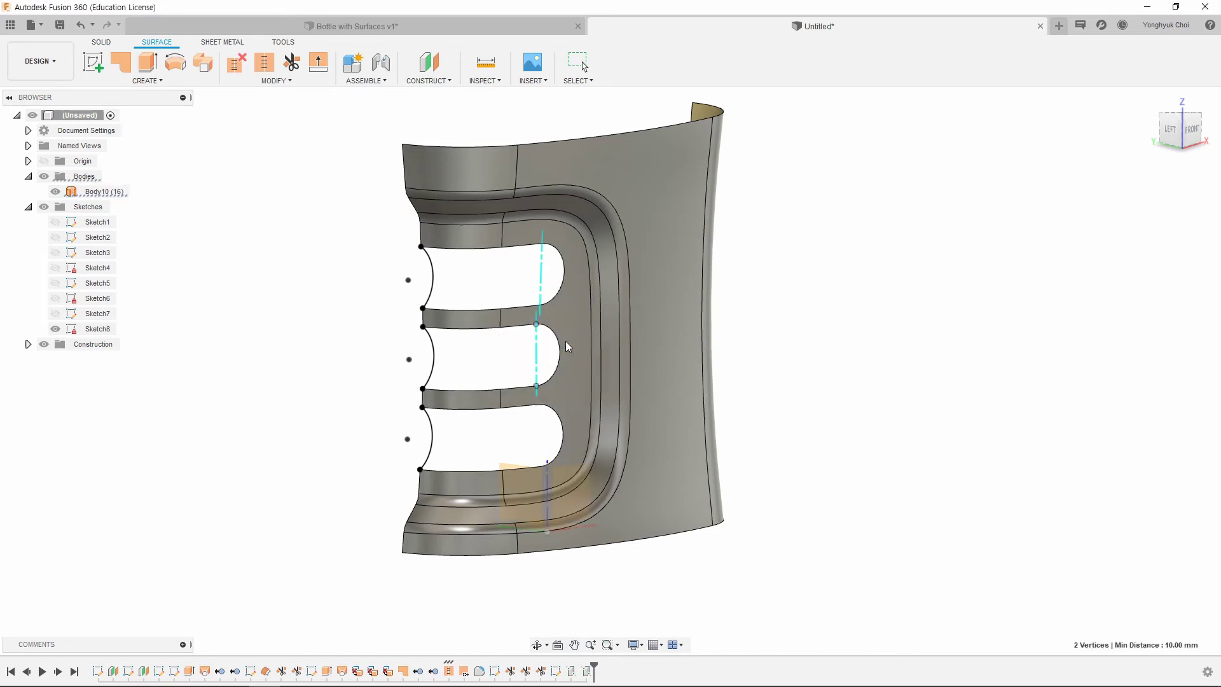
left_click(536, 405)
left_click(544, 467)
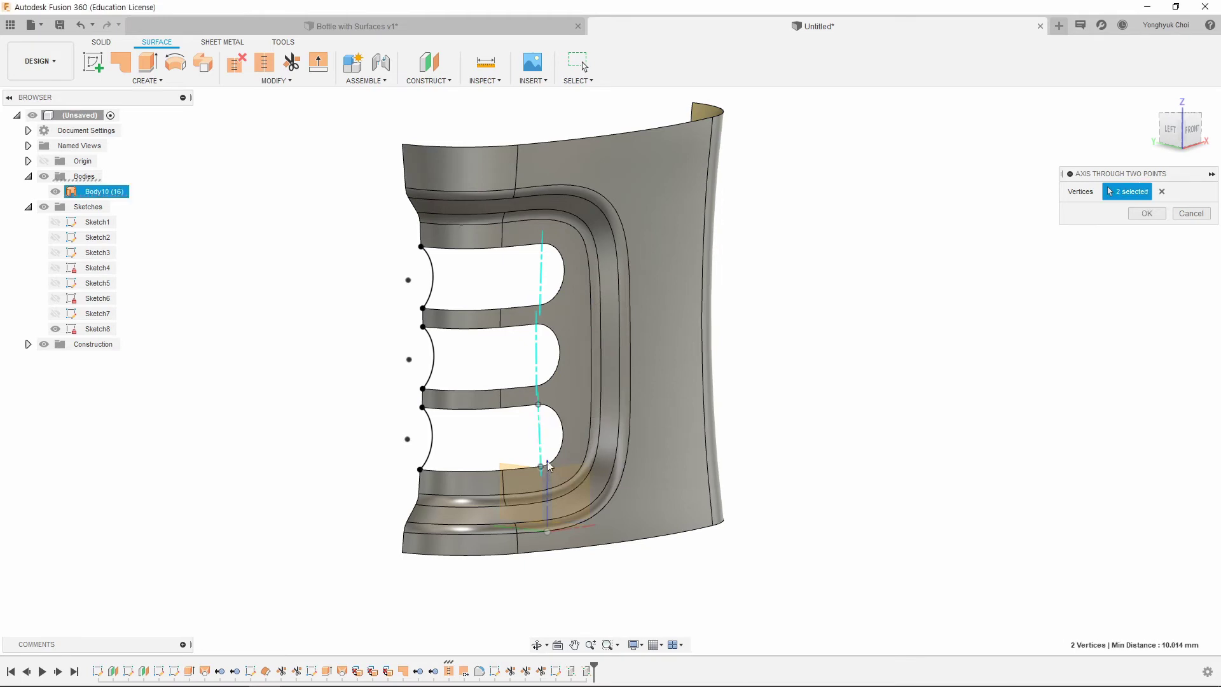
left_click(1150, 216)
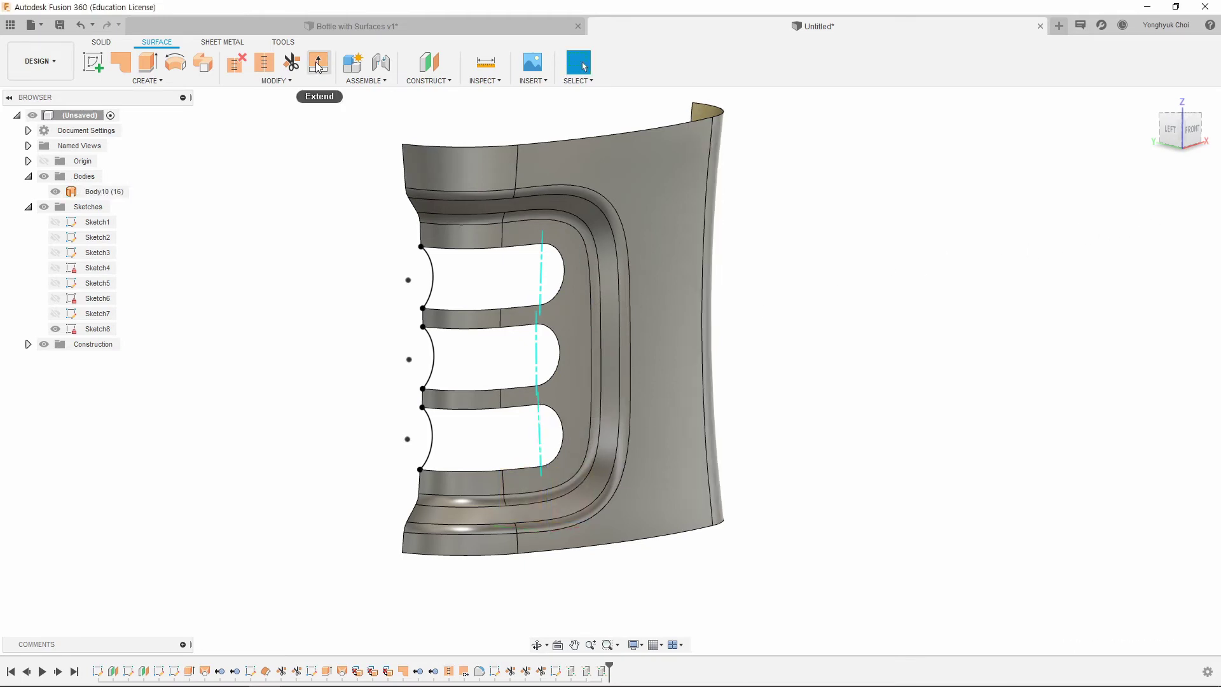
Step: Create an angled construction plane through the top slot-end axis
left_click(446, 80)
left_click(445, 109)
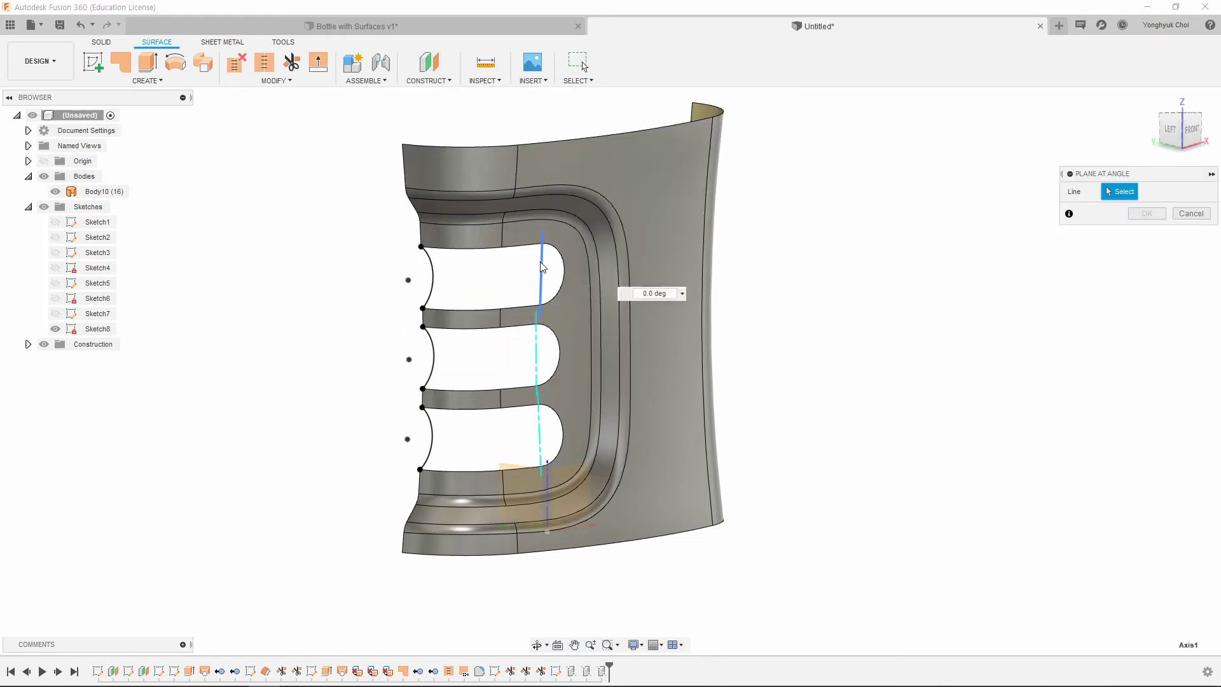
left_click(541, 283)
middle_click_drag(515, 349, 527, 369, "shift")
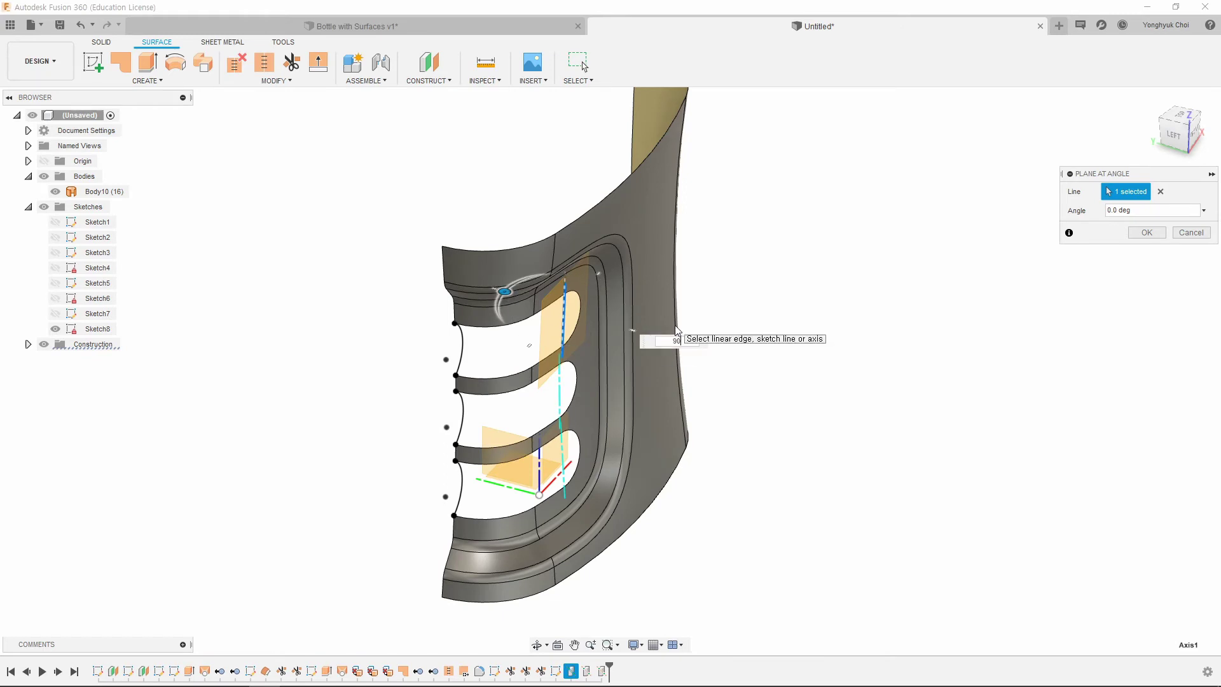
key("Return")
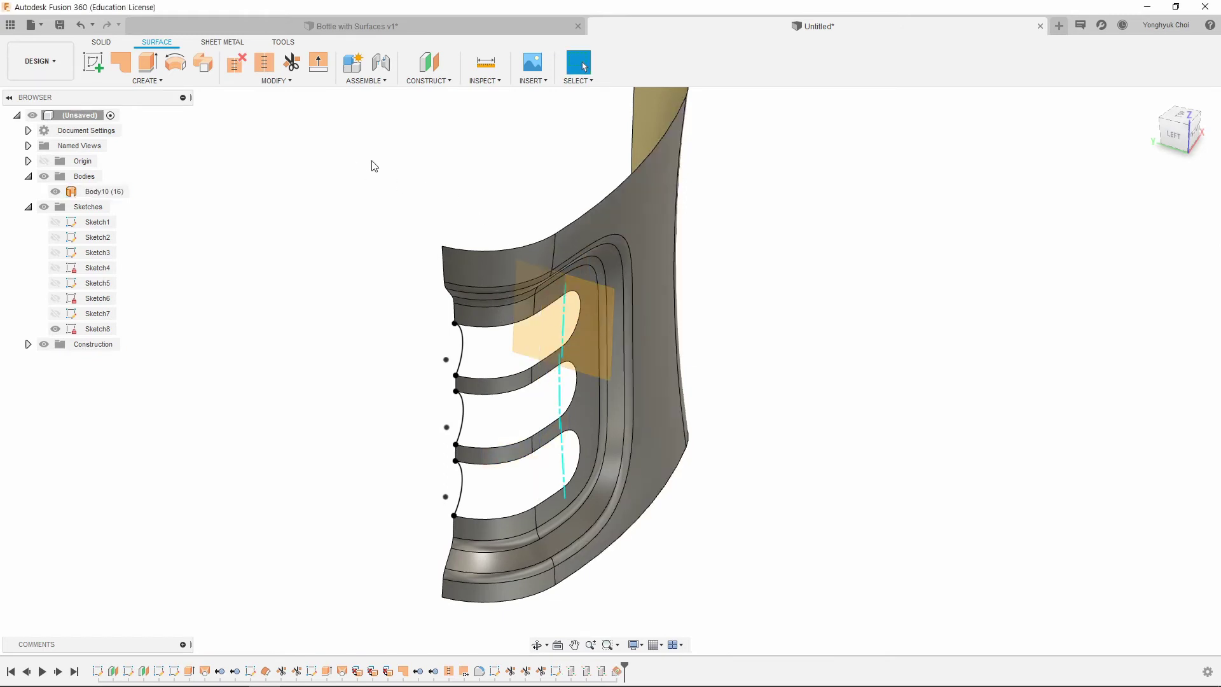
Step: Add matching angled construction planes through the middle and bottom slot-end axes
right_click(372, 163)
left_click(382, 125)
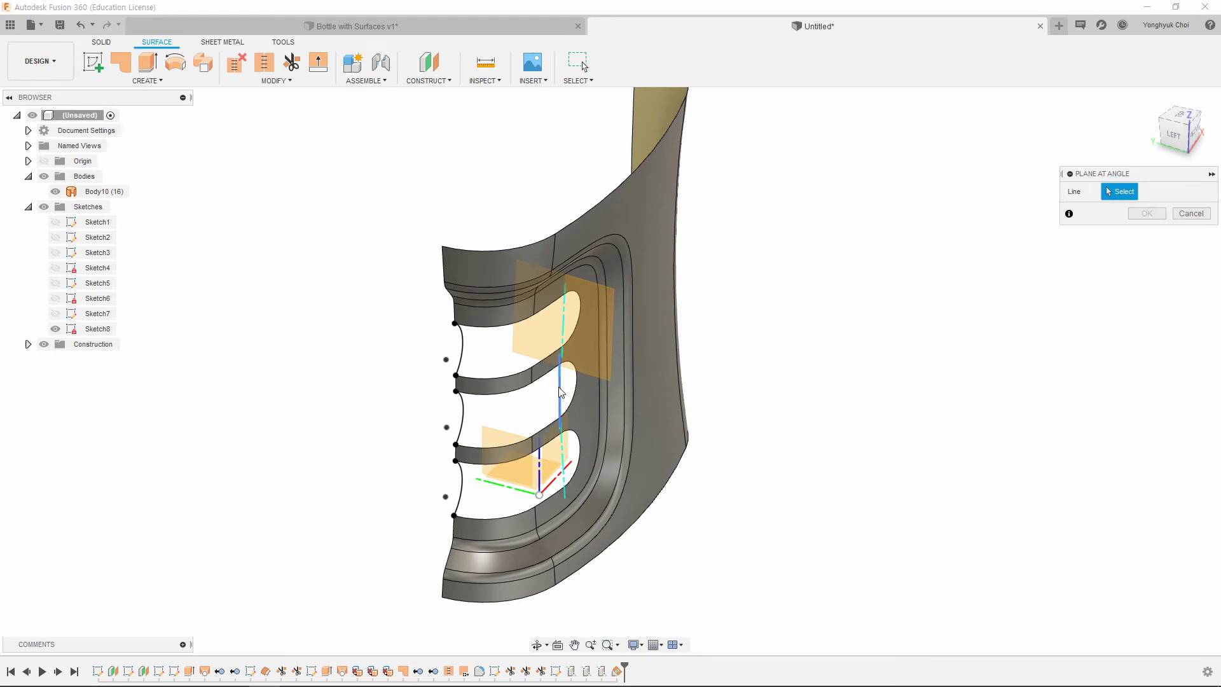
left_click(561, 392)
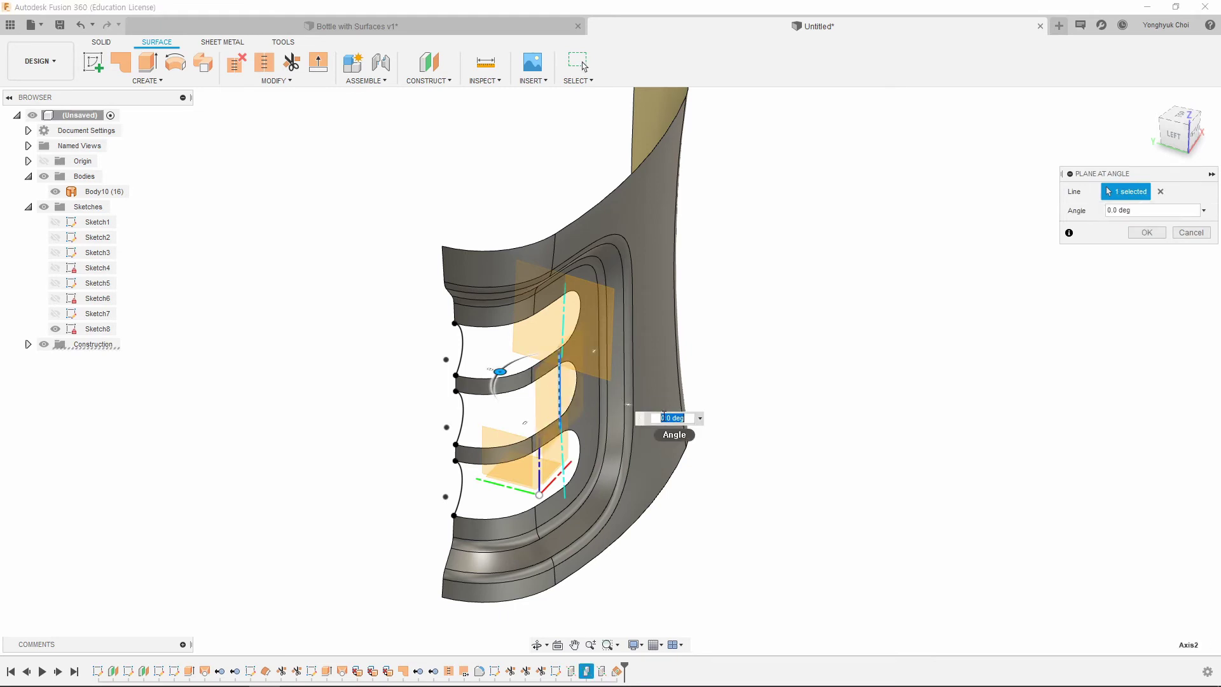
key("Return")
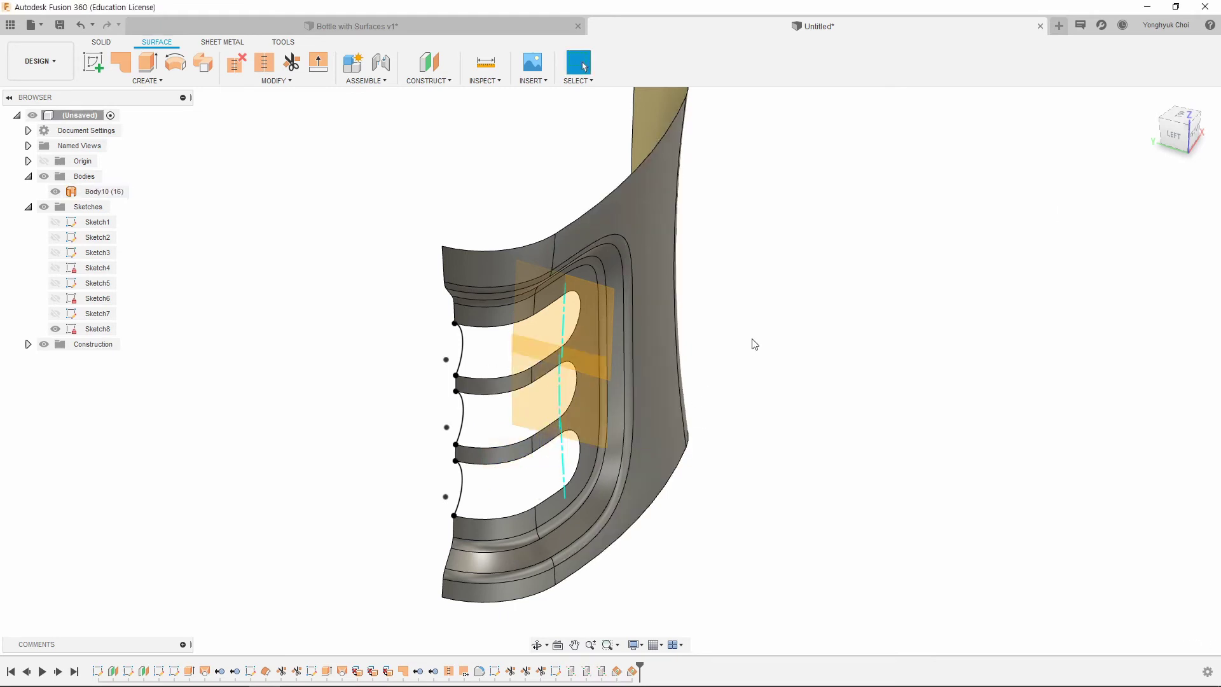
right_click(753, 344)
left_click(758, 301)
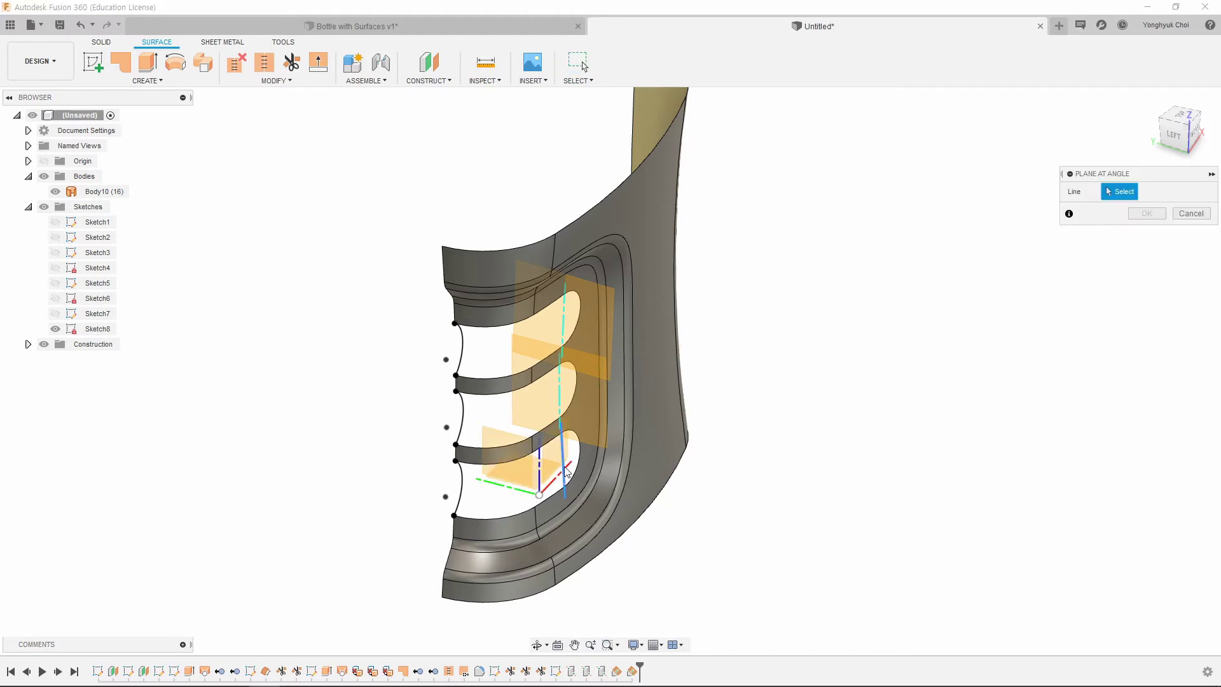
left_click(566, 470)
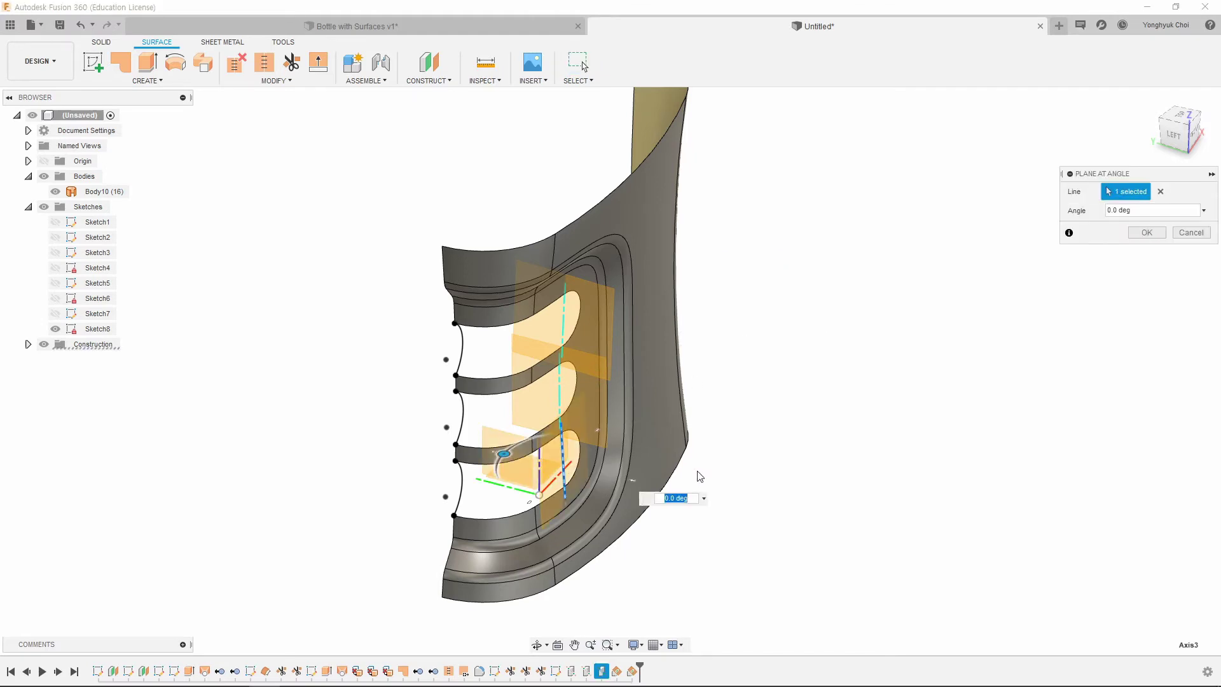
key("Return")
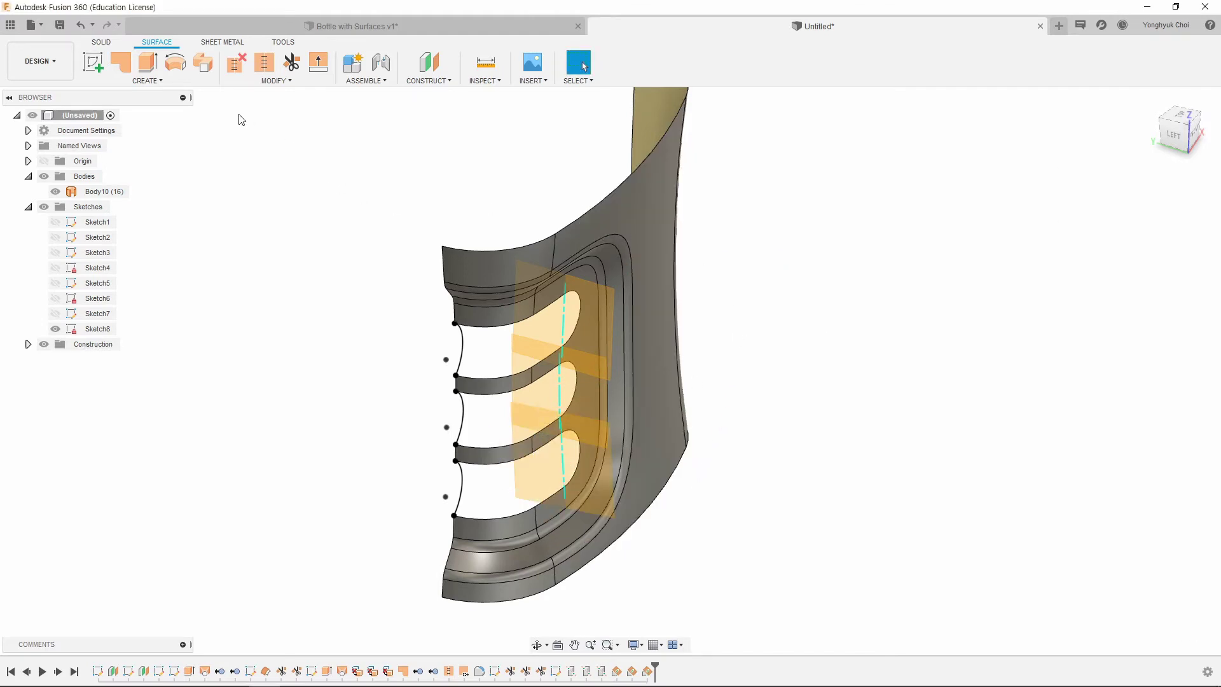
left_click(99, 63)
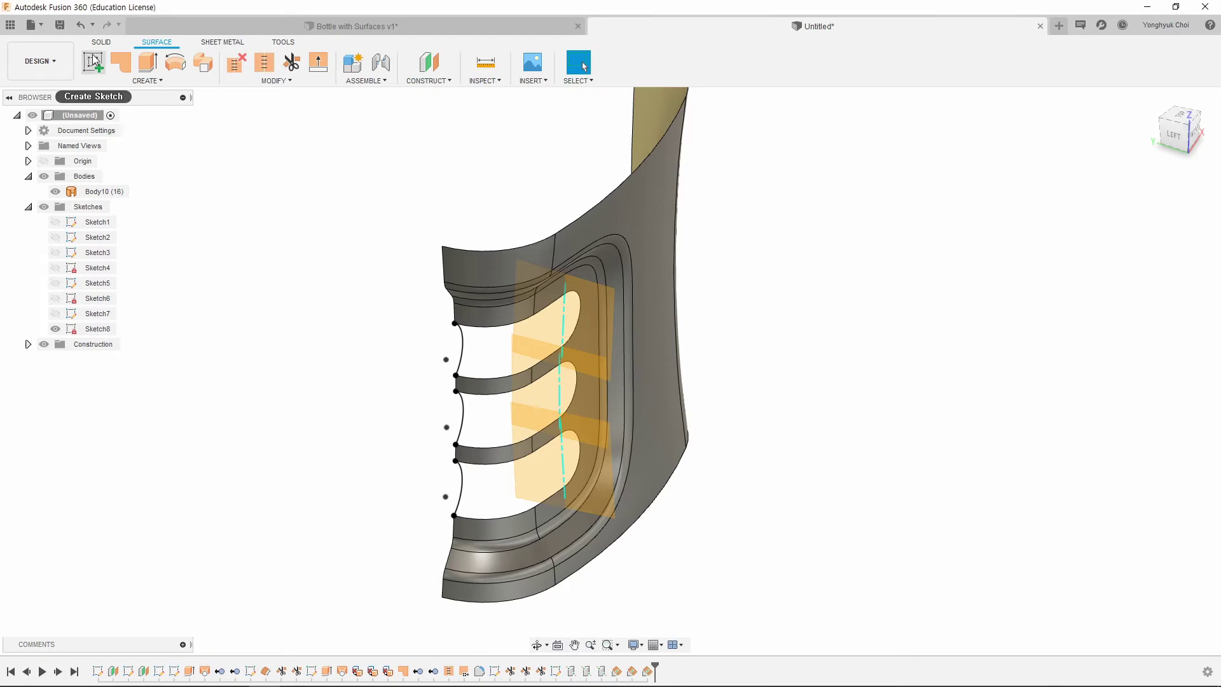
Step: Start a sketch on the upper angled plane and intersect the top slot's two edges
left_click(585, 310)
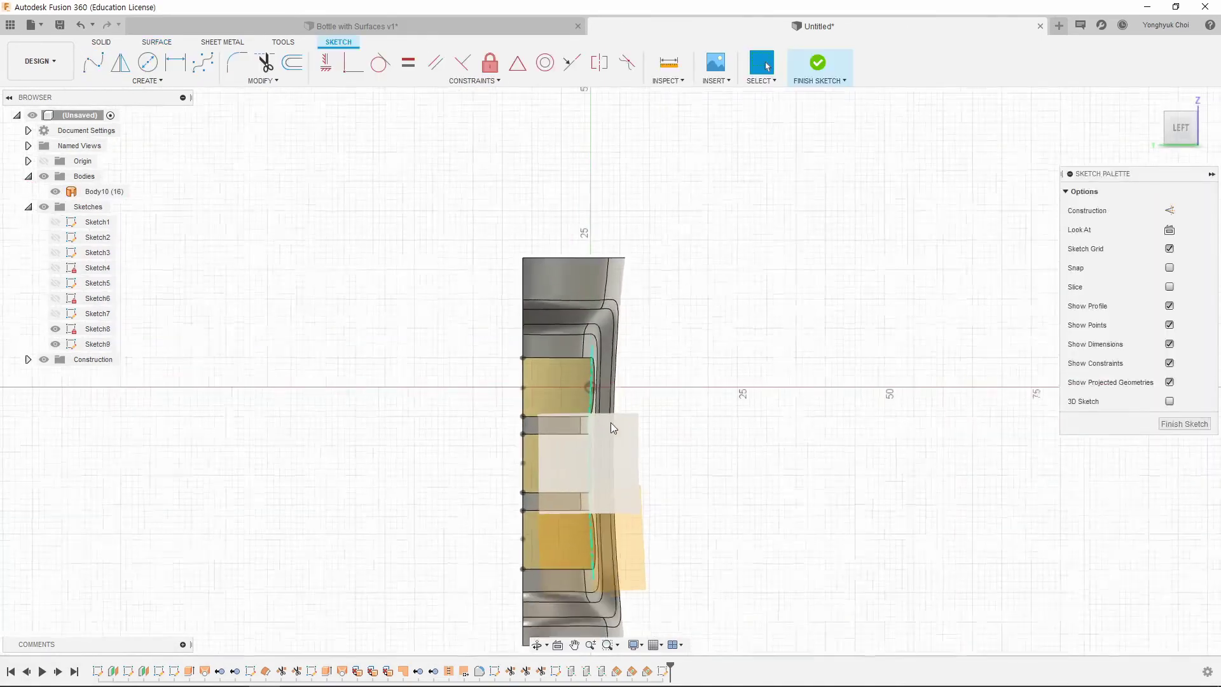
middle_click_drag(680, 427, 483, 357, "shift")
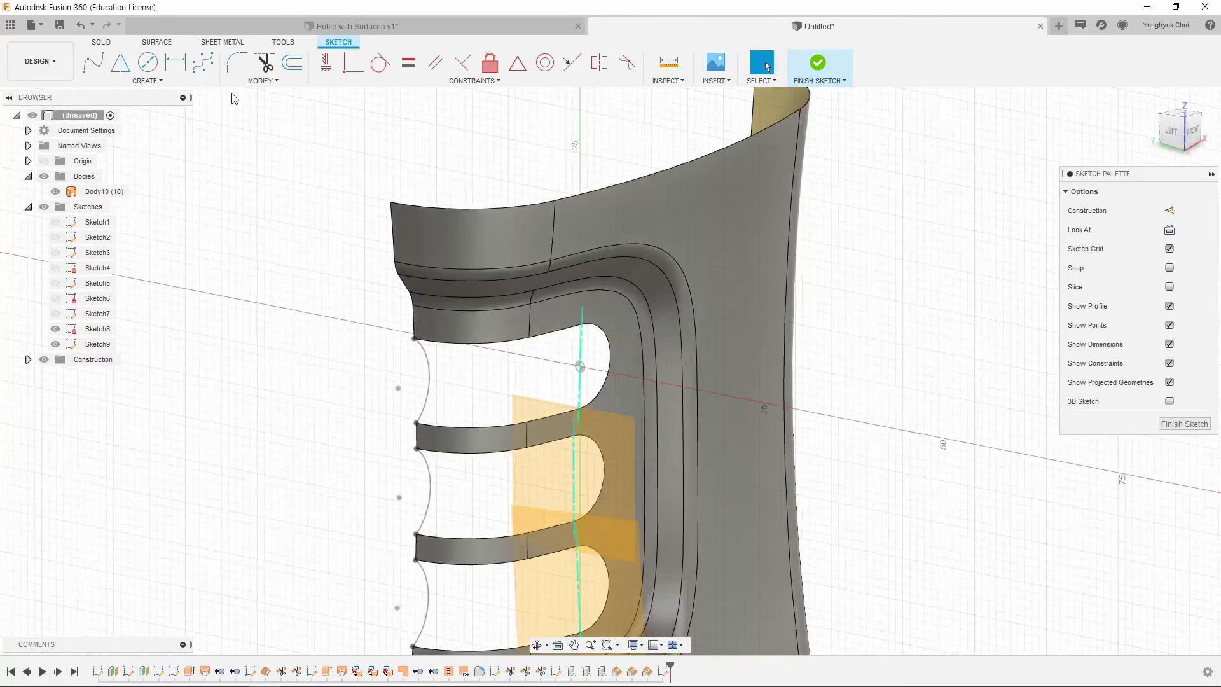
left_click(147, 81)
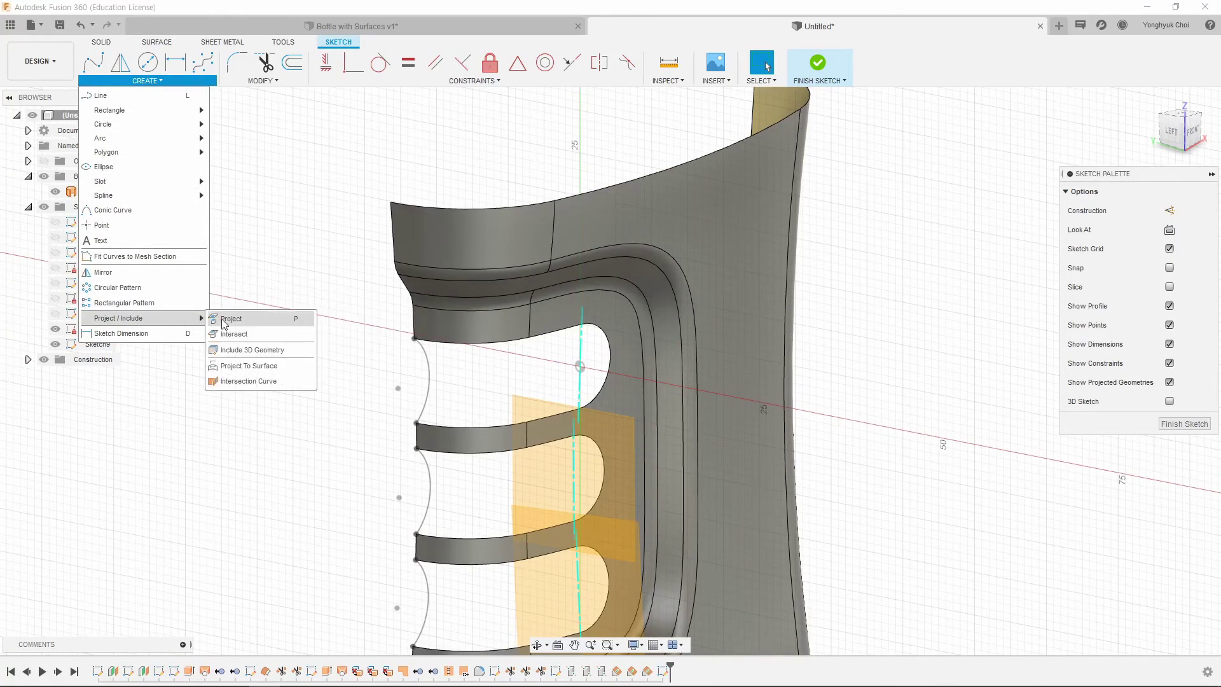
left_click(554, 331)
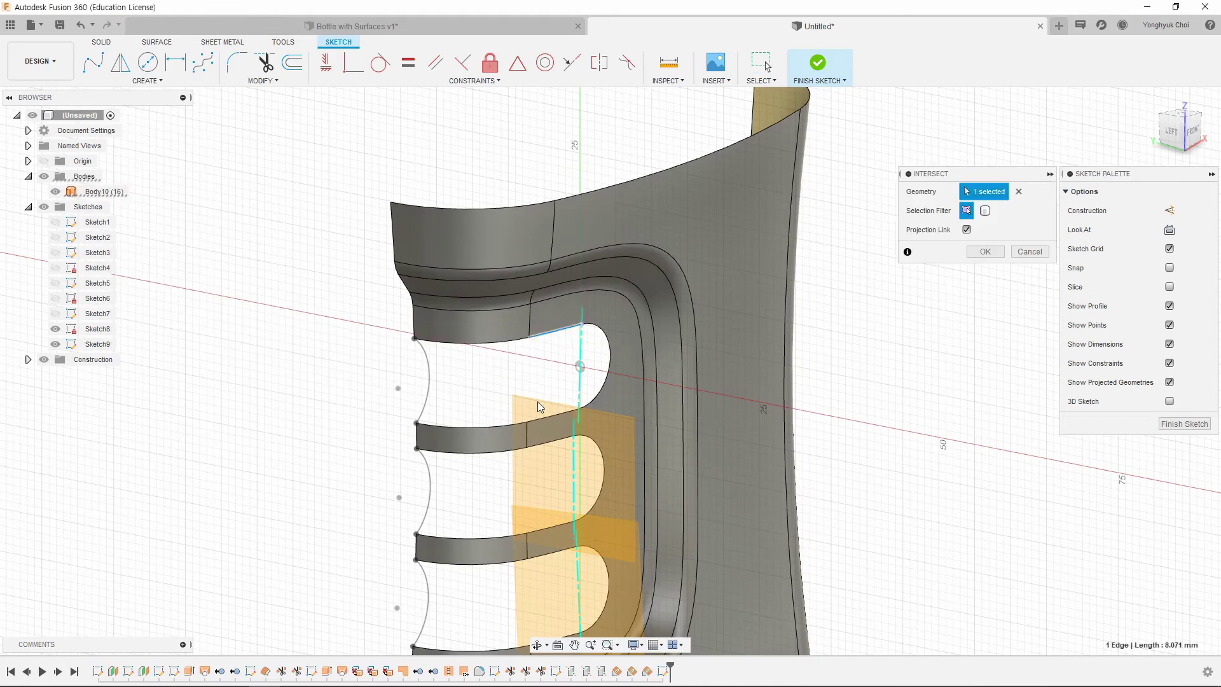
left_click(551, 416)
left_click(985, 252)
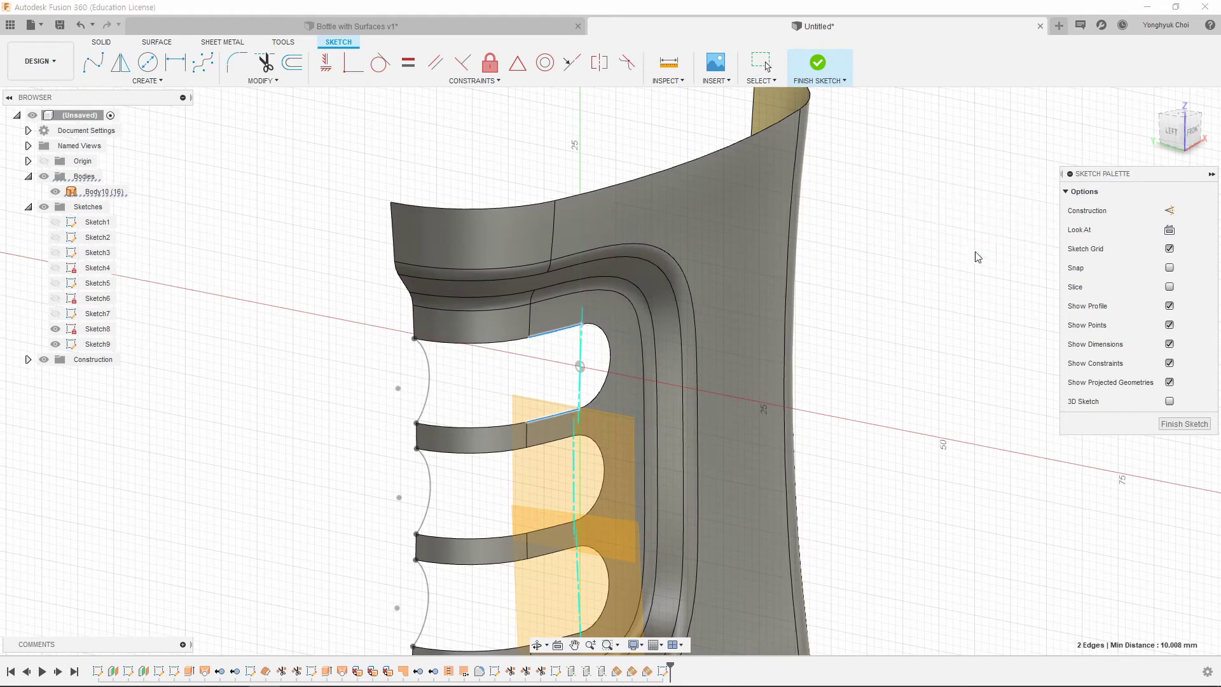
Step: Draw a 3-point arc between the two intersection points of the top slot
left_click(163, 82)
mouse_move(143, 139)
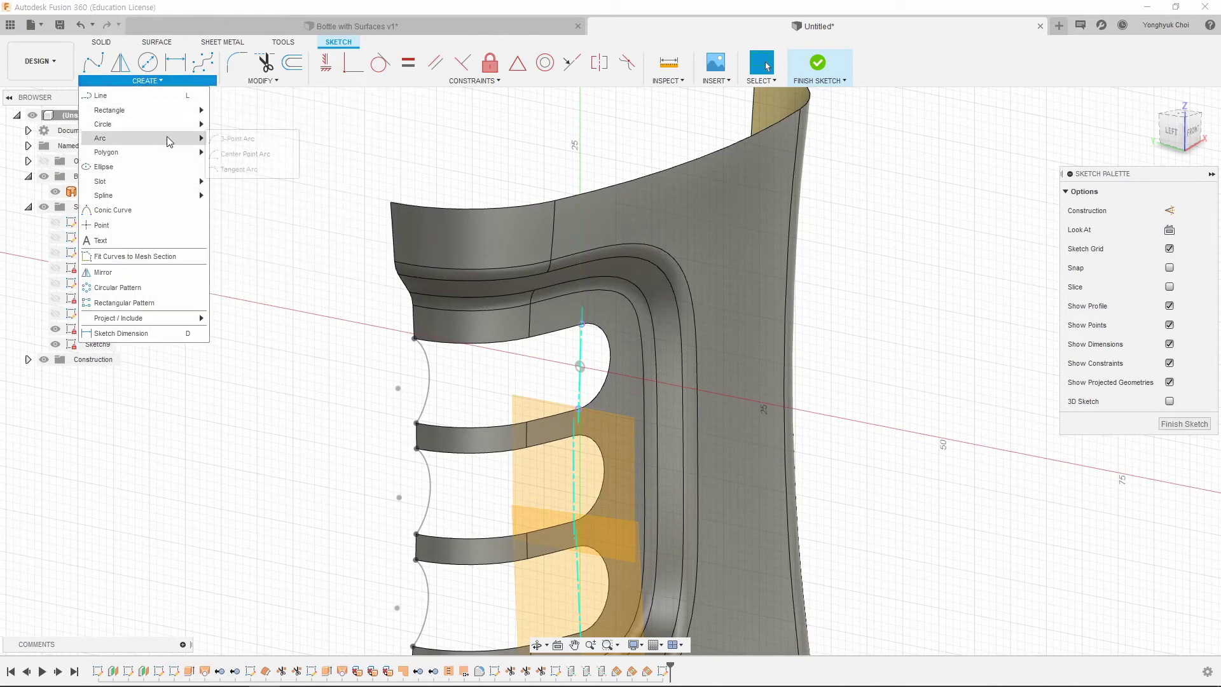
left_click(235, 139)
left_click(581, 325)
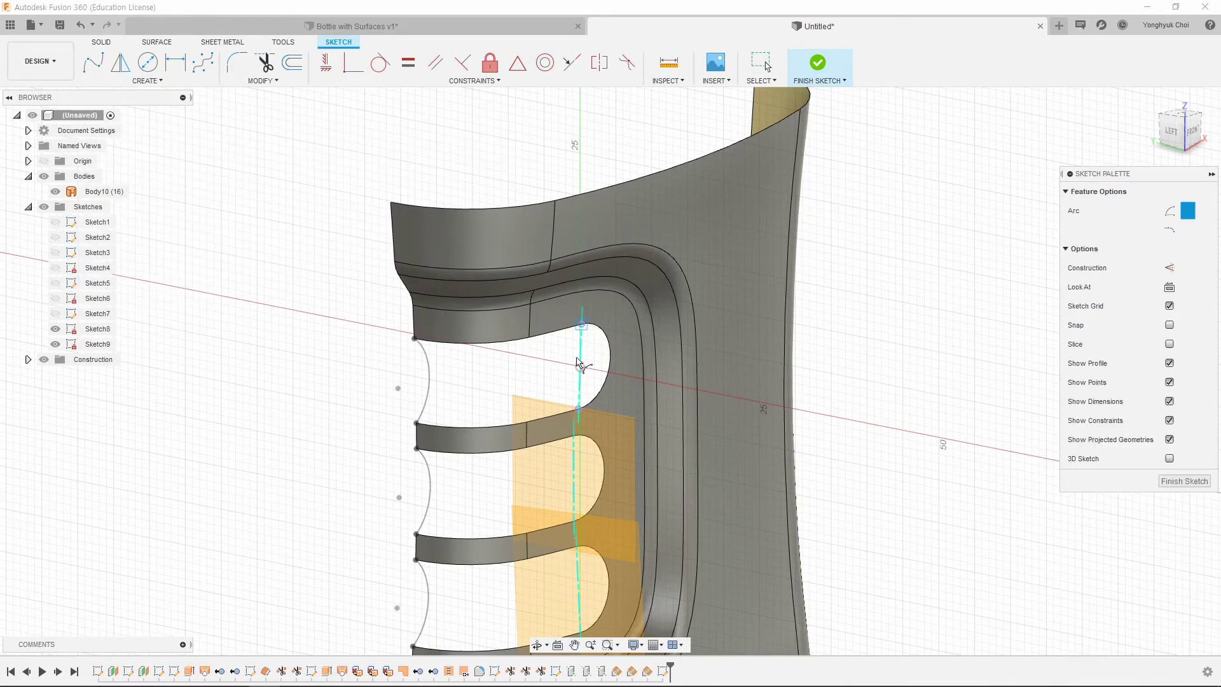
left_click(577, 405)
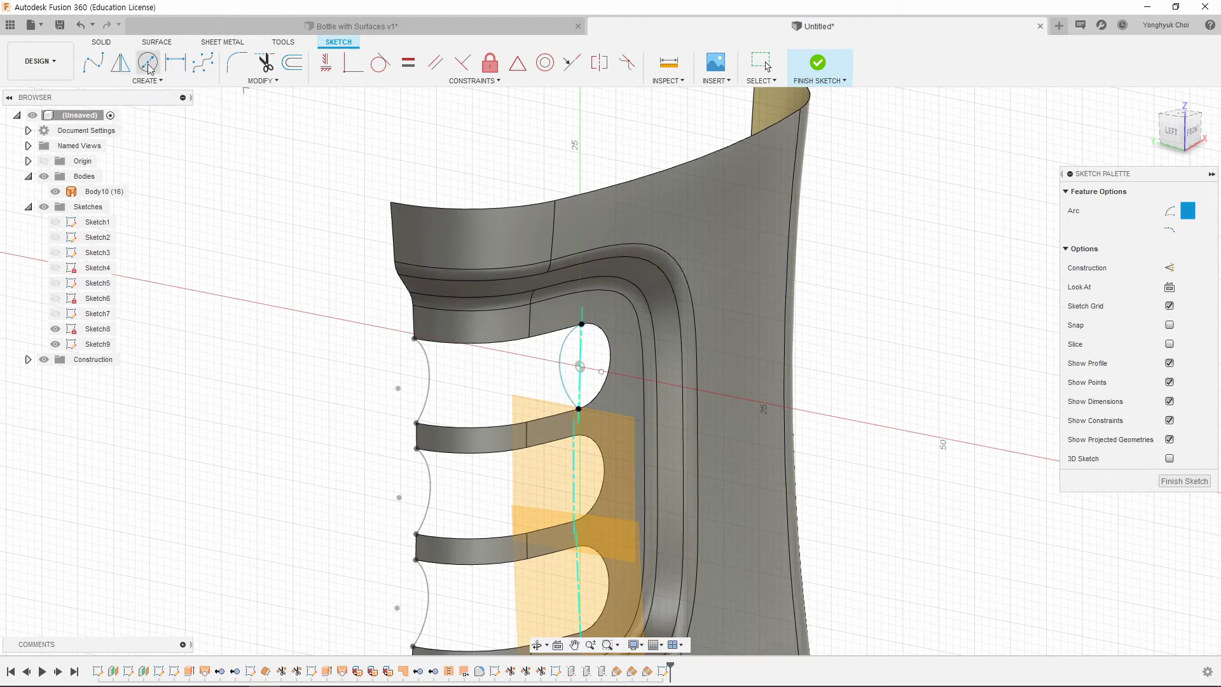
Step: Dimension the arc radius to 6 mm and finish the sketch
left_click(175, 64)
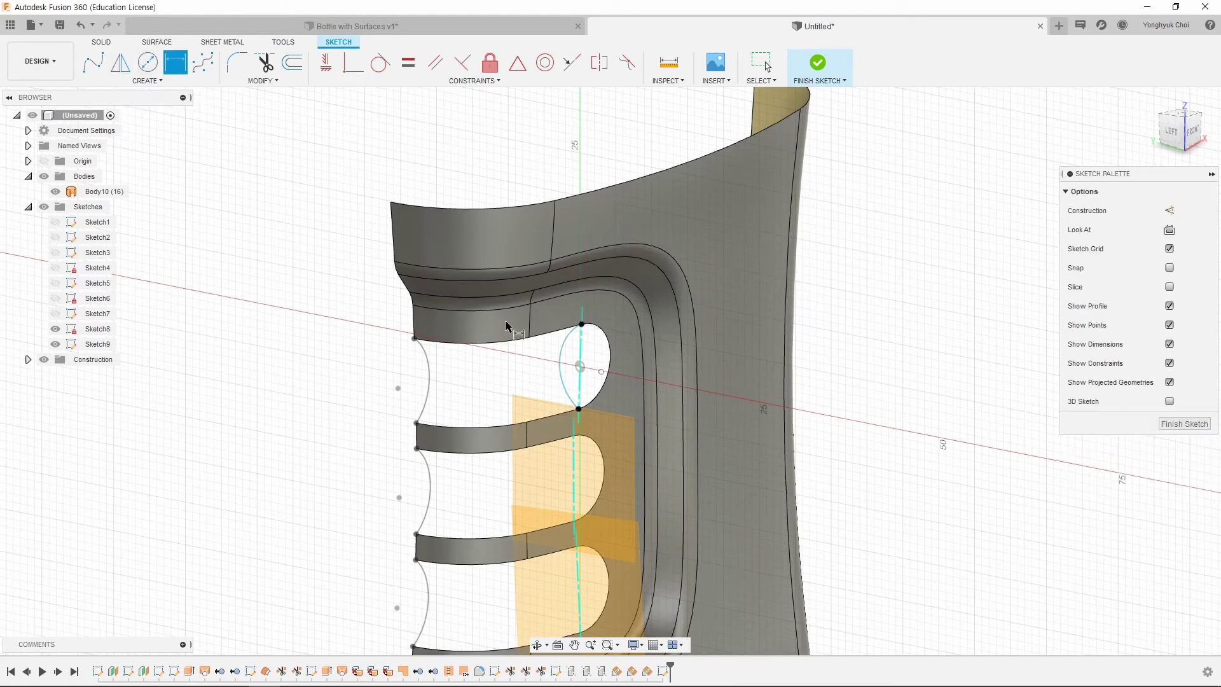
left_click(554, 372)
left_click(540, 379)
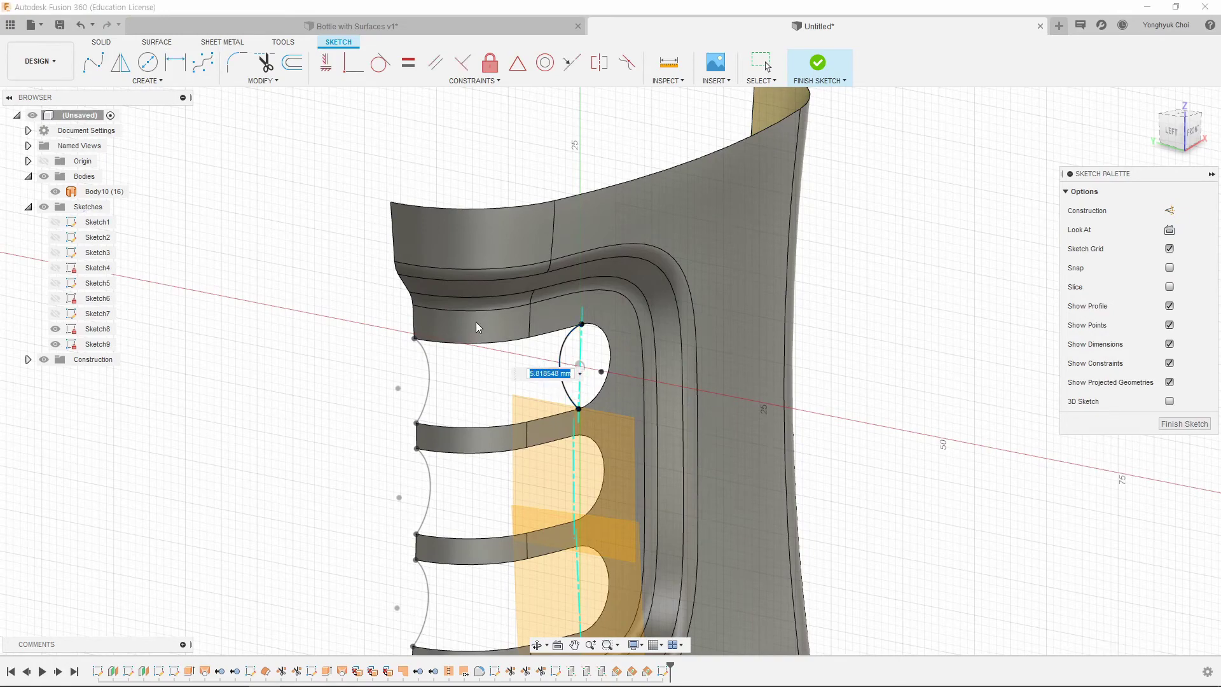
key("Return")
scroll(478, 328, "down", 2)
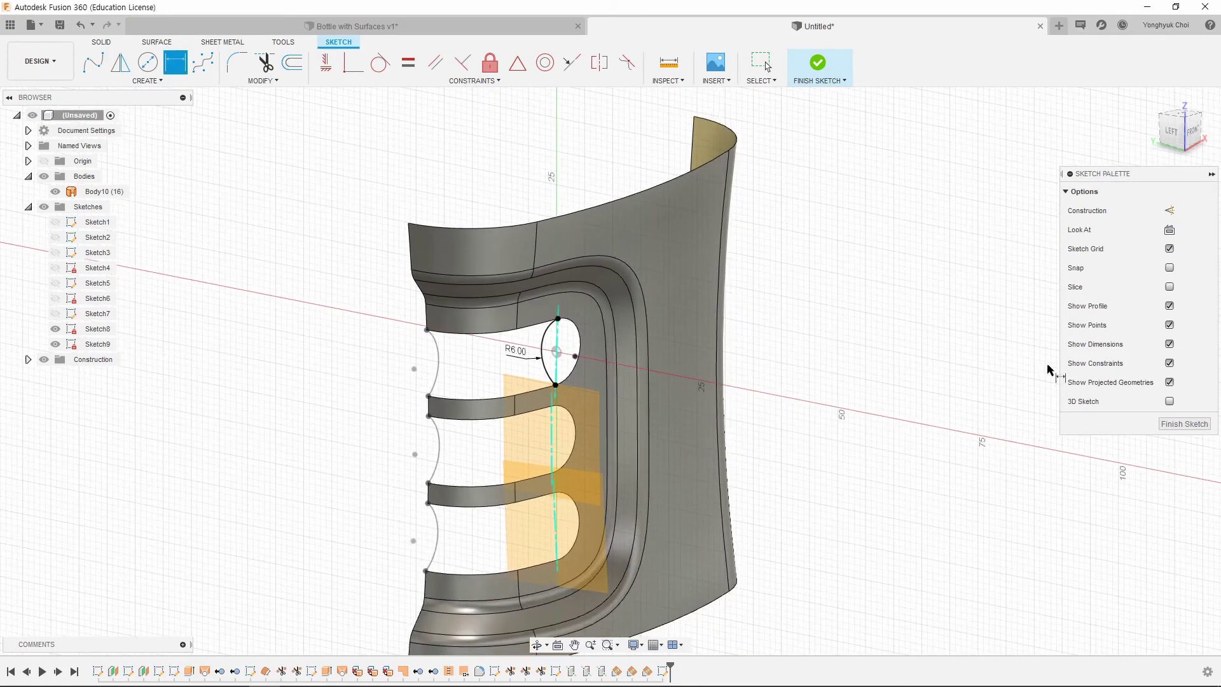
left_click(1180, 425)
scroll(578, 440, "down", 1)
Step: Start Sketch10 on the middle slot's plane and intersect its two slot edges
scroll(576, 445, "up", 2)
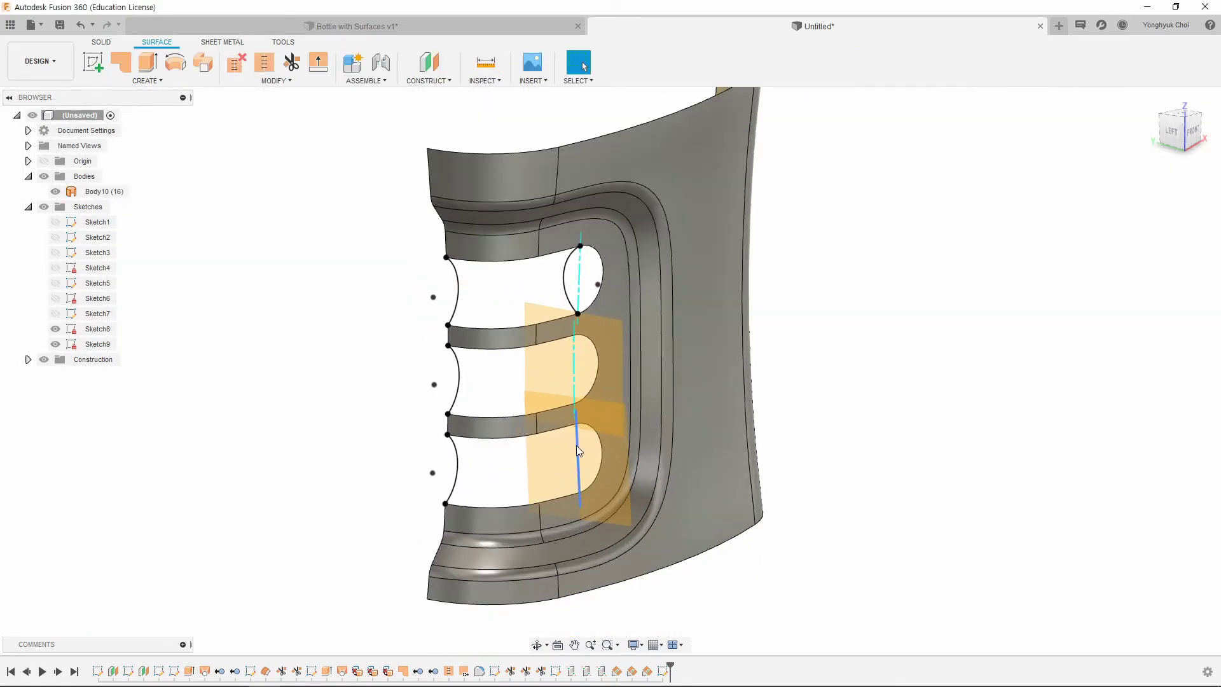
scroll(576, 446, "up", 2)
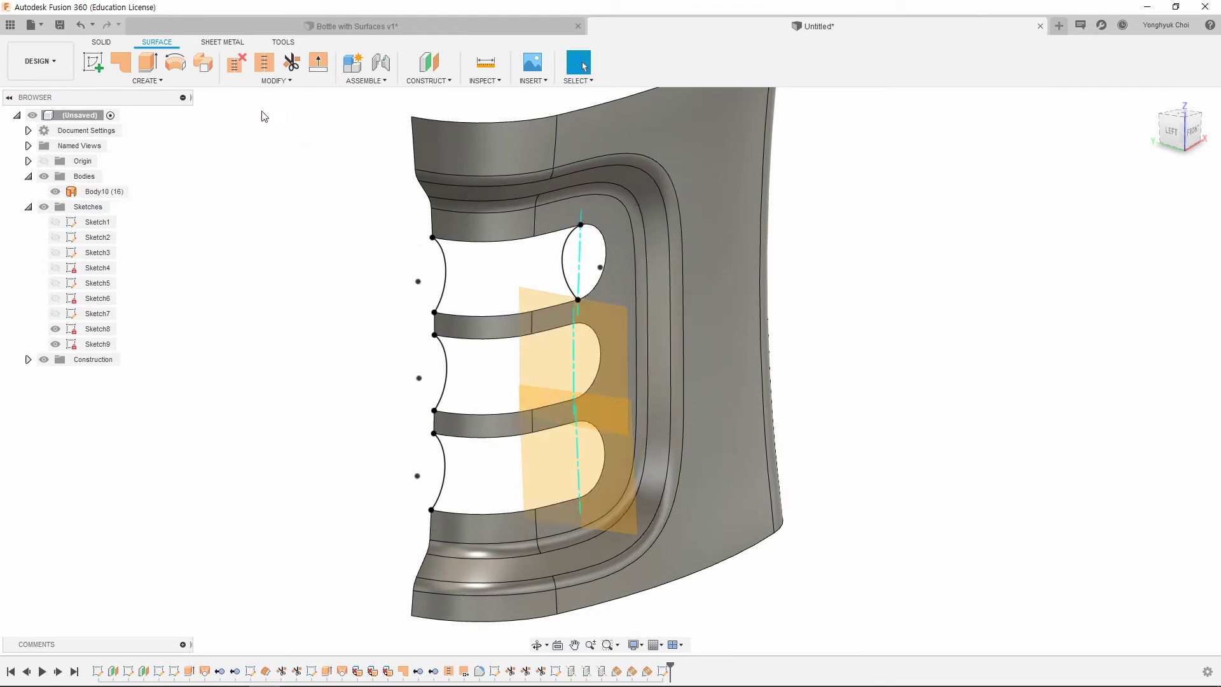
left_click(93, 61)
left_click(612, 351)
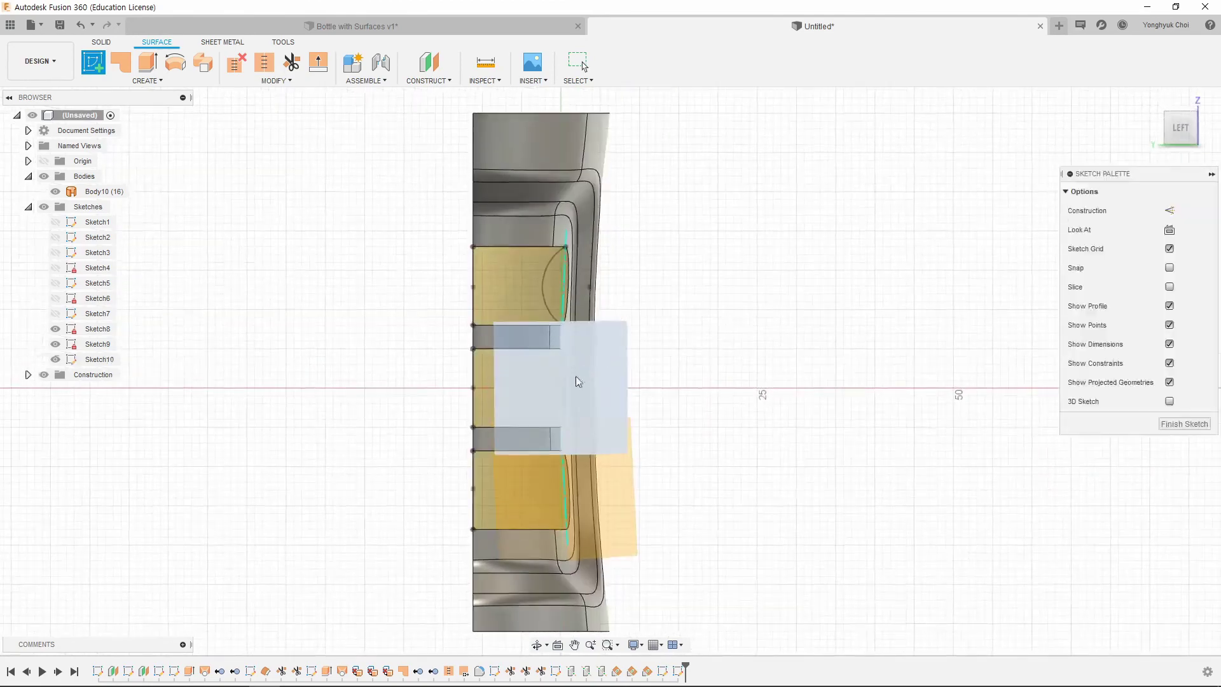
middle_click_drag(614, 431, 580, 463, "shift")
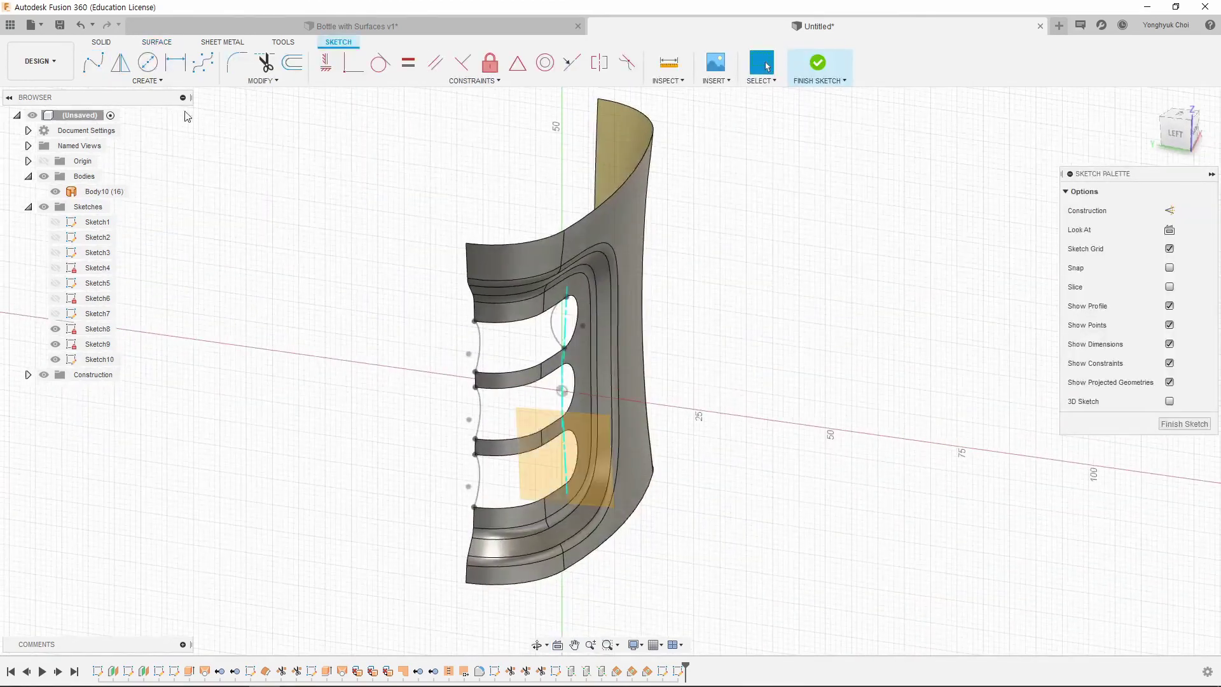
left_click(157, 79)
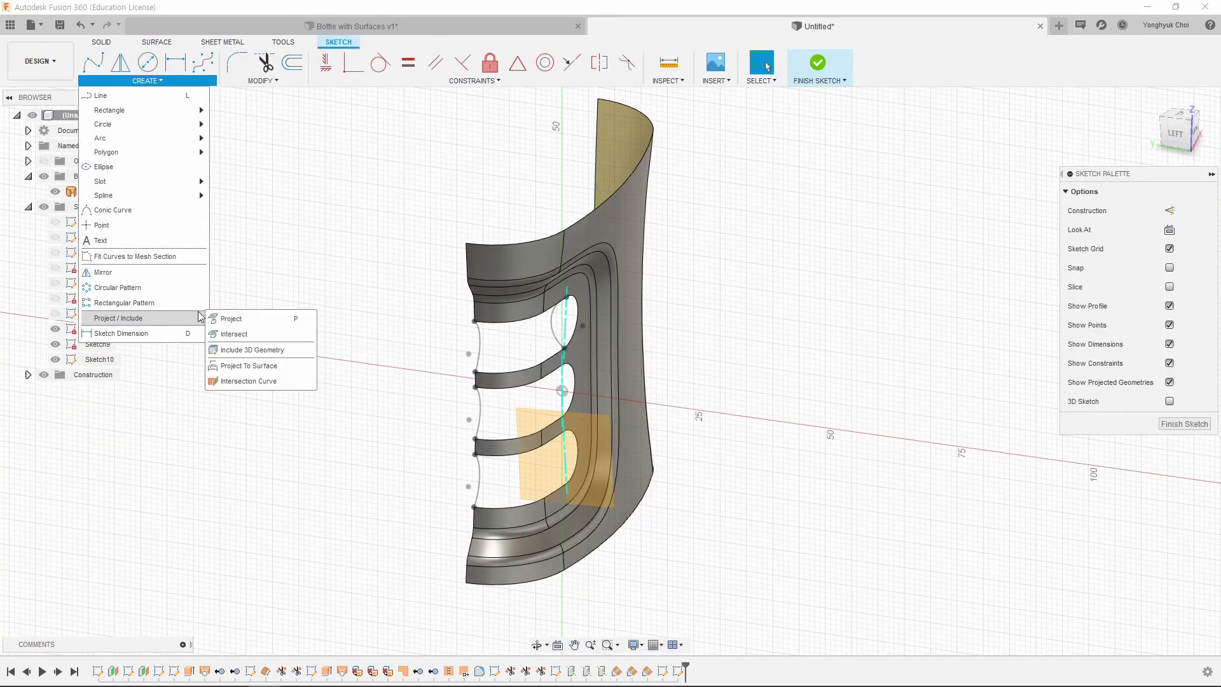
left_click(234, 332)
left_click(552, 371)
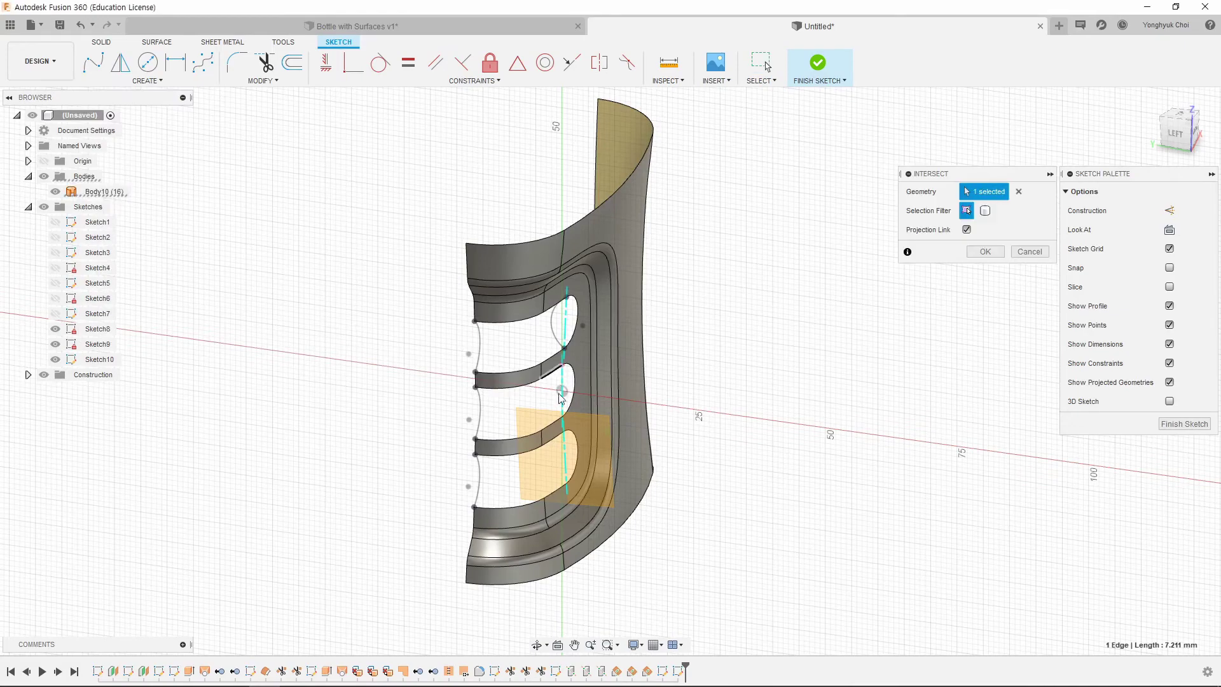
left_click(552, 425)
left_click(985, 251)
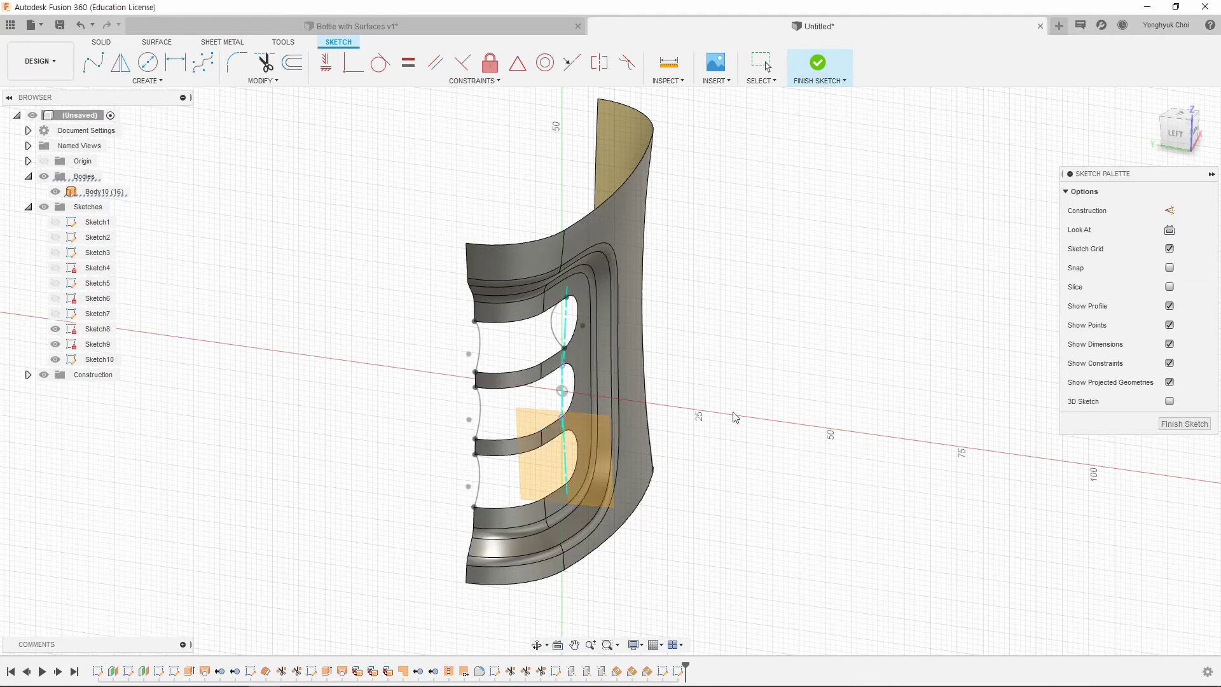
Step: Draw a 3-point arc between the middle slot's upper and lower intersection points
scroll(601, 465, "up", 3)
scroll(601, 465, "up", 2)
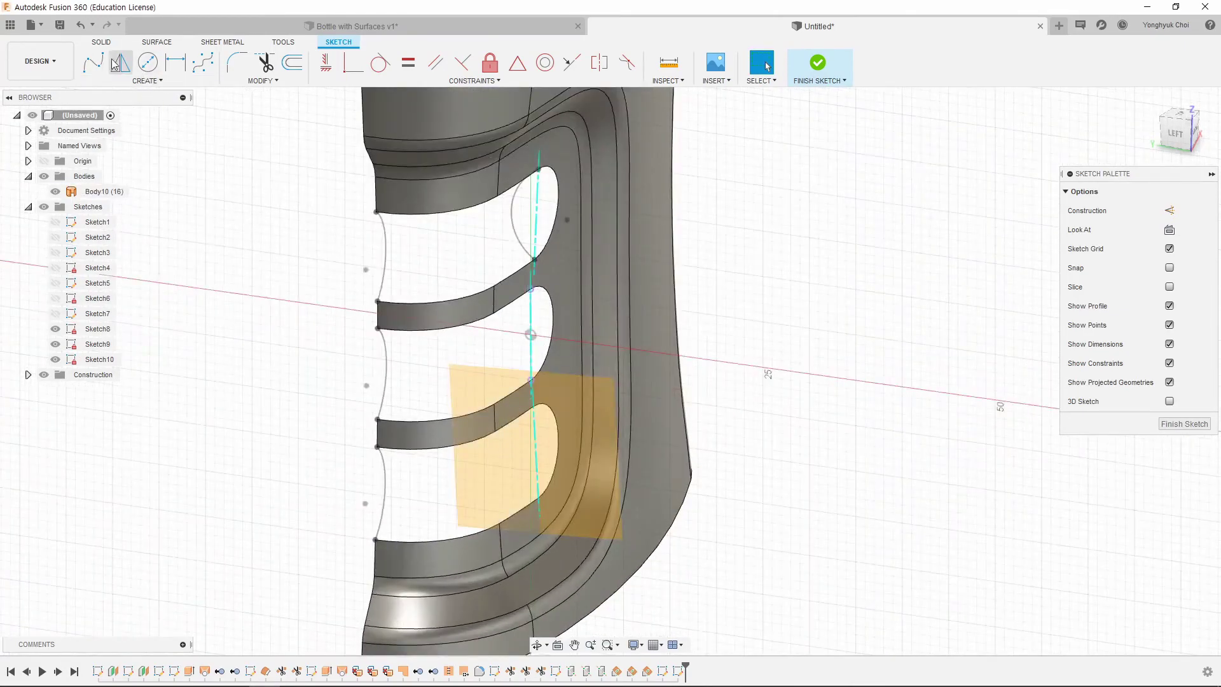
left_click(147, 81)
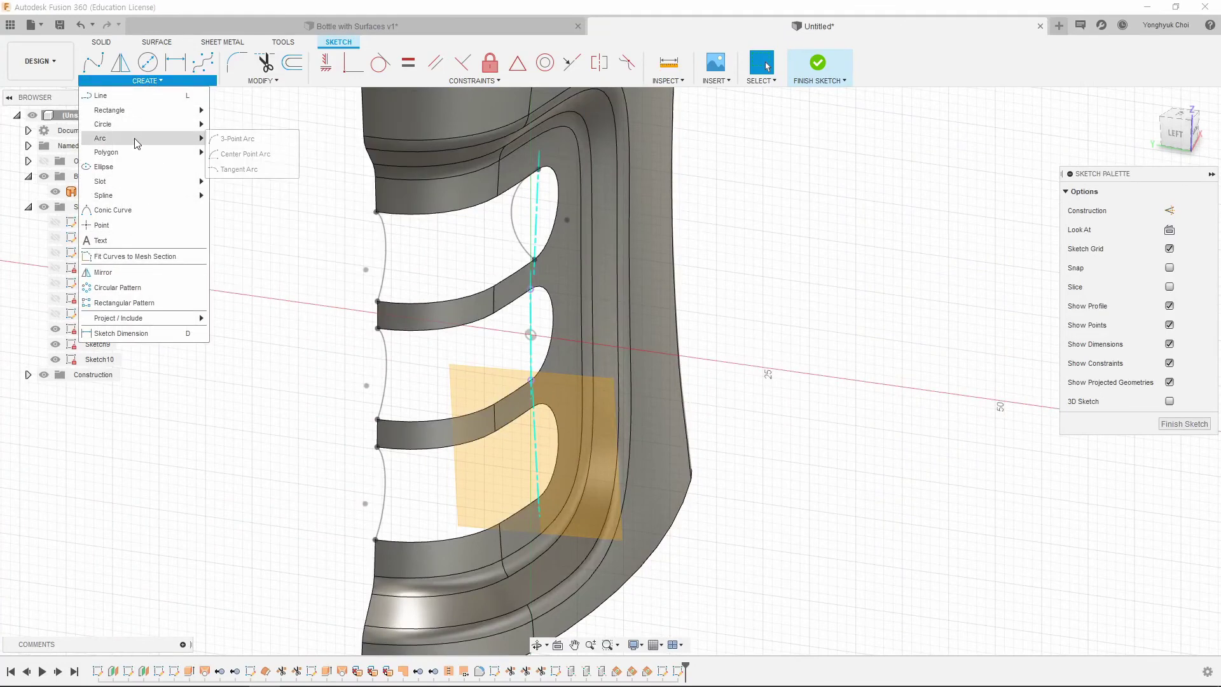
left_click(238, 138)
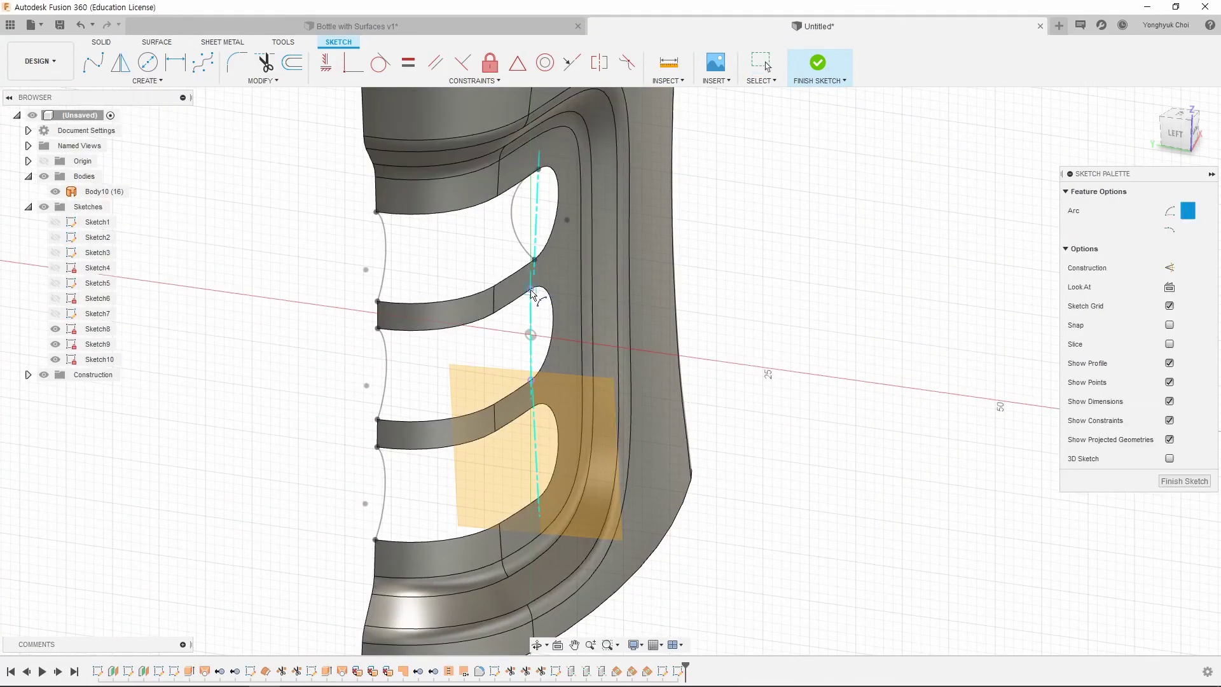
left_click(531, 291)
left_click(531, 380)
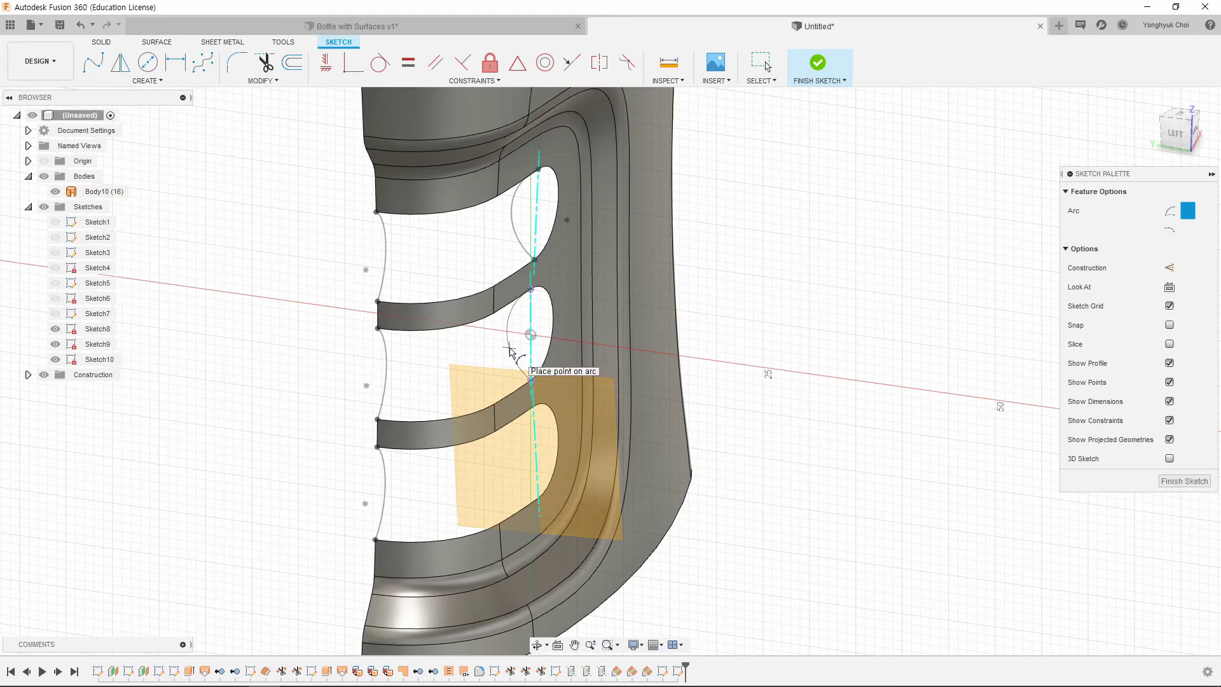
Step: Dimension the middle slot's arc to radius 6 mm
left_click(408, 63)
left_click(507, 326)
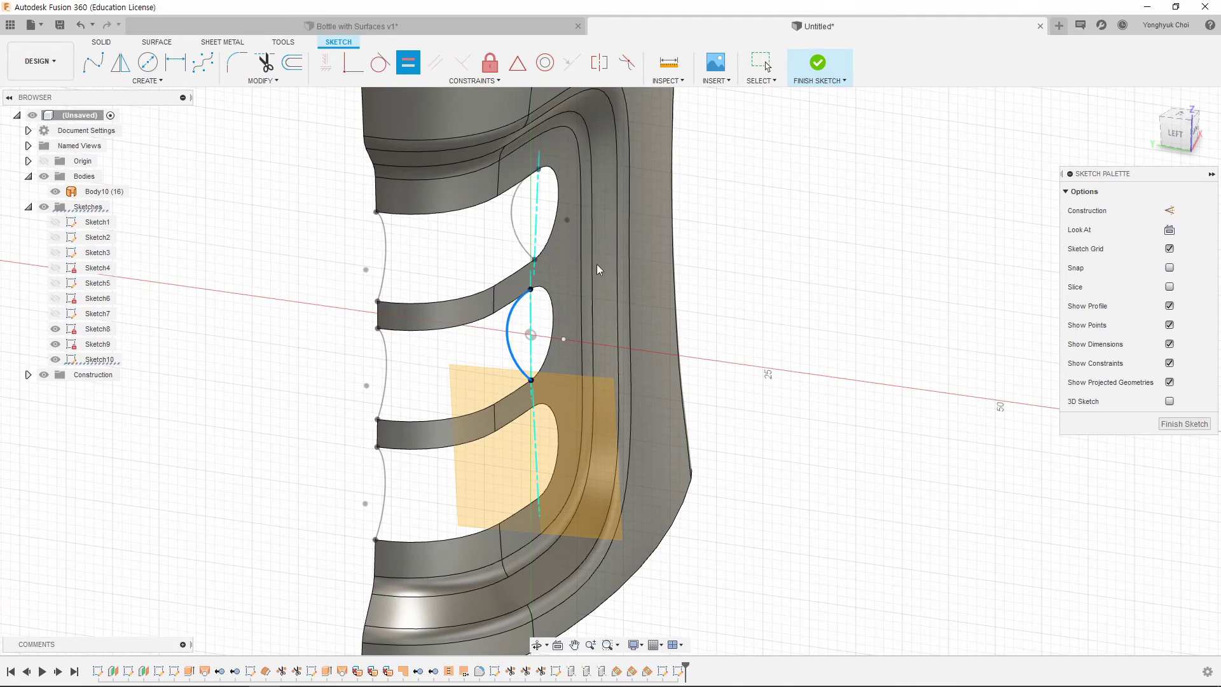
middle_click_drag(566, 365, 521, 337, "shift")
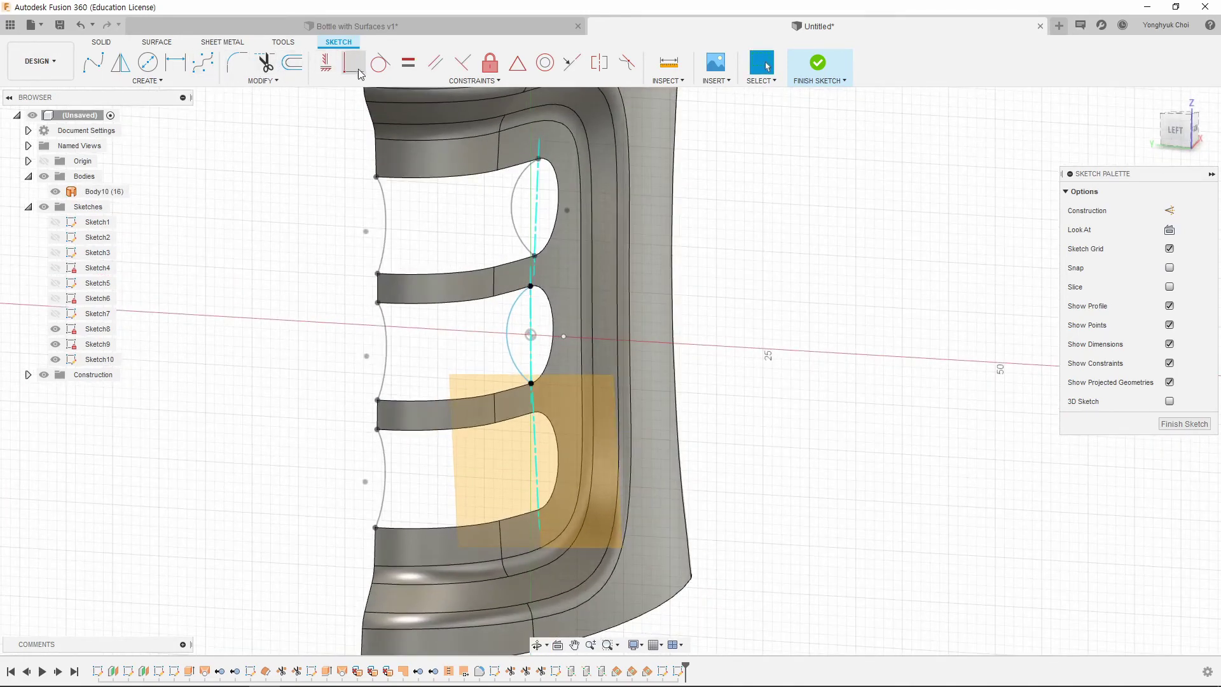
left_click(513, 300)
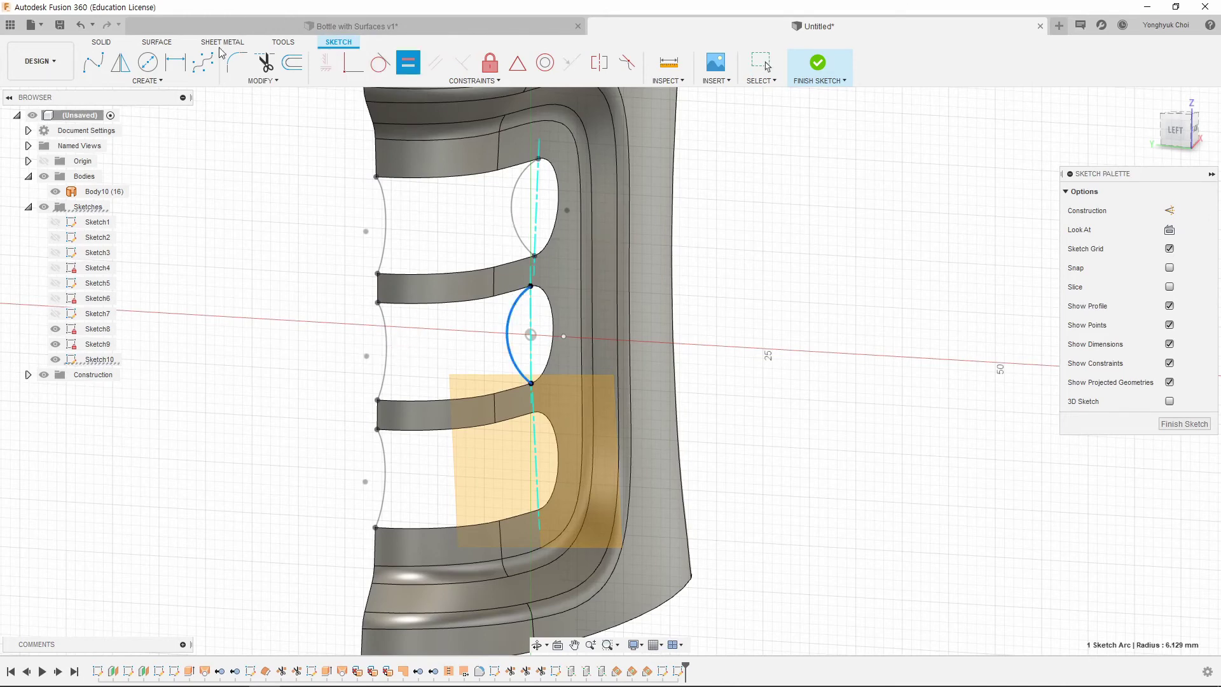
key("d")
left_click(506, 339)
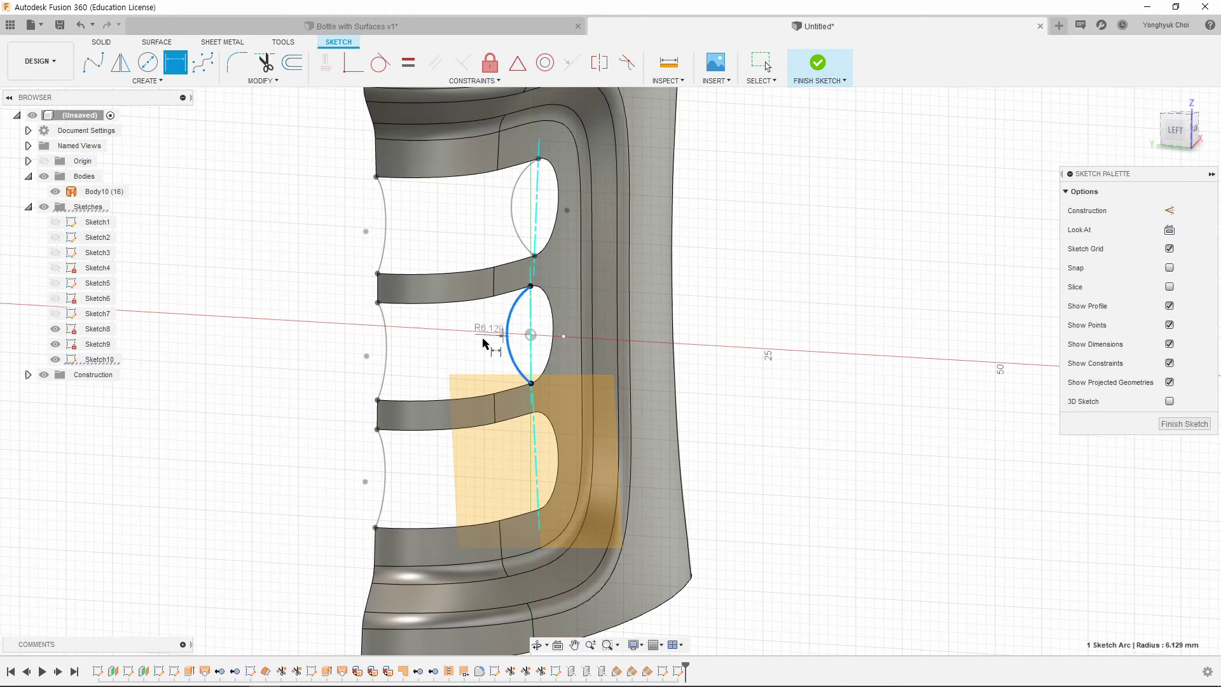
left_click(486, 343)
key("Return")
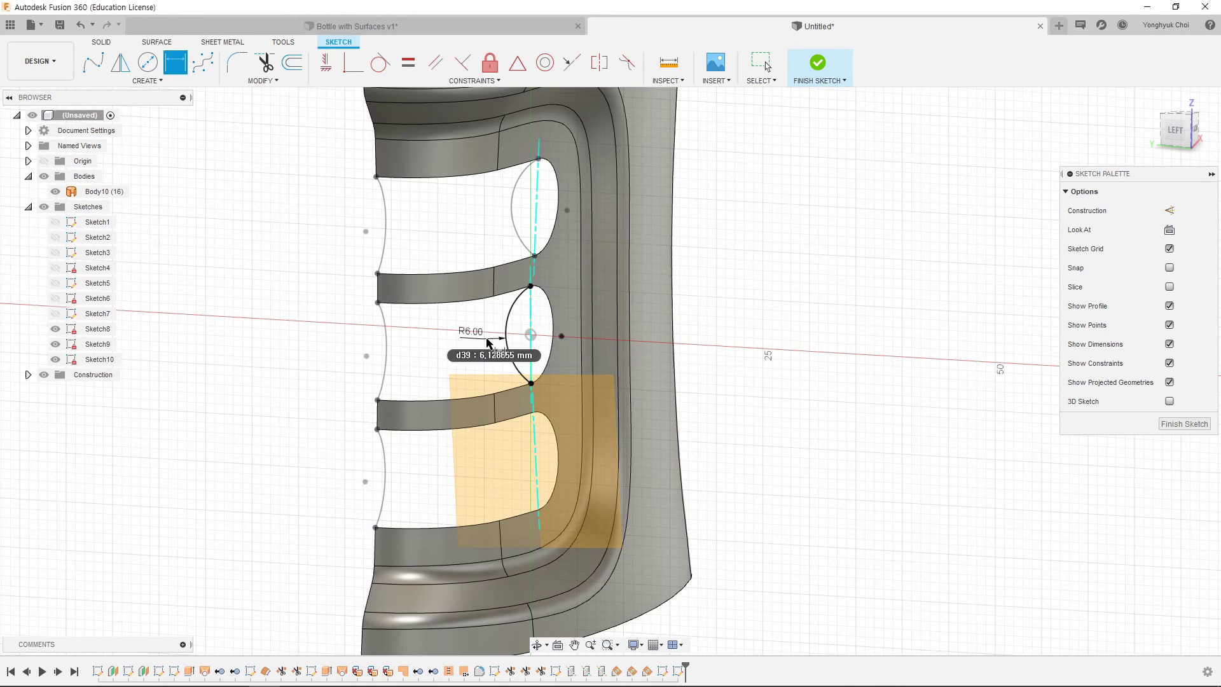
Step: Finish Sketch10, start Sketch11 on the next angled plane, and bring up projection options
left_click(818, 63)
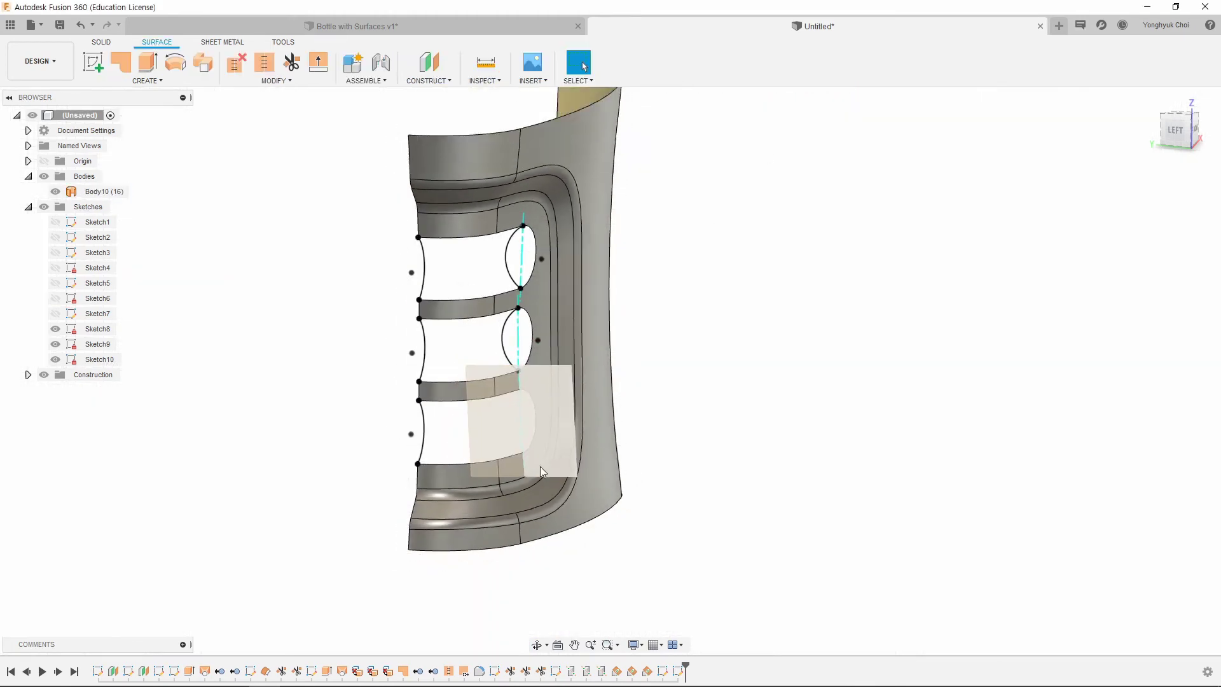
scroll(532, 477, "up", 2)
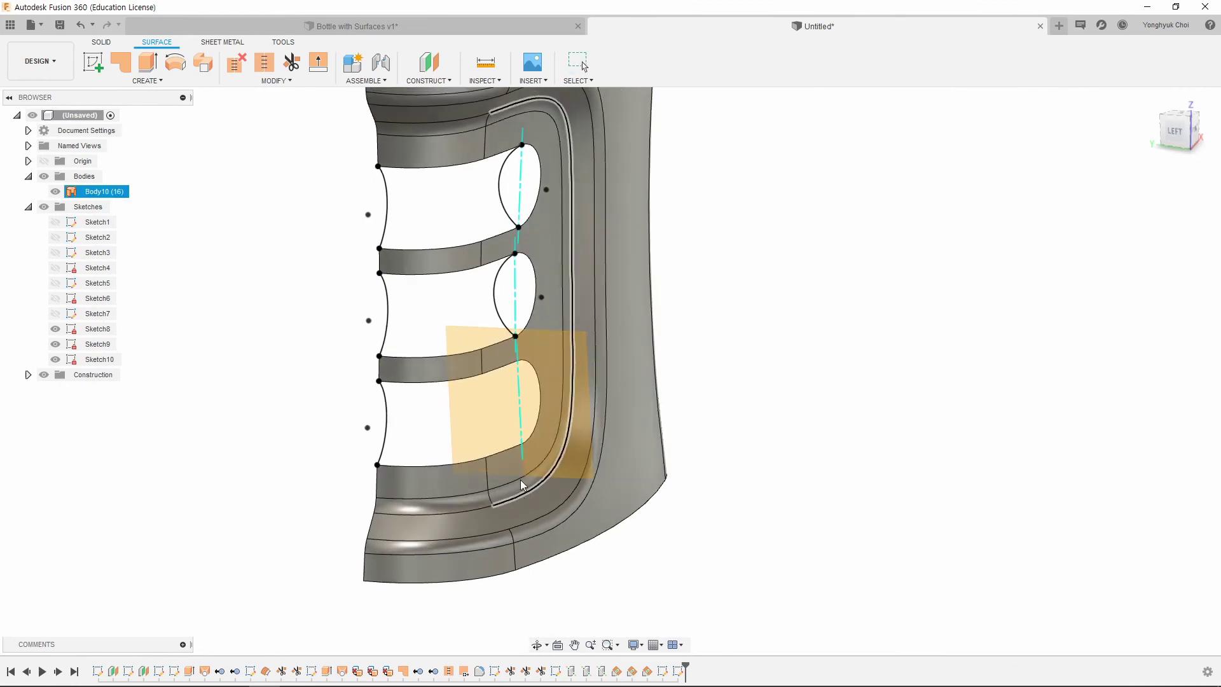
left_click(93, 68)
left_click(491, 403)
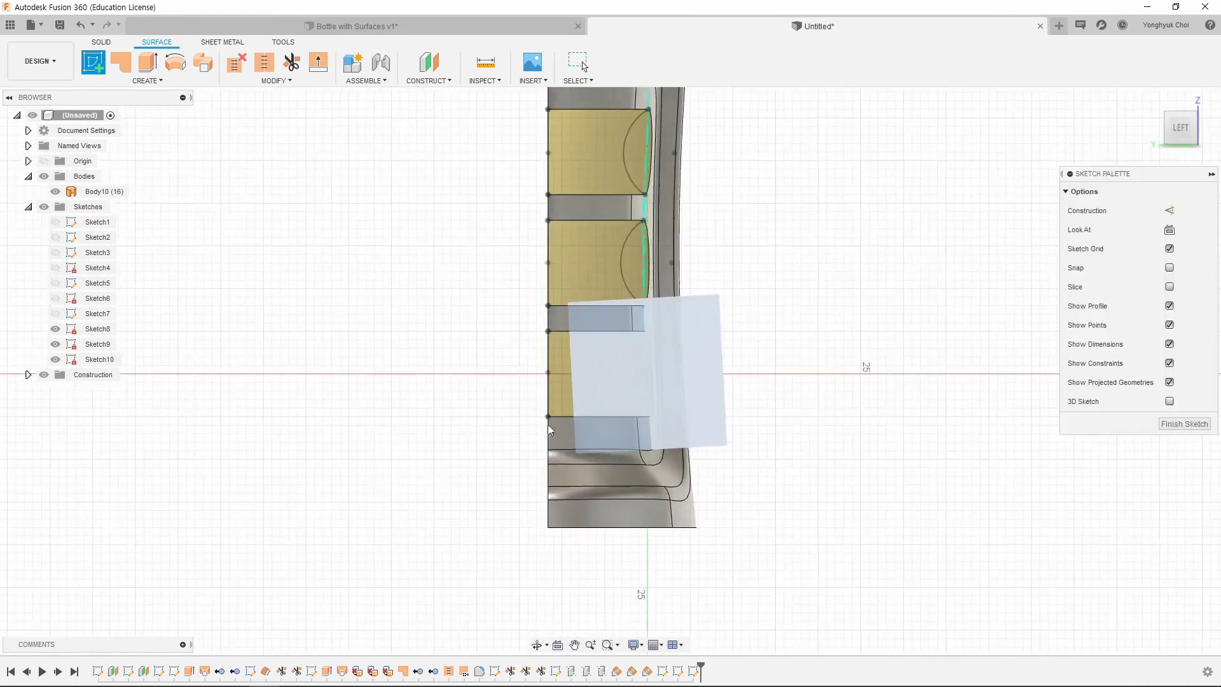
middle_click_drag(750, 368, 199, 108, "shift")
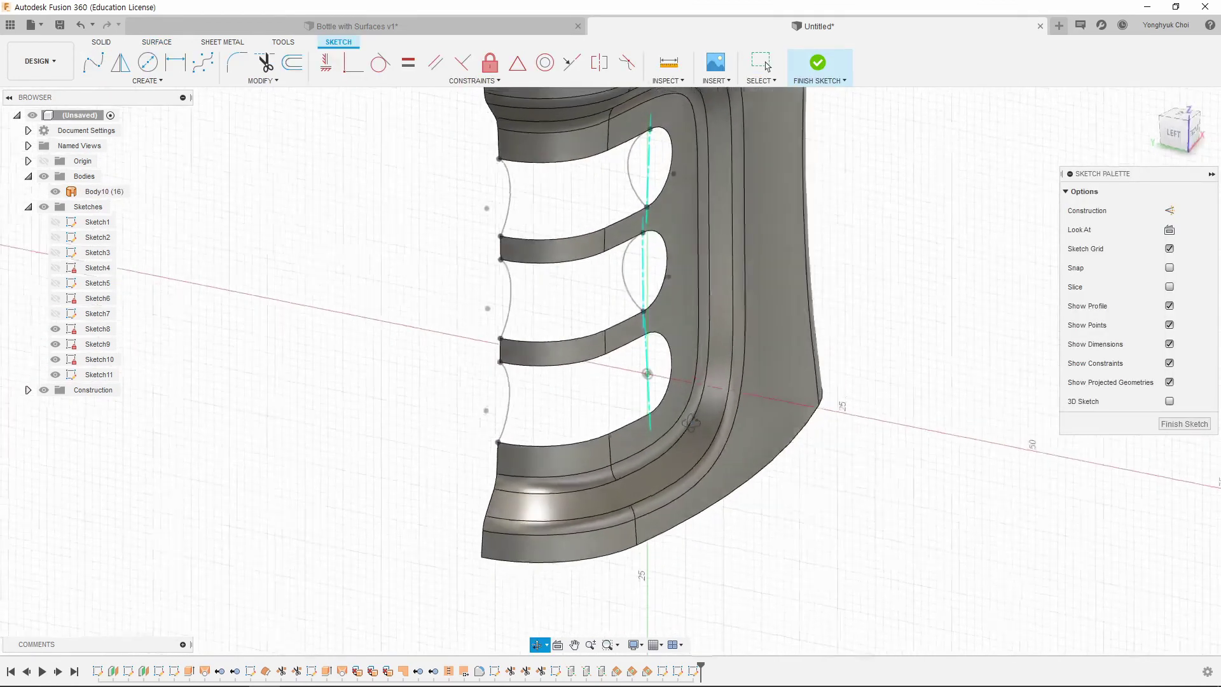
left_click(147, 80)
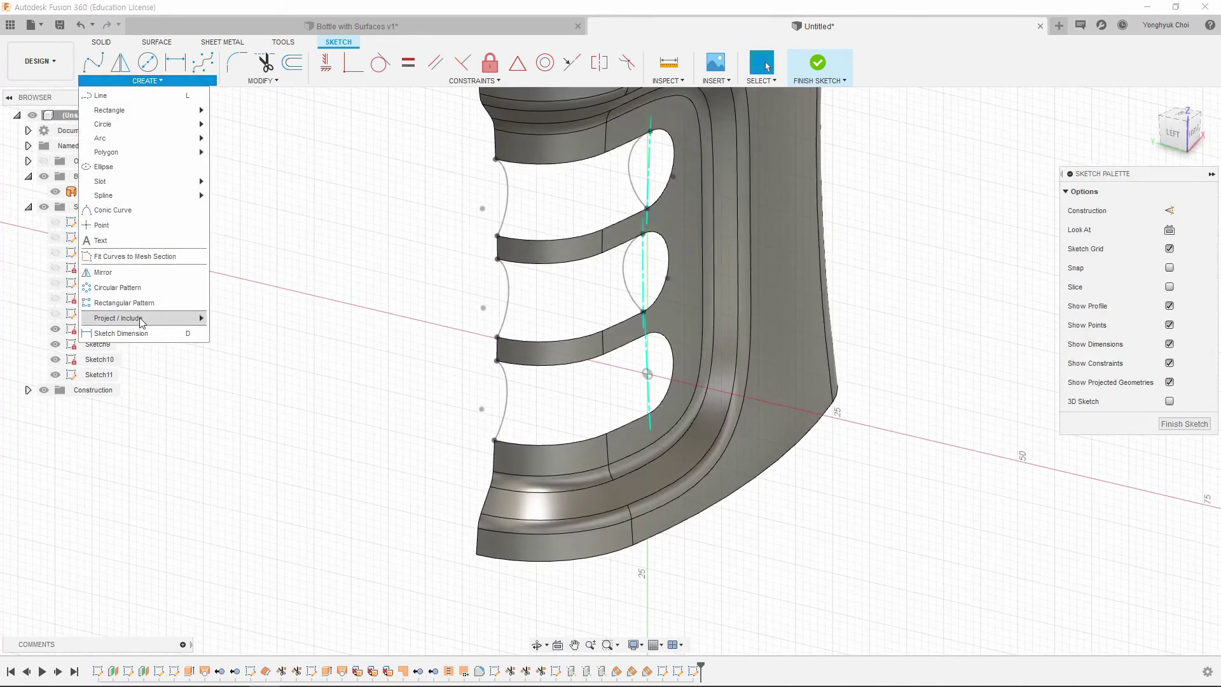
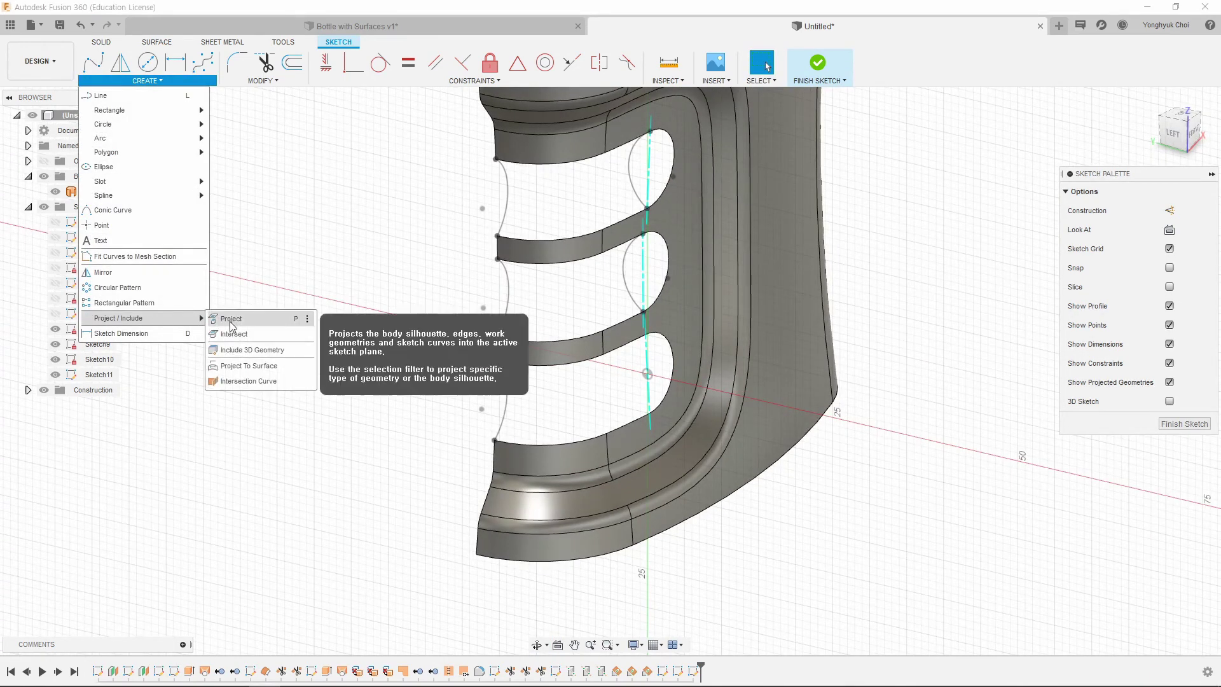
Step: Intersect two body edges crossing the sketch plane into the sketch
left_click(234, 333)
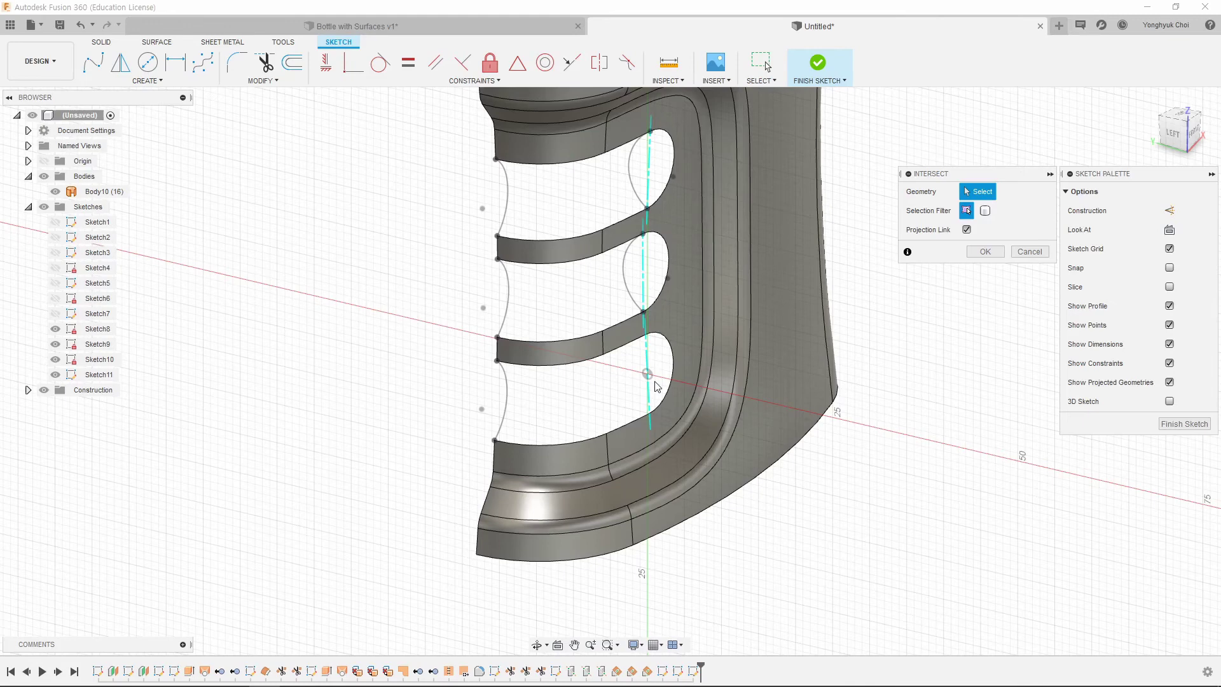
left_click(626, 345)
left_click(628, 423)
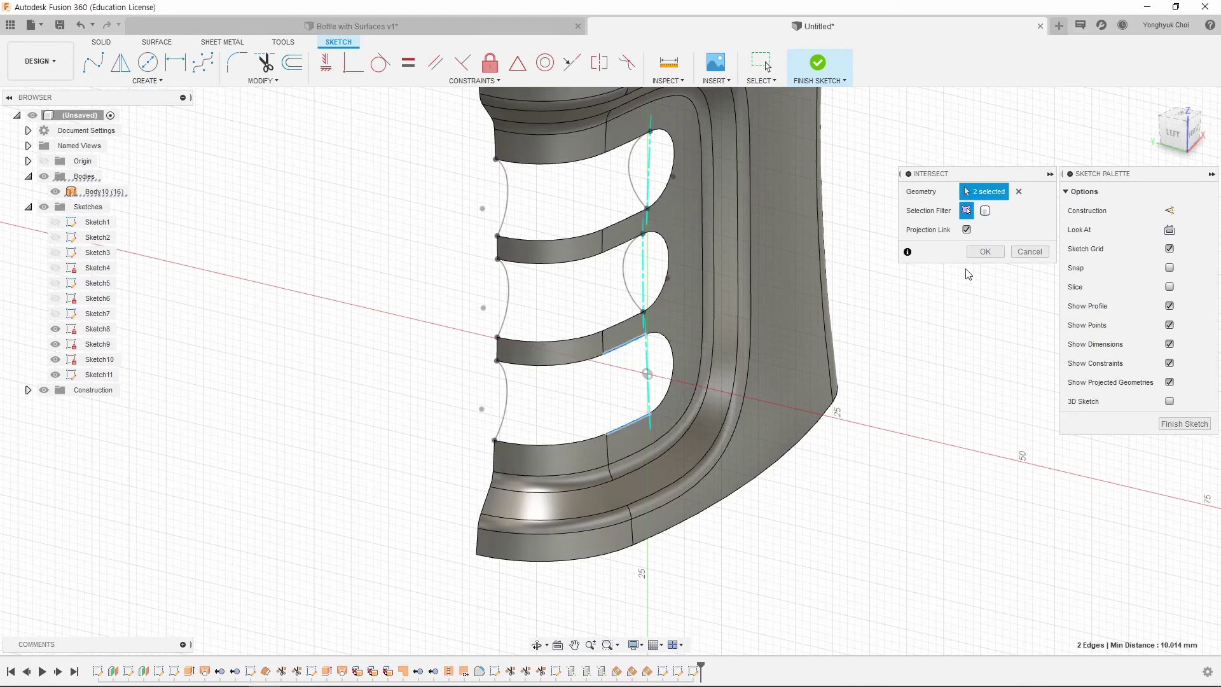
left_click(985, 251)
key("Escape")
Step: Close the lowest slot with a 3-point arc dimensioned R6 mm and finish the sketch
left_click(158, 82)
mouse_move(100, 139)
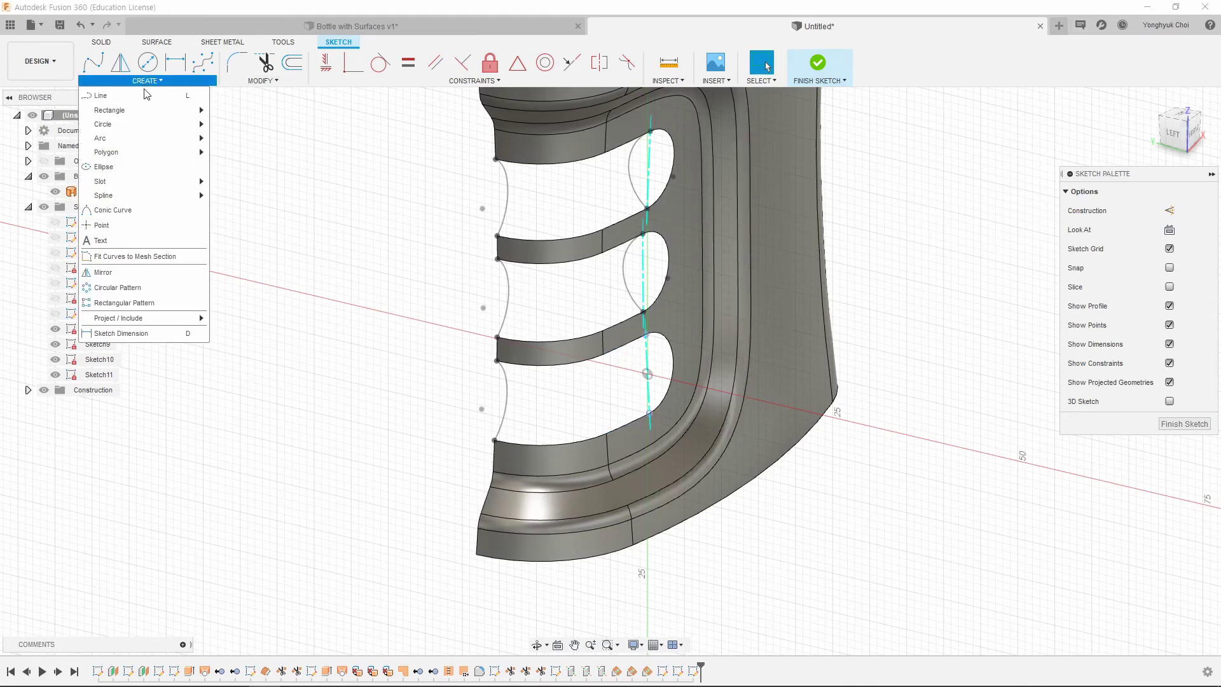
left_click(235, 138)
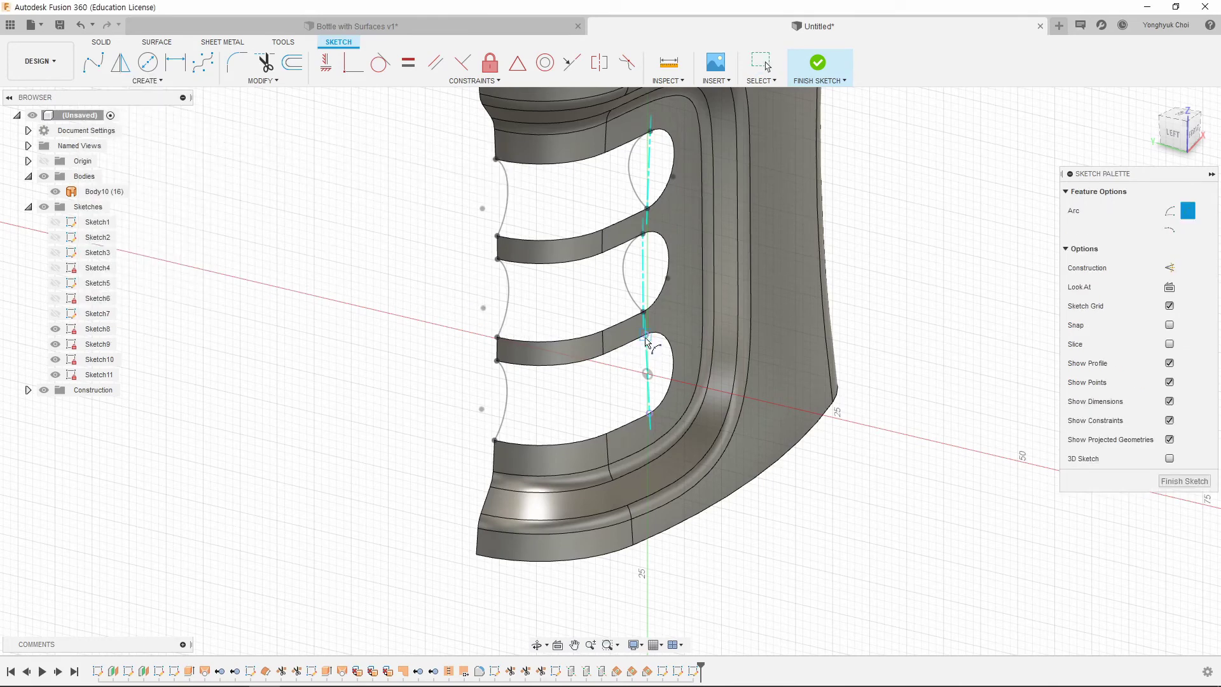
left_click(645, 336)
left_click(649, 412)
left_click(175, 61)
left_click(626, 381)
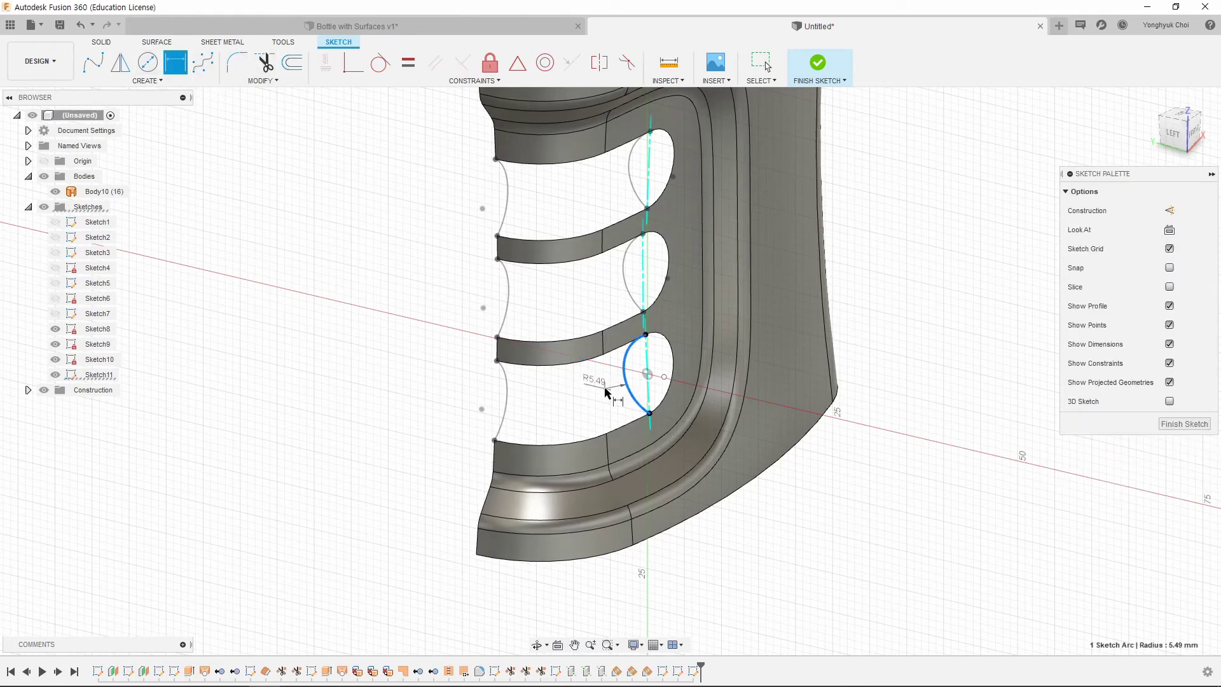
type("6")
key("Return")
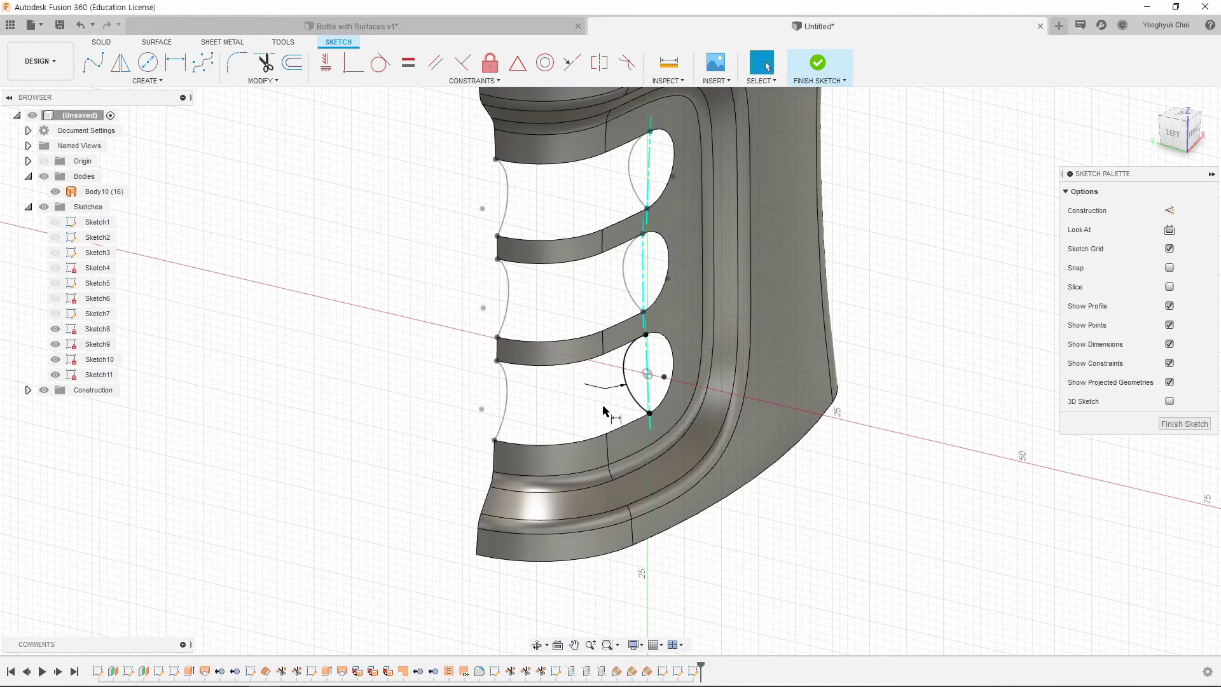
left_click(1177, 428)
Step: Surface-extrude the three left-side arcs 6 mm outward into bodies Body11–Body13
mouse_move(741, 518)
middle_mouse_down("shift")
mouse_move(692, 531)
mouse_move(714, 532)
middle_mouse_up("shift")
scroll(714, 531, "up", 2)
left_click(148, 61)
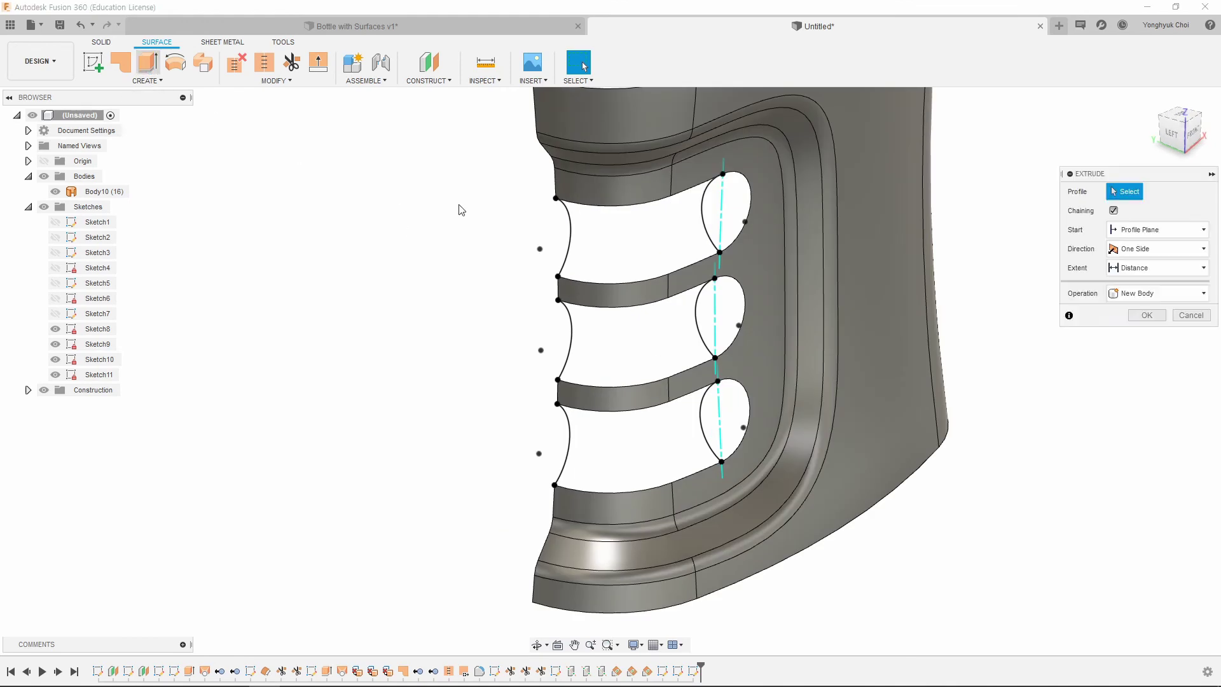
left_click(568, 252)
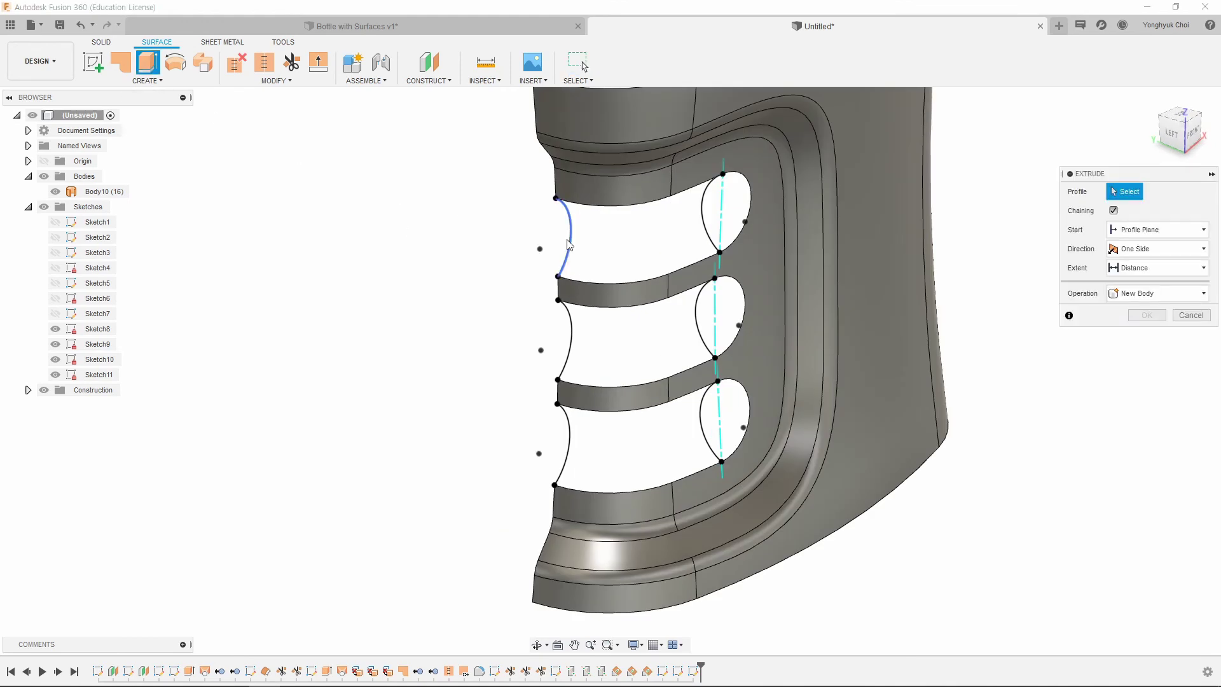
left_click(573, 343)
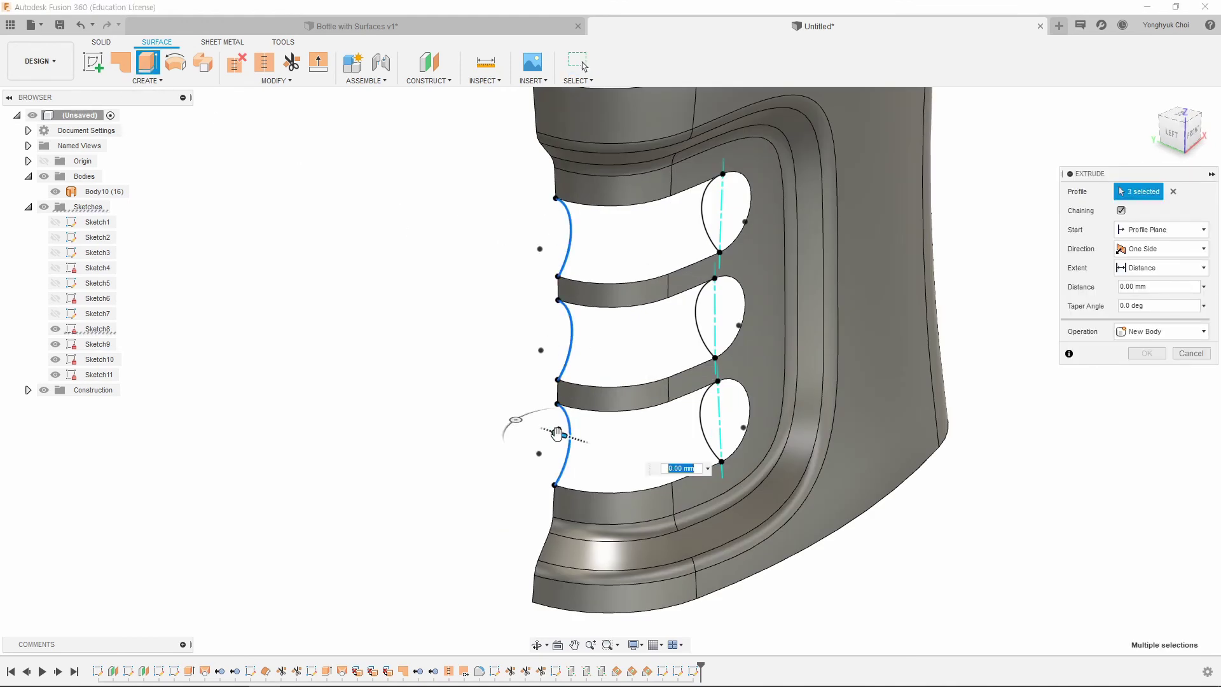
left_click_drag(557, 433, 513, 417)
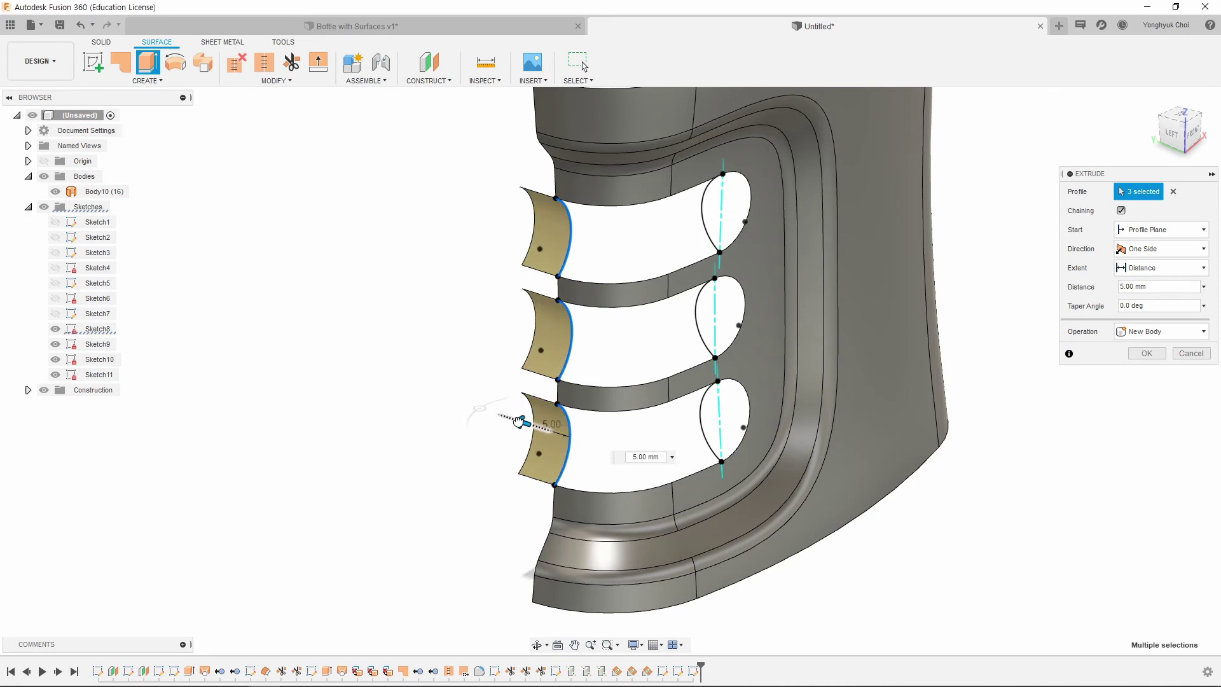
left_click(1143, 355)
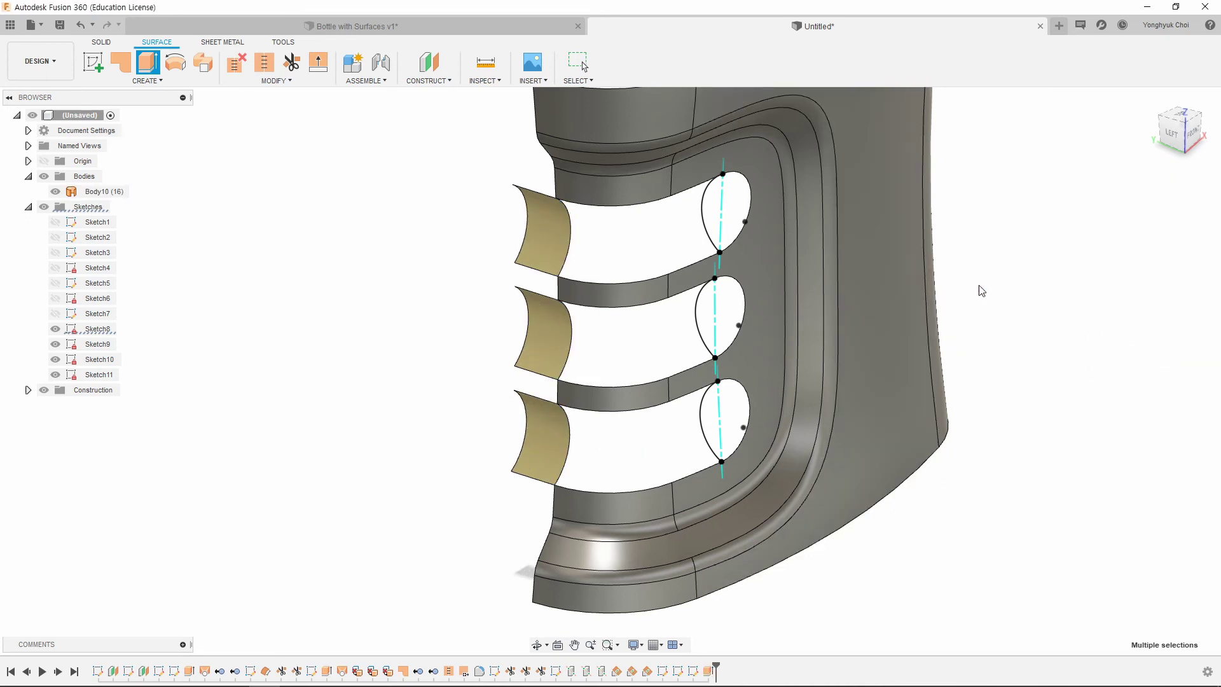
left_click(148, 77)
Step: Loft the top patch edge into the upper slot outline with two rails, Profile 1 tangent (G1)
left_click(115, 173)
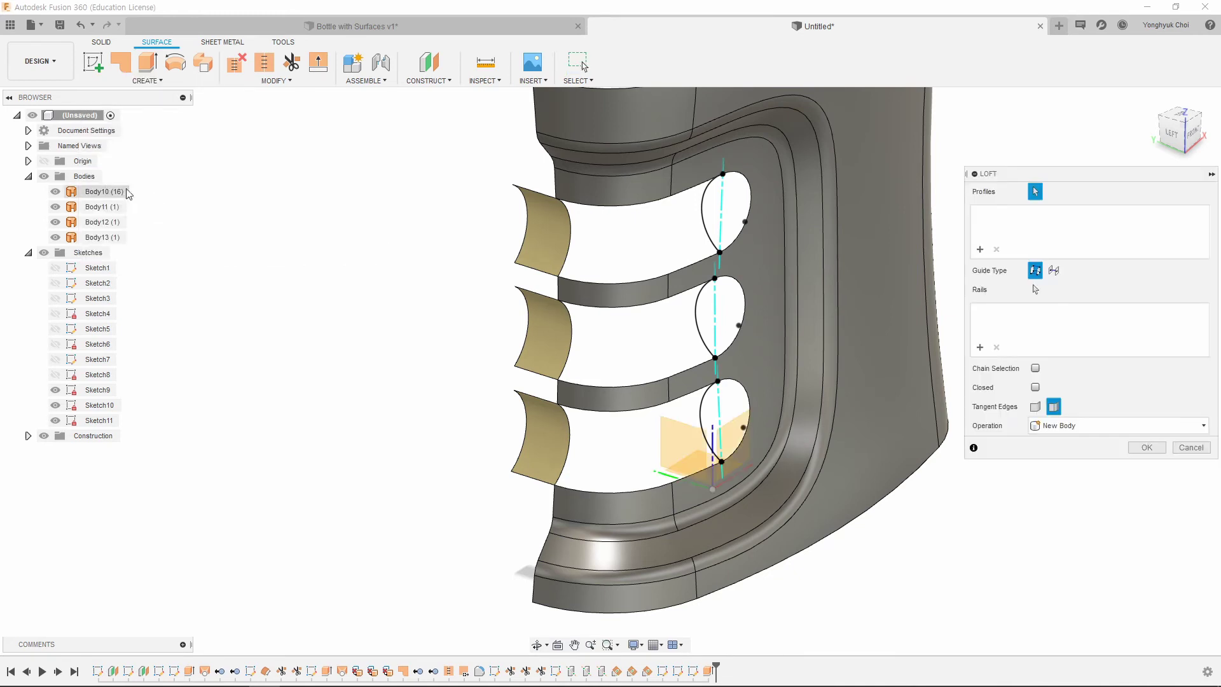
left_click(568, 235)
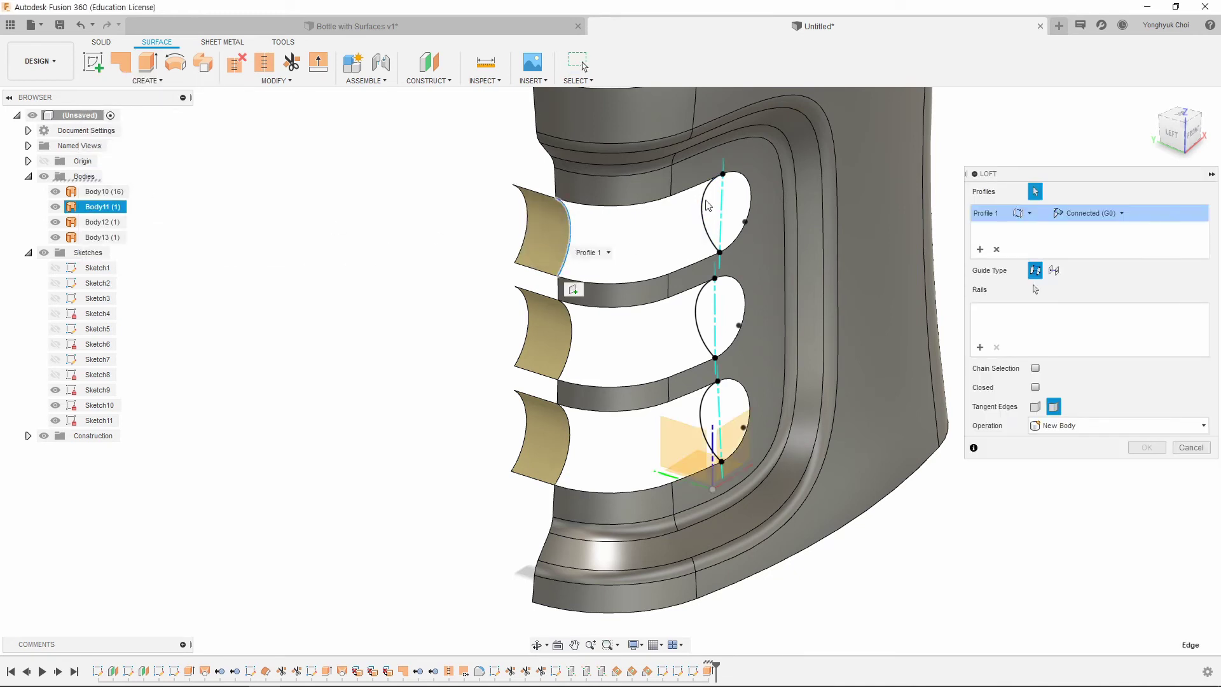
left_click(706, 207)
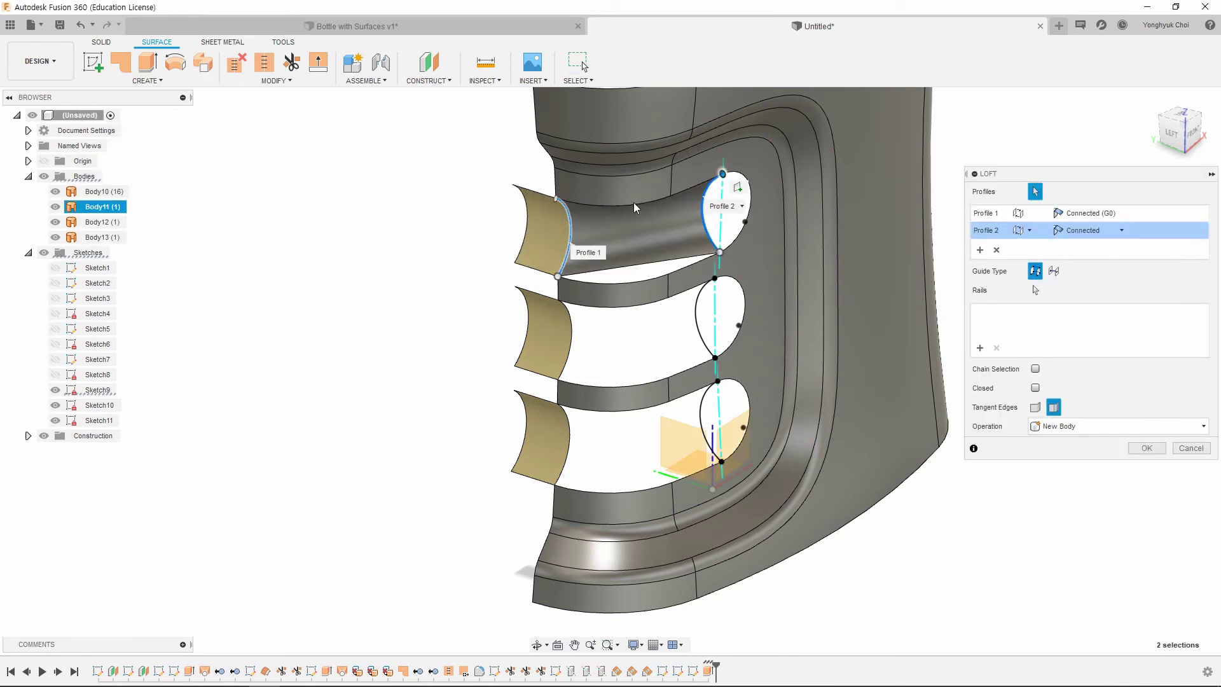
left_click(1035, 291)
left_click(674, 198)
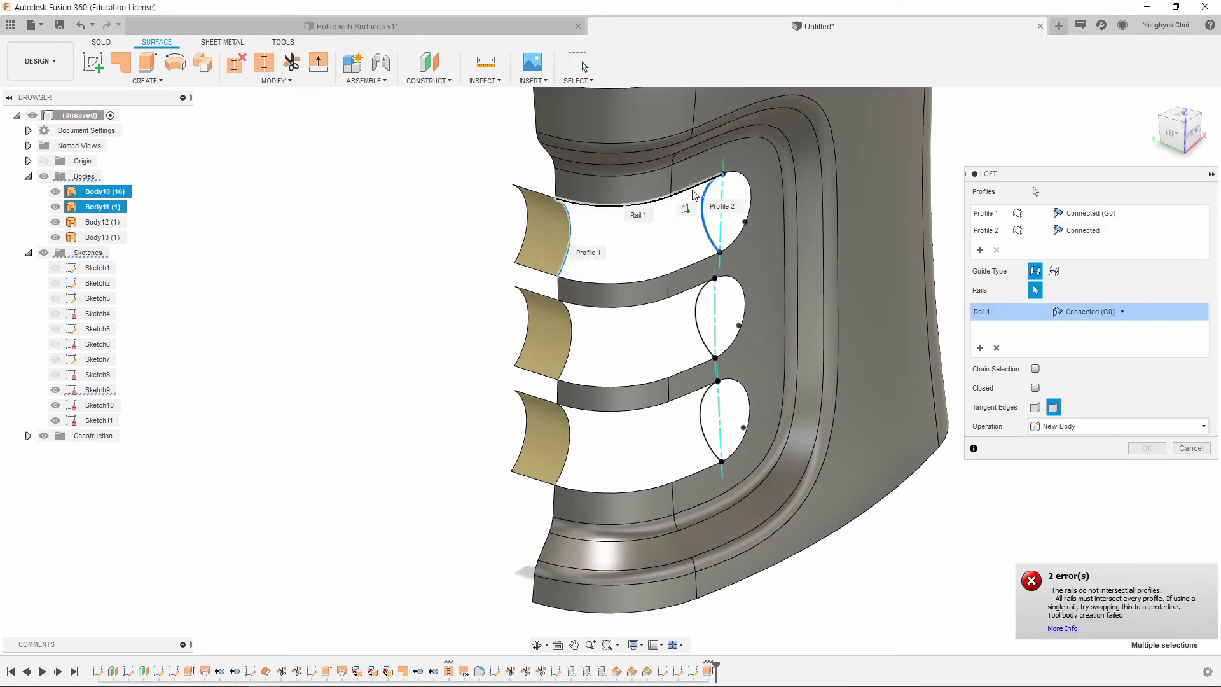
left_click(653, 278)
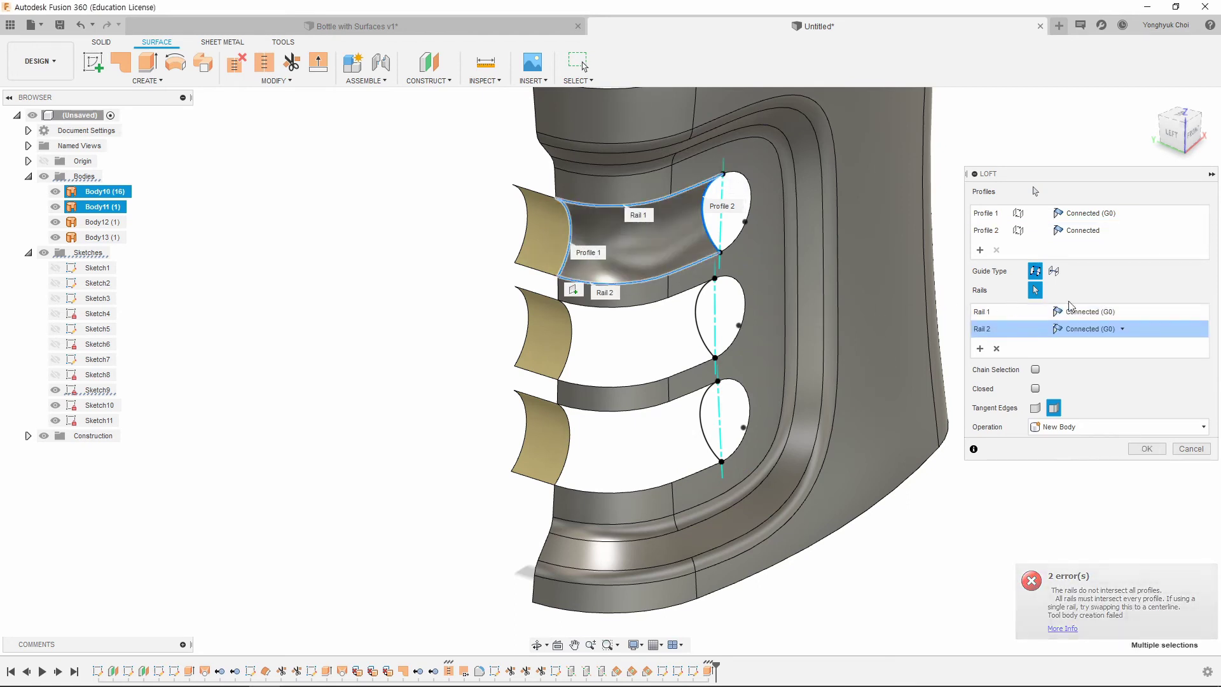
left_click(1124, 214)
left_click(1110, 247)
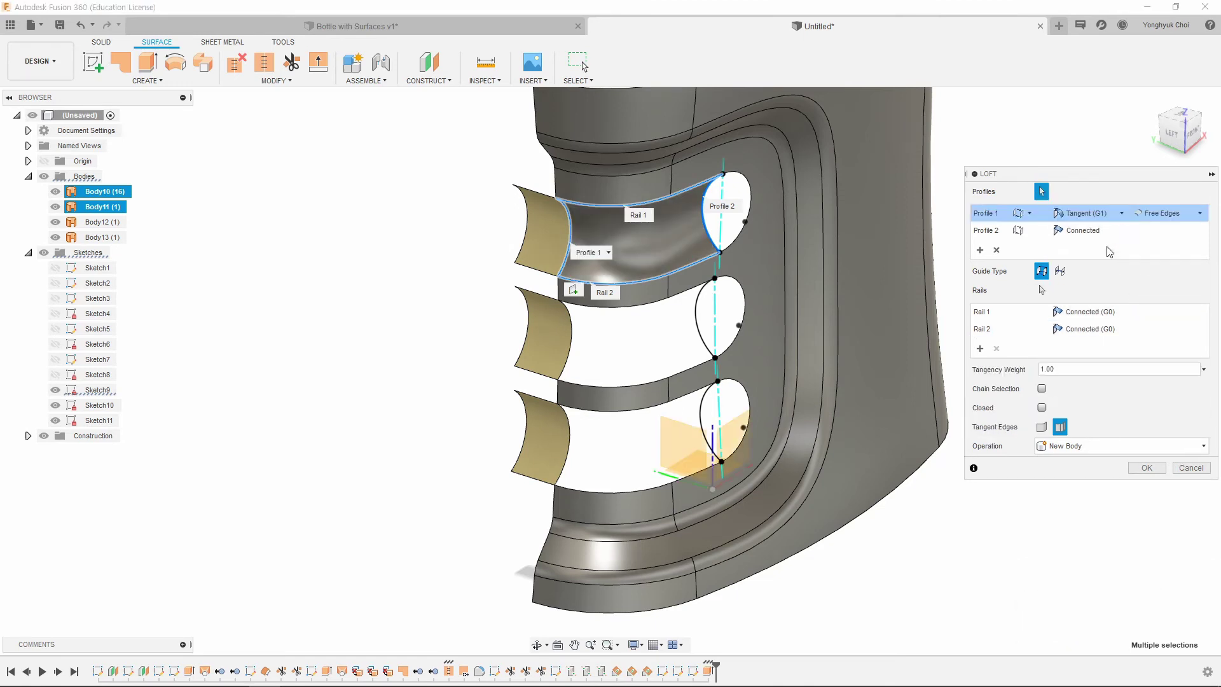
left_click(1144, 468)
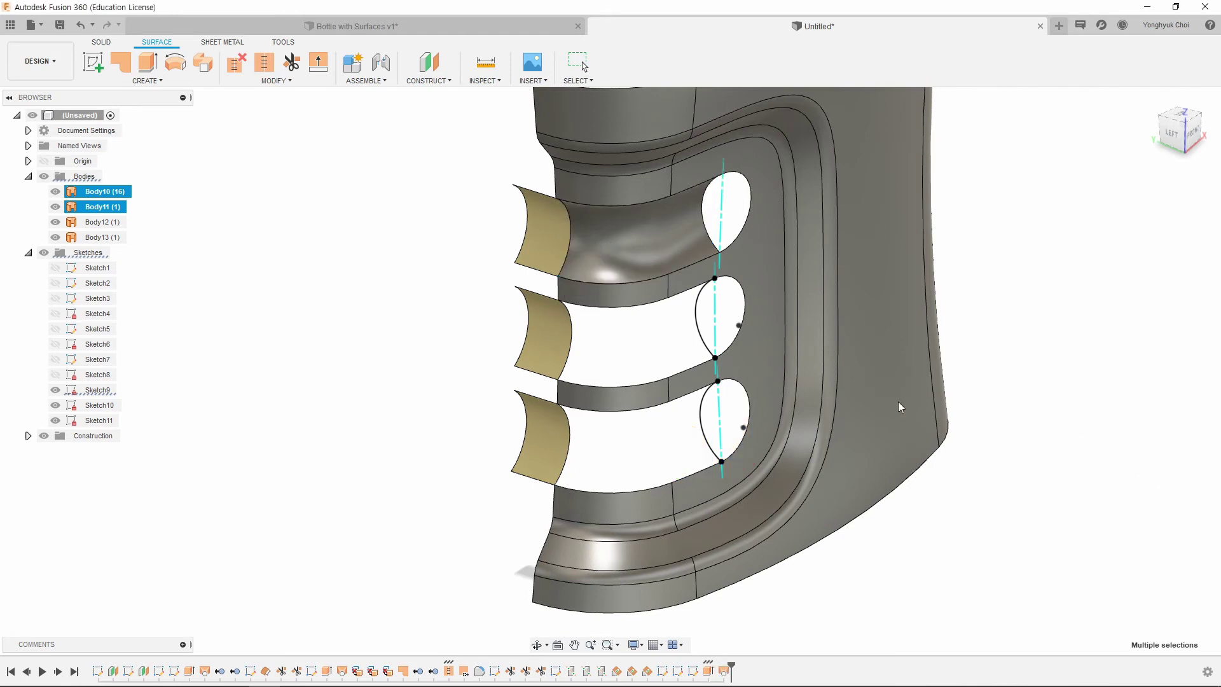
Step: Loft the middle patch edge into the middle slot outline with top and bottom rails, Profile 1 tangent (G1)
left_click(145, 82)
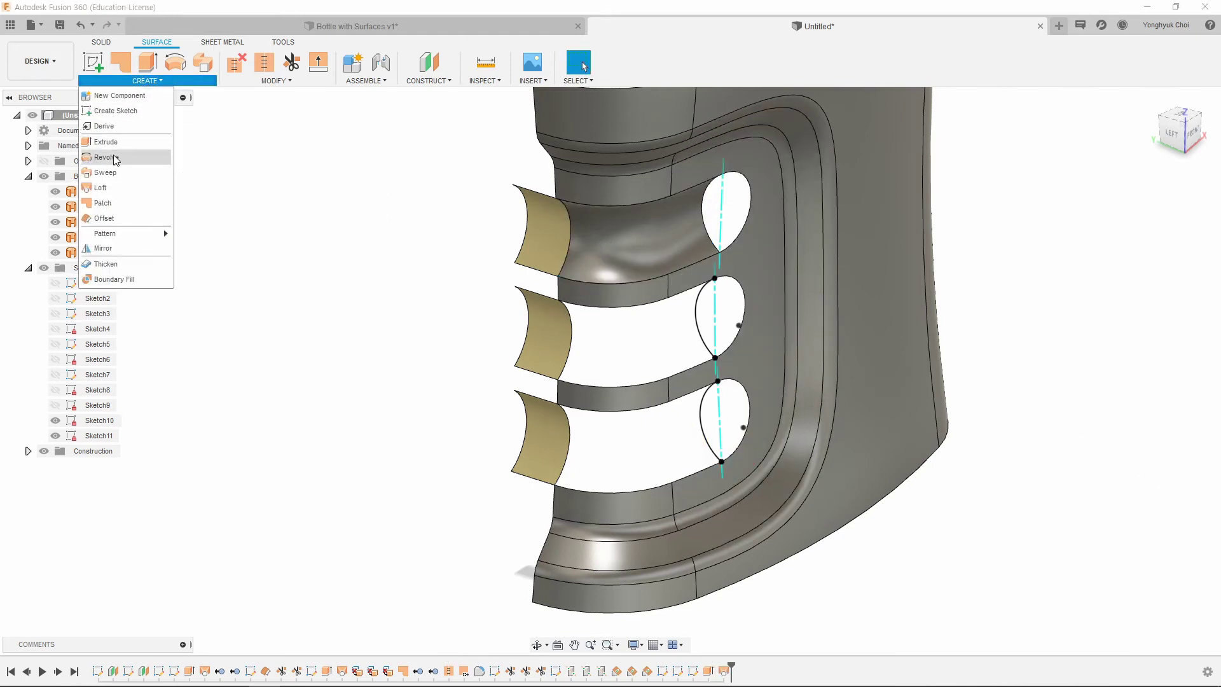
left_click(106, 188)
left_click(568, 331)
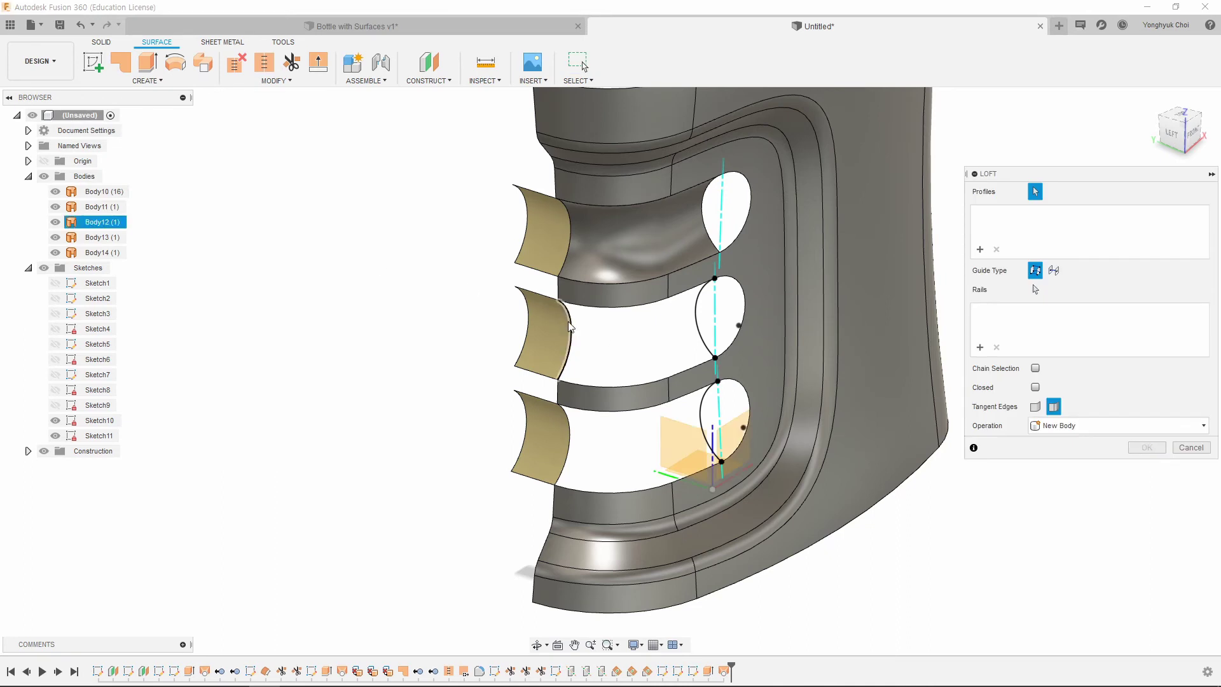
left_click(700, 311)
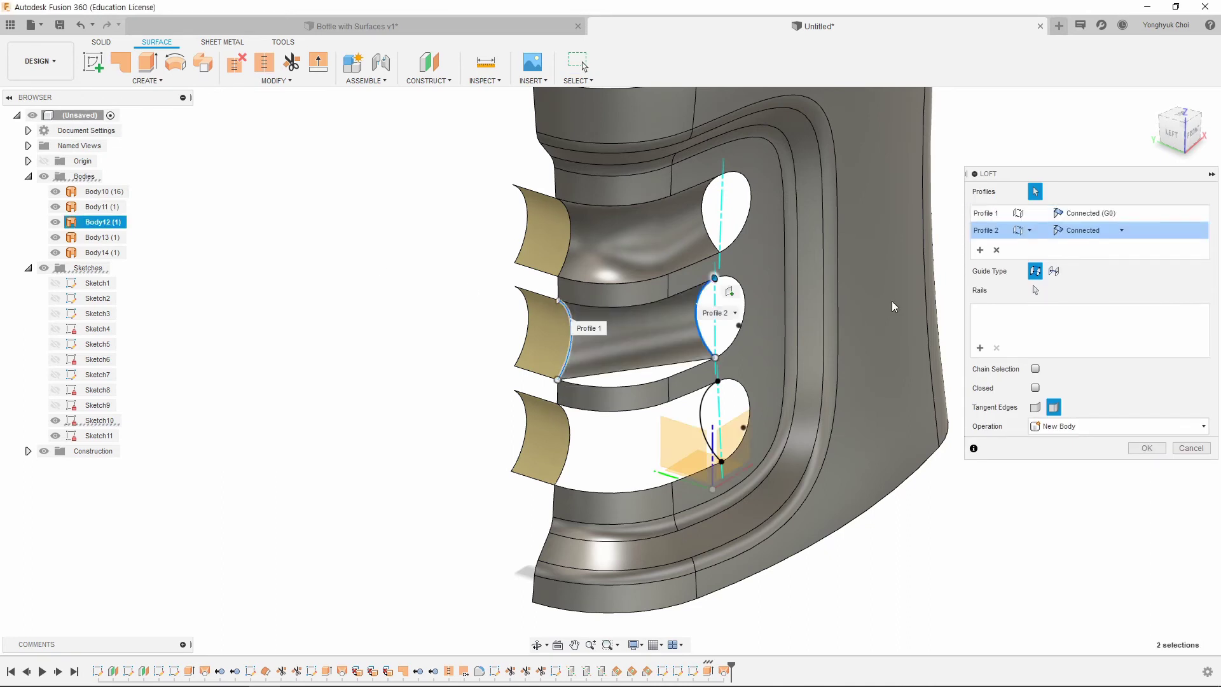
left_click(1035, 290)
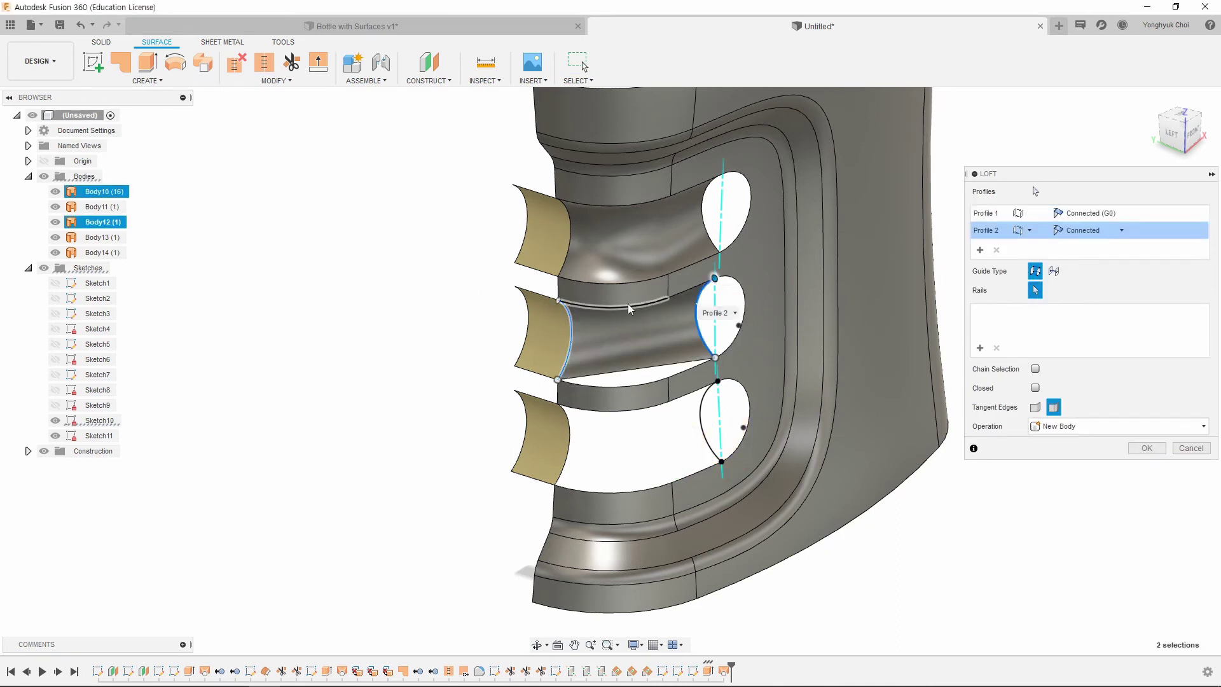
left_click(664, 298)
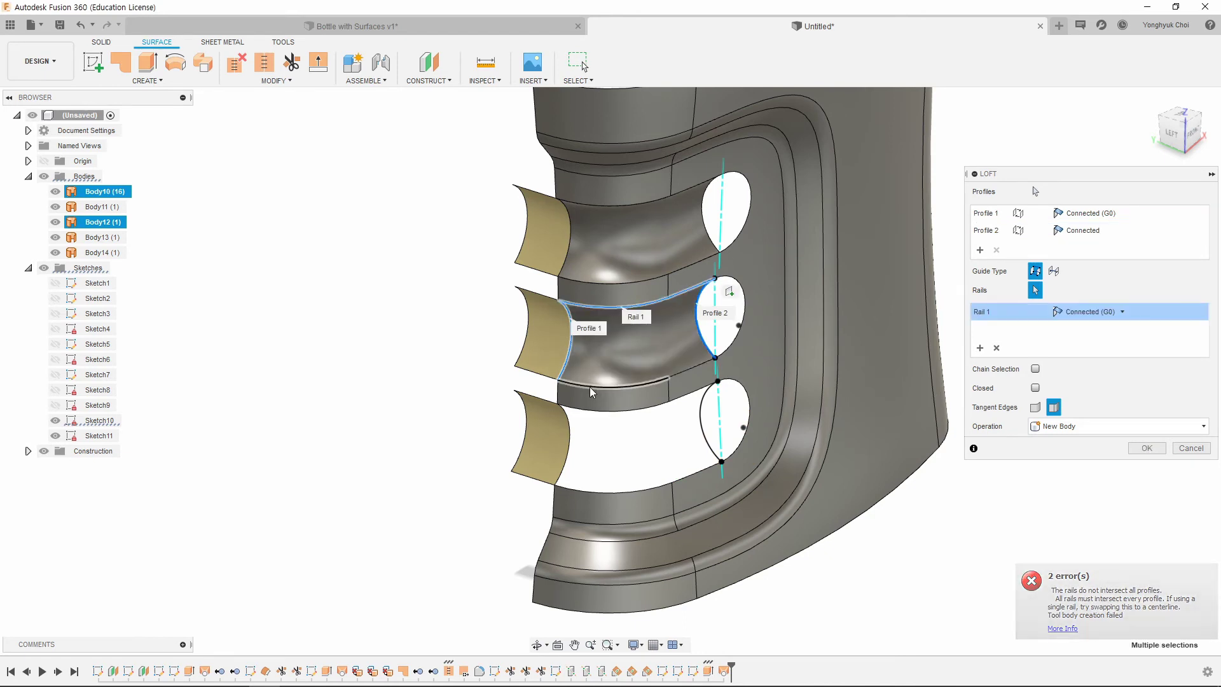
left_click(667, 377)
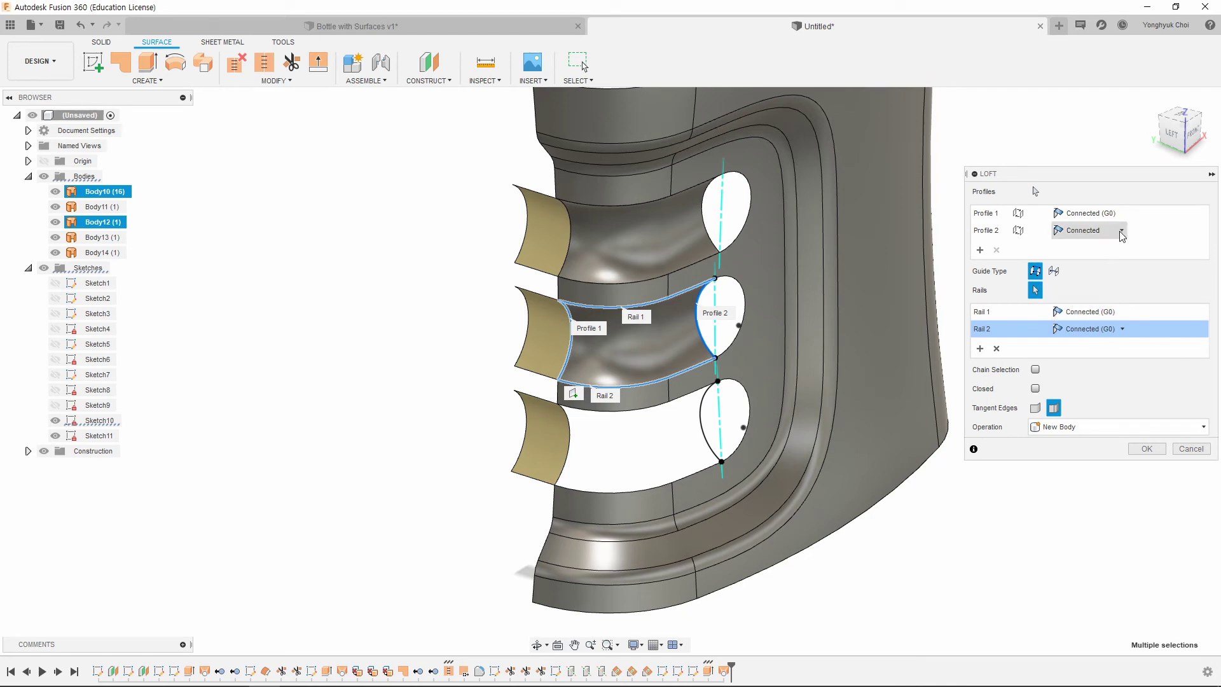
left_click(1122, 214)
left_click(1117, 248)
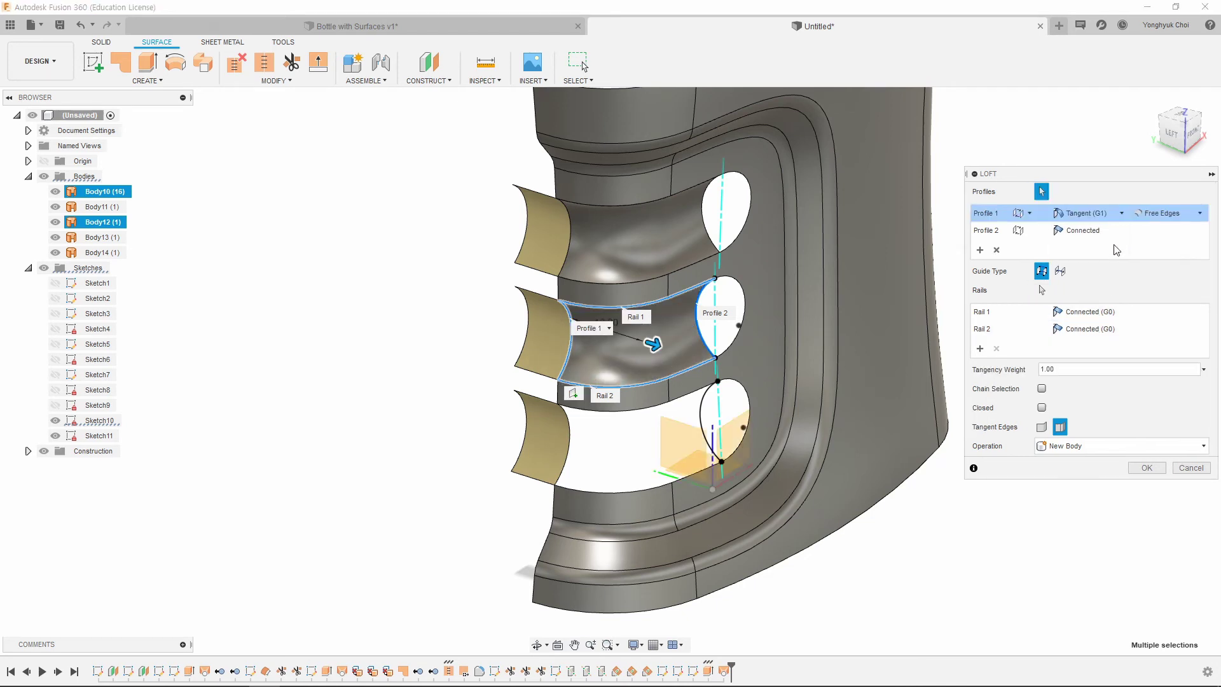
left_click(1146, 469)
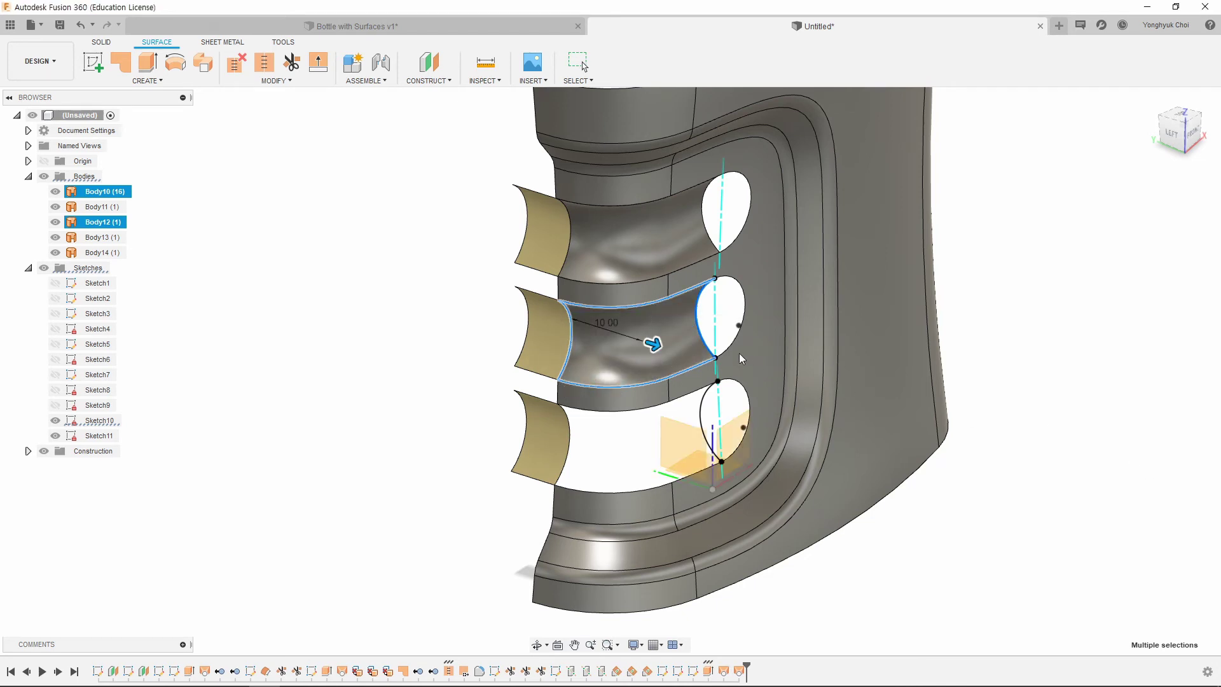
Step: Set up a bottom-pocket loft with the hole arc as a profile and upper and lower edges as rails
scroll(483, 384, "down", 3)
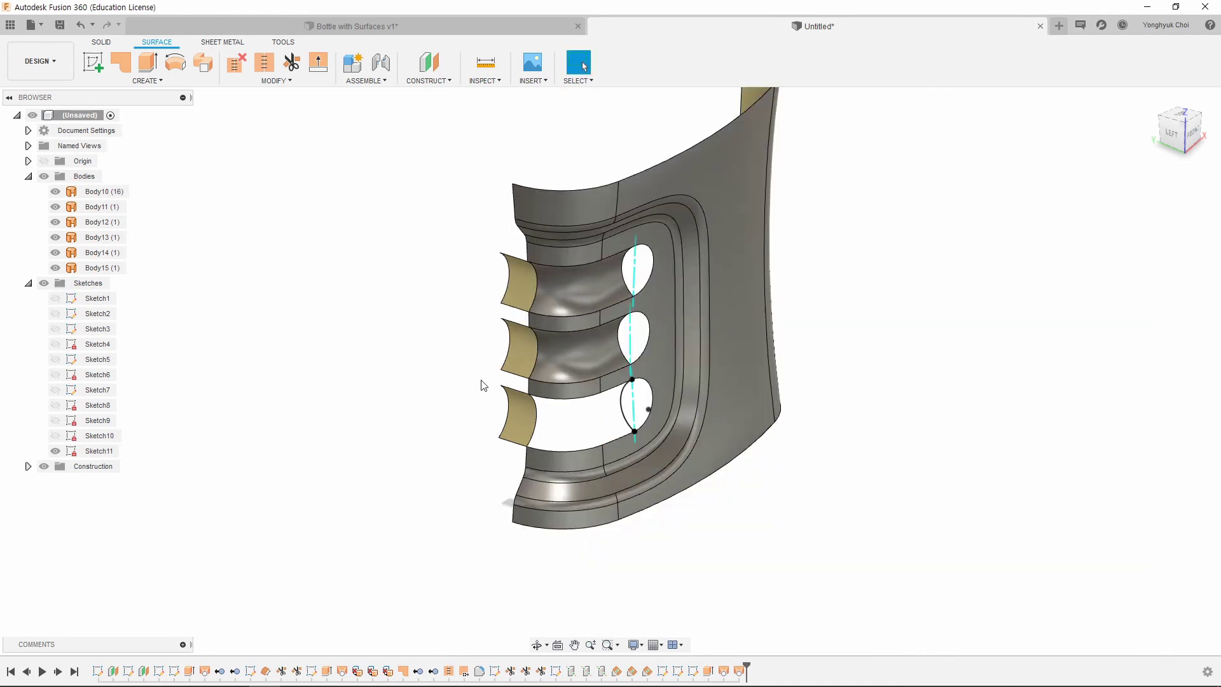
scroll(517, 353, "up", 3)
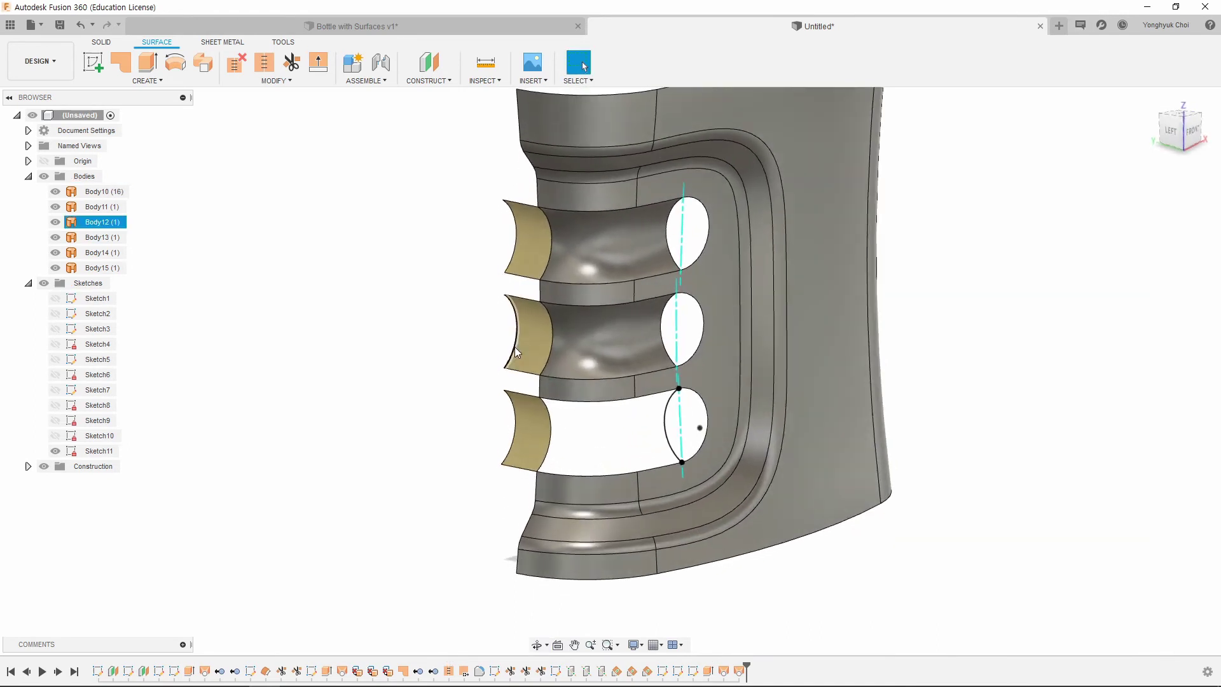
left_click(162, 81)
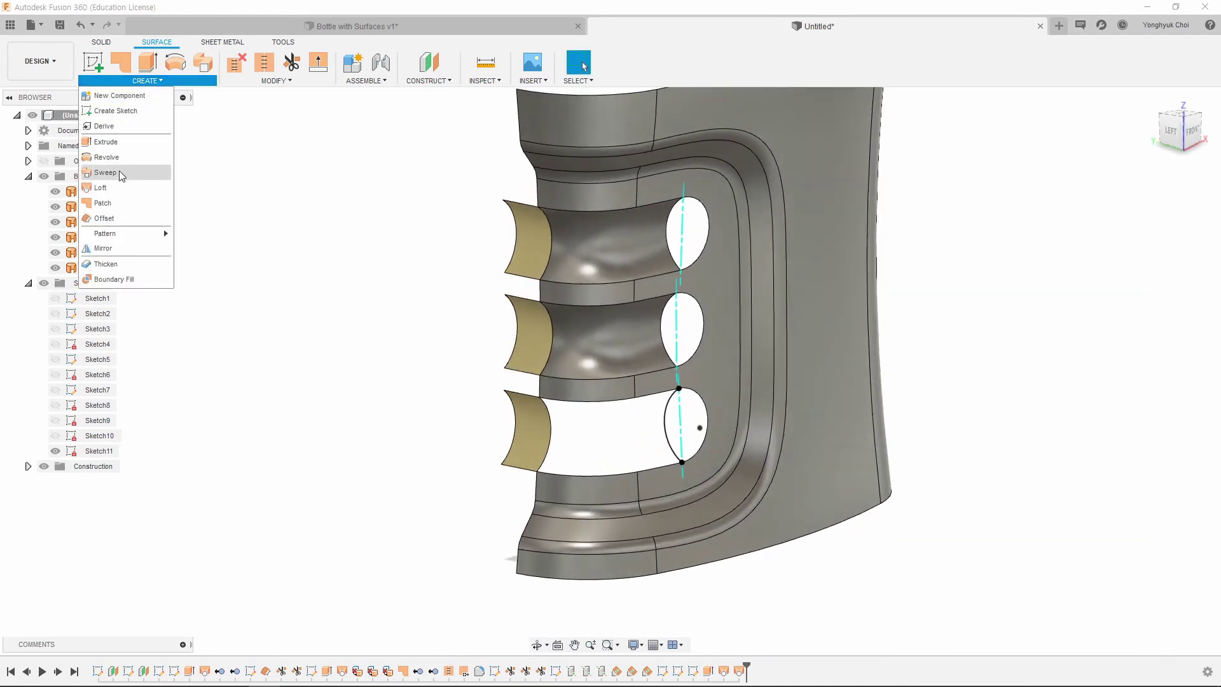
left_click(115, 188)
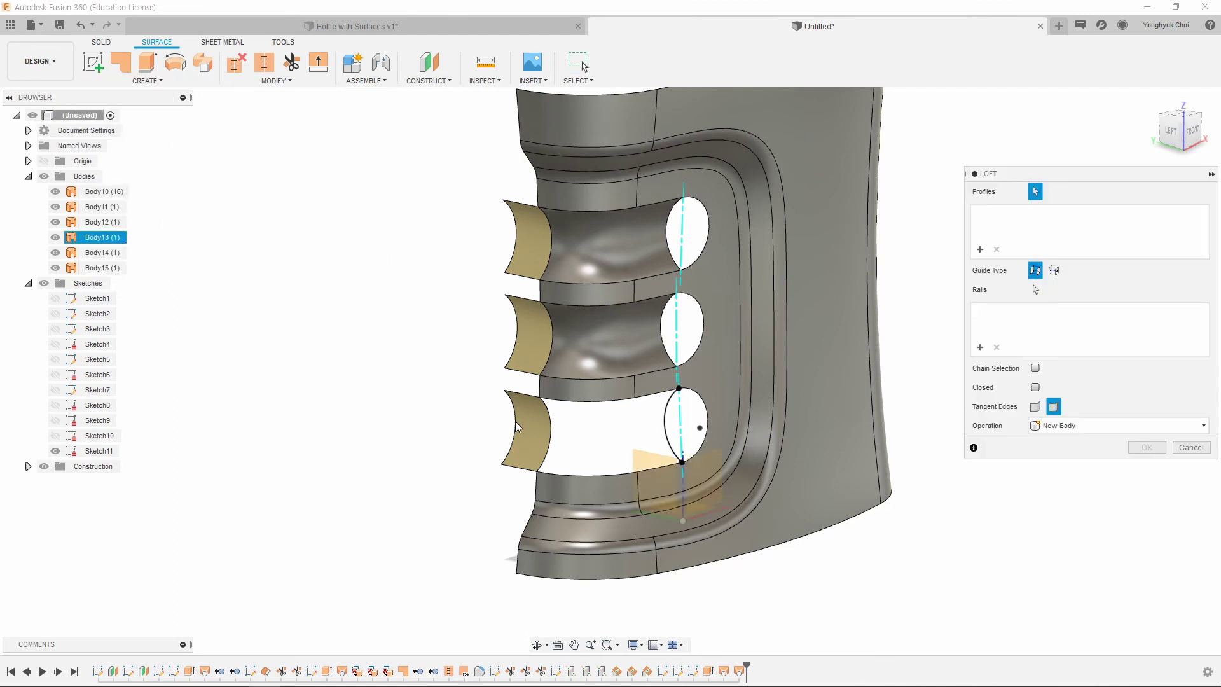
left_click(549, 430)
left_click(666, 419)
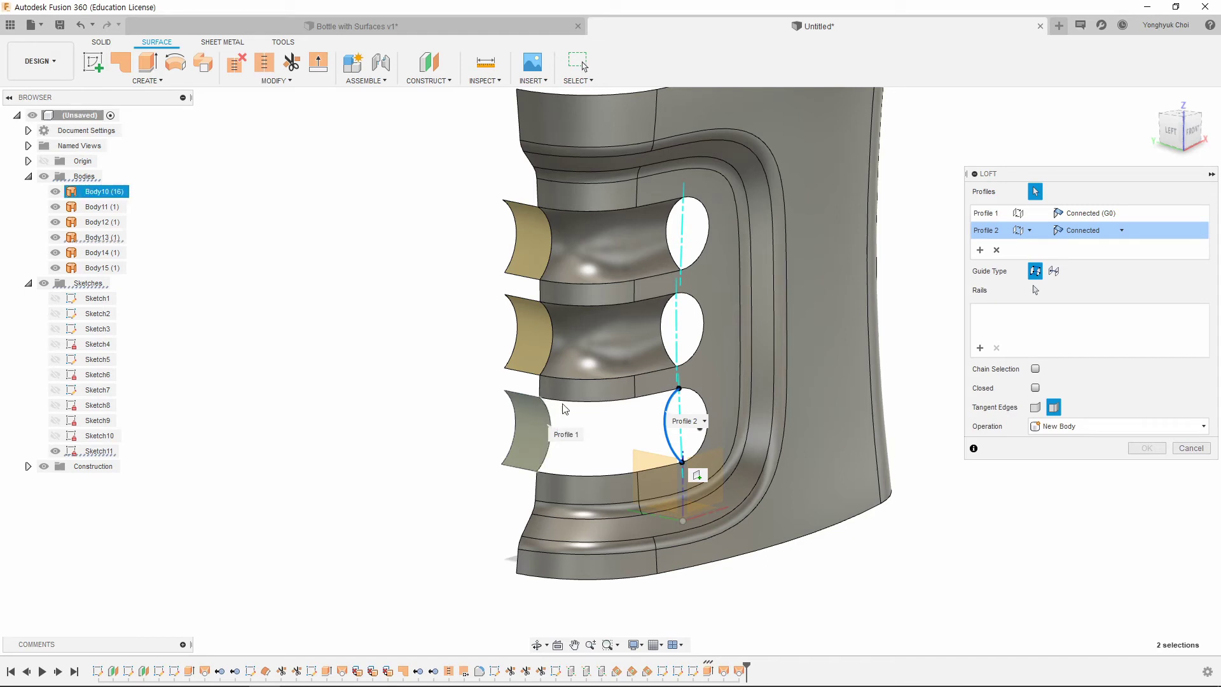
left_click(1034, 293)
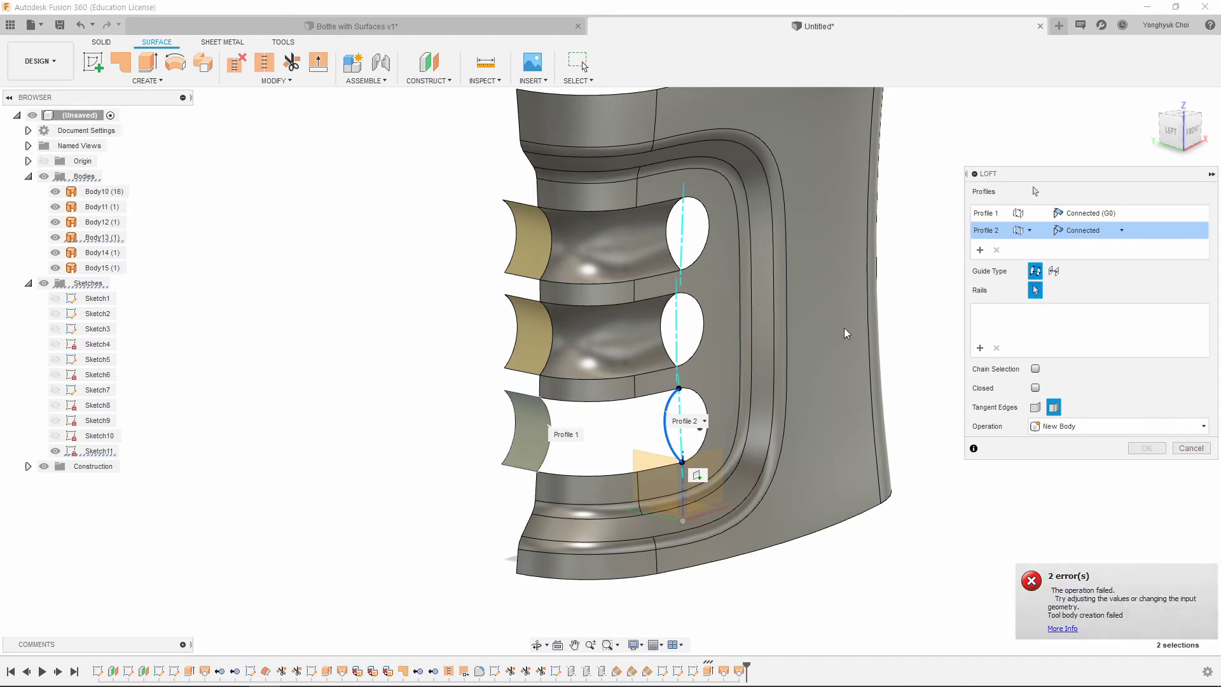
left_click(648, 399)
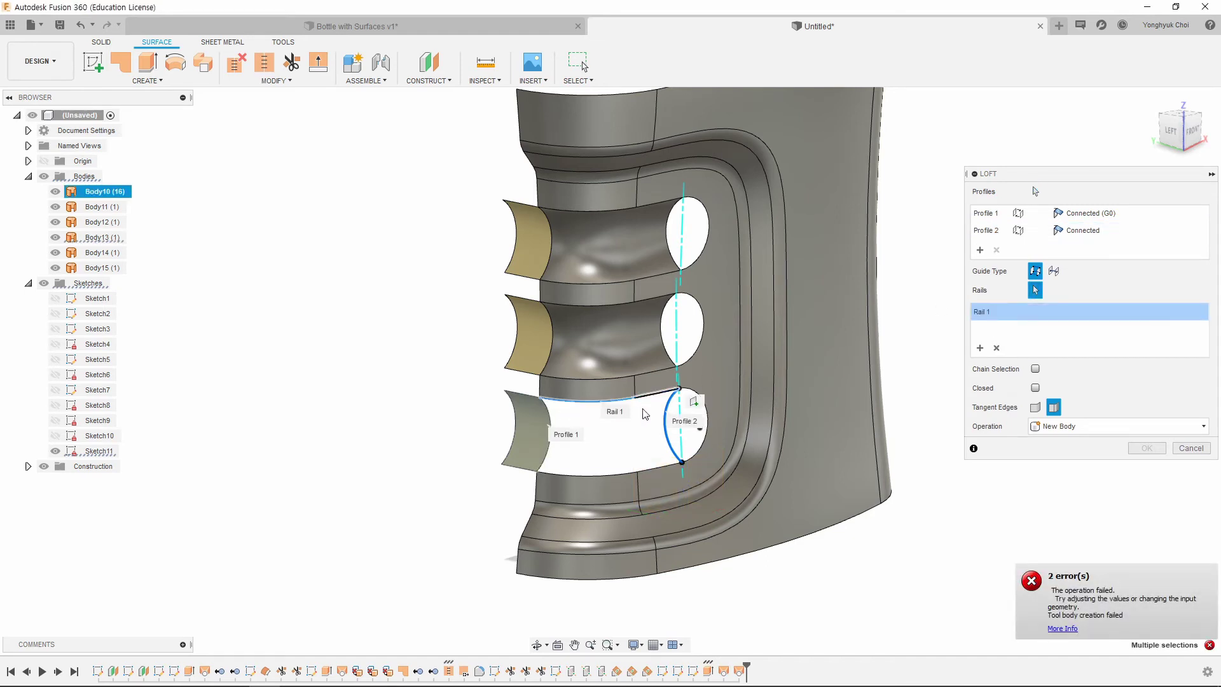
left_click(569, 477)
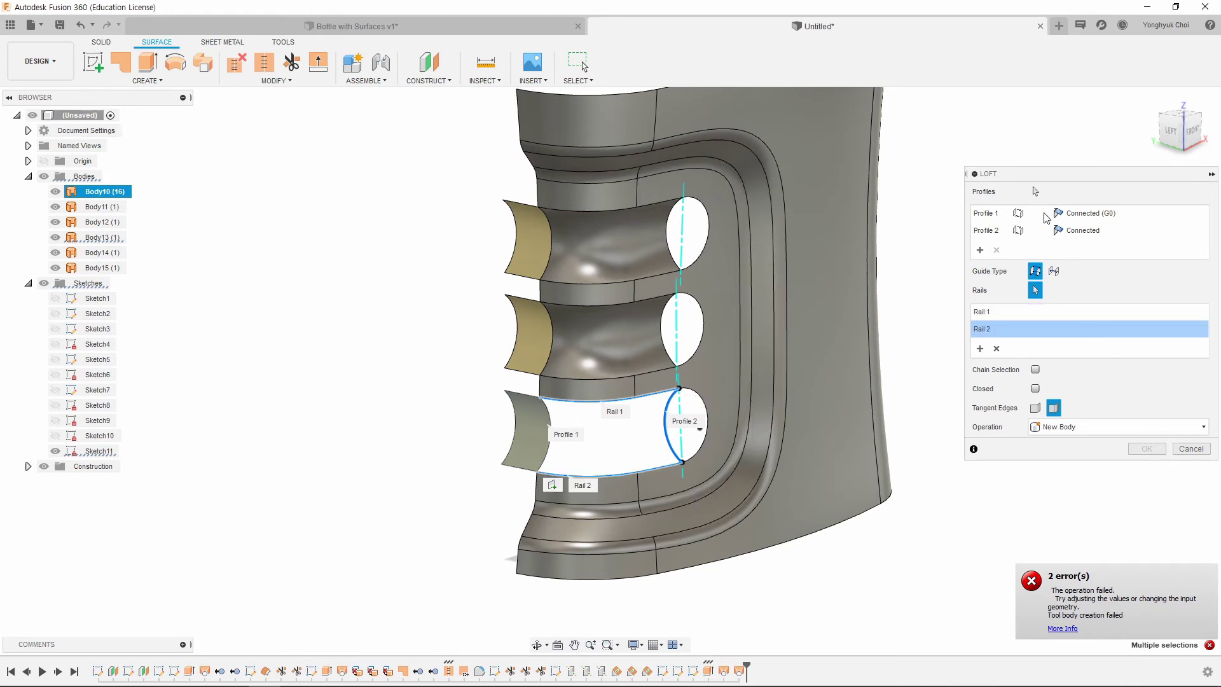
Step: Replace the misplaced profile with the left surface edge, making Profile 2 tangent (G1)
left_click(1030, 216)
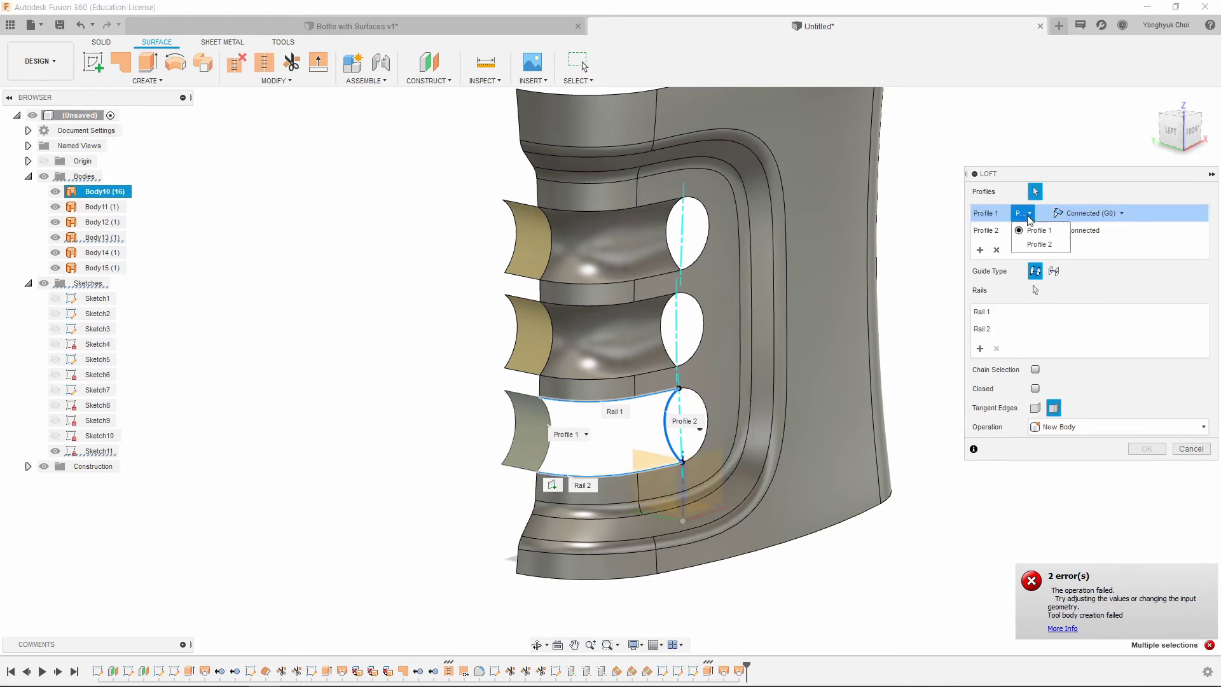
left_click(996, 252)
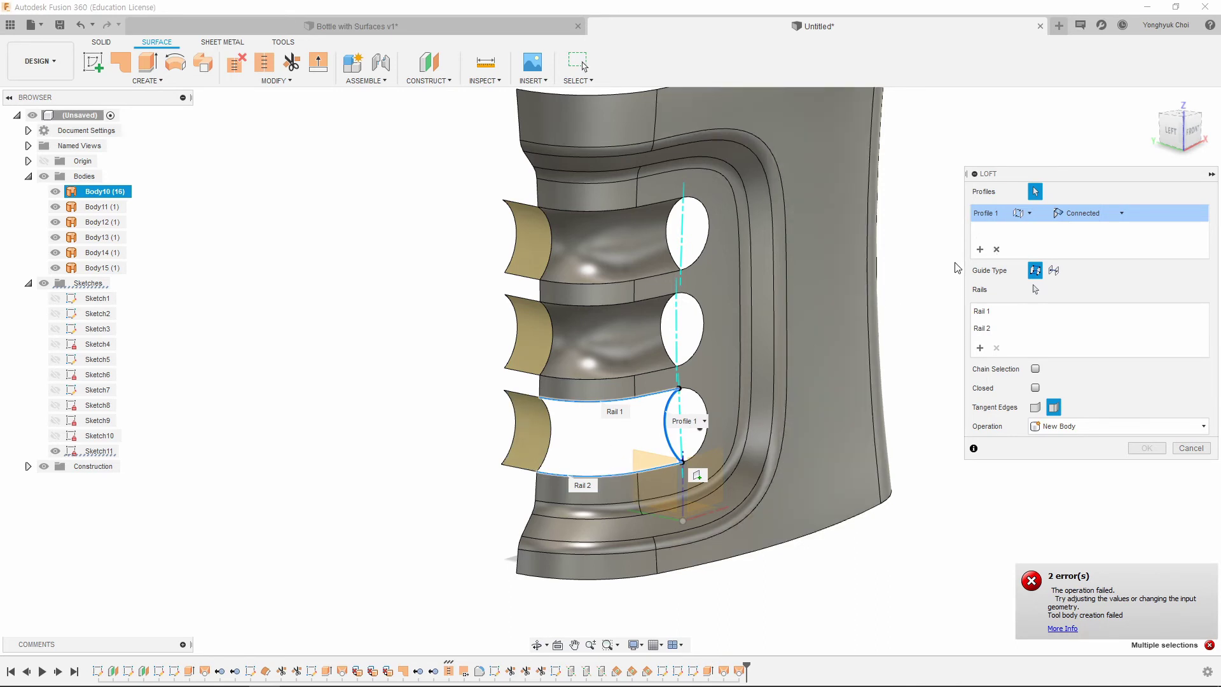
left_click(548, 419)
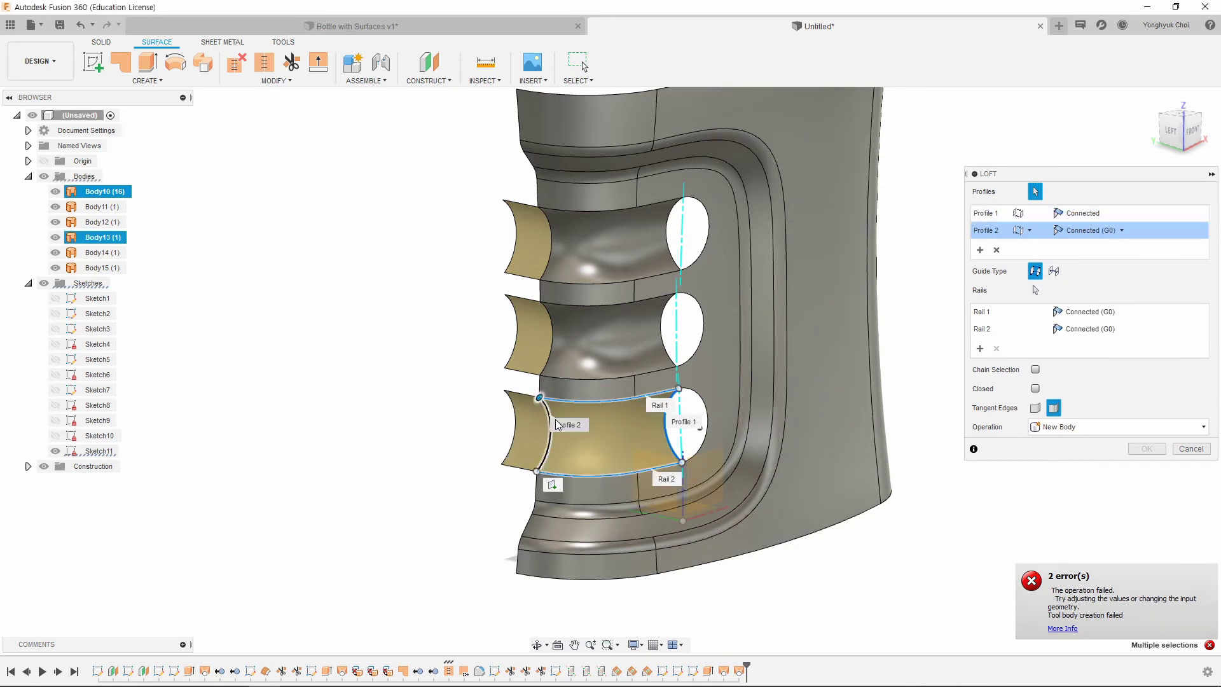
left_click(1123, 231)
left_click(1108, 264)
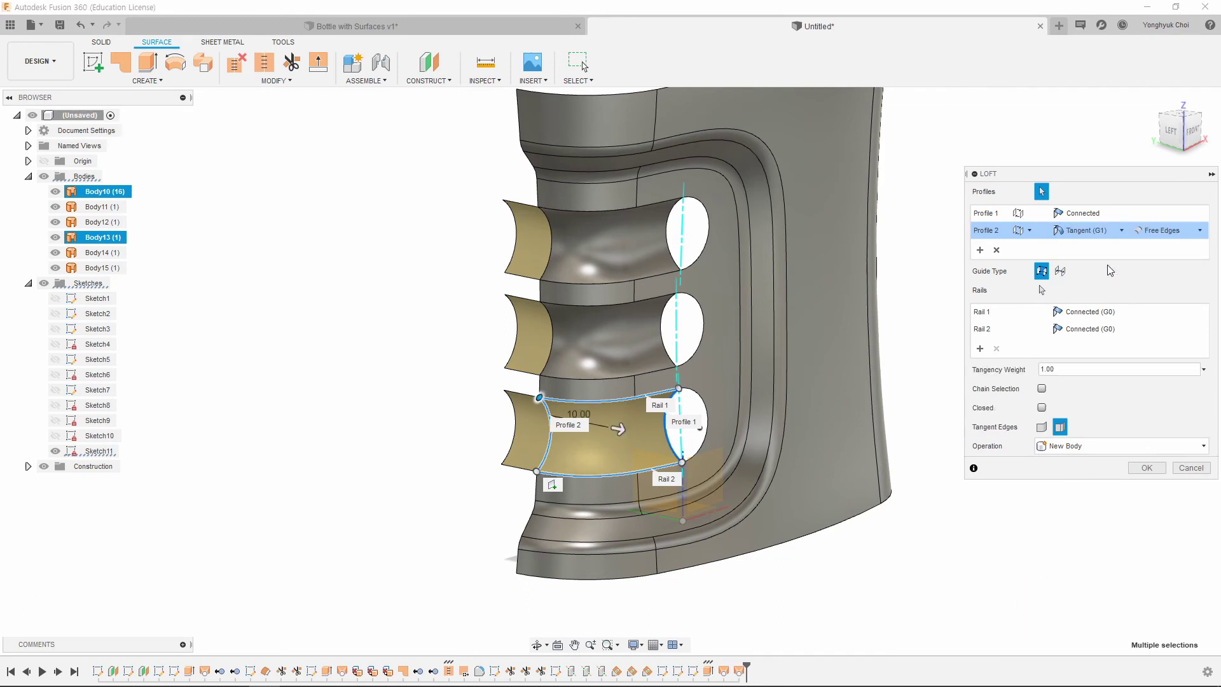
Step: Create the bottom pocket loft and remove helper surfaces Body11–Body13
left_click(1142, 470)
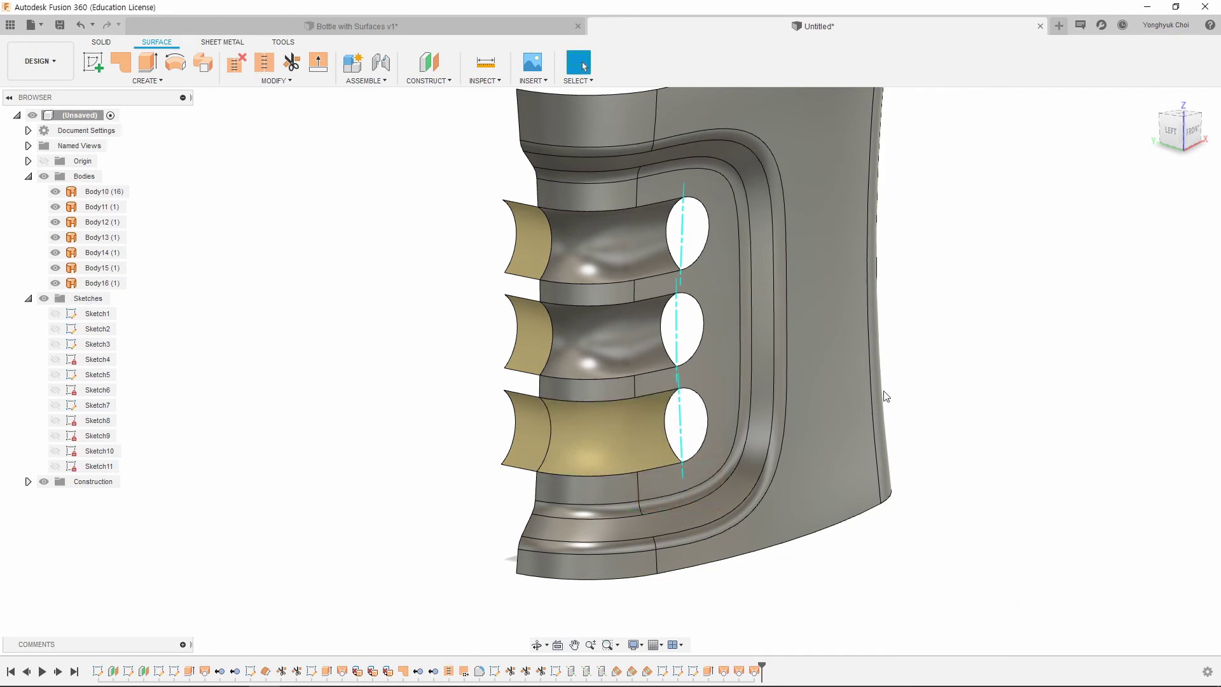
left_click(105, 237)
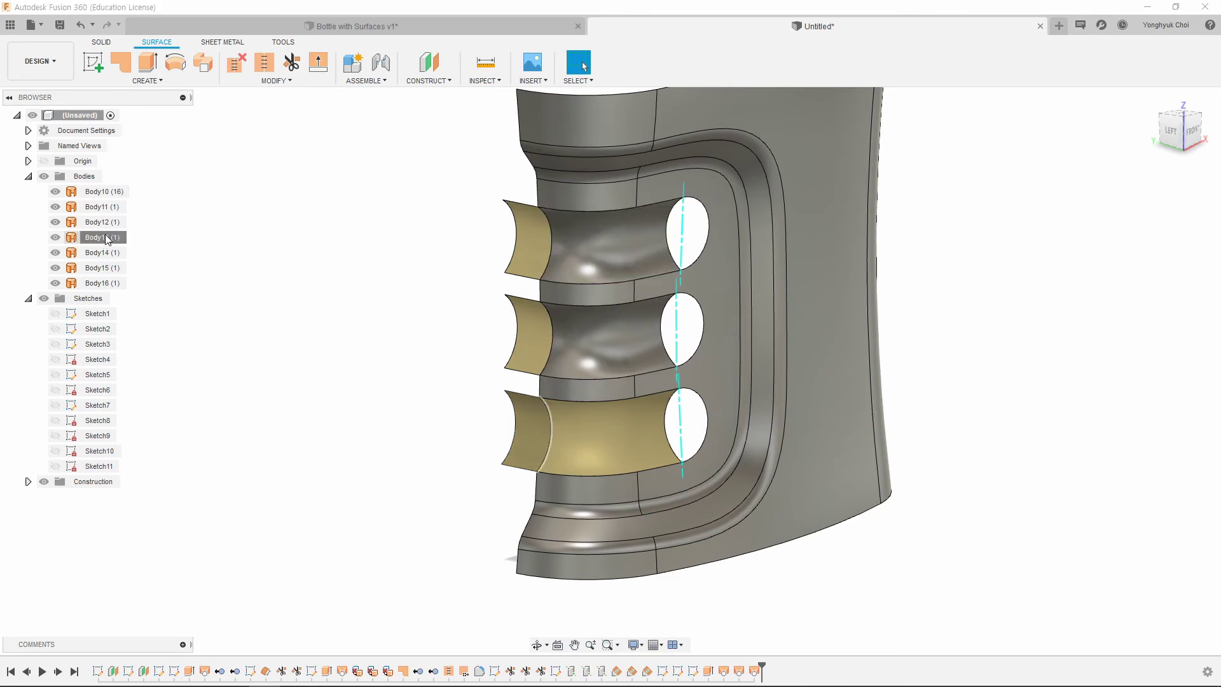
left_click(106, 208, "shift")
right_click(106, 208)
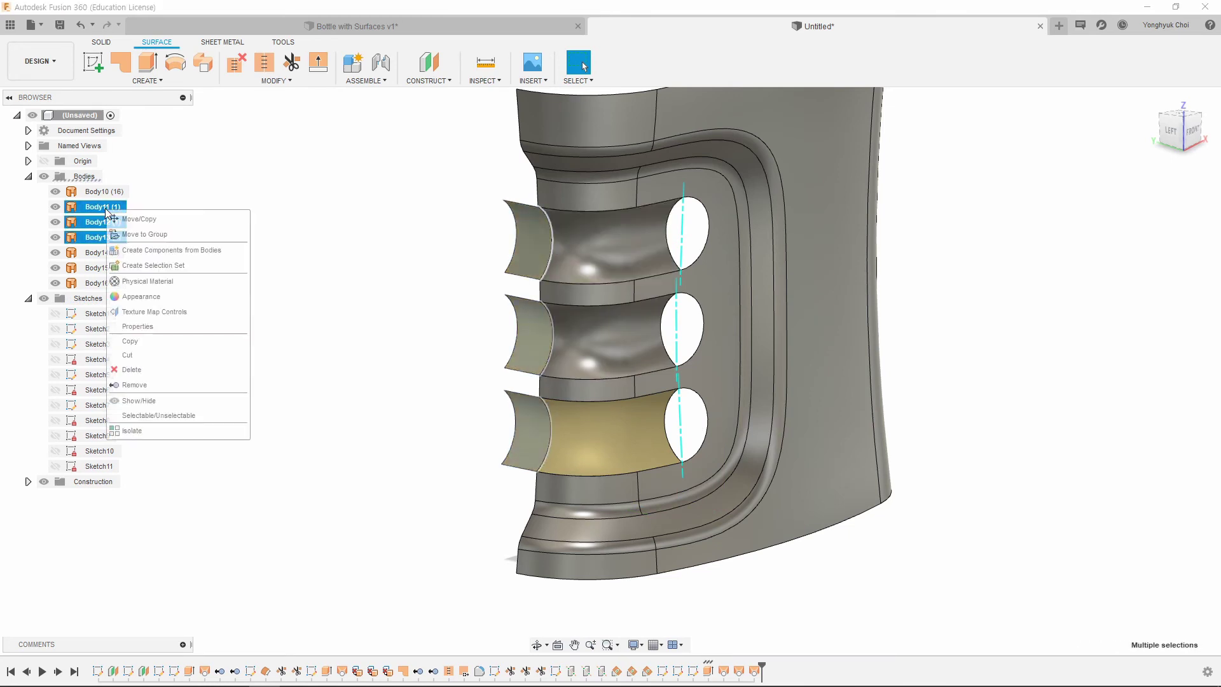
left_click(134, 385)
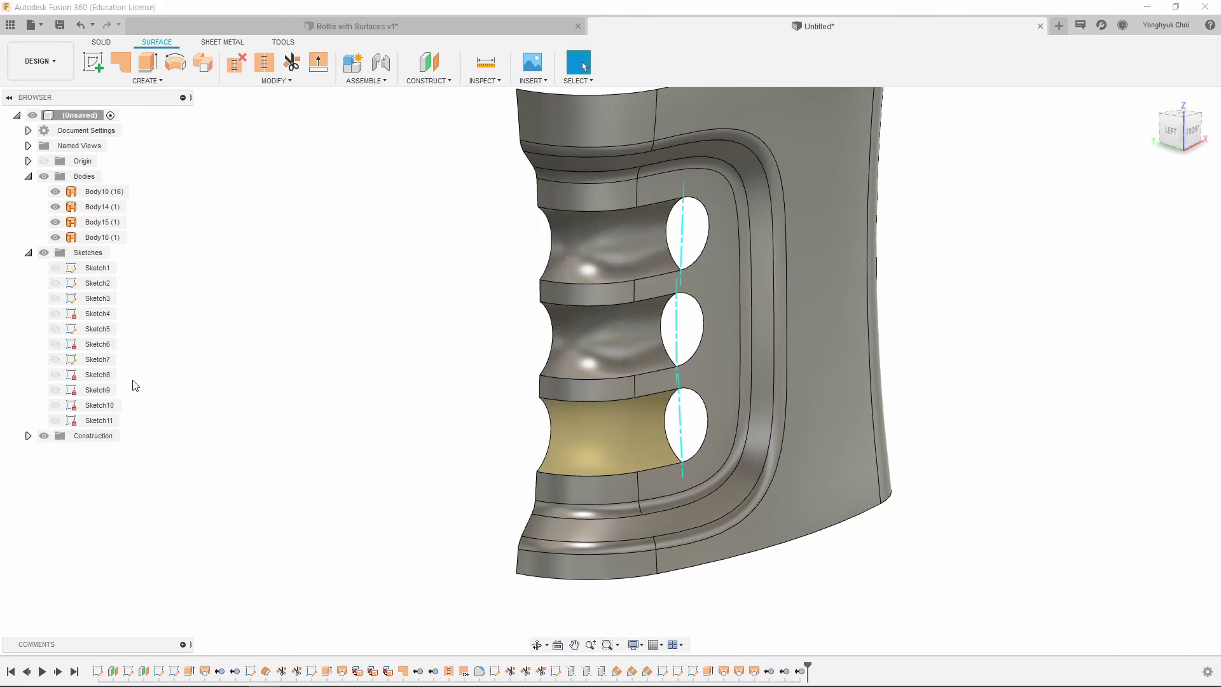
Step: Hide the construction axis and orbit the view to face the pocket openings
left_click(44, 436)
left_click(724, 396)
mouse_move(722, 401)
middle_mouse_down("shift")
mouse_move(745, 428)
mouse_move(698, 450)
mouse_move(679, 421)
mouse_move(694, 414)
middle_mouse_up("shift")
key("Escape")
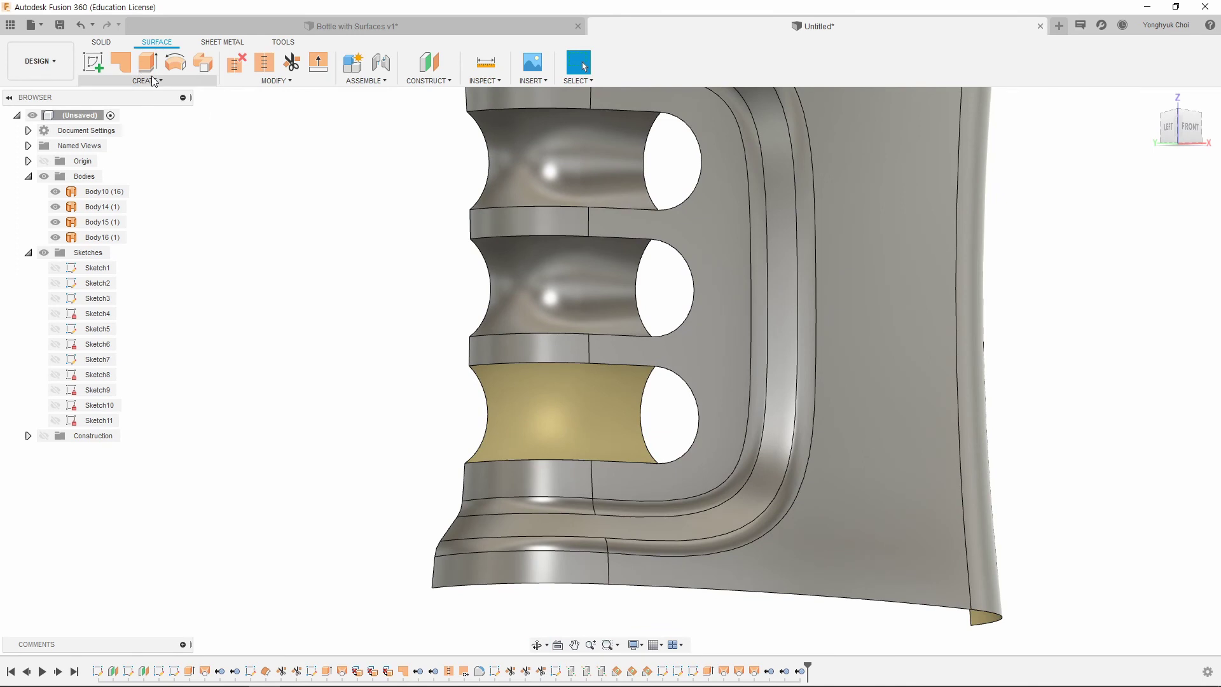
left_click(155, 80)
Step: Cap the top finger hole with a loft between its arcs, Profile 1 tangent (G1)
left_click(106, 189)
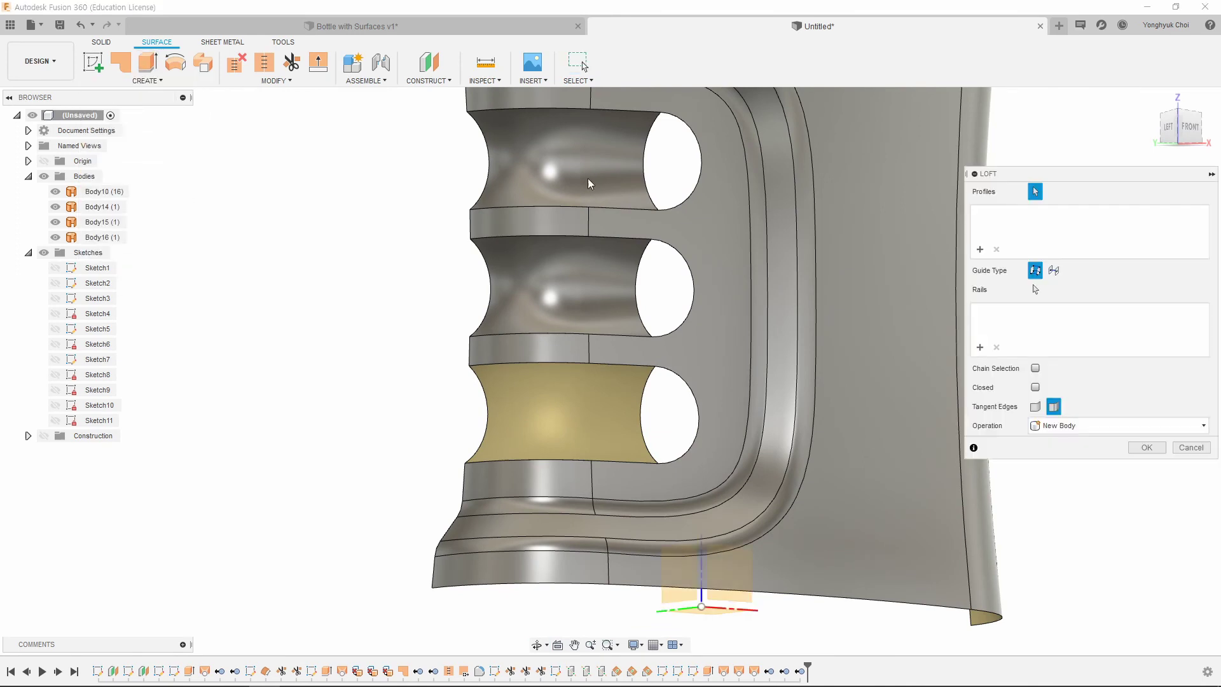
left_click(692, 134)
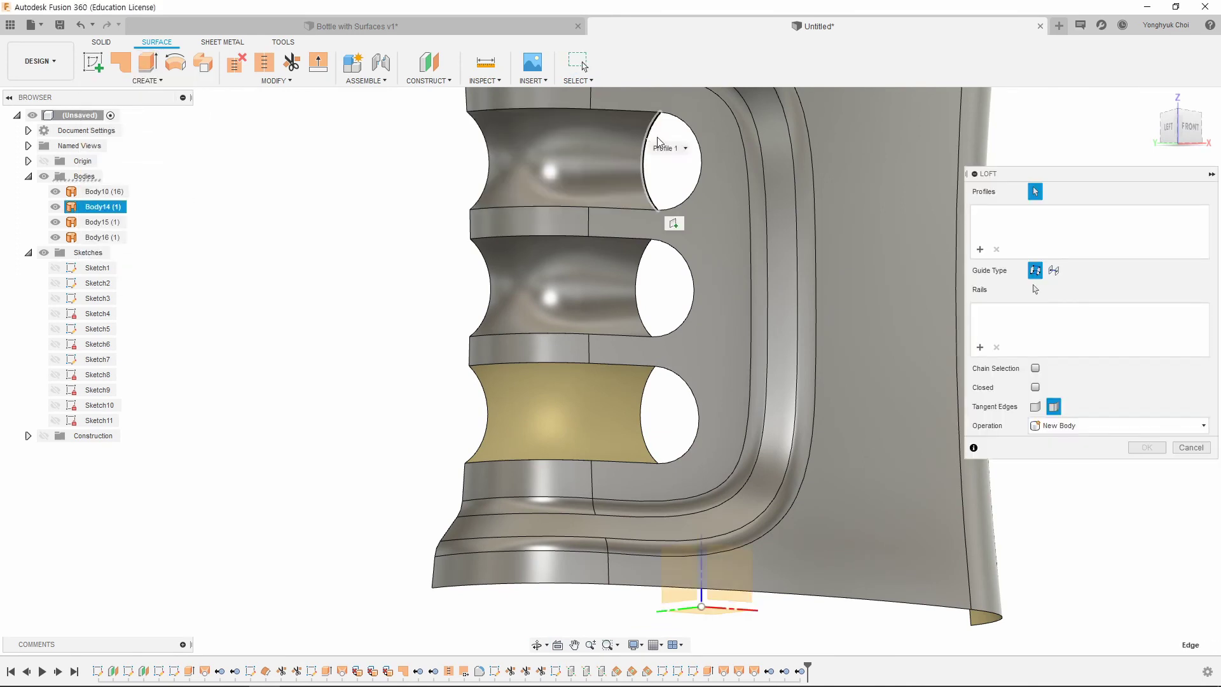
left_click(692, 133)
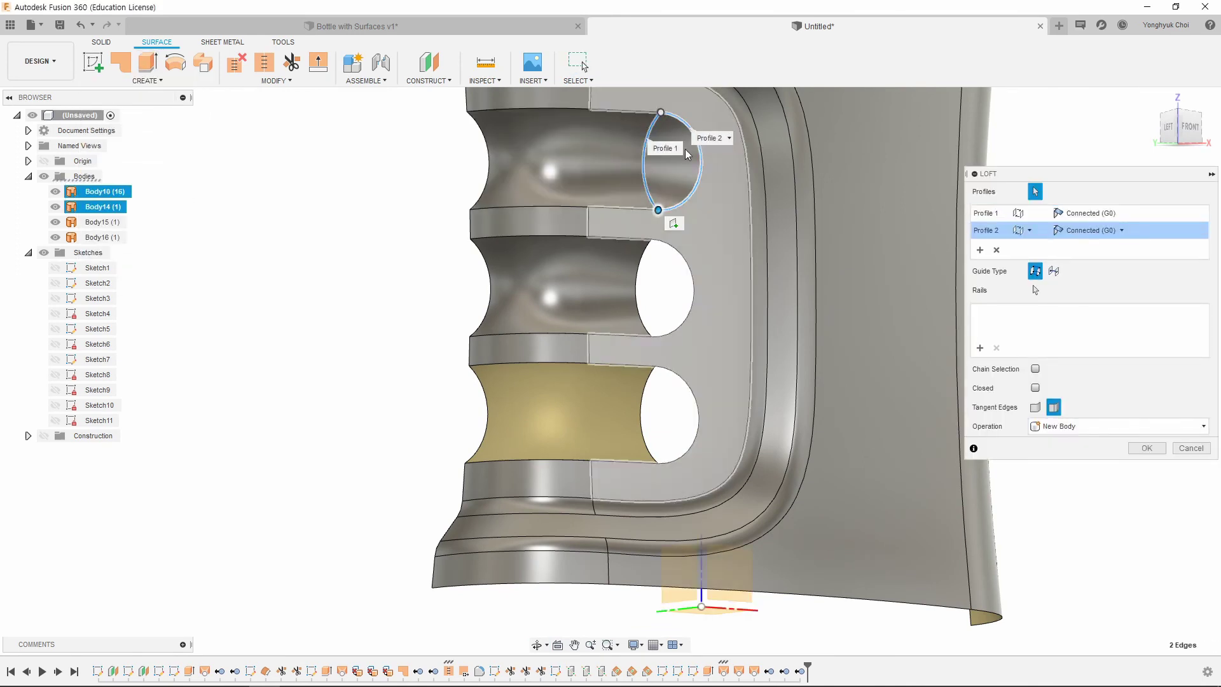
left_click(1121, 214)
left_click(1116, 249)
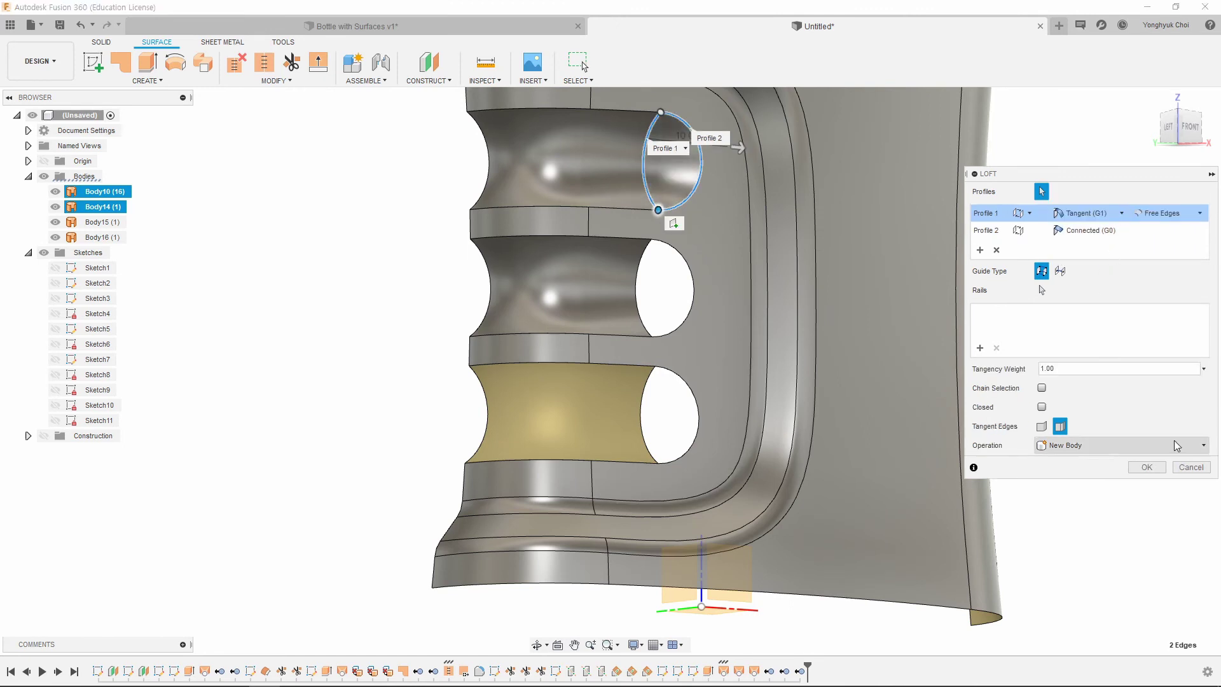
left_click(1148, 469)
Step: Repeat the loft to cap the middle finger hole, Profile 1 tangent (G1)
right_click(330, 174)
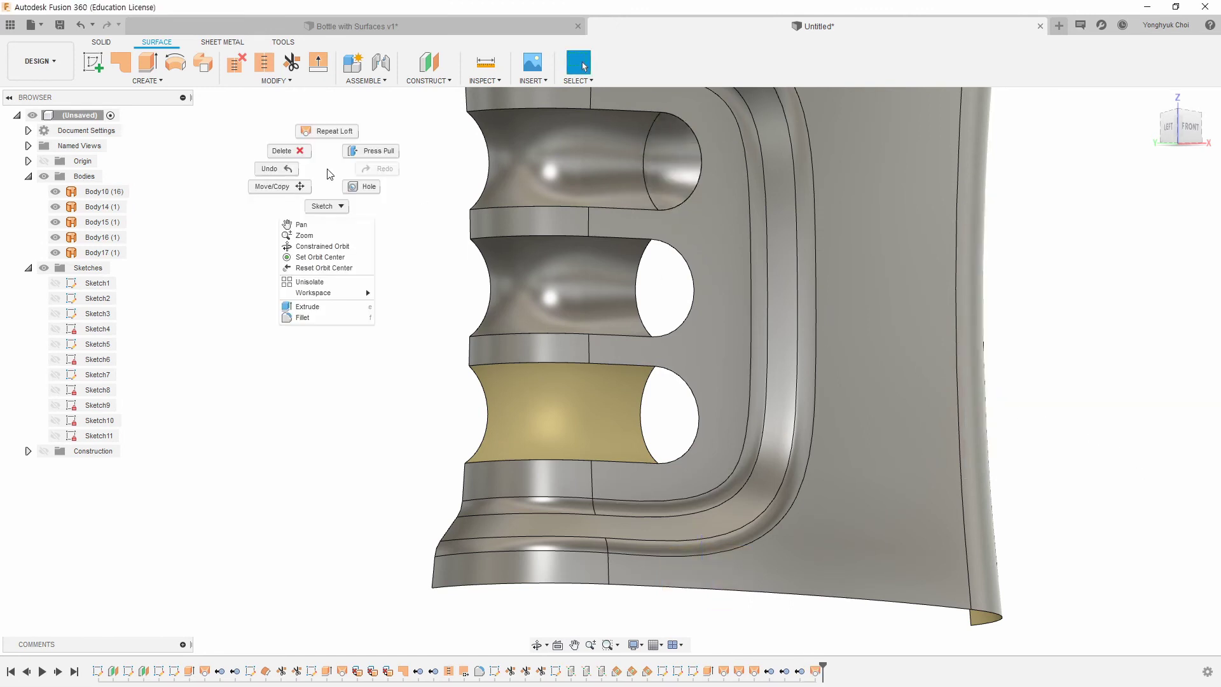
left_click(331, 129)
left_click(641, 269)
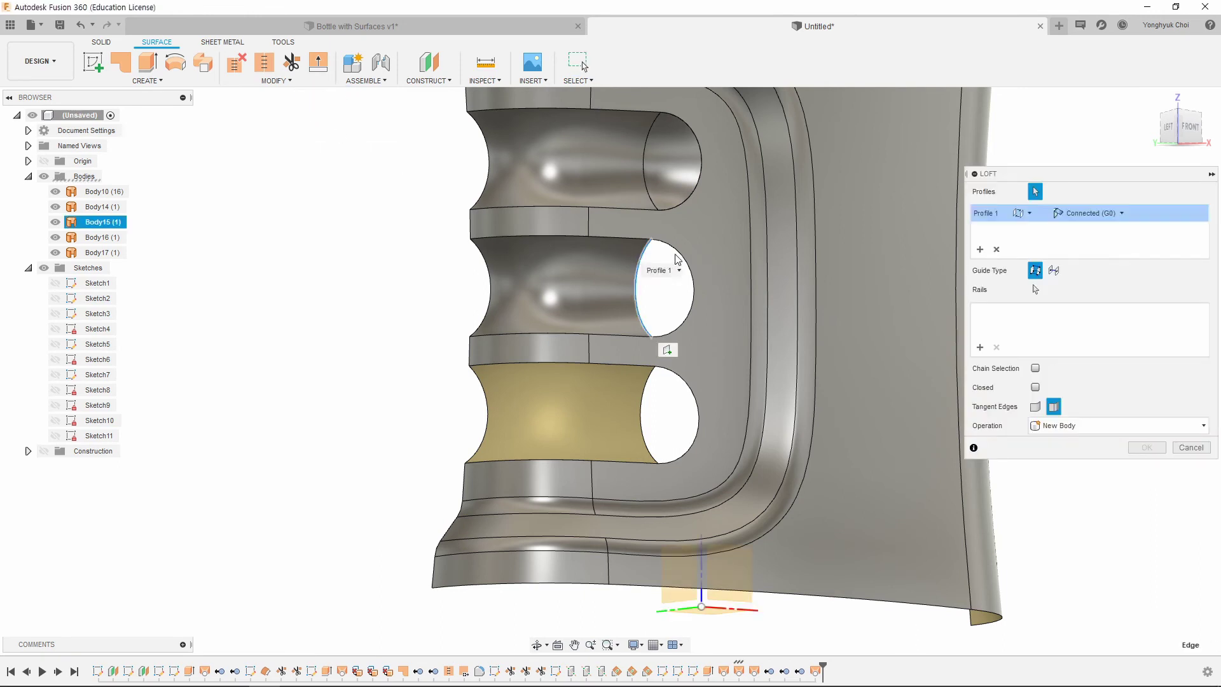
left_click(690, 261)
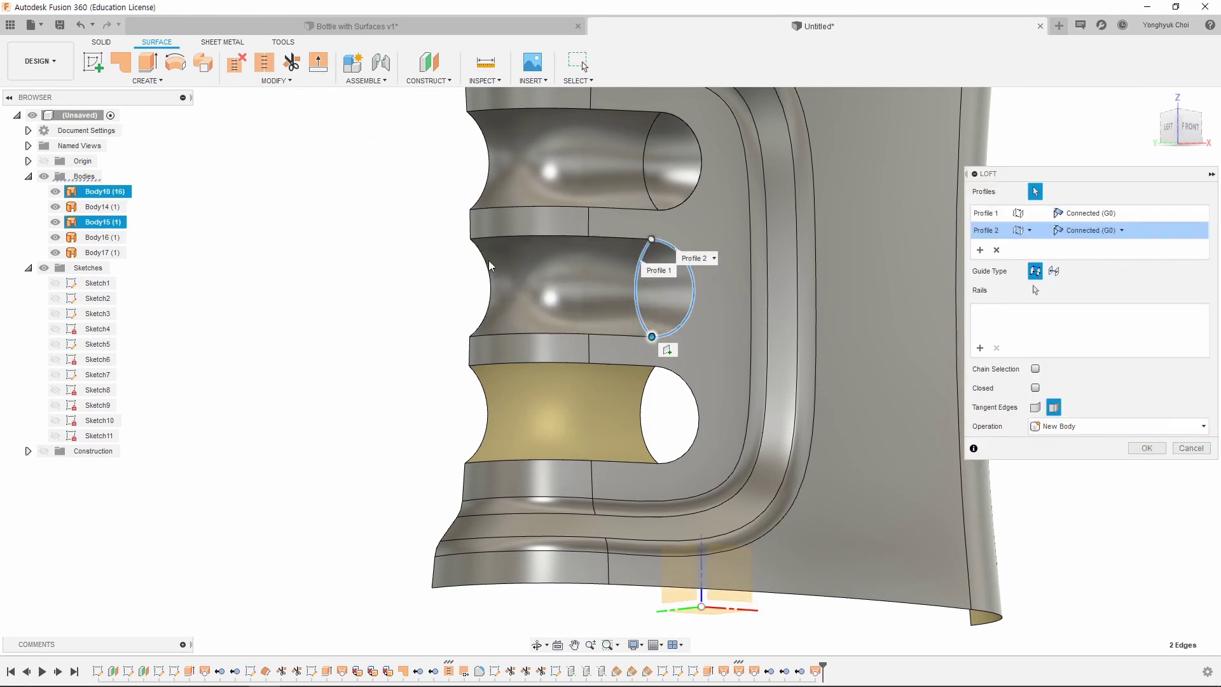
left_click(1128, 215)
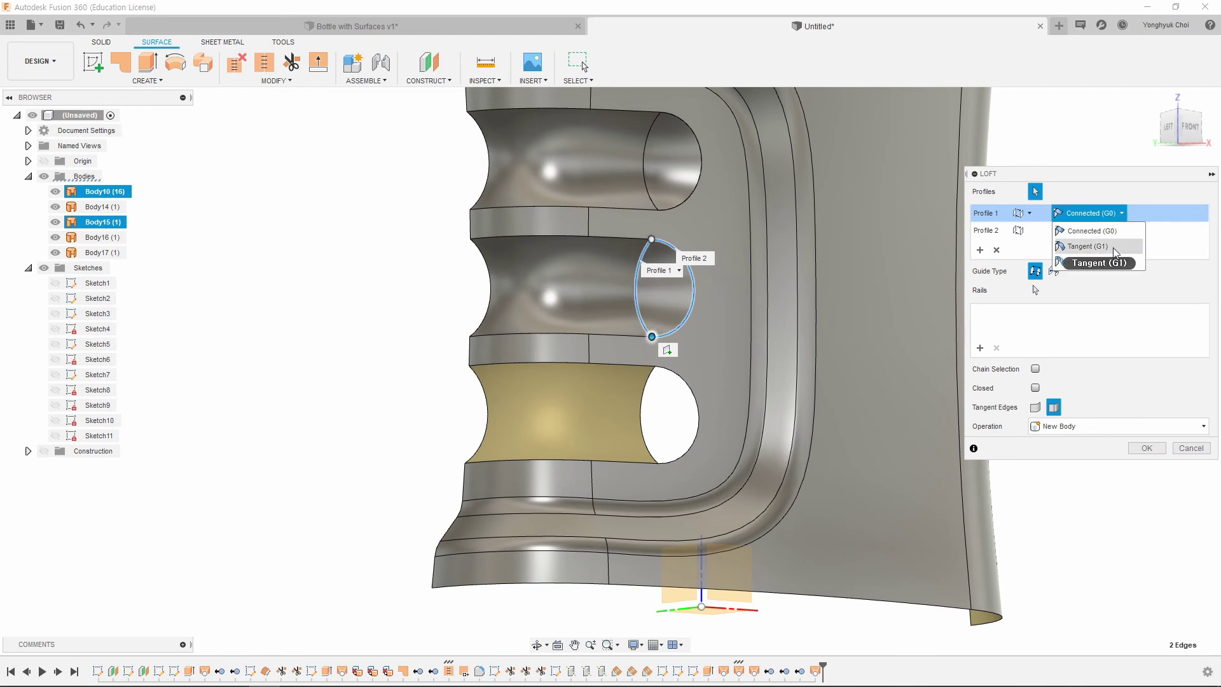
left_click(1092, 249)
left_click(1156, 468)
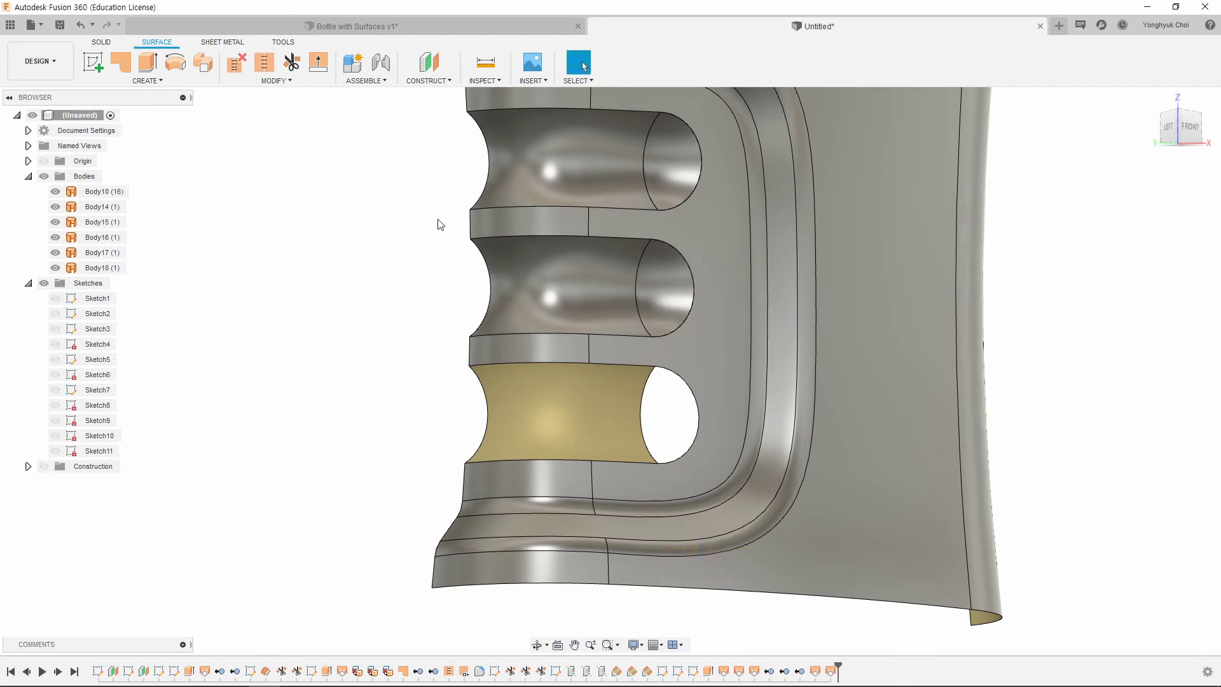
Step: Repeat the loft to cap the bottom finger hole as Body19, Profile 1 tangent (G1)
right_click(375, 218)
left_click(379, 174)
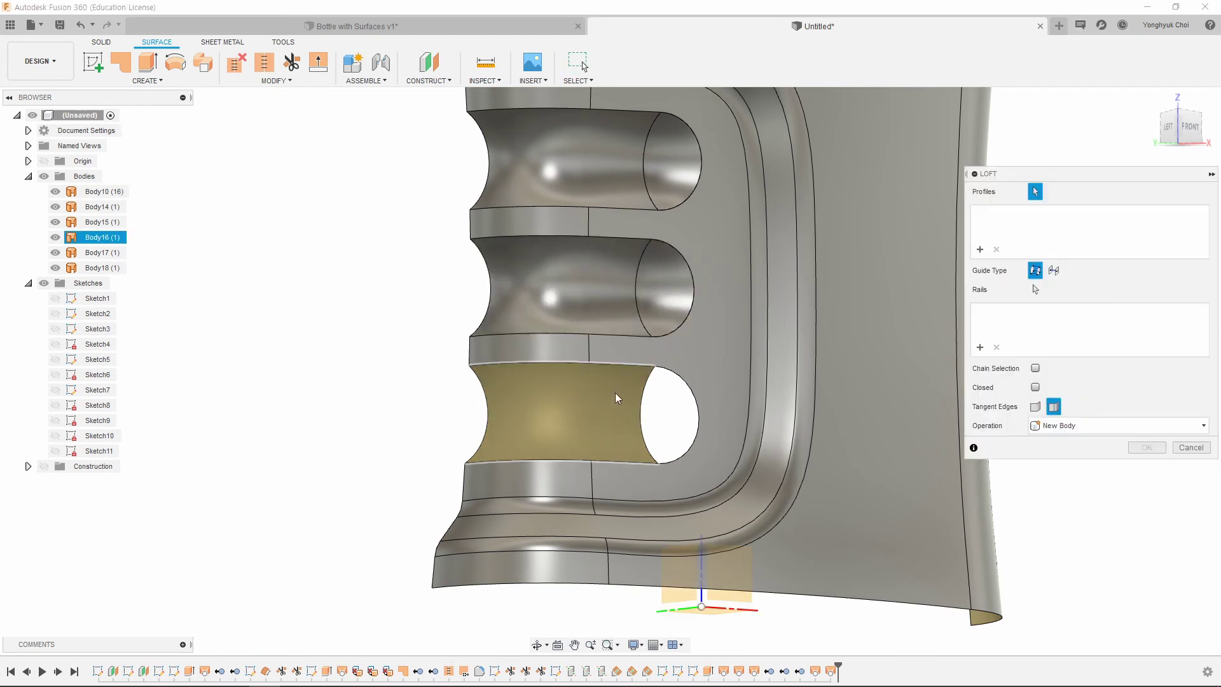
left_click(644, 391)
left_click(697, 407)
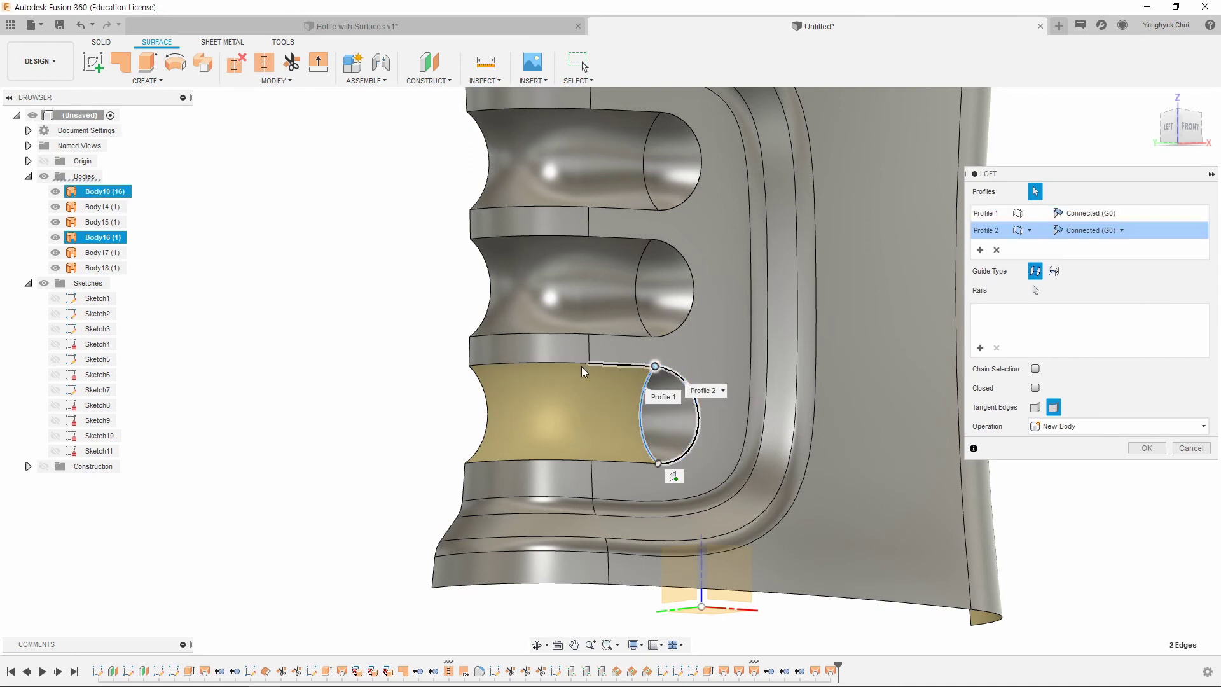
left_click(1120, 213)
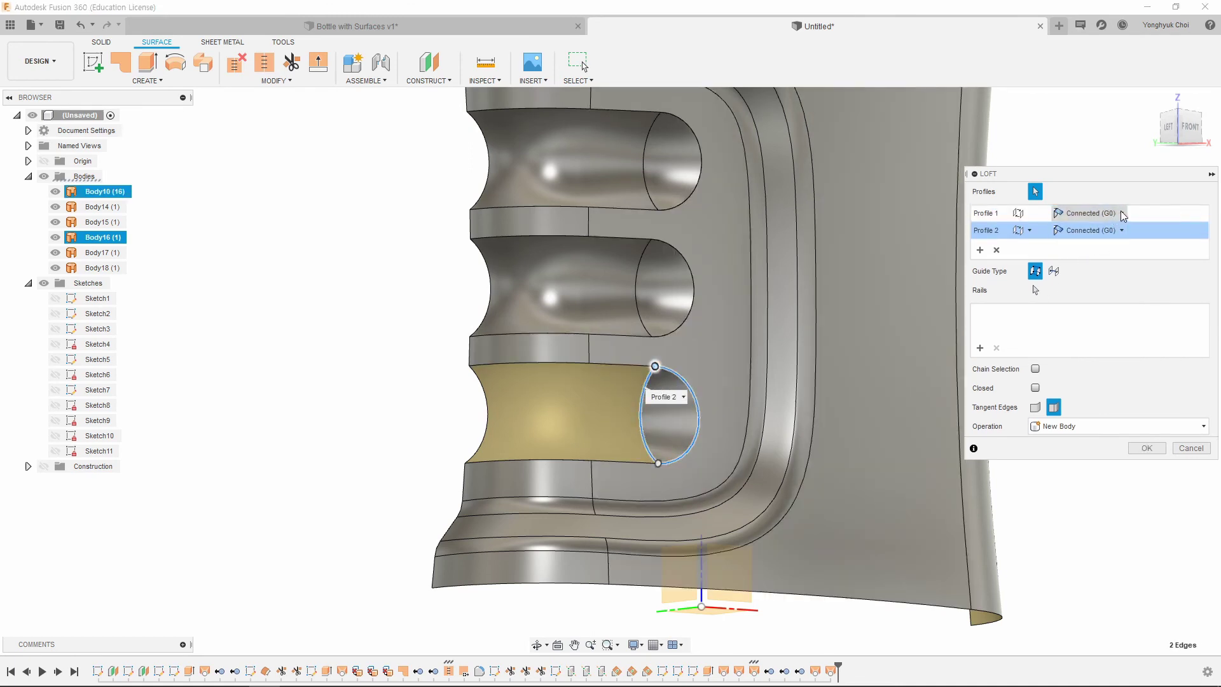
left_click(1115, 246)
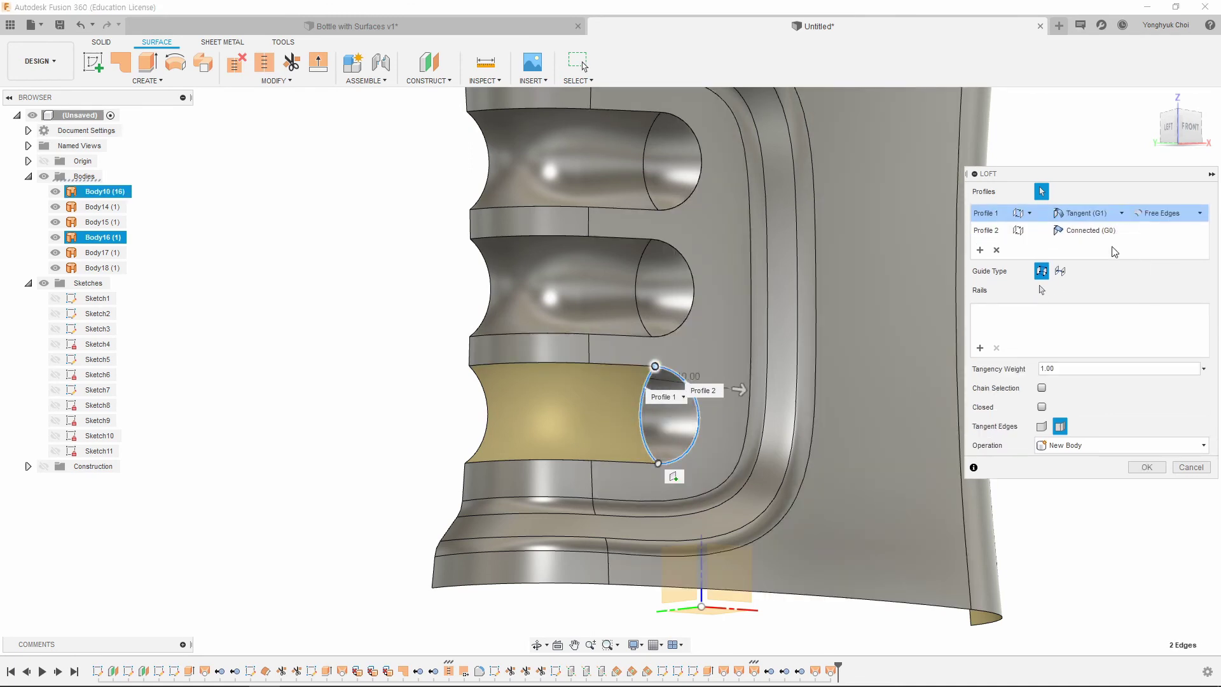
left_click(1146, 467)
Step: Tilt the view and window-select all the part's surfaces
scroll(790, 505, "down", 5)
scroll(796, 491, "down", 3)
scroll(882, 433, "down", 2)
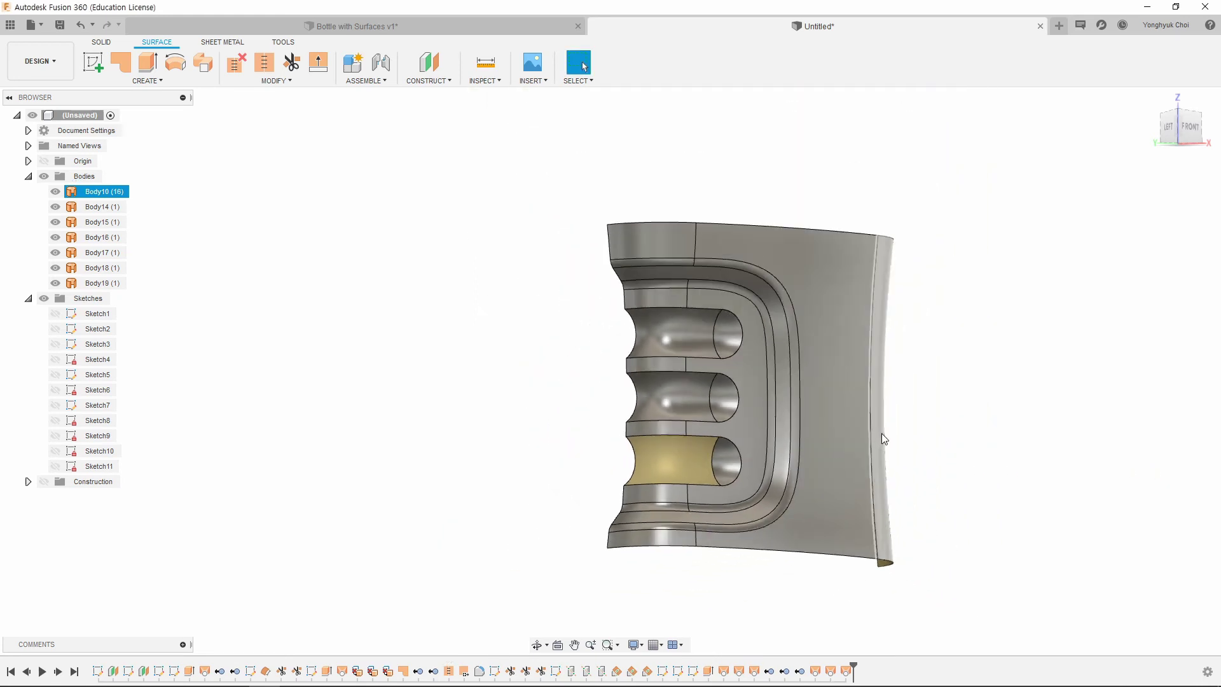
middle_click_drag(882, 433, 935, 177, "shift")
mouse_move(1009, 167)
left_mouse_down()
mouse_move(536, 590)
mouse_move(527, 617)
left_mouse_up()
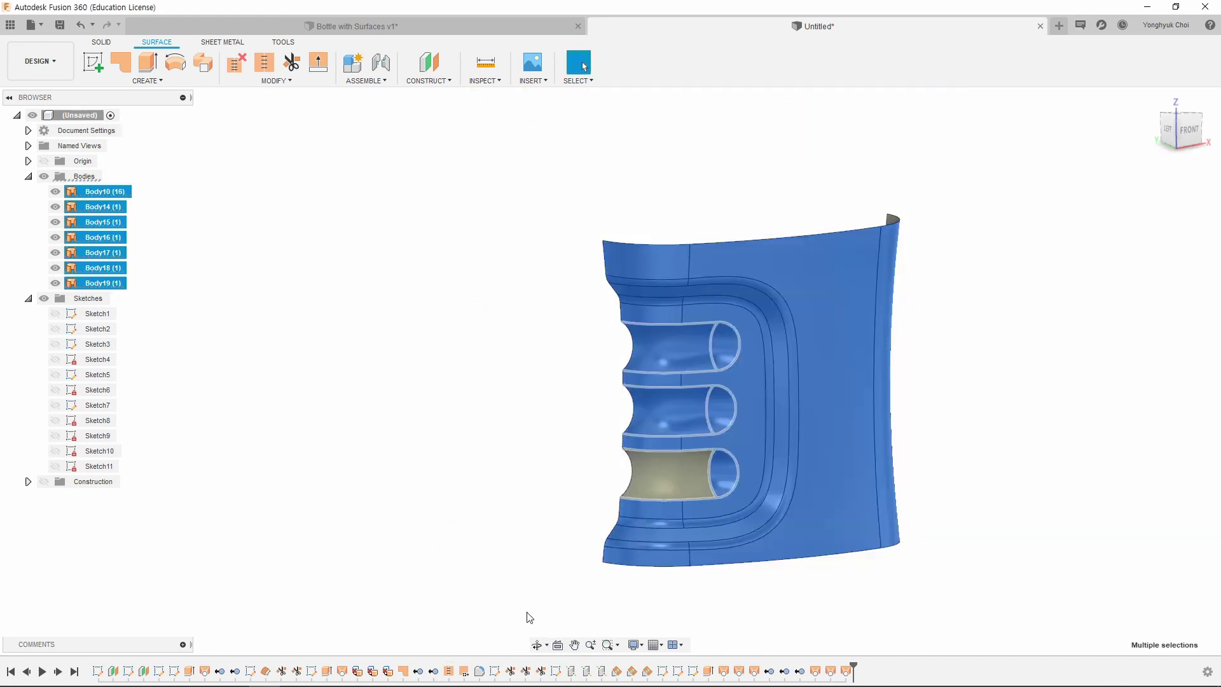
Step: Stitch the seven selected surfaces into a single body, Body20, and orbit to inspect it
left_click(264, 63)
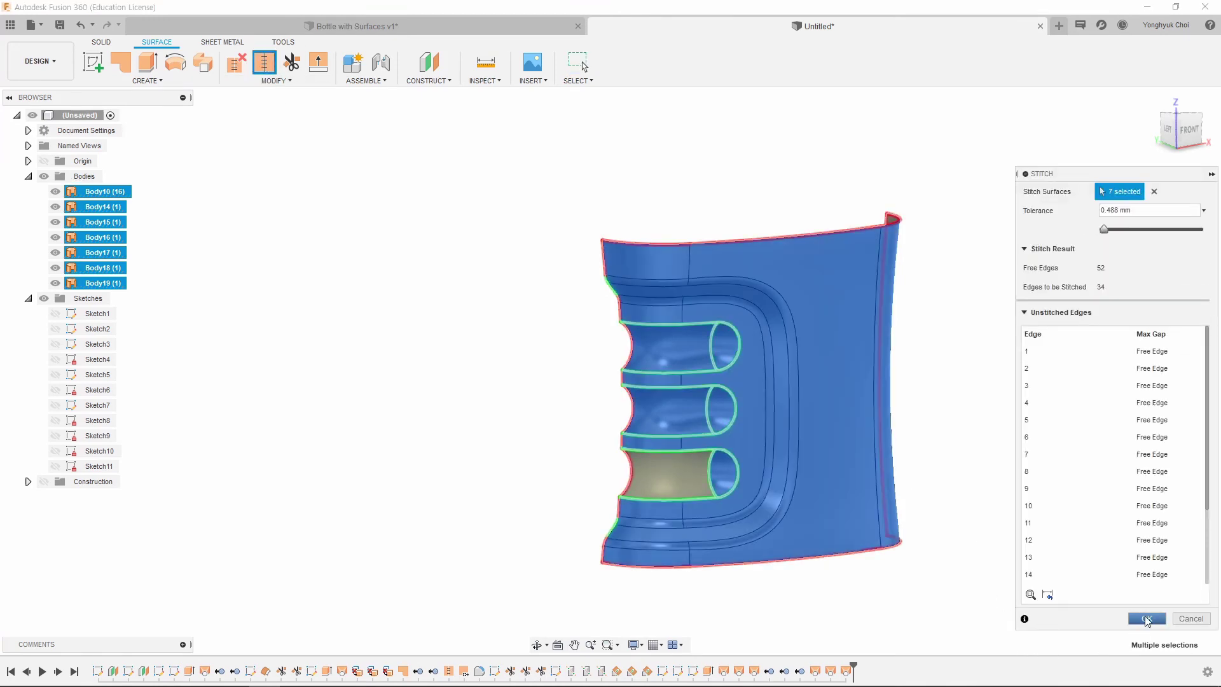
left_click(1147, 618)
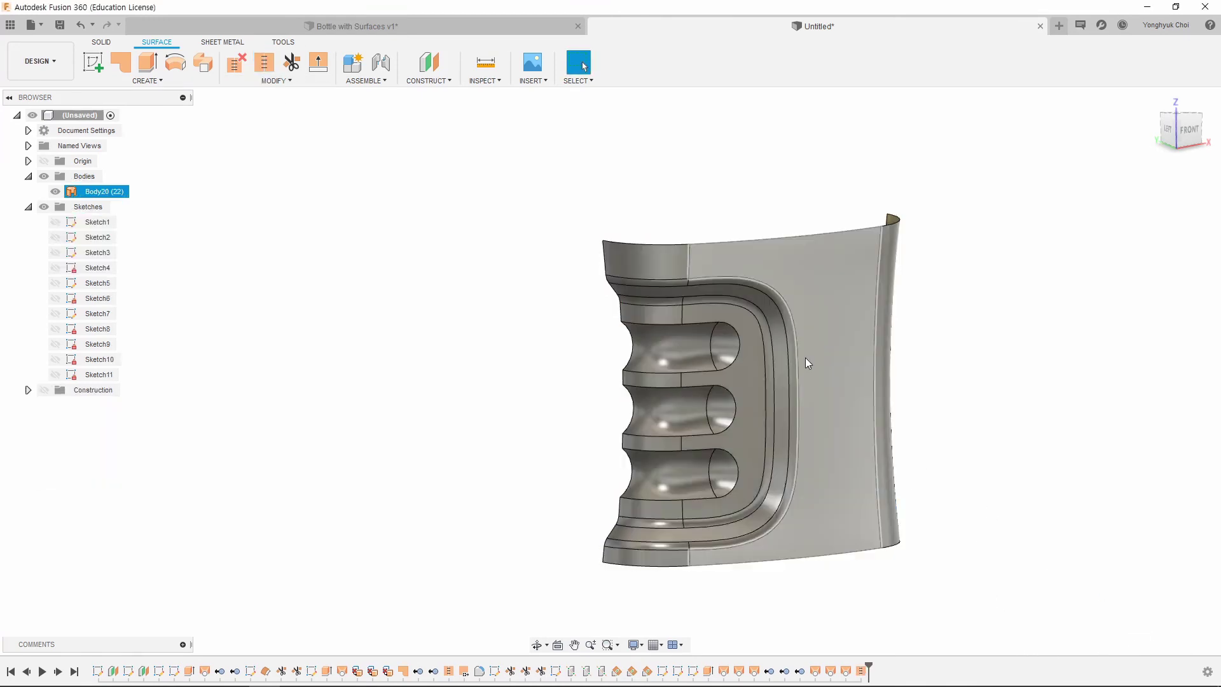
scroll(800, 407, "down", 2)
scroll(688, 550, "up", 3)
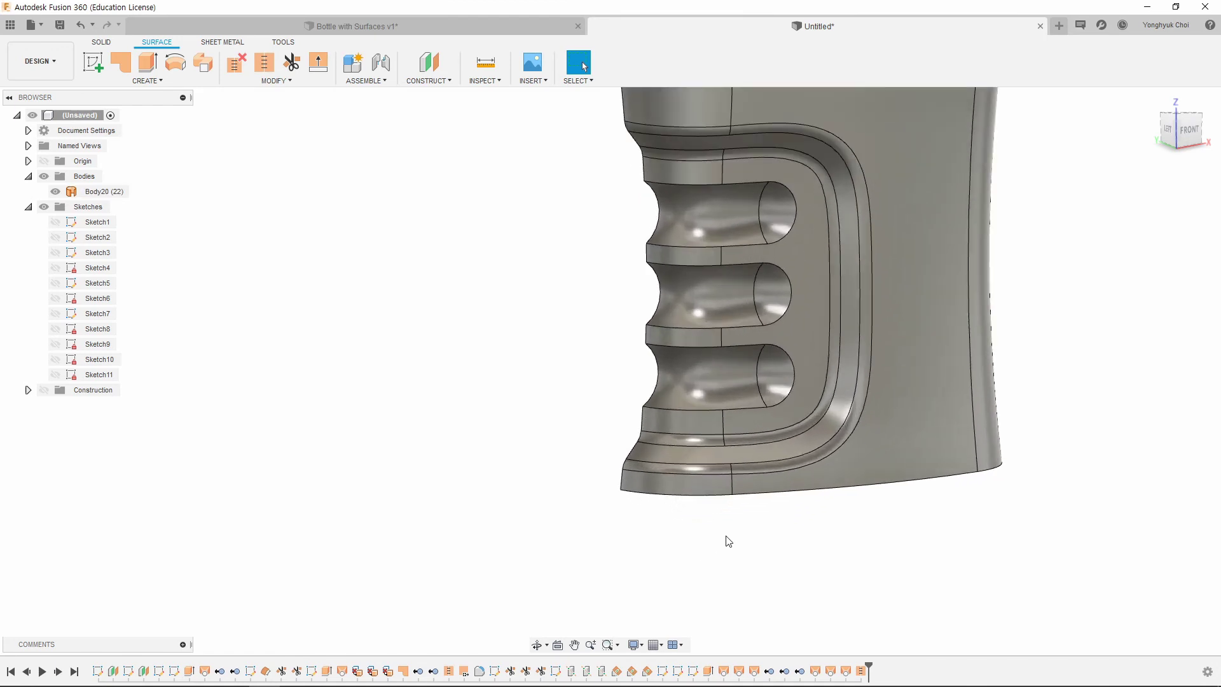
middle_click_drag(728, 541, 745, 516, "shift")
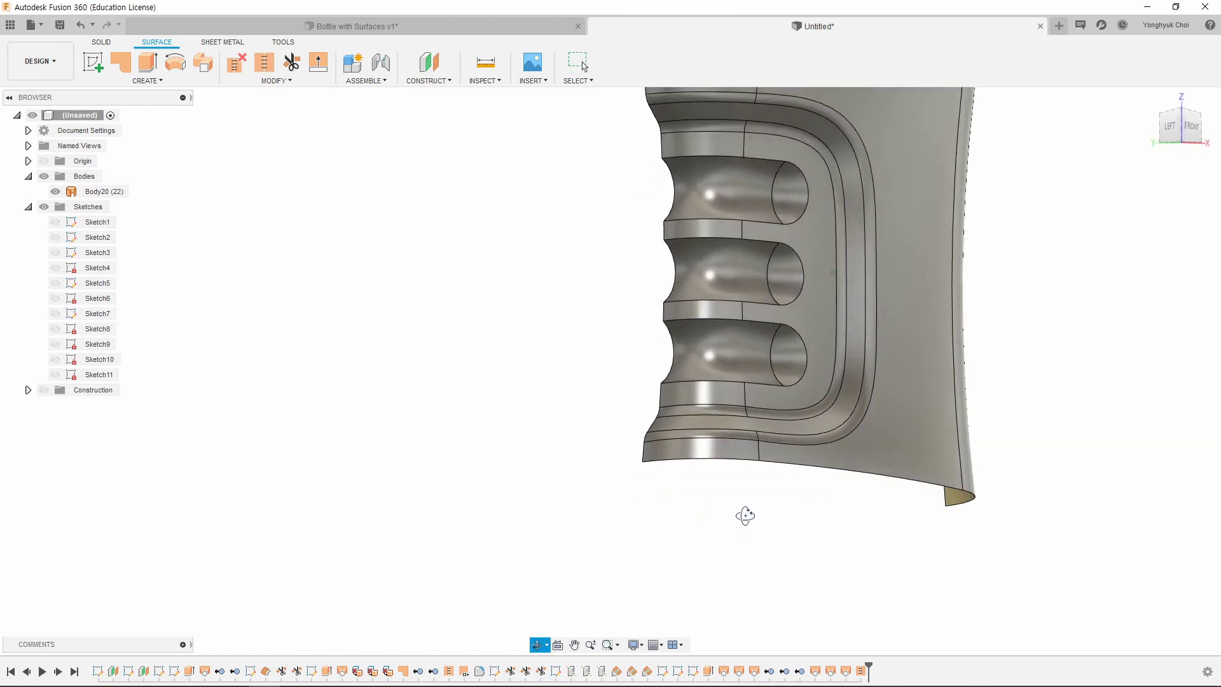
left_click_drag(745, 516, 777, 515)
key("Escape")
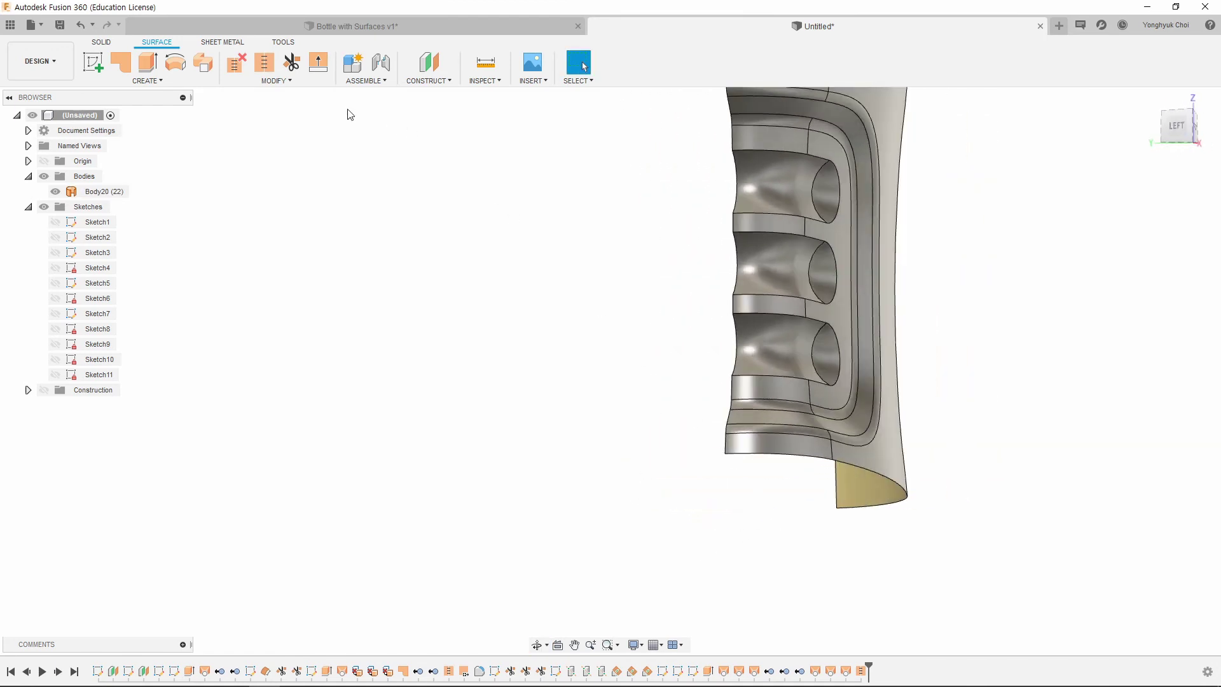
Step: Extend the grip body's bottom edge 15 mm downward with a natural extension
left_click(318, 67)
left_click(759, 454)
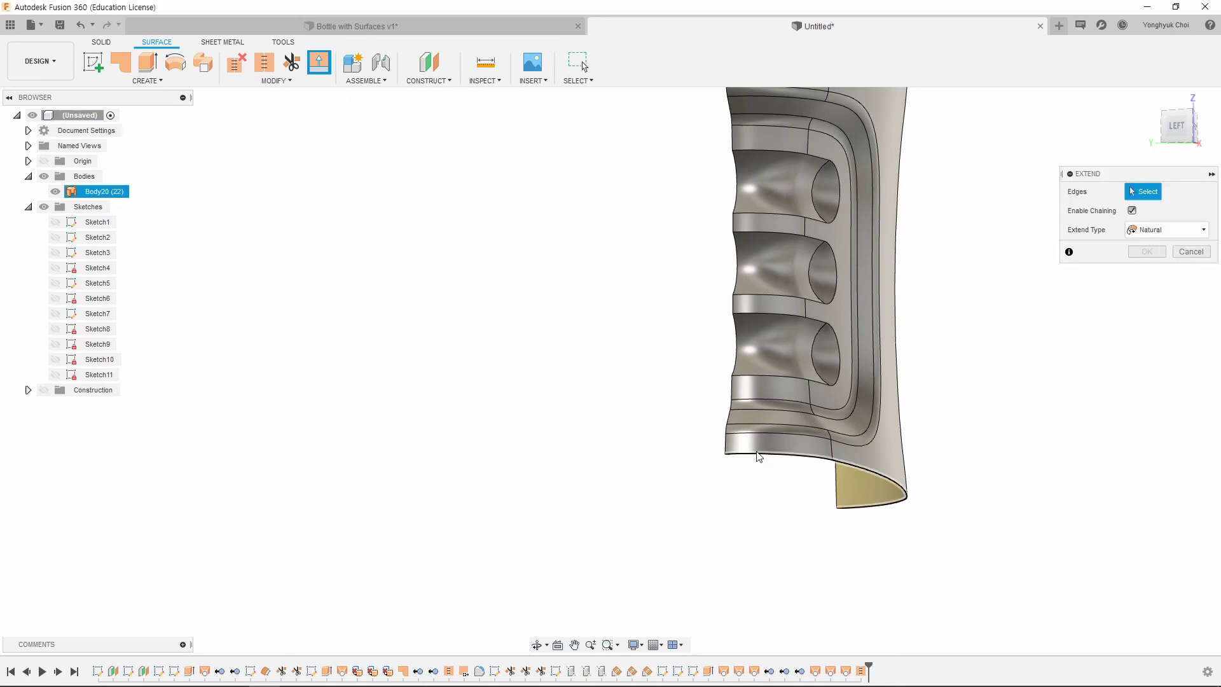
left_click(791, 459)
type("1")
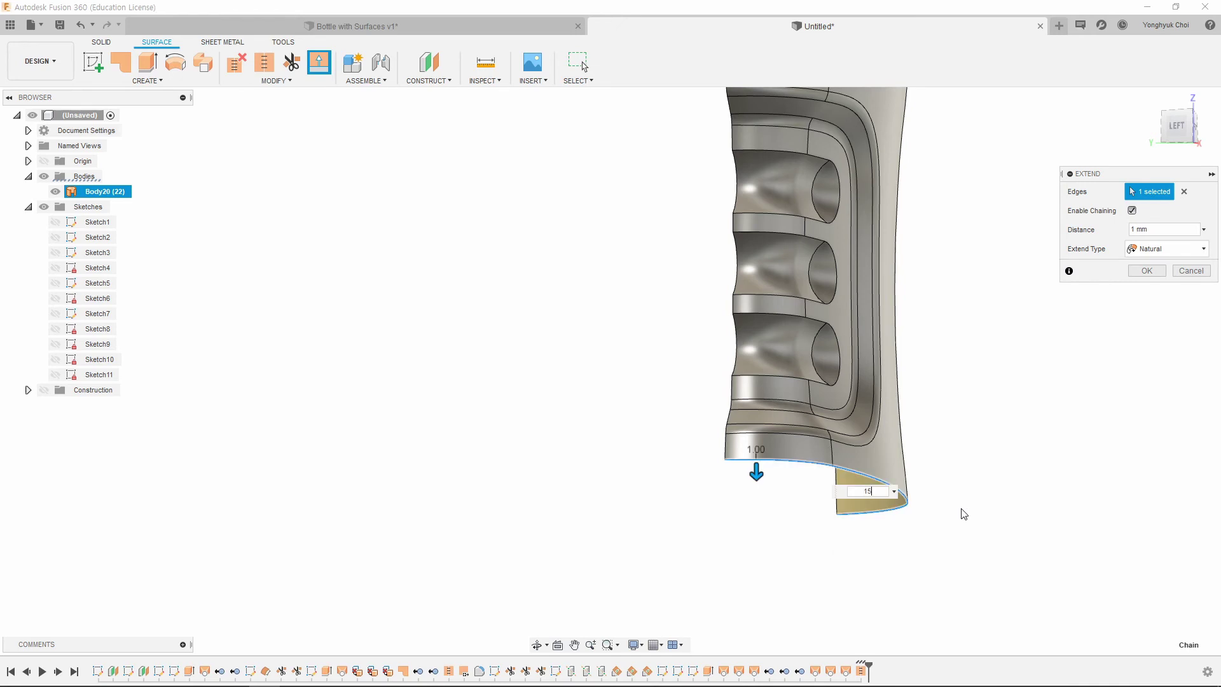
type("5")
left_click(1147, 271)
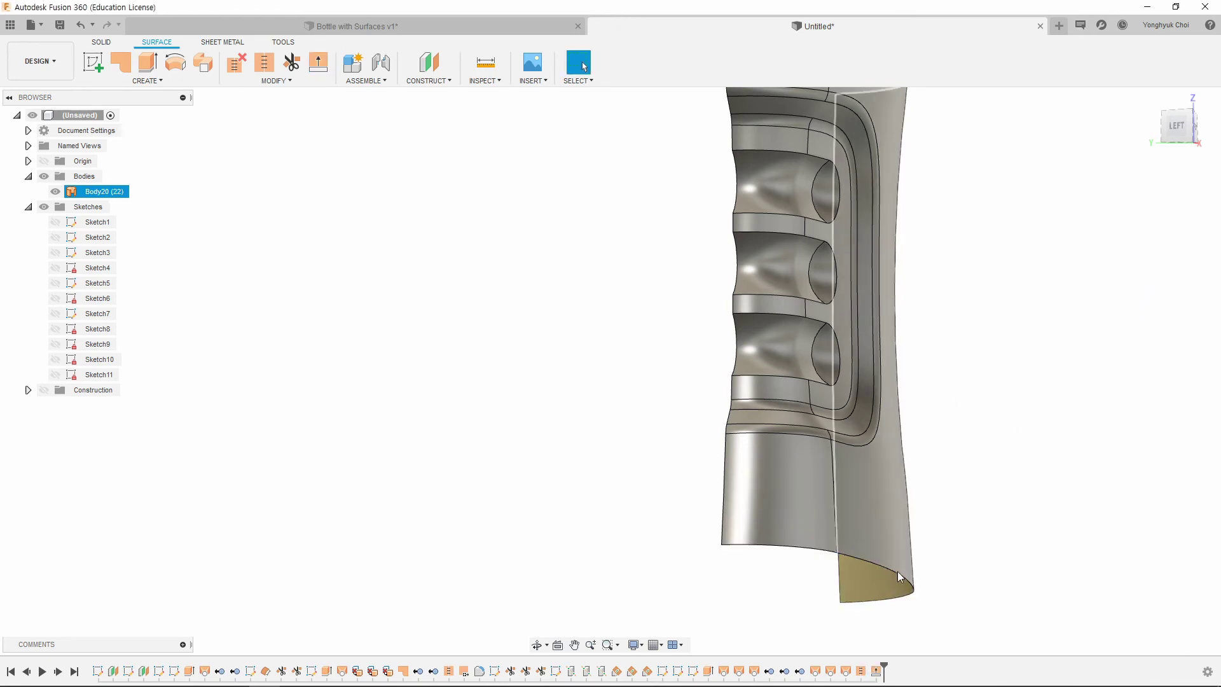
scroll(853, 463, "down", 2)
scroll(864, 490, "down", 2)
middle_click_drag(864, 491, 896, 517, "shift")
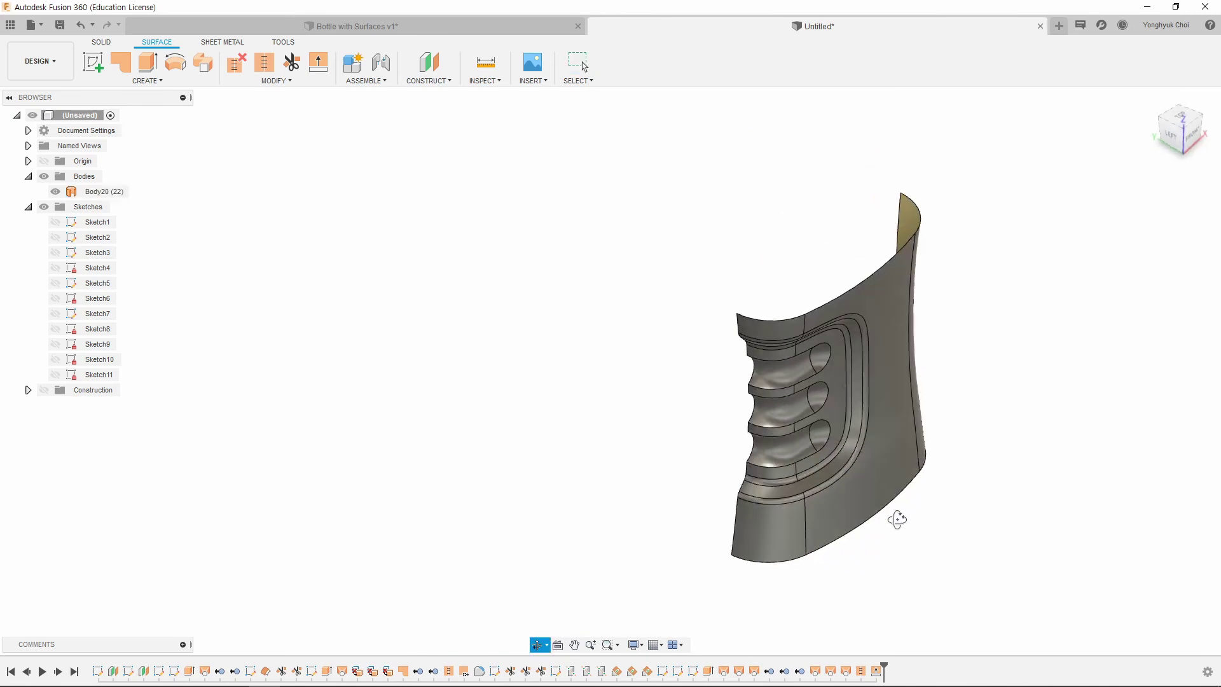
left_click(166, 82)
Step: Mirror Body20 across the chosen plane to create Body21, then select both halves
left_click(120, 248)
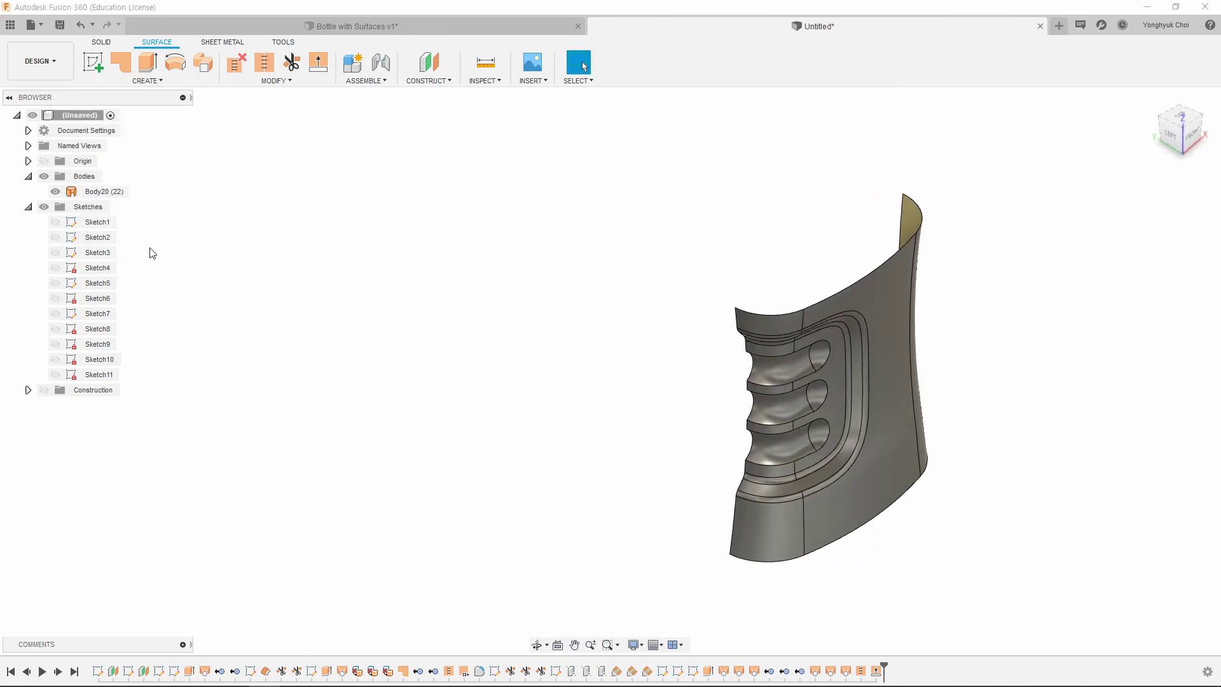
left_click_drag(1050, 159, 643, 626)
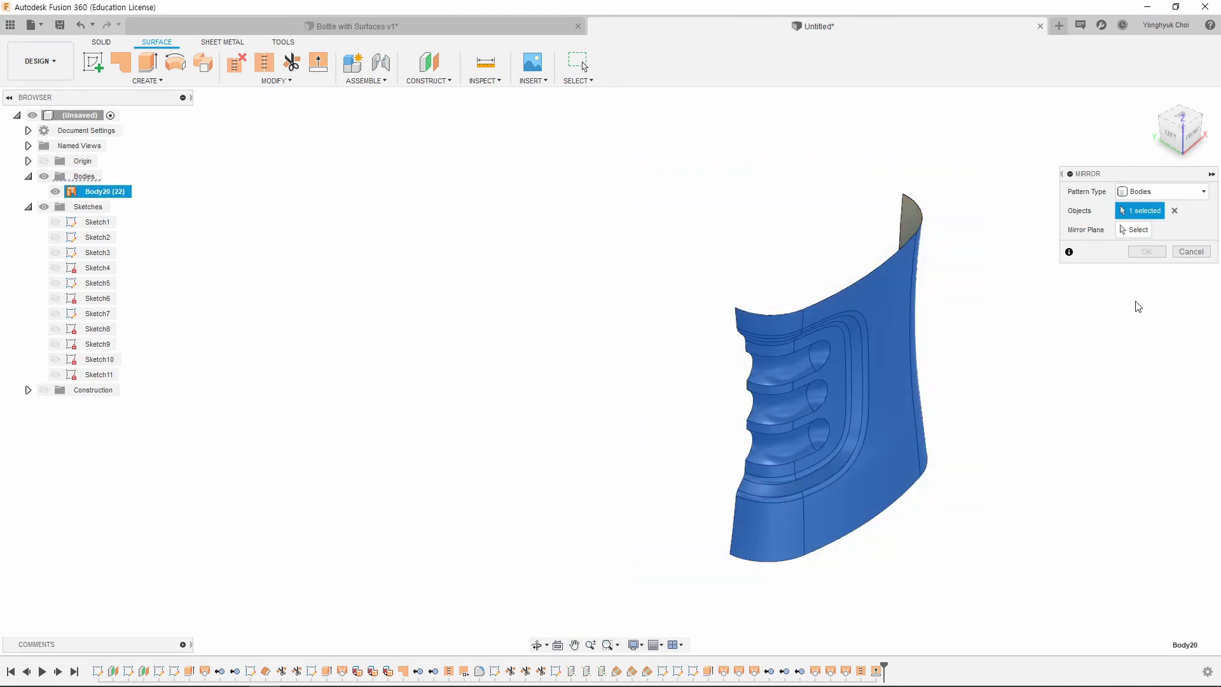
left_click(1125, 229)
mouse_move(523, 539)
middle_mouse_down("shift")
mouse_move(622, 548)
mouse_move(760, 449)
middle_mouse_up("shift")
left_click(784, 434)
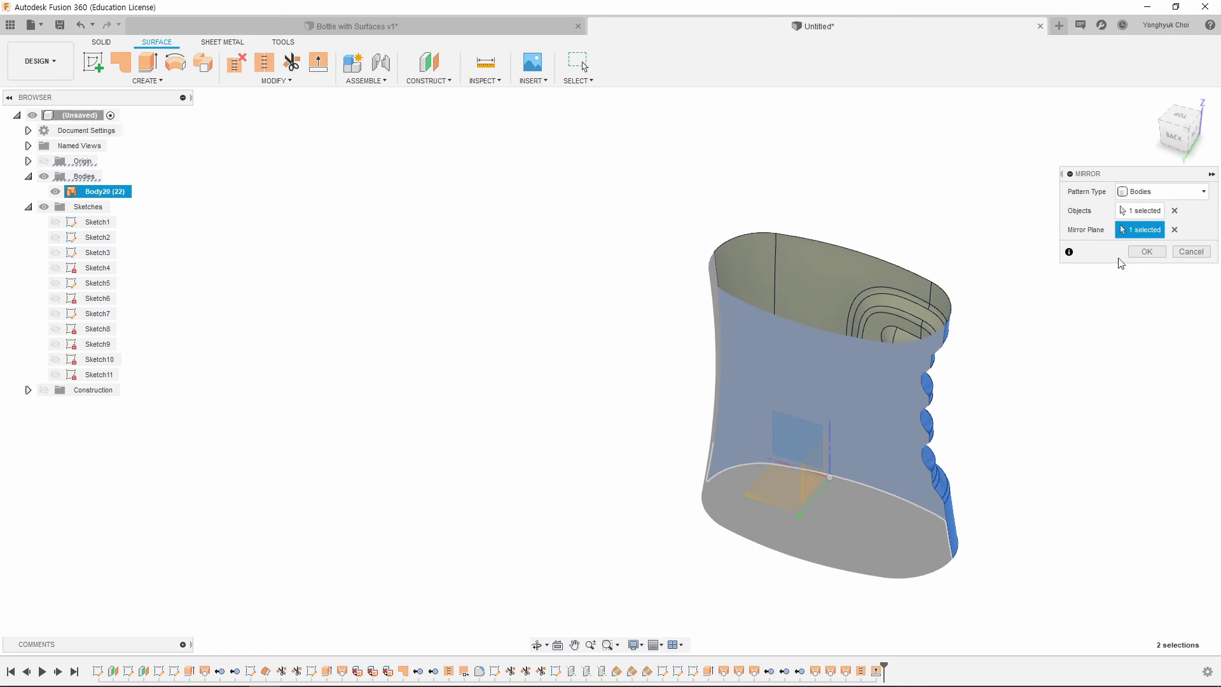
left_click(1142, 253)
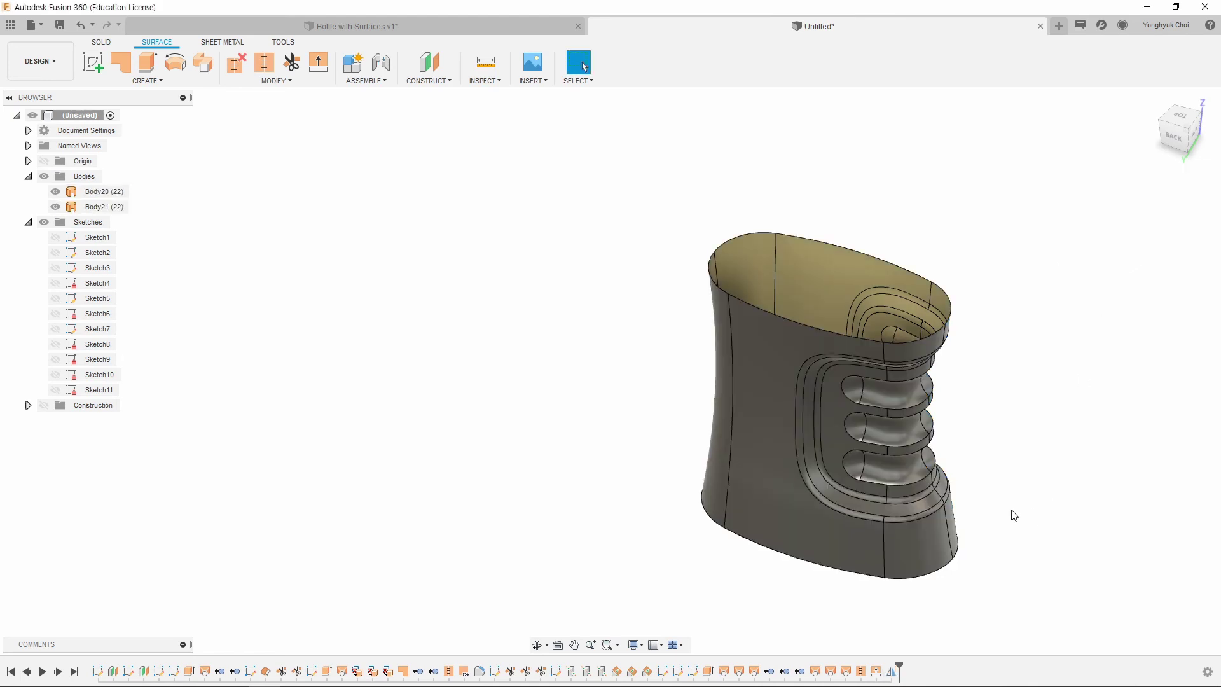
scroll(1011, 515, "up", 1)
middle_click_drag(1035, 509, 967, 496, "shift")
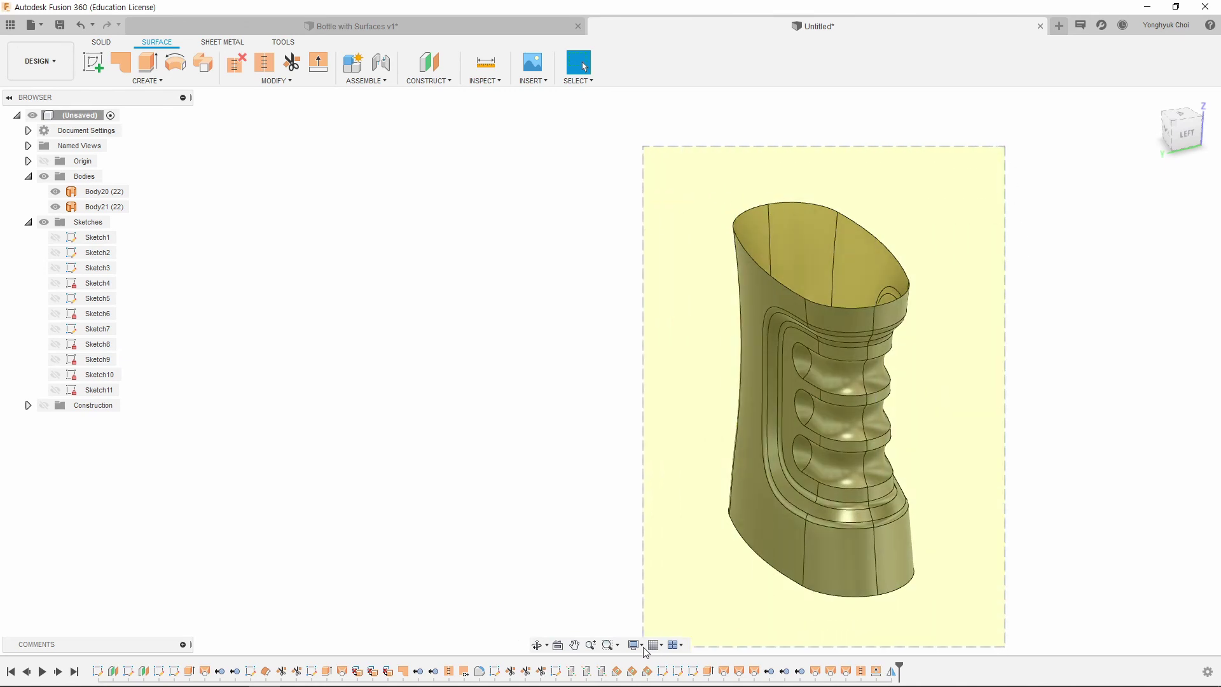
left_click(83, 176)
Step: Stitch both bottle halves into Body22, a single 44-face surface body
left_click(262, 64)
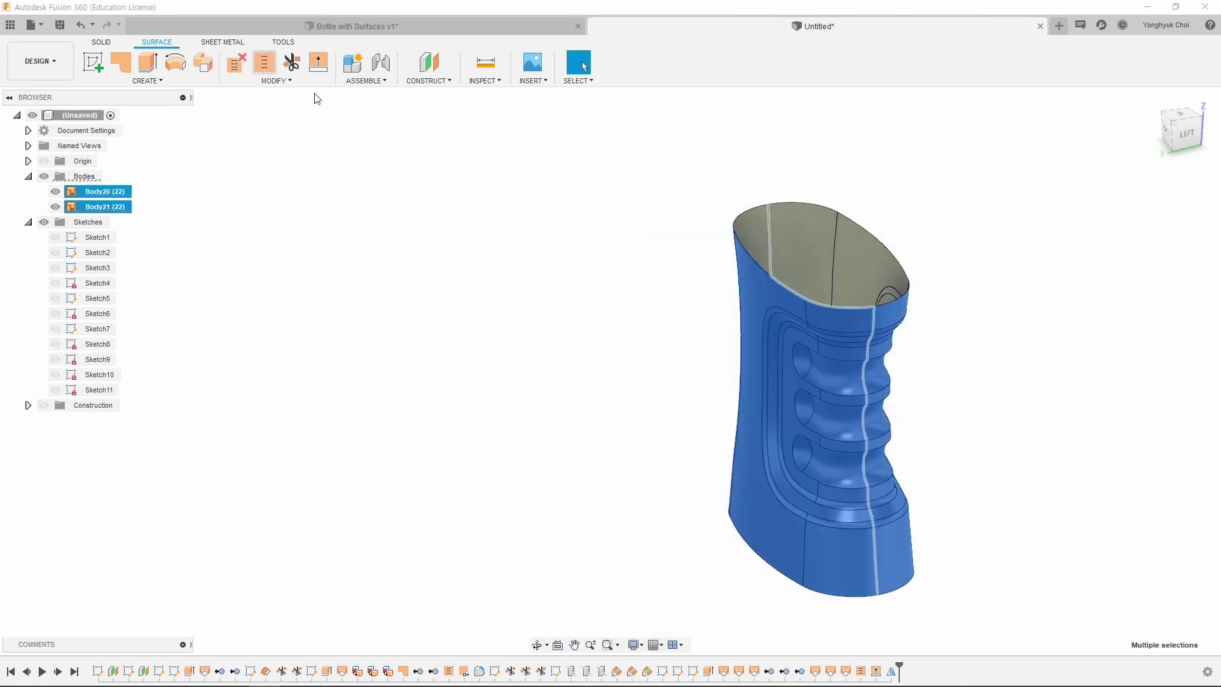
left_click(1160, 583)
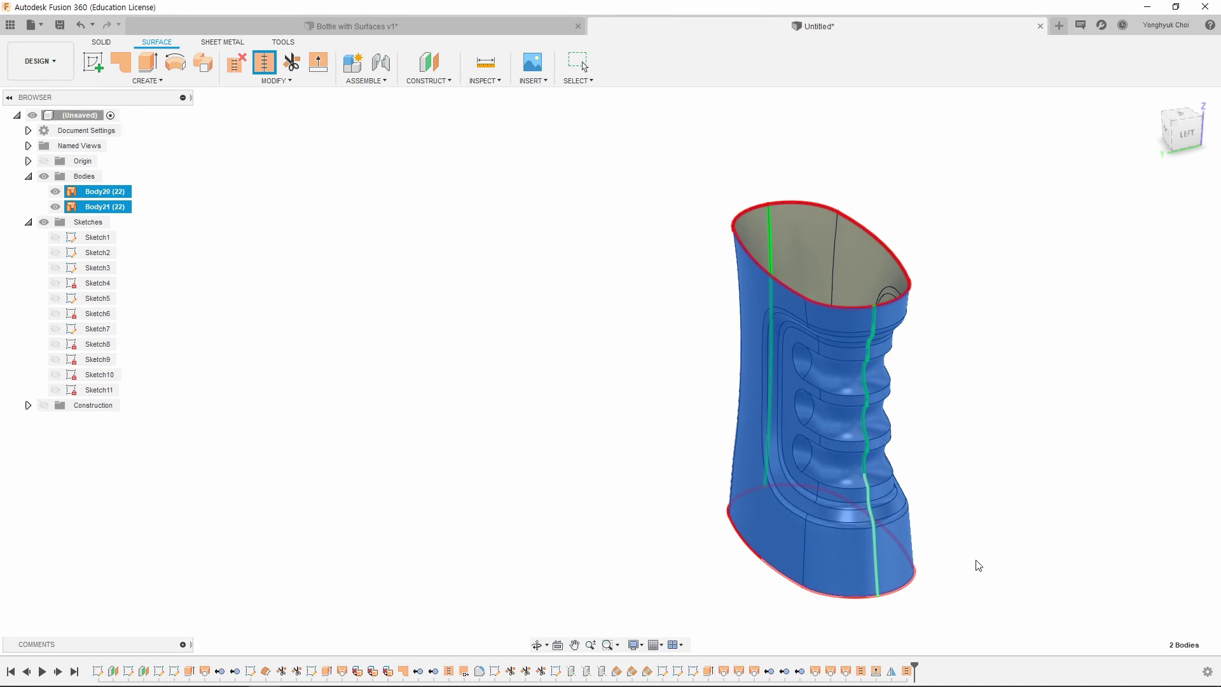
scroll(960, 564, "up", 2)
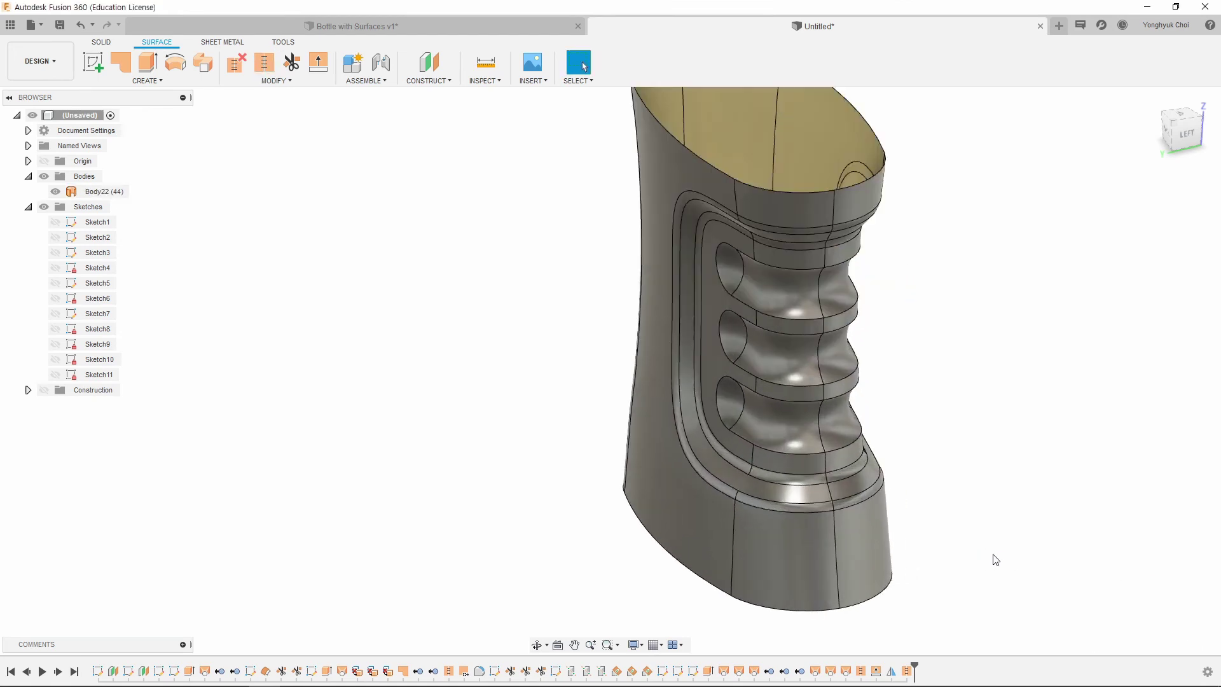
mouse_move(996, 559)
middle_mouse_down("shift")
mouse_move(926, 547)
mouse_move(902, 562)
middle_mouse_up("shift")
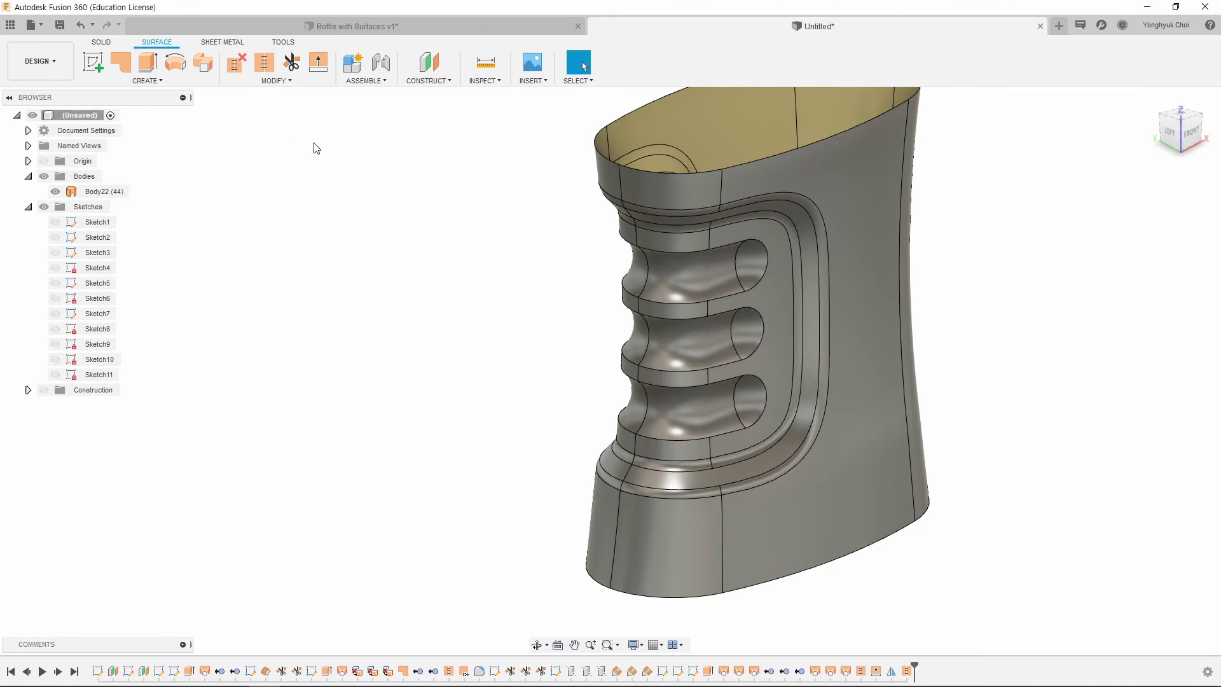
Step: Fillet the upper and lower finger-pocket faces with a 2 mm radius
left_click(281, 83)
left_click(304, 111)
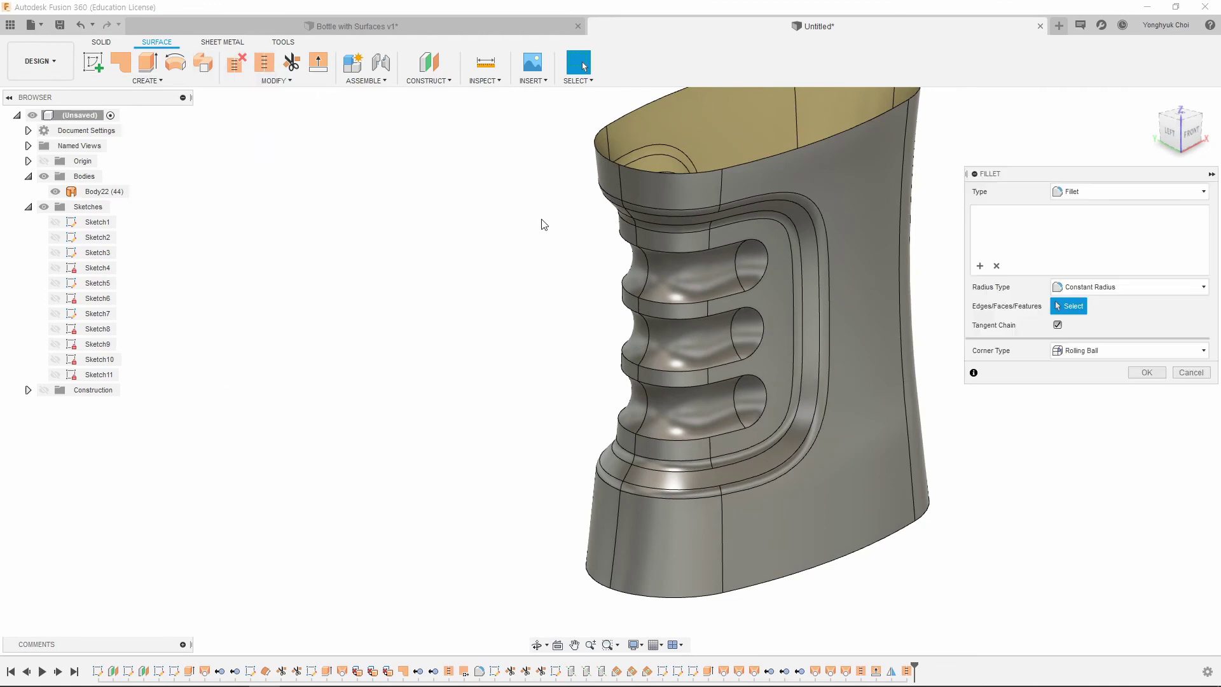
left_click(689, 281)
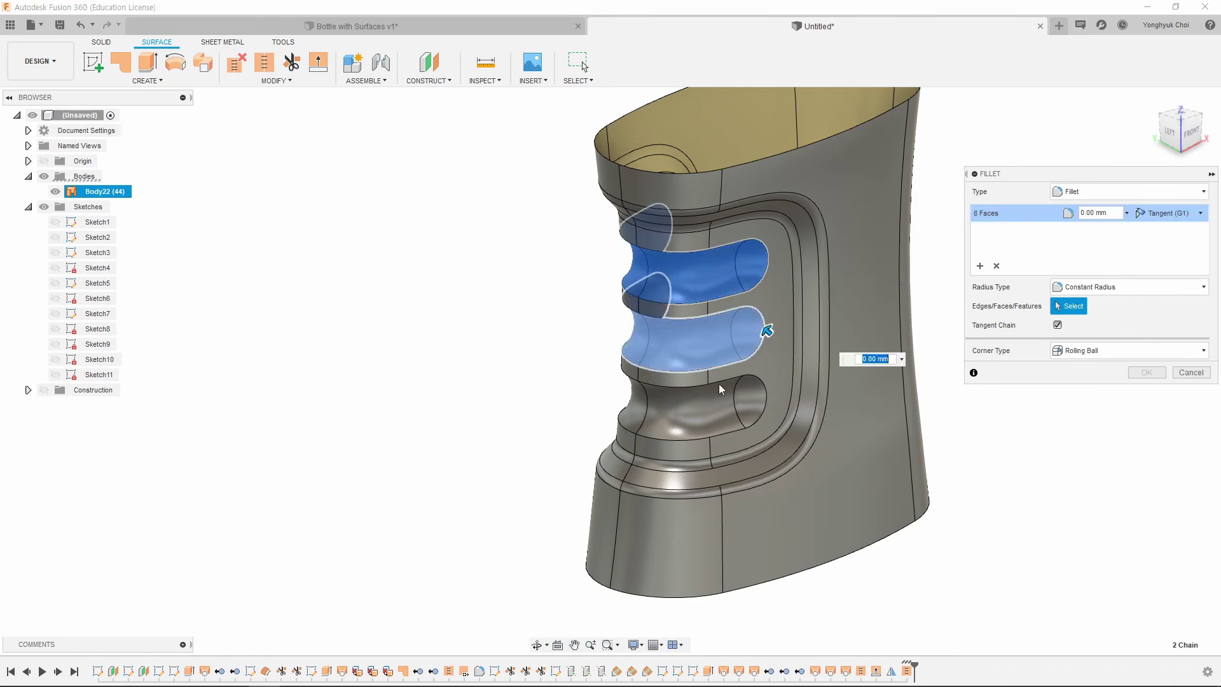
left_click(719, 421)
type("1")
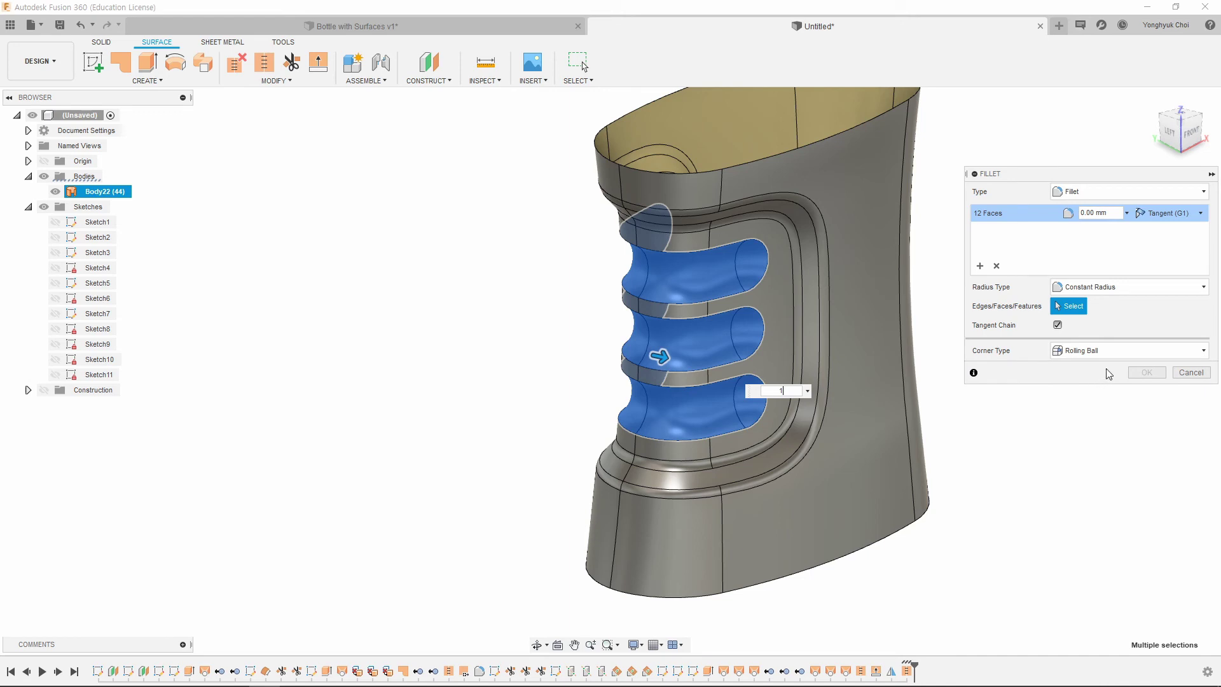
type(".2")
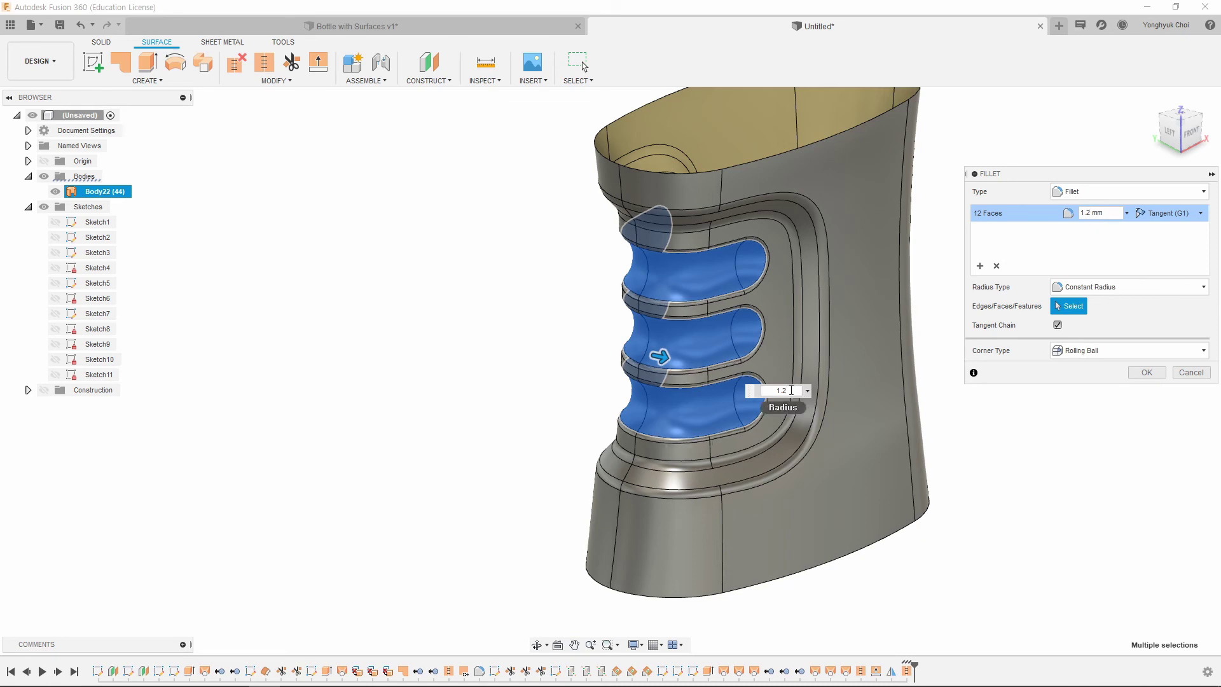
type("2")
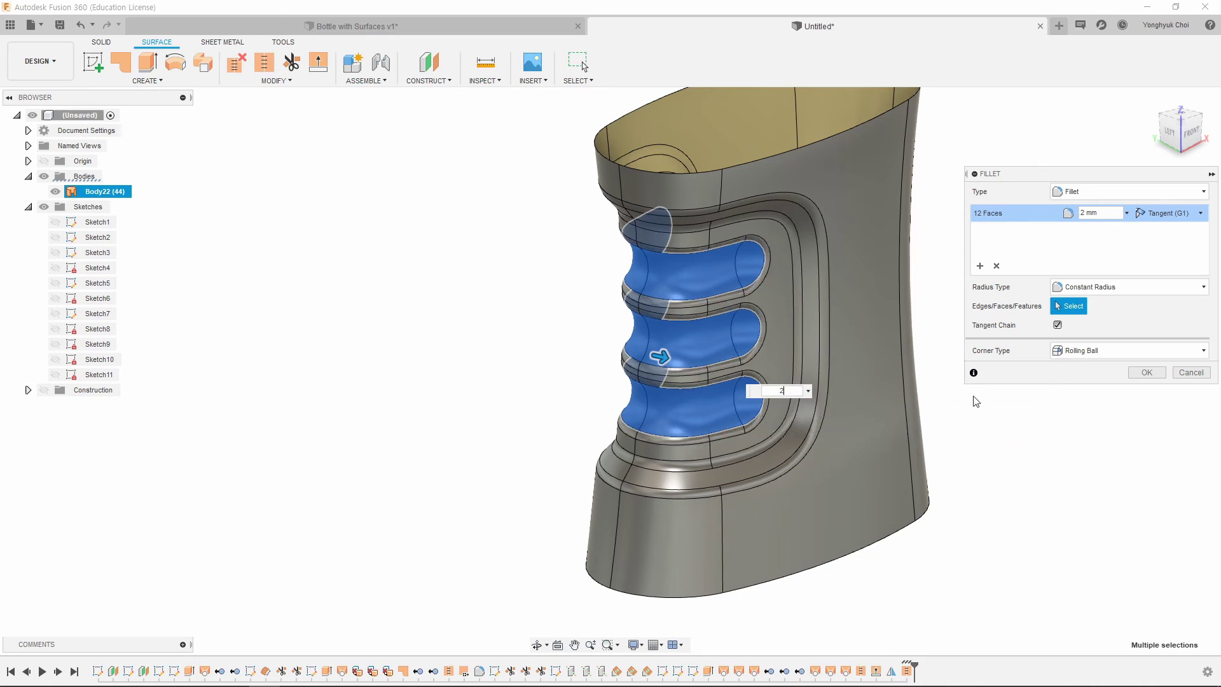
left_click(1146, 374)
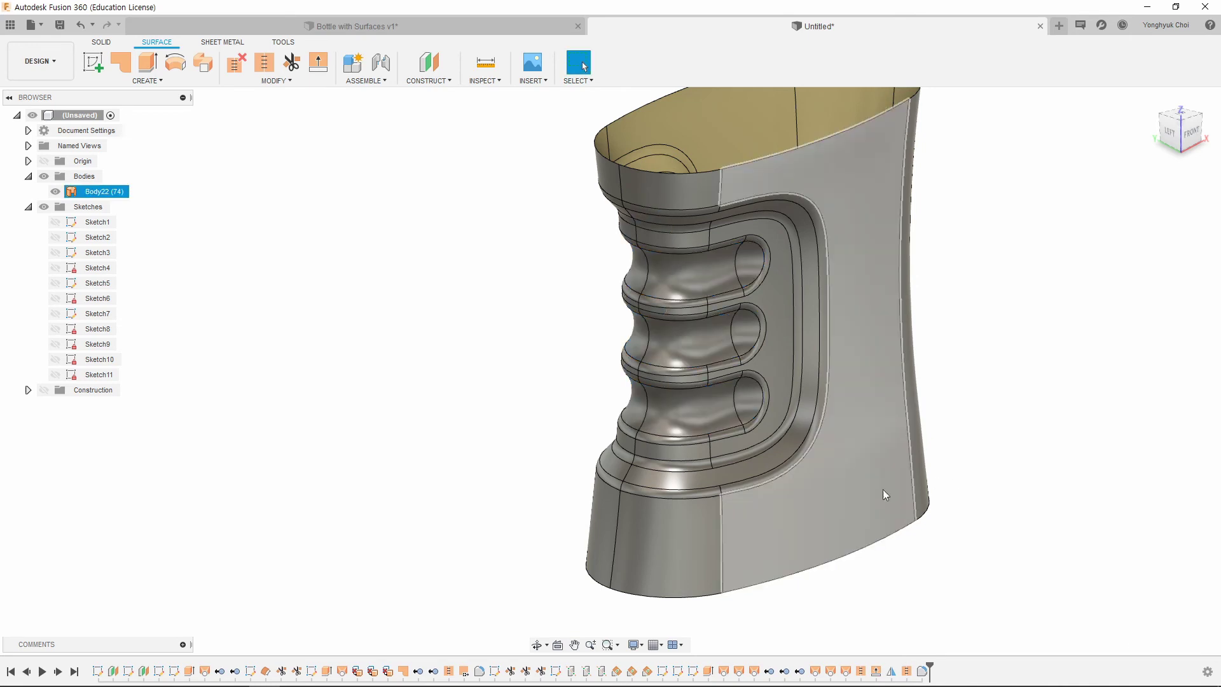
Step: Patch the open bottom of the bottle by picking the edges around the opening
scroll(911, 502, "down", 2)
middle_click_drag(970, 463, 970, 414, "shift")
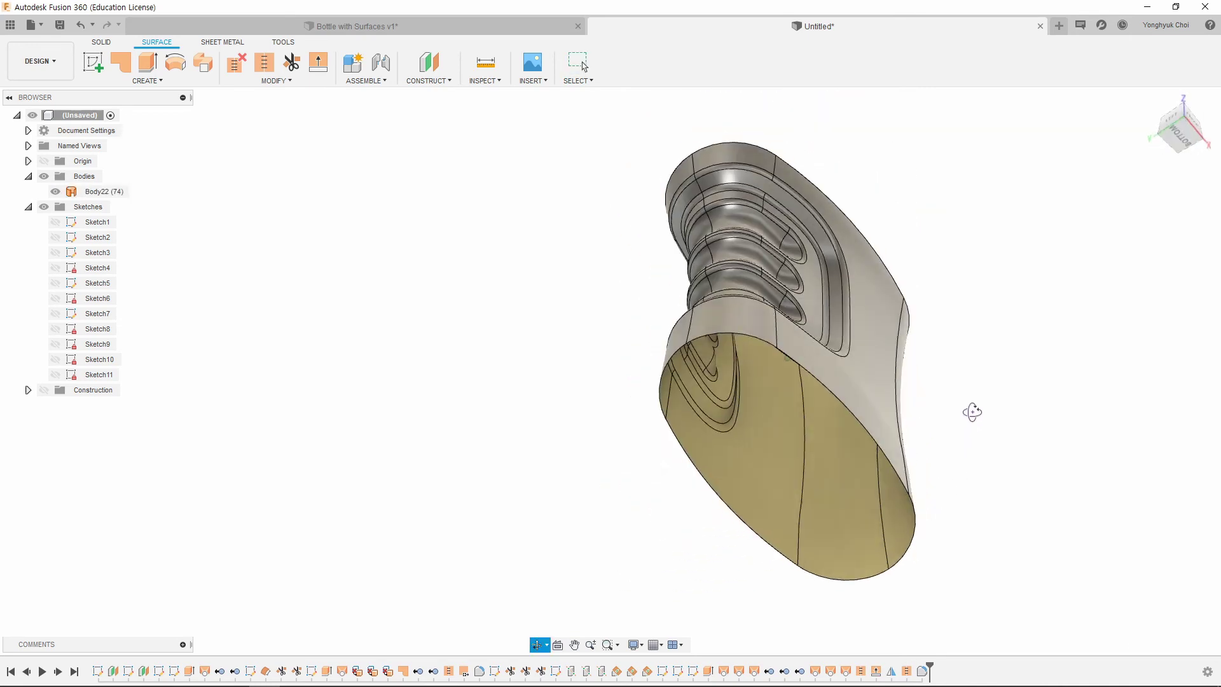
left_click(120, 61)
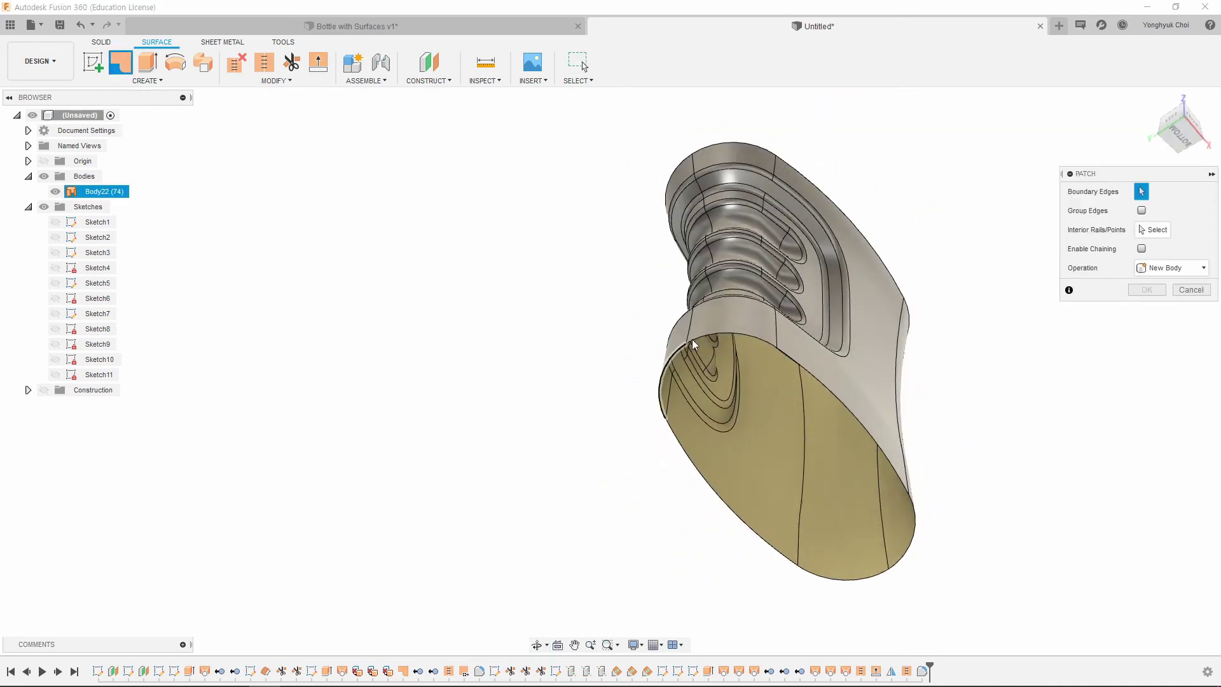
left_click(730, 334)
left_click(674, 357)
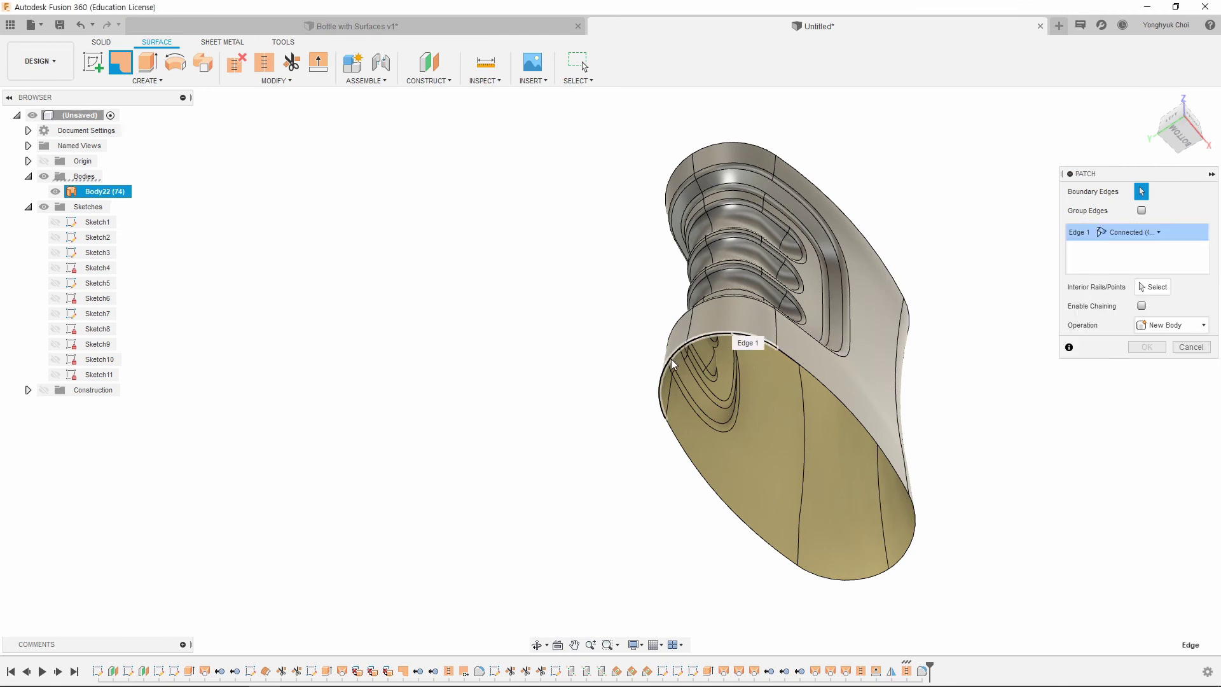
left_click(792, 557)
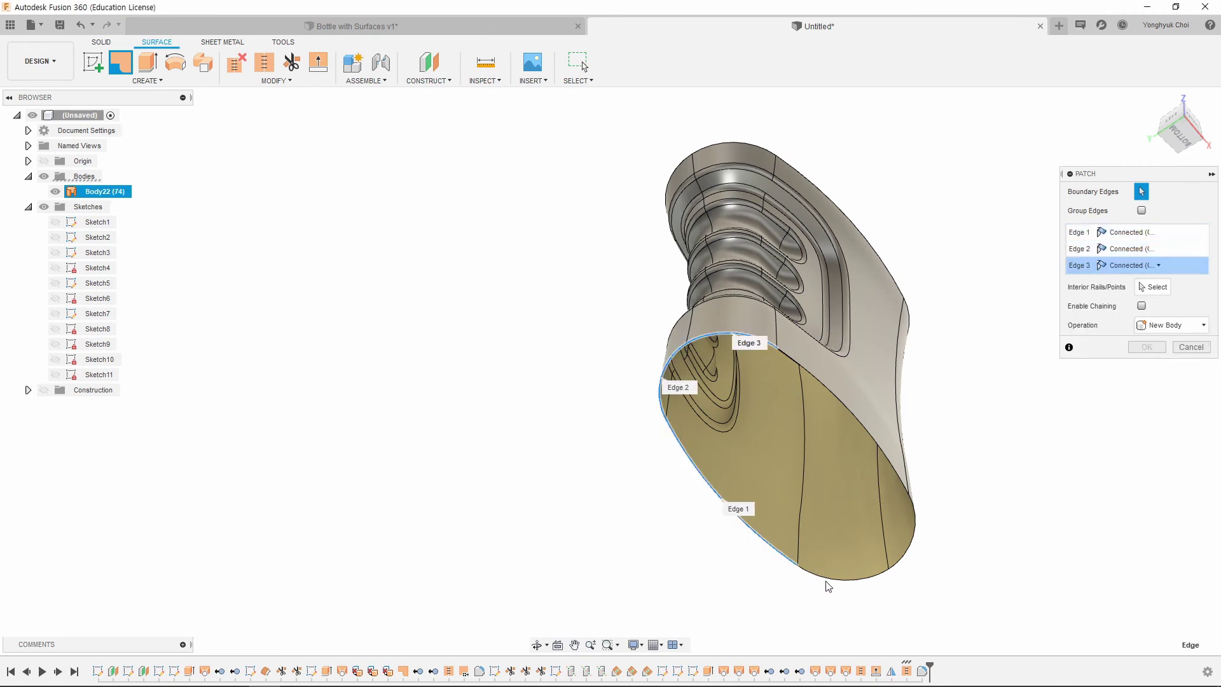
left_click(865, 566)
left_click(879, 444)
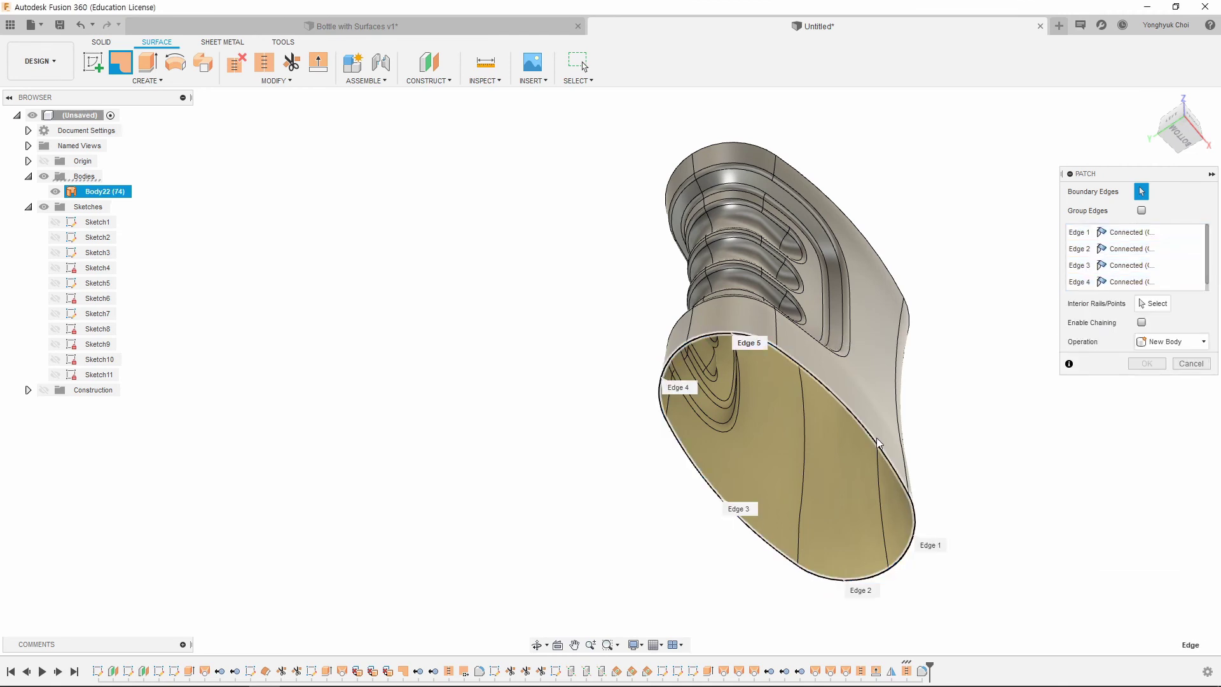
left_click(1146, 363)
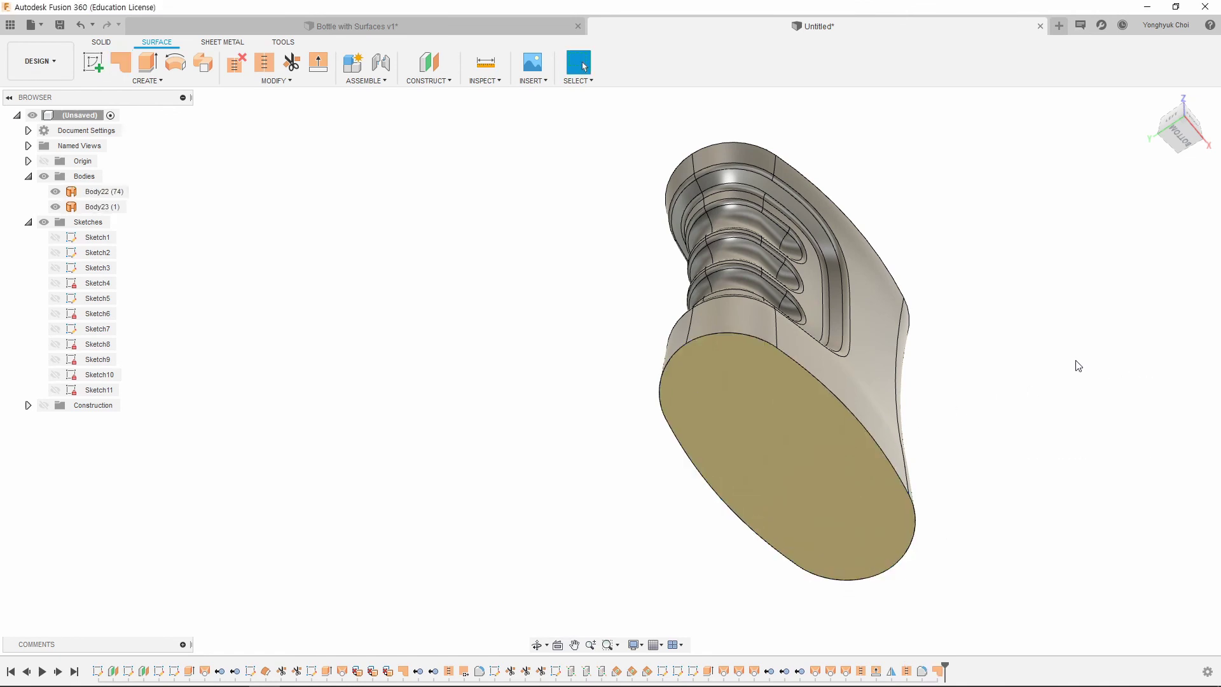
Step: Stitch both surface bodies into one body, Body24
left_click_drag(1049, 295, 628, 576)
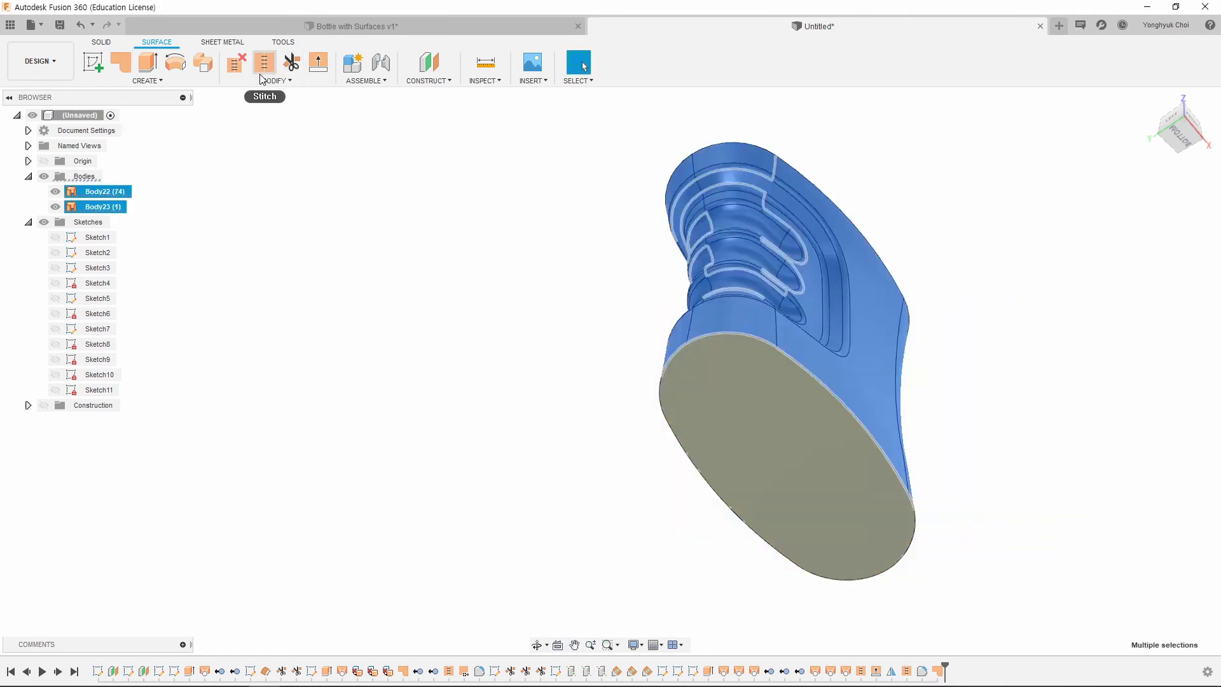
left_click(264, 67)
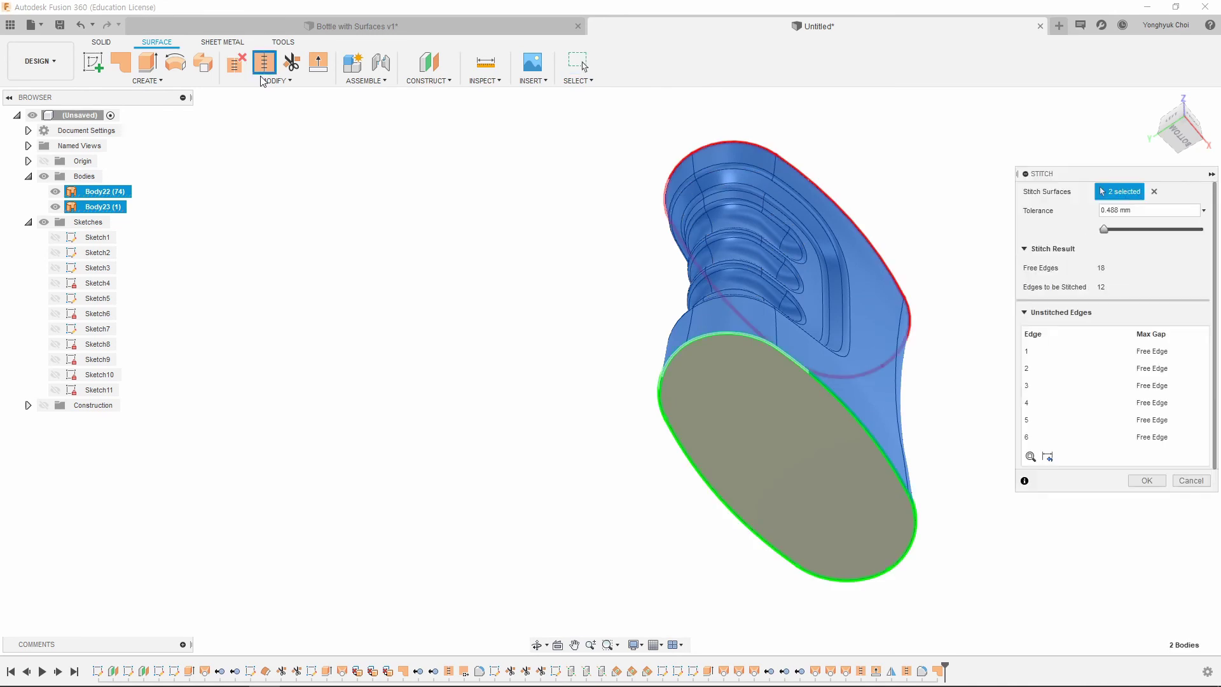
left_click(1141, 487)
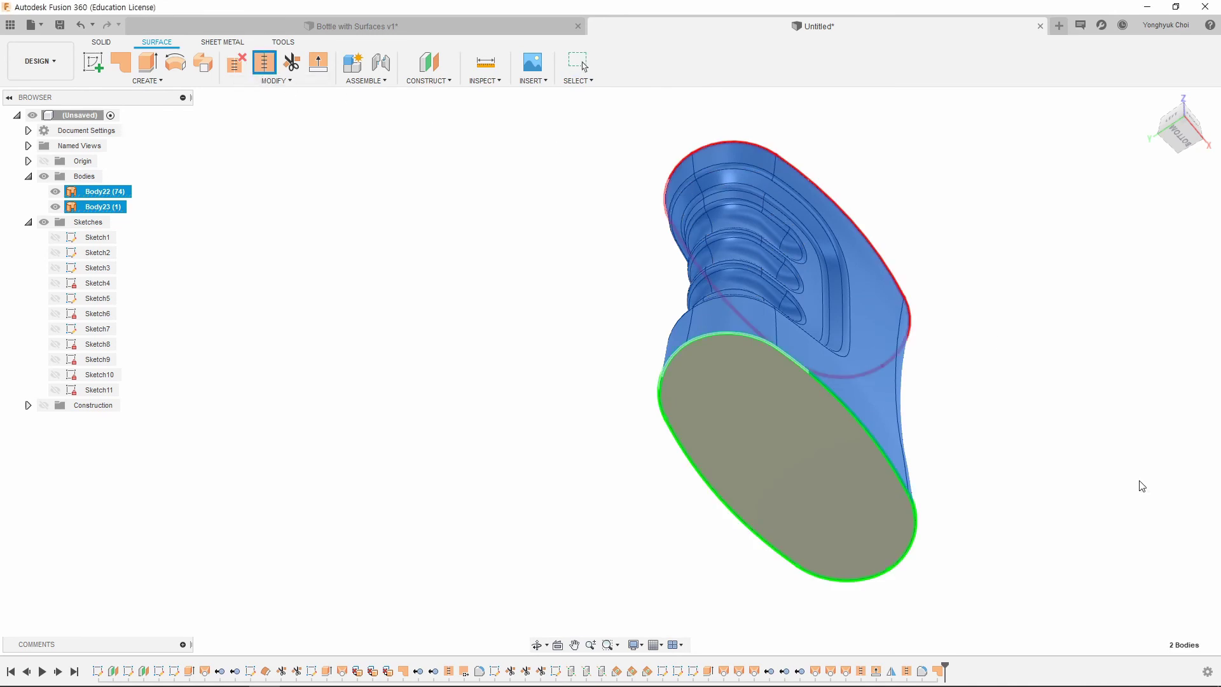
Step: Round the bottle's base edges with a 5 mm fillet
left_click(275, 81)
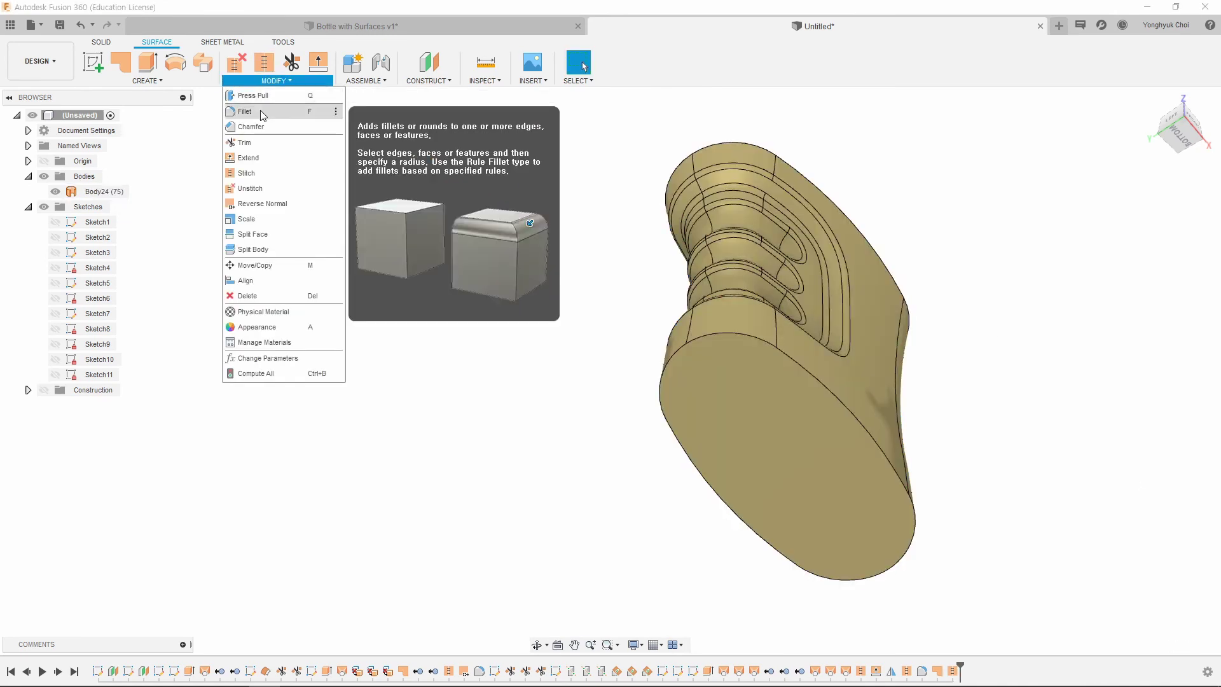
left_click(262, 111)
left_click(732, 338)
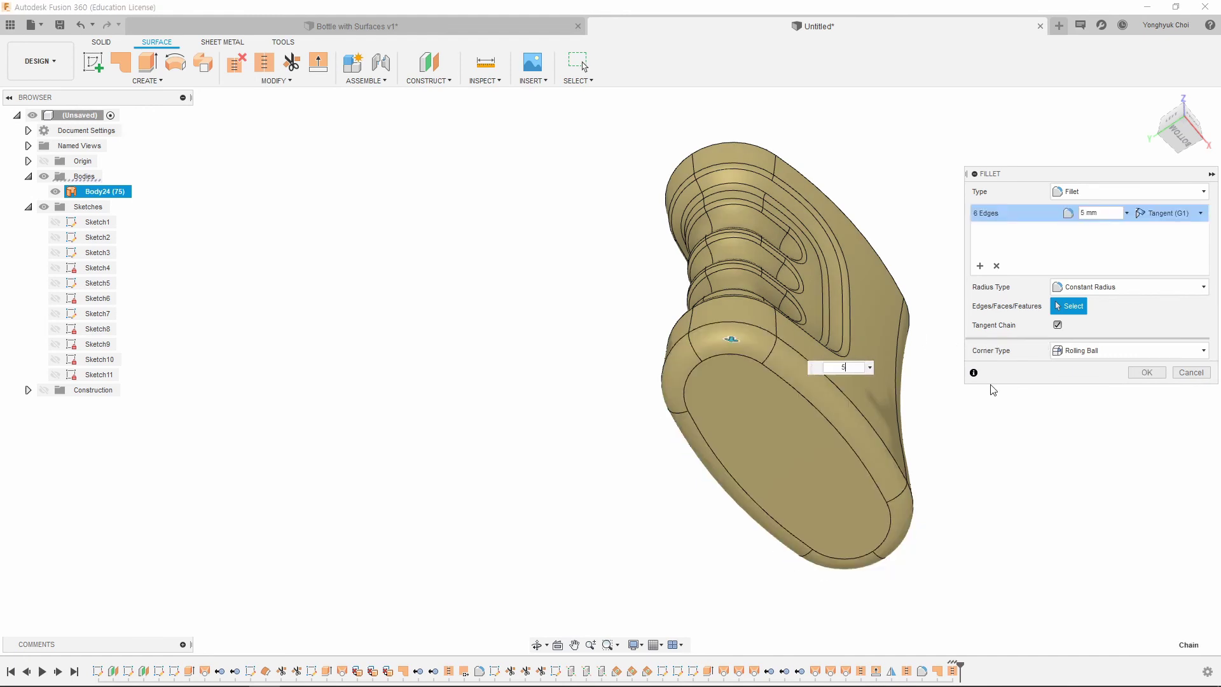
left_click(1142, 373)
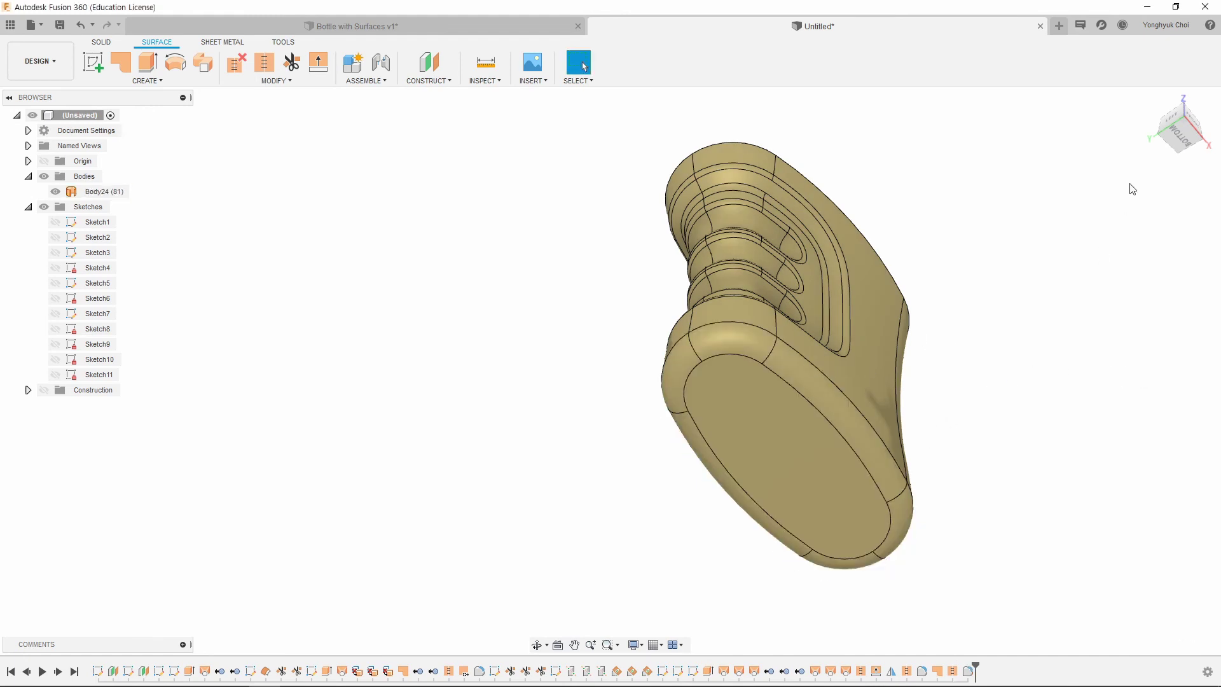
left_click(1155, 101)
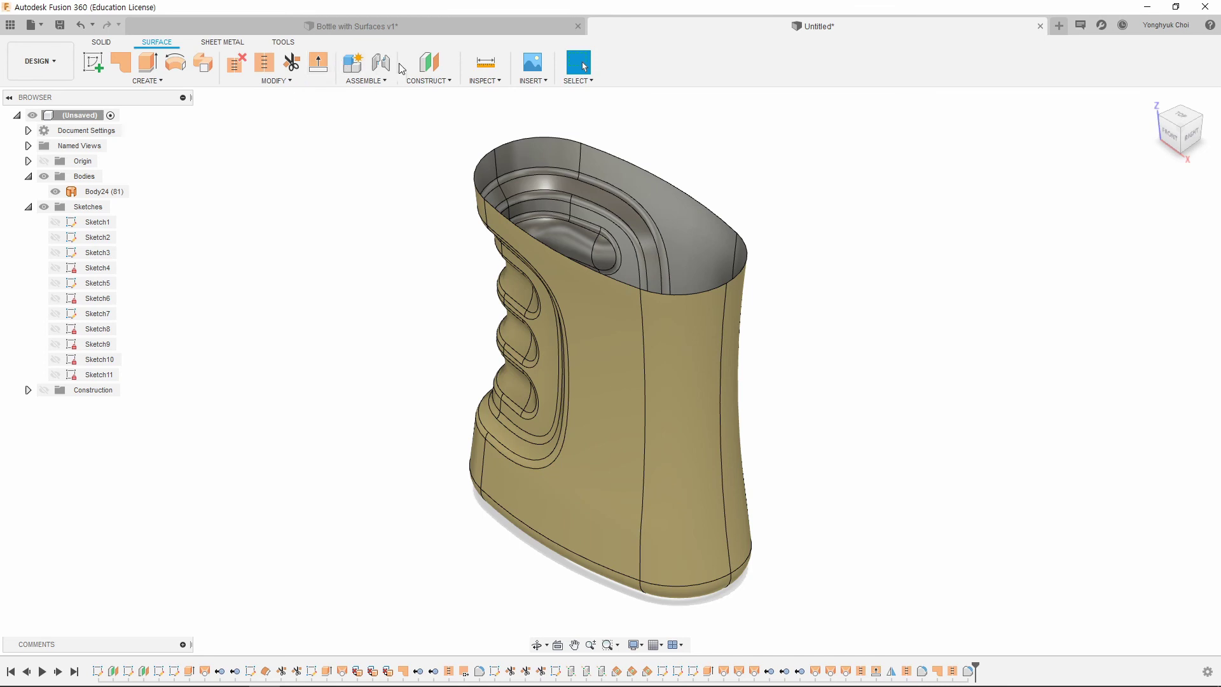
Step: Create an offset construction plane 70 mm above the XY base plane
left_click(431, 66)
left_click(671, 464)
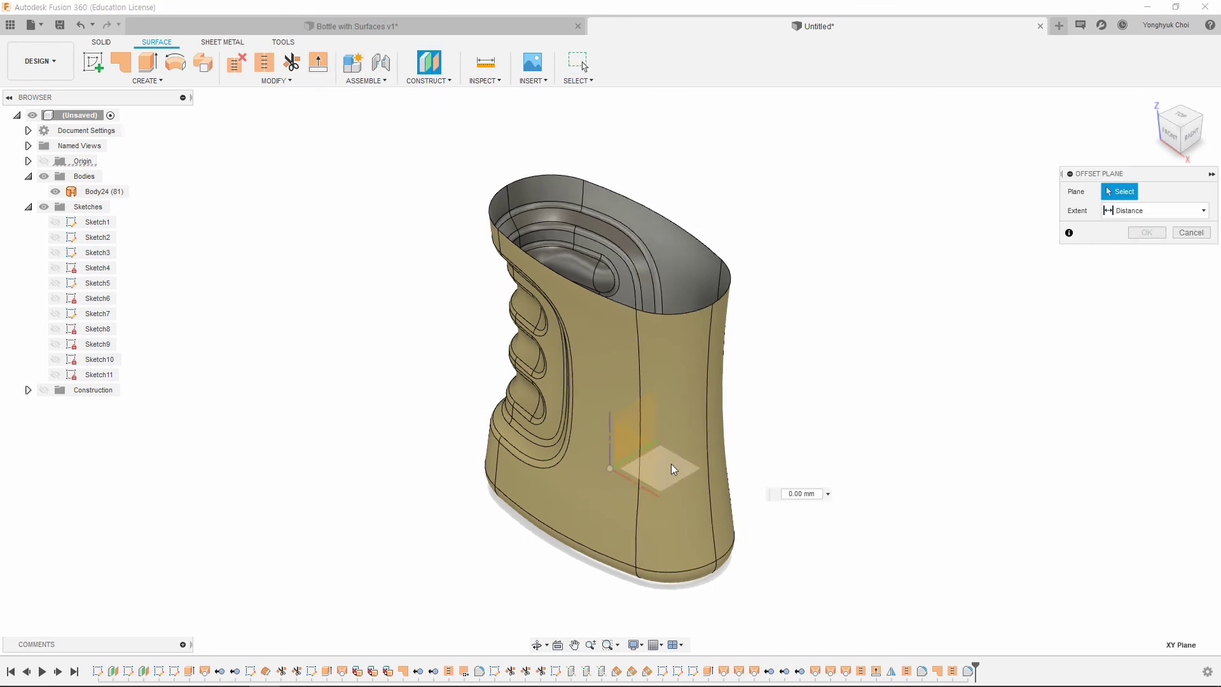
left_click_drag(685, 448, 994, 259)
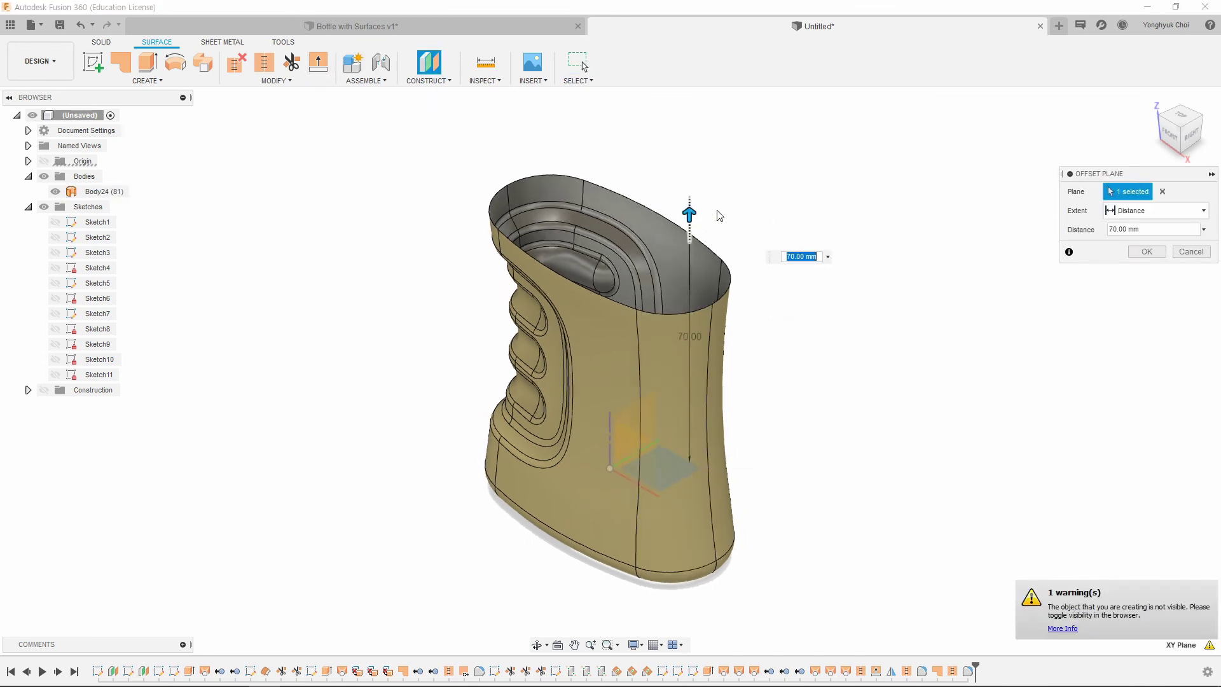
key("Return")
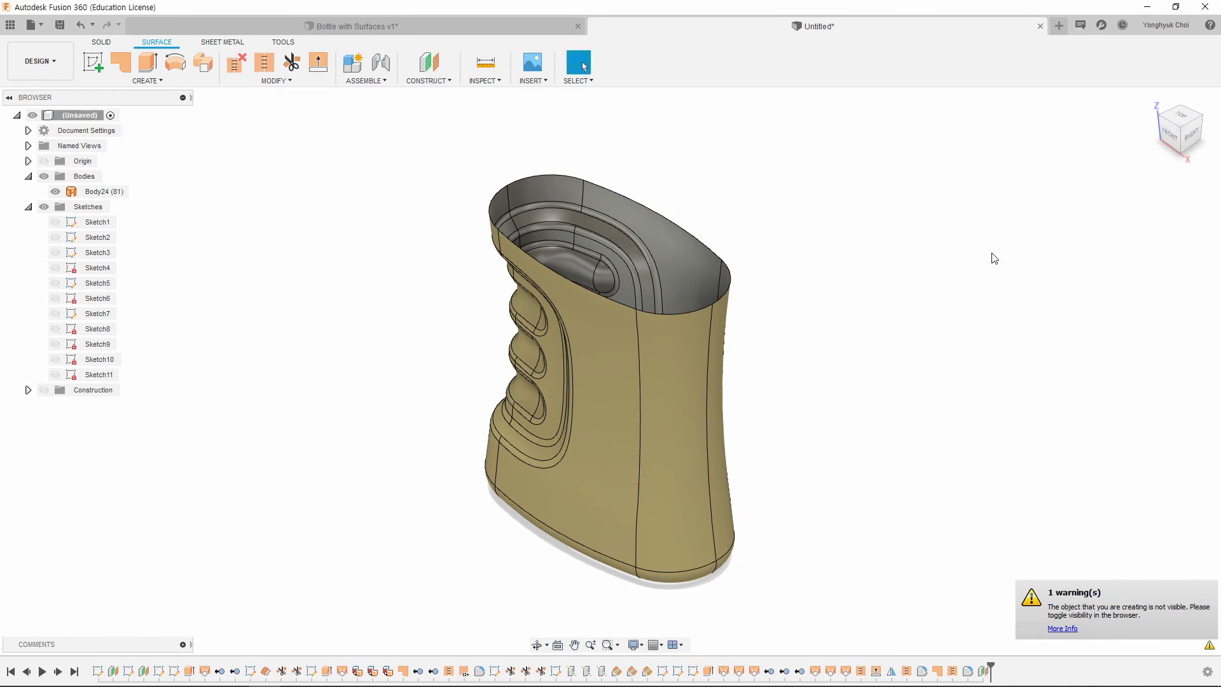
left_click(43, 390)
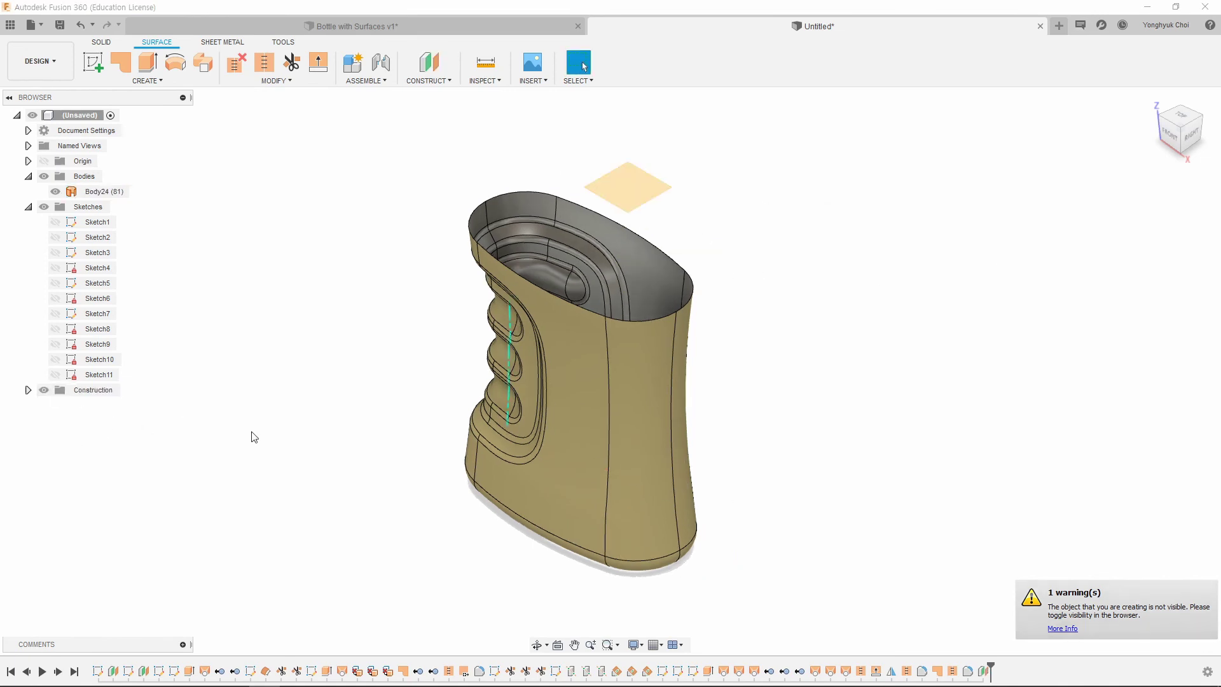
Step: Sketch a 20 mm diameter circle centred on the origin on the new plane
left_click(93, 62)
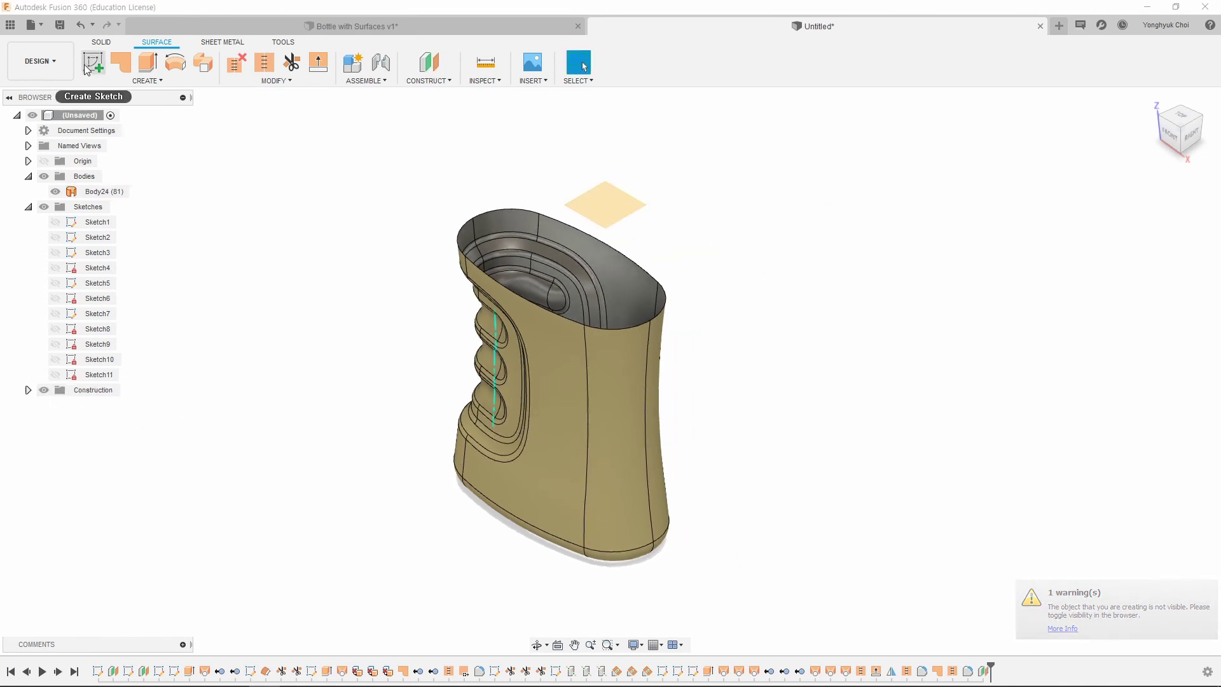
left_click(617, 199)
scroll(625, 451, "up", 3)
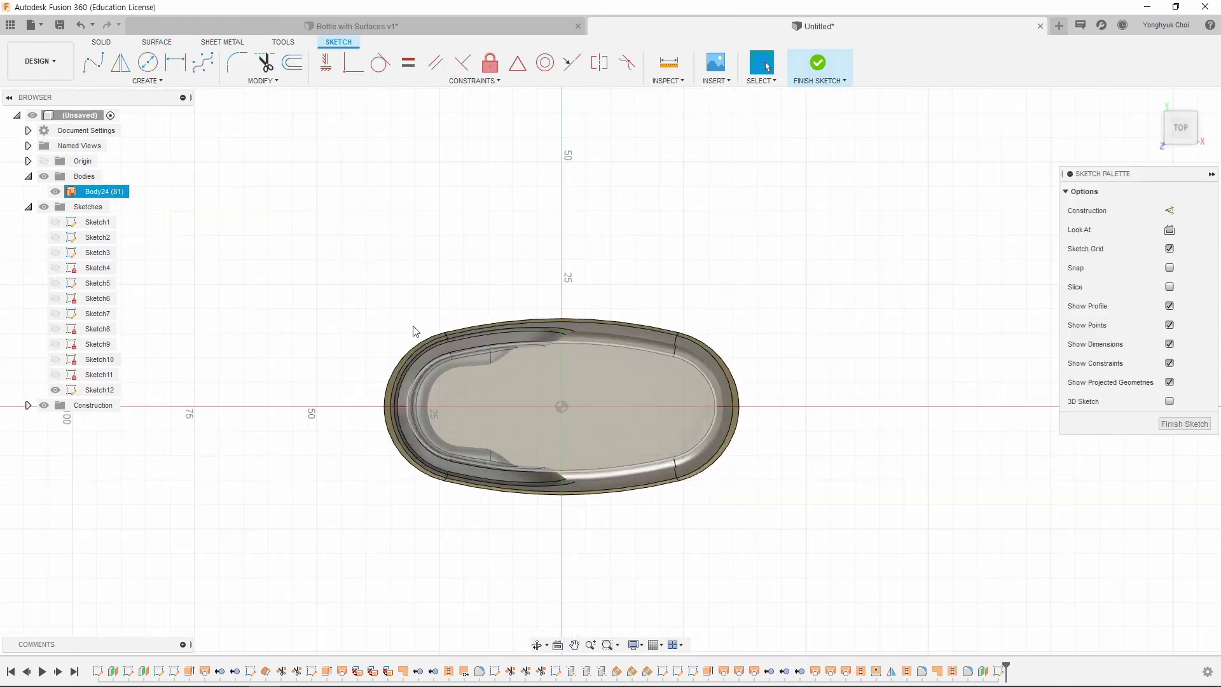
key("c")
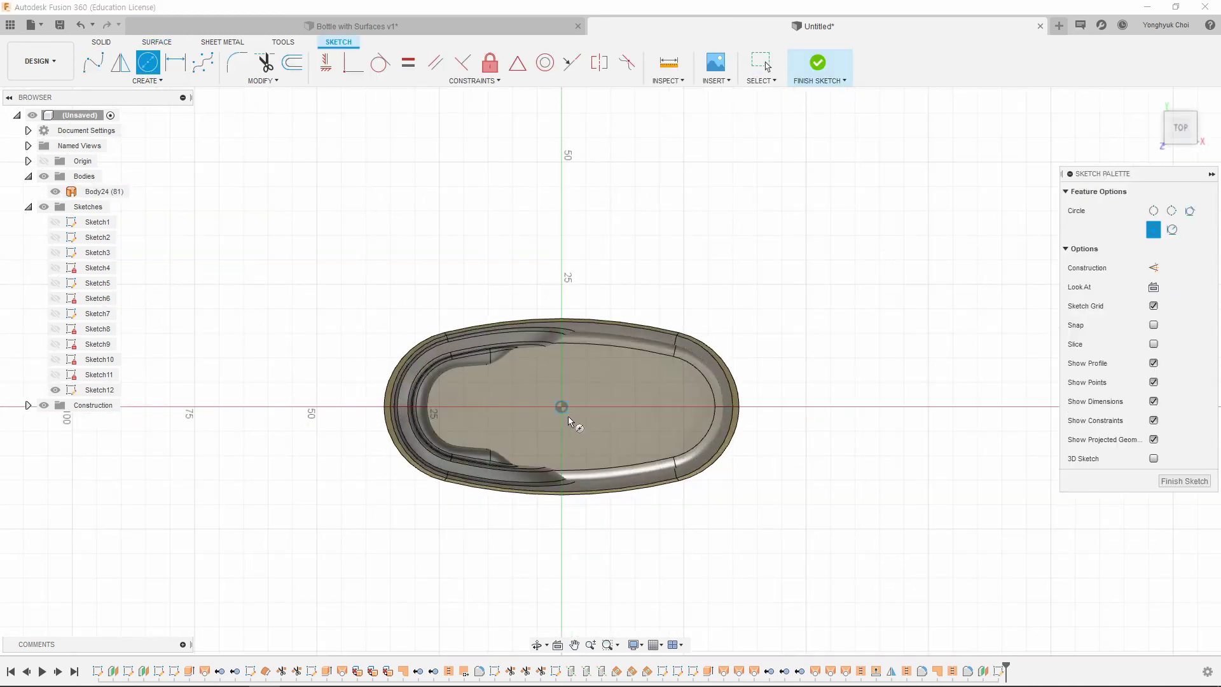
left_click(561, 409)
type("2")
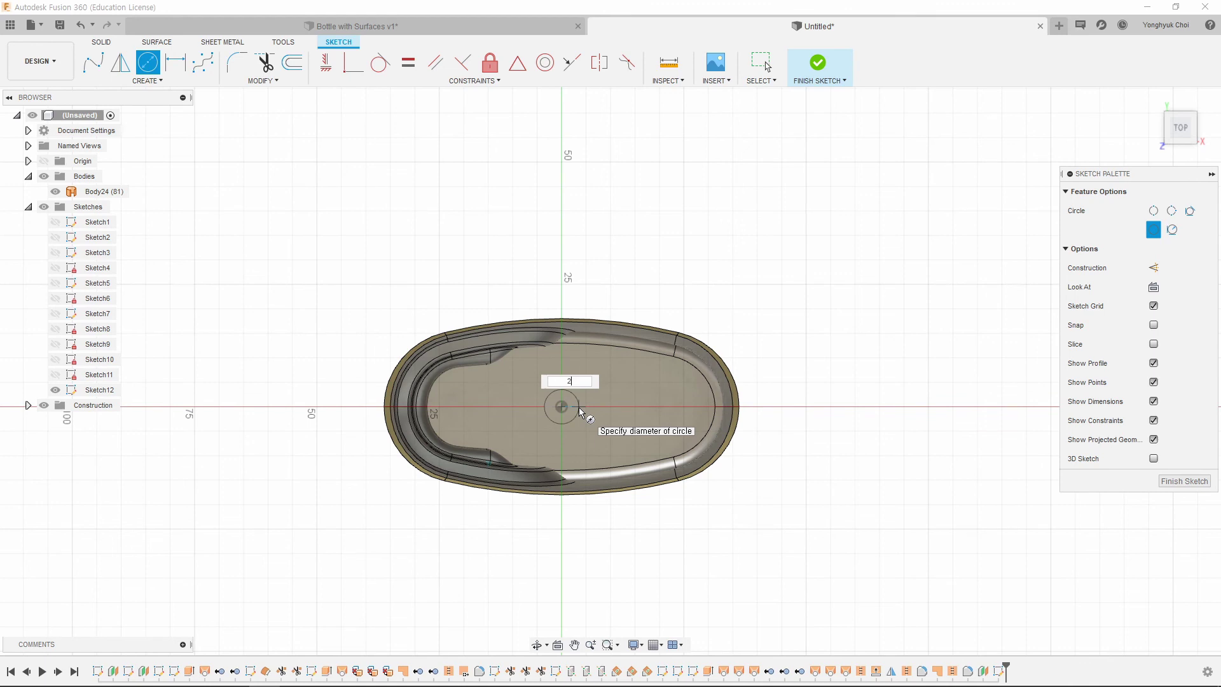
type("0")
key("Return")
key("Escape")
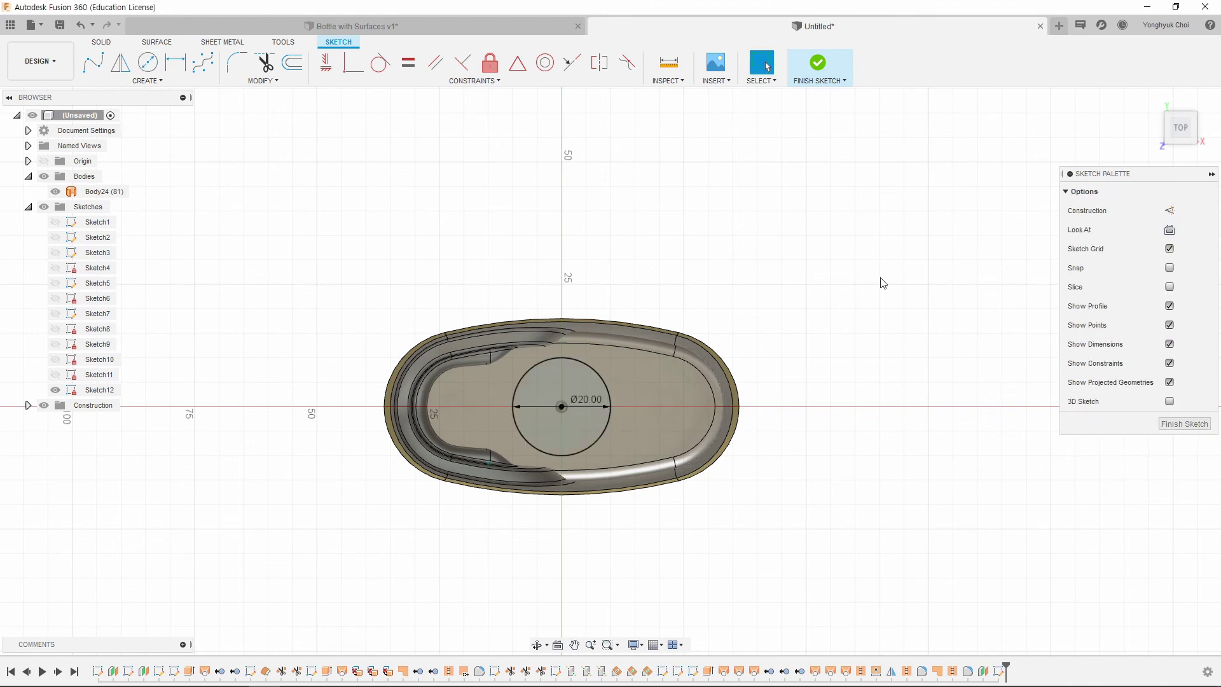
left_click(837, 66)
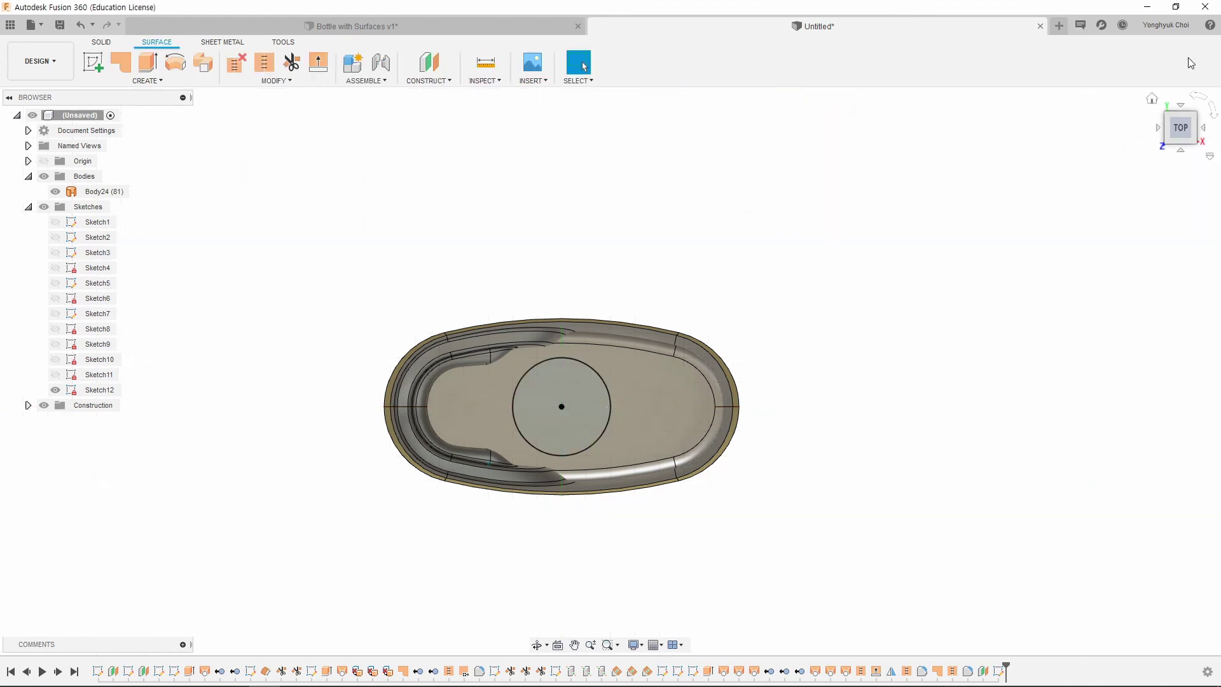
Step: Extrude the 20 mm circle 15 mm upward into the open neck cylinder, Body25
left_click(1153, 101)
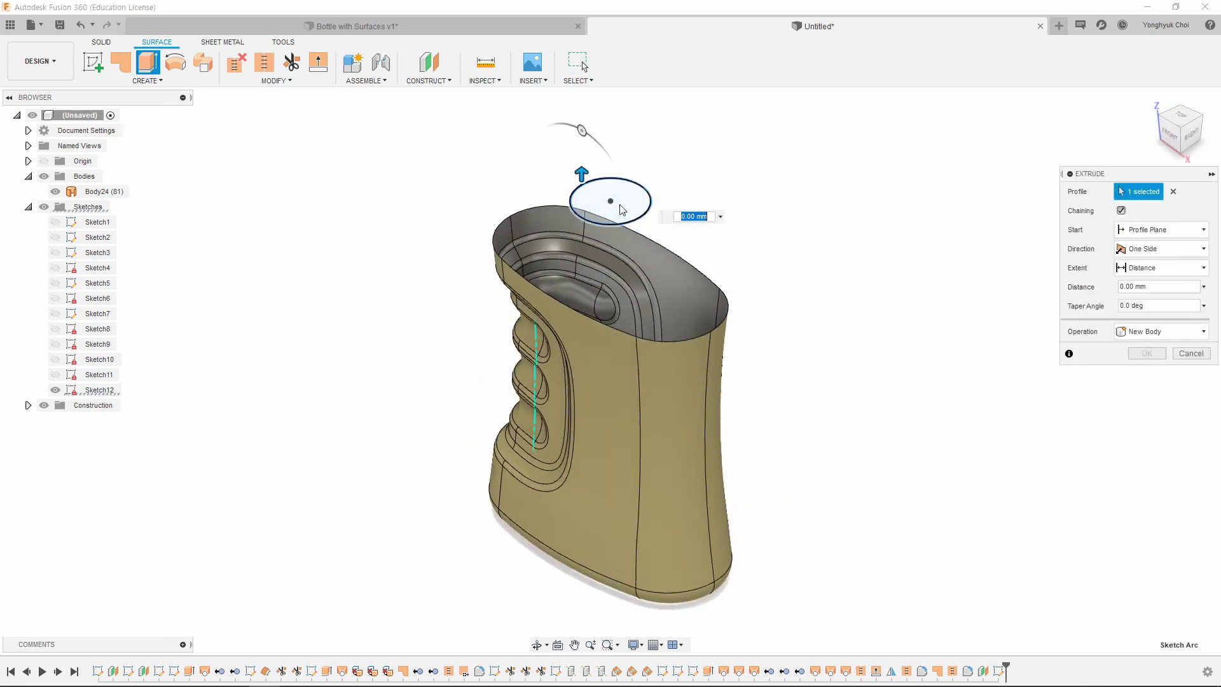
left_click_drag(581, 185, 581, 125)
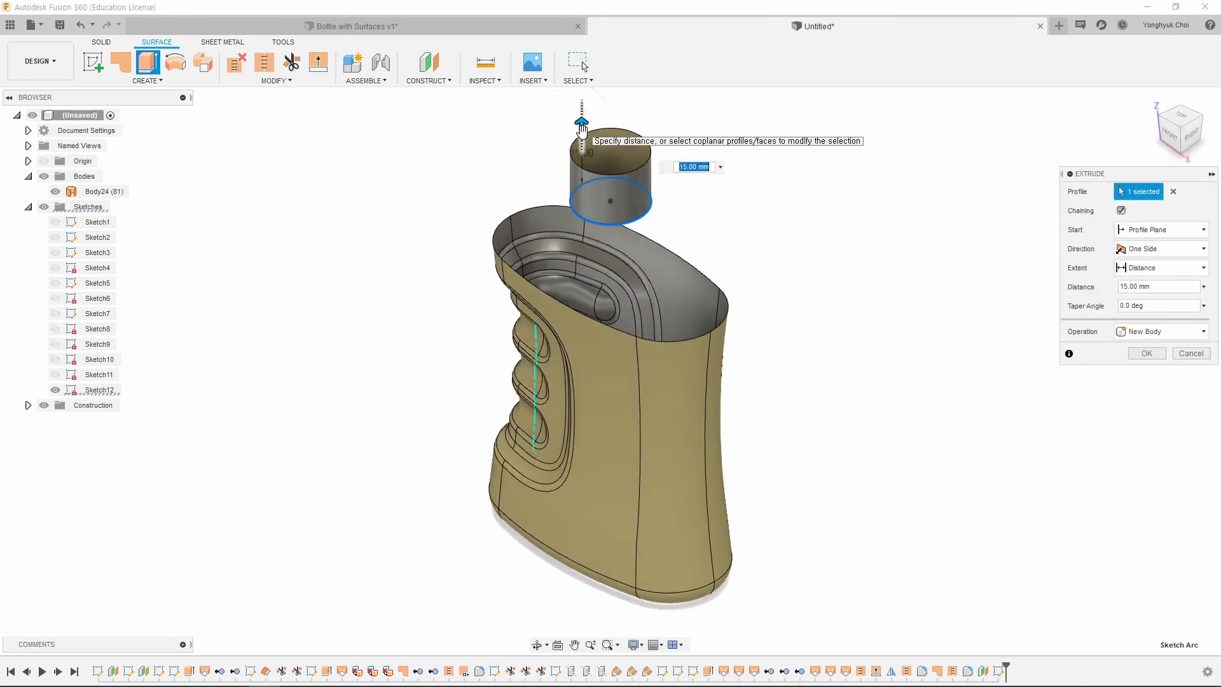
left_click(1147, 353)
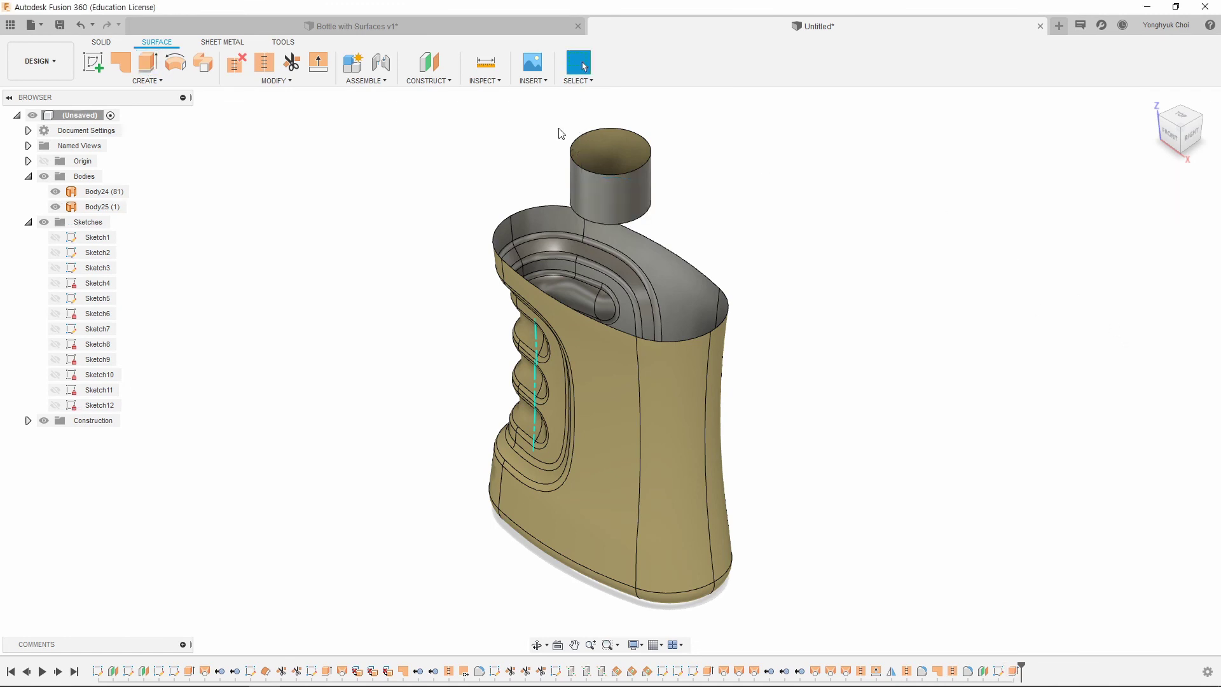
left_click(154, 81)
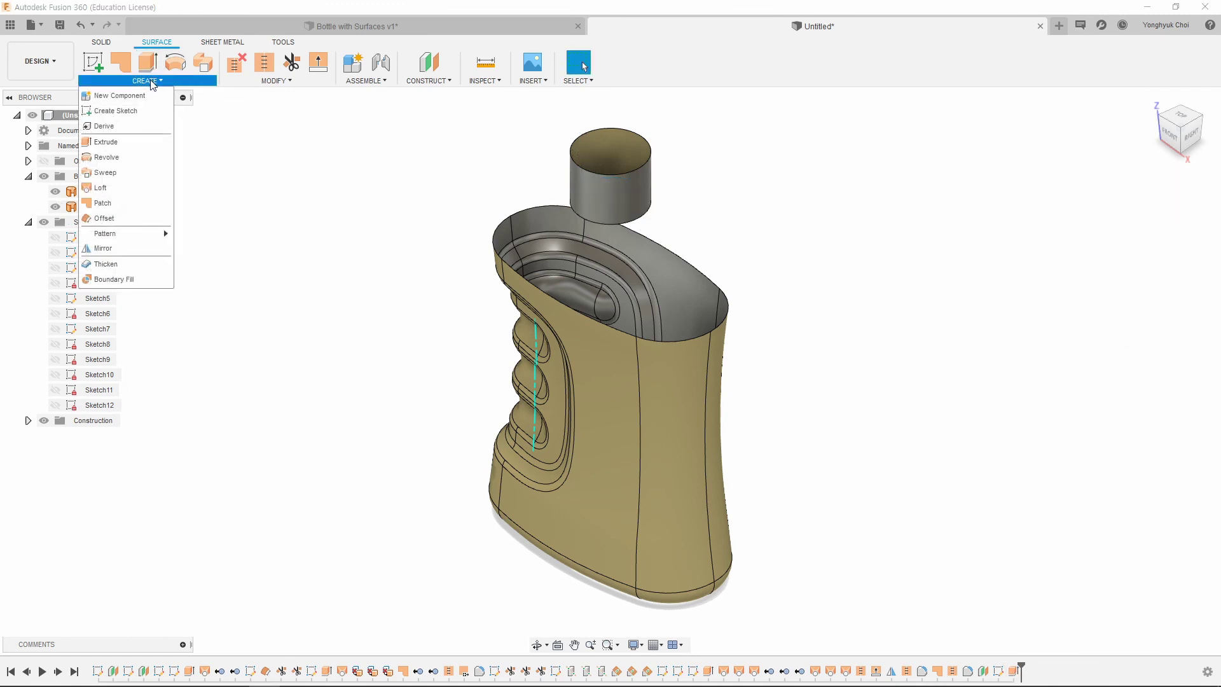
Step: Set up a loft from the bottle's top rim to the neck's bottom edge
left_click(102, 188)
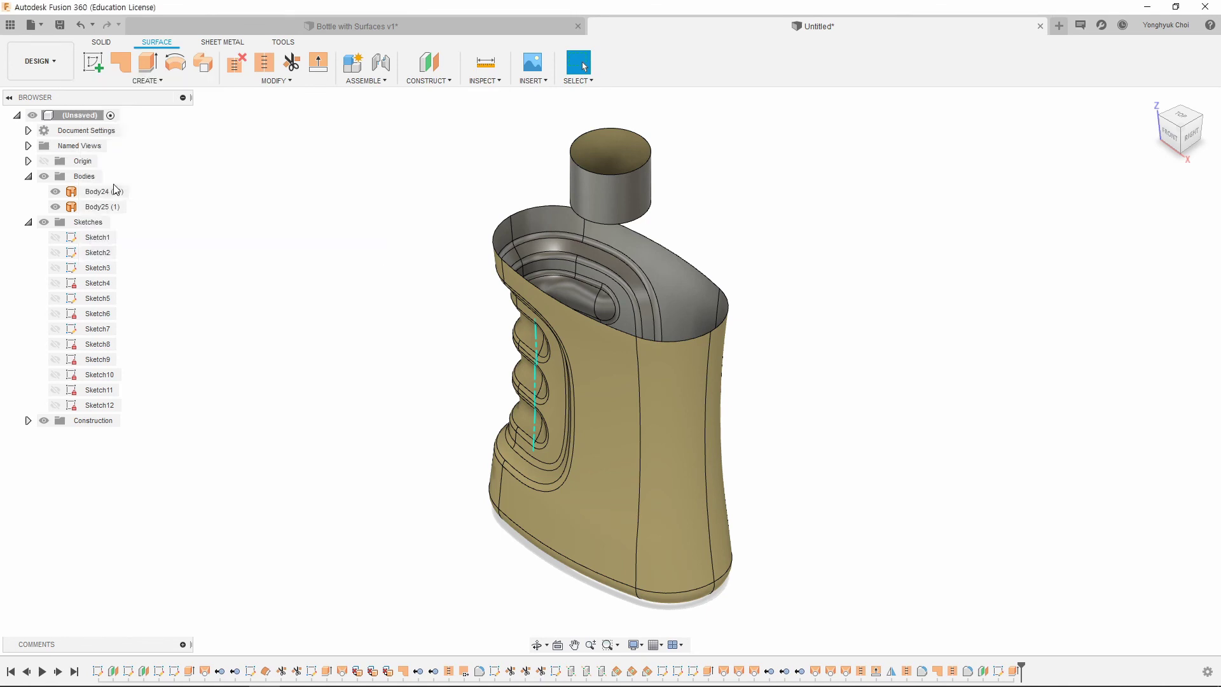
left_click(498, 240)
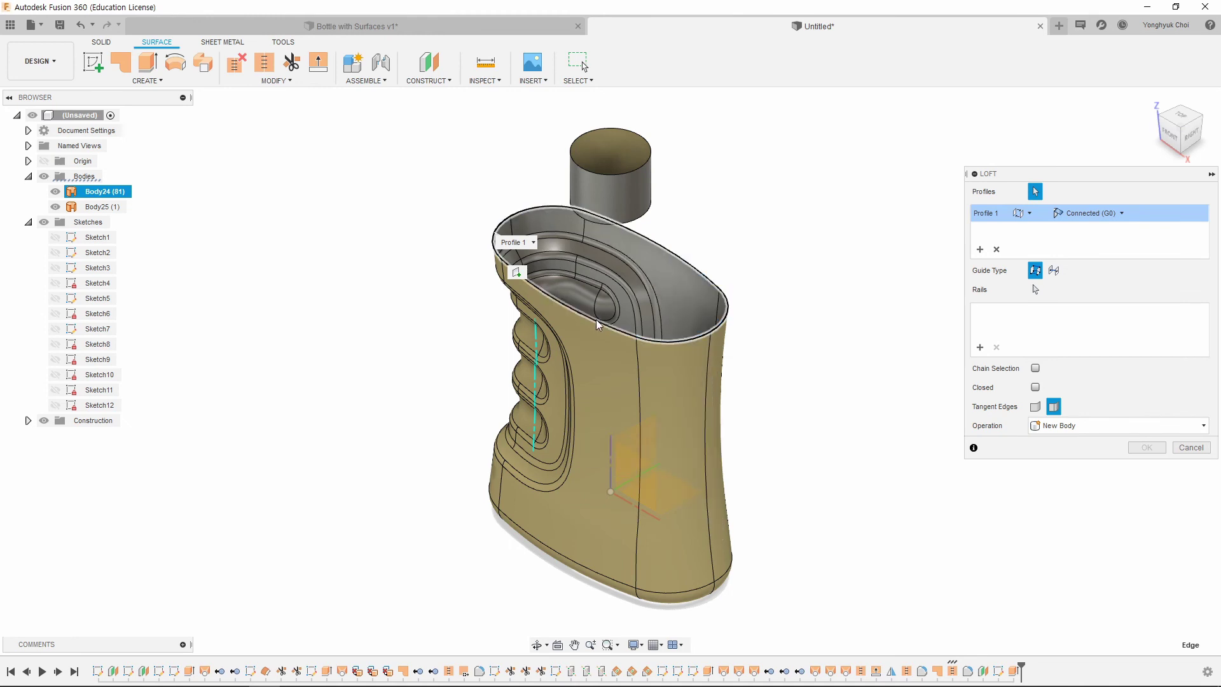
left_click(636, 339)
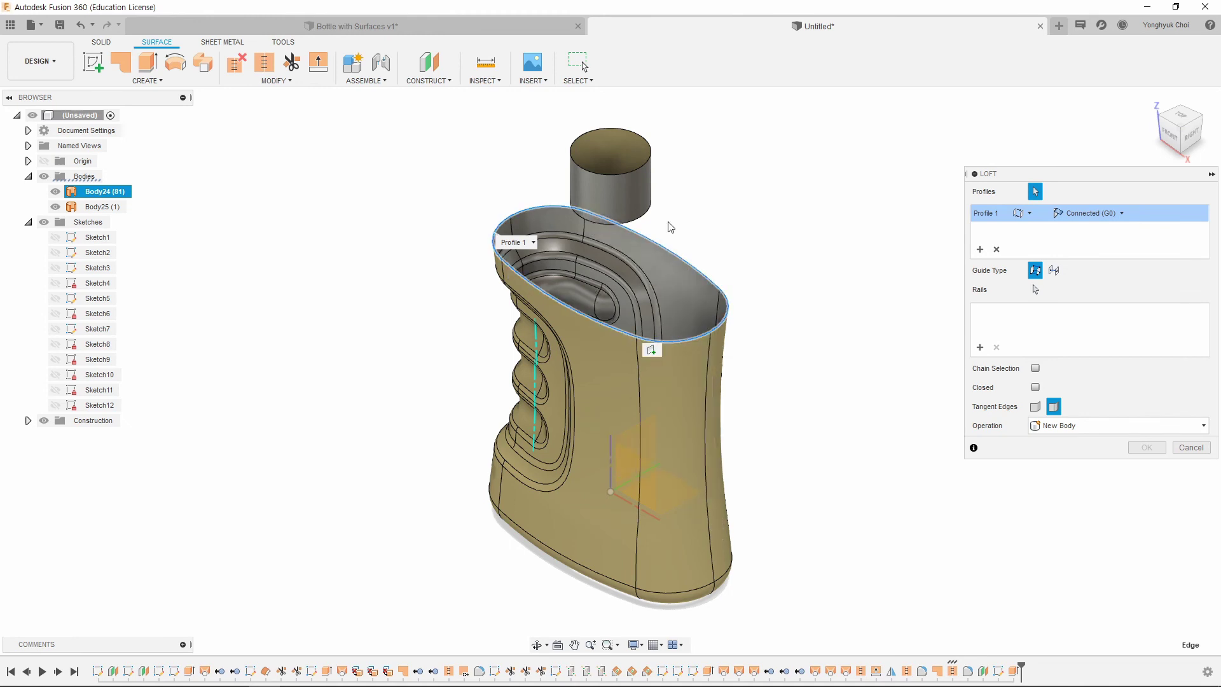
left_click(640, 217)
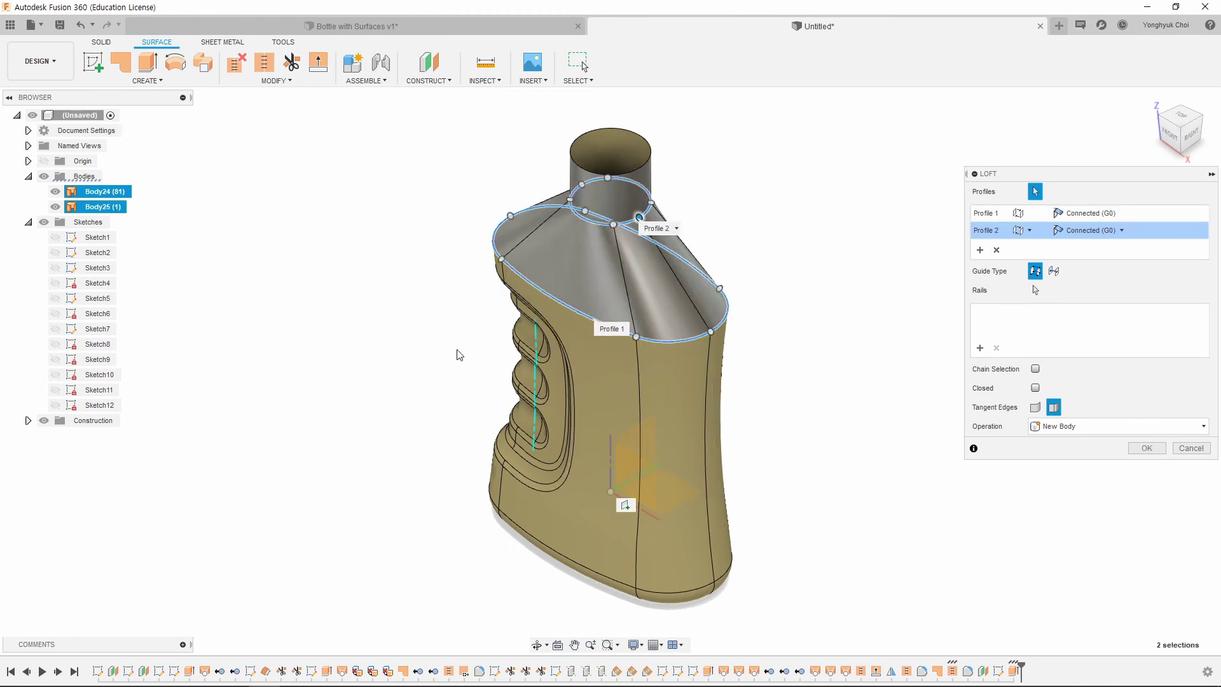
middle_click_drag(459, 355, 506, 326, "shift")
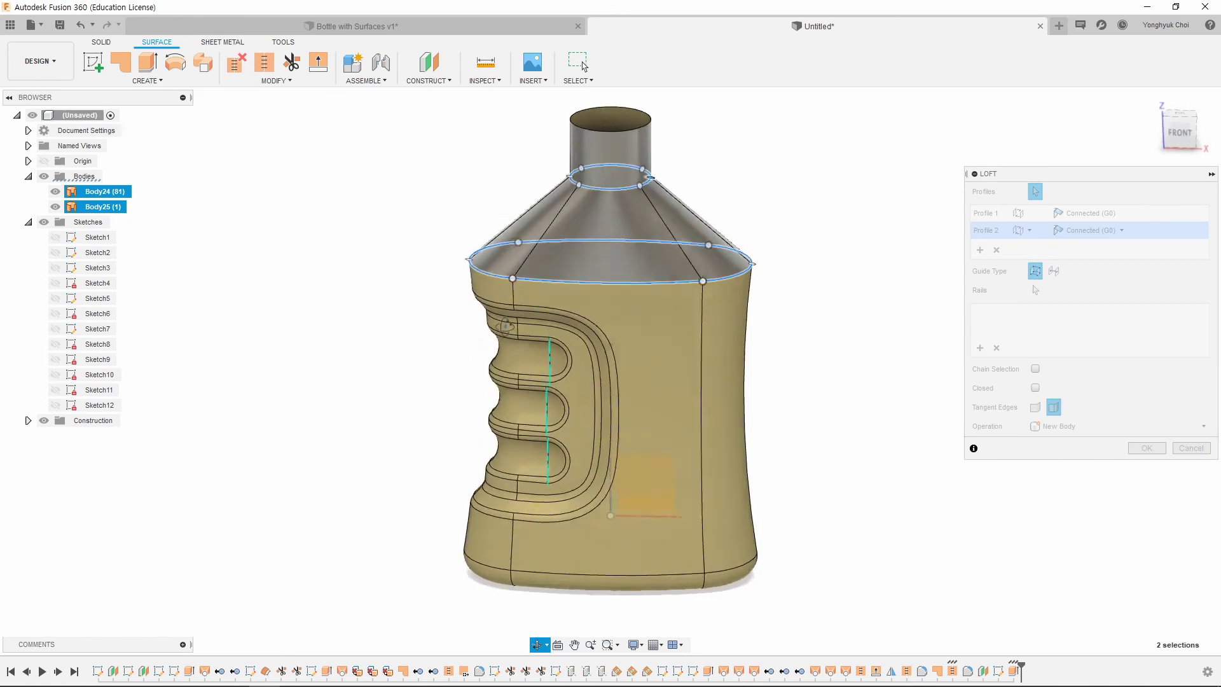
Step: Make both loft profiles Tangent (G1) with tangency weight 0.8
left_click(1122, 231)
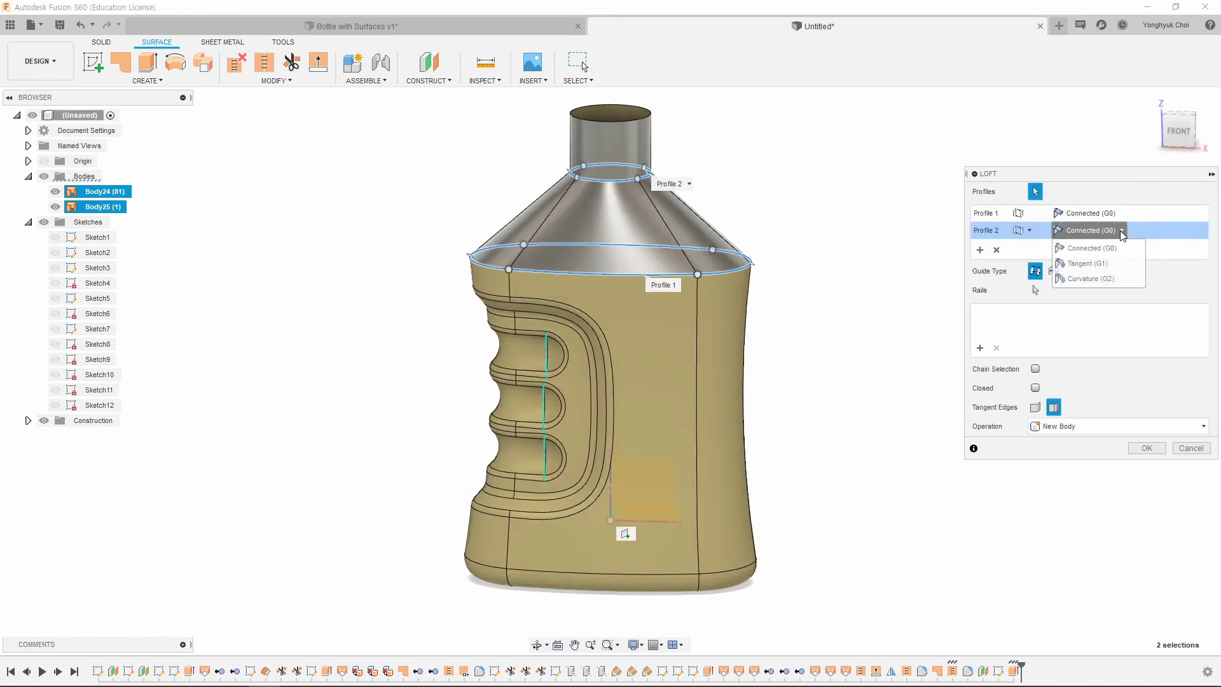
left_click(1116, 264)
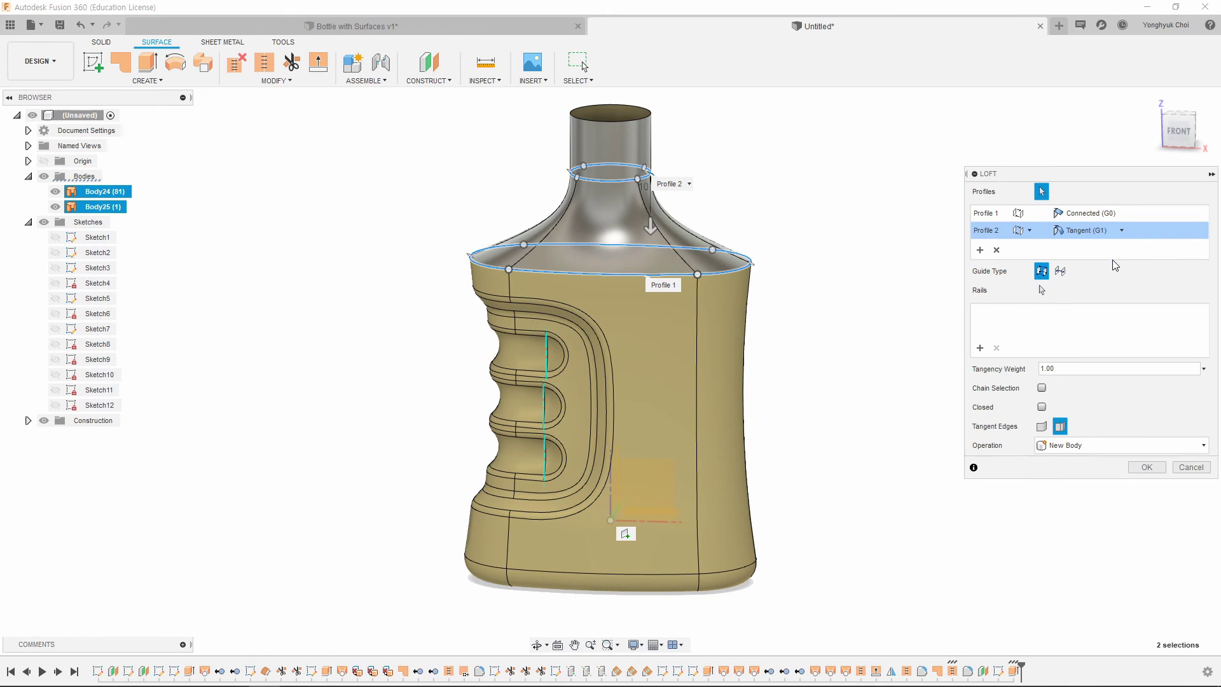
left_click(1123, 215)
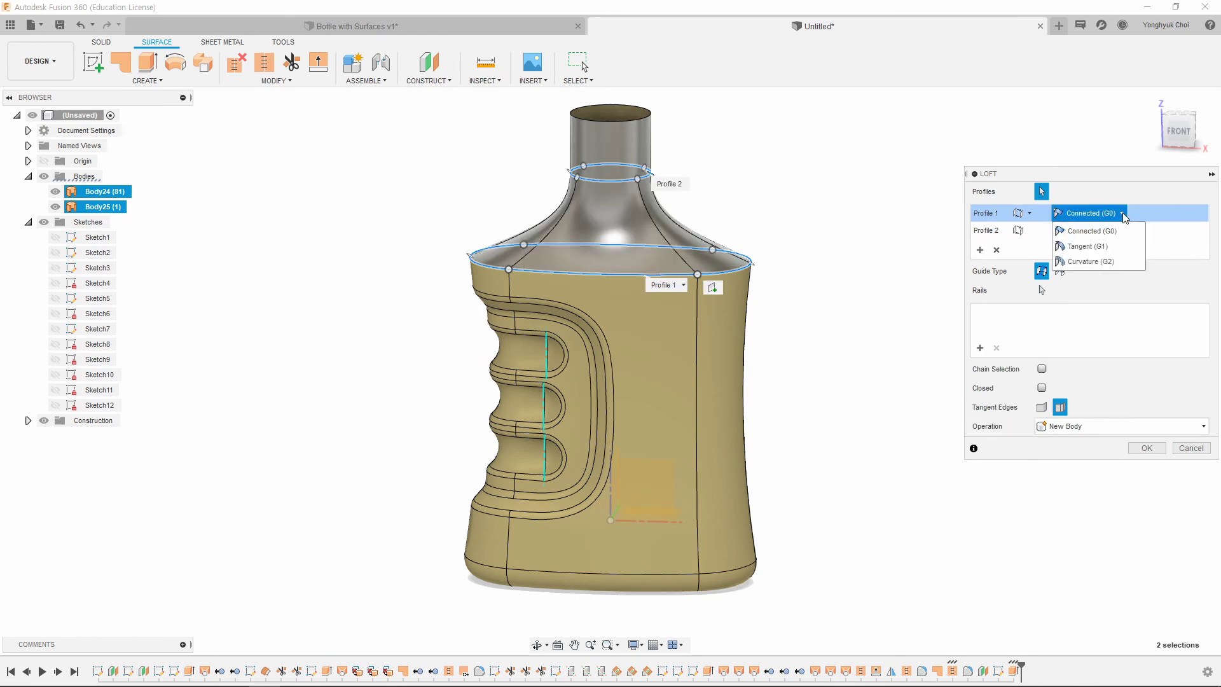
left_click(1113, 247)
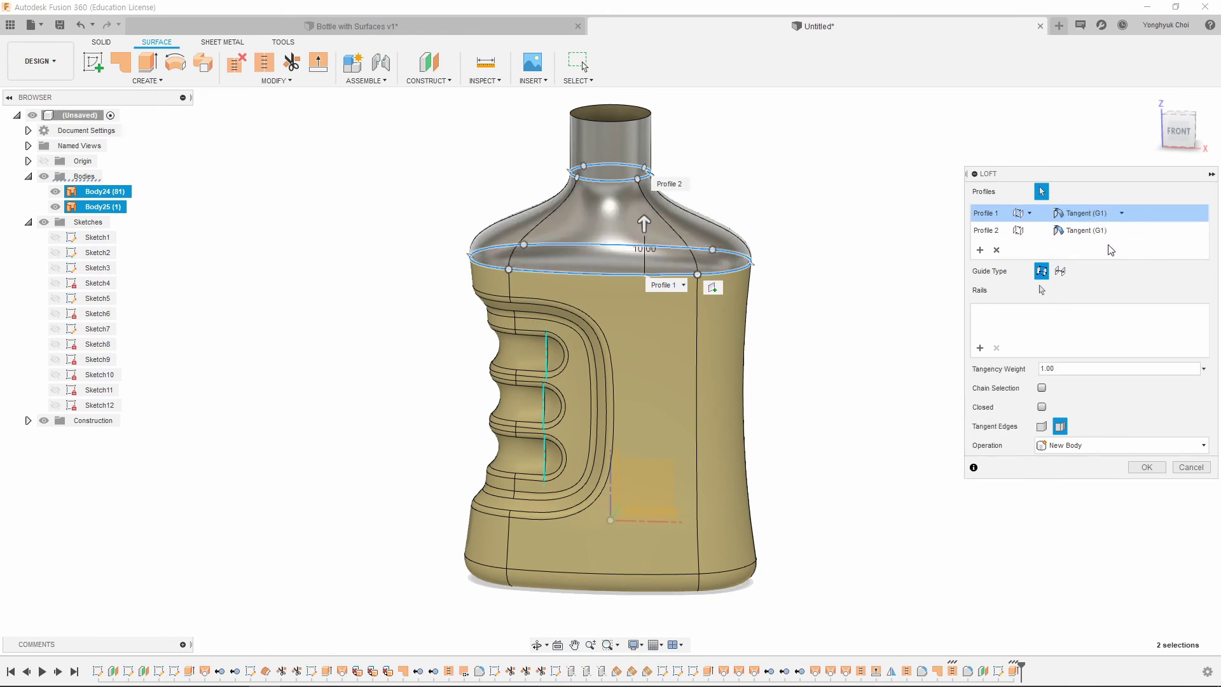
double_click(1048, 370)
type("0.8")
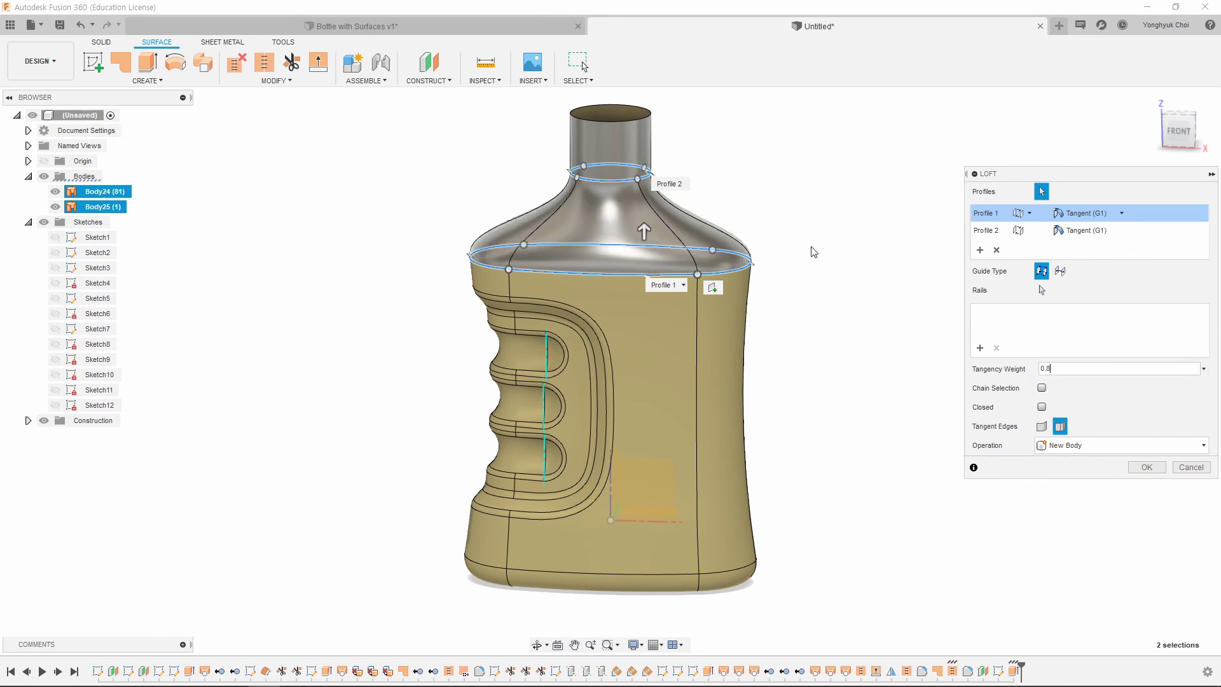
left_click(995, 231)
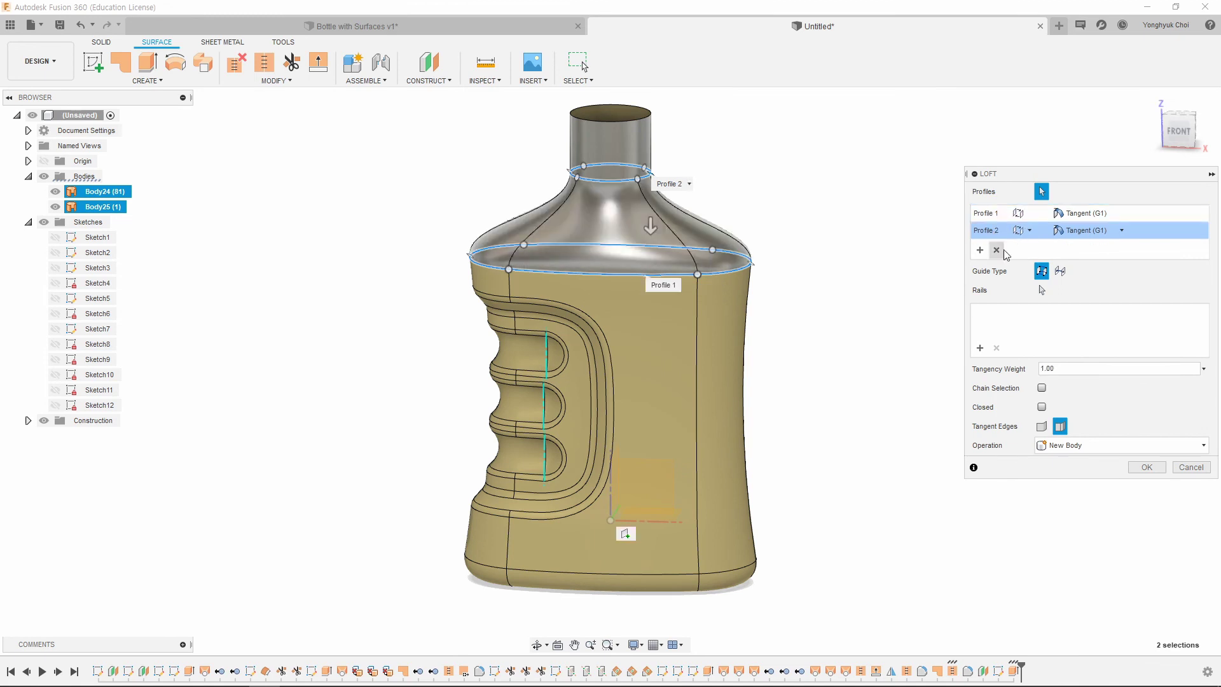
double_click(1056, 369)
type(".8")
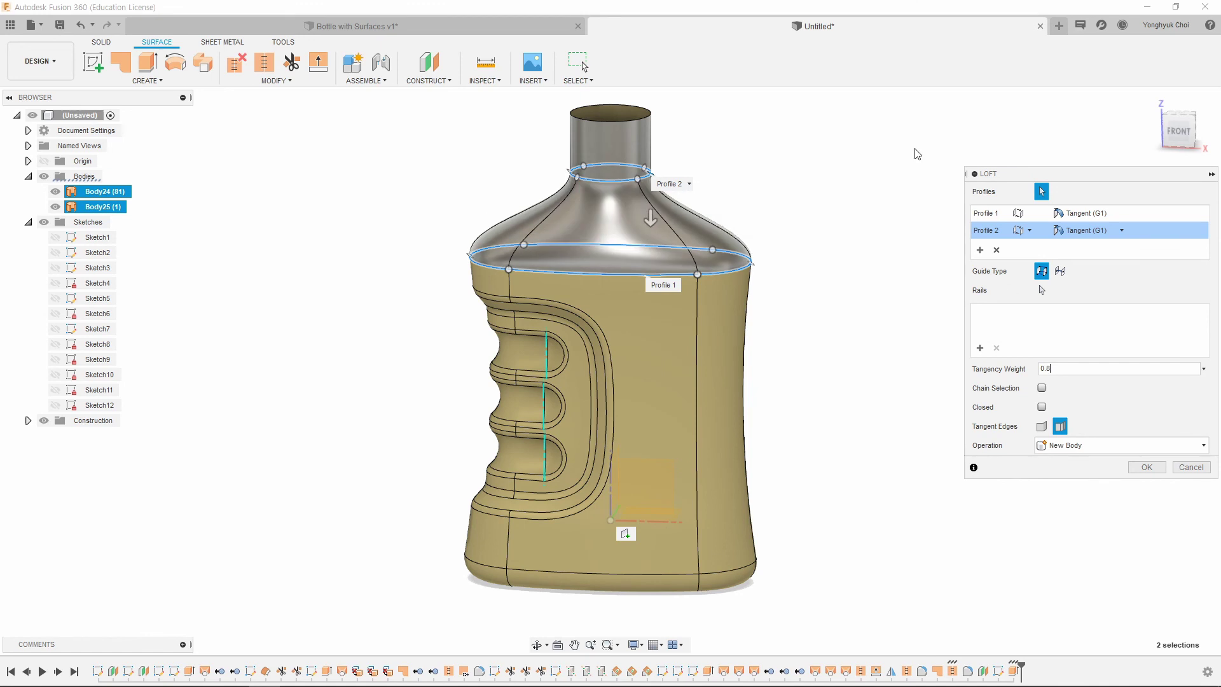
left_click(1146, 468)
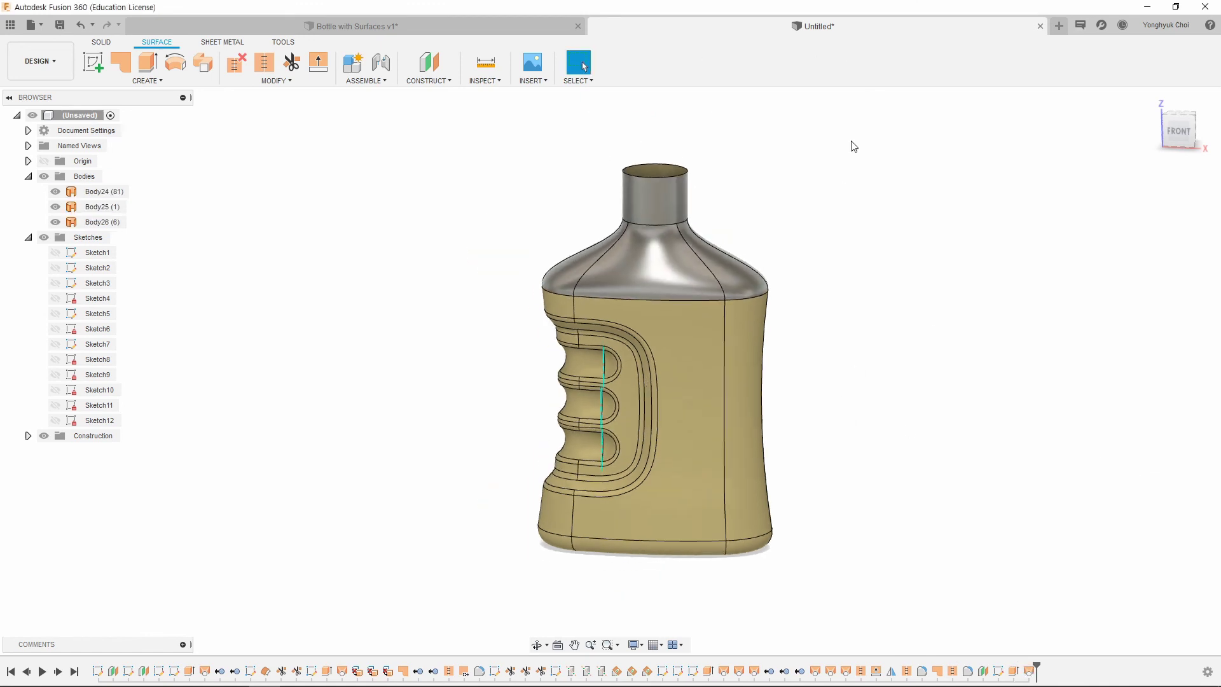
Step: Stitch the bottle body, lofted shoulder and neck into Body27
left_click_drag(850, 142, 455, 608)
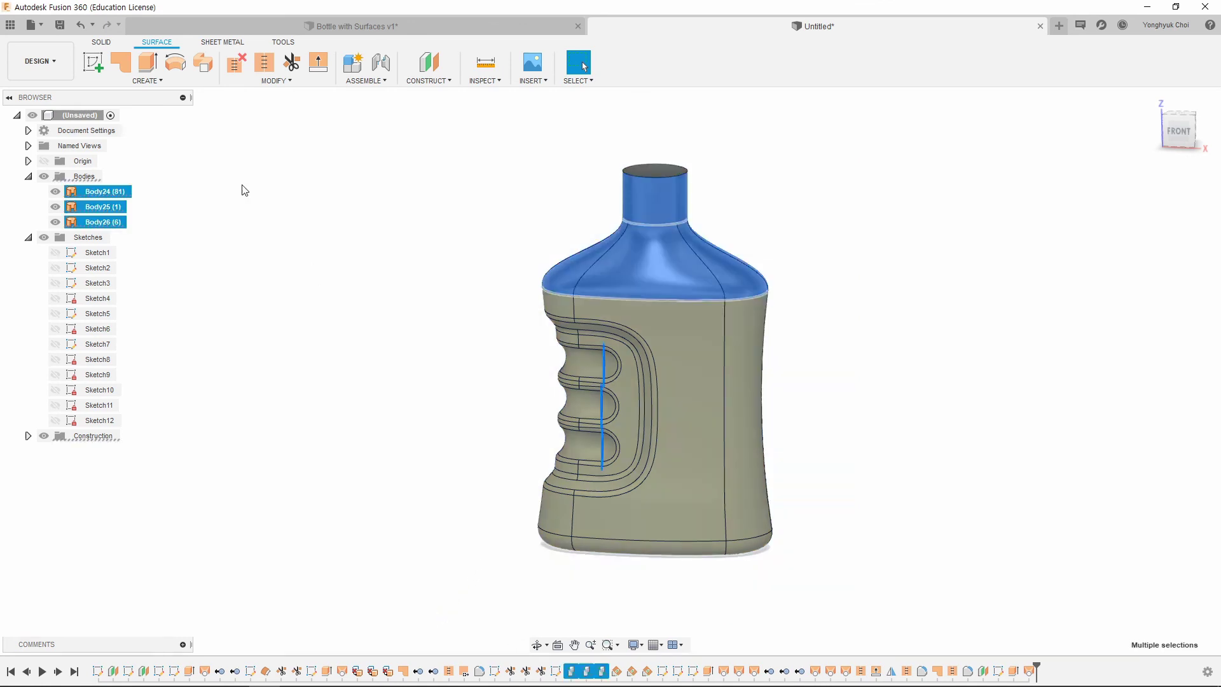
left_click(274, 63)
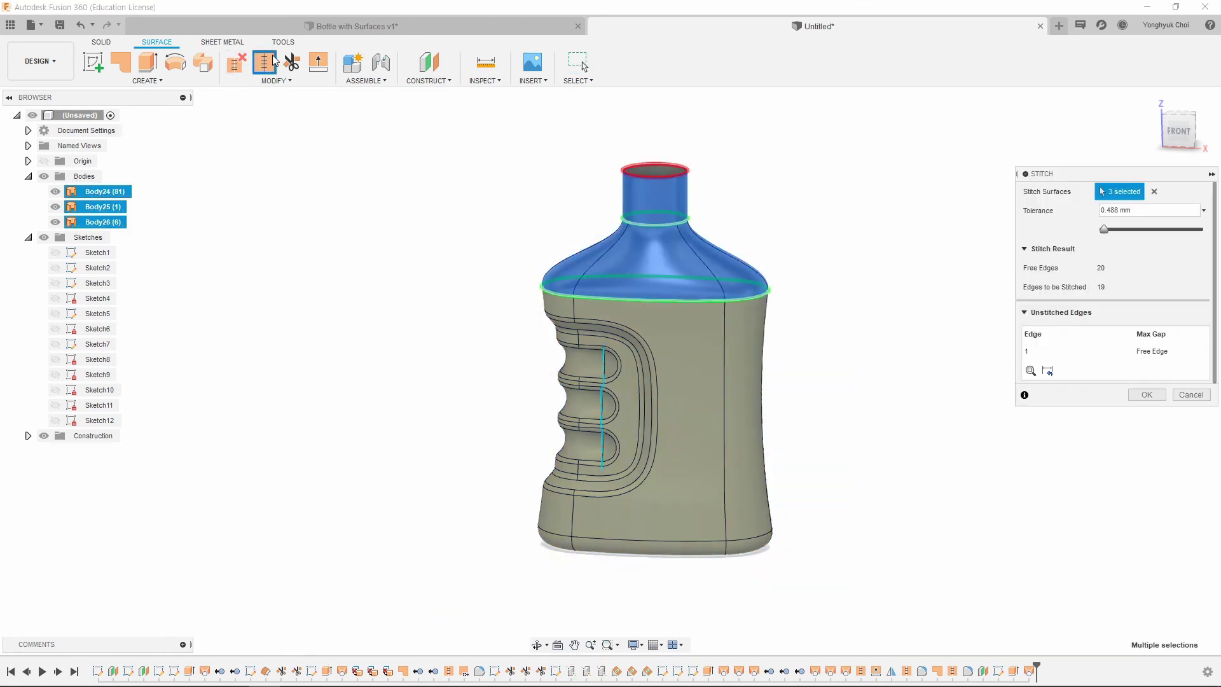
left_click(1140, 398)
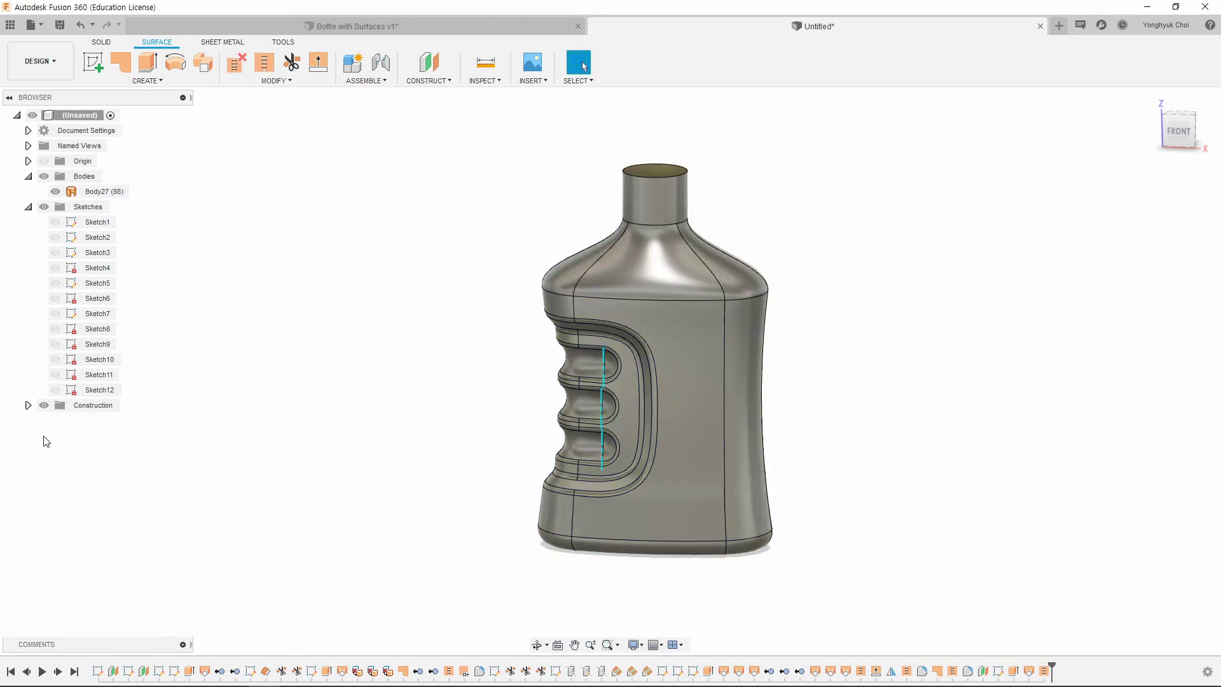
Step: Hide the construction geometry and inspect the bottle from isometric and front views
left_click(44, 405)
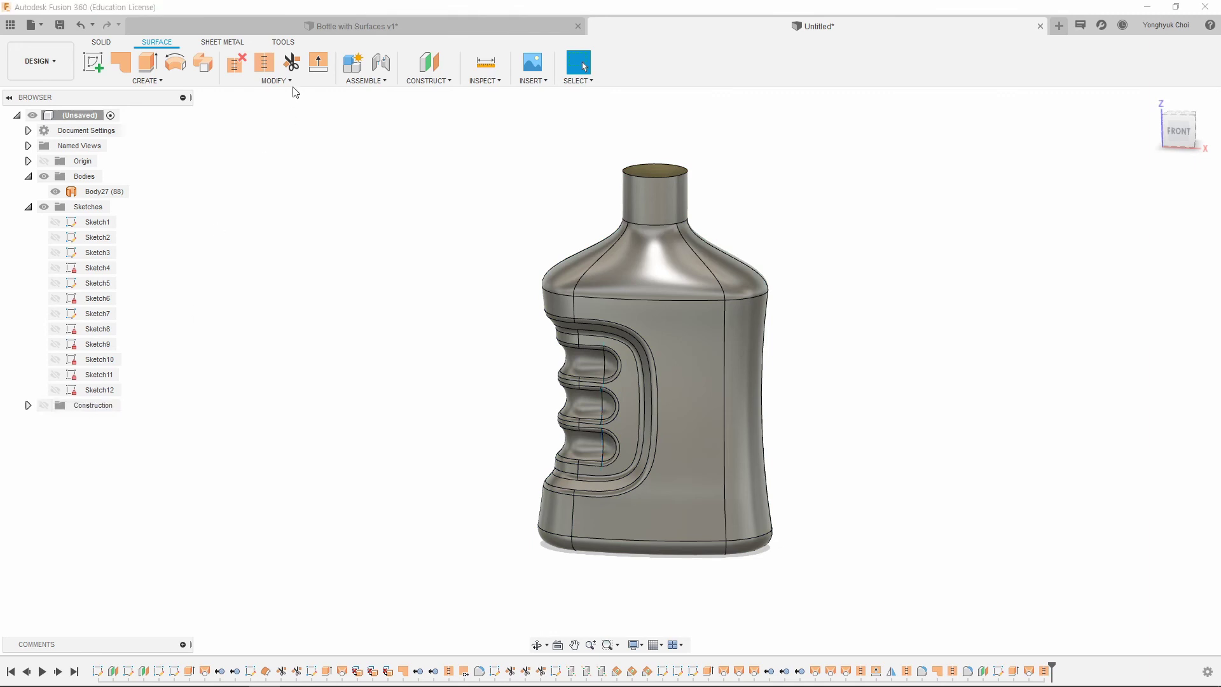
left_click(1152, 100)
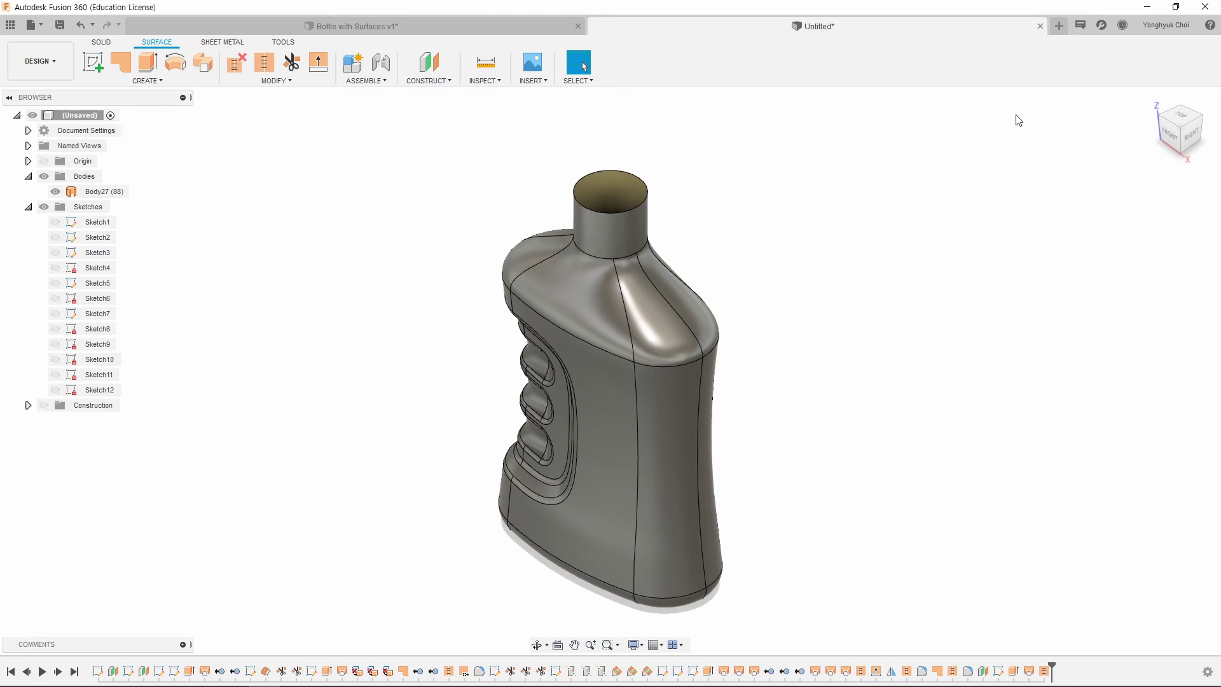
left_click(1162, 116)
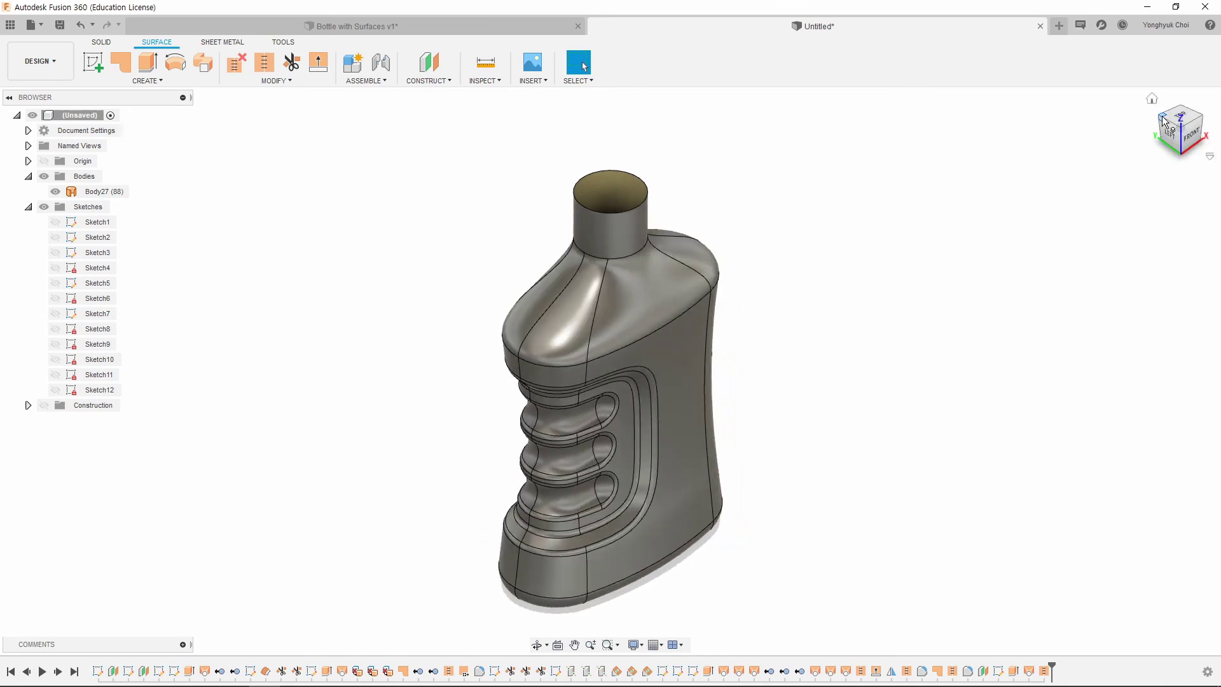
left_click(1194, 136)
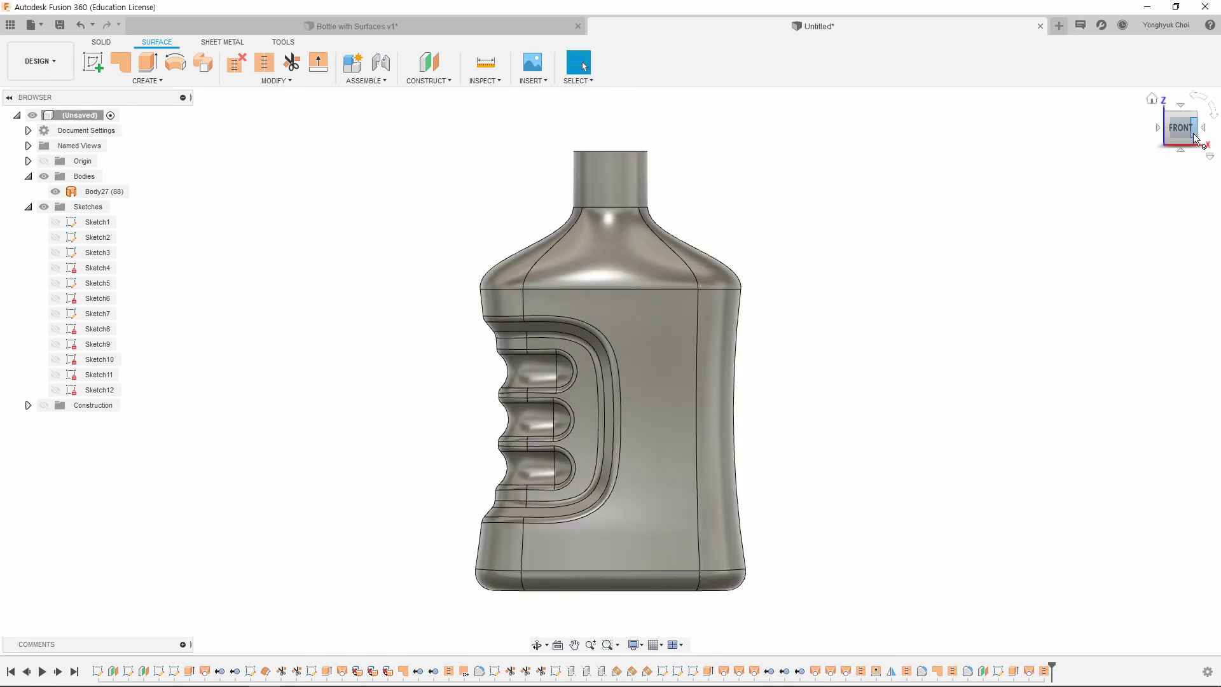
left_click(1168, 118)
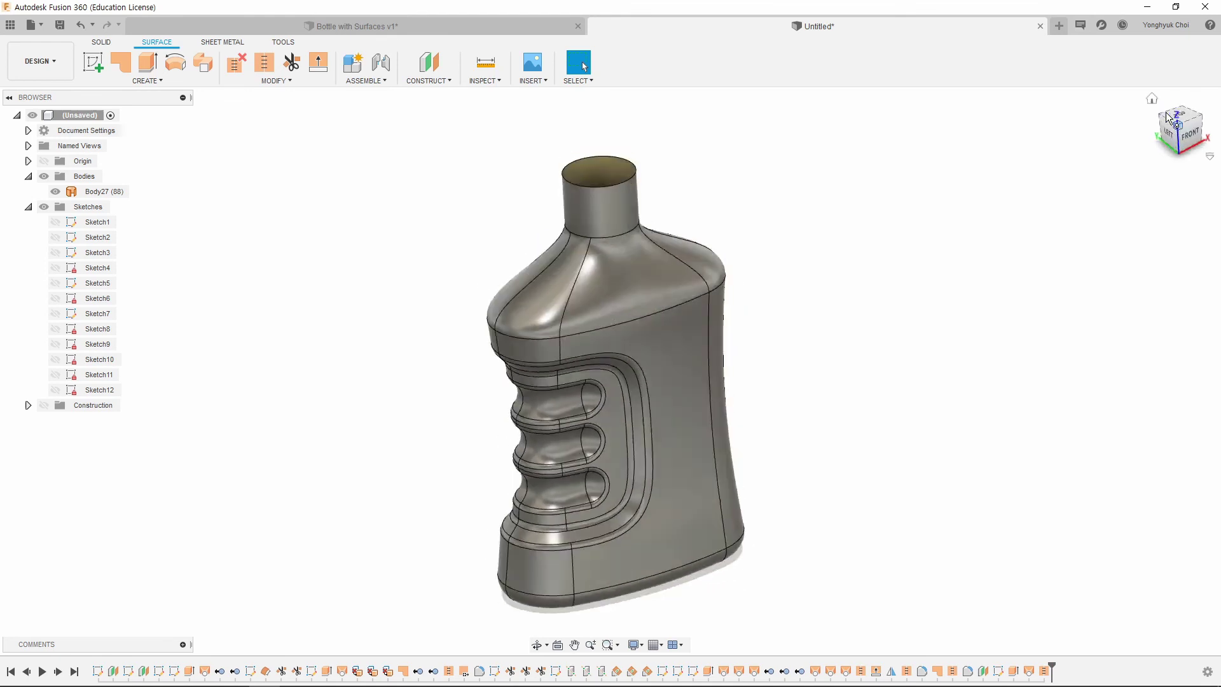
Step: Patch the neck's top rim to cap the opening
left_click(121, 62)
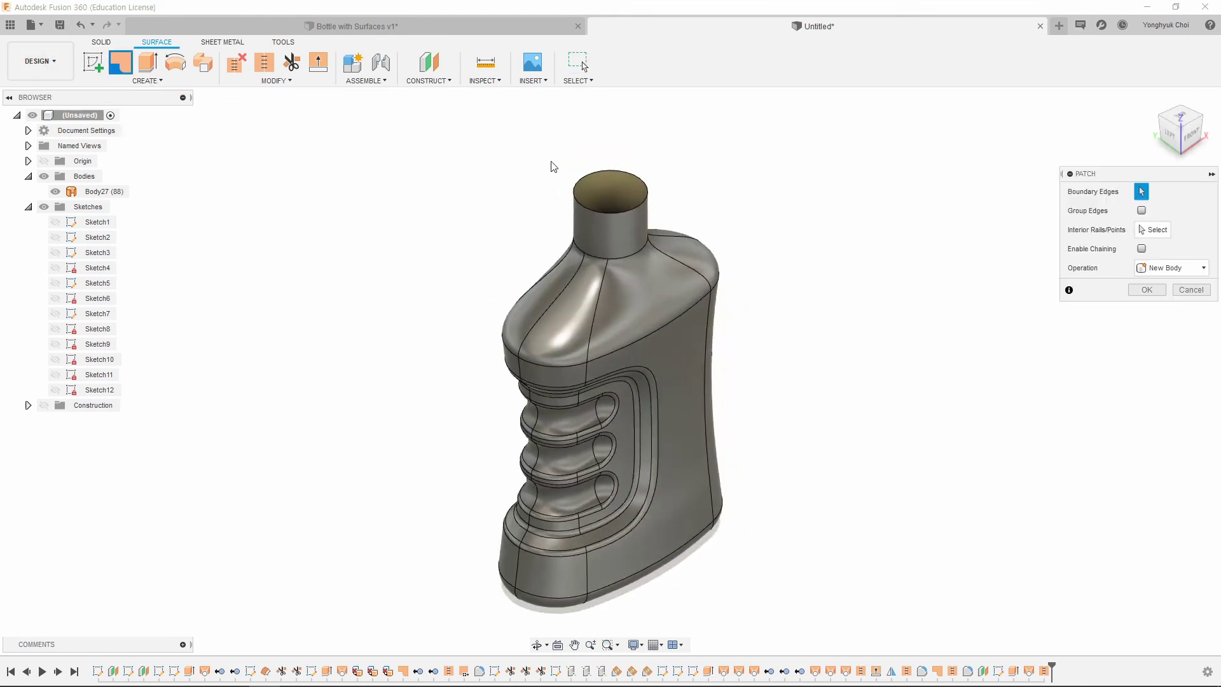
left_click(607, 170)
left_click(1131, 345)
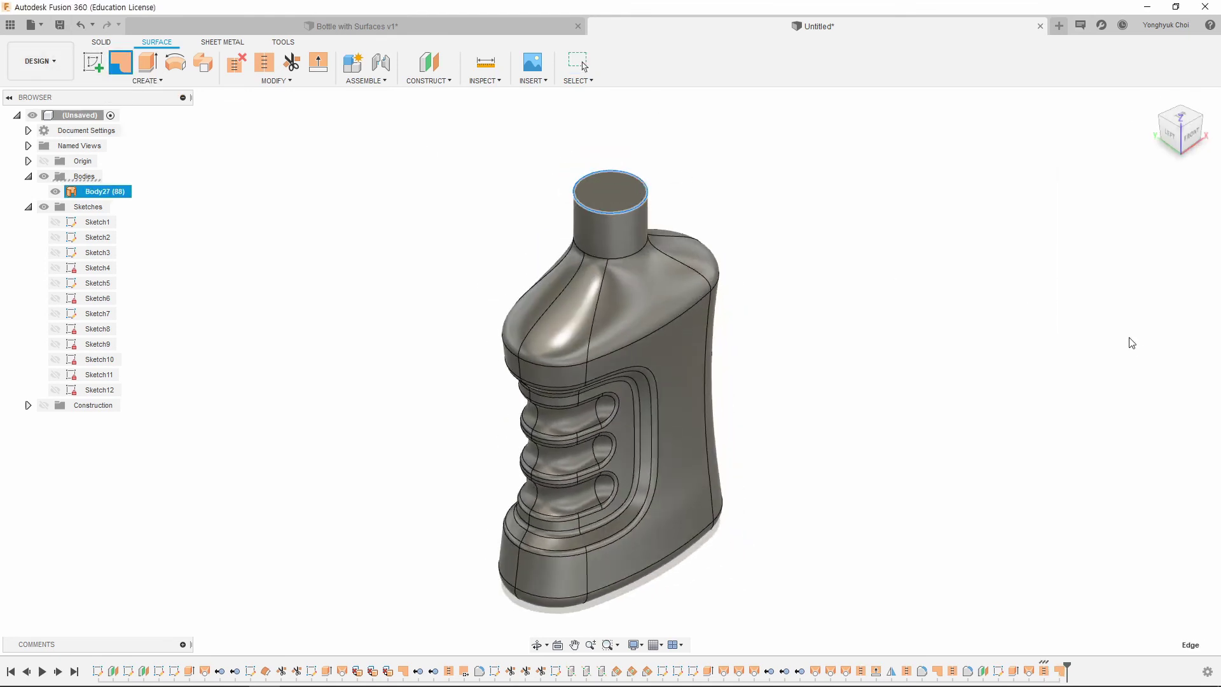
Step: Stitch the cap and bottle into one closed solid body, Body29
left_click_drag(877, 150, 367, 639)
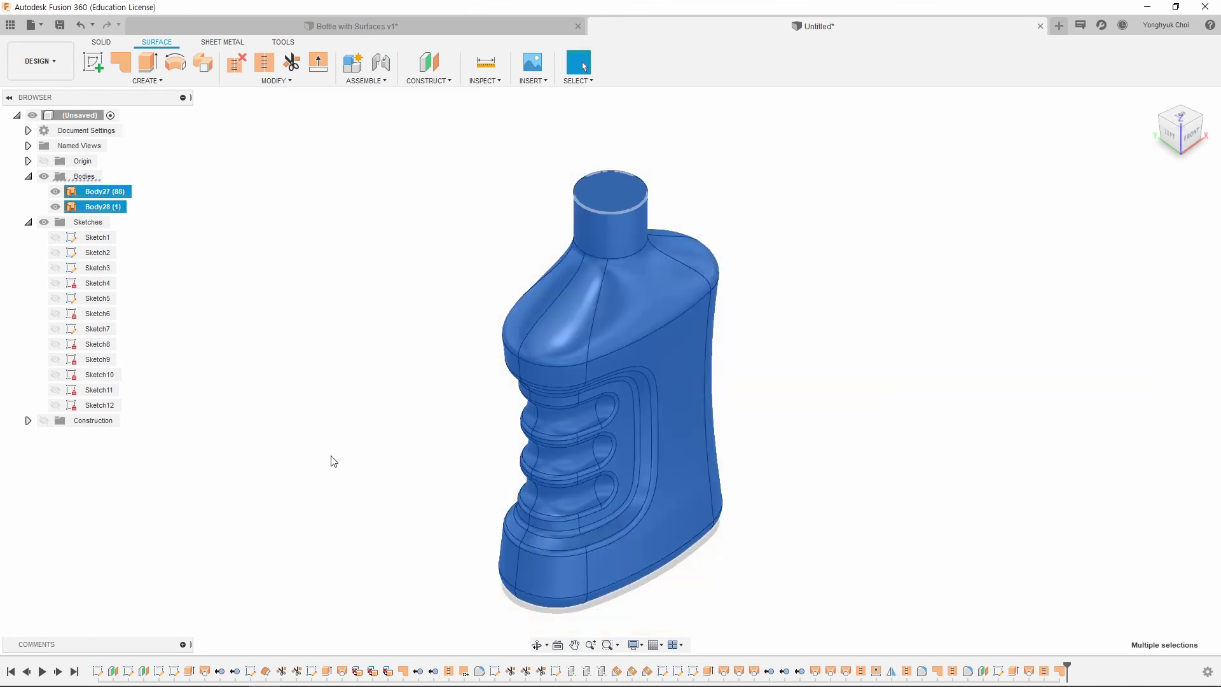
left_click(261, 62)
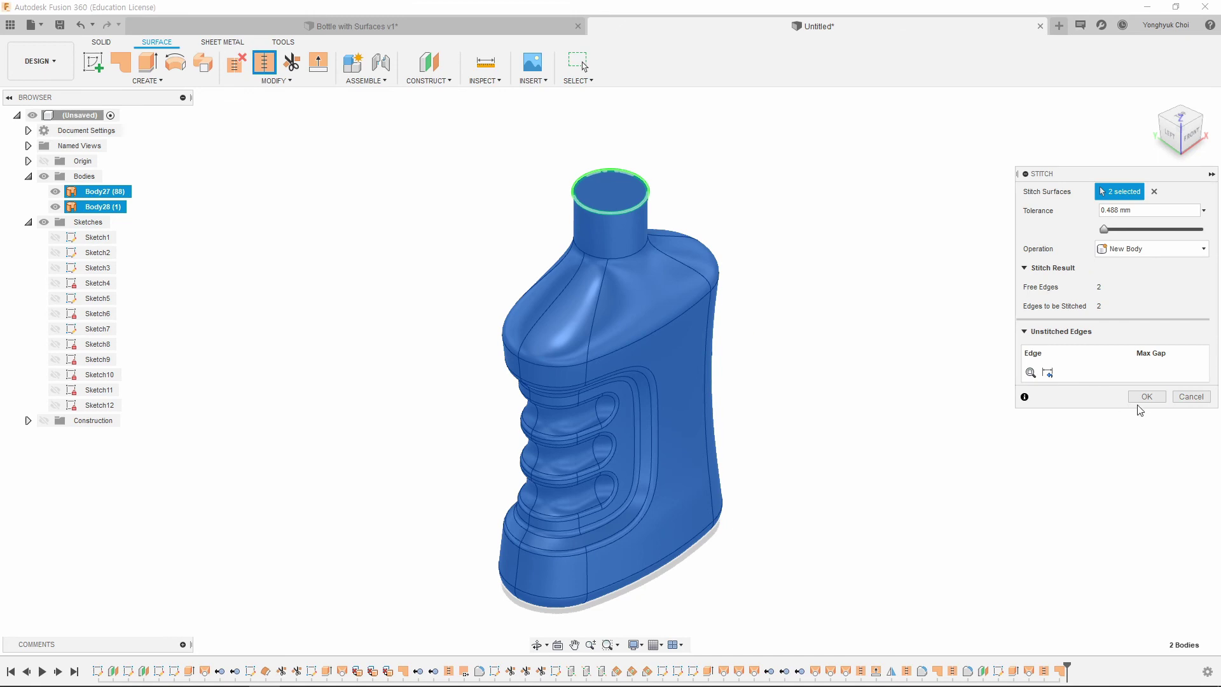
left_click(1144, 397)
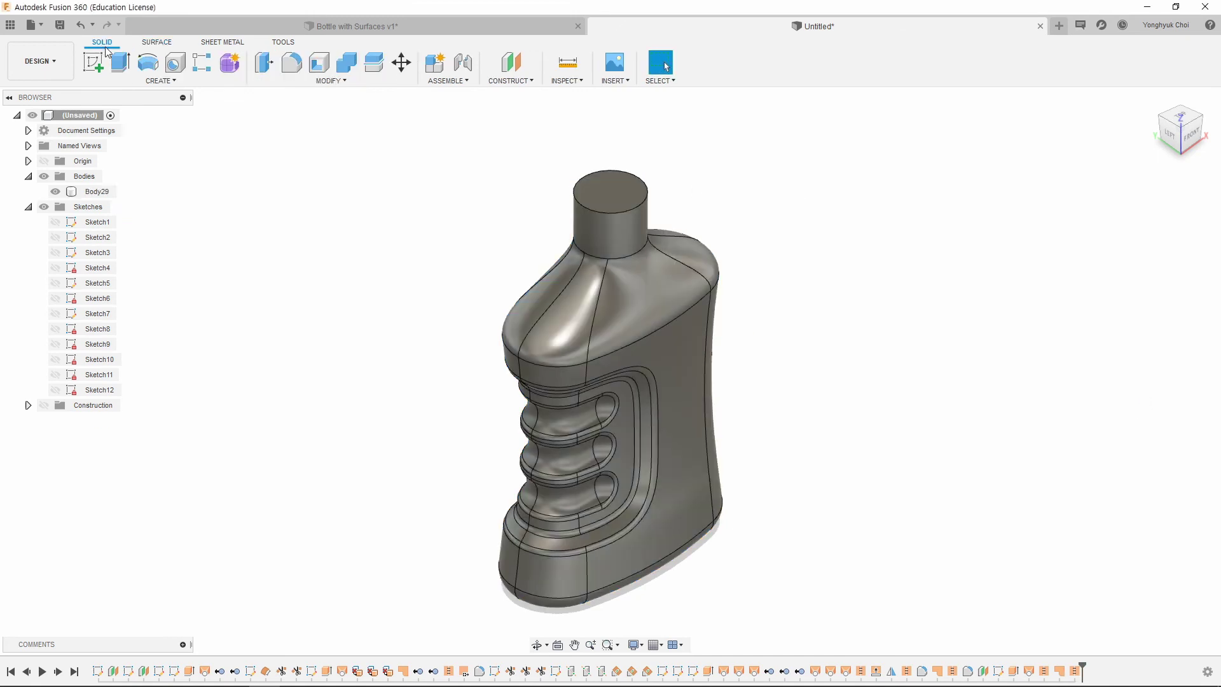
Step: Shell Body29 to a 1 mm inside wall, removing the neck's top face
left_click(315, 69)
left_click(615, 189)
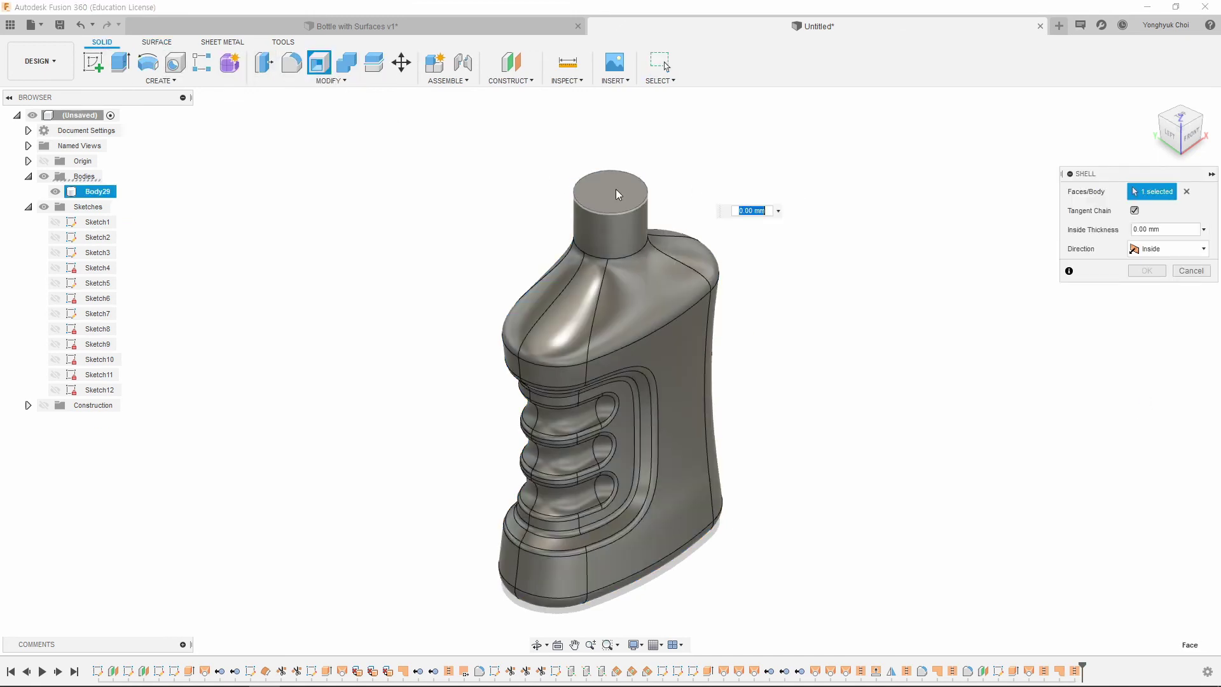
type("1")
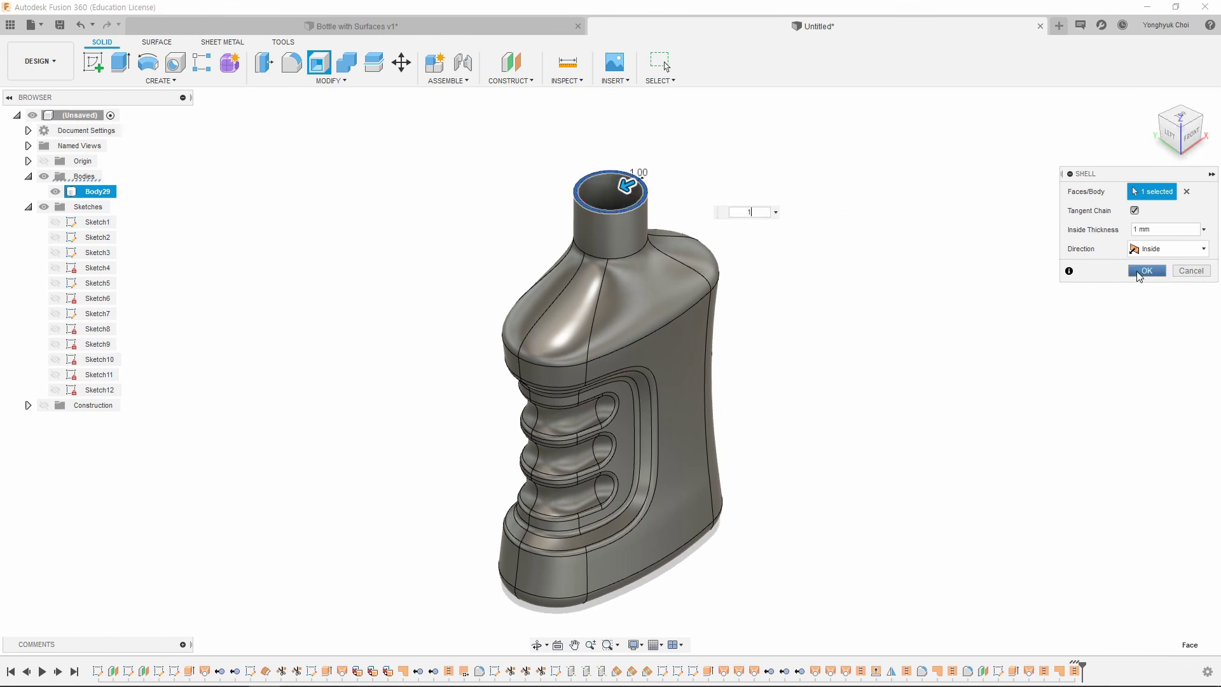
left_click(1147, 271)
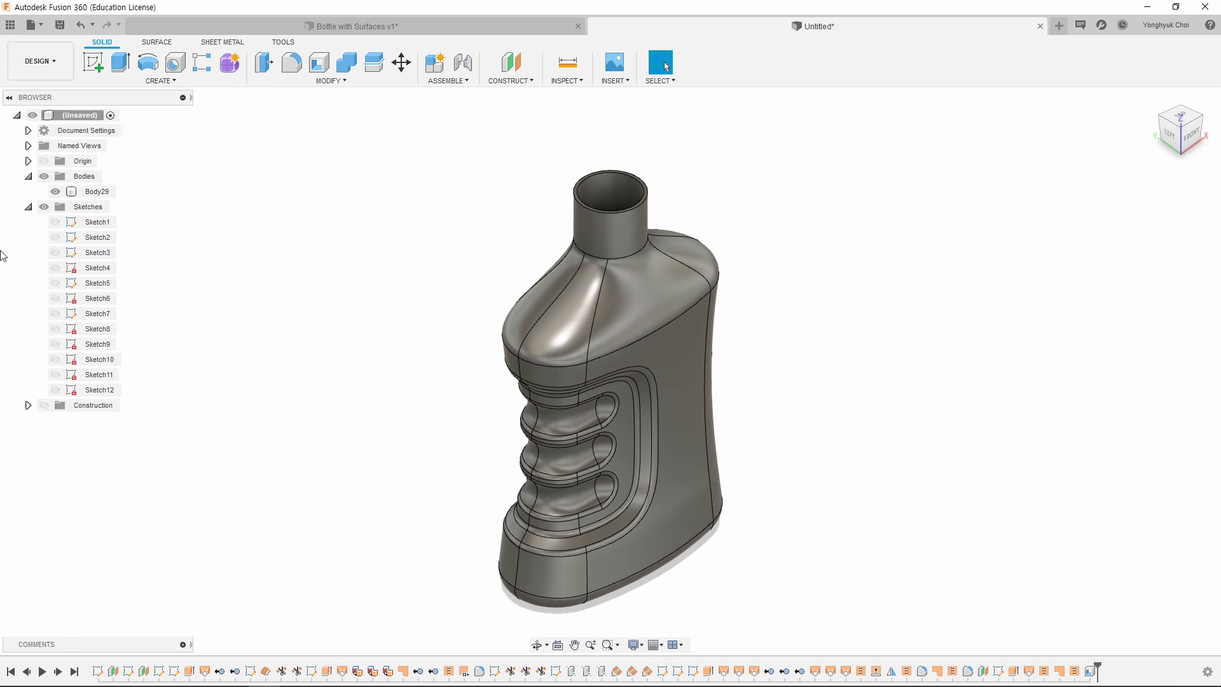
mouse_move(1179, 130)
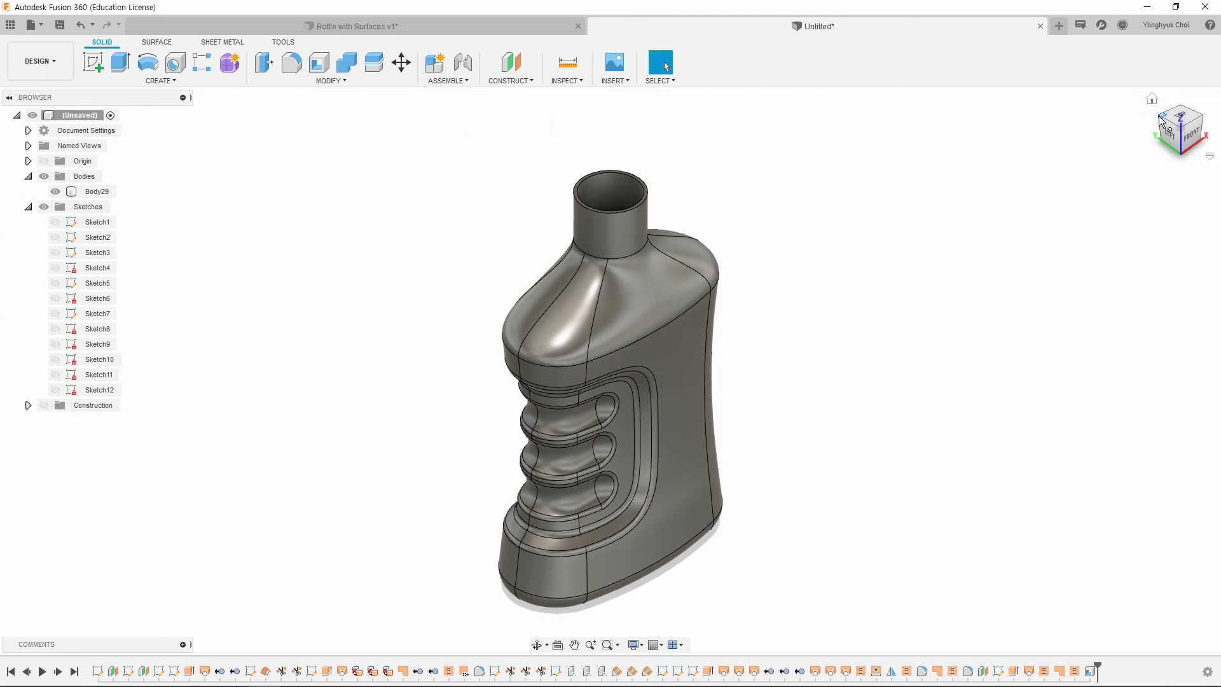
left_click(1162, 121)
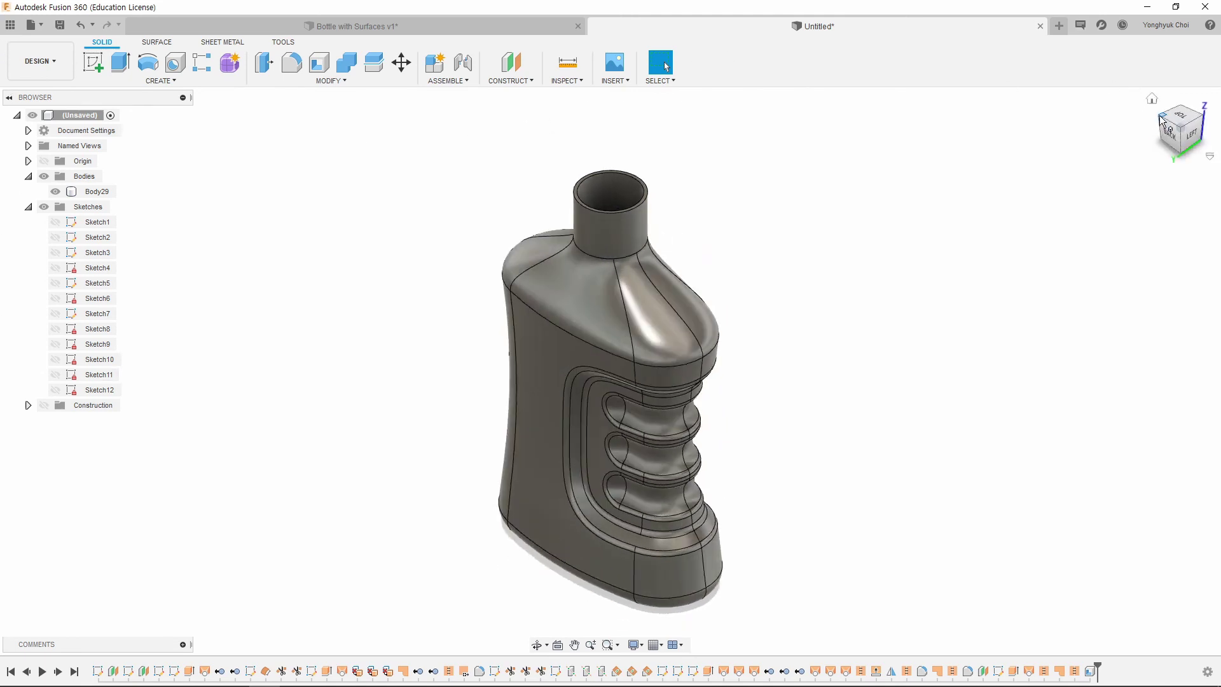
left_click(1162, 121)
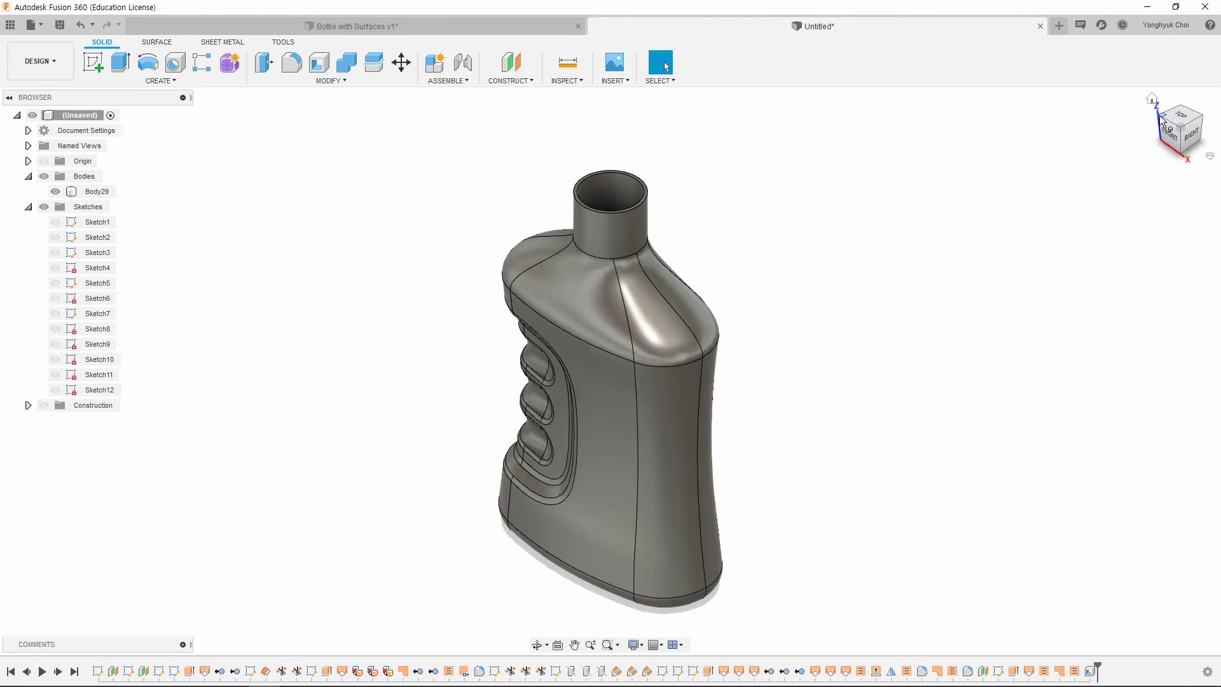
left_click(1161, 121)
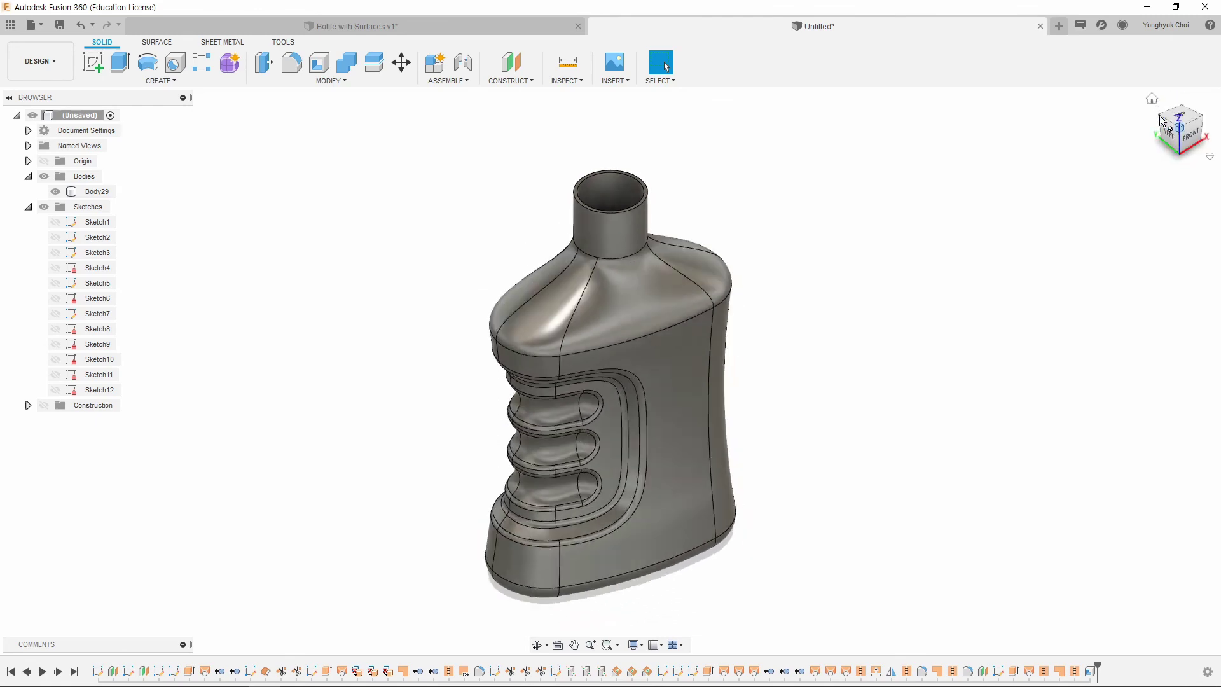
left_click(1191, 137)
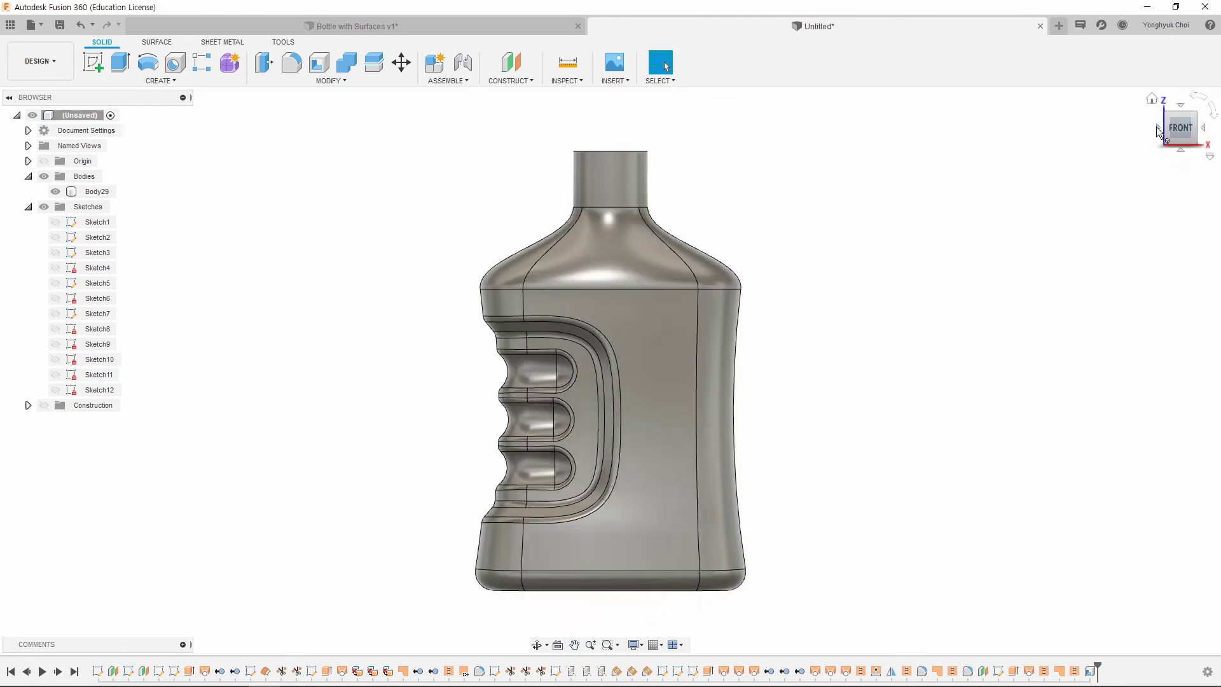
left_click(1159, 130)
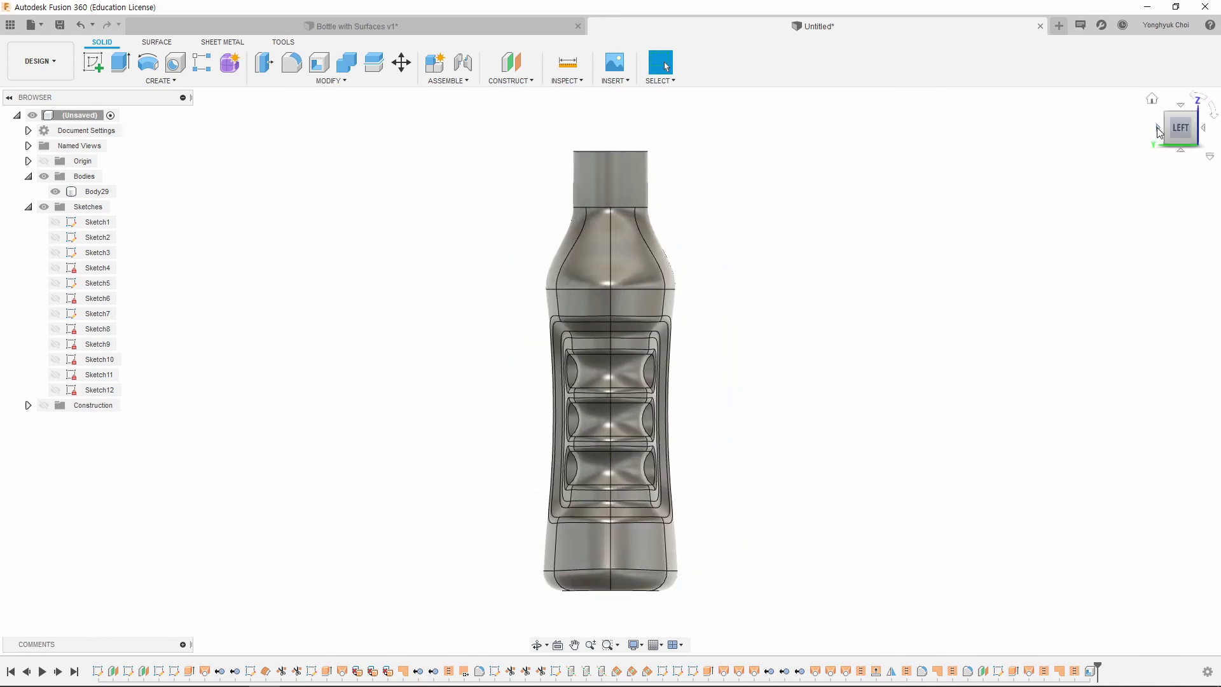
left_click(1158, 131)
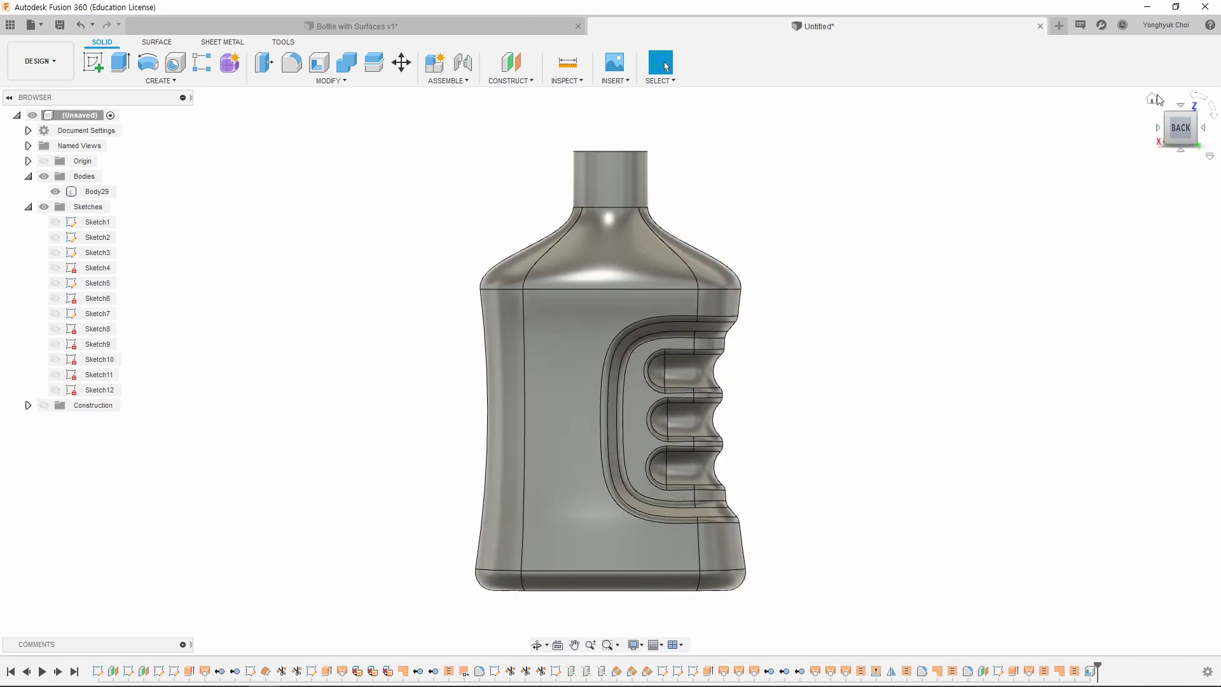
left_click(1156, 100)
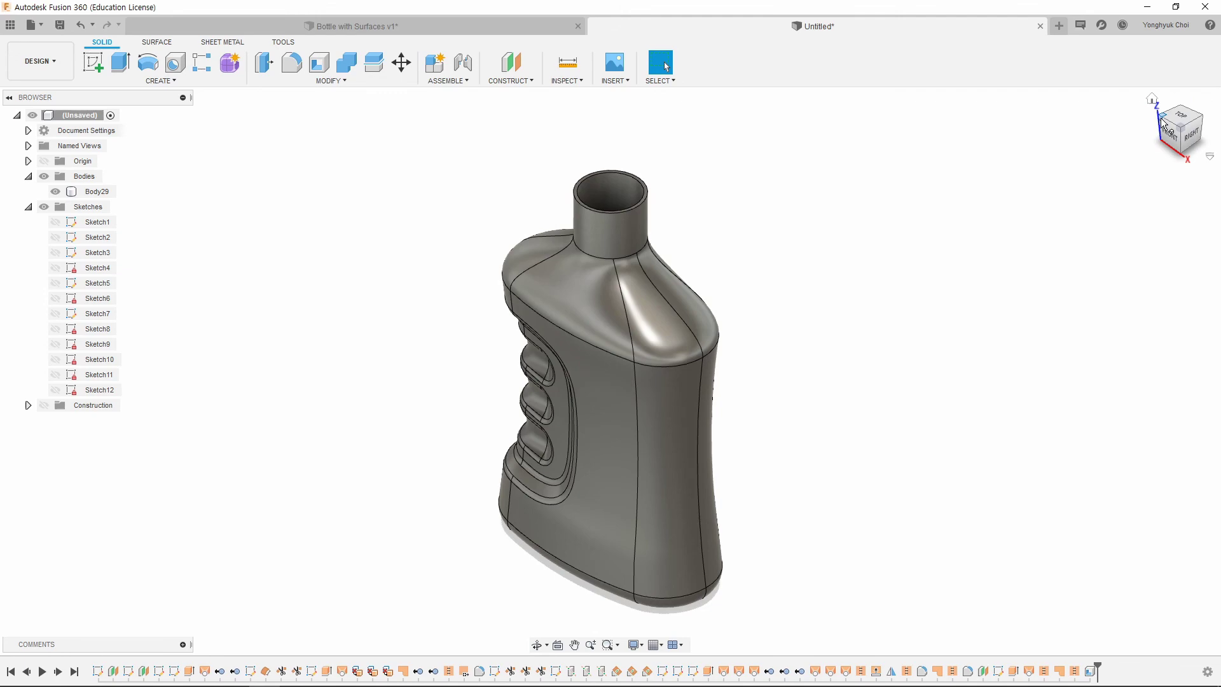
left_click(1163, 122)
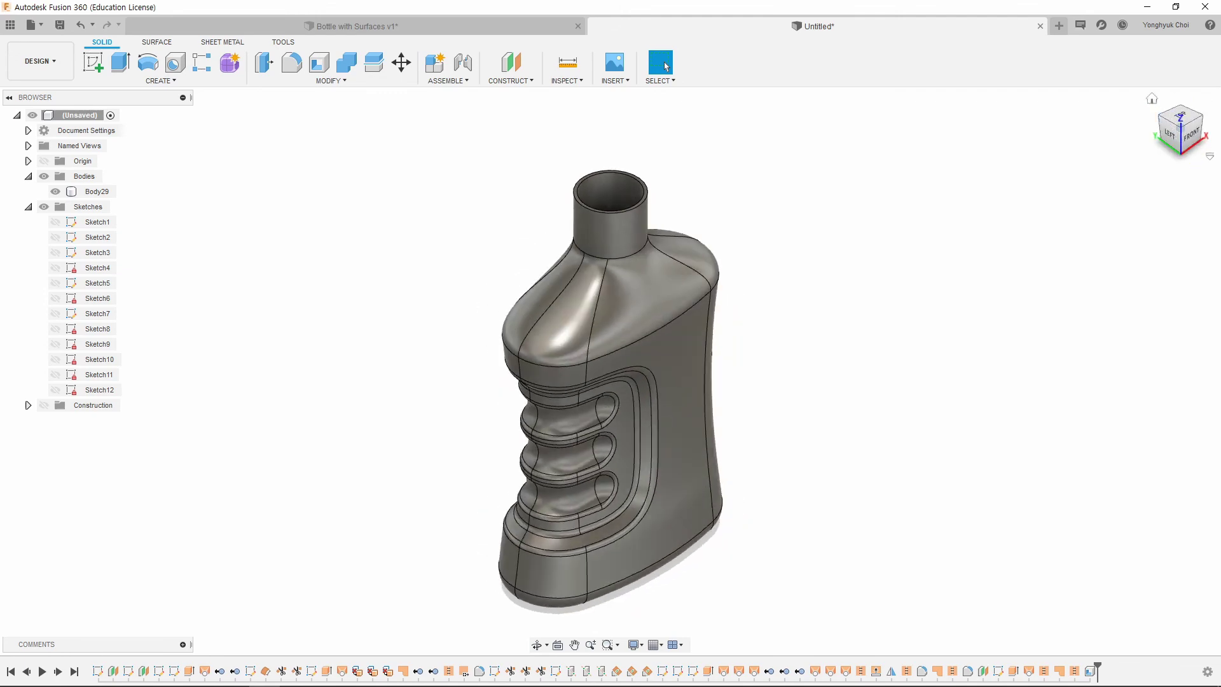